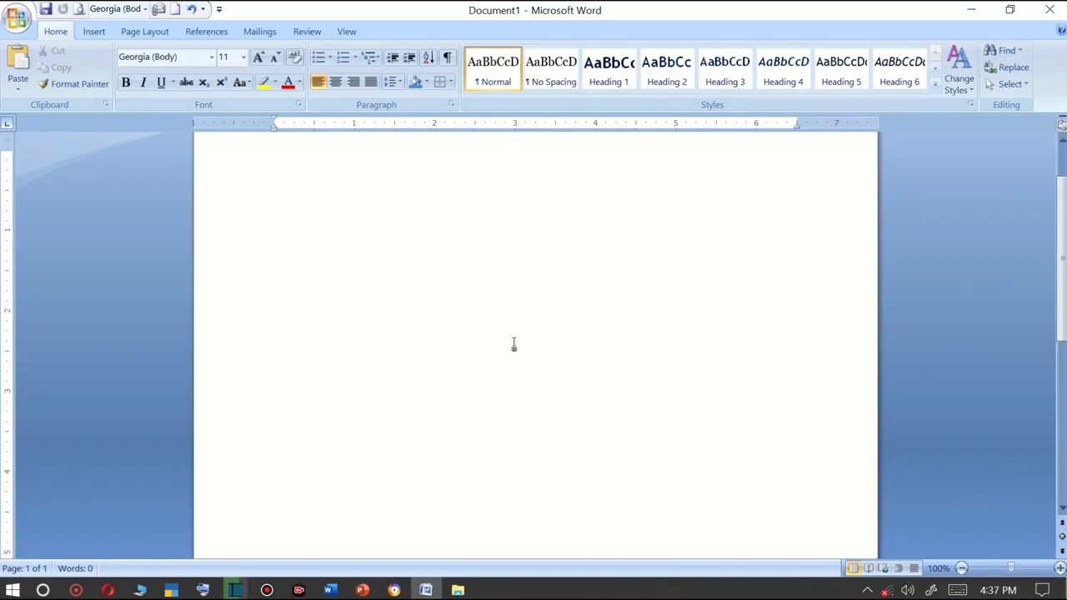
mouse_move(528, 3)
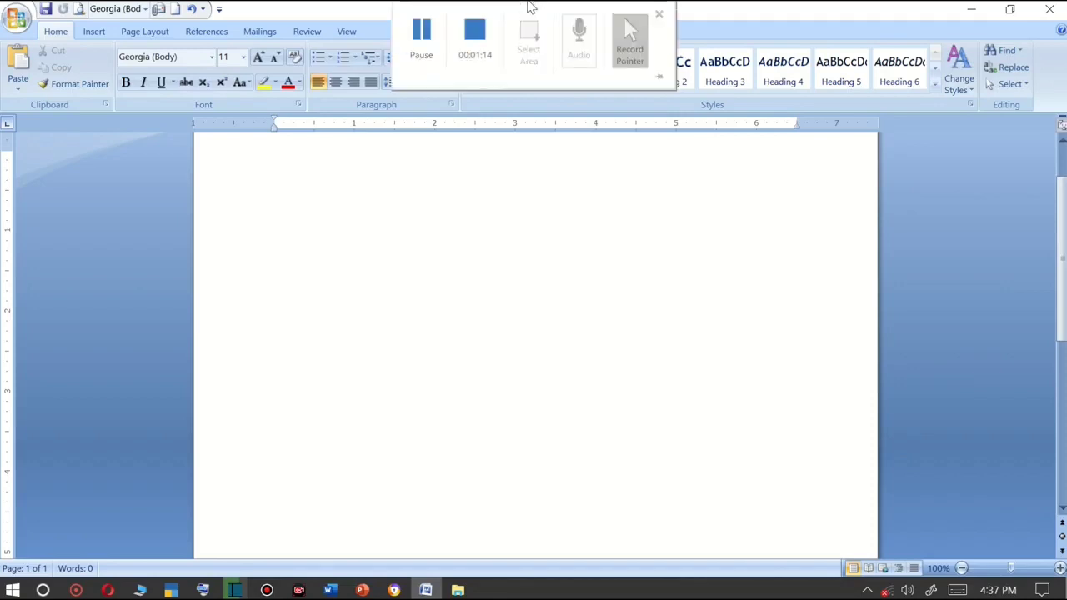
left_click(427, 35)
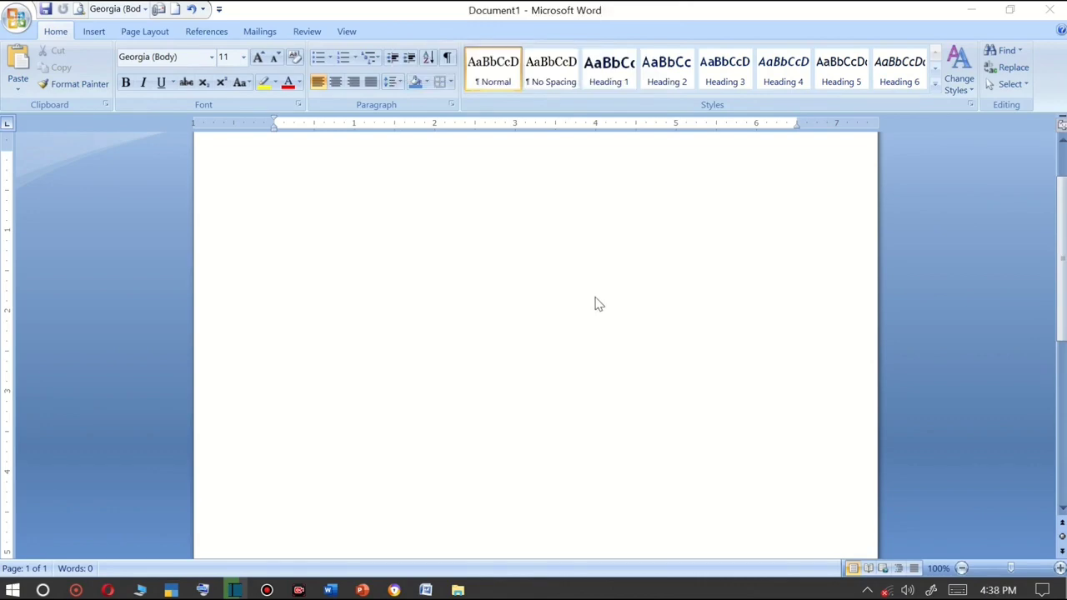
Launch Microsoft Office Word 2007 from the Start menu search for ms and maximize its window.
key("super+d")
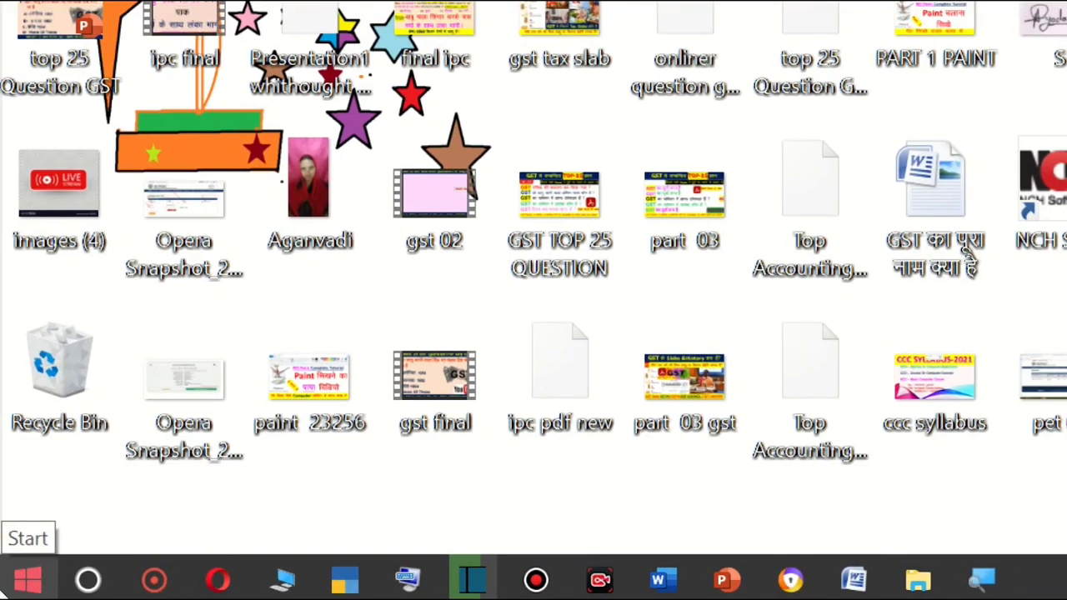
left_click(15, 589)
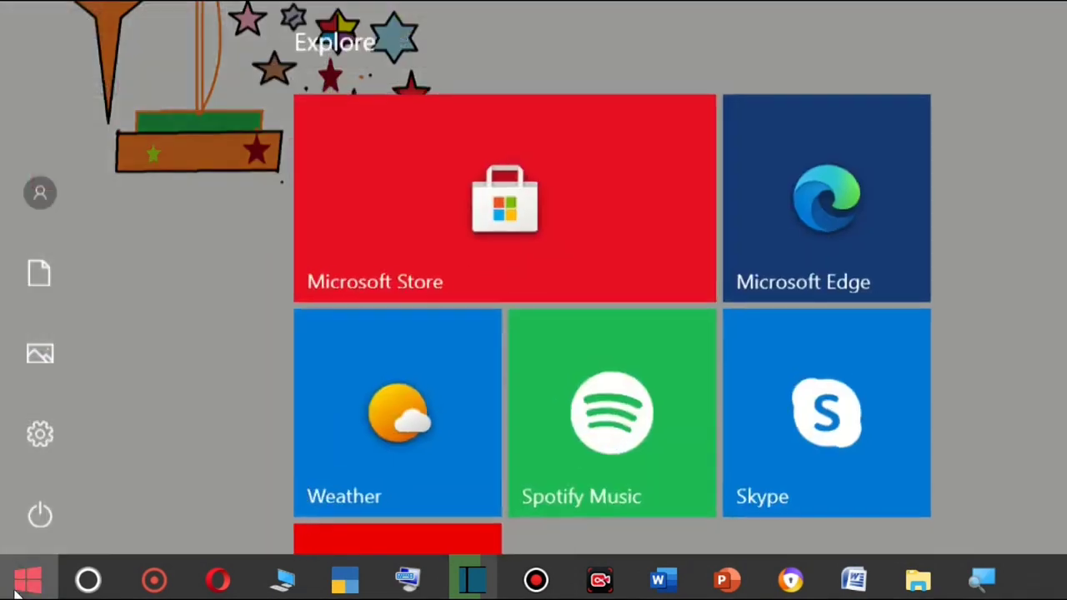
type("ms")
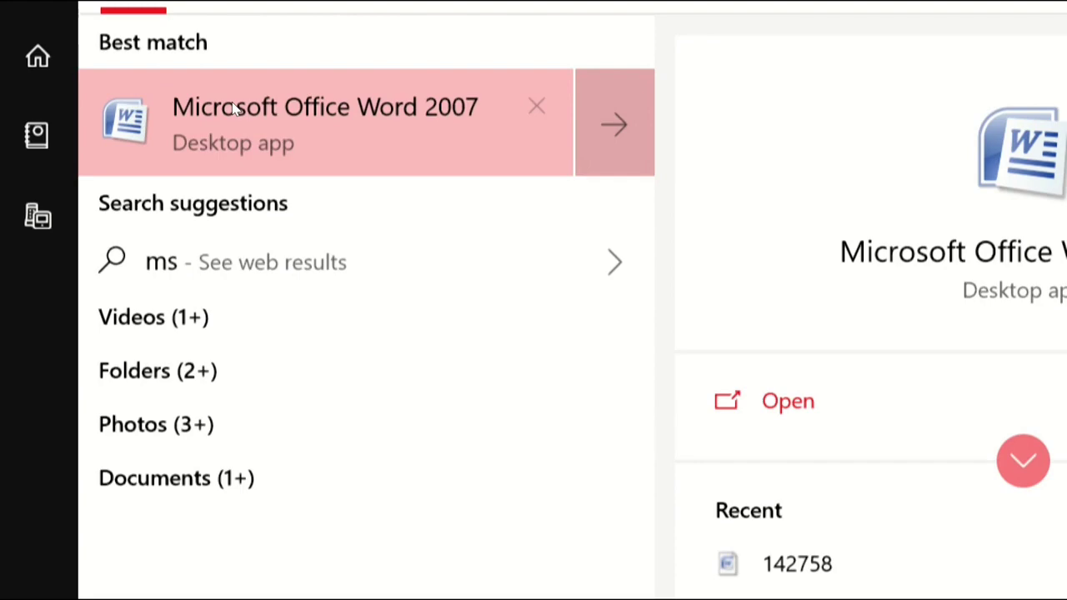
left_click(236, 110)
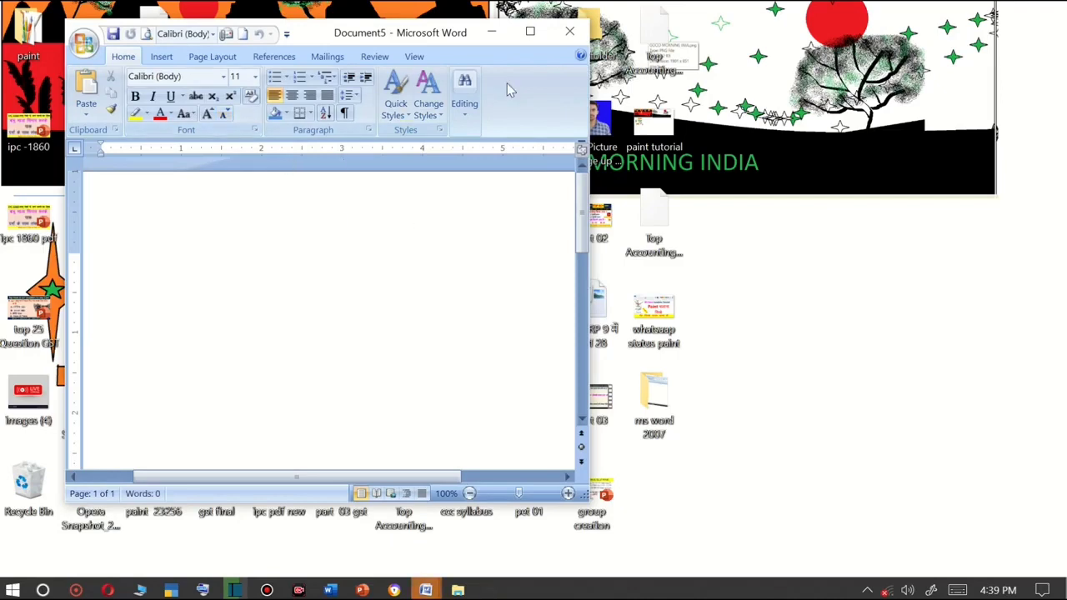
left_click(530, 33)
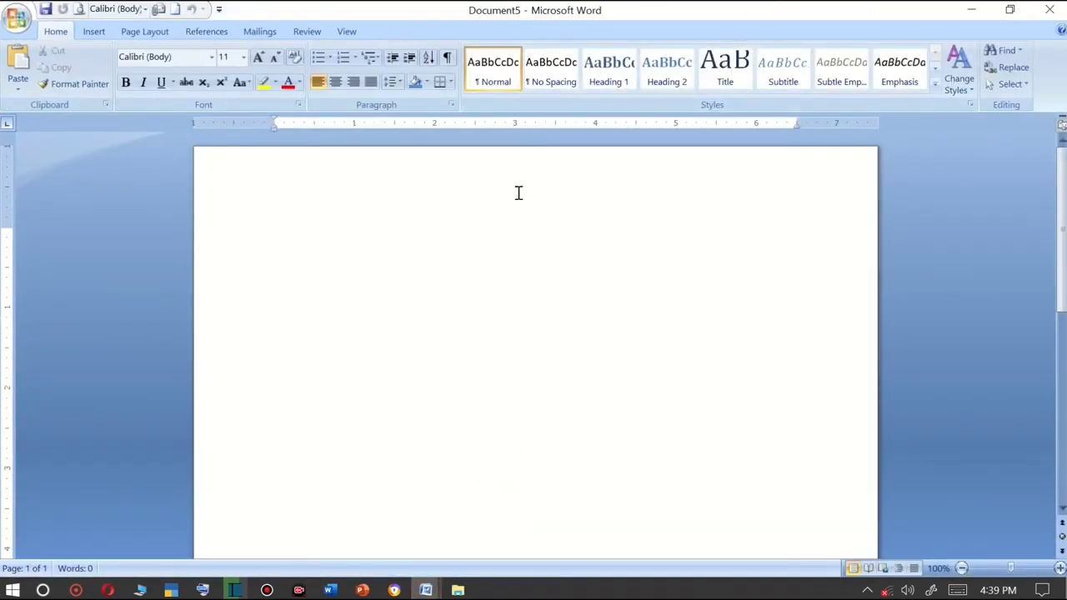
Open Word again through the Run dialog with winword and maximize the new window.
key("super+d")
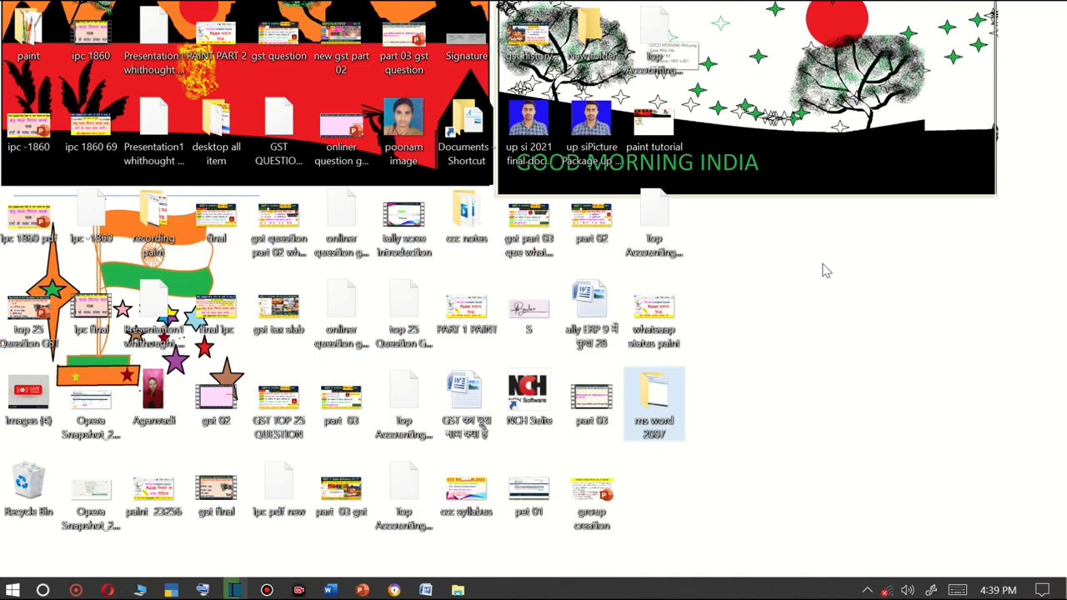
key("super+r")
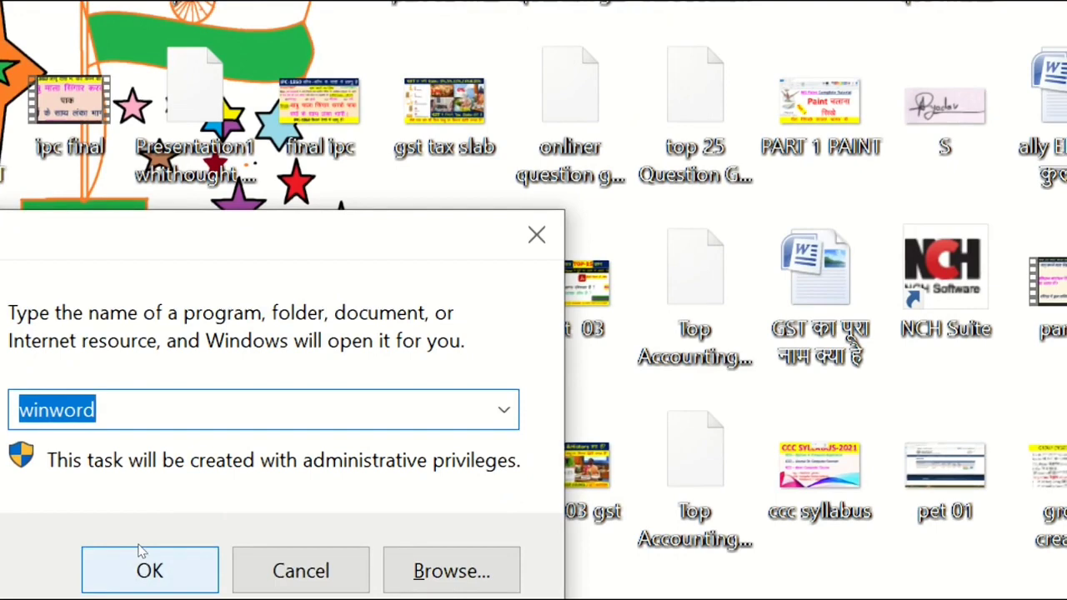
left_click(142, 550)
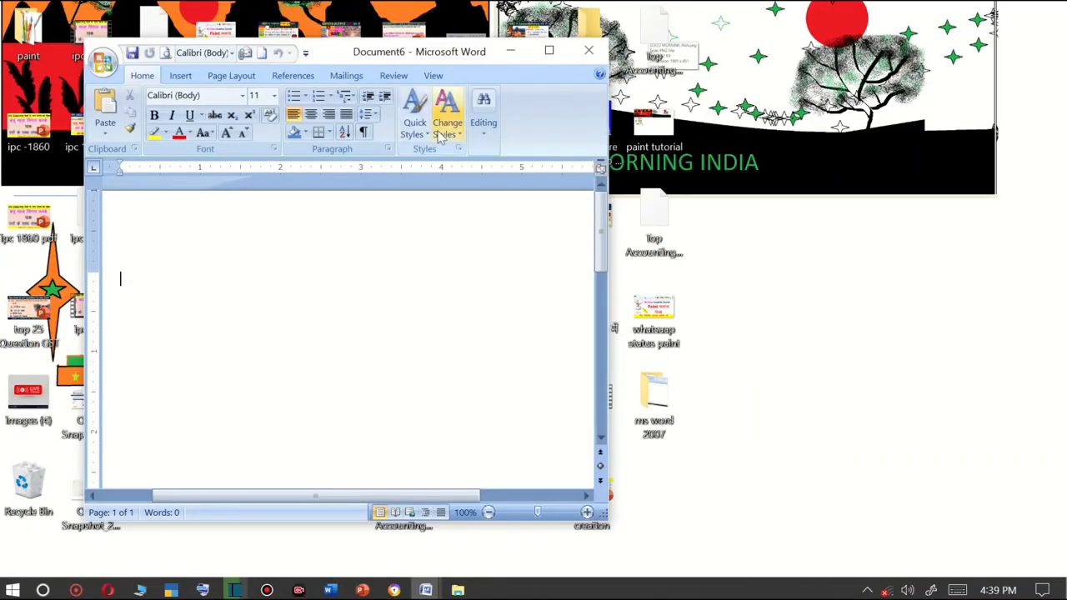
left_click(549, 51)
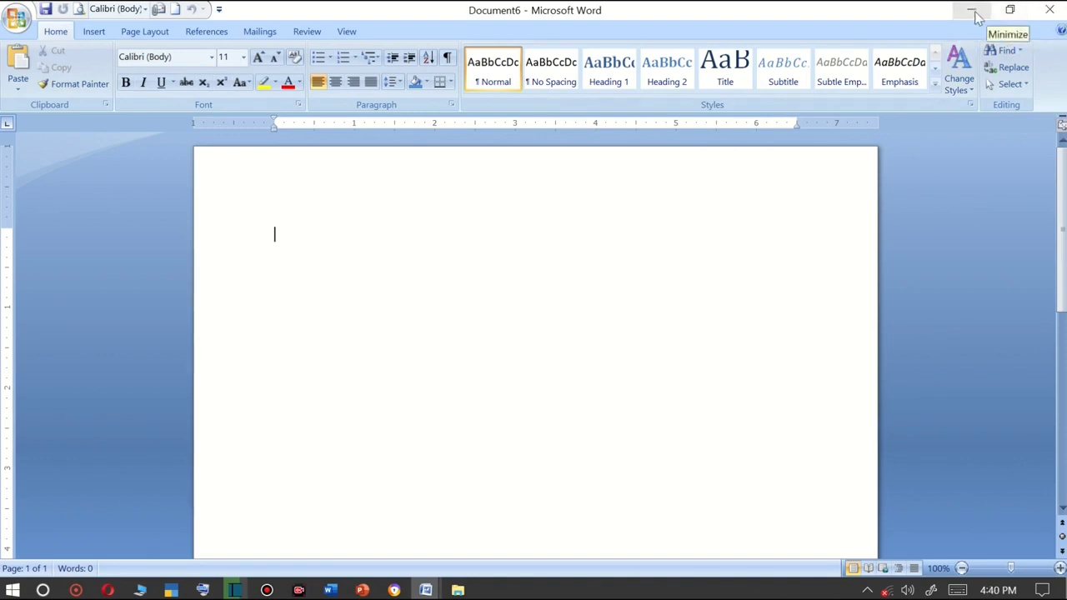
Close the Document6 window and switch to Document1 from its taskbar thumbnail.
left_click(1050, 14)
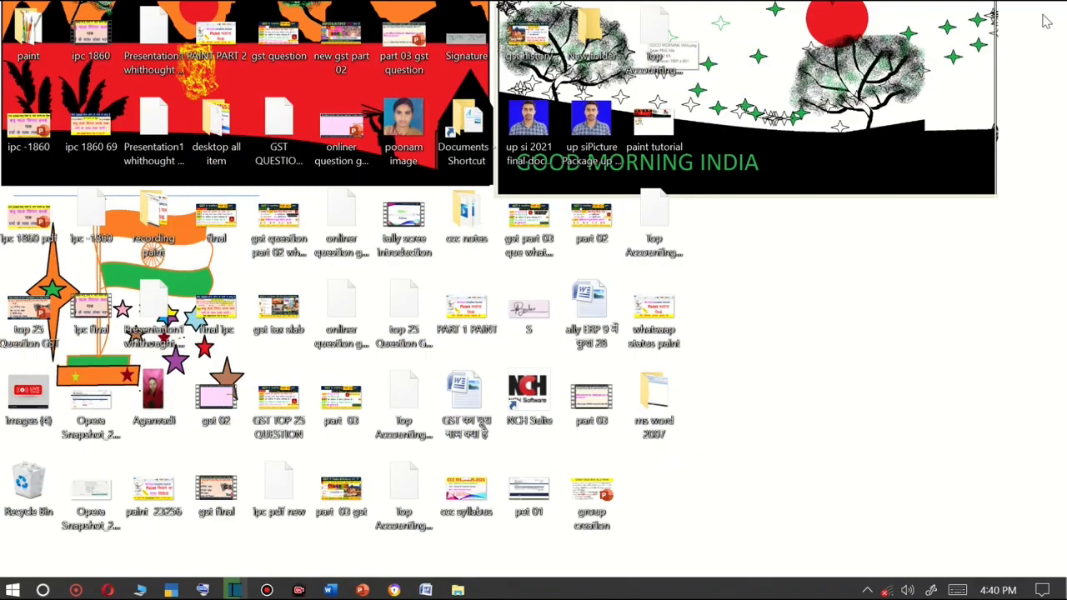
mouse_move(429, 591)
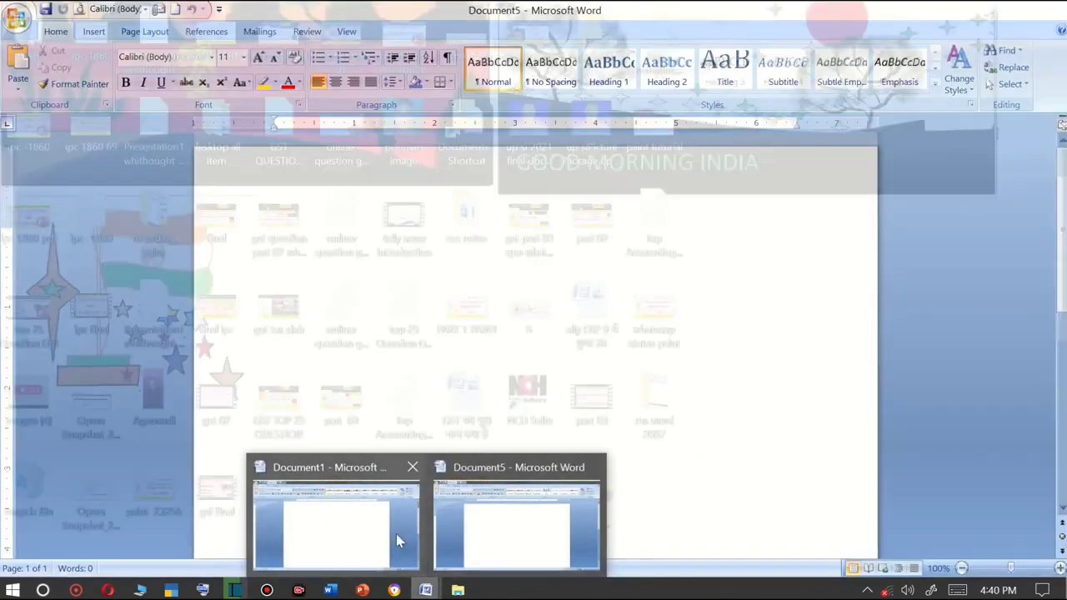
left_click(392, 535)
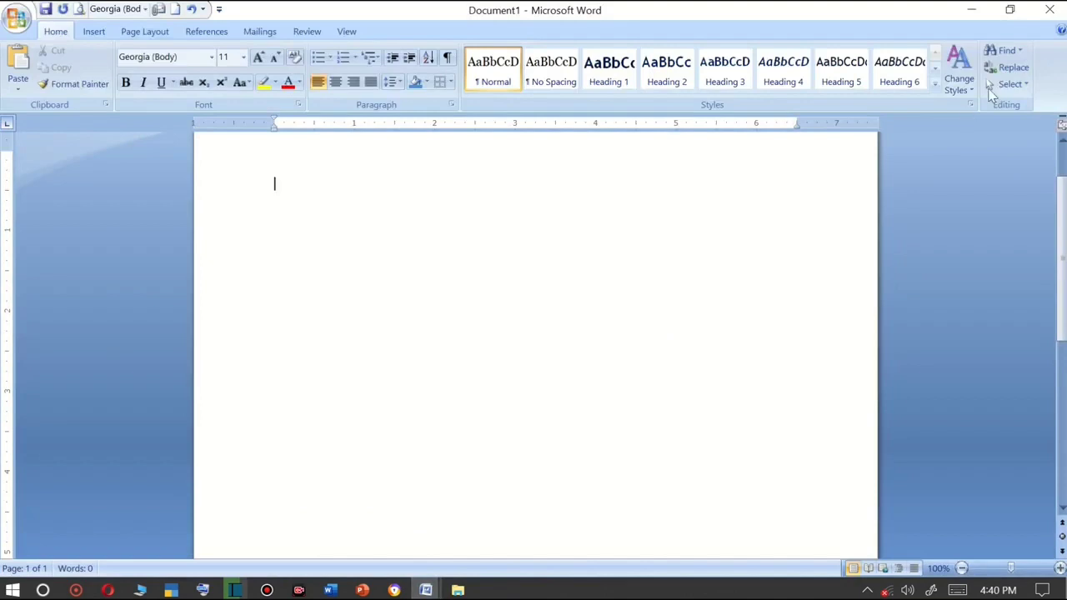
Restore down the Document1 window, then maximize it again.
left_click(1011, 10)
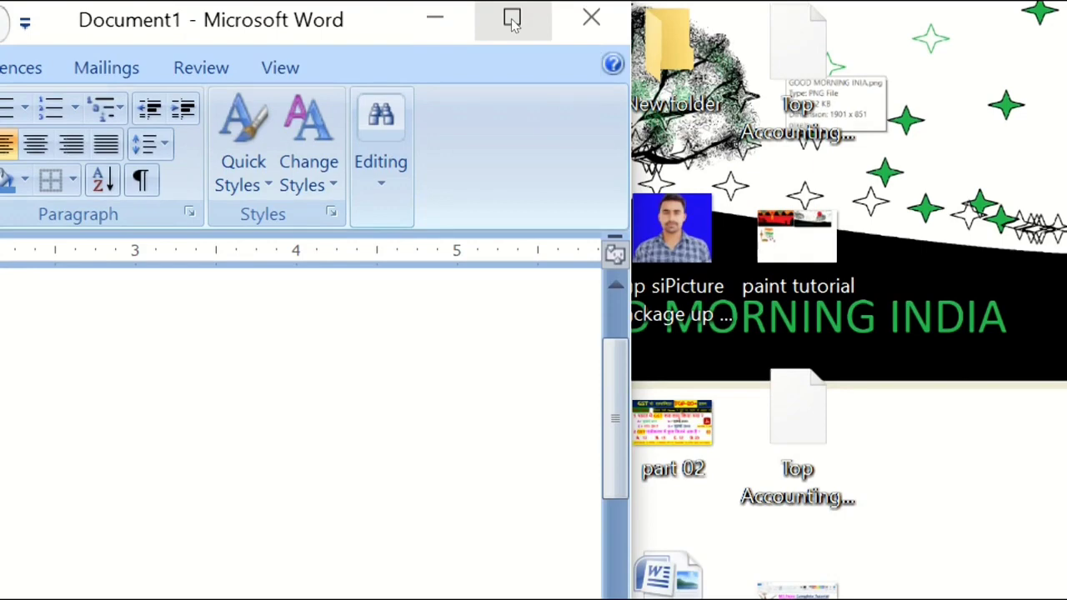
left_click(512, 21)
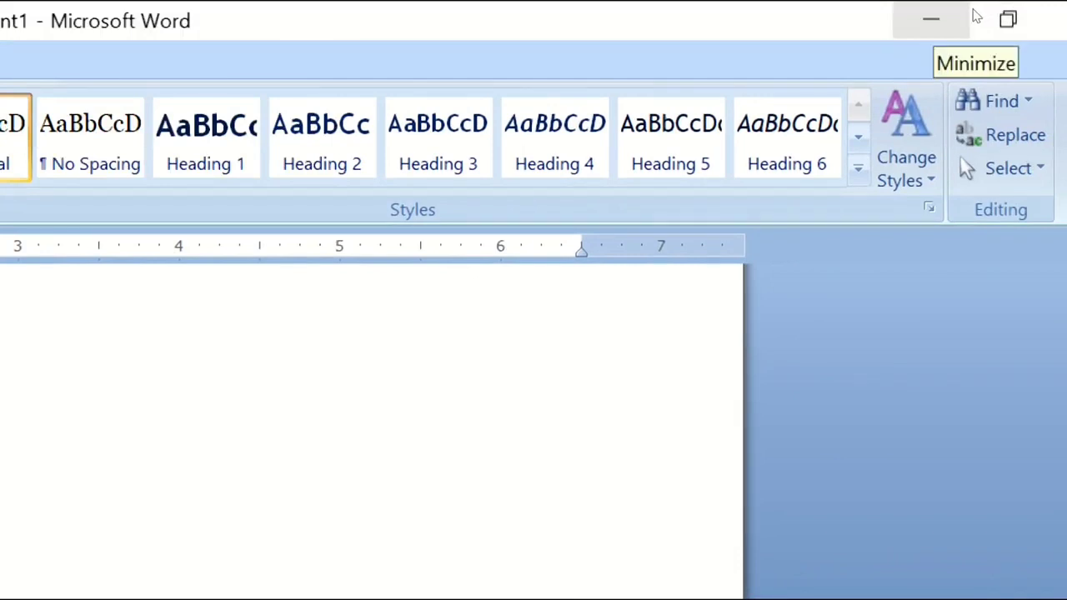
Minimize the Document1 window and bring it back from the taskbar.
left_click(970, 15)
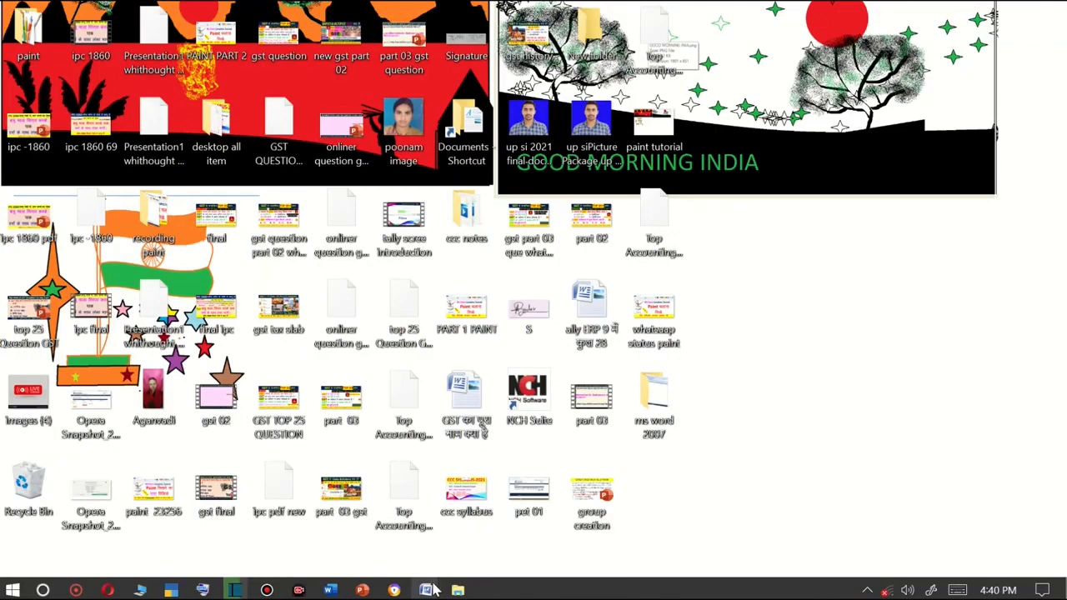
mouse_move(433, 589)
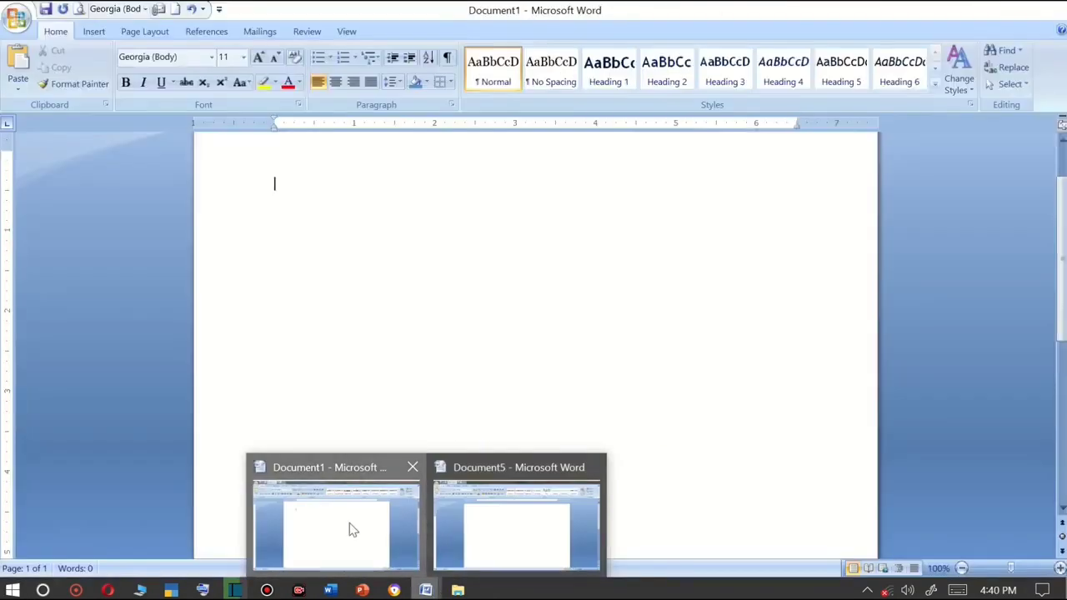
left_click(352, 529)
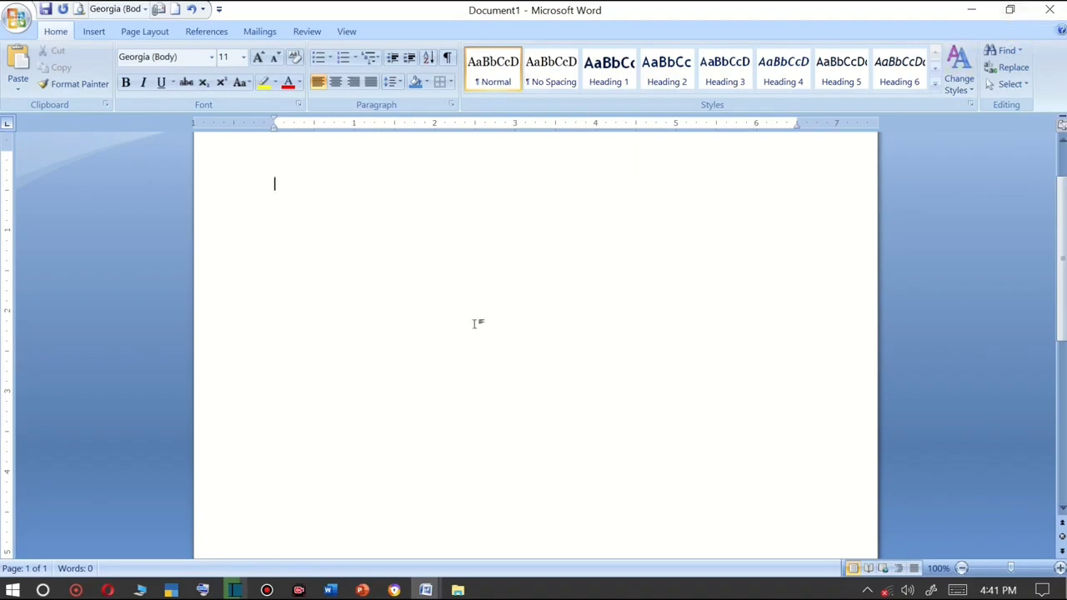
Toggle the Word window between restored and maximized size, then show the desktop and return to Word.
key("super+Down")
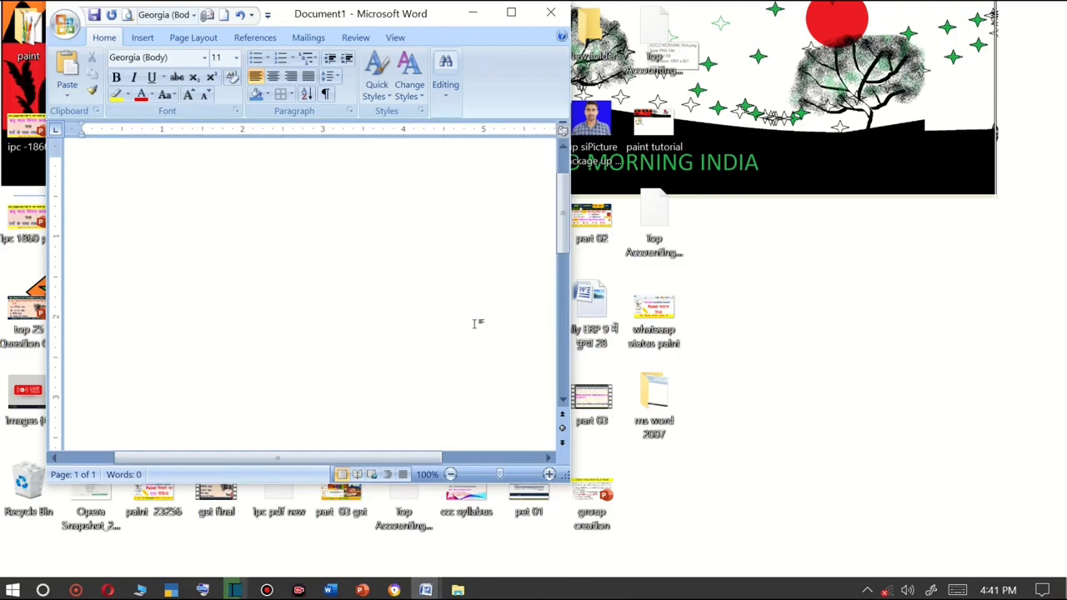
key("super+Up")
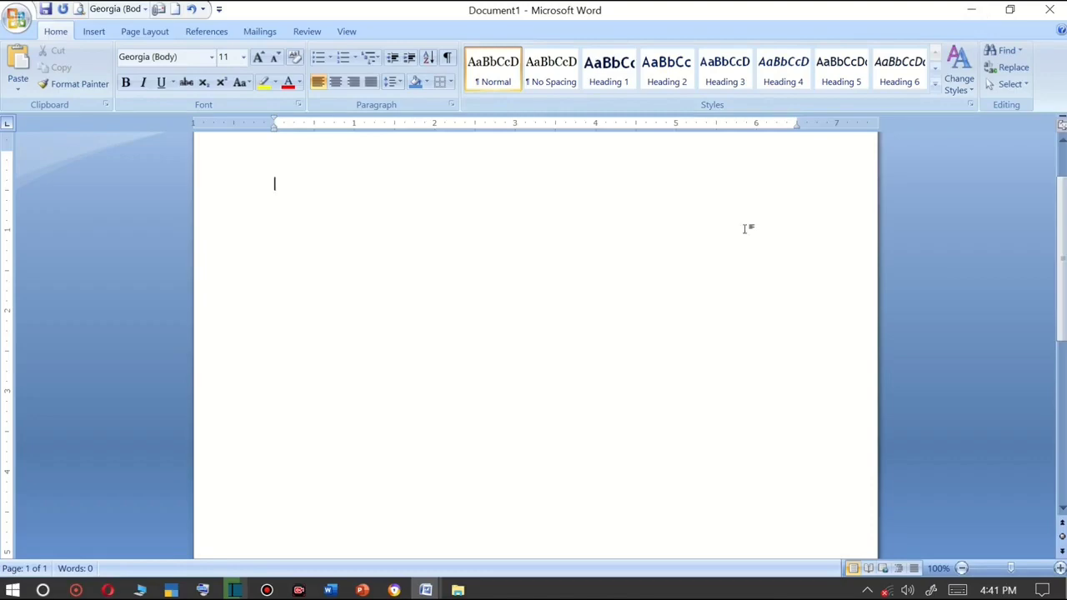
key("super+d")
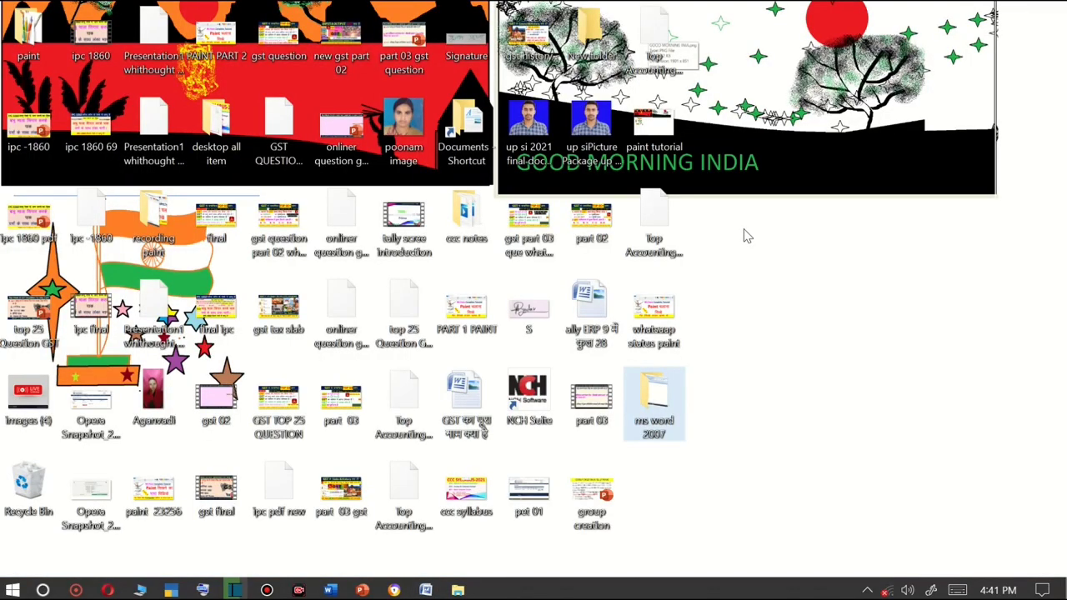
key("super+d")
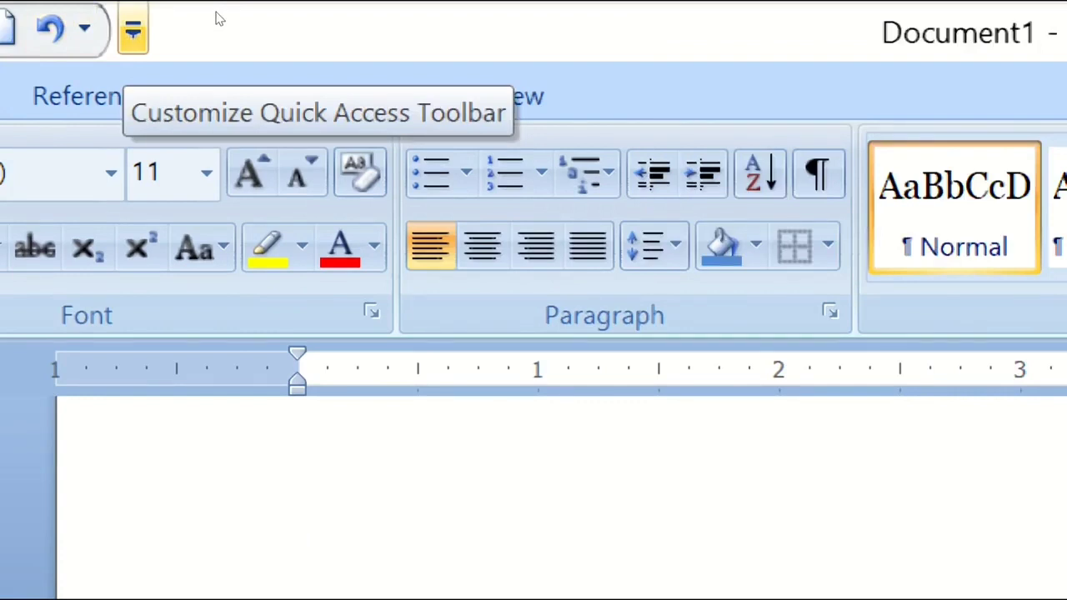
Remove the New command from the Quick Access Toolbar.
left_click(134, 30)
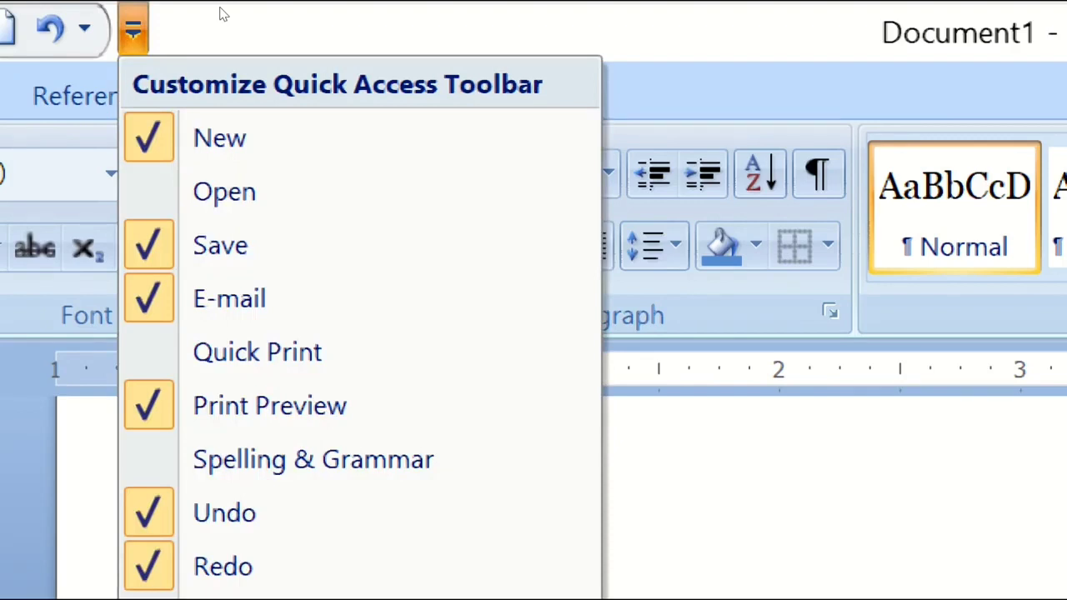
left_click(222, 14)
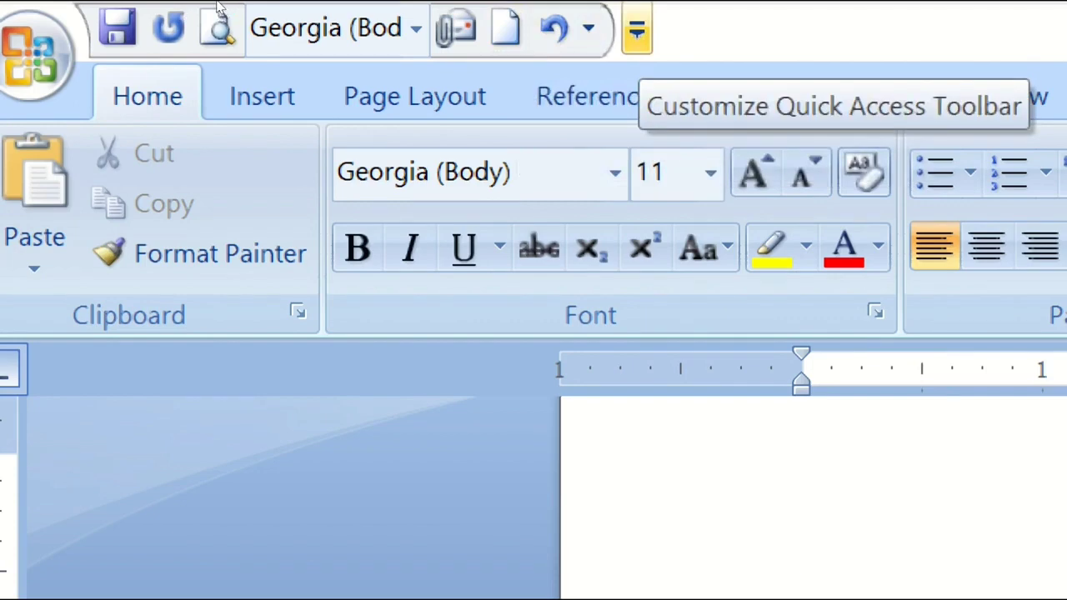
left_click(636, 29)
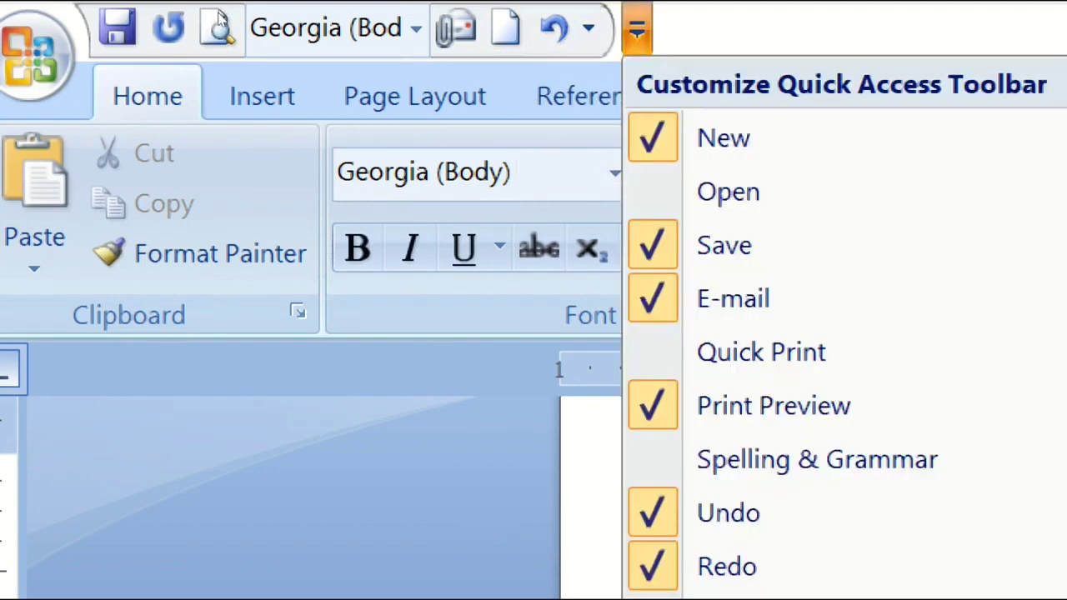
key("Down")
key("Down")
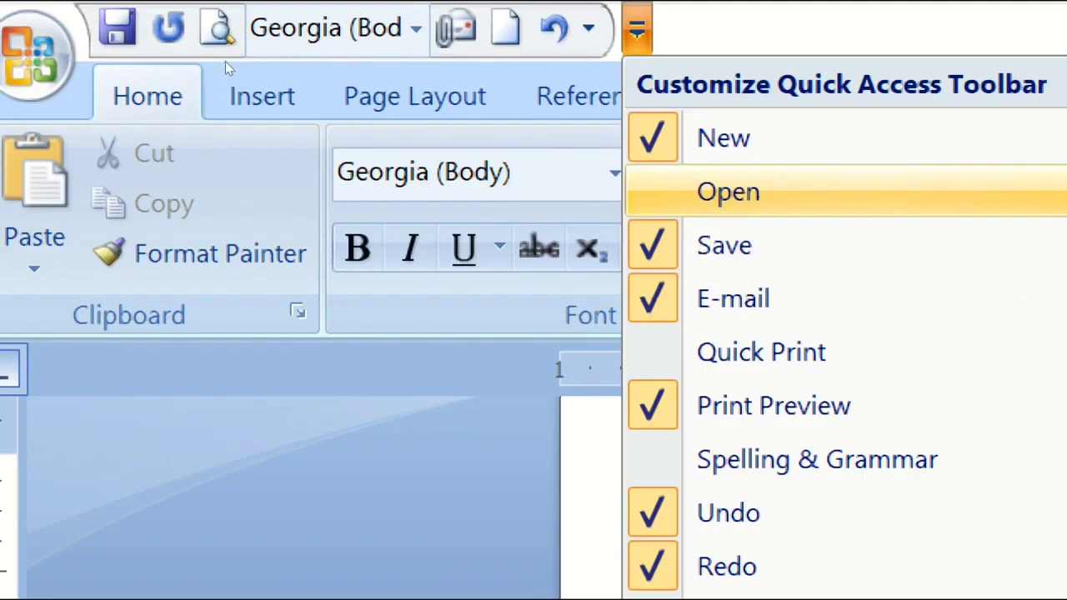
key("Up")
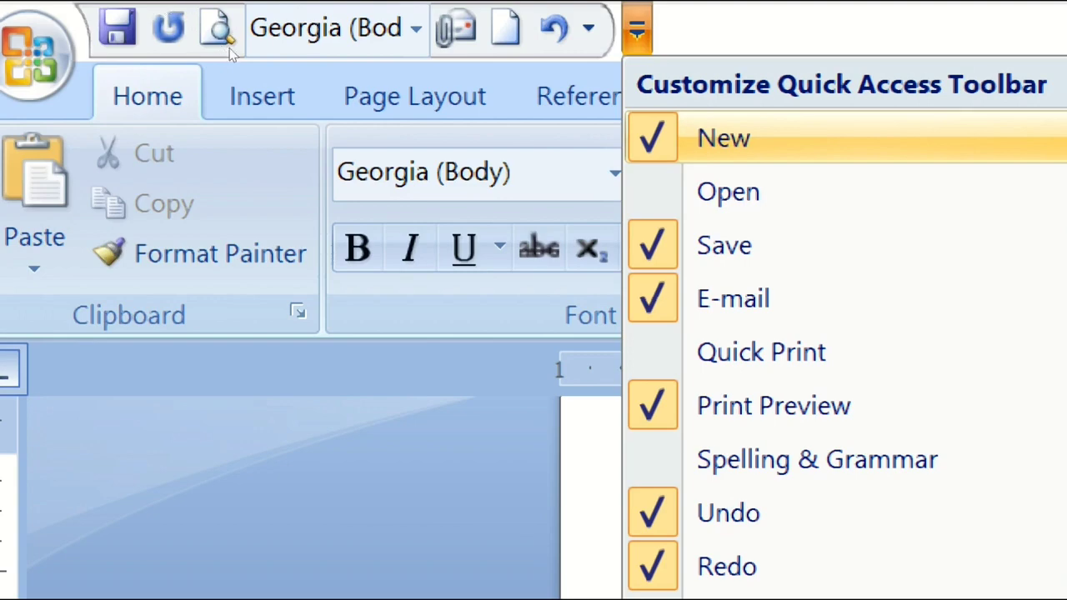
key("Return")
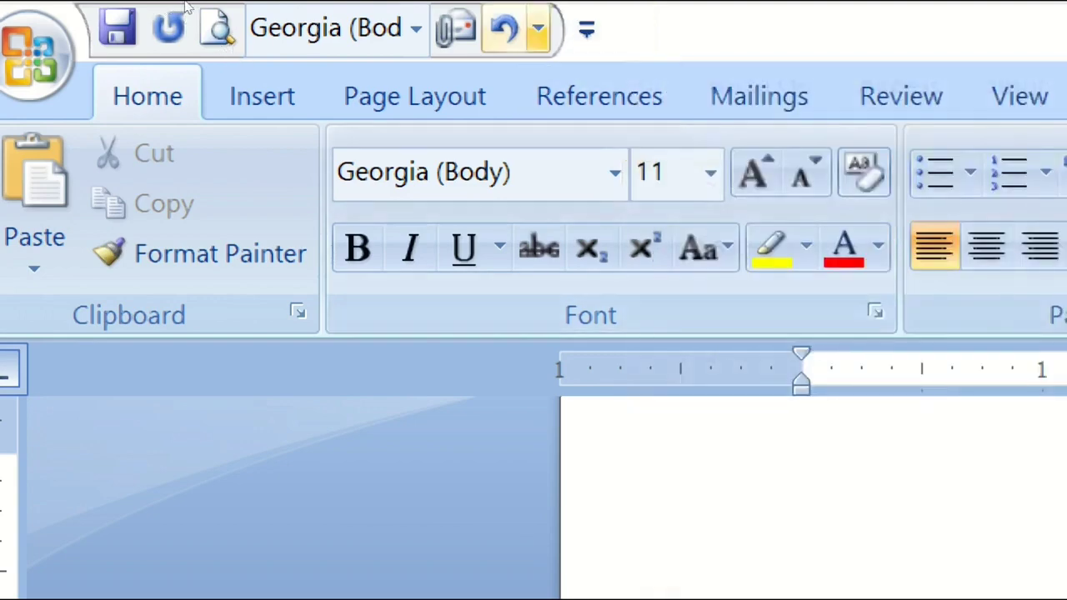
Add the New command back to the Quick Access Toolbar.
left_click(587, 29)
left_click(590, 138)
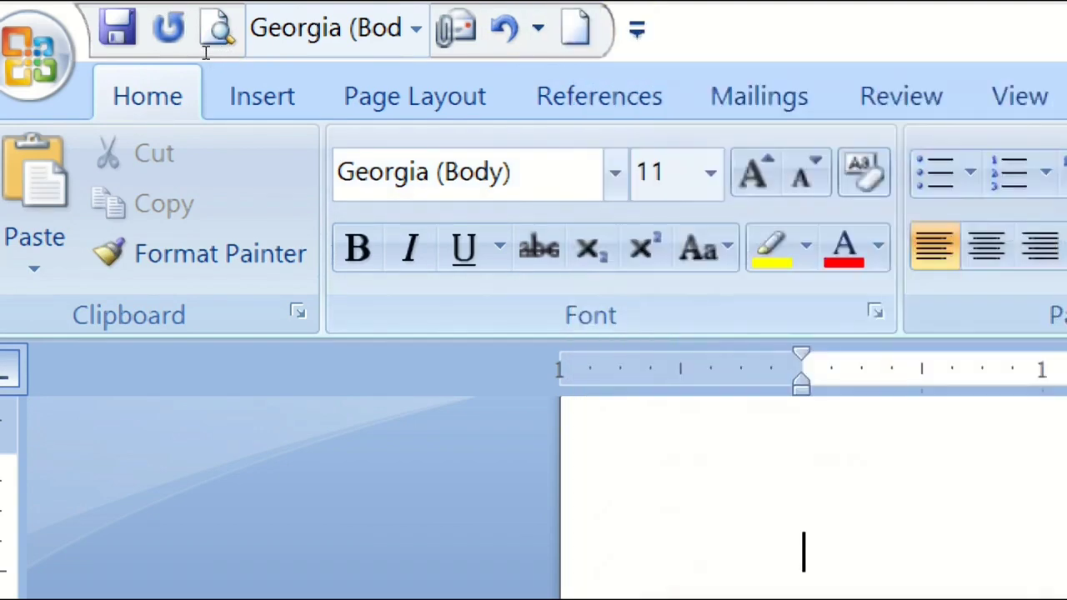
Add the Open command to the Quick Access Toolbar.
left_click(637, 30)
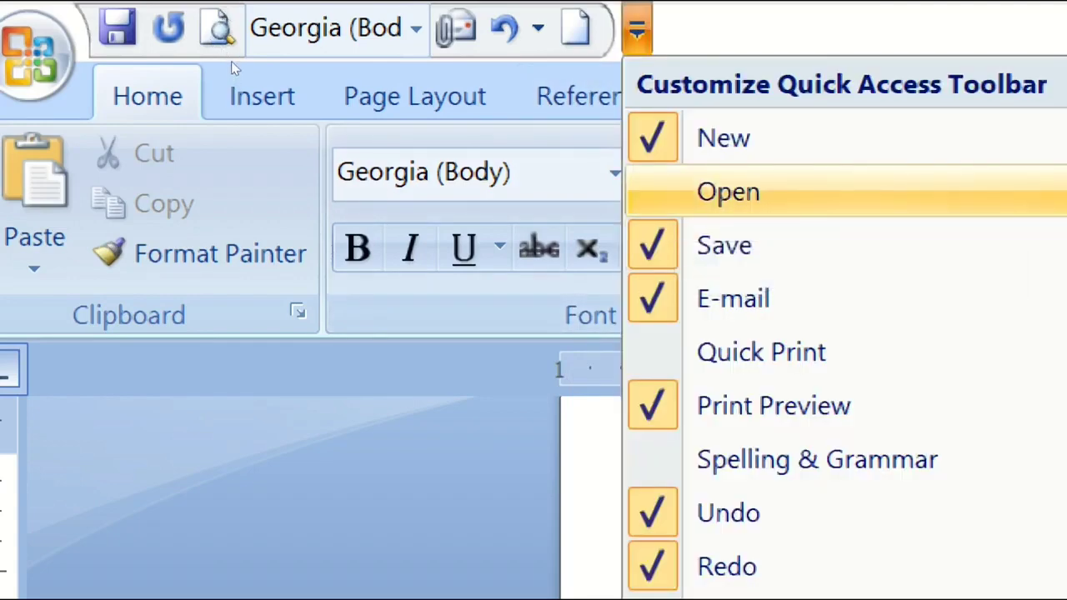
key("Return")
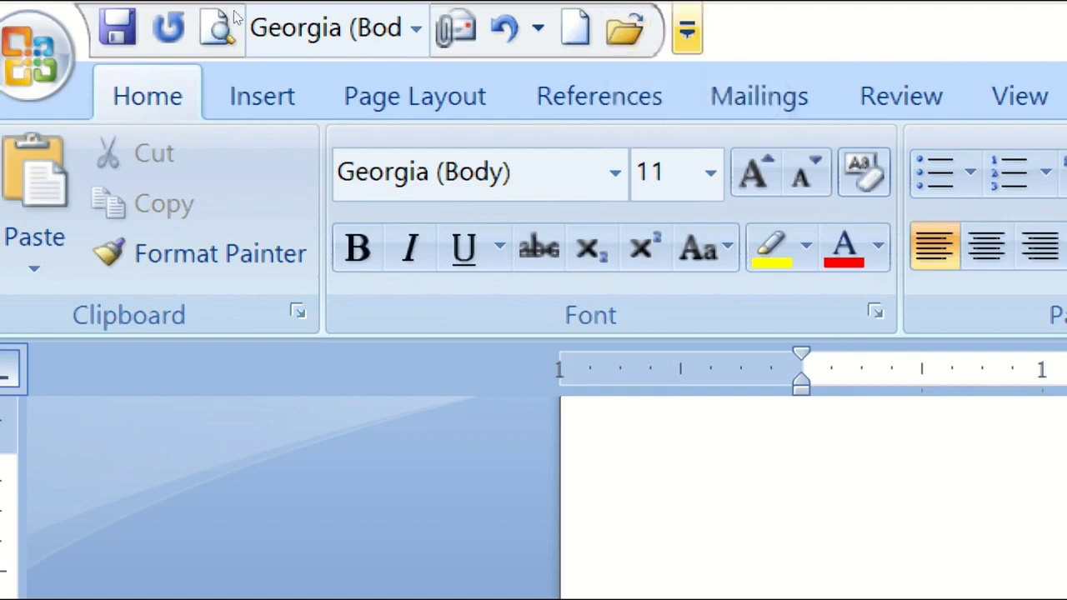
left_click(687, 30)
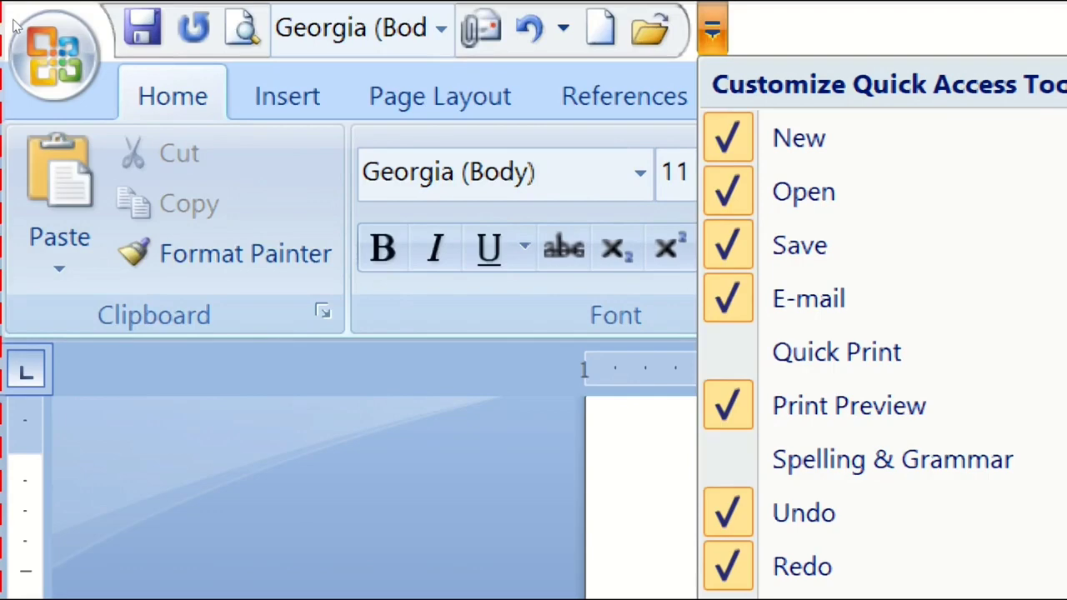
Create a new blank document from the Office menu.
left_click(14, 25)
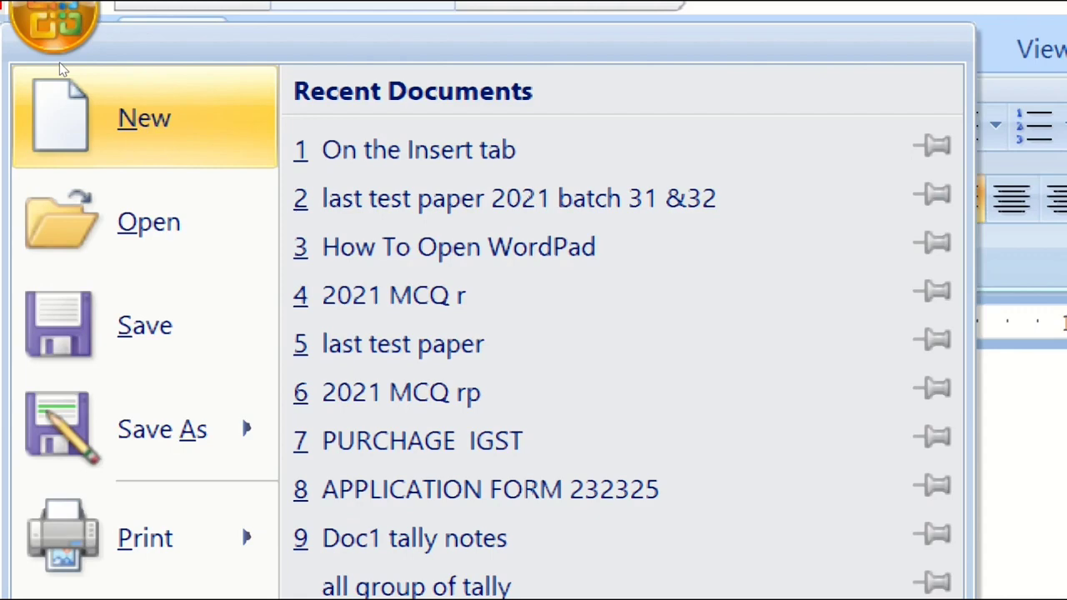
left_click(59, 65)
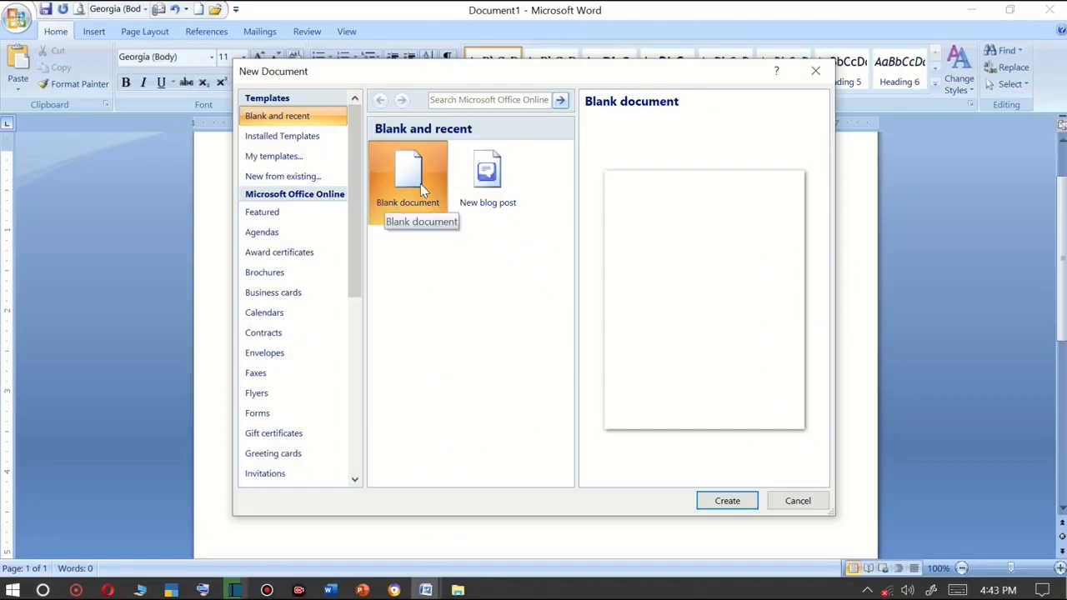
left_click(744, 501)
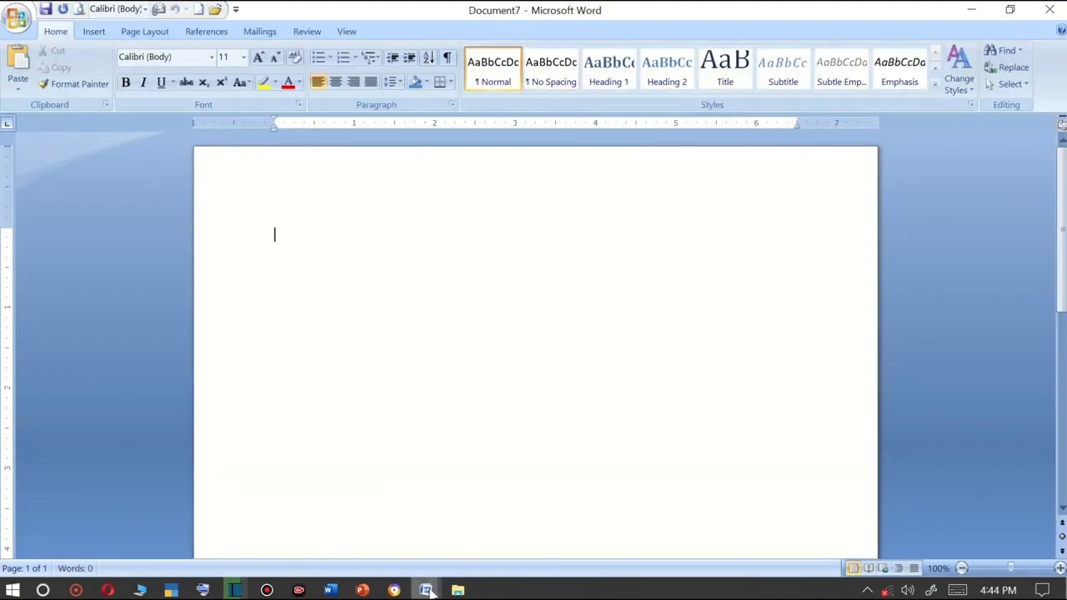
Switch to the Document1 window and open the LENSON document from the Documents folder.
mouse_move(427, 588)
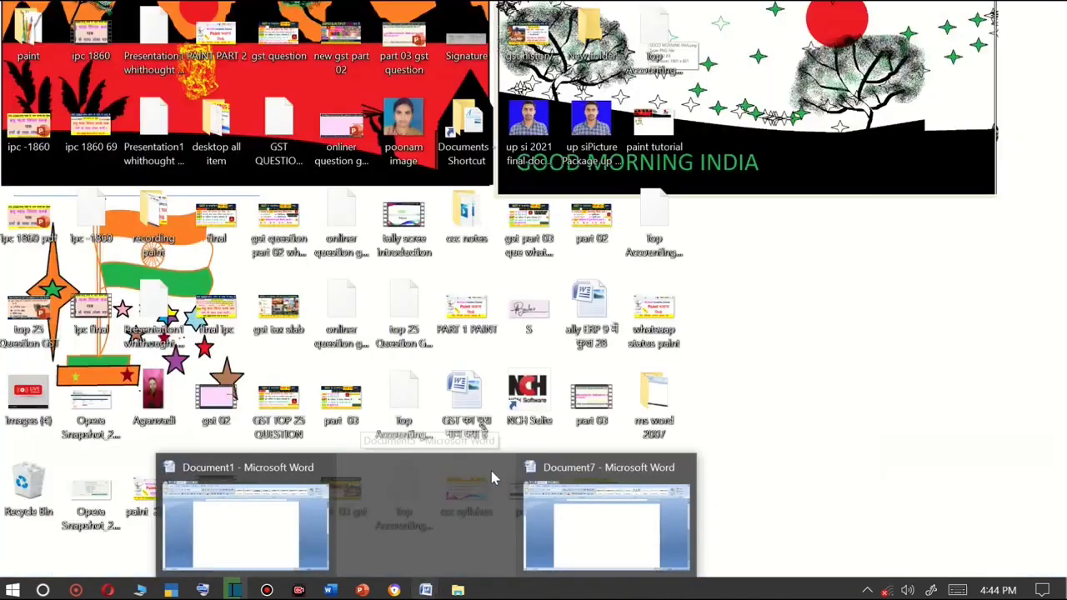
left_click(586, 467)
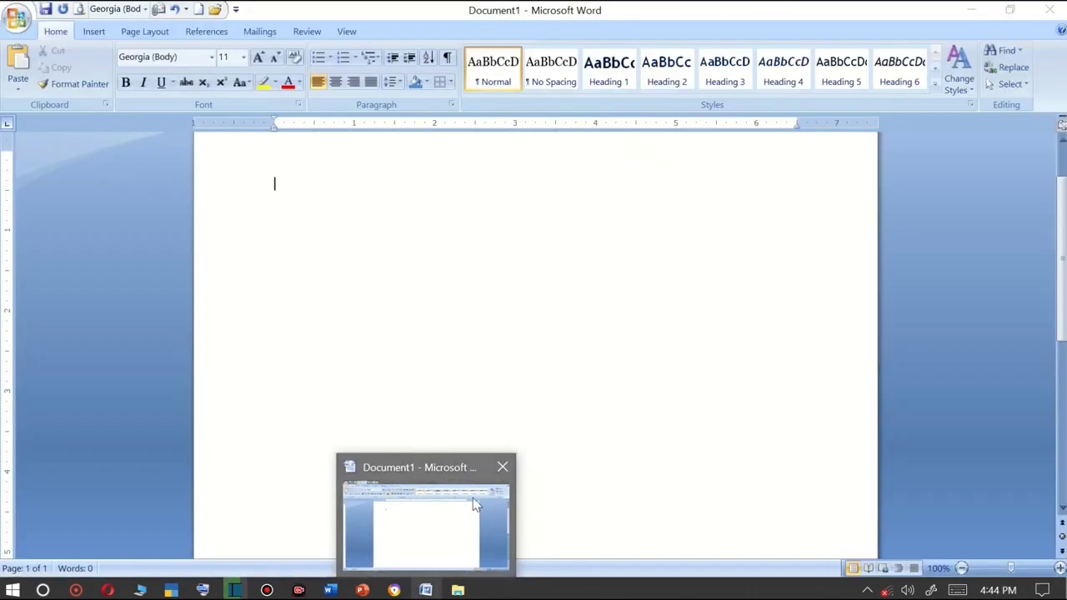
left_click(20, 16)
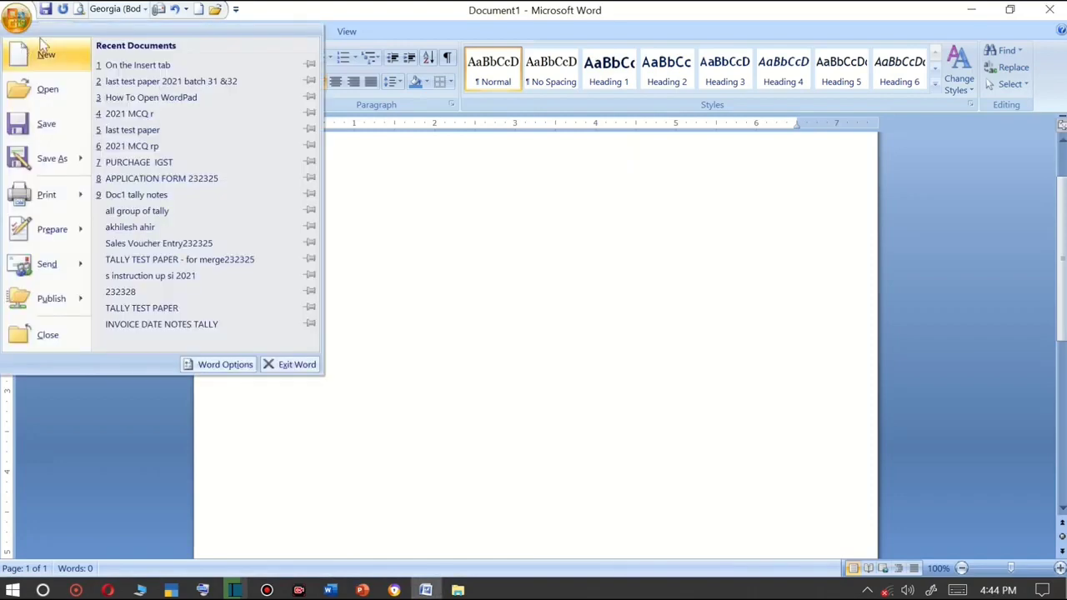
left_click(60, 90)
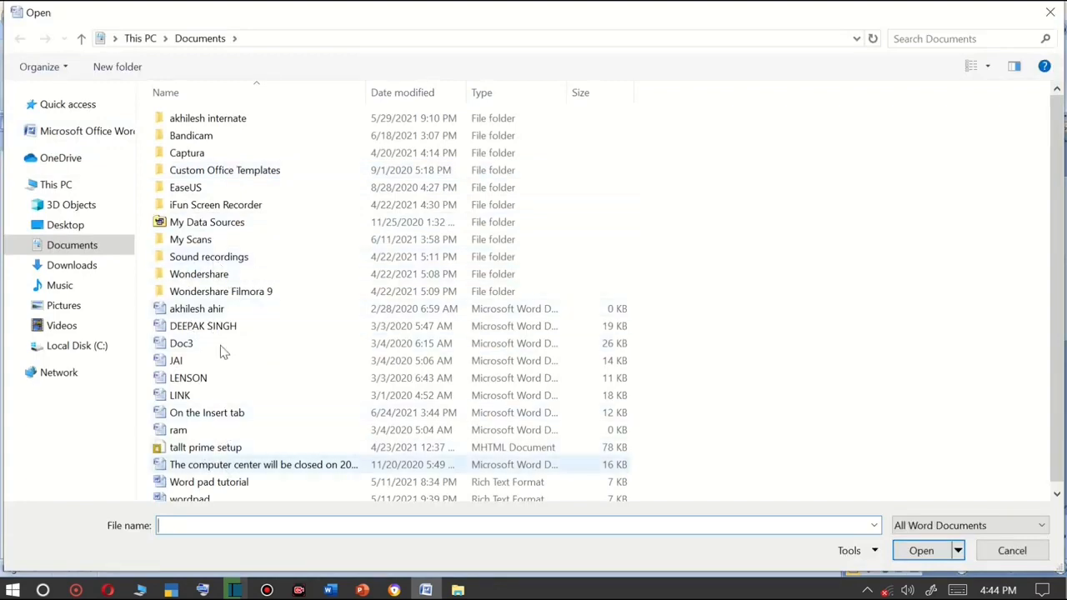
scroll(200, 317, "down", 1)
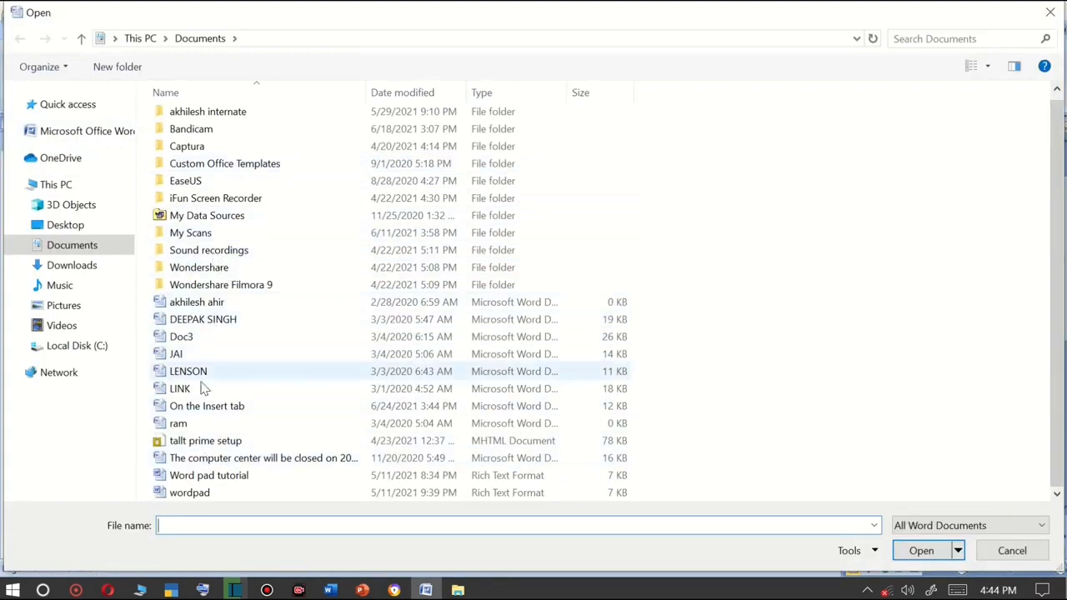
left_click(177, 377)
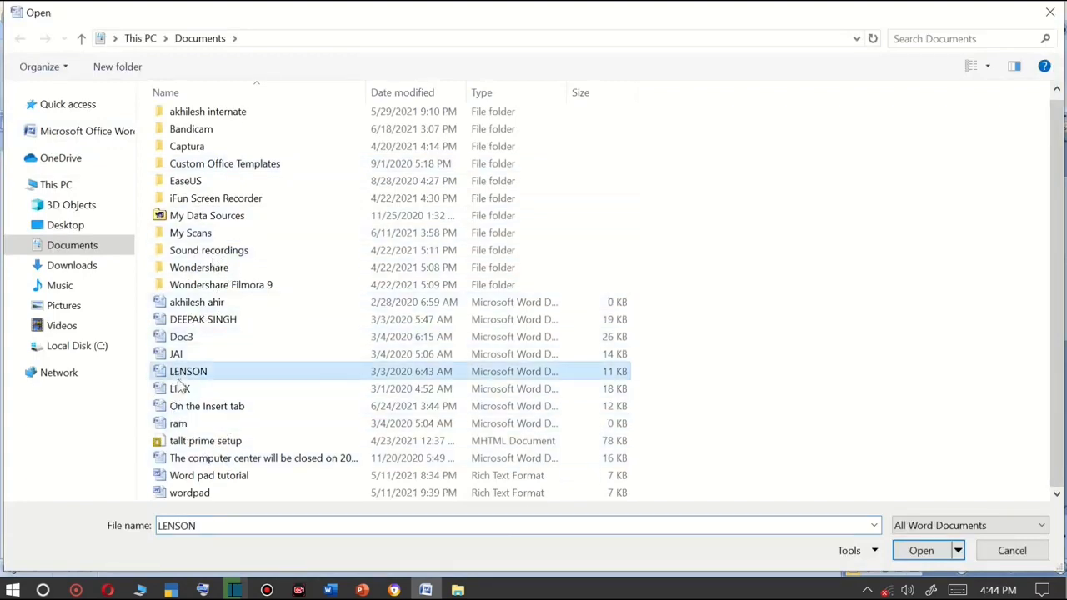
left_click(921, 551)
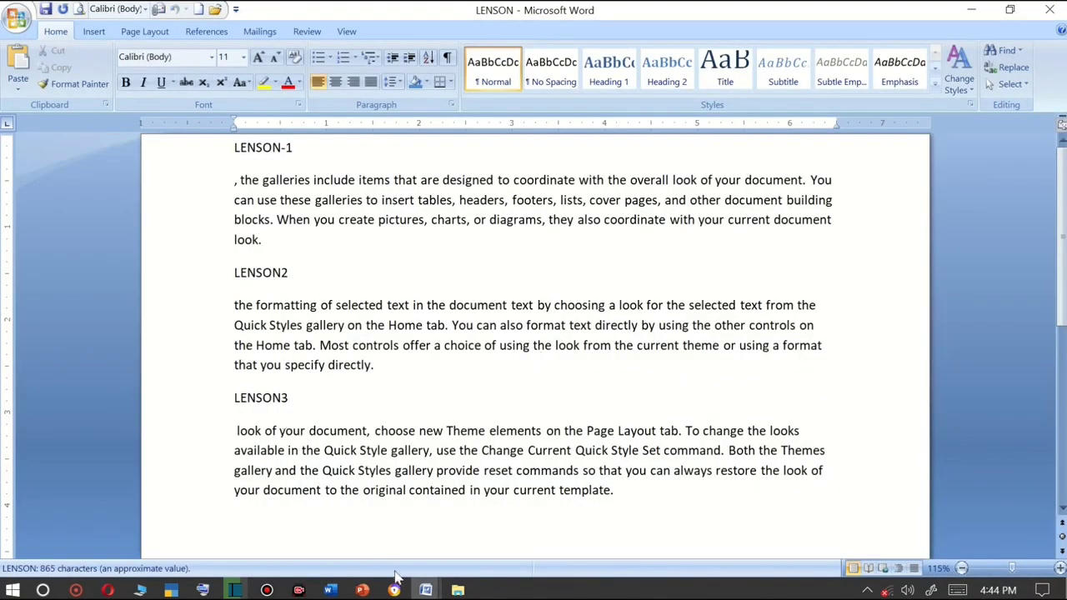
Return to Document1 and insert random sample paragraphs with the =rand() formula.
mouse_move(424, 592)
left_click(381, 534)
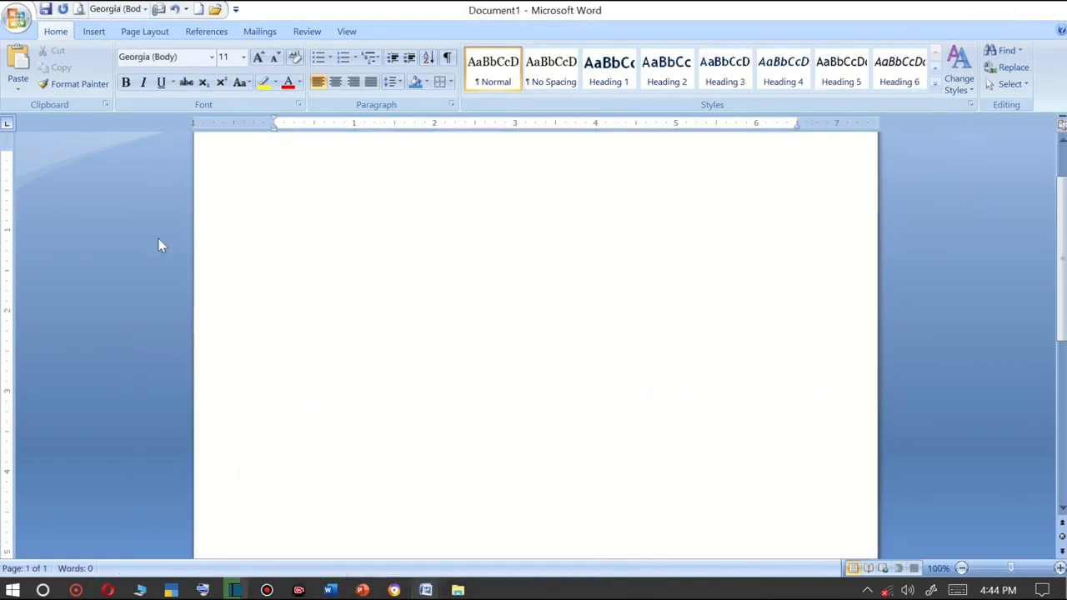
left_click(4, 22)
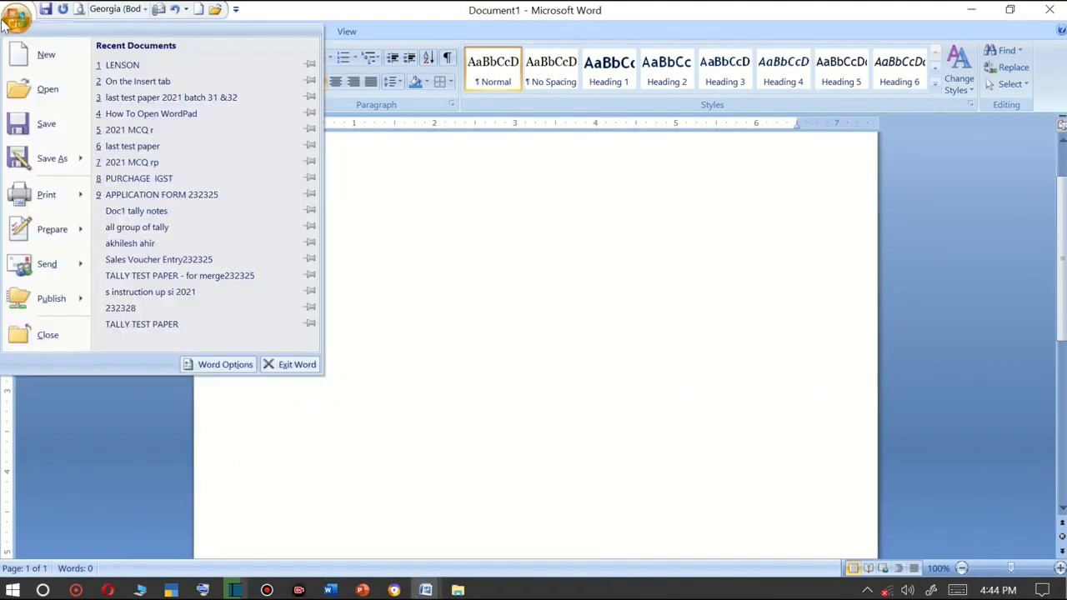
left_click(374, 273)
type("=")
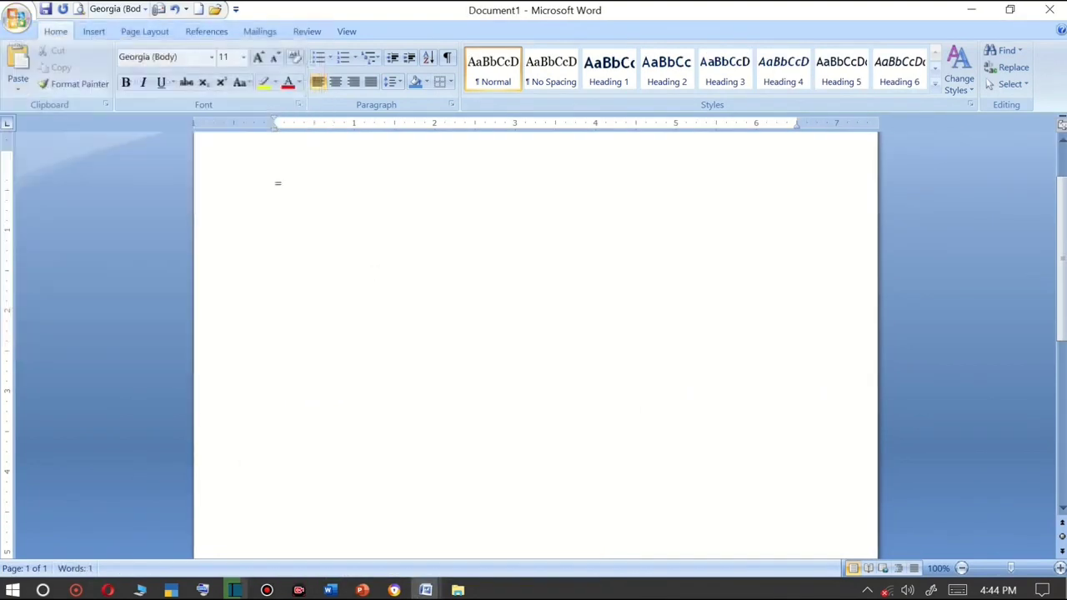
type("rand()")
key("Return")
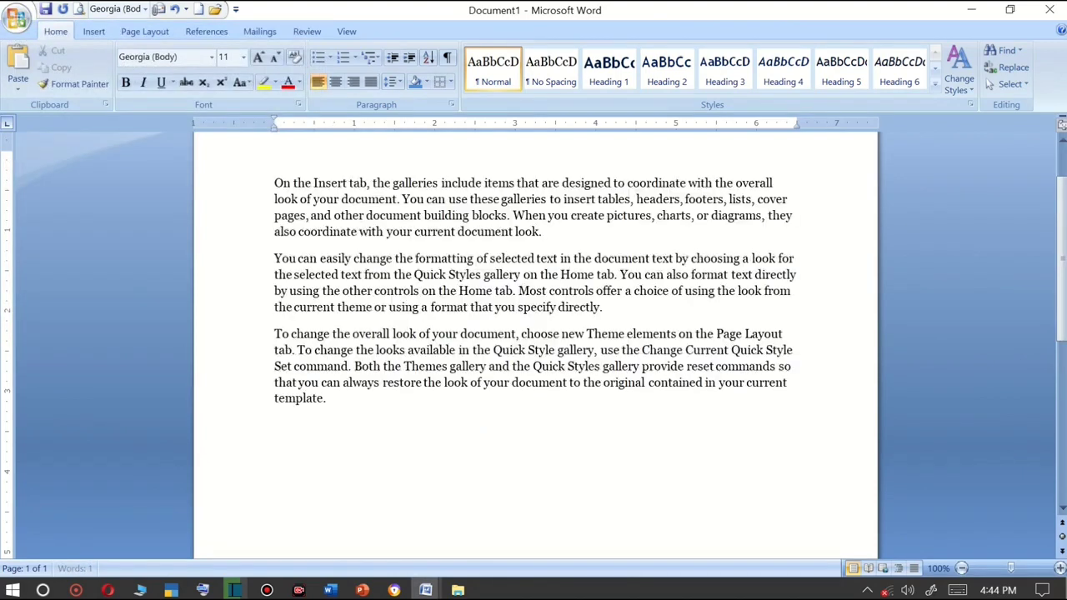
Save the document as On the Insert ta1 in the ccc notes folder on the Desktop.
left_click(16, 18)
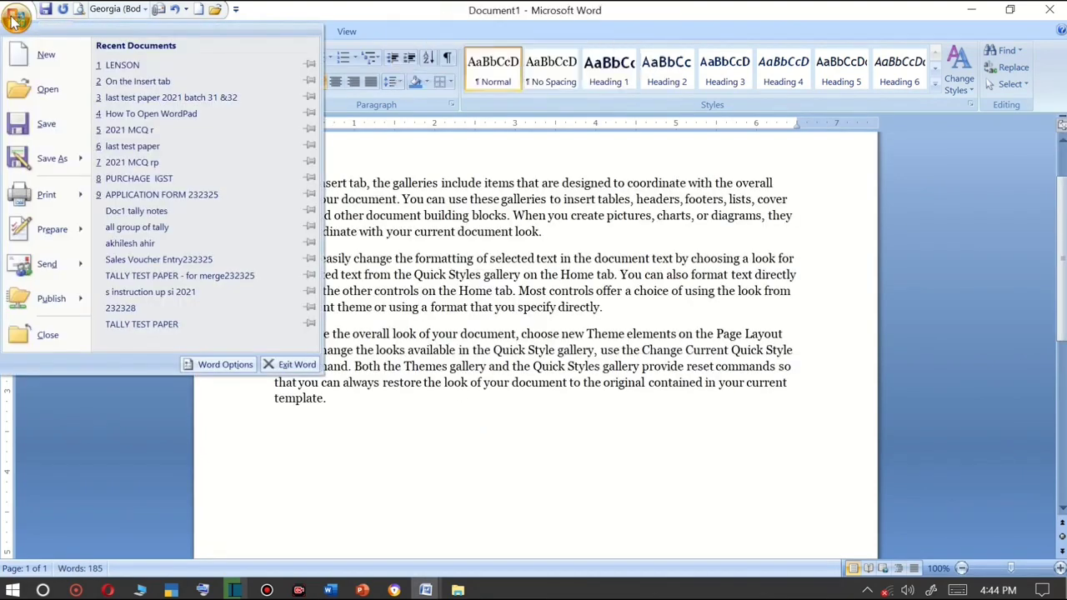
left_click(52, 132)
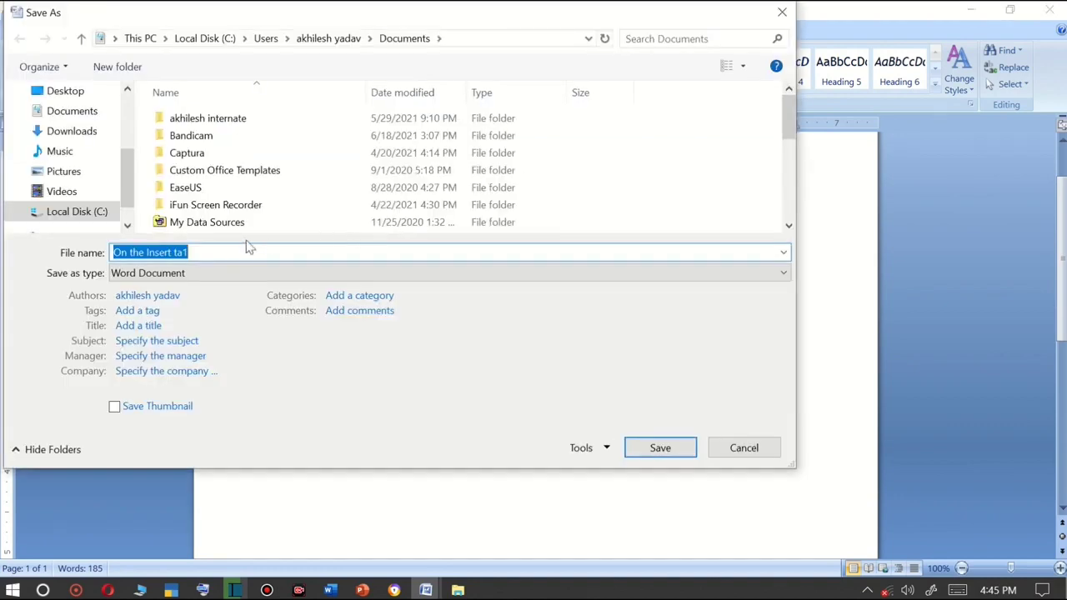
left_click(67, 91)
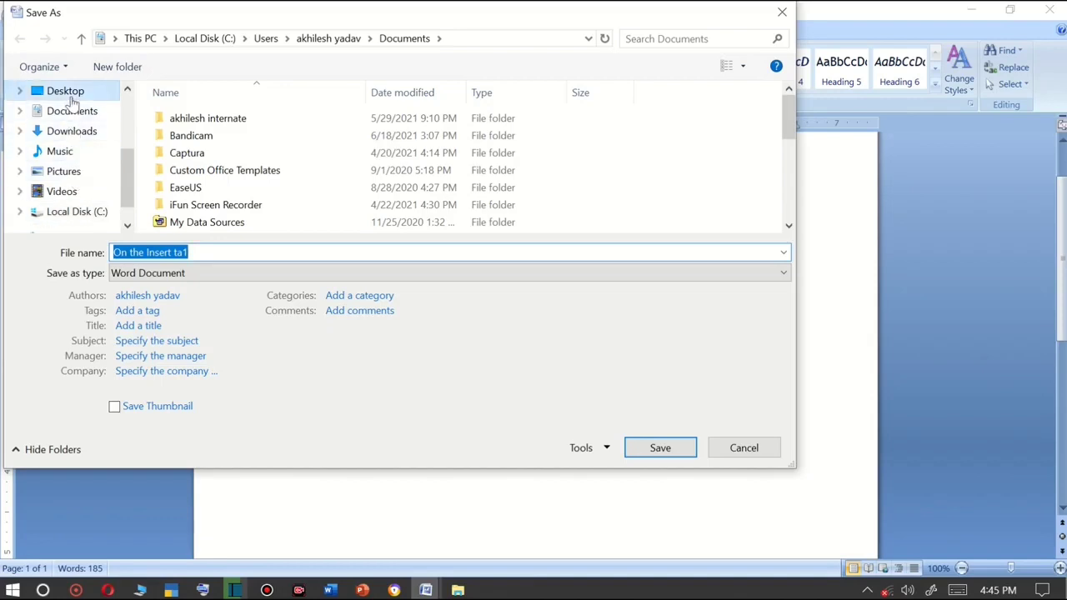
left_click(81, 115)
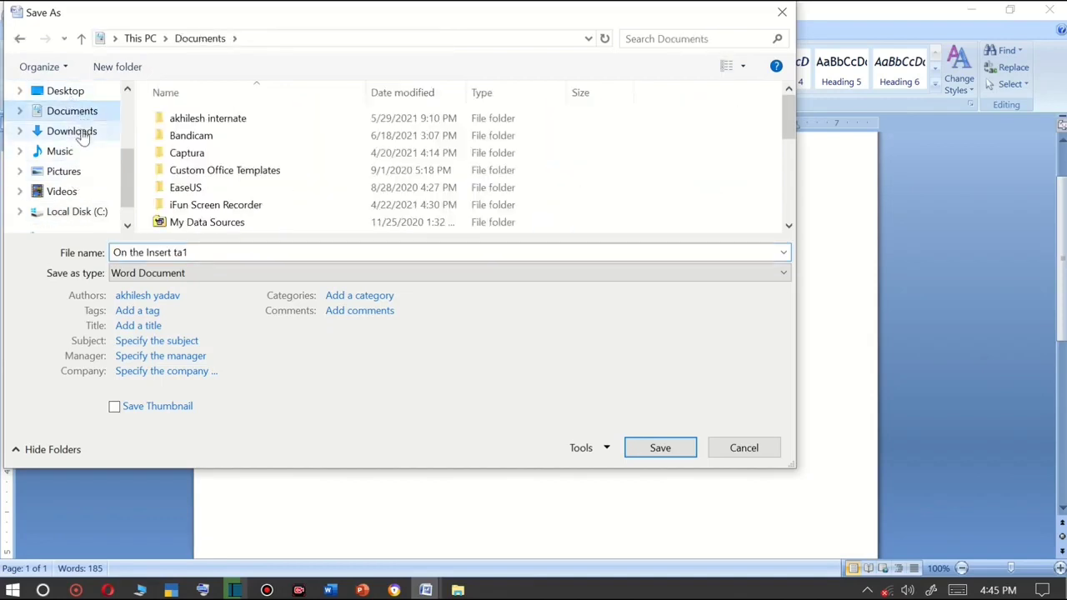
left_click(81, 131)
left_click(67, 94)
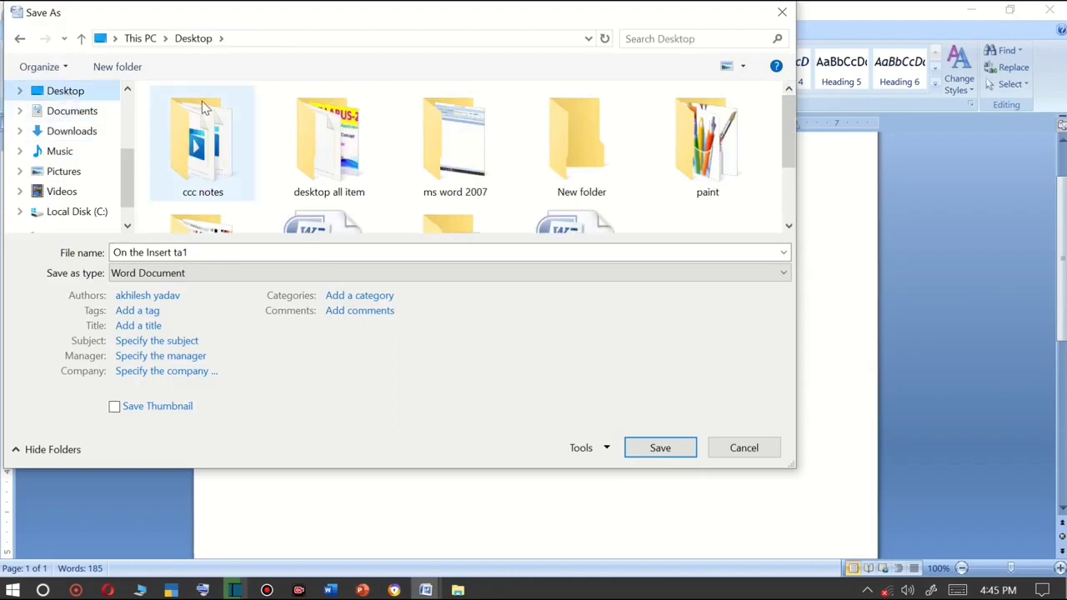
left_click(221, 167)
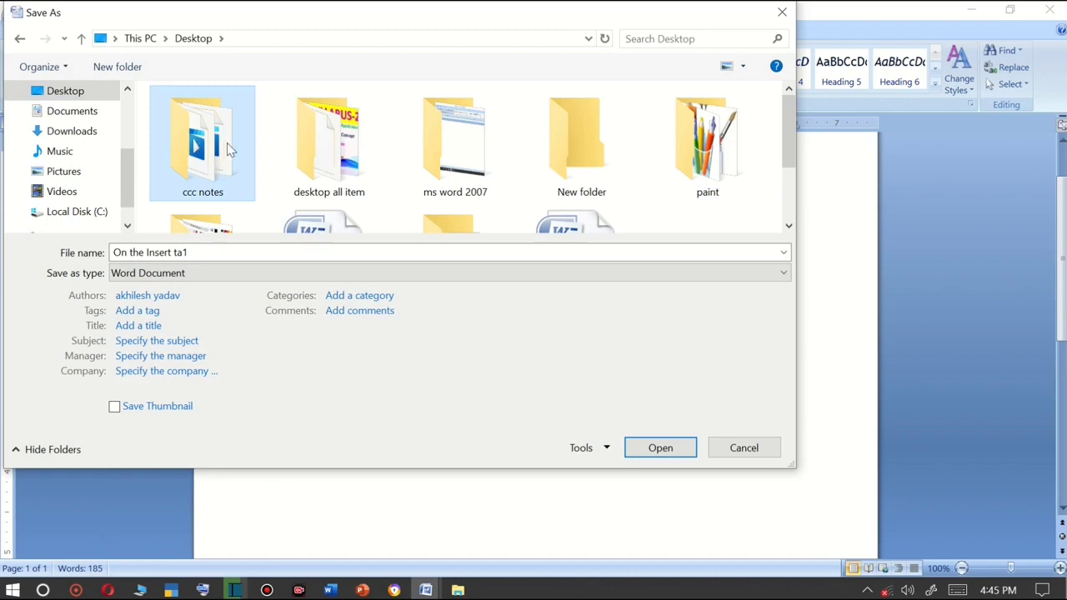
double_click(222, 148)
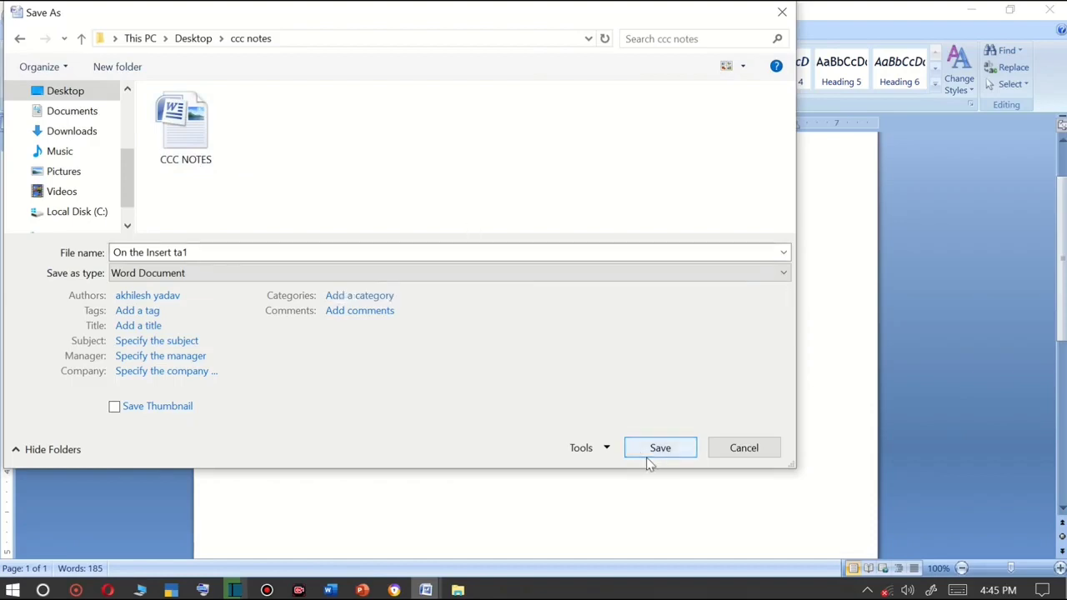
left_click(228, 249)
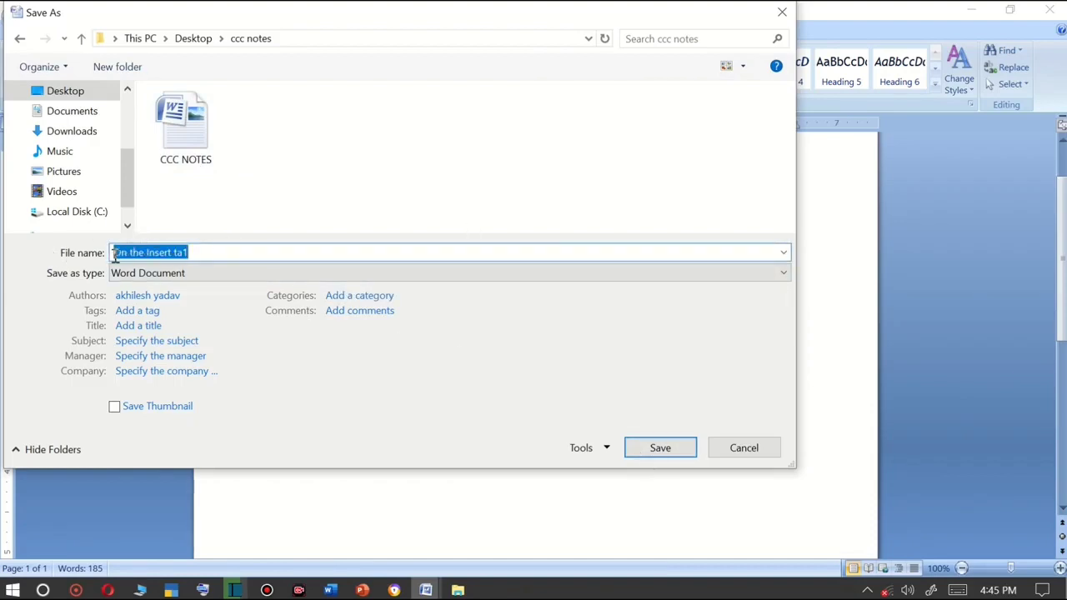
left_click(198, 257)
left_click(665, 452)
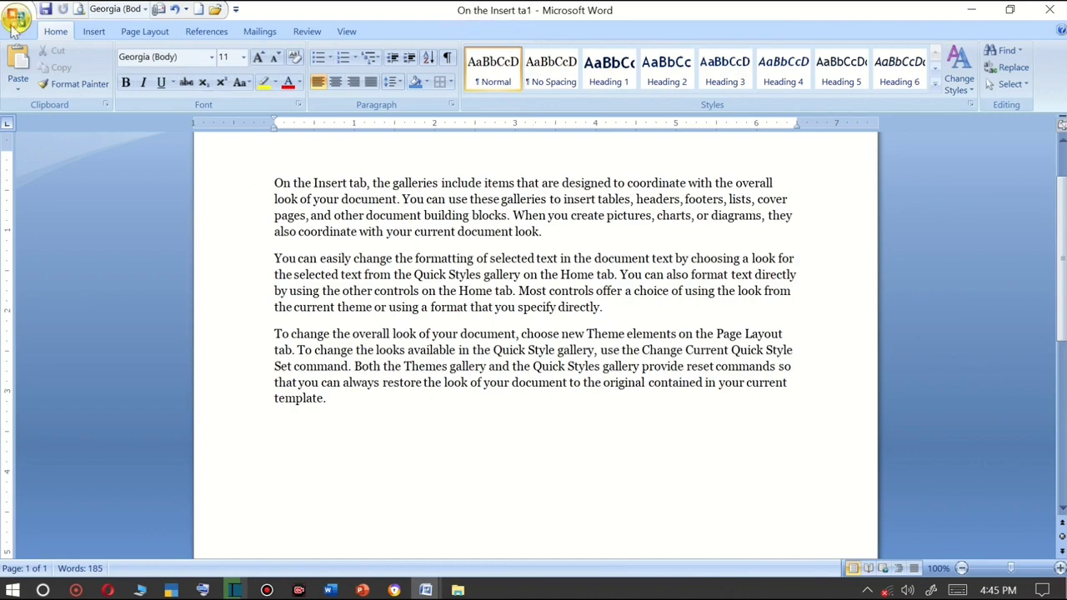
Save a copy of the document as On the Insert ta1 in the ms word 2007 folder on the Desktop.
left_click(16, 20)
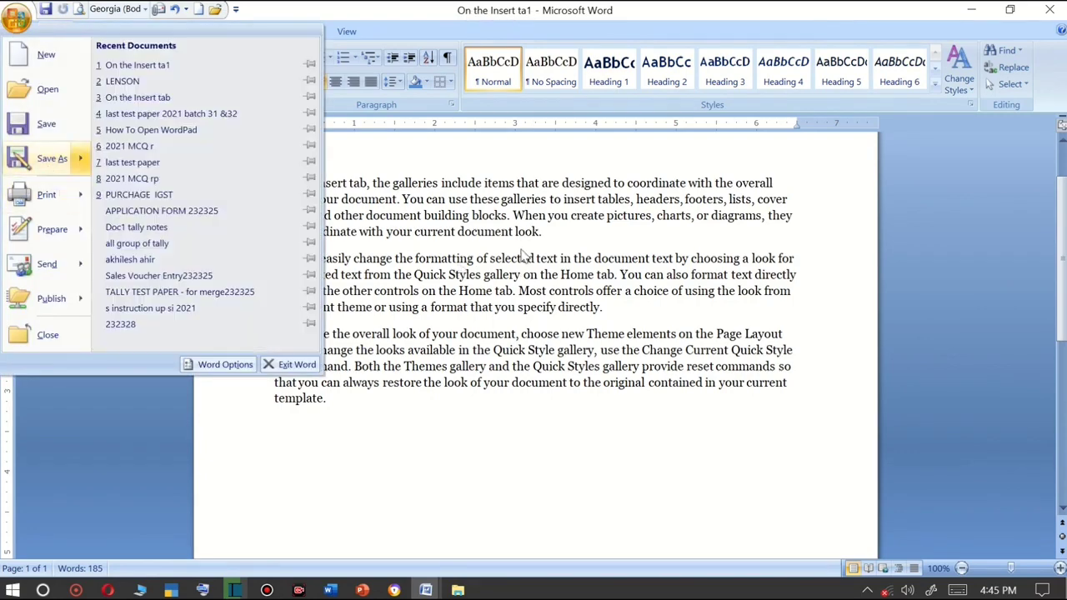
left_click(496, 38)
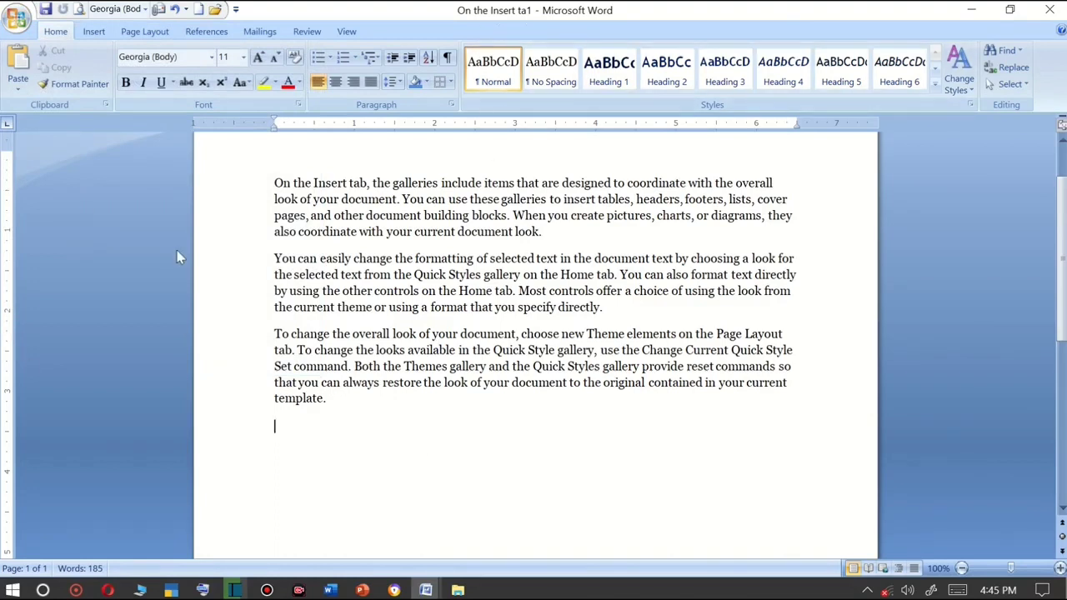
left_click(22, 24)
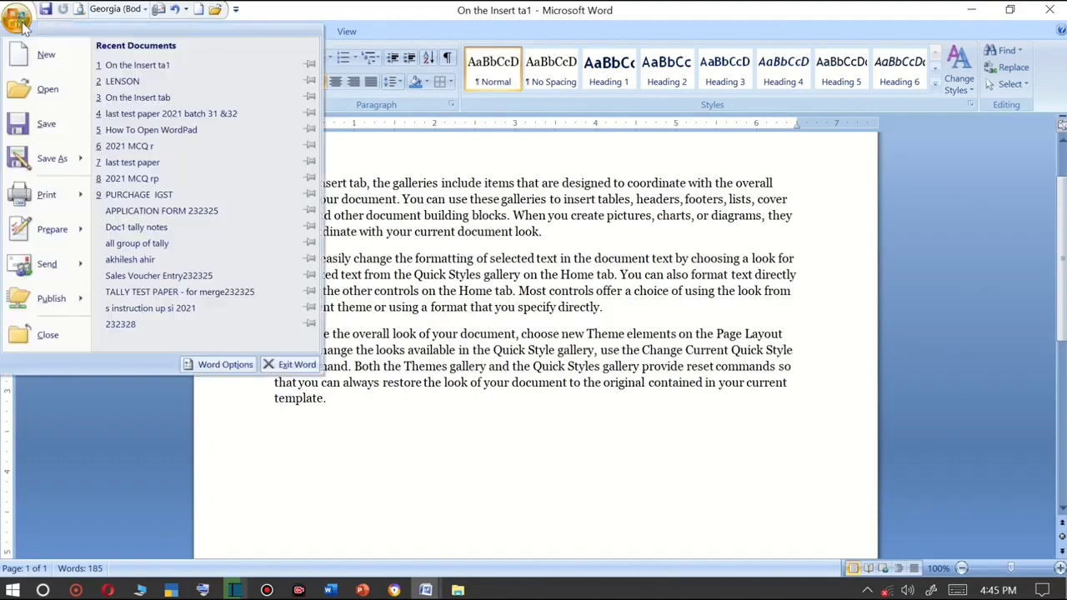
mouse_move(63, 165)
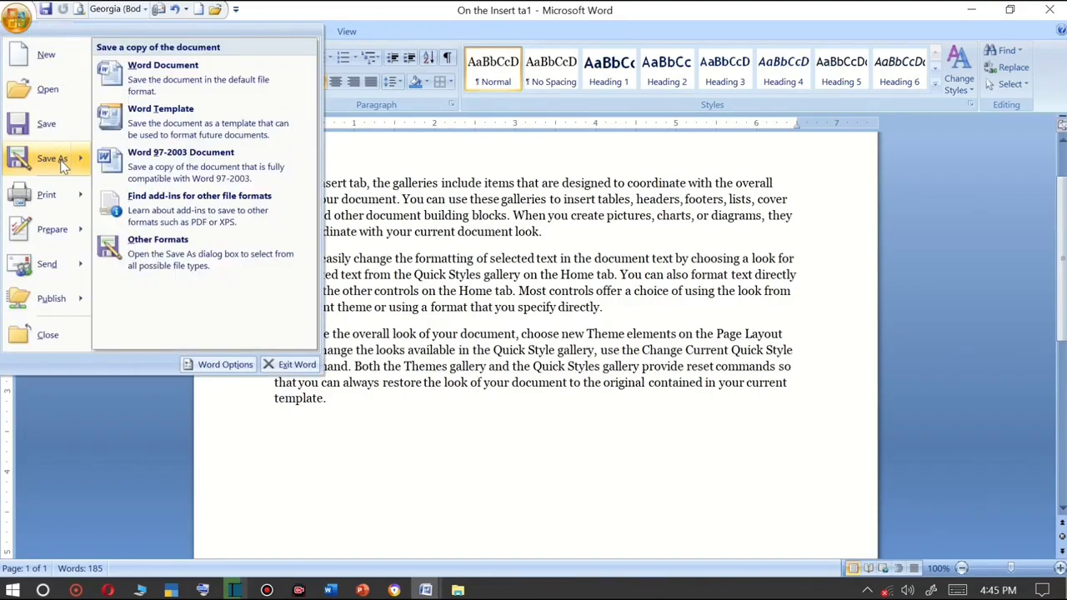
left_click(62, 160)
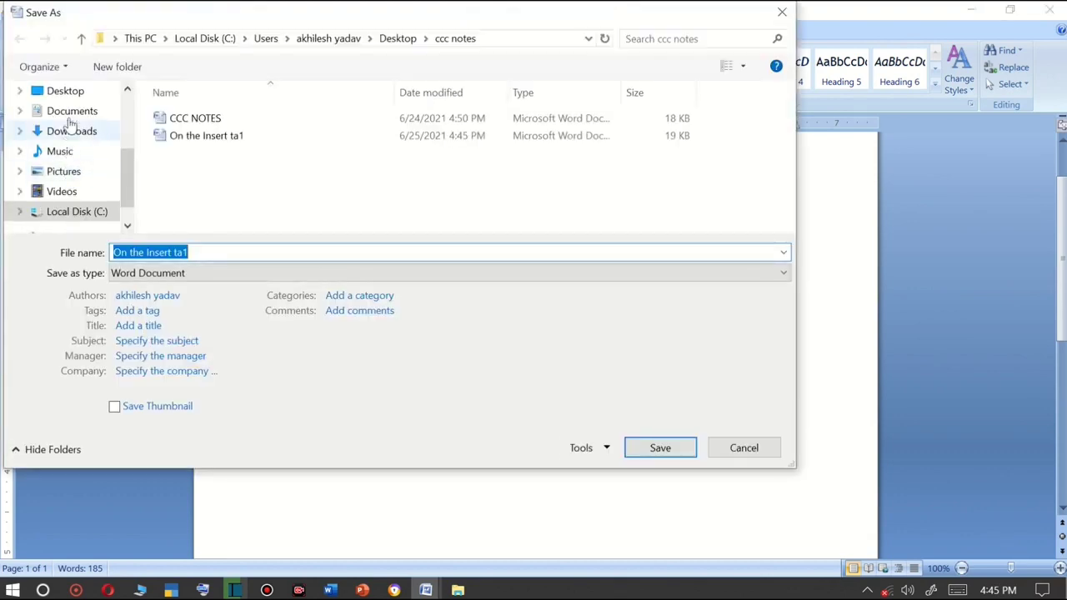
left_click(67, 93)
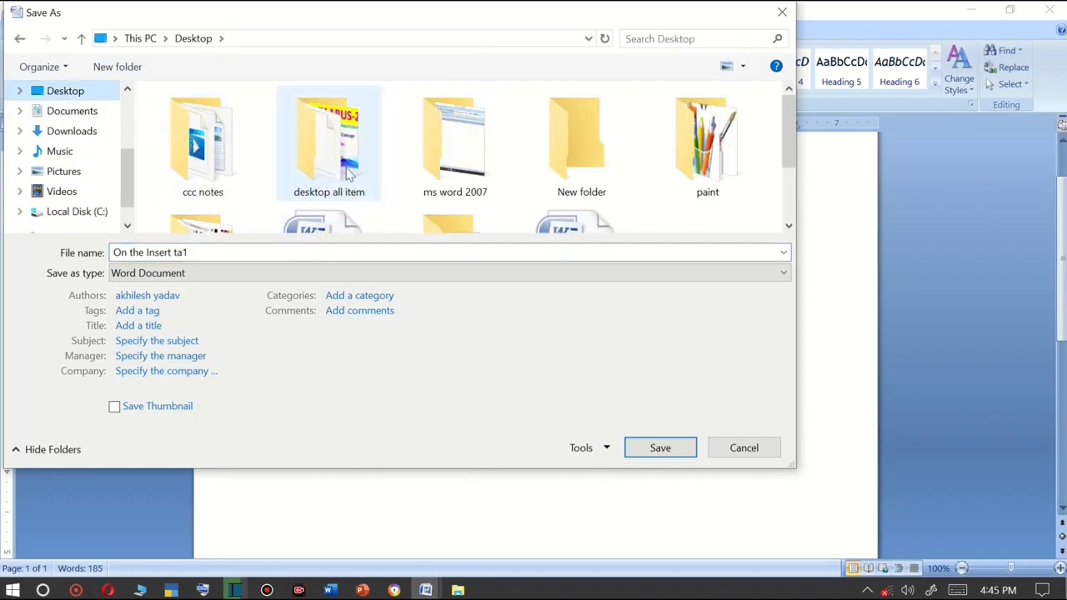
double_click(456, 171)
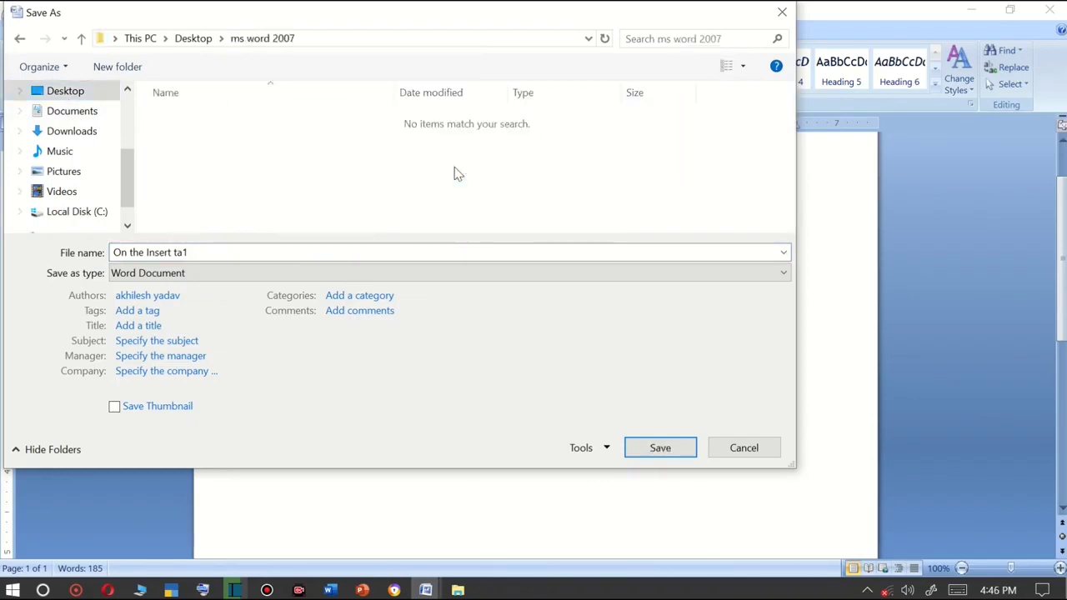
left_click(225, 254)
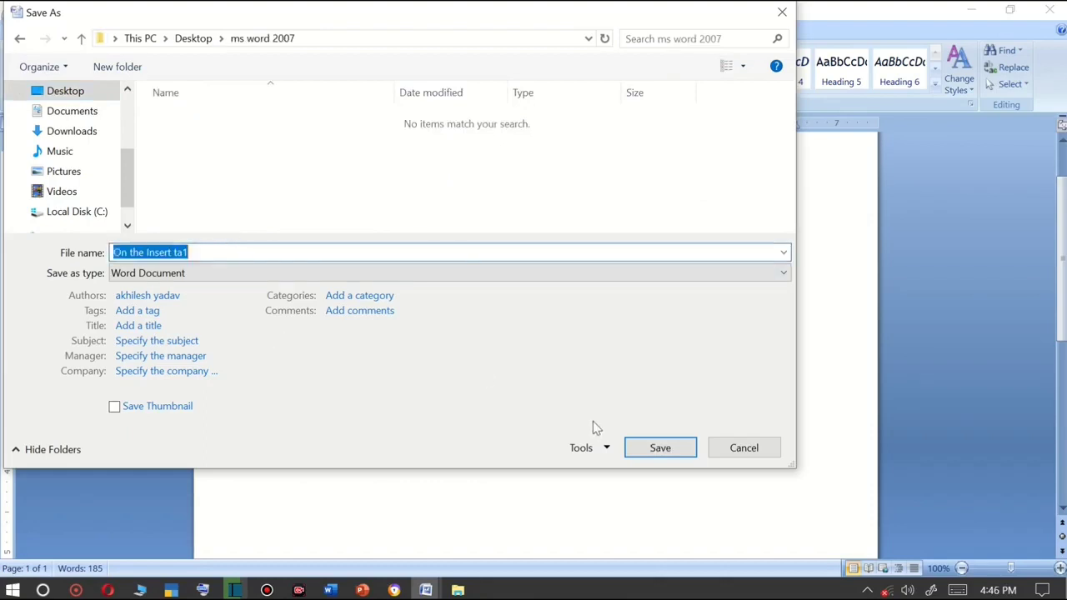
left_click(634, 452)
left_click(660, 448)
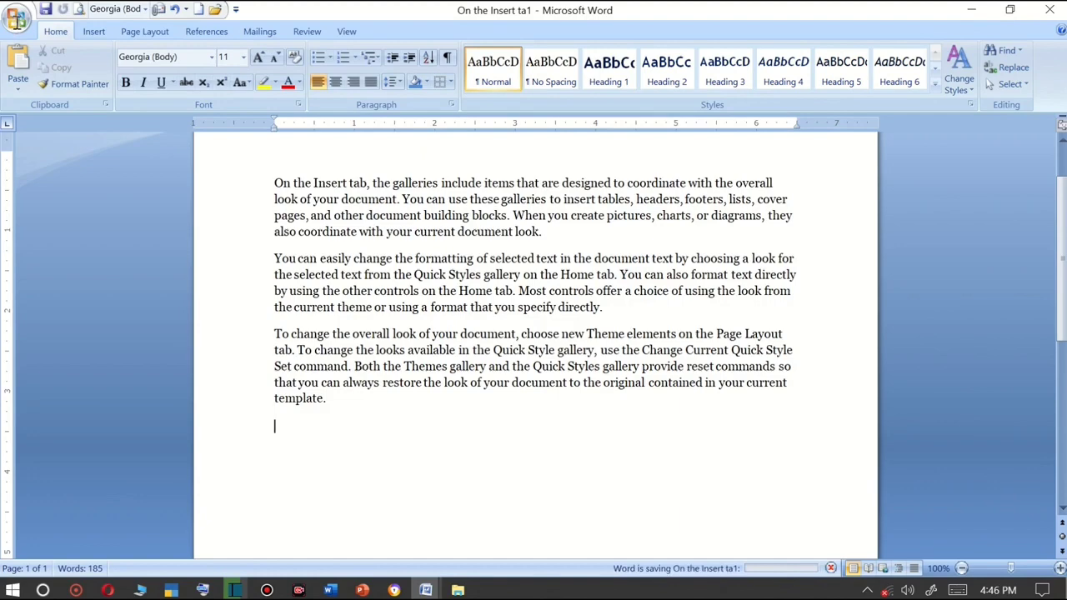
Open the Office menu and browse its Prepare, Send and Print submenus.
left_click(21, 23)
left_click(22, 23)
left_click(22, 23)
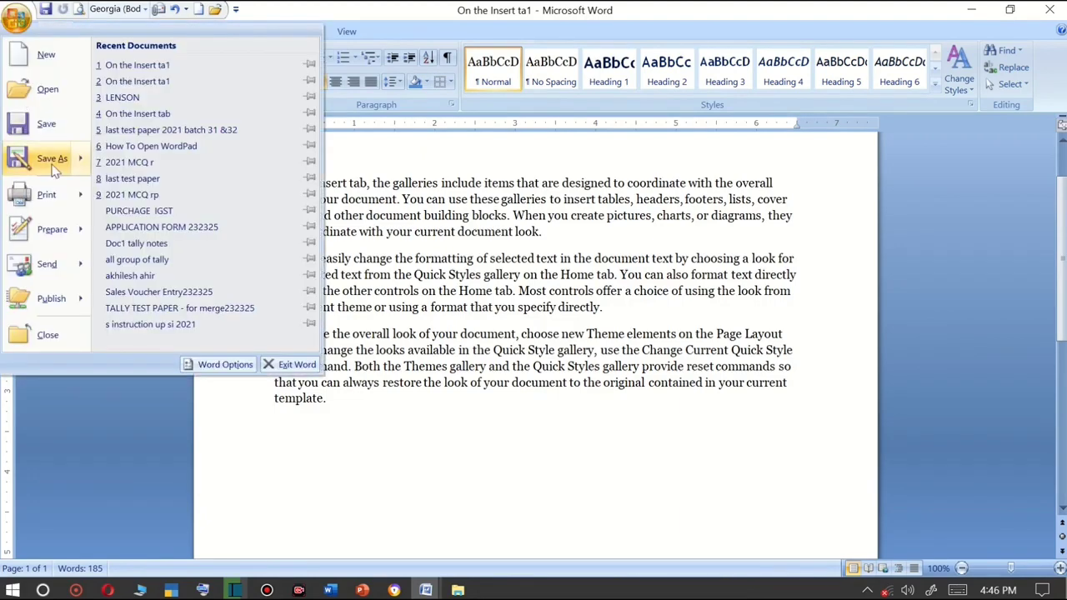
mouse_move(65, 230)
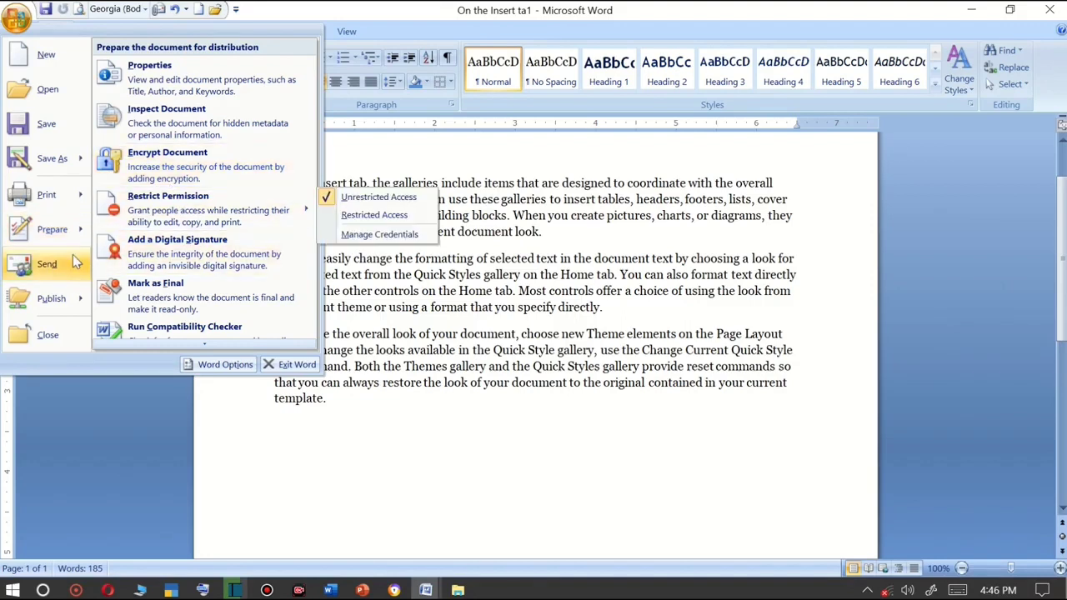
mouse_move(74, 262)
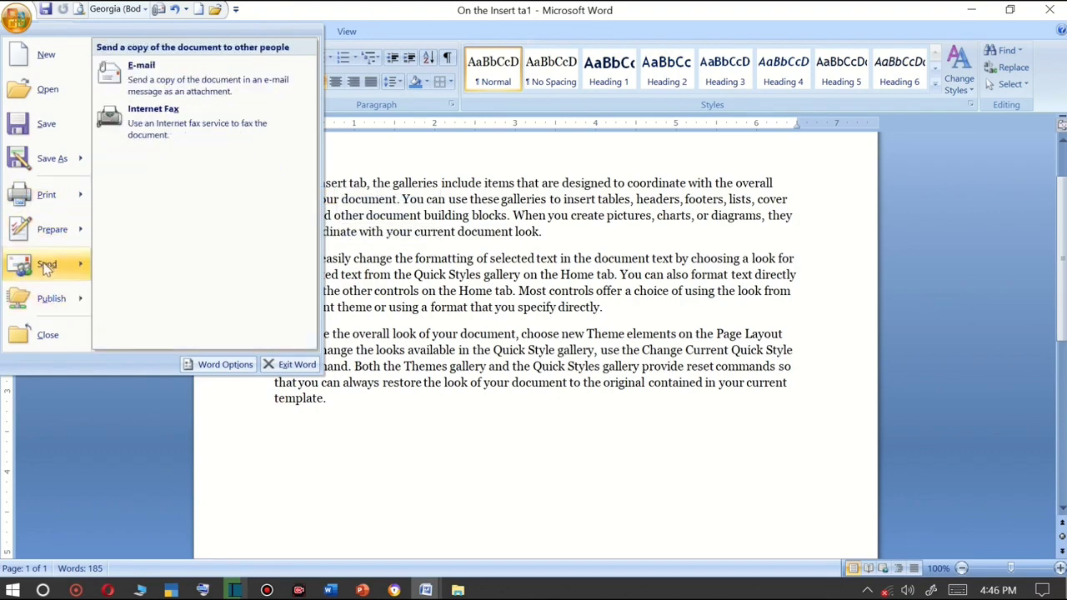
mouse_move(75, 200)
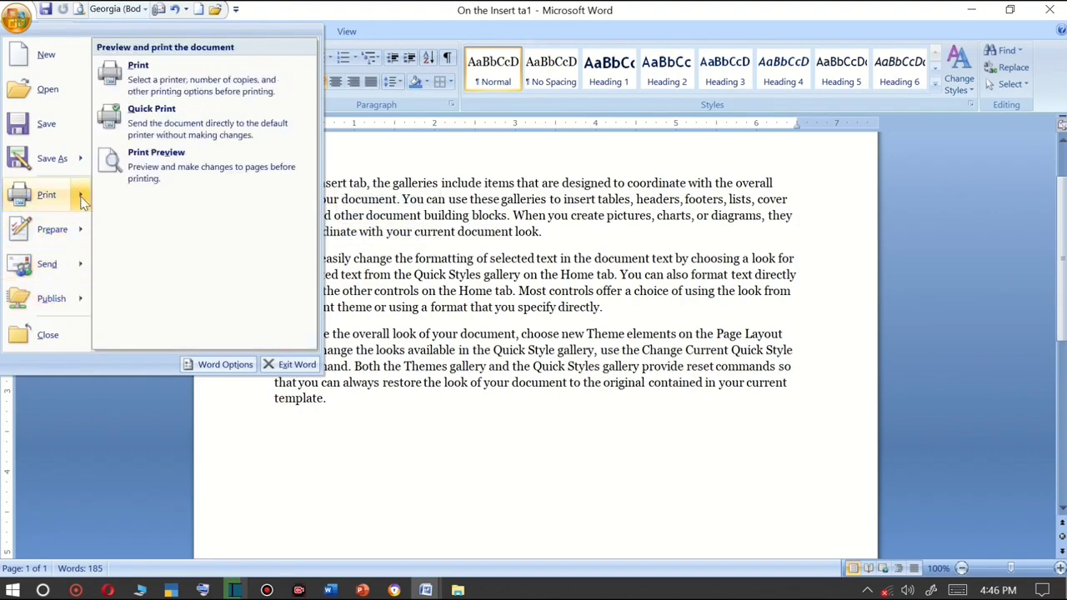
Open the Print dialog, set the page range to pages 1-5, and cancel printing.
left_click(148, 77)
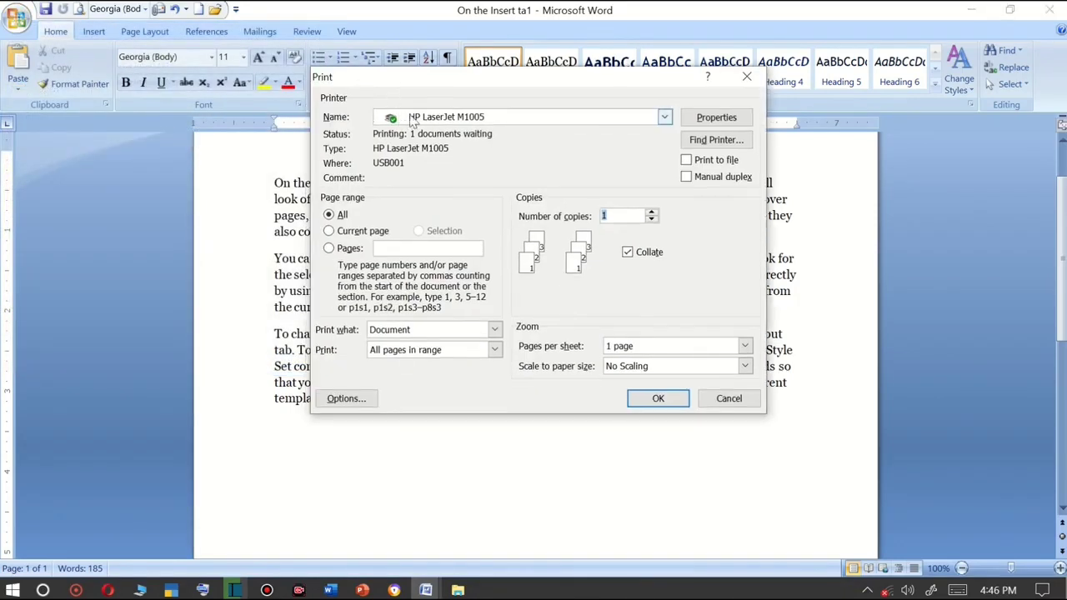
left_click(390, 116)
left_click(424, 138)
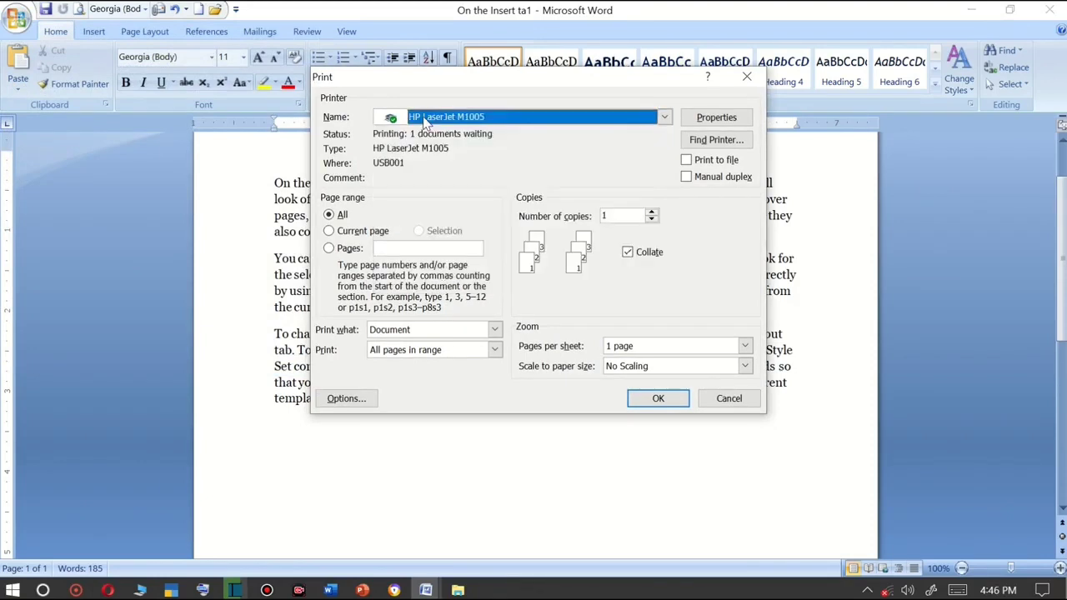
left_click(330, 232)
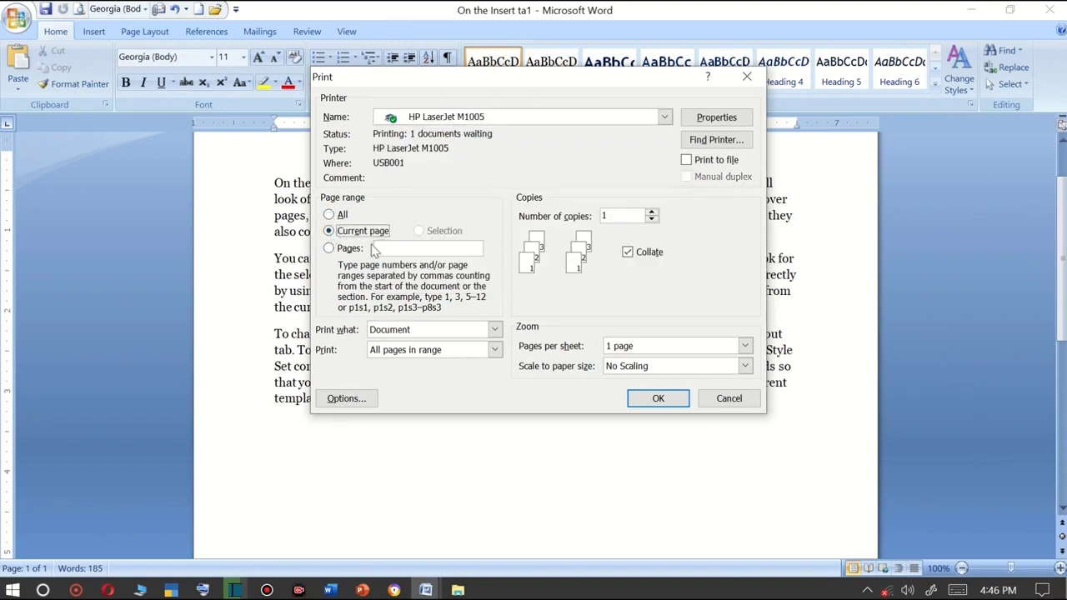
left_click(330, 248)
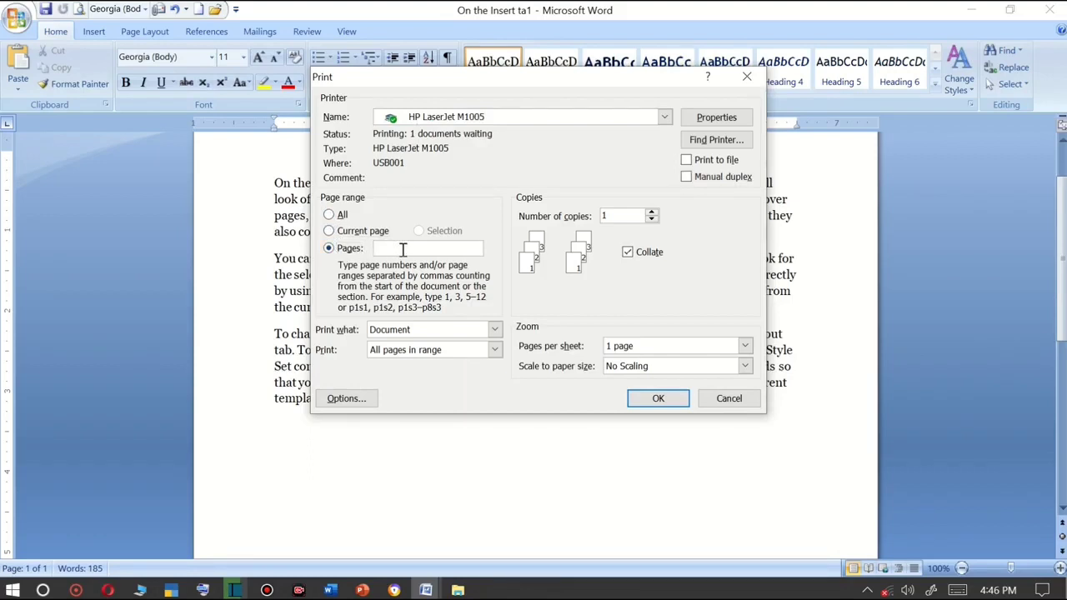
type("1-5")
left_click(739, 400)
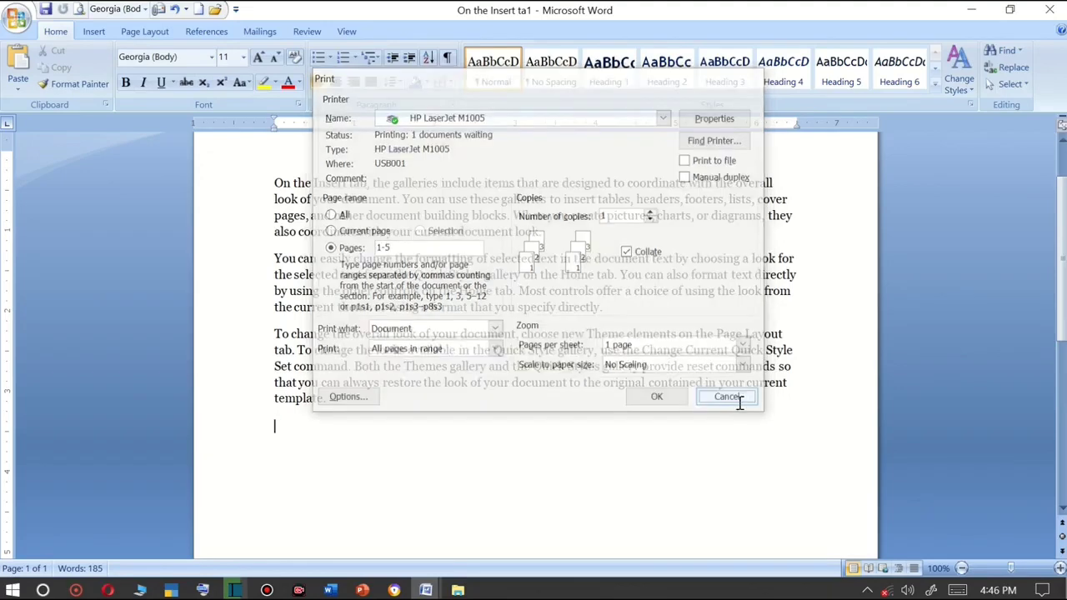
Open the Print Preview of the document and close it again.
left_click(18, 19)
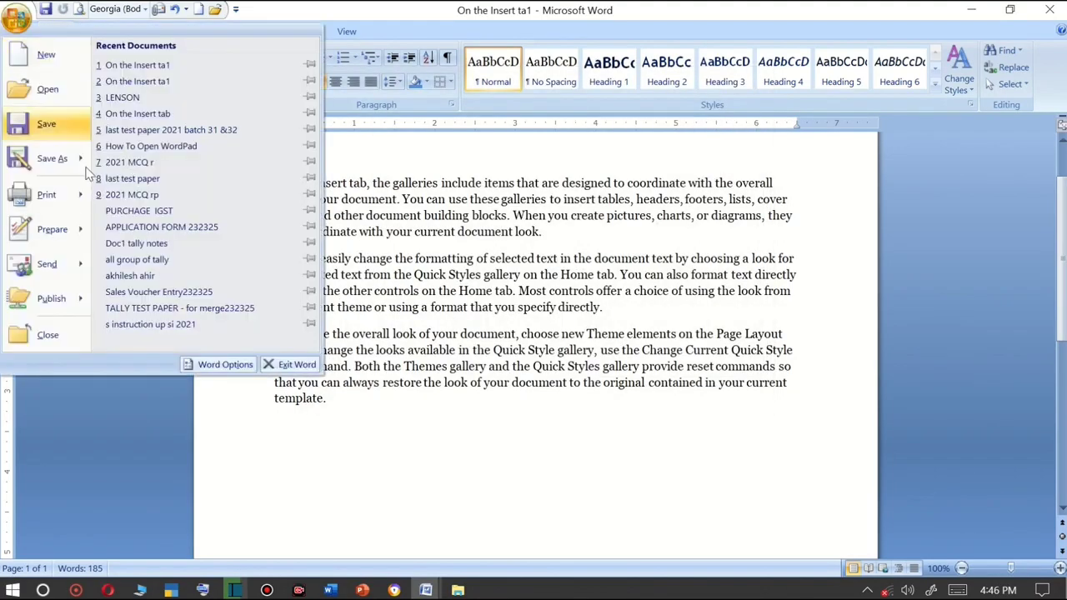
mouse_move(75, 195)
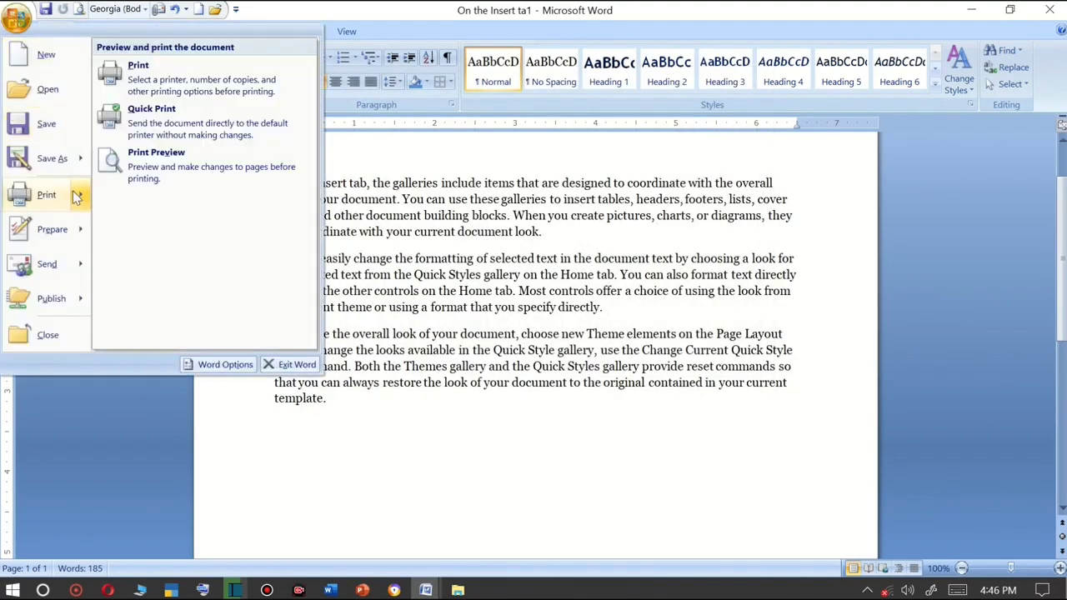
left_click(145, 156)
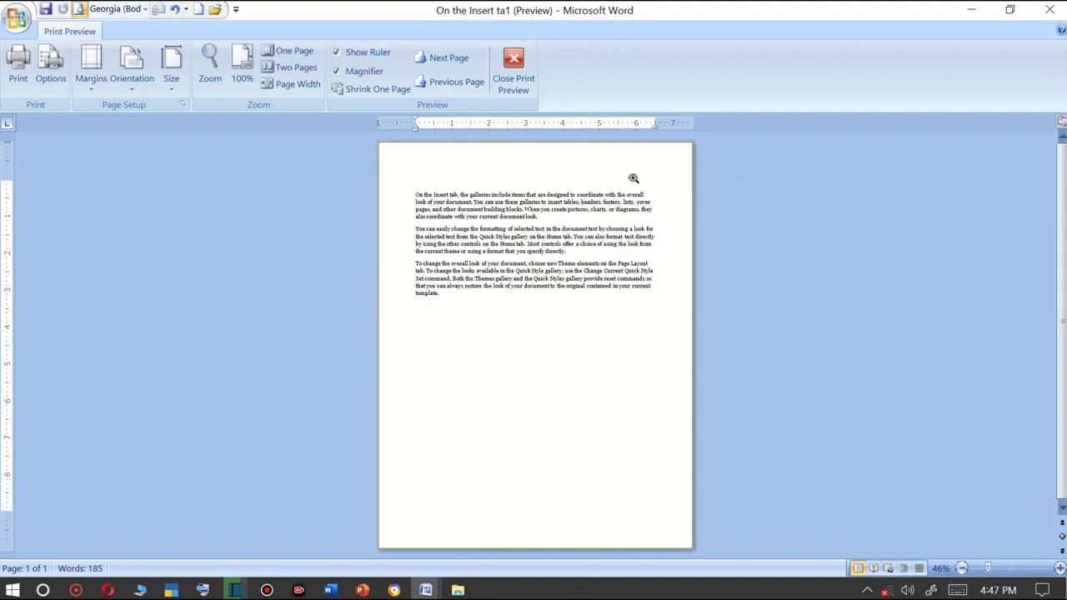
left_click(508, 77)
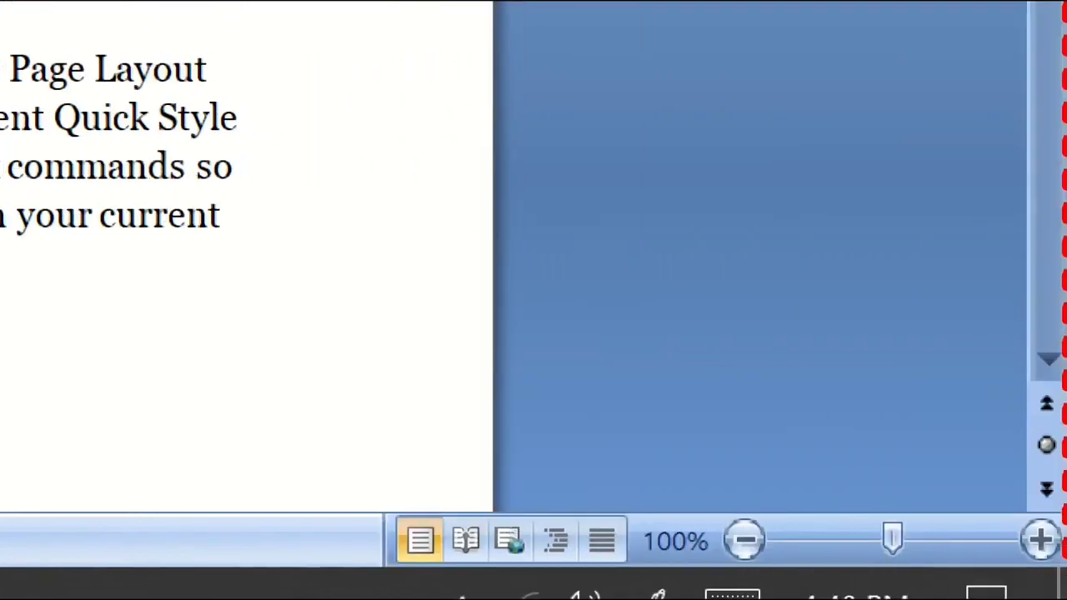
Break the first paragraph after "On the Insert tab," so it stands on its own line.
left_click(1052, 559)
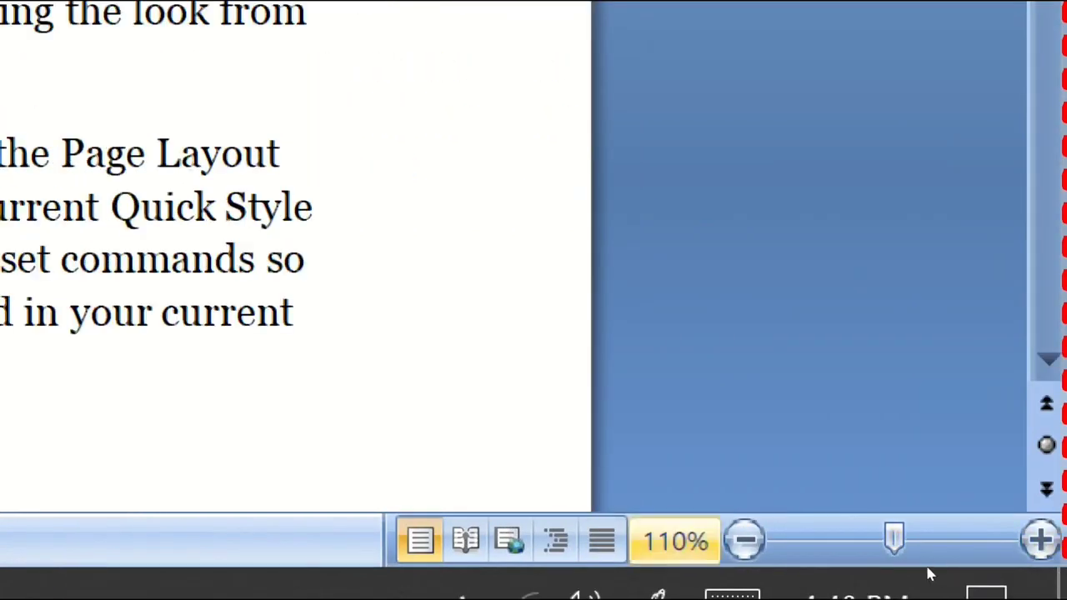
left_click(744, 540)
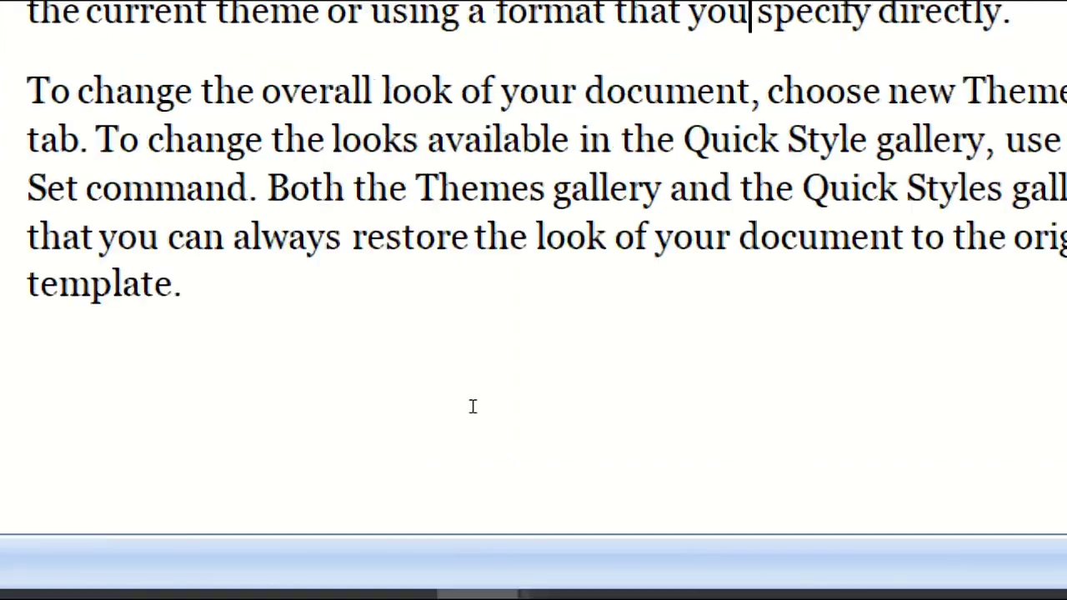
left_click(467, 440)
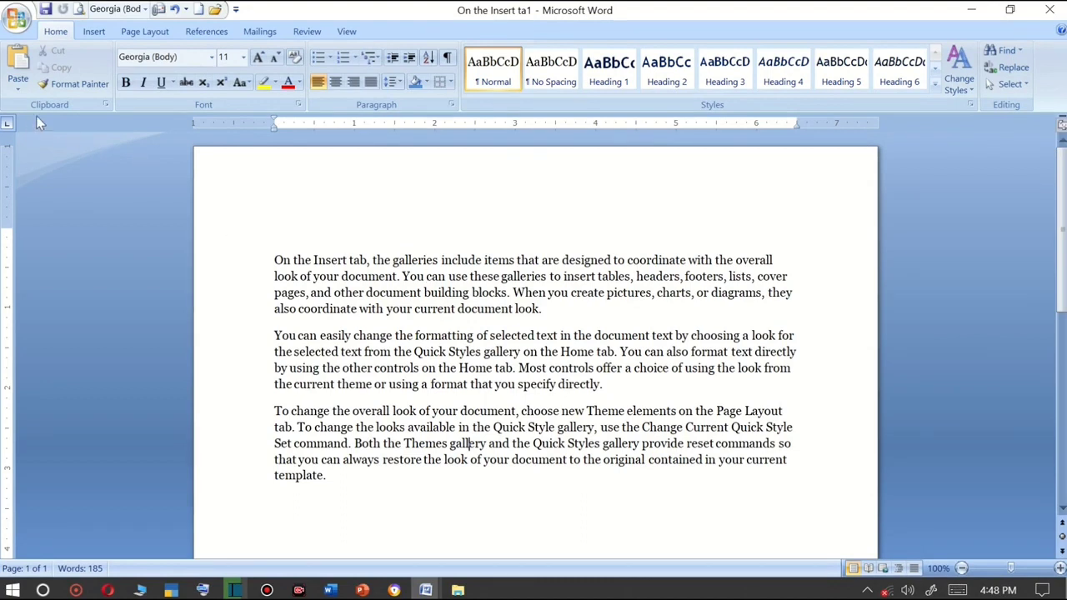
mouse_move(588, 3)
left_click(373, 261)
key("Return")
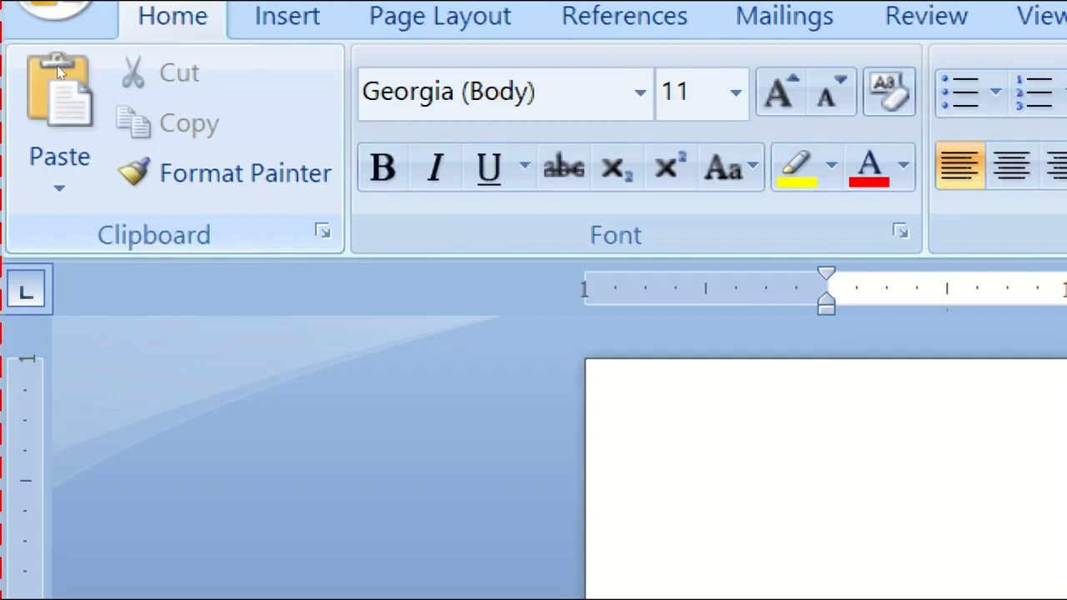
Delete the comma at the end of the "On the Insert tab" line.
left_click(125, 177)
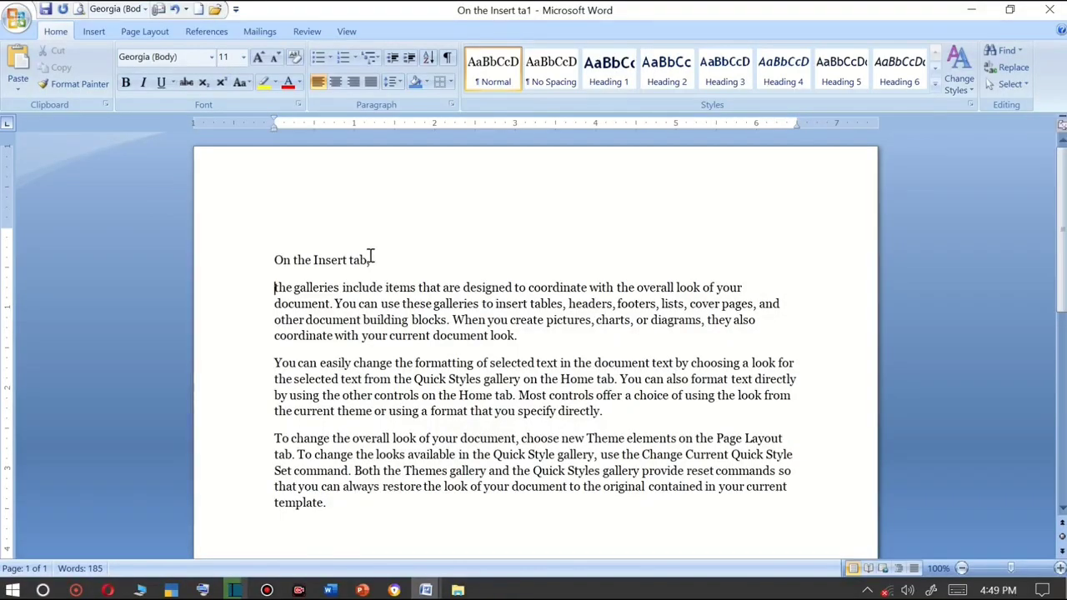
left_click_drag(371, 260, 284, 265)
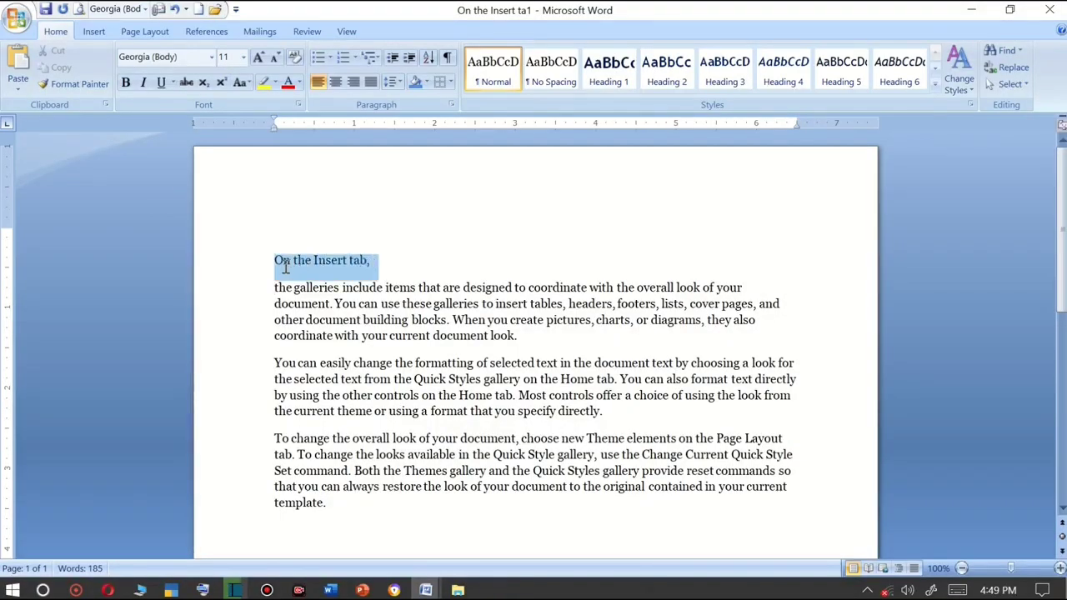
left_click(367, 260)
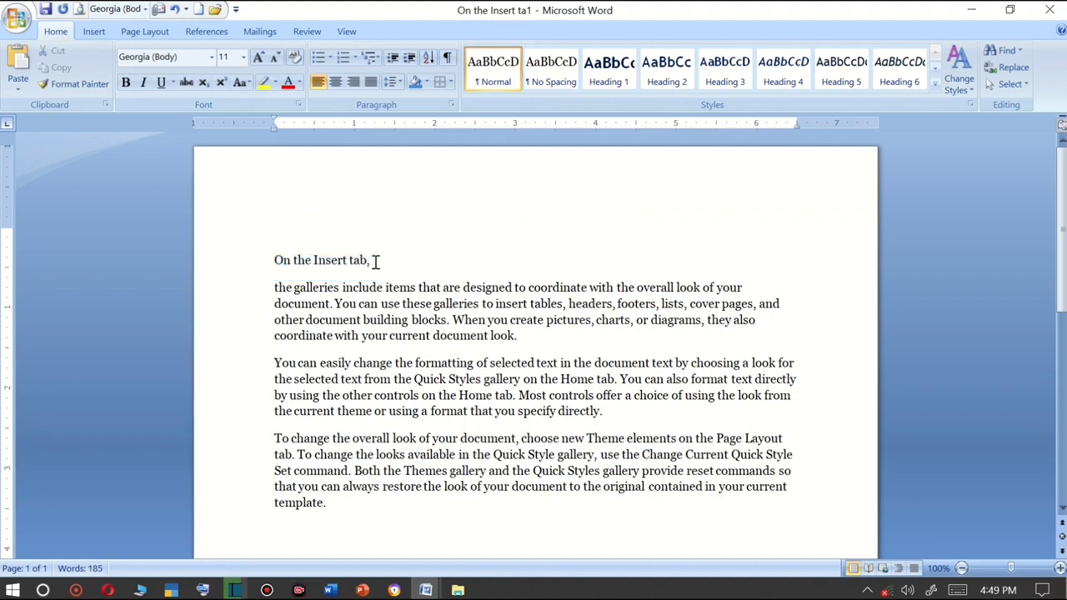
key("BackSpace")
Enlarge the "On the Insert tab" heading text to 48 pt.
left_click_drag(385, 267, 234, 239)
key("super+c")
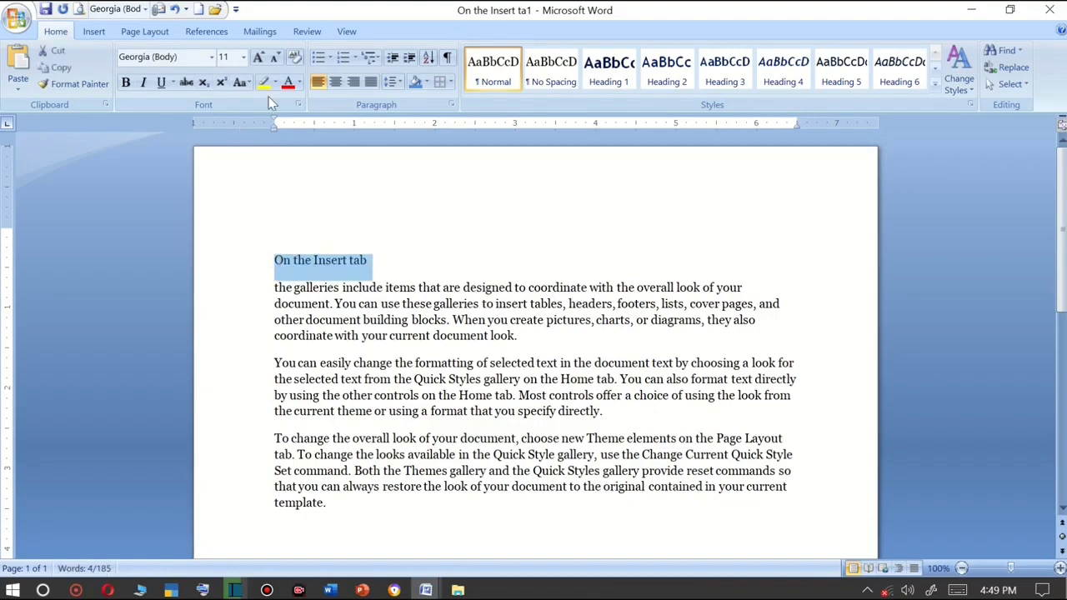
left_click(259, 58)
left_click(259, 58)
left_click(260, 58)
left_click(260, 58)
left_click(259, 59)
left_click(259, 59)
left_click(259, 59)
left_click(260, 58)
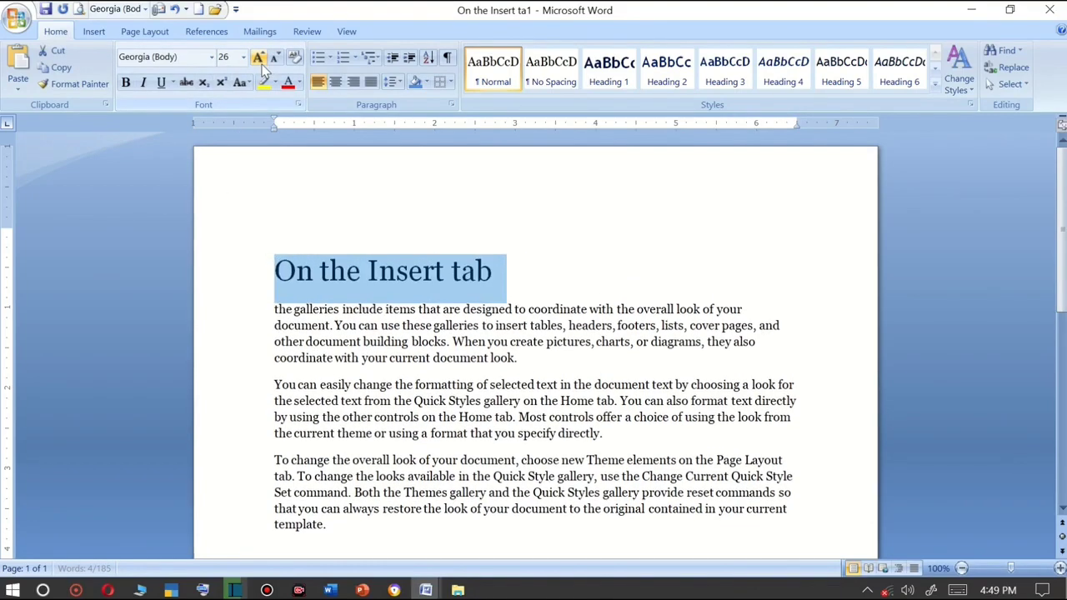
left_click(261, 65)
left_click(261, 65)
left_click(261, 65)
left_click(261, 65)
left_click(275, 65)
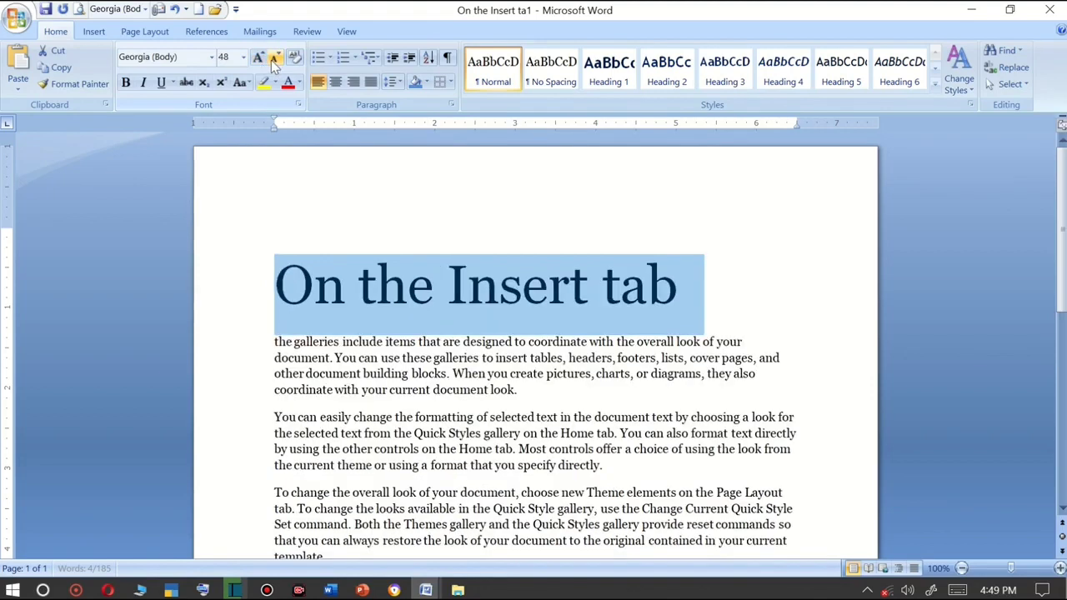
Make the "On the Insert tab" heading bold, italic and underlined.
left_click(126, 82)
left_click(143, 81)
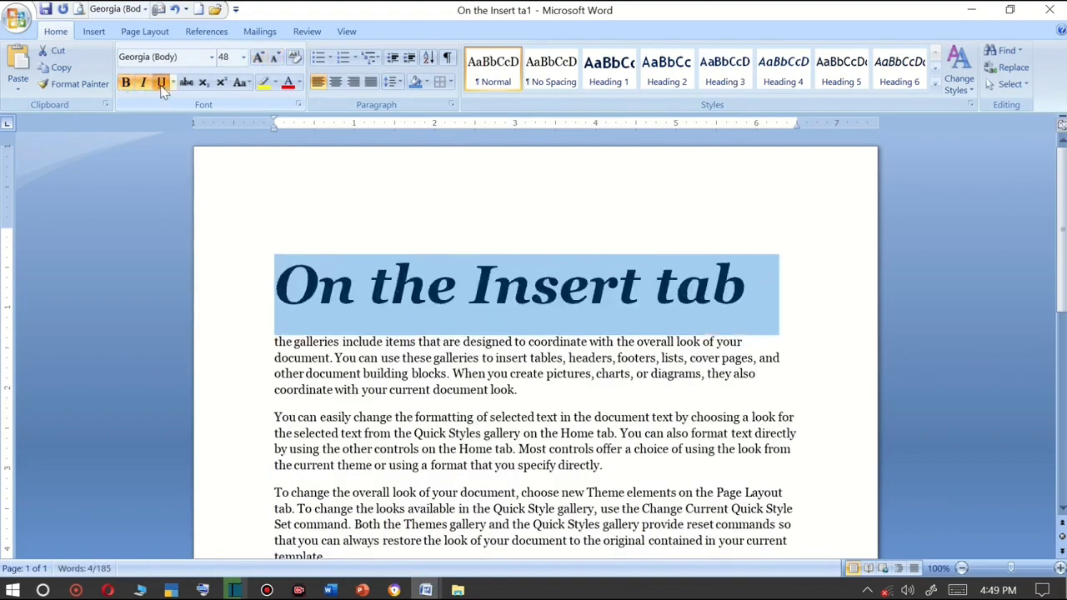
left_click(161, 83)
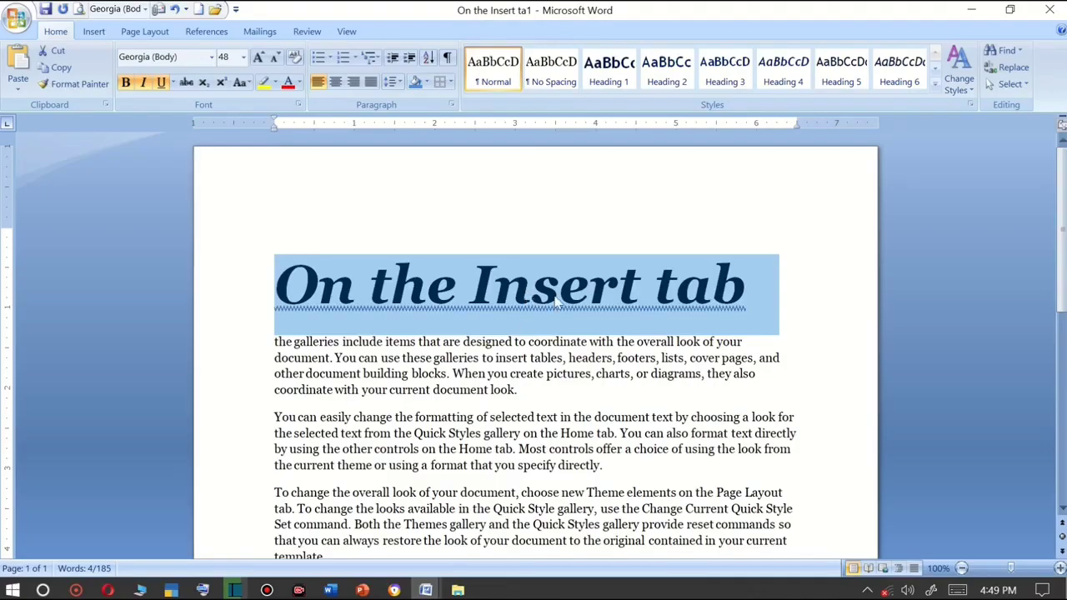
Cut the heading and paste it below the last paragraph of the document.
scroll(514, 317, "down", 3)
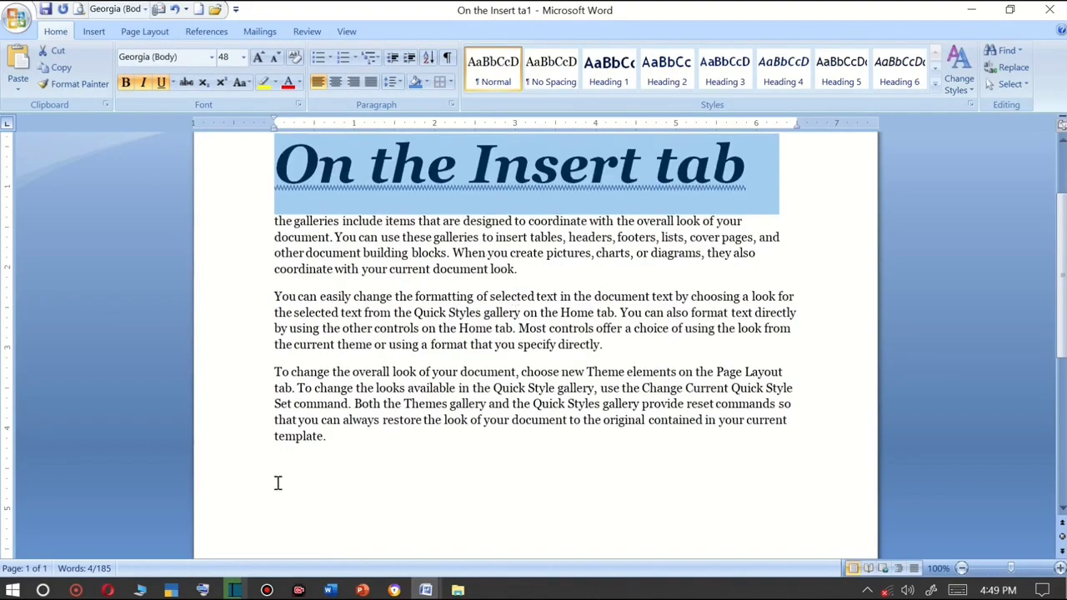
left_click(63, 51)
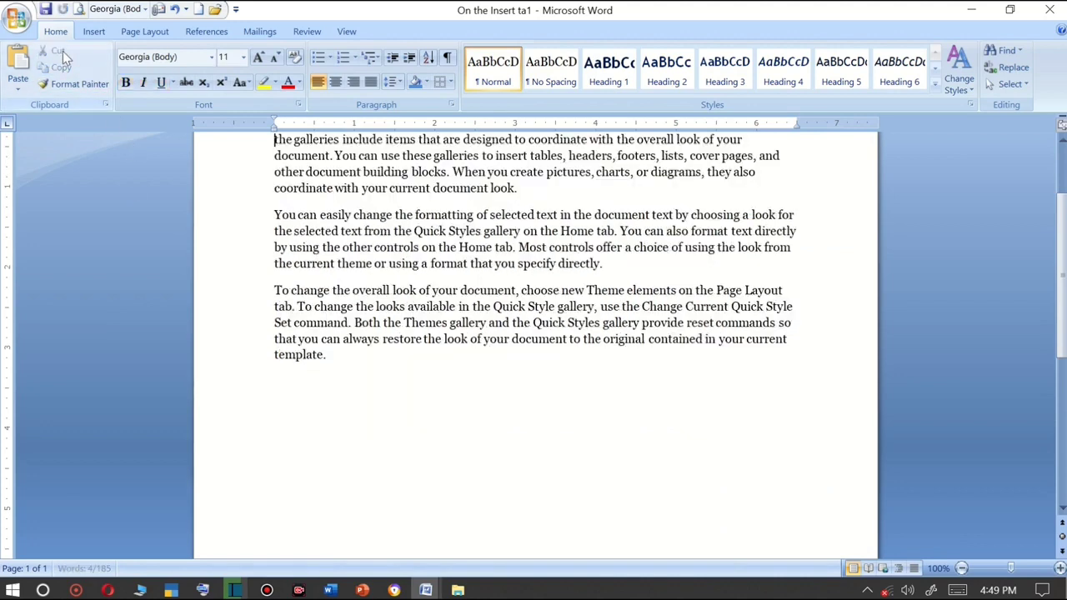
left_click(18, 63)
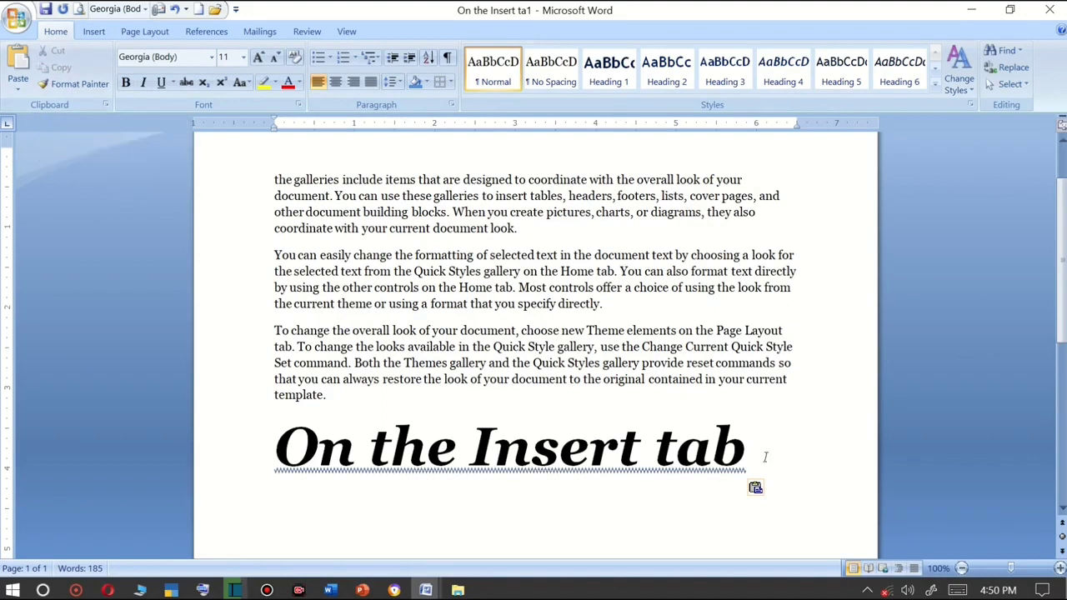
Copy the heading at the end and paste a copy on the empty first line of the document.
left_click_drag(764, 459, 360, 467)
key("super+c")
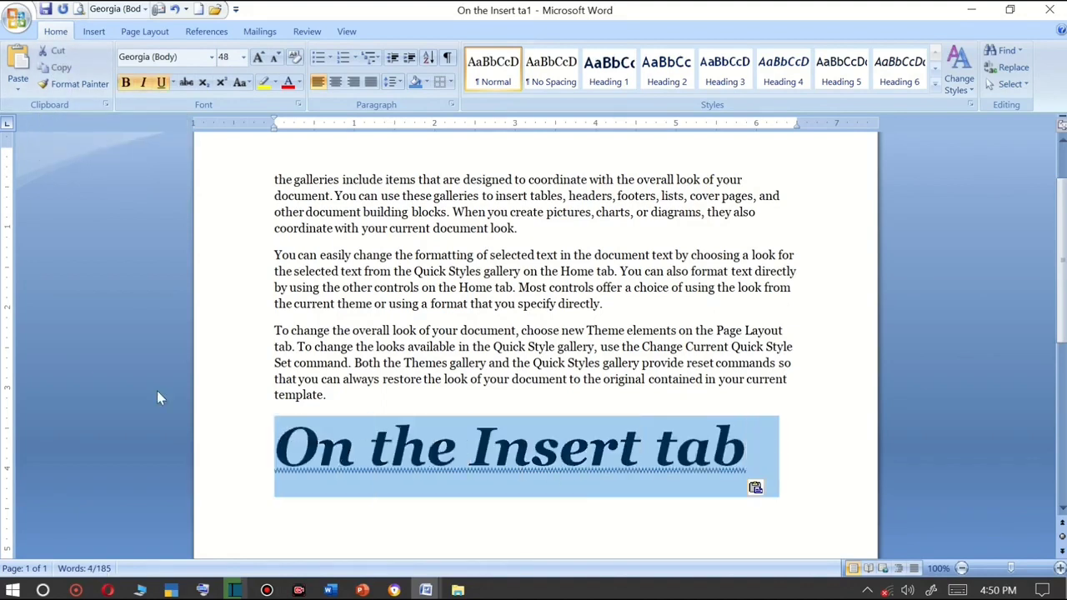
left_click(55, 67)
scroll(327, 216, "up", 2)
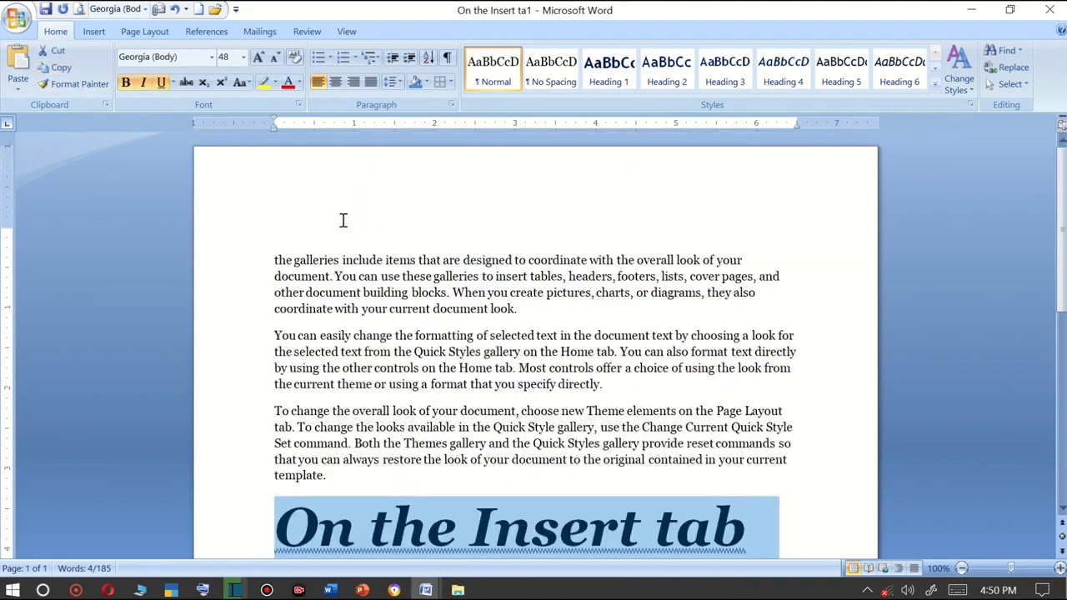
left_click(330, 233)
scroll(388, 470, "down", 1)
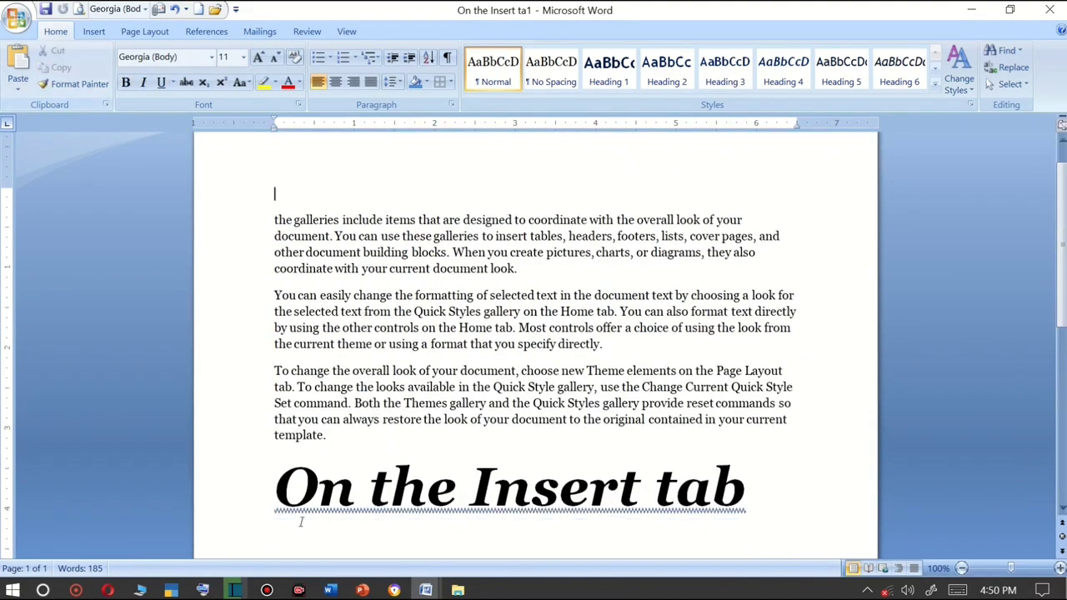
left_click(22, 65)
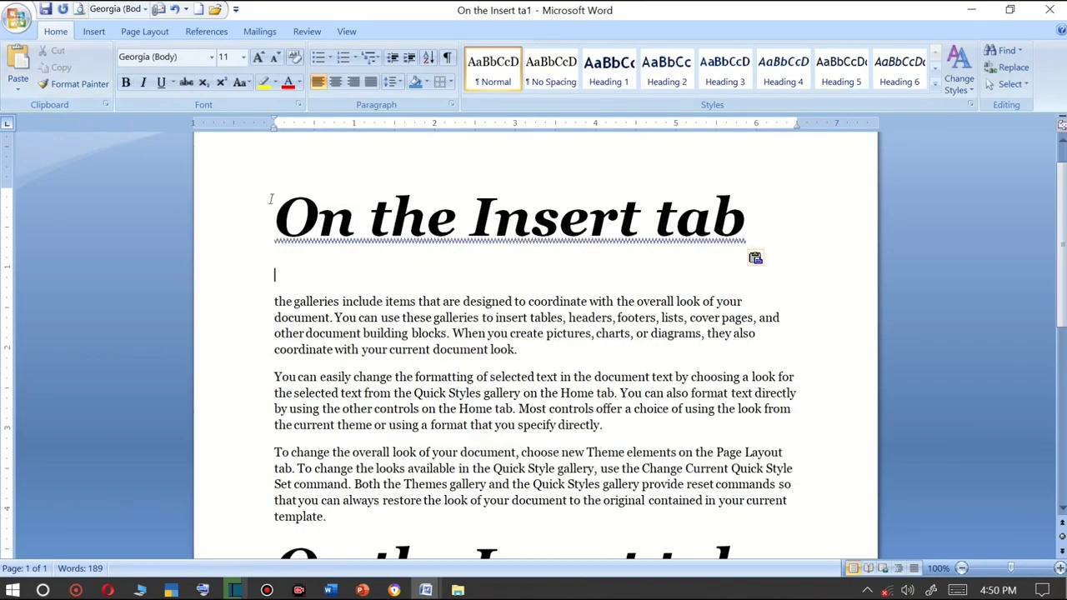
Try to paste the selected last heading as a hyperlink.
scroll(278, 177, "down", 2)
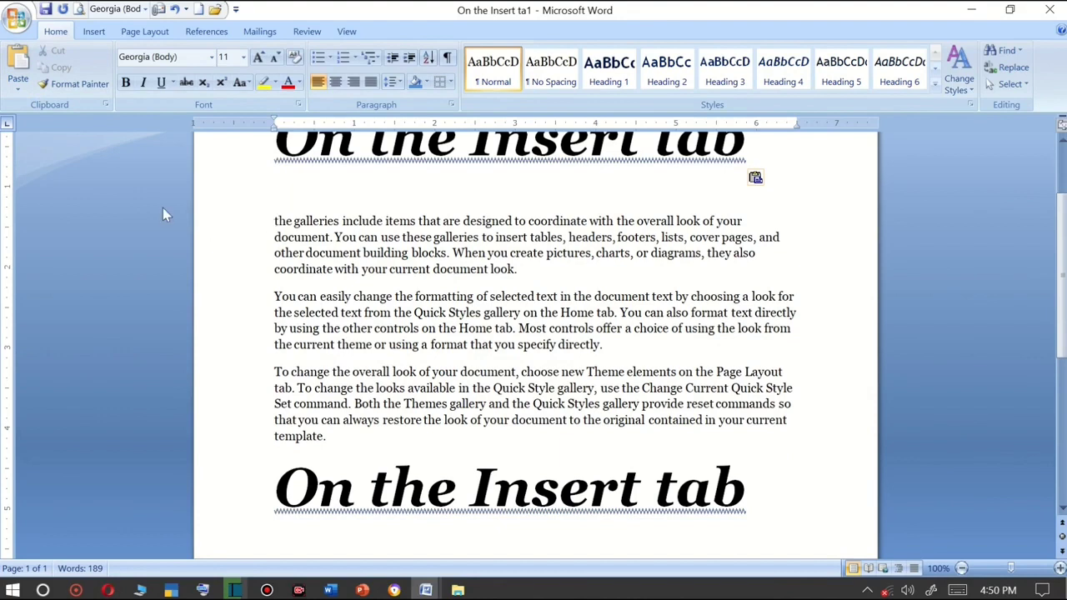
left_click_drag(779, 494, 275, 492)
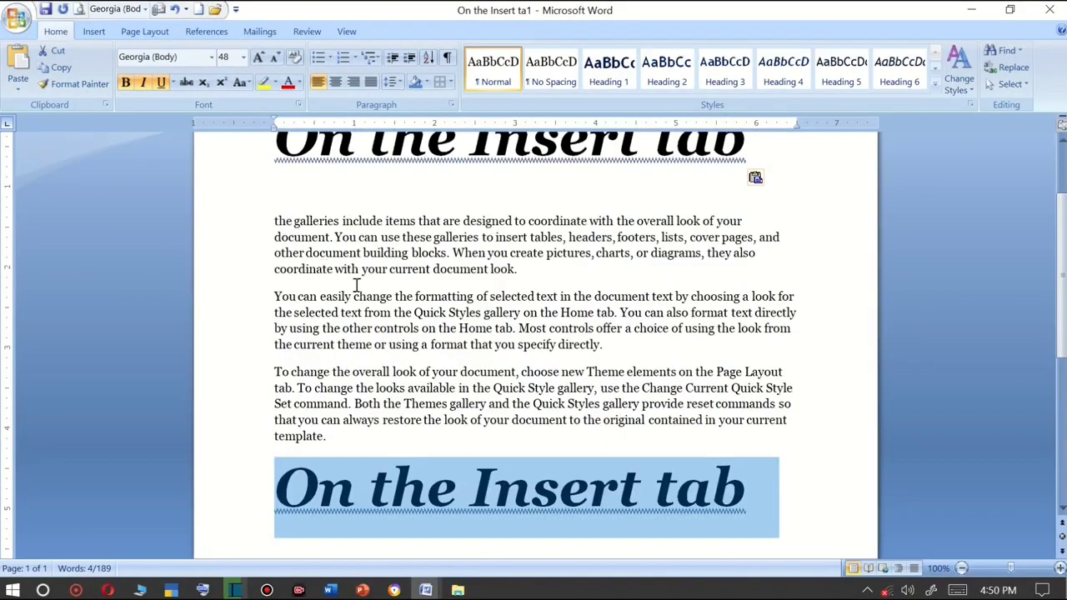
scroll(420, 365, "up", 2)
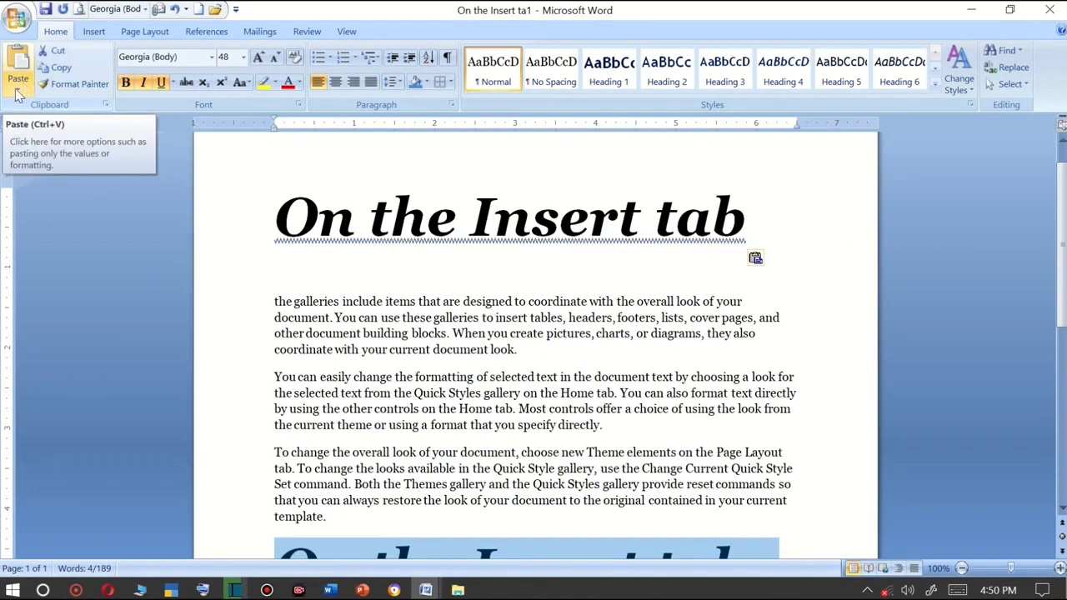
left_click(18, 90)
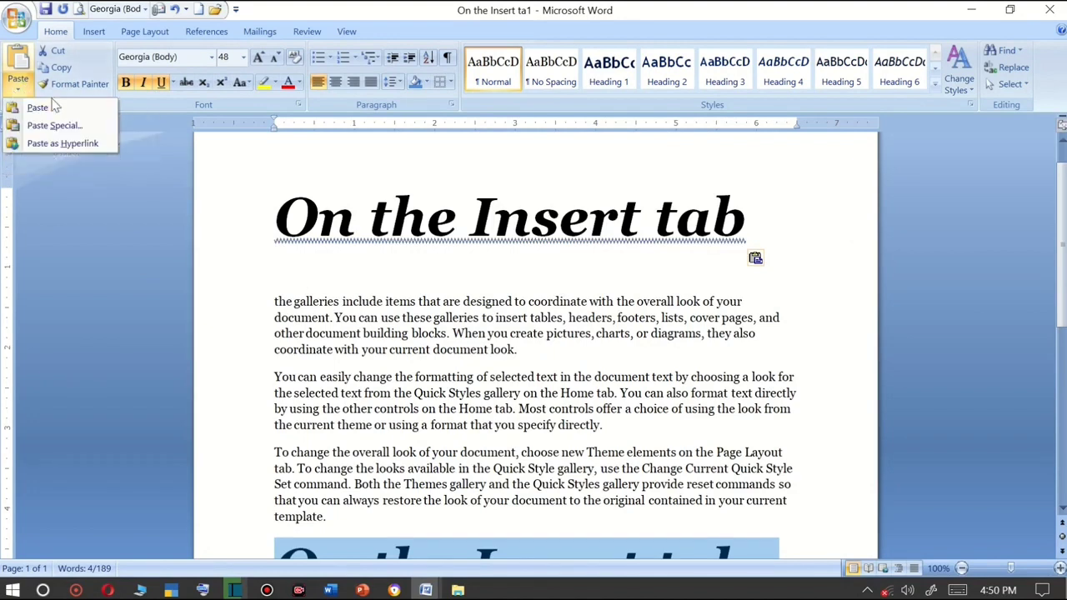
left_click(61, 144)
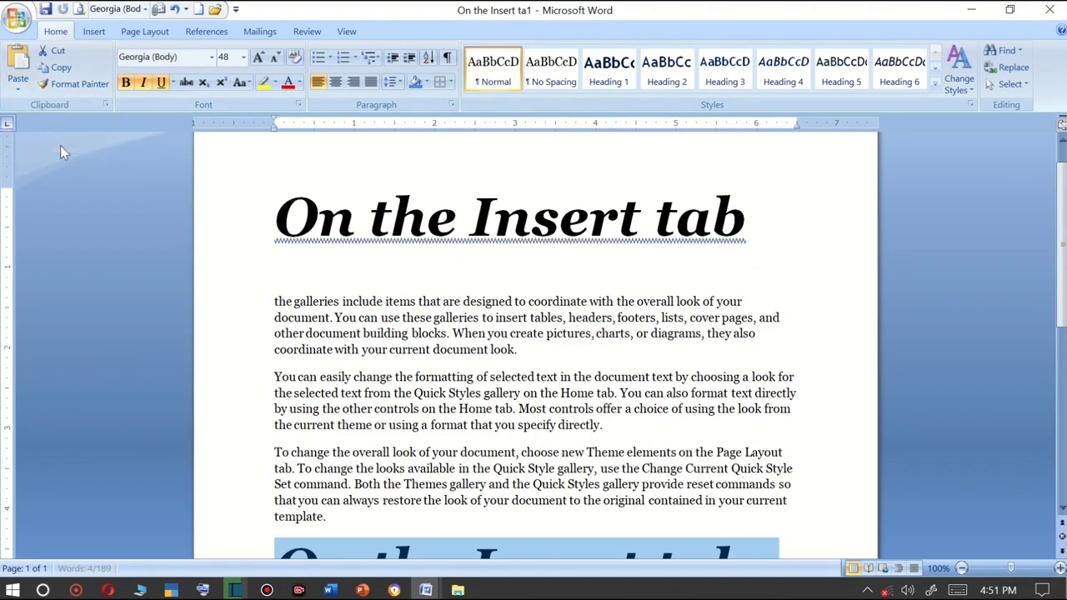
Select the last heading and paste it as a hyperlink on the empty line below it.
scroll(521, 367, "down", 3)
left_click(495, 463)
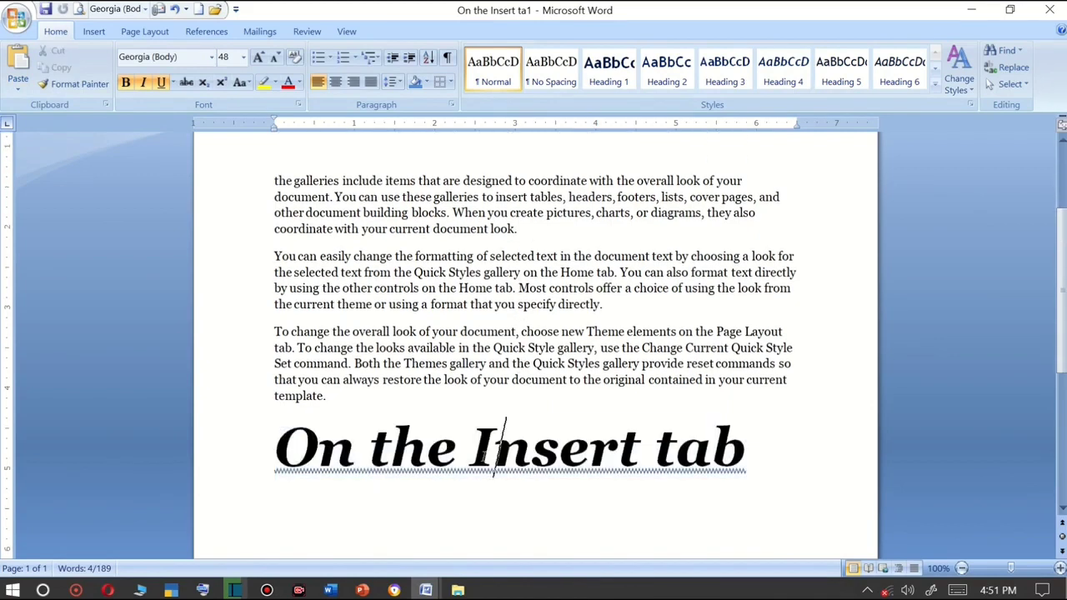
left_click_drag(771, 461, 278, 460)
key("super+c")
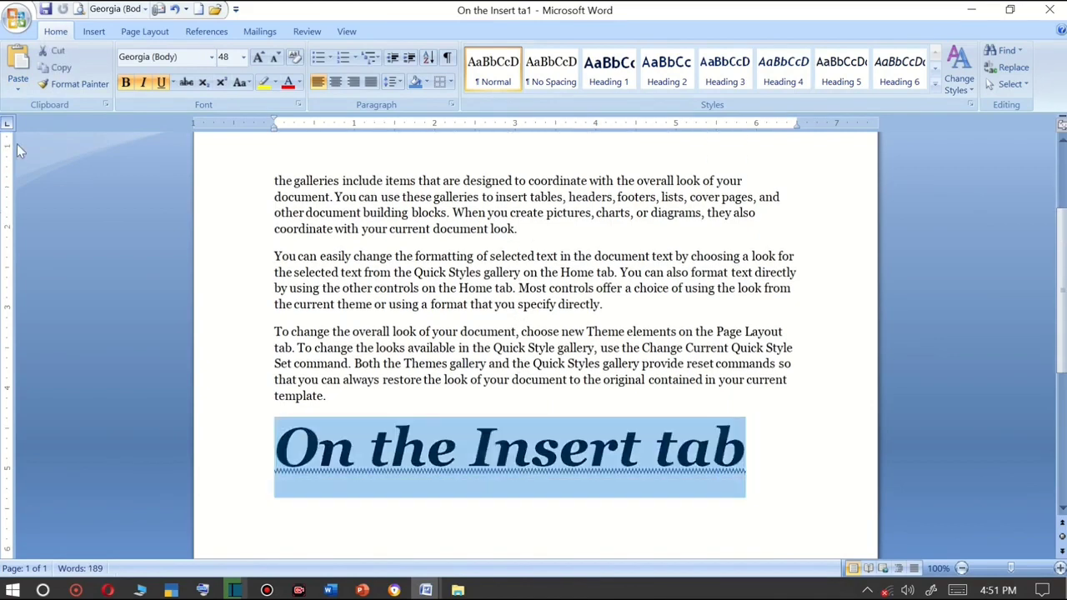
left_click(511, 503)
left_click(512, 503)
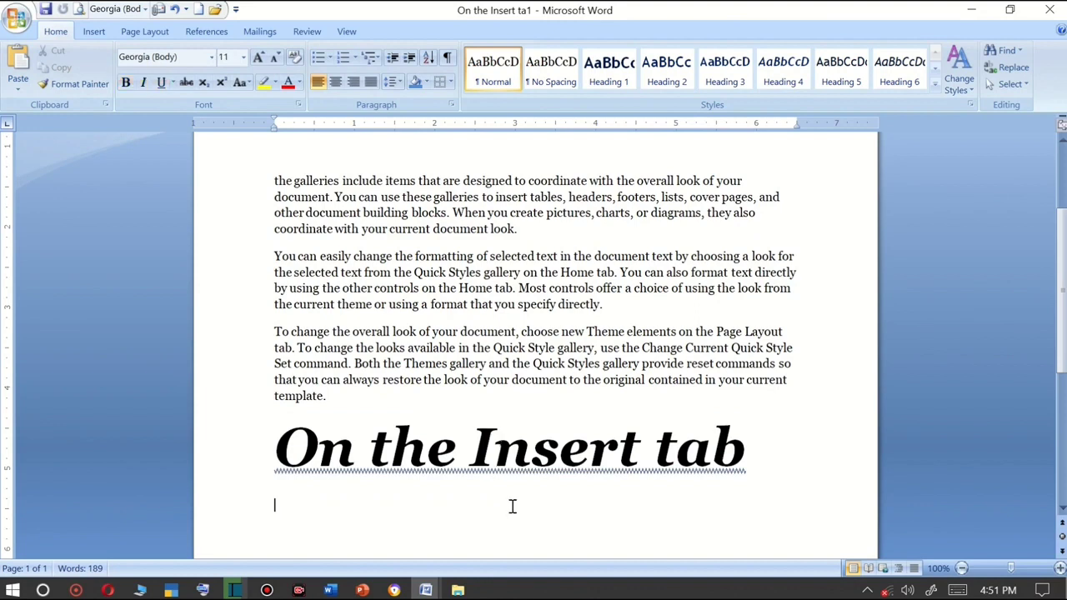
left_click(17, 83)
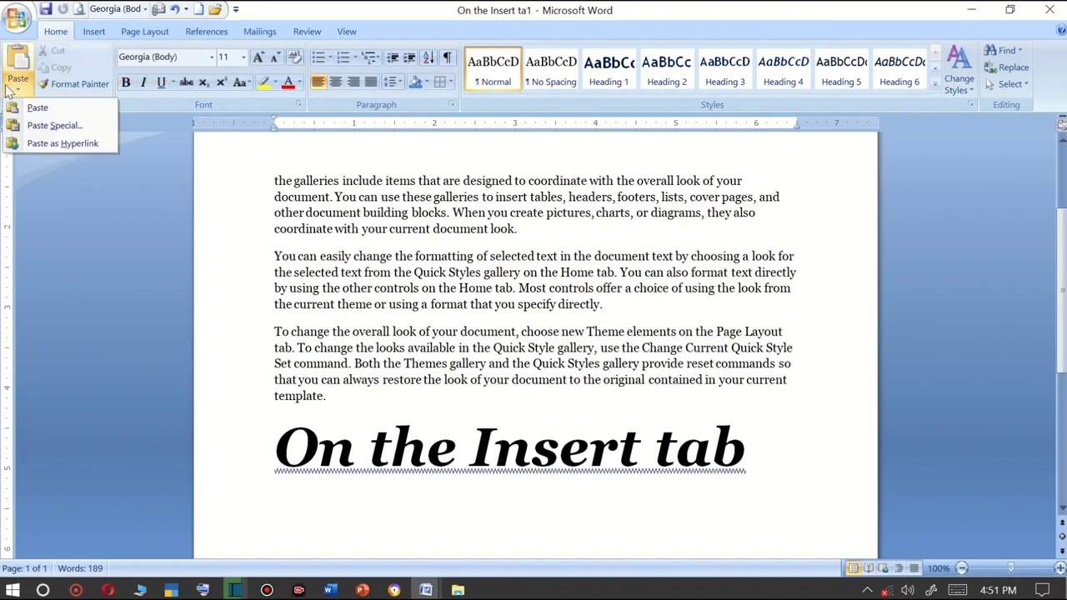
left_click(62, 146)
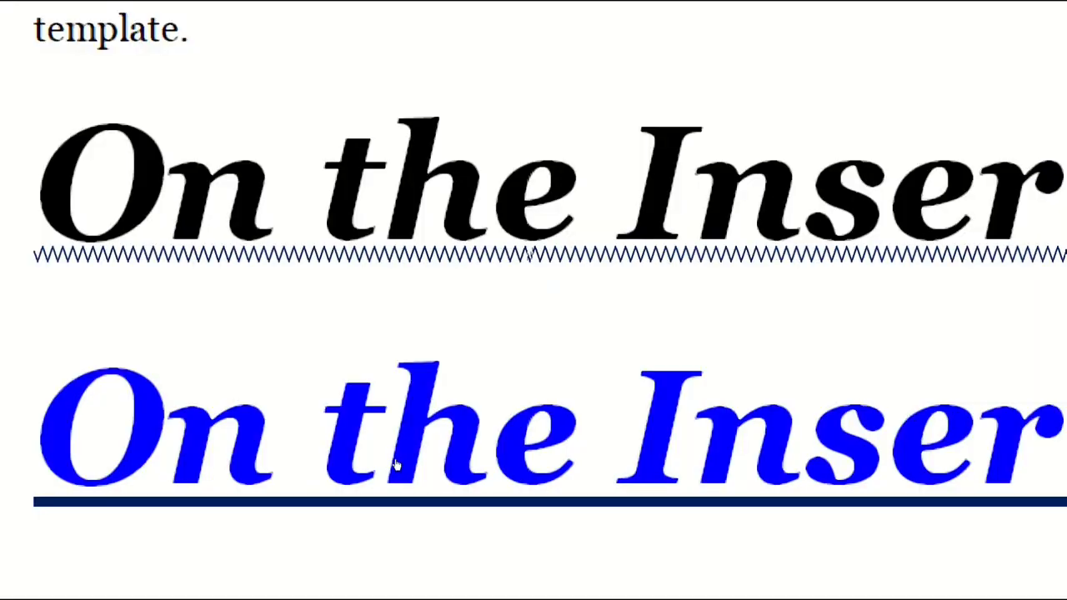
Follow the hyperlink on the pasted heading.
left_click(389, 459)
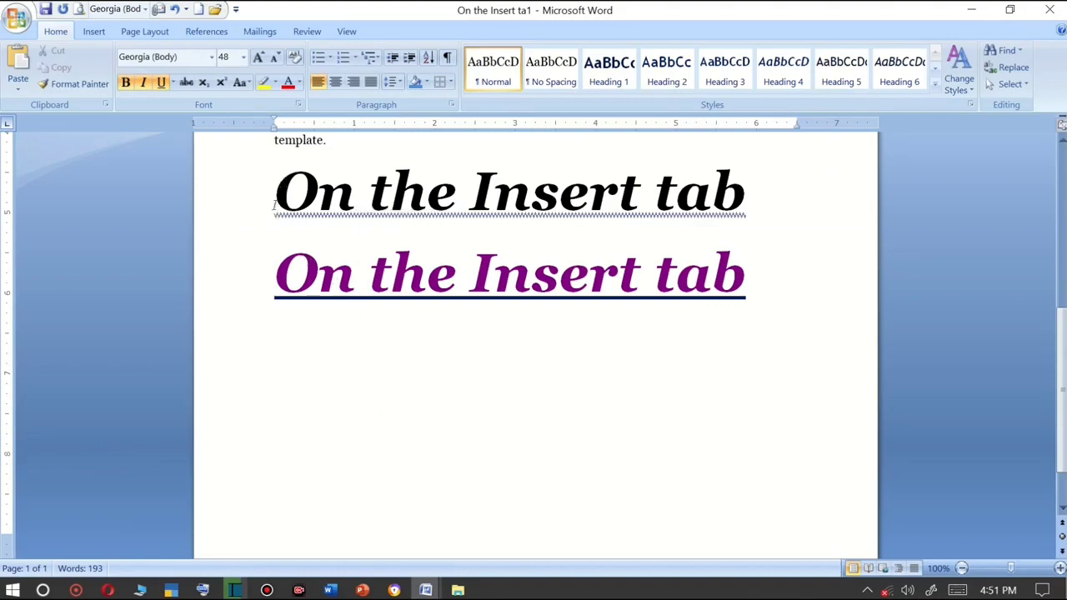
scroll(350, 258, "up", 1)
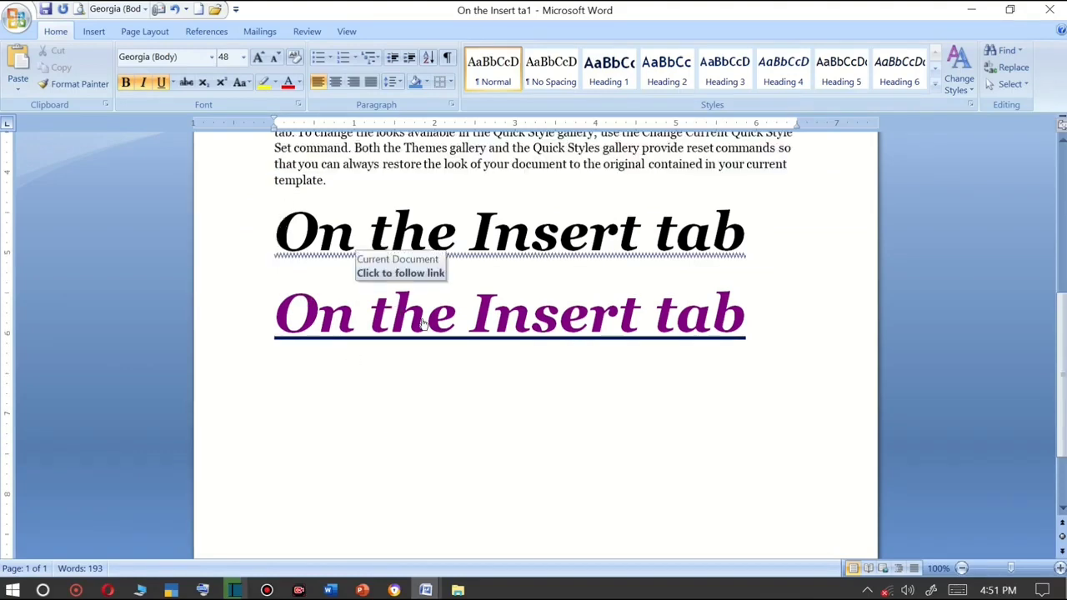
scroll(421, 325, "down", 1)
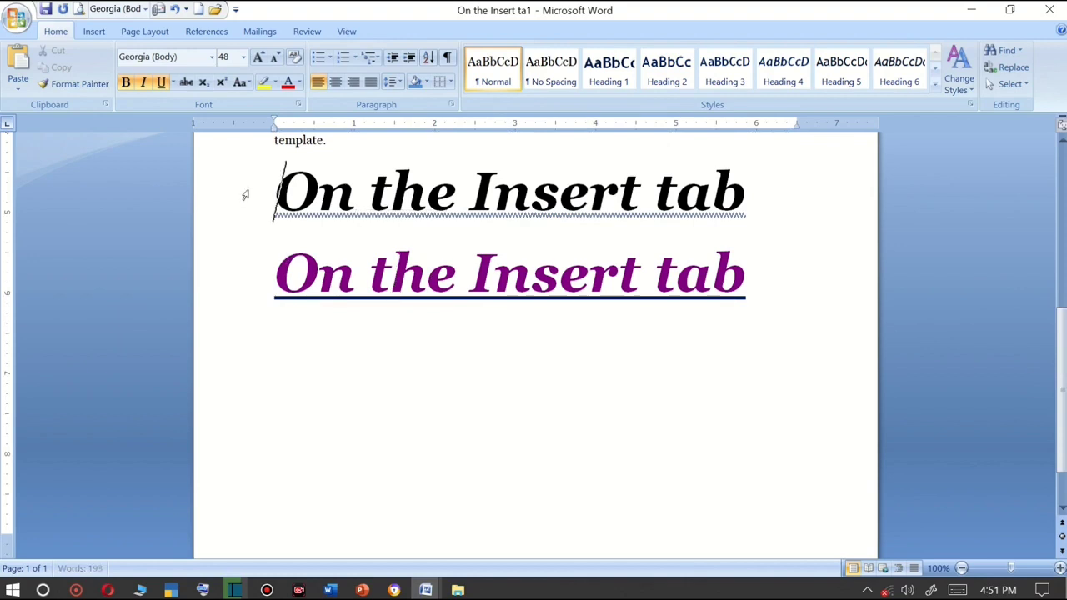
left_click(767, 282)
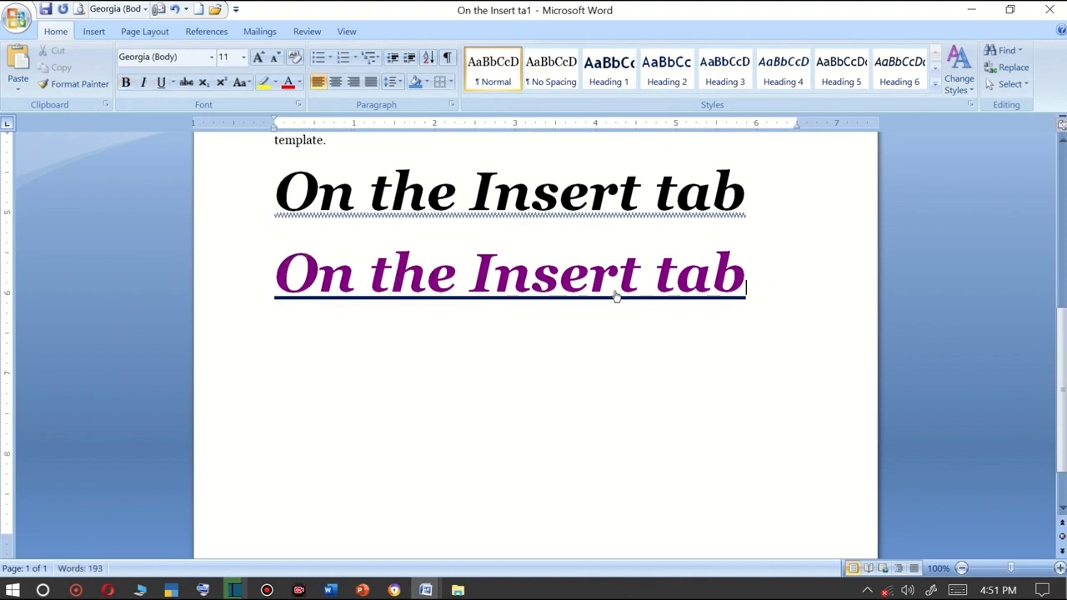
left_click(278, 196)
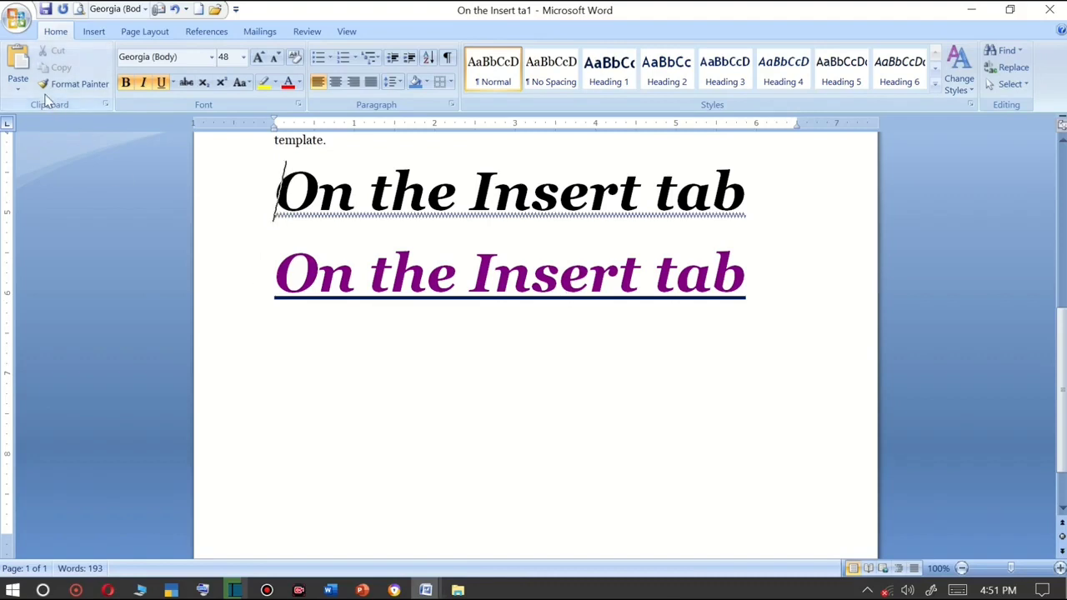
left_click(18, 83)
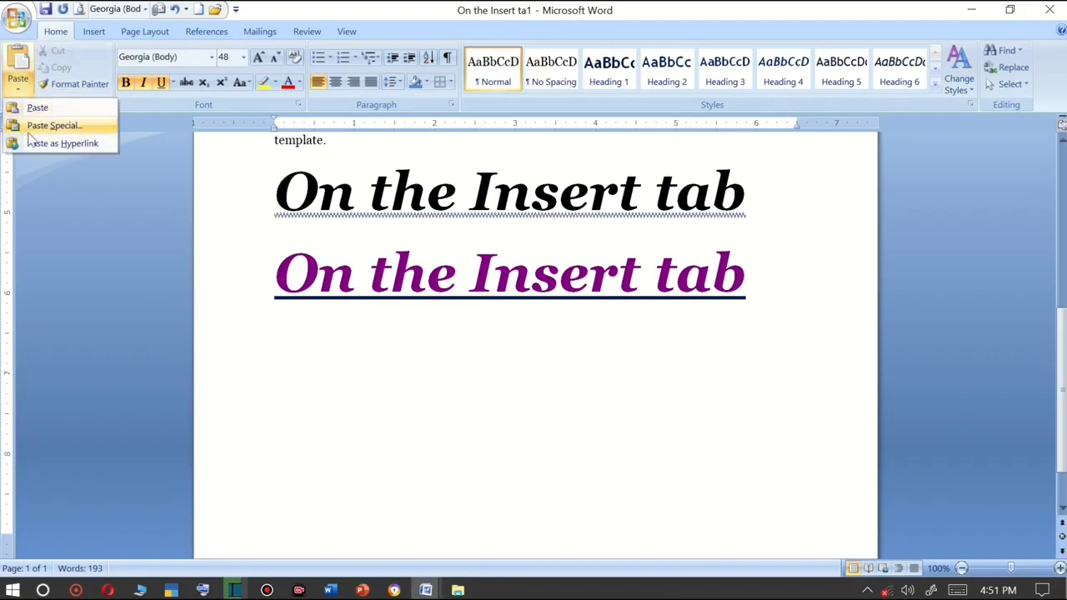
left_click(477, 300)
Insert a new empty line after the hyperlinked heading.
left_click(760, 271)
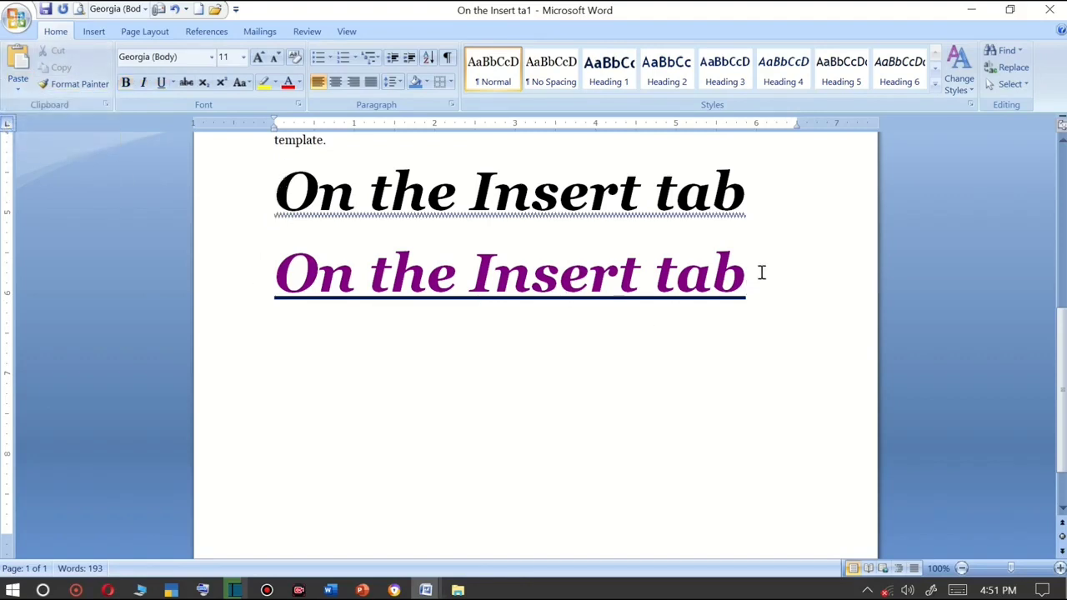
key("Return")
left_click(18, 83)
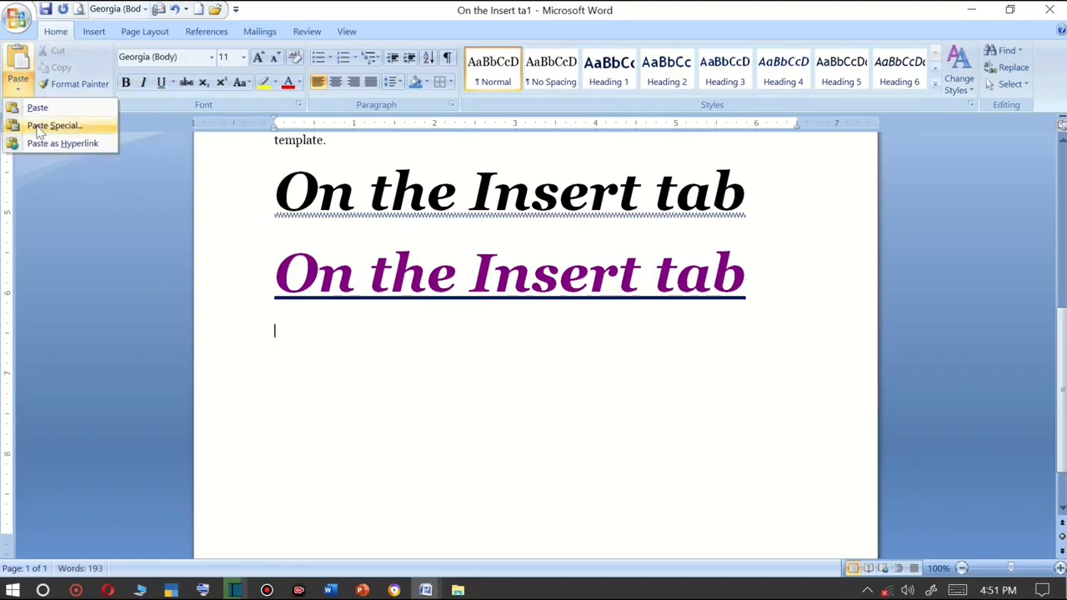
left_click(466, 285)
Enlarge the word "template." to 26 pt and make it red, bold and underlined.
scroll(526, 313, "up", 4)
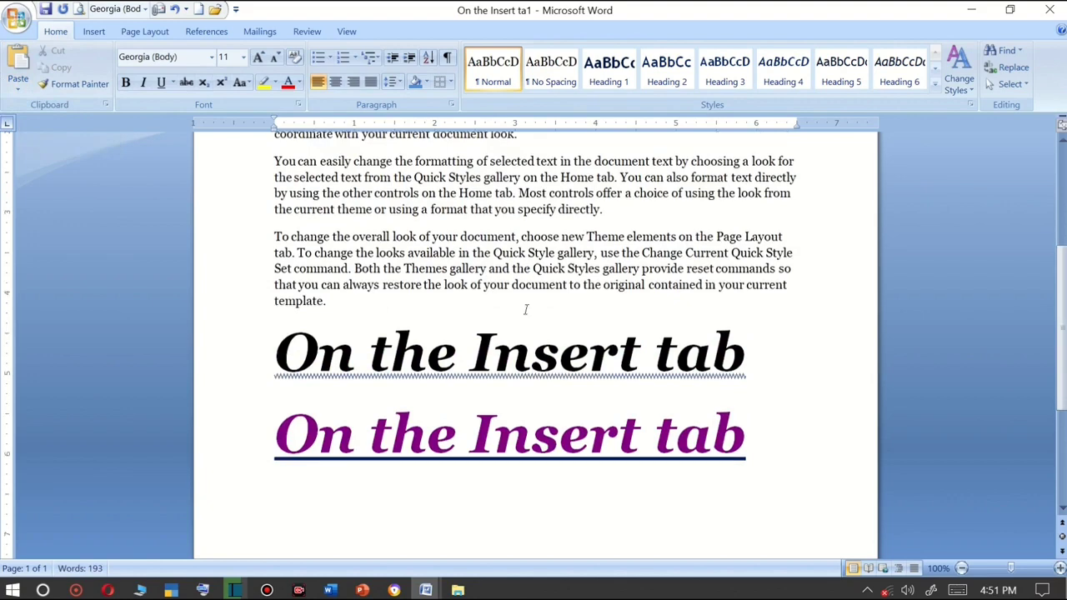
scroll(526, 310, "down", 1)
scroll(542, 357, "up", 2)
left_click_drag(327, 342, 283, 339)
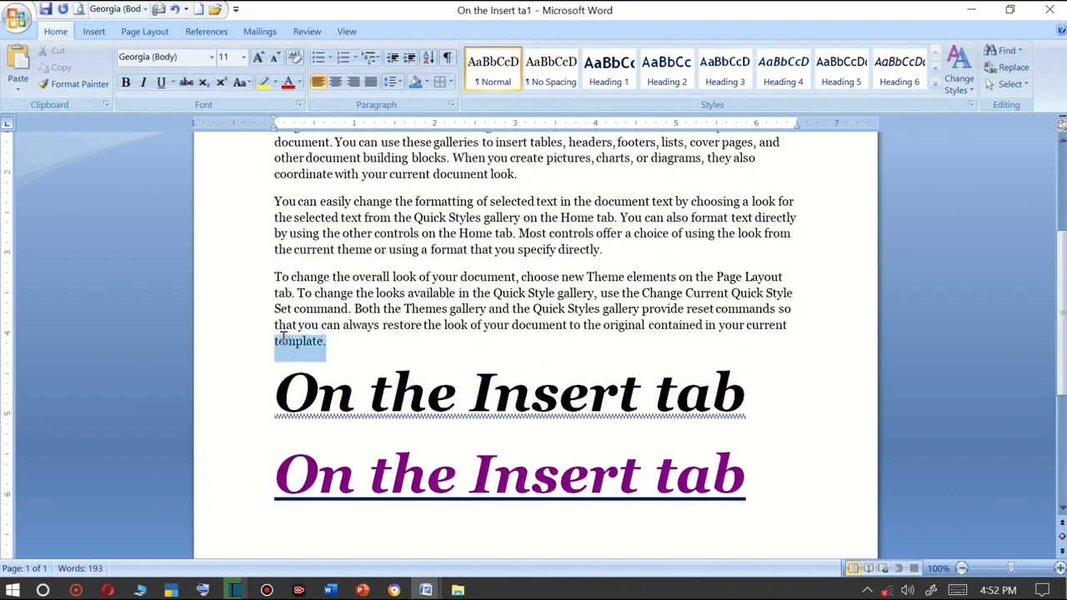
left_click(259, 57)
left_click(259, 57)
left_click(259, 57)
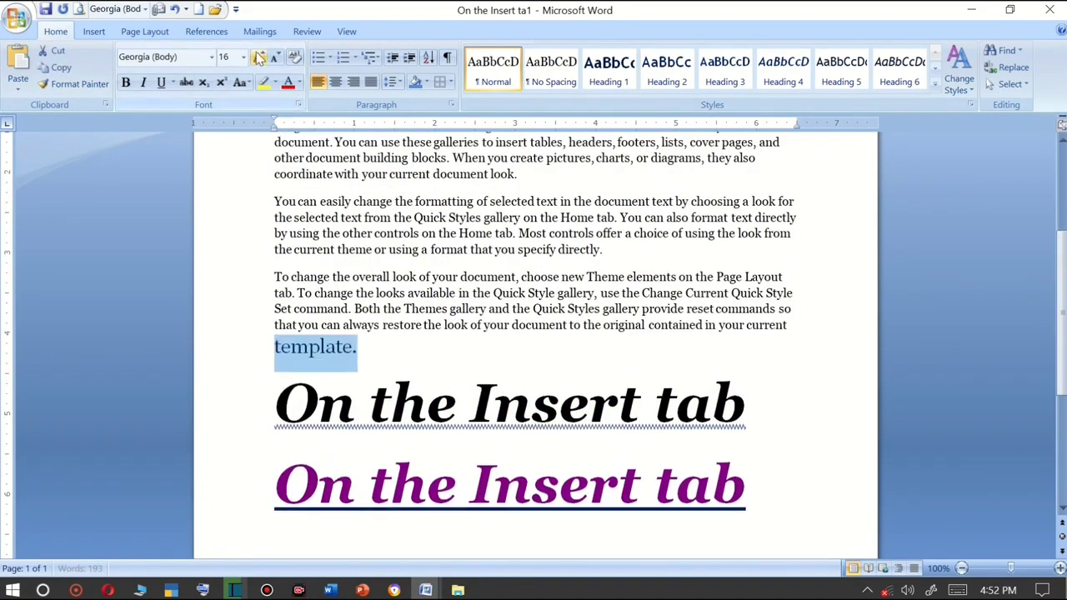
left_click(259, 57)
left_click(259, 57)
left_click(260, 57)
left_click(259, 57)
left_click(259, 57)
left_click(287, 81)
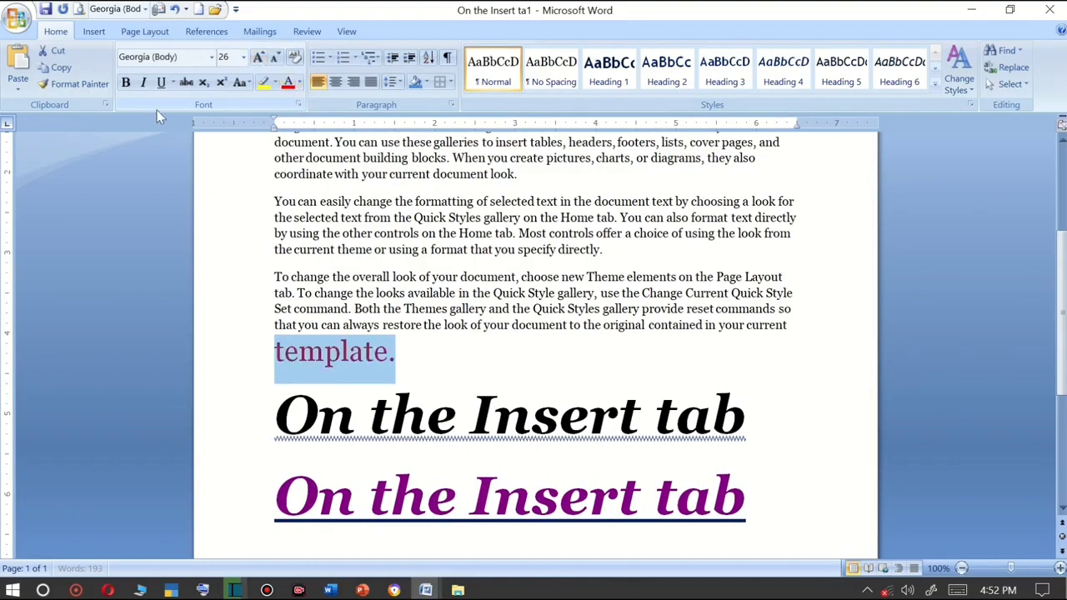
left_click(126, 82)
left_click(162, 85)
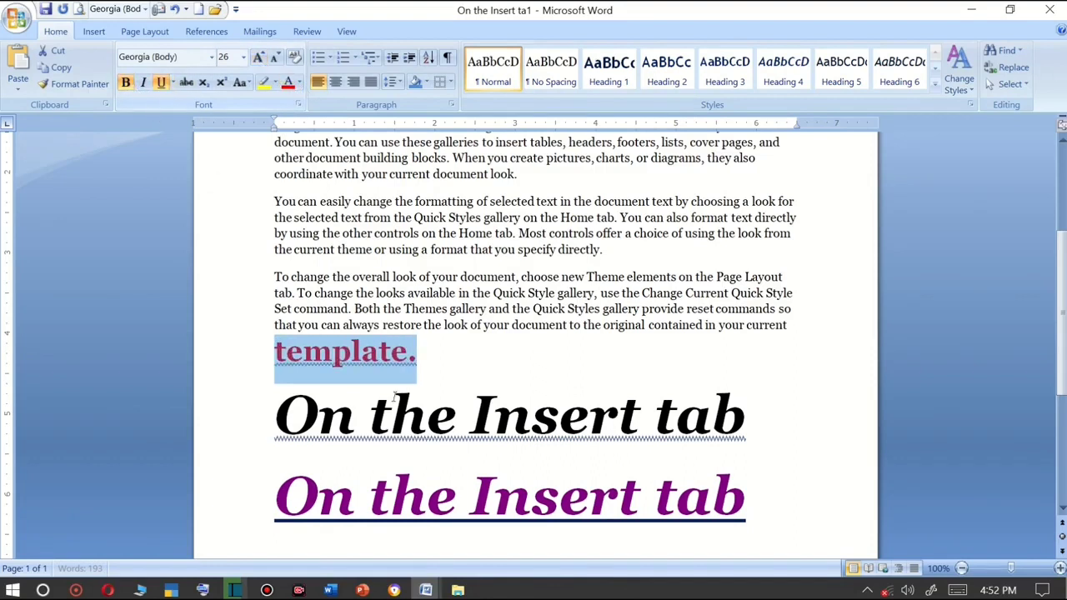
Copy the formatted word "template." and paste it on a new line below it.
left_click(453, 359)
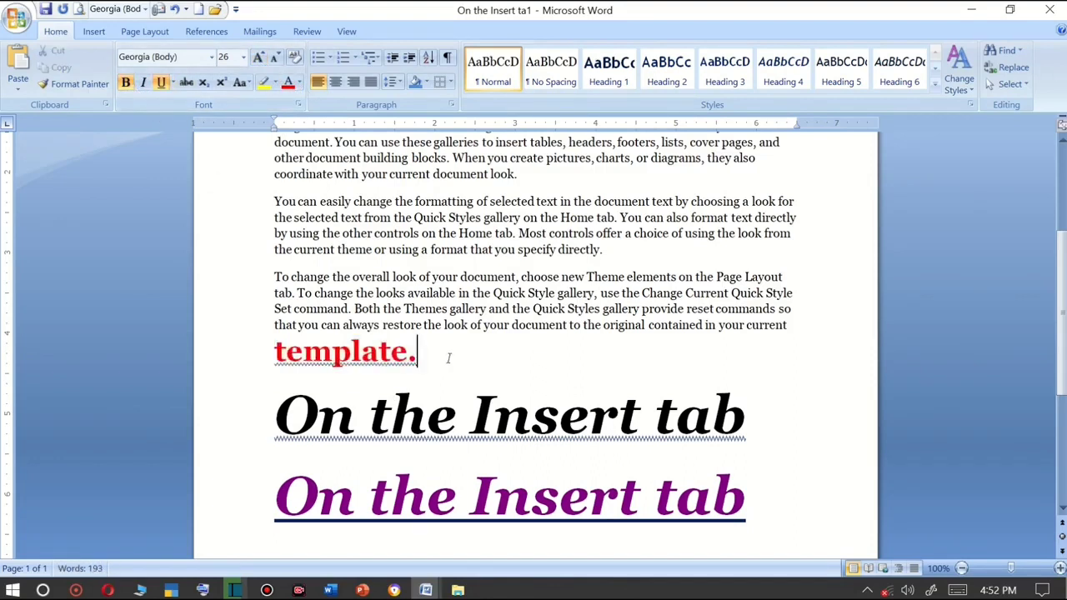
key("Return")
left_click_drag(429, 353, 294, 350)
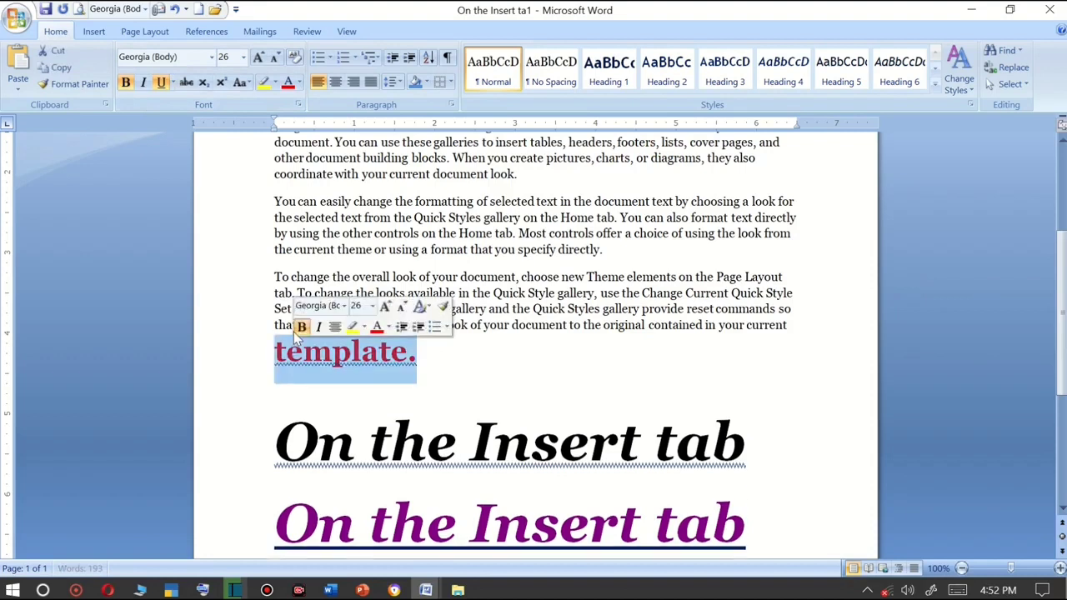
left_click(63, 69)
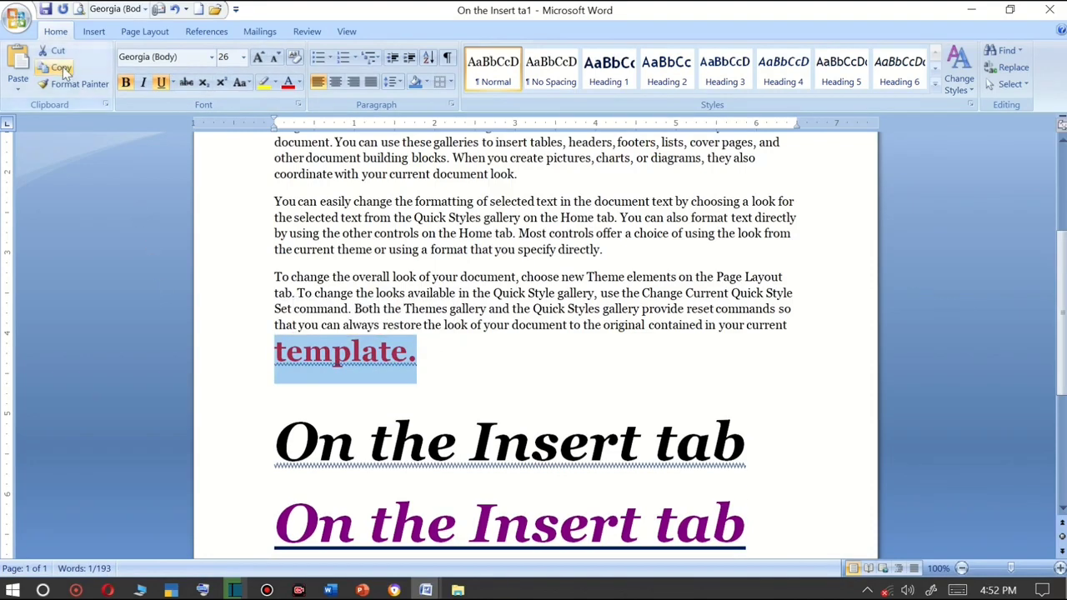
left_click(346, 388)
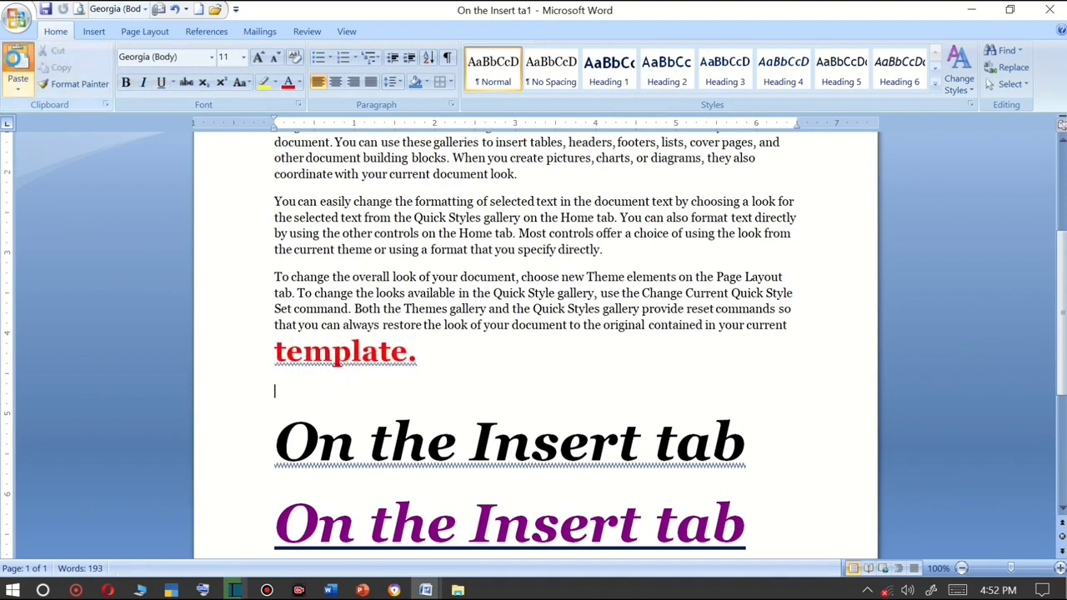
left_click(18, 69)
key("Return")
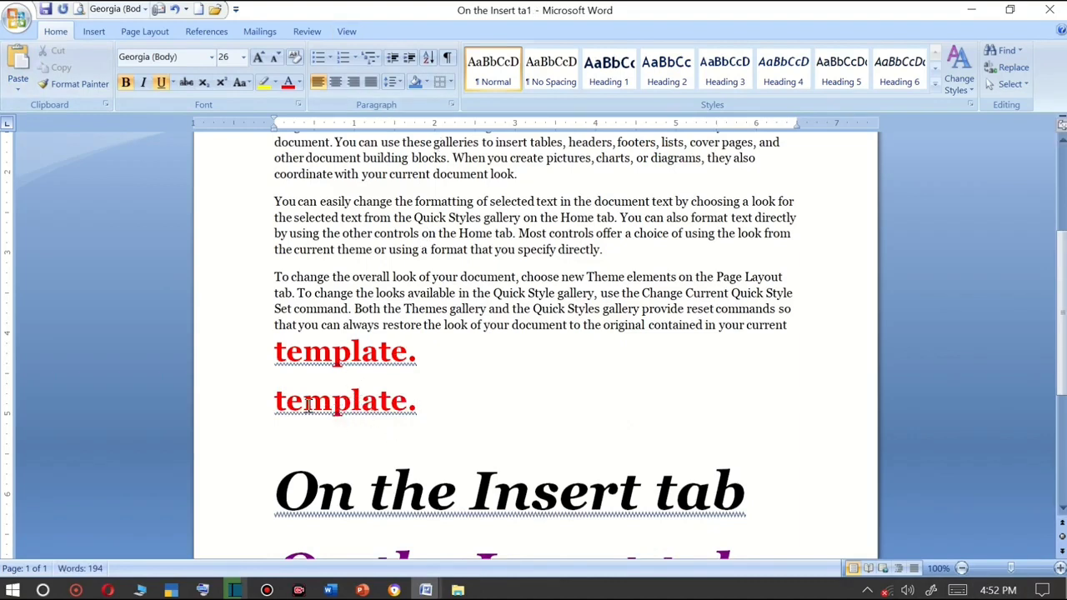
Paste Special the copied word as Unformatted Text on the next line.
left_click(17, 87)
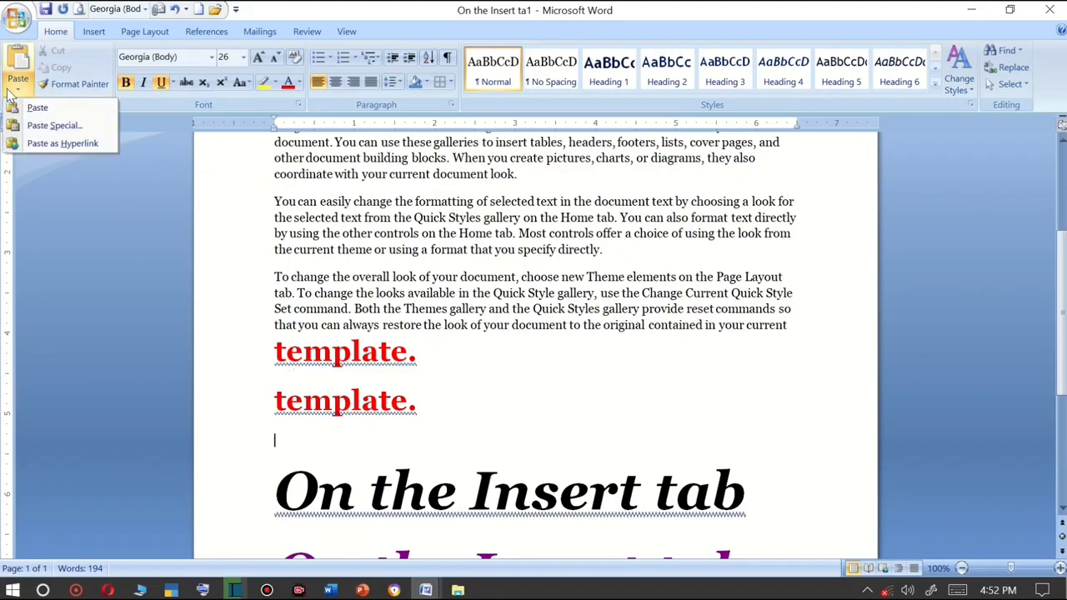
left_click(45, 126)
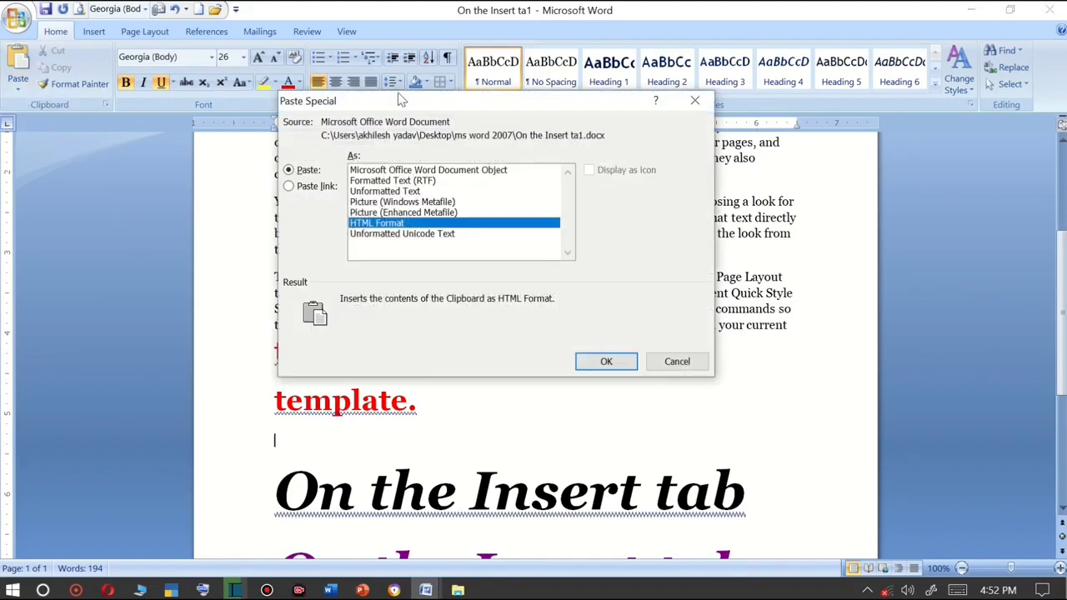
left_click_drag(405, 101, 533, 104)
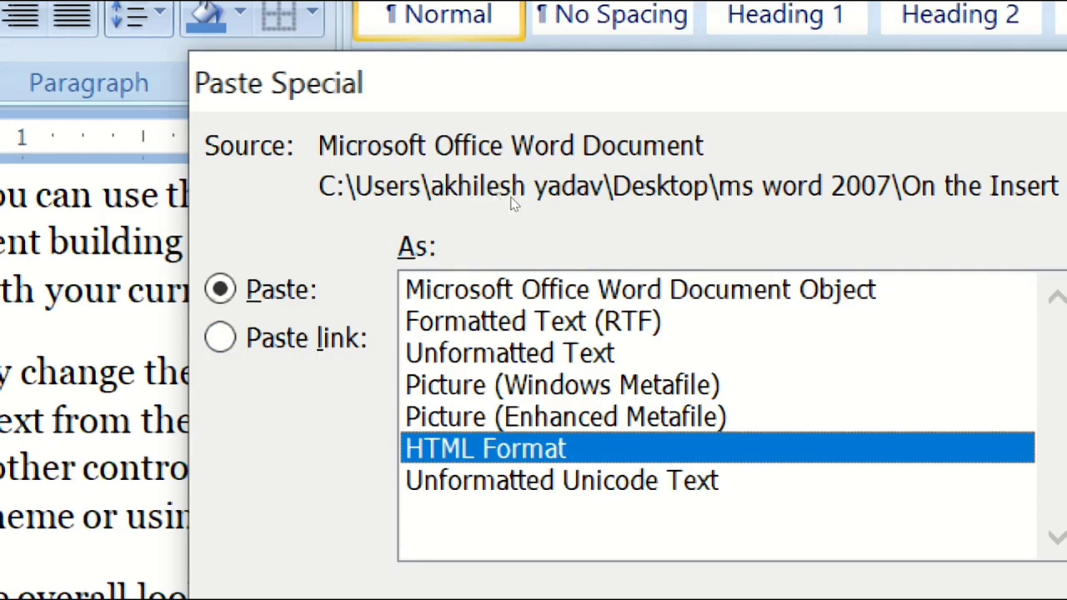
key("Up")
key("Up")
key("Up")
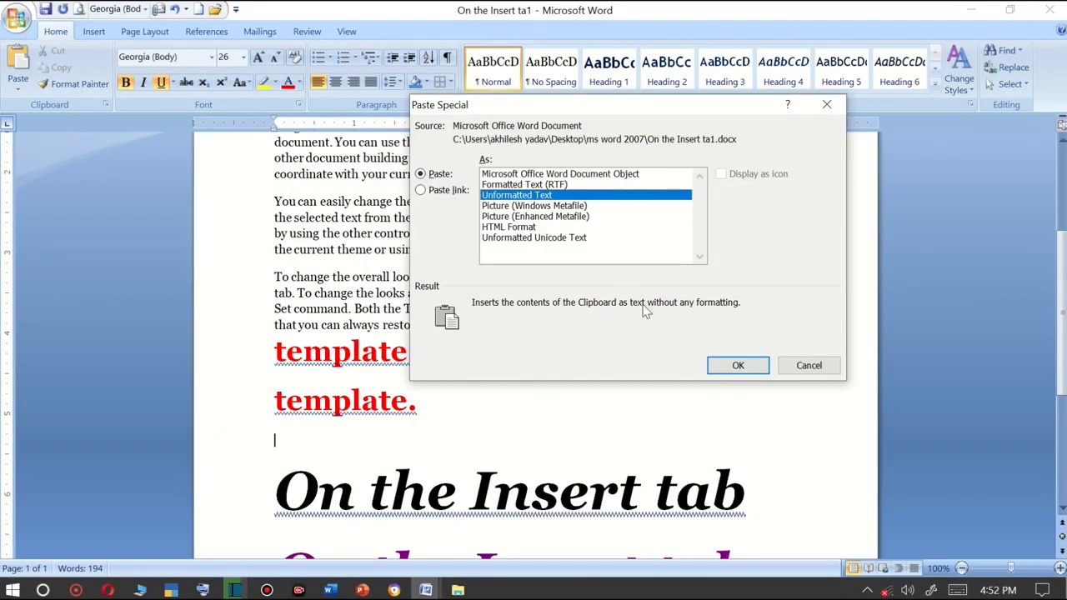
left_click(725, 364)
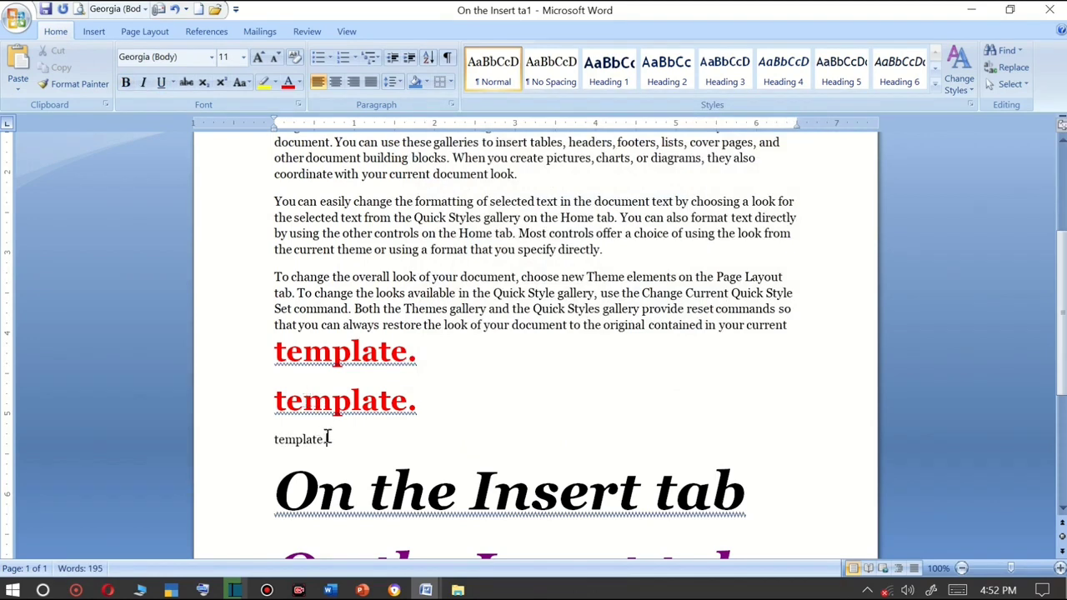
Paste Special the copied word as a Picture (Windows Metafile) below the unformatted copy.
left_click(18, 86)
left_click(51, 126)
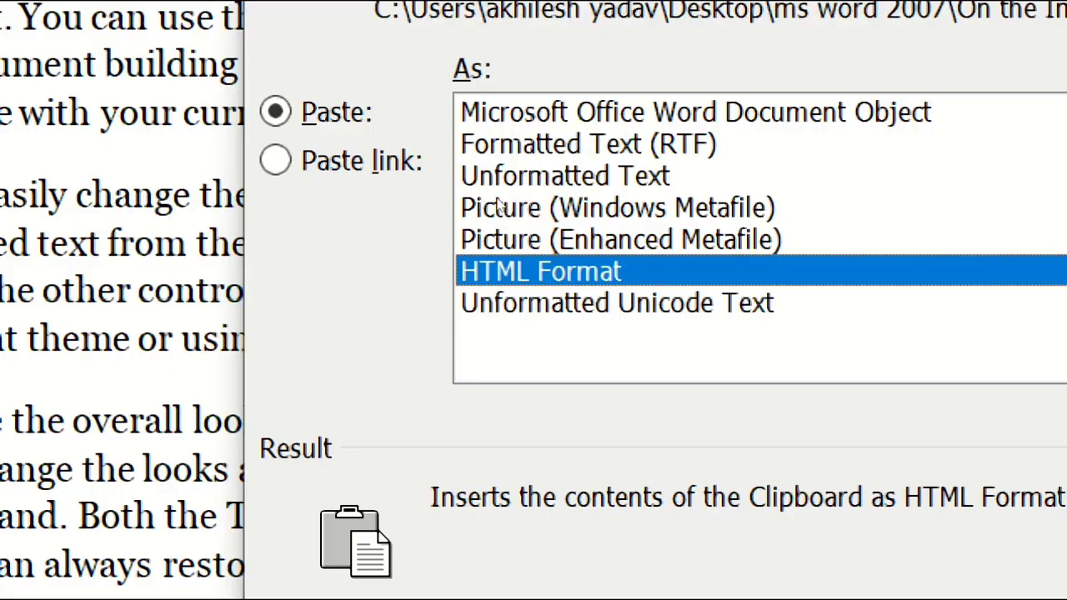
left_click(502, 208)
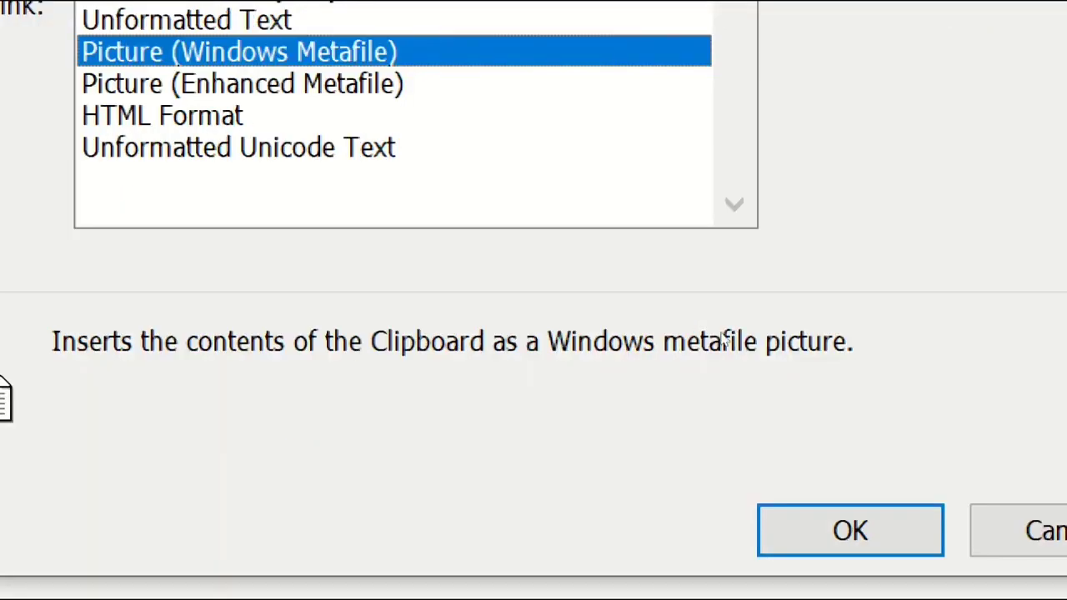
key("Return")
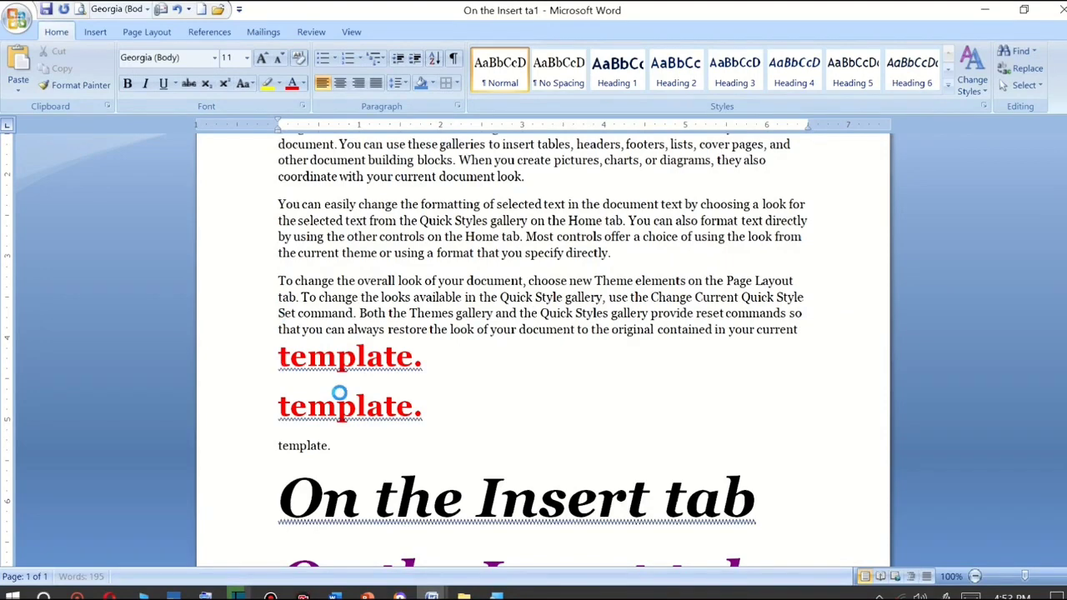
Apply an oval picture style to the pasted picture and delete the picture.
scroll(345, 446, "down", 1)
left_click(346, 448)
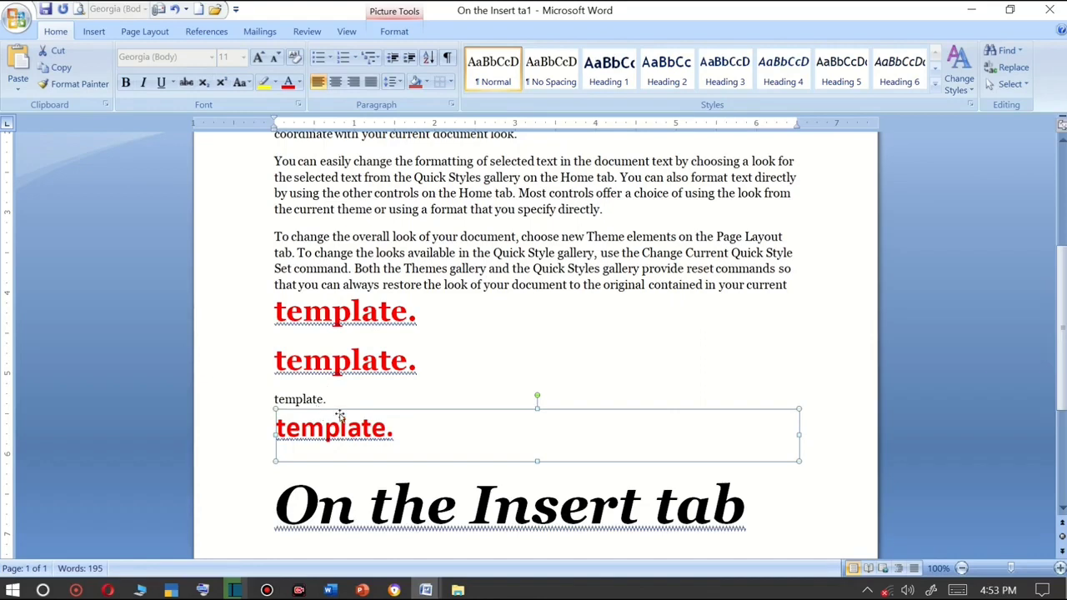
double_click(356, 431)
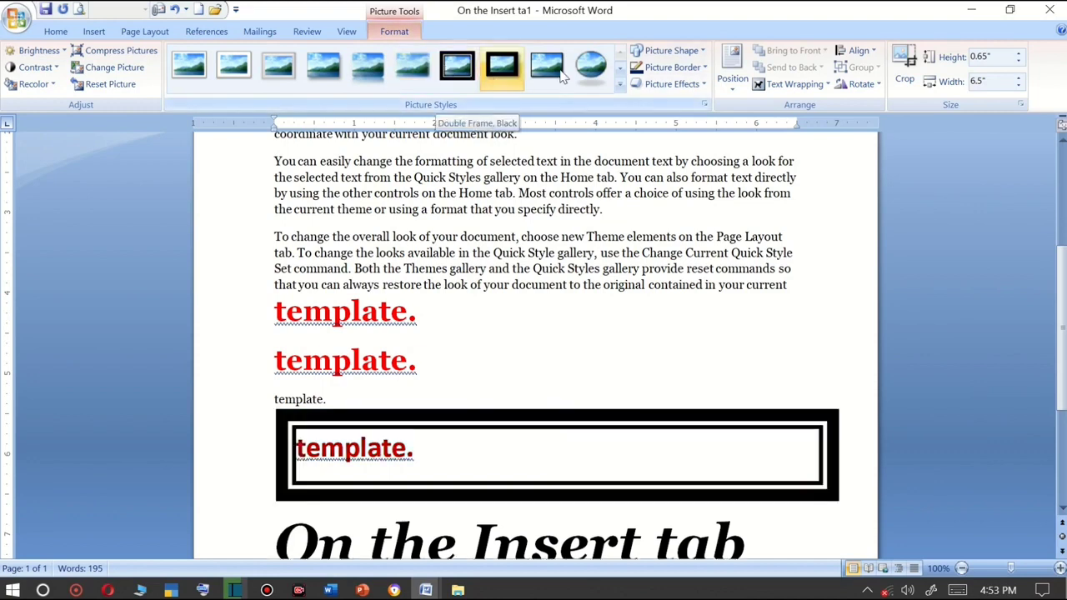
left_click(589, 68)
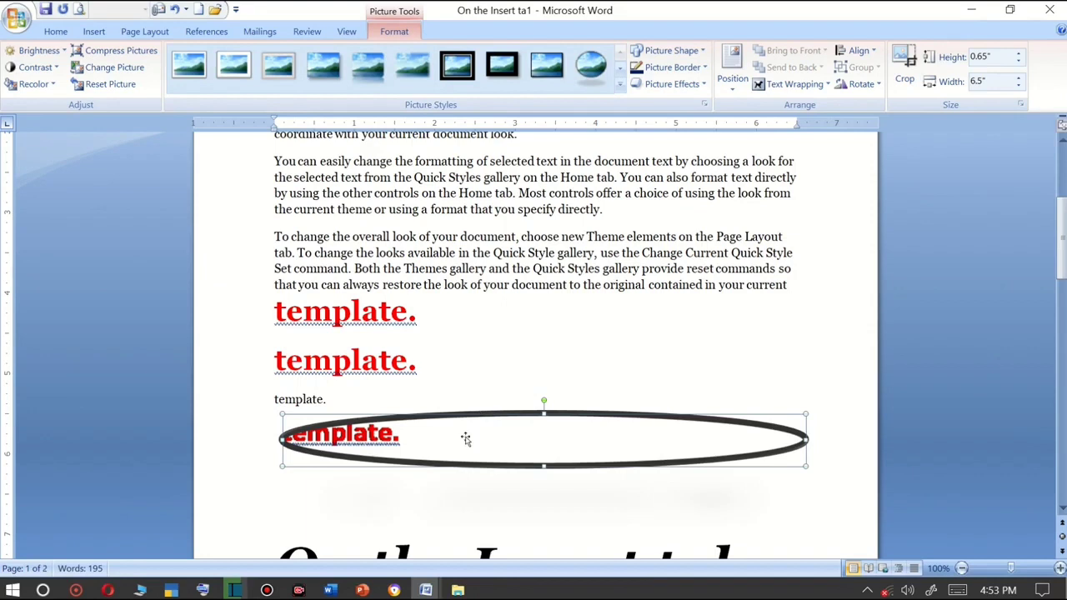
key("Delete")
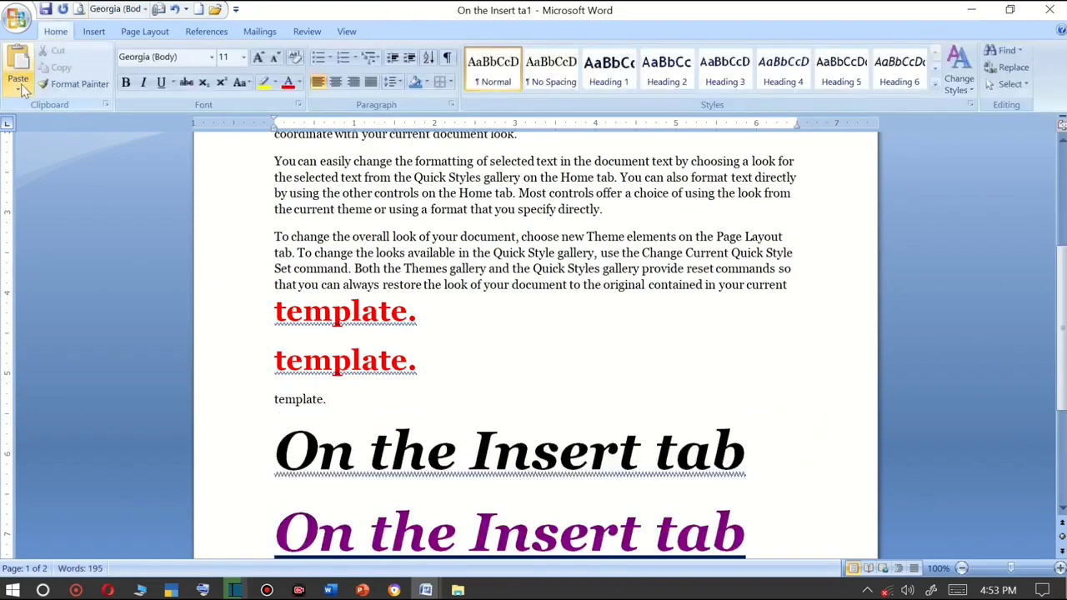
Break the first paragraph into separate lines after "include", "designed", "with the", "your" and "You can use".
left_click(22, 88)
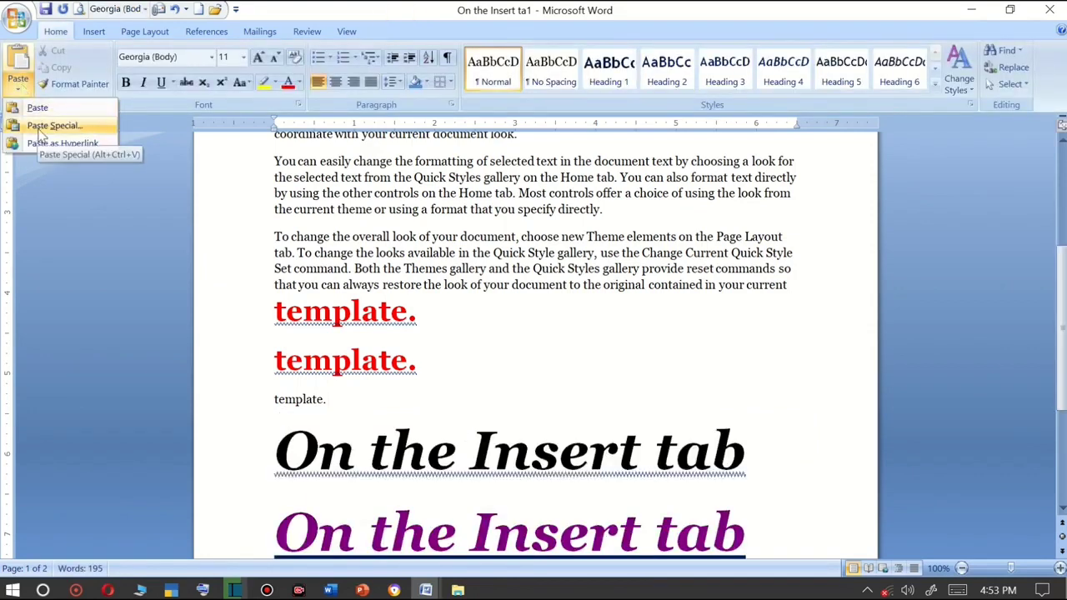
scroll(424, 338, "up", 3)
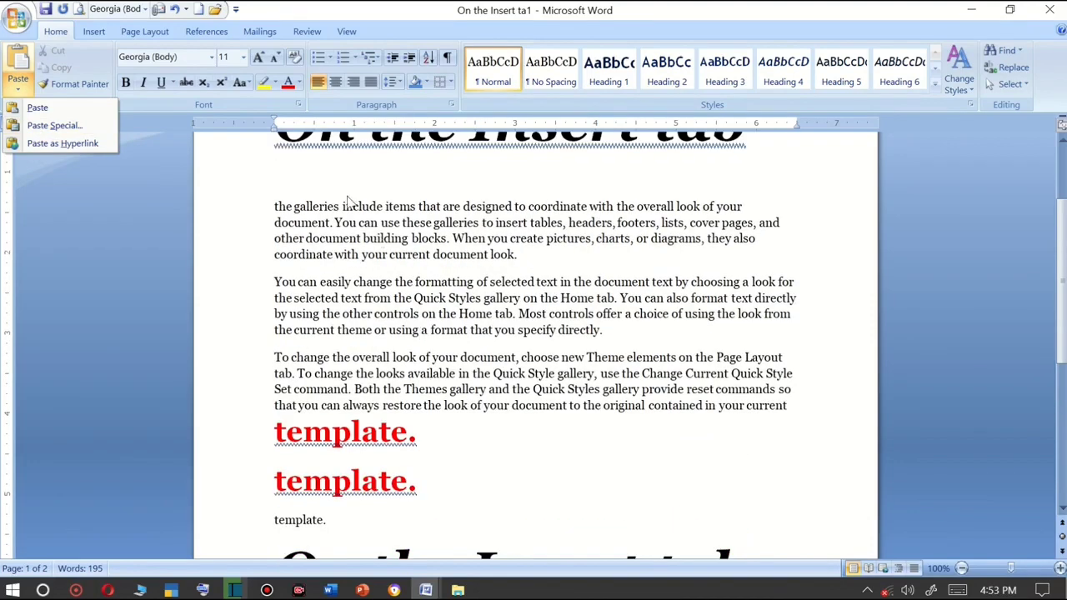
left_click(377, 209)
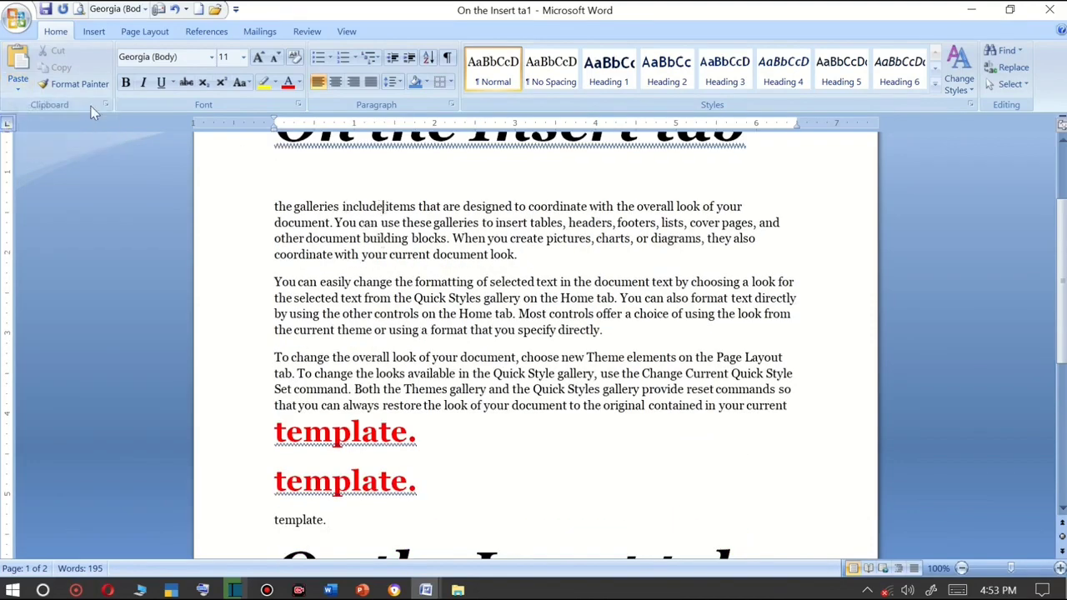
key("Return")
left_click(403, 233)
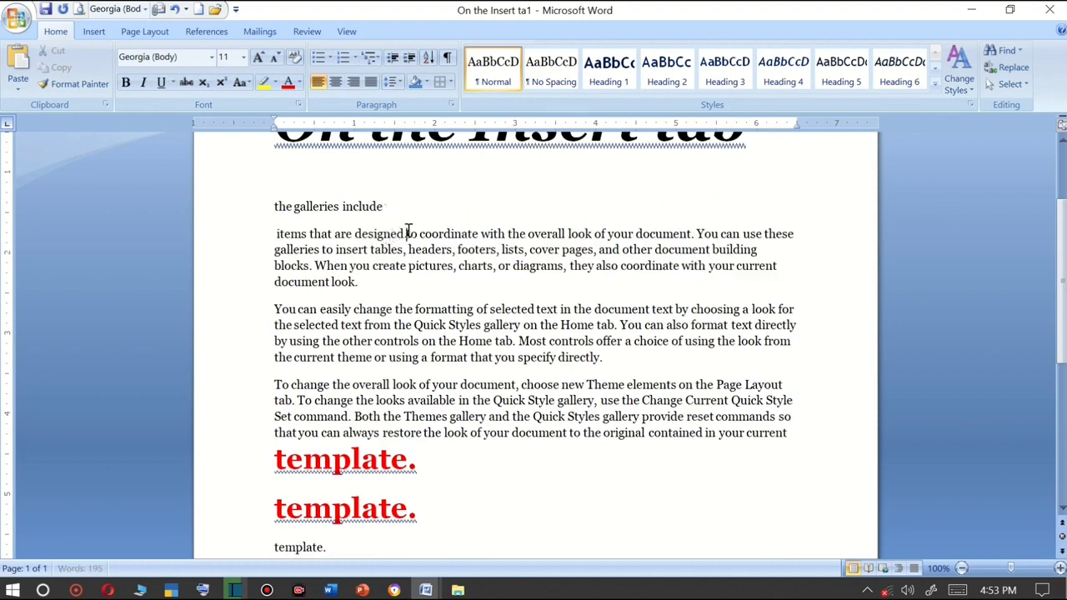
key("Return")
left_click(393, 261)
key("Return")
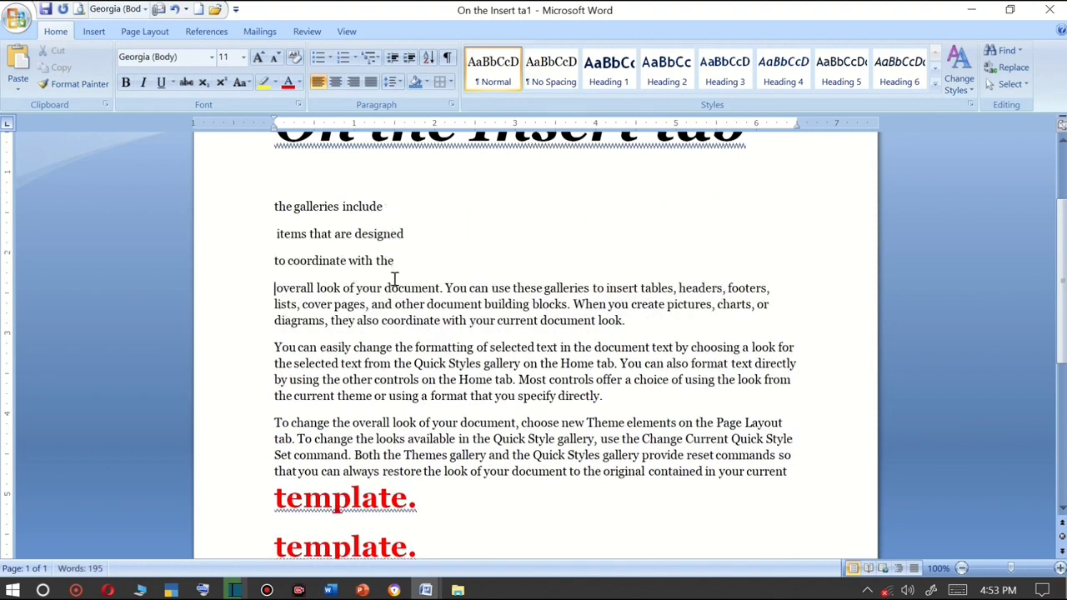
left_click(383, 288)
key("Return")
left_click(402, 315)
key("Return")
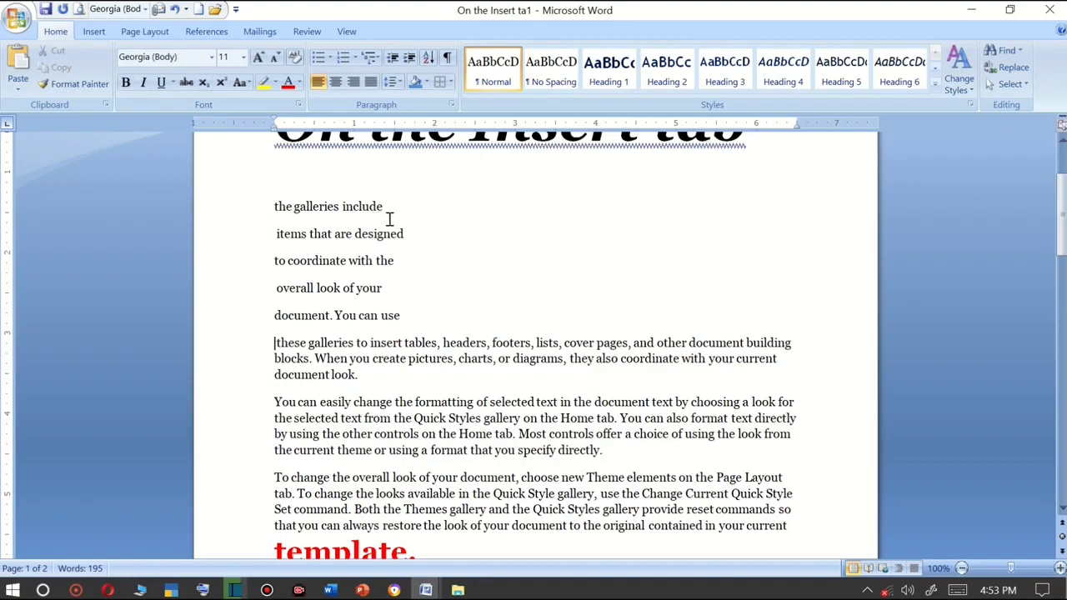
Format the line "the galleries include" as bold italic 28 pt with red font colour and yellow highlight.
left_click_drag(389, 208, 281, 192)
left_click(281, 193)
left_click_drag(381, 209, 267, 217)
left_click(129, 87)
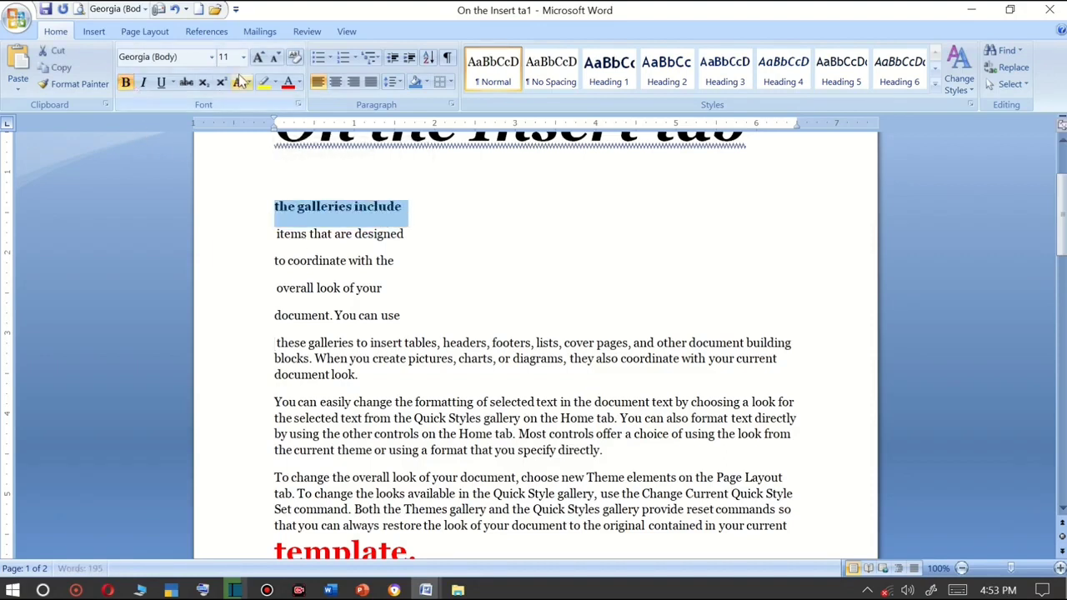
left_click(244, 60)
left_click(258, 58)
left_click(259, 59)
left_click(258, 58)
left_click(259, 59)
left_click(258, 58)
left_click(258, 59)
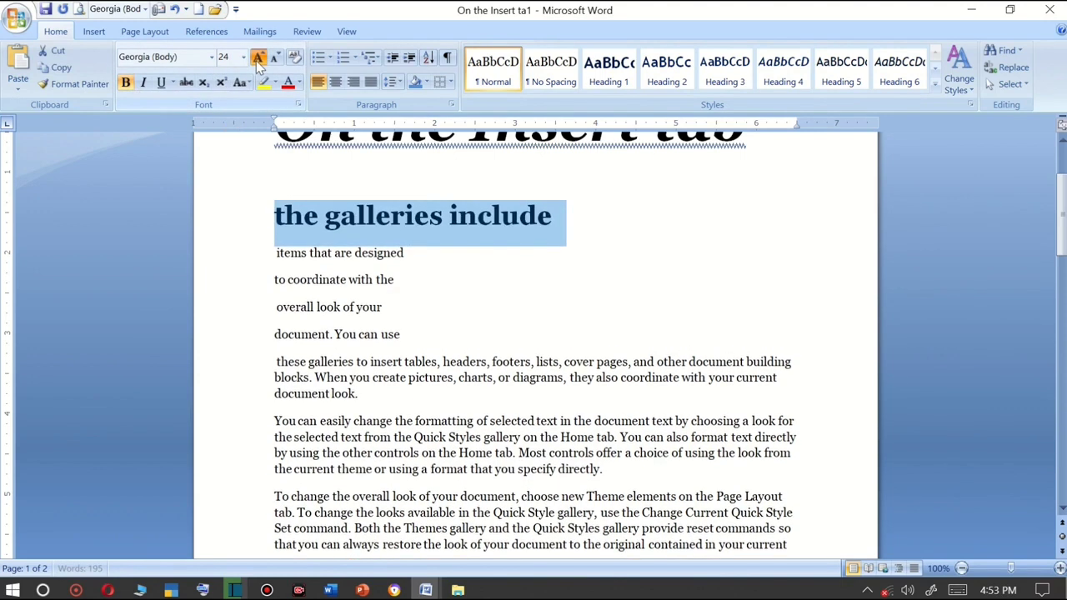
left_click(258, 58)
left_click(259, 59)
left_click(259, 58)
left_click(145, 89)
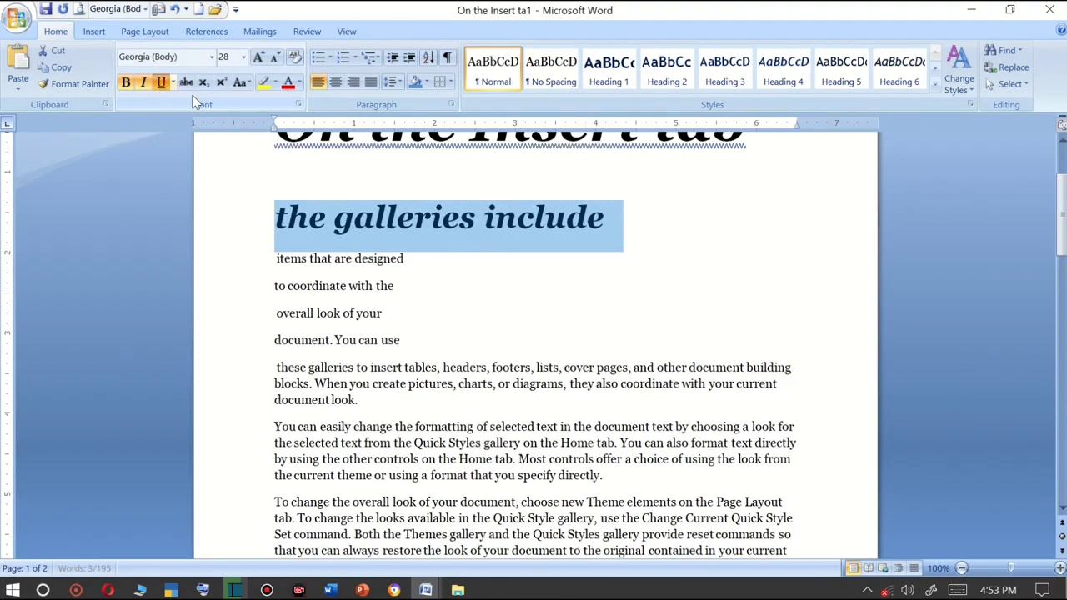
left_click(287, 83)
left_click(263, 83)
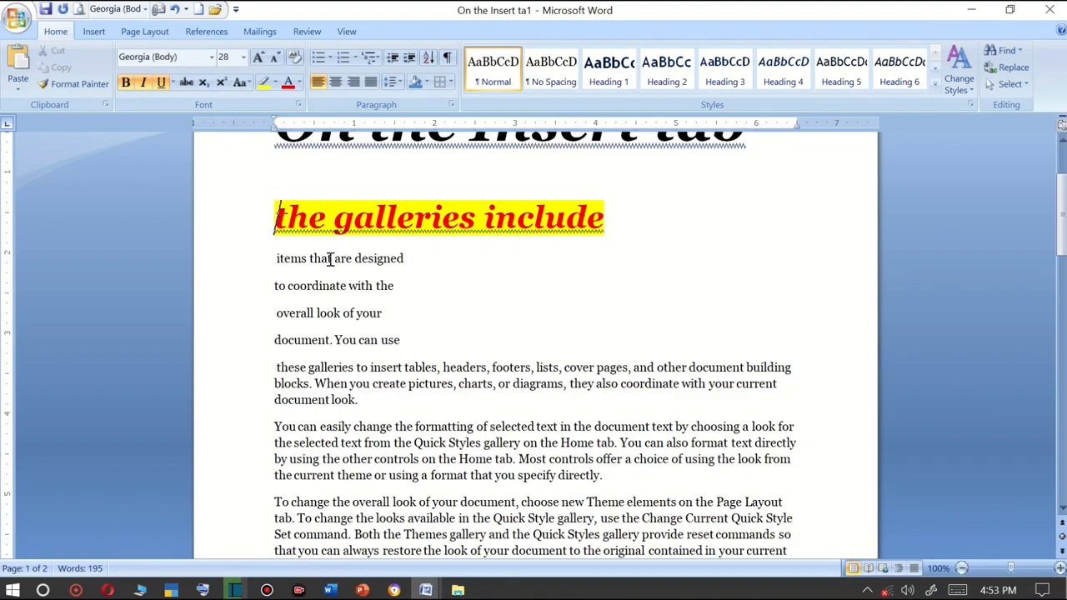
Use Format Painter to copy that line's formatting onto the next four lines.
left_click(73, 86)
left_click_drag(275, 217, 621, 225)
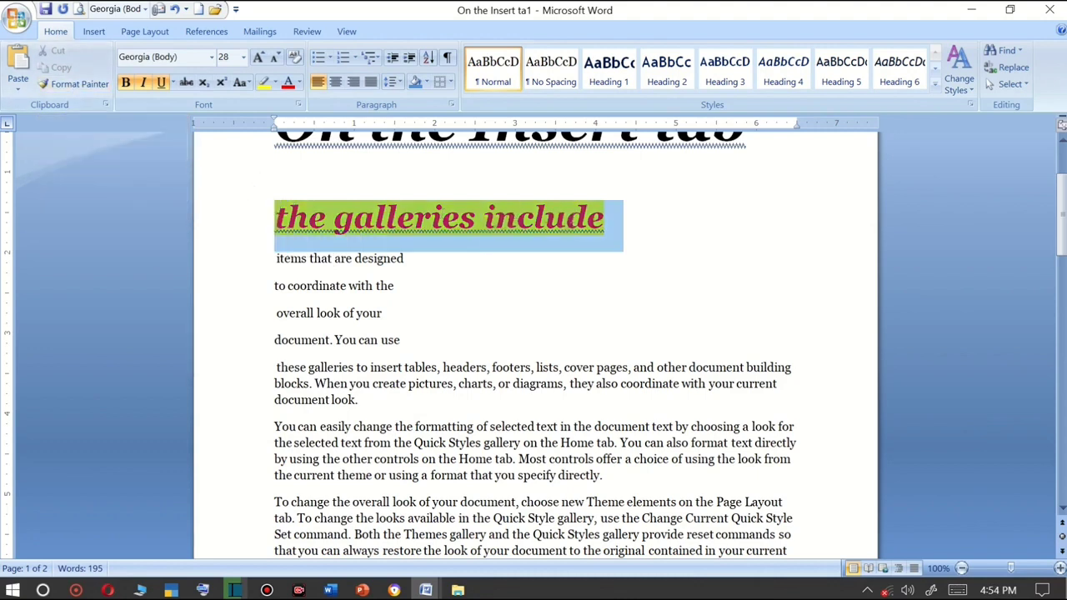
left_click(75, 84)
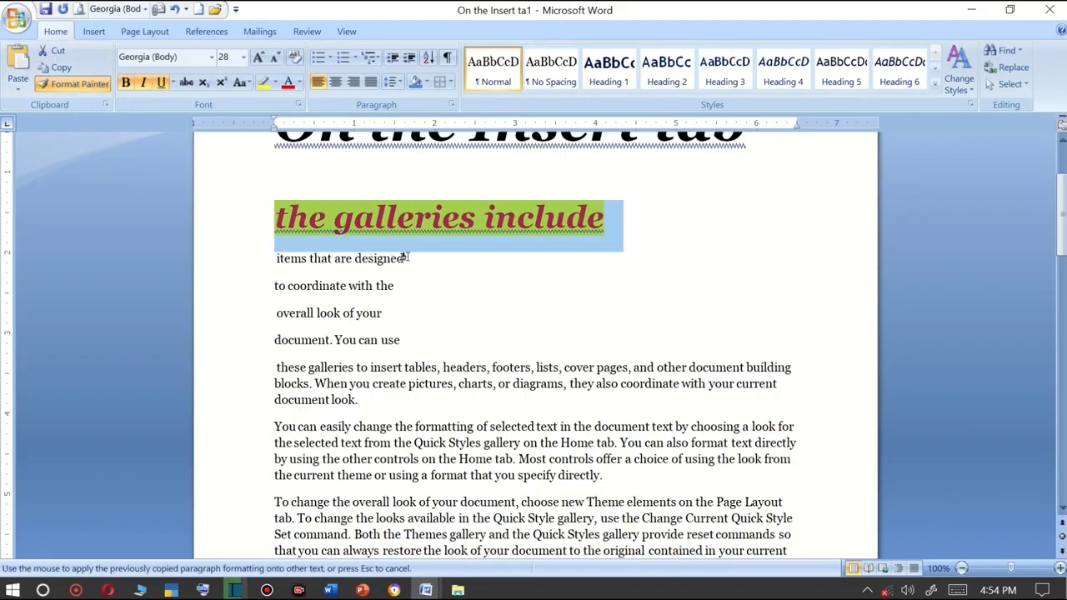
left_click_drag(408, 257, 301, 257)
left_click_drag(282, 260, 281, 262)
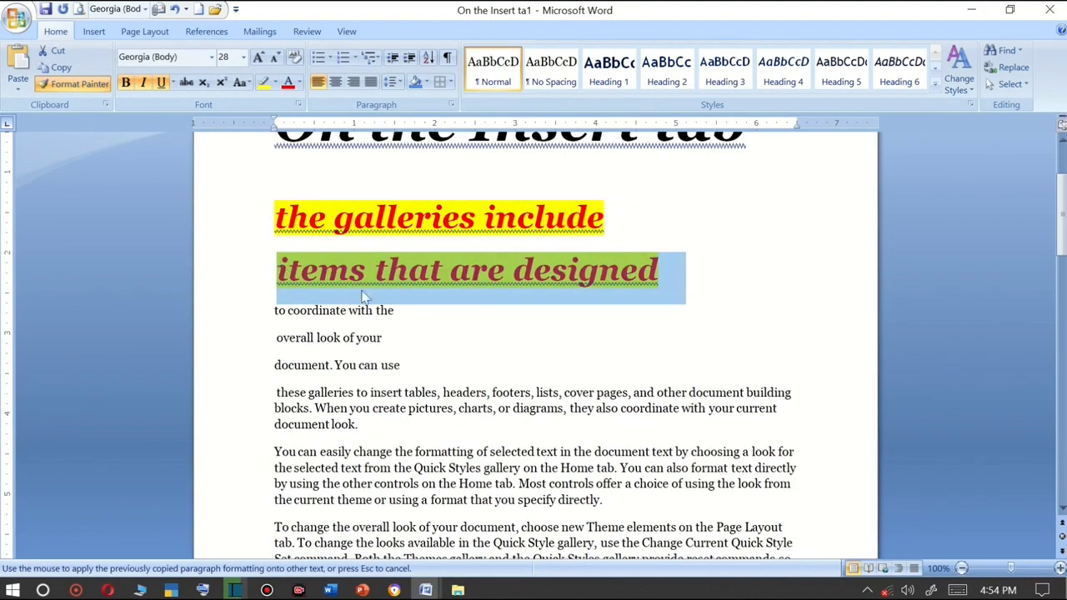
left_click_drag(388, 309, 275, 292)
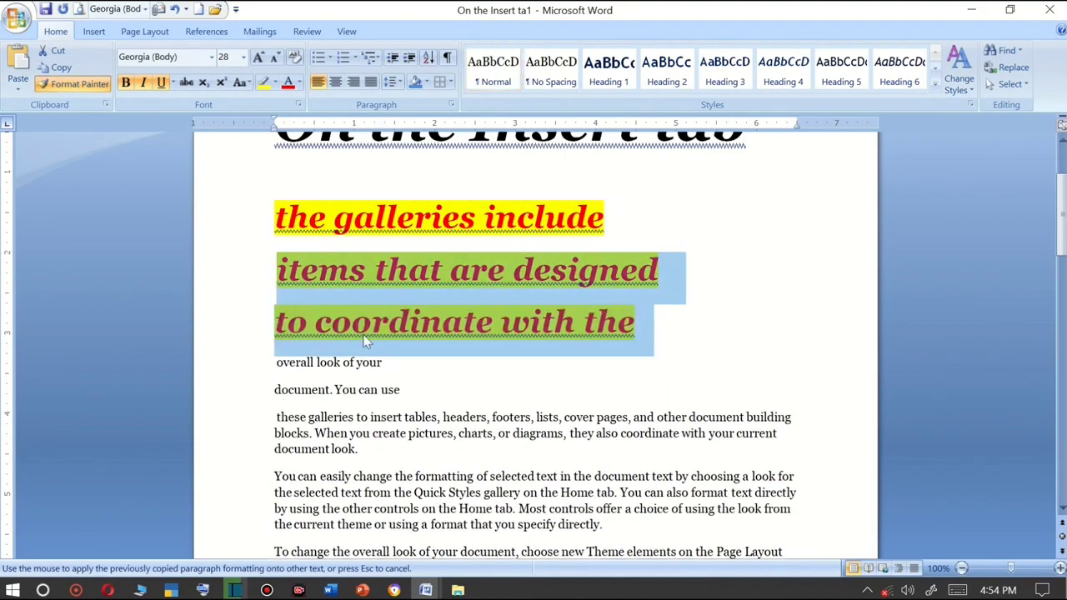
left_click_drag(389, 362, 257, 367)
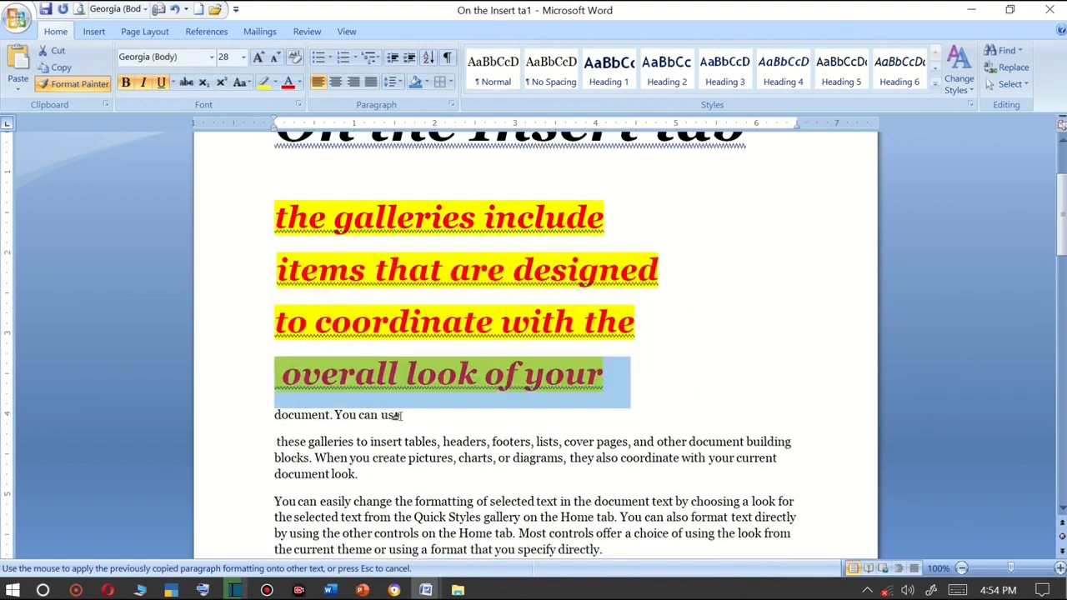
left_click_drag(398, 415, 247, 418)
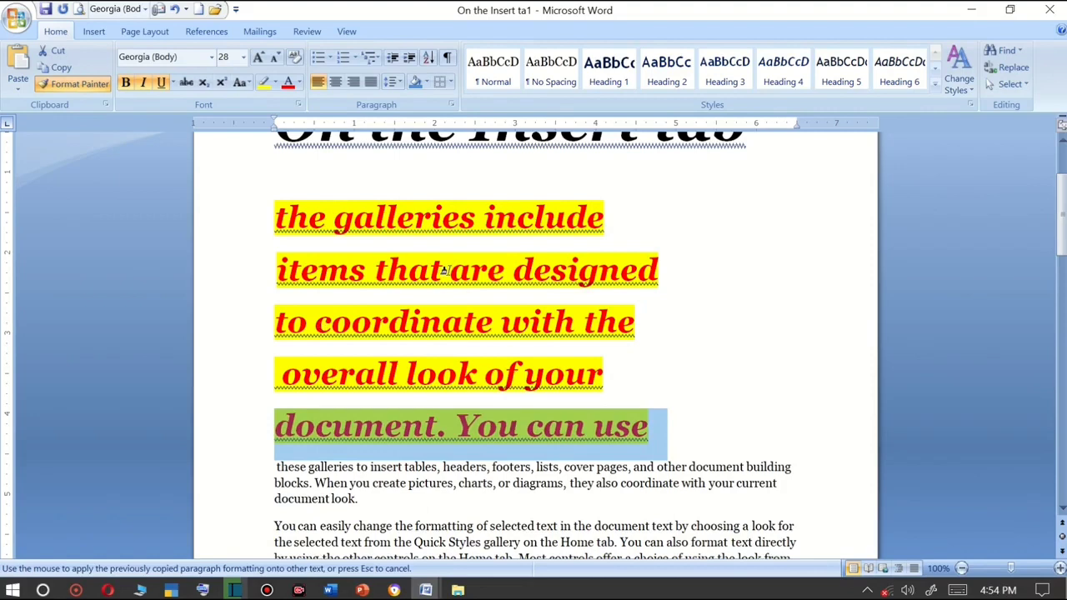
left_click(60, 87)
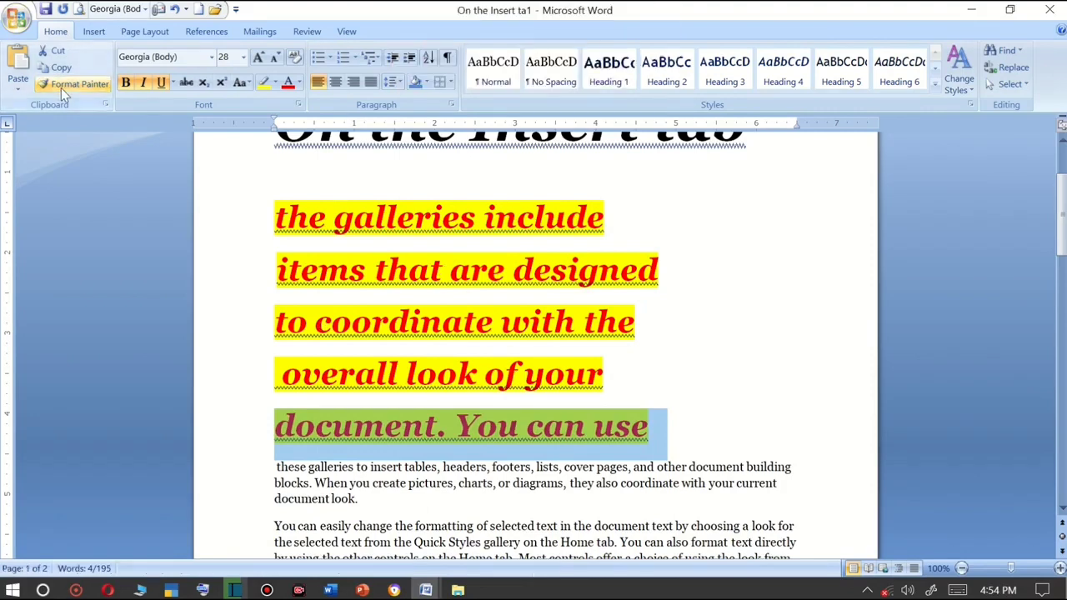
Paste the "template." item from the Clipboard pane several times over the selected line and clear the clipboard.
left_click(104, 106)
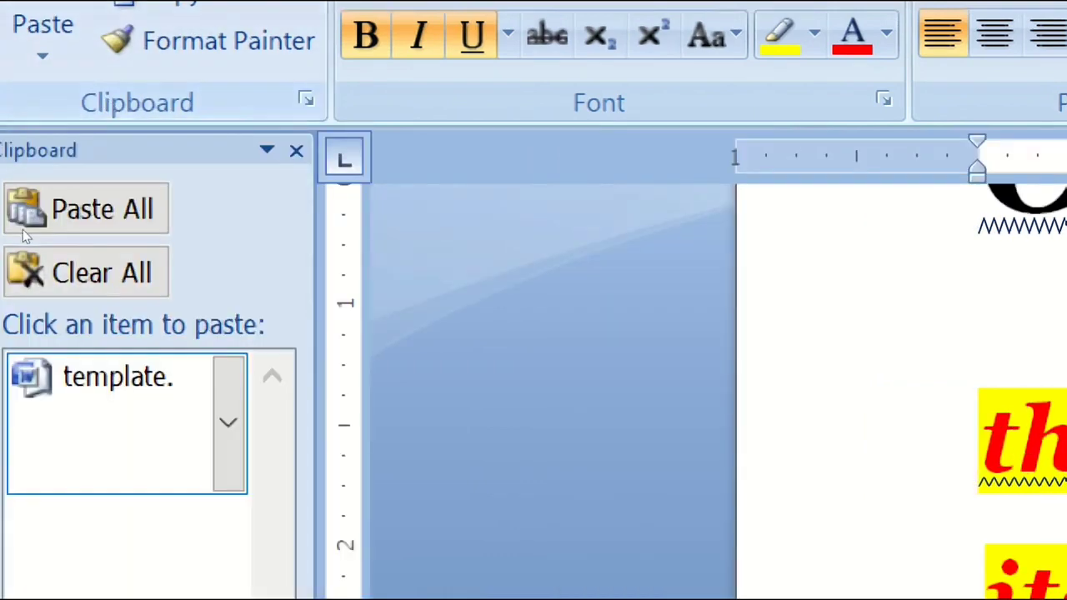
left_click(95, 213)
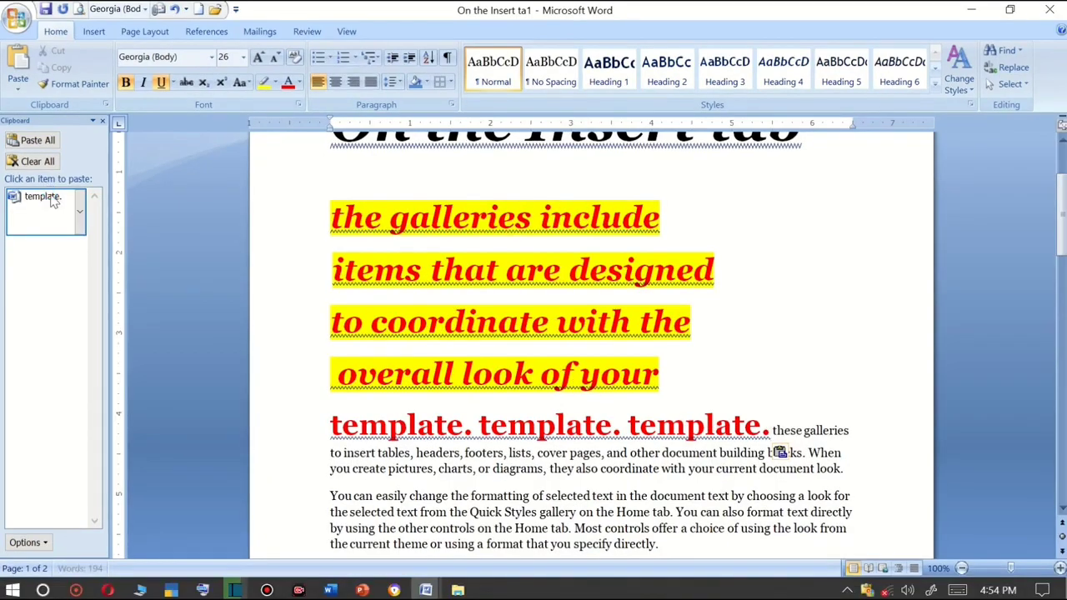
left_click(46, 196)
left_click(46, 196)
left_click(46, 196)
left_click(48, 195)
left_click(47, 196)
left_click(47, 196)
left_click(48, 196)
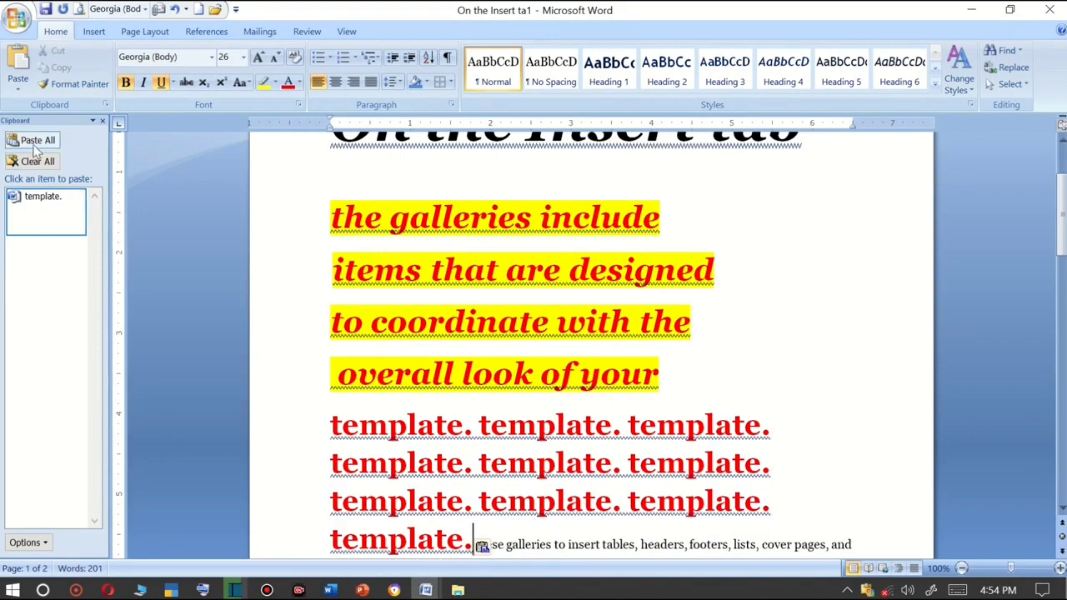
left_click(37, 162)
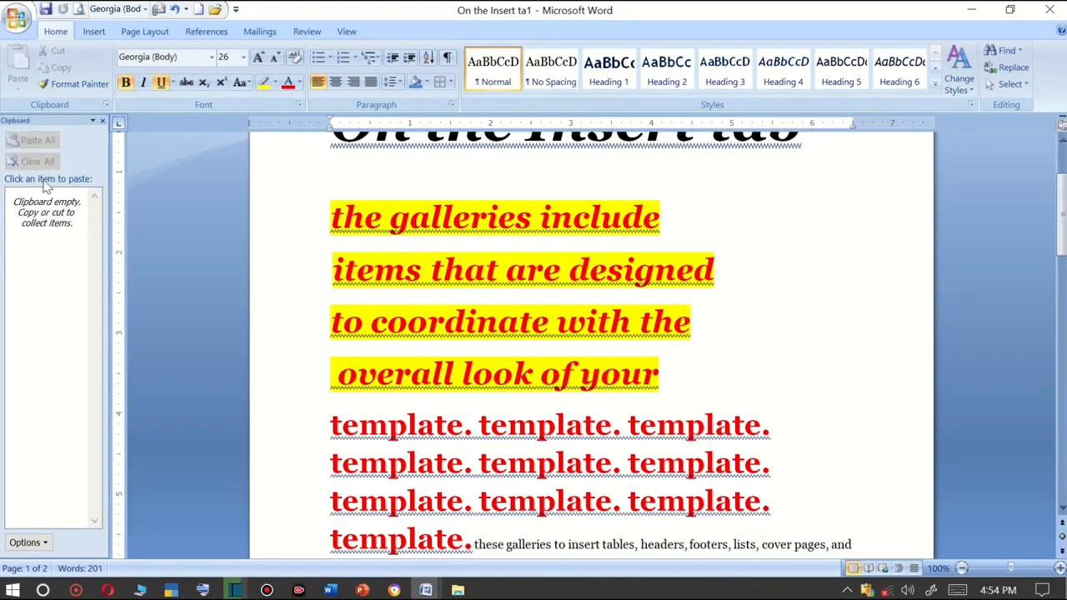
Select all the document content and delete it.
scroll(442, 375, "down", 5)
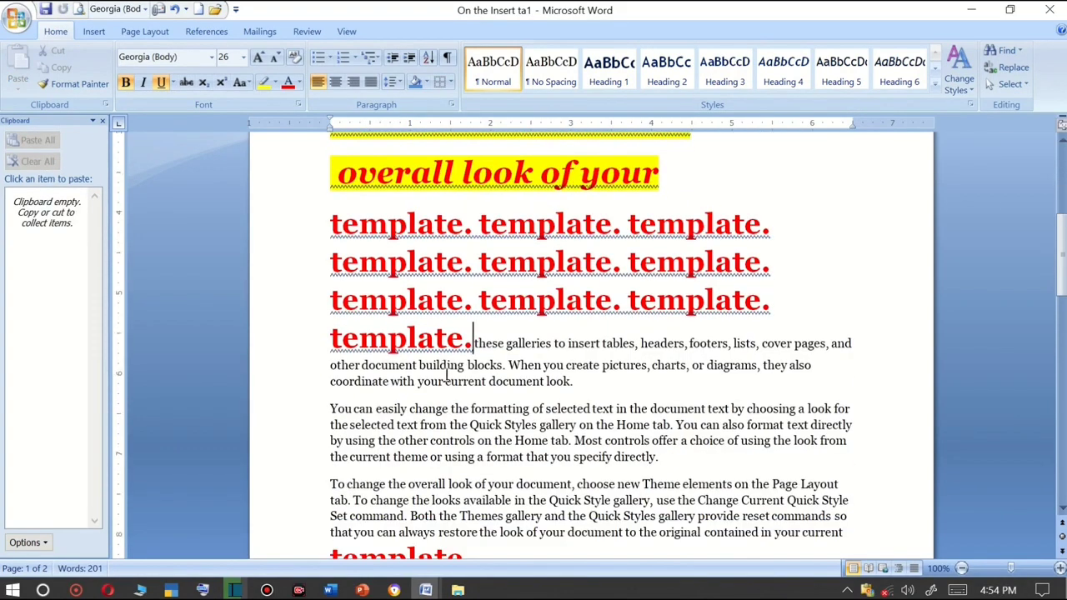
key("ctrl+a")
key("Delete")
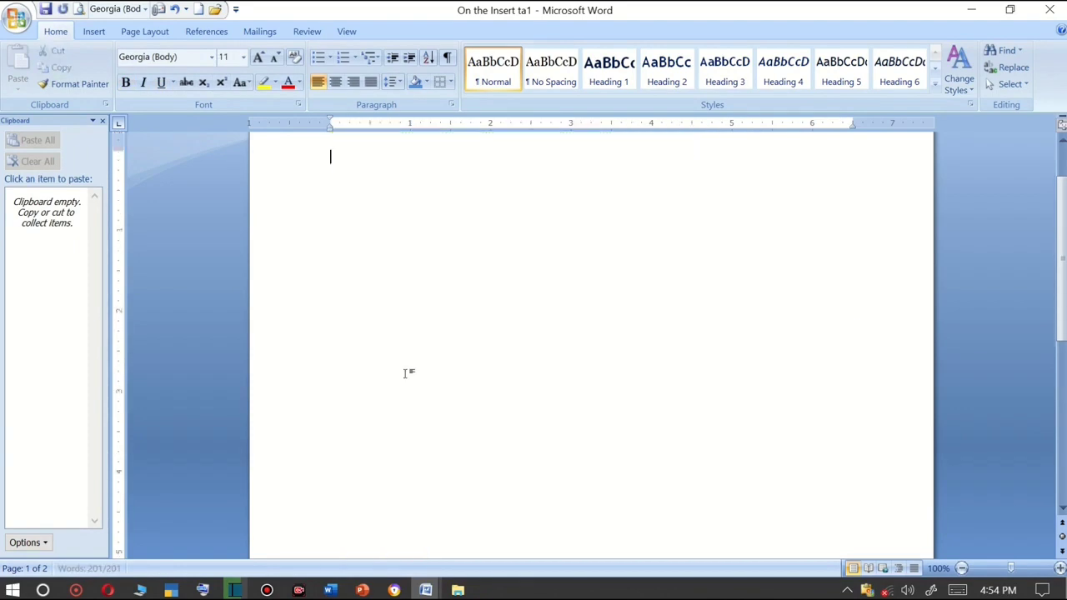
Generate sample paragraphs by entering =rand() and undo the generated text.
type("=")
scroll(399, 378, "up", 2)
scroll(399, 378, "up", 4, "ctrl")
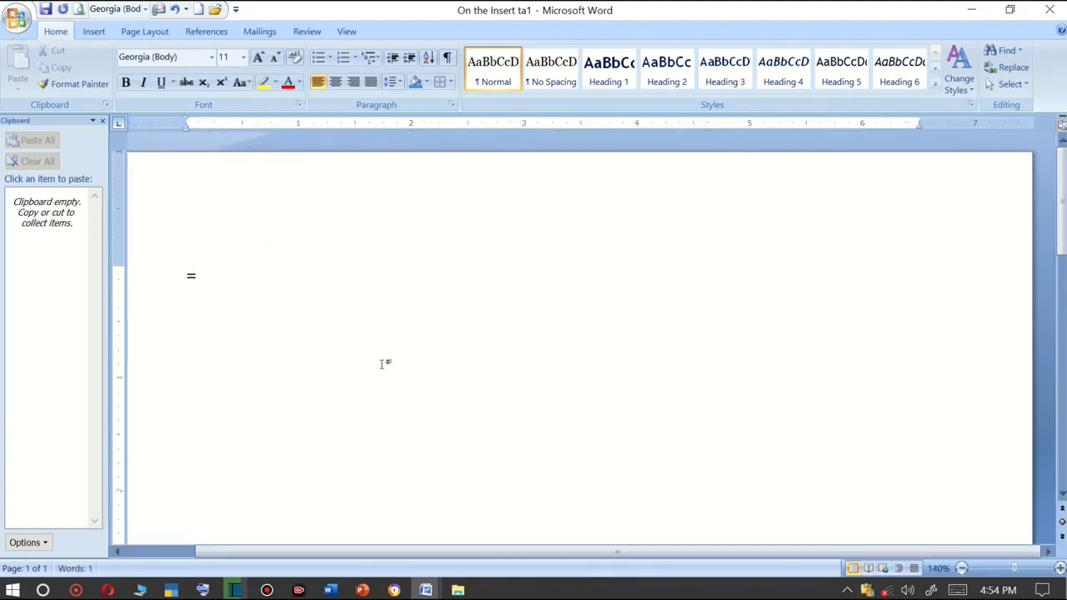
type("rand()")
key("Return")
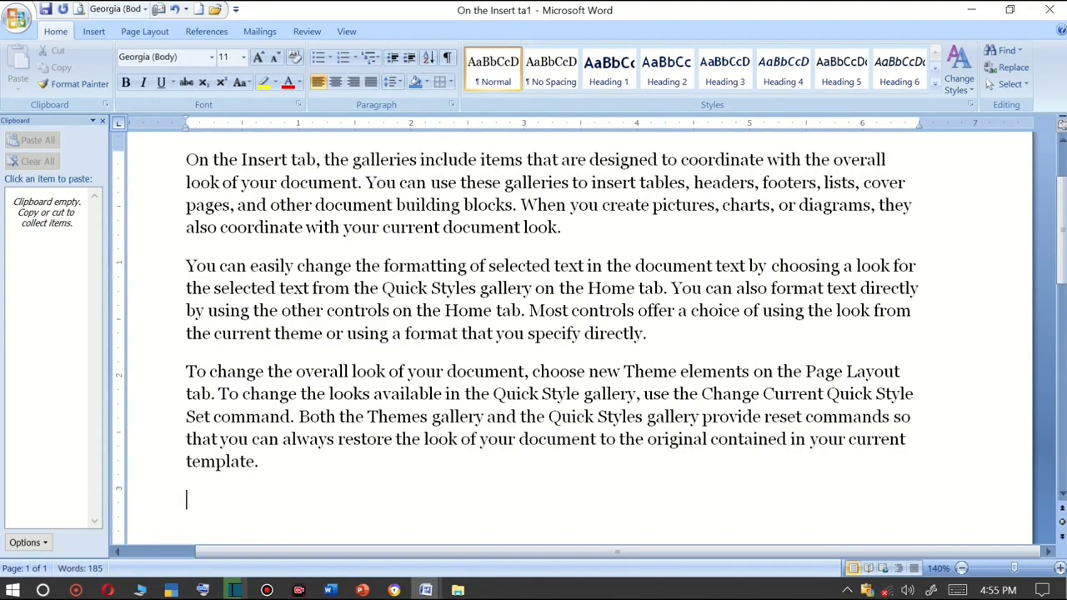
scroll(377, 389, "up", 1)
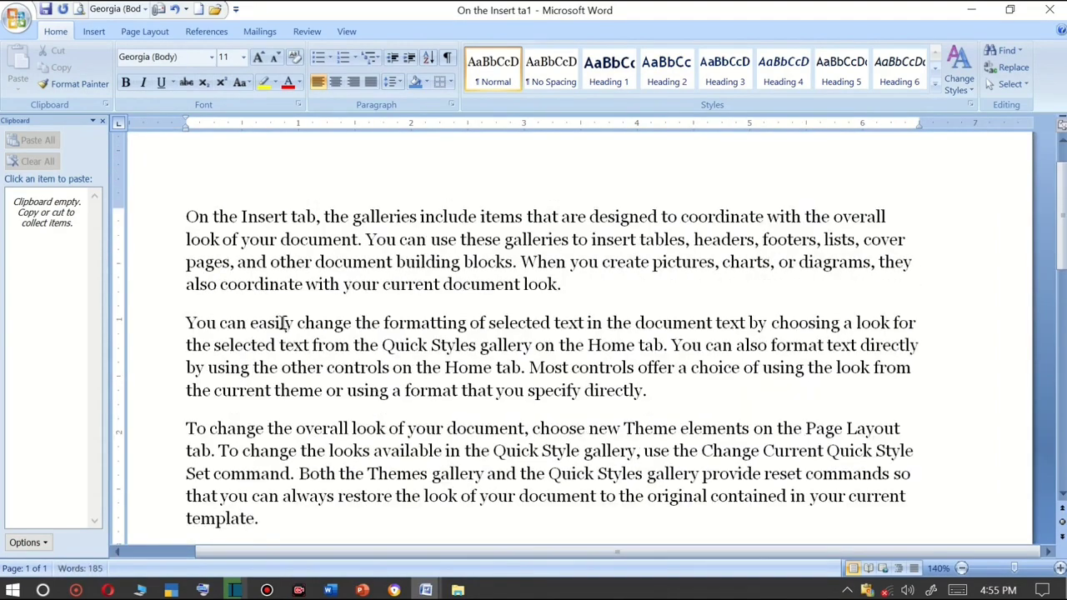
key("ctrl+z")
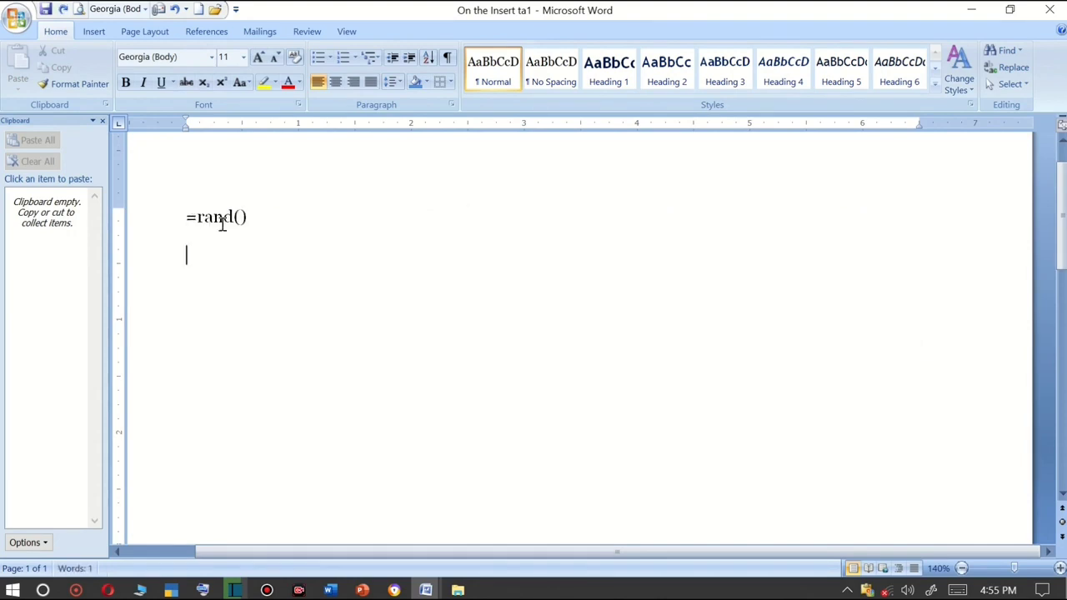
Close the Clipboard pane and enlarge the =rand() line to 28 pt.
key("BackSpace")
triple_click(239, 217)
left_click(258, 57)
left_click(258, 56)
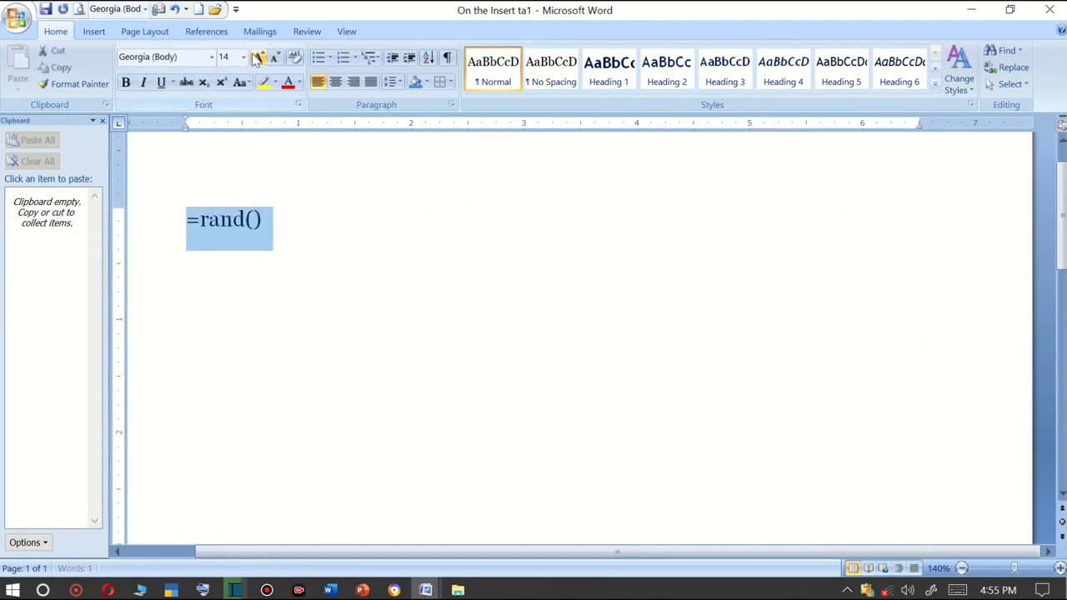
left_click(258, 57)
left_click(258, 56)
left_click(103, 121)
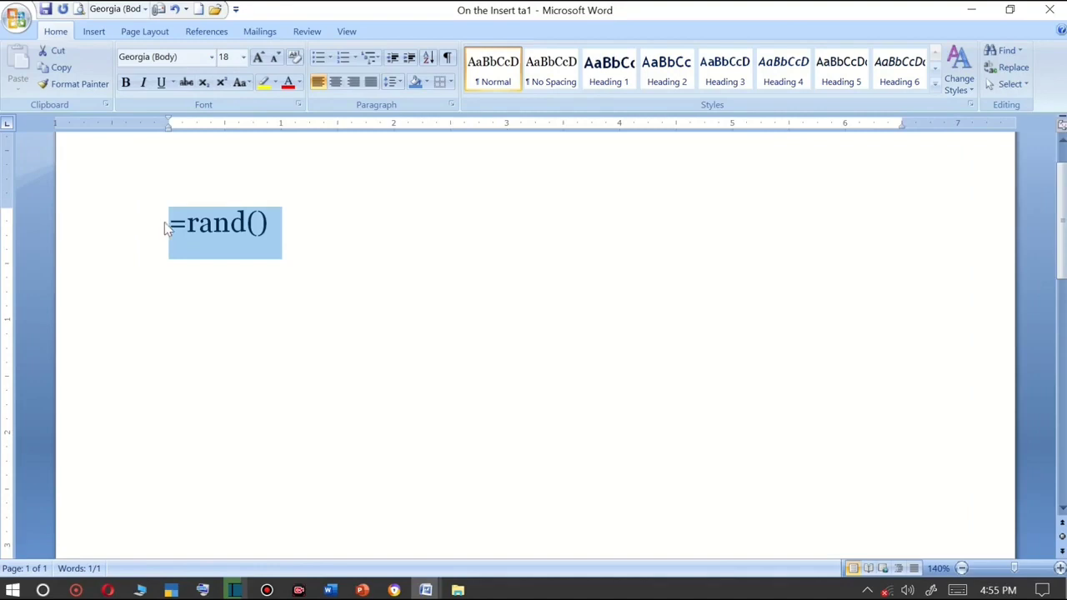
left_click(259, 56)
left_click(259, 57)
left_click(259, 56)
left_click(260, 56)
left_click(259, 57)
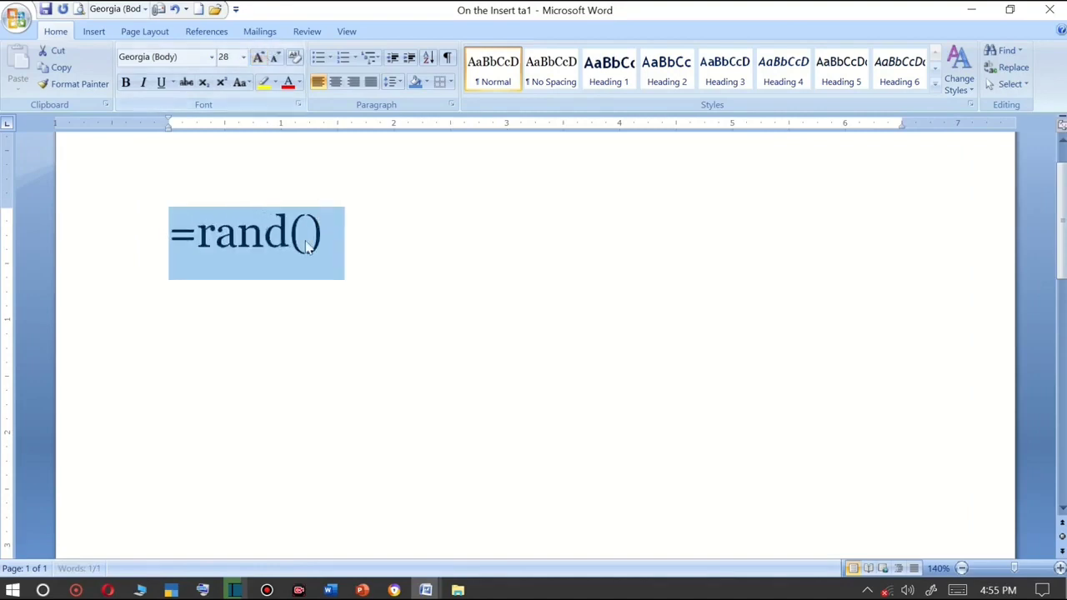
Change the formula to =rand(2,5) and run it to generate sample paragraphs.
left_click(307, 236)
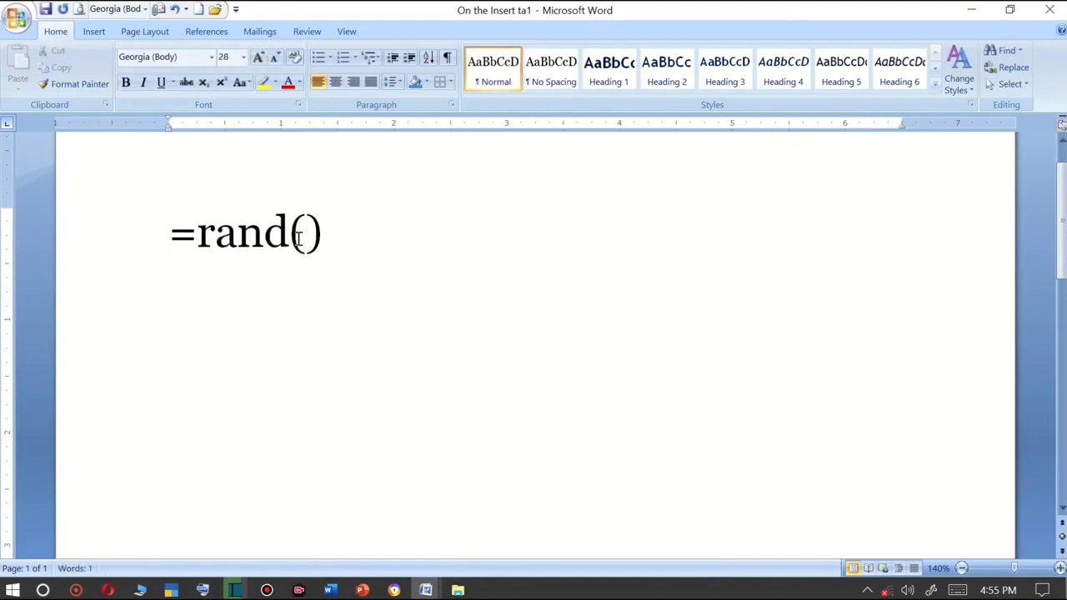
type("2")
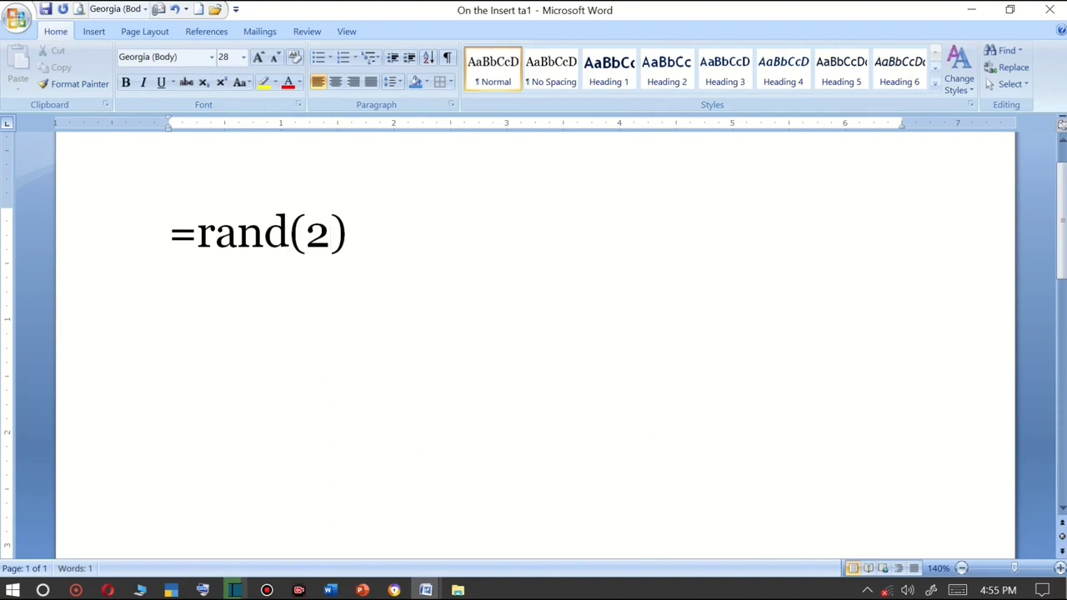
type(",5")
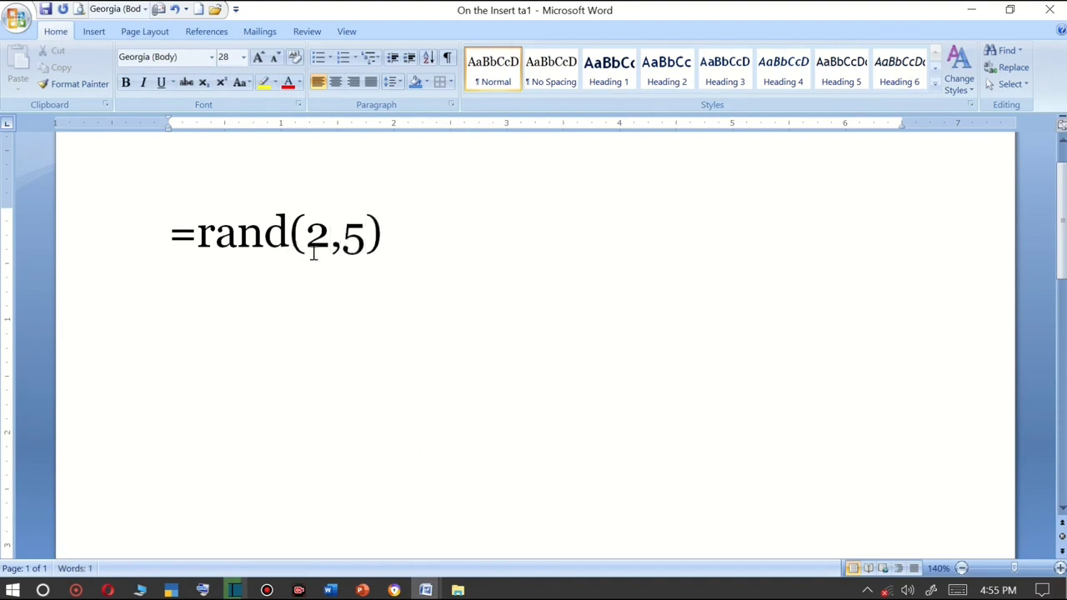
left_click(377, 233)
key("Return")
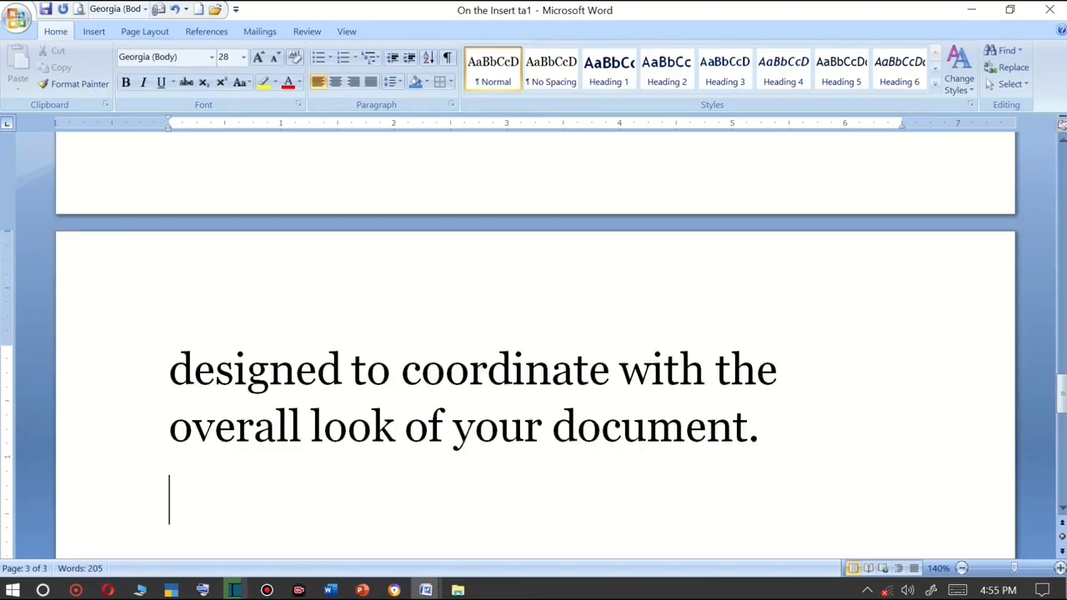
Select all the generated text and set its font size to 12 pt.
scroll(375, 234, "down", 7)
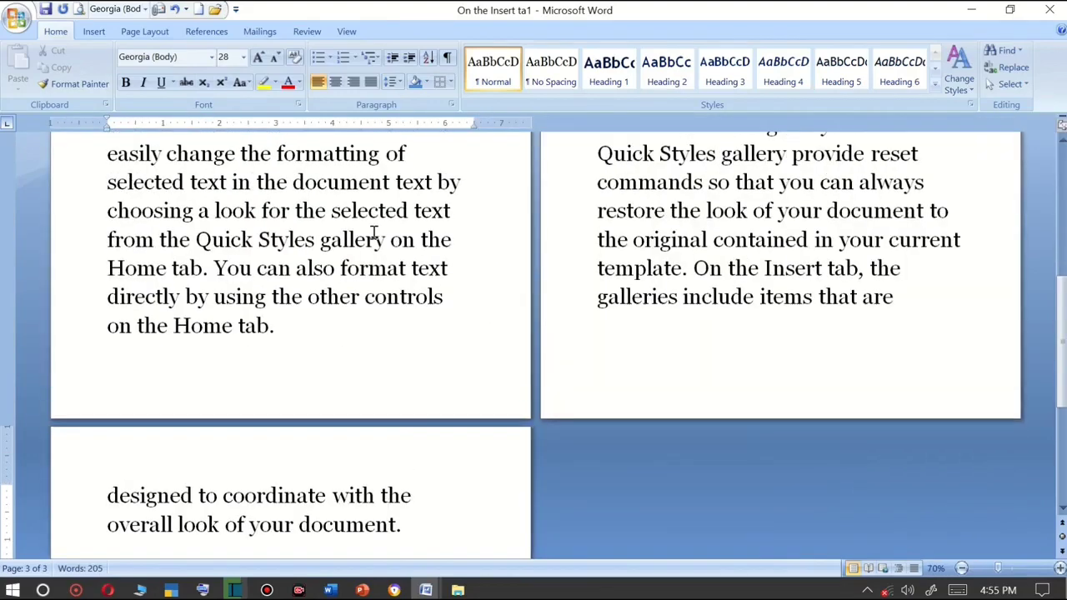
scroll(374, 233, "up", 4)
key("ctrl+a")
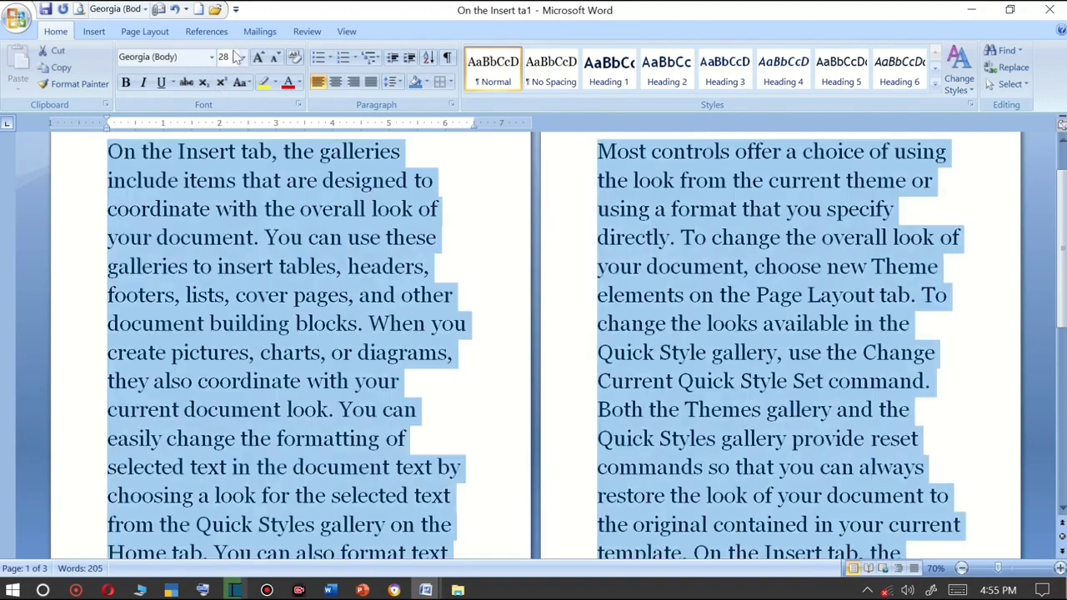
left_click(259, 59)
left_click(276, 58)
left_click(276, 57)
left_click(276, 57)
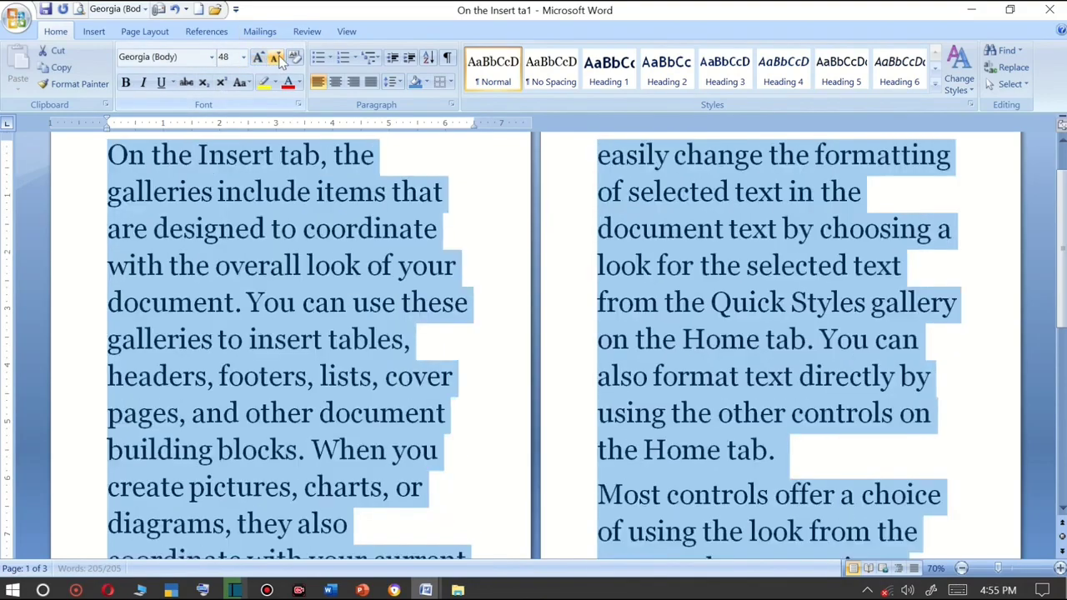
left_click(276, 58)
left_click(276, 57)
left_click(276, 58)
left_click(276, 57)
left_click(276, 57)
left_click(276, 57)
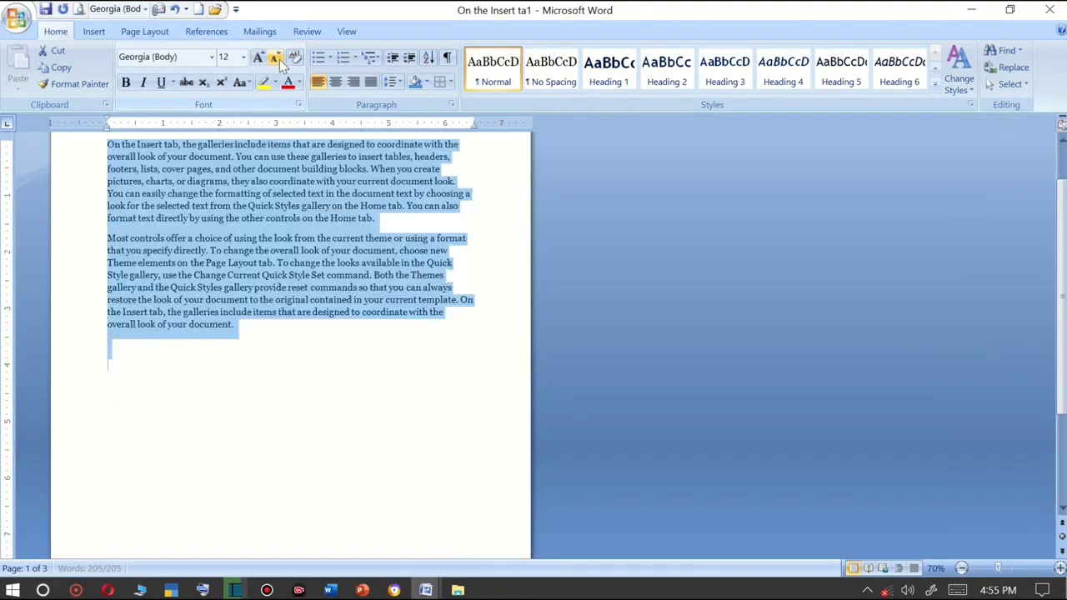
Split the first paragraph so "On the Insert tab," stands on its own line.
left_click(298, 208)
scroll(332, 249, "up", 3)
scroll(333, 248, "up", 3)
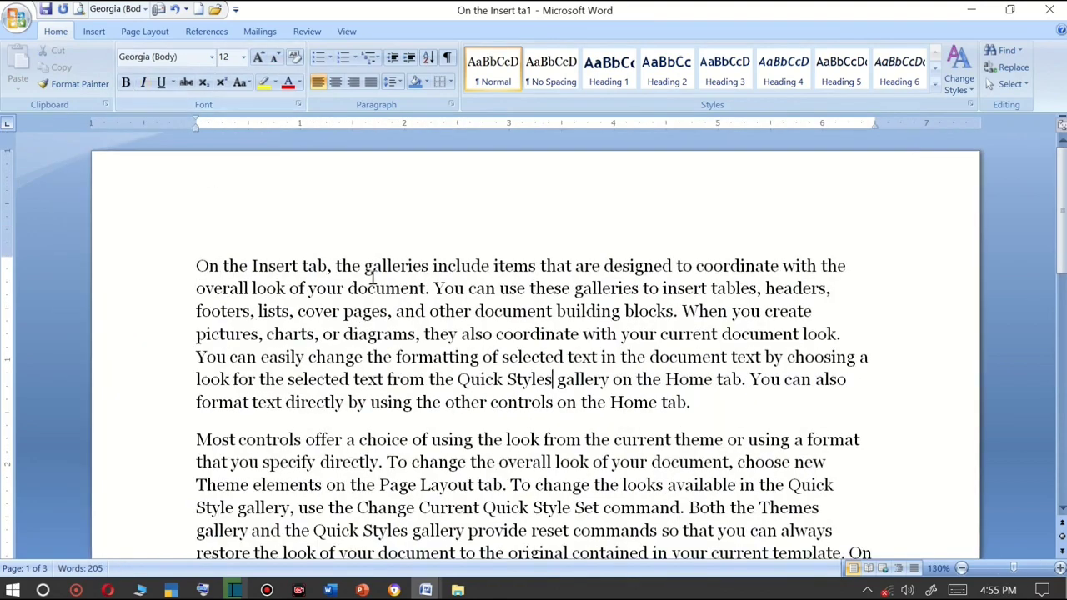
left_click(331, 265)
key("Return")
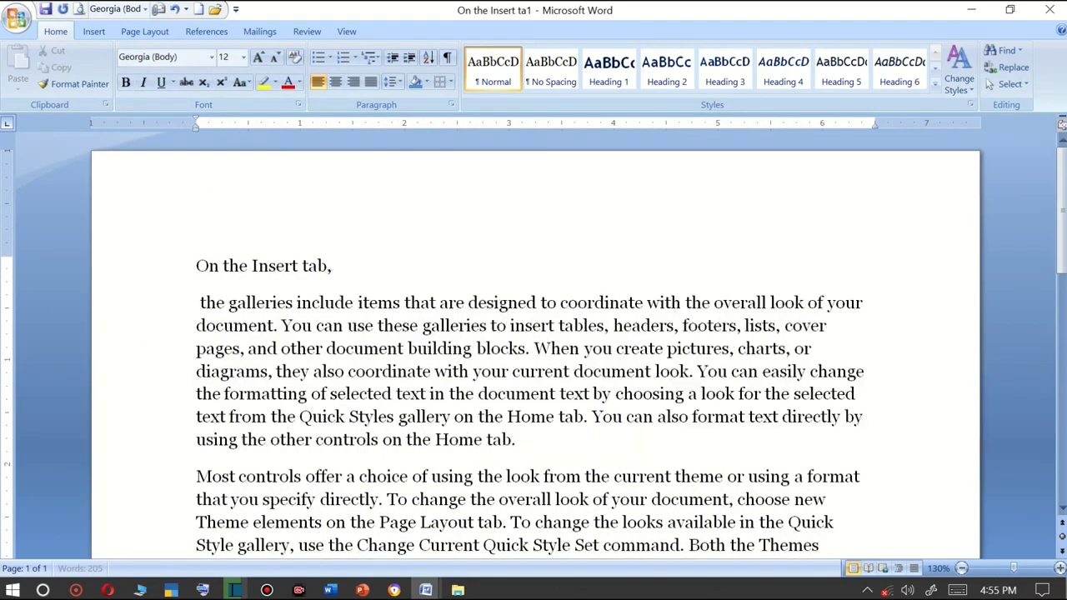
Make the "On the Insert tab," line bold, italic and underlined.
left_click_drag(340, 265, 209, 250)
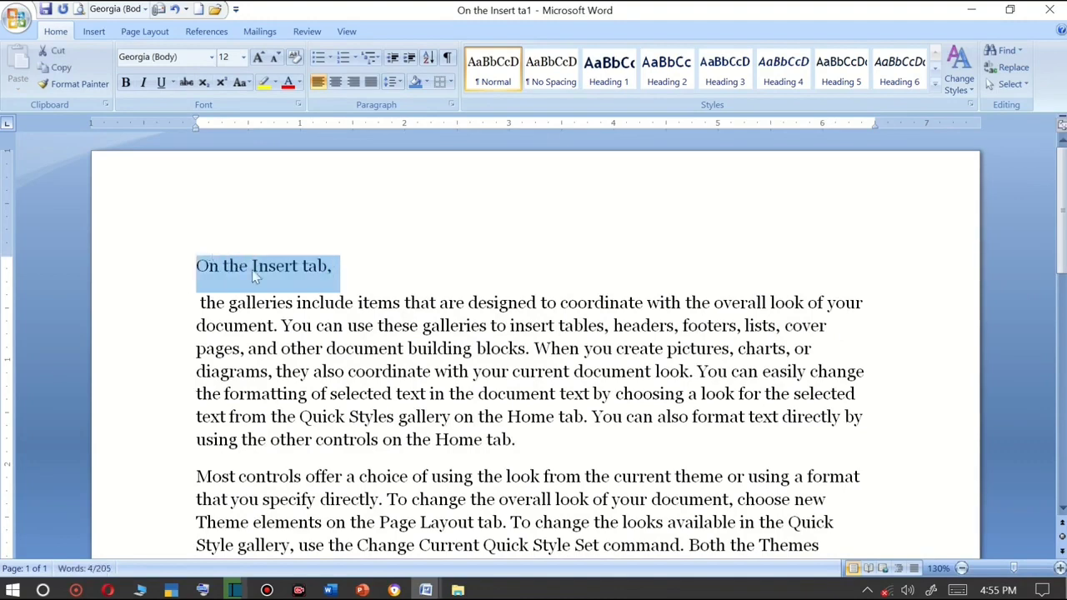
left_click(125, 83)
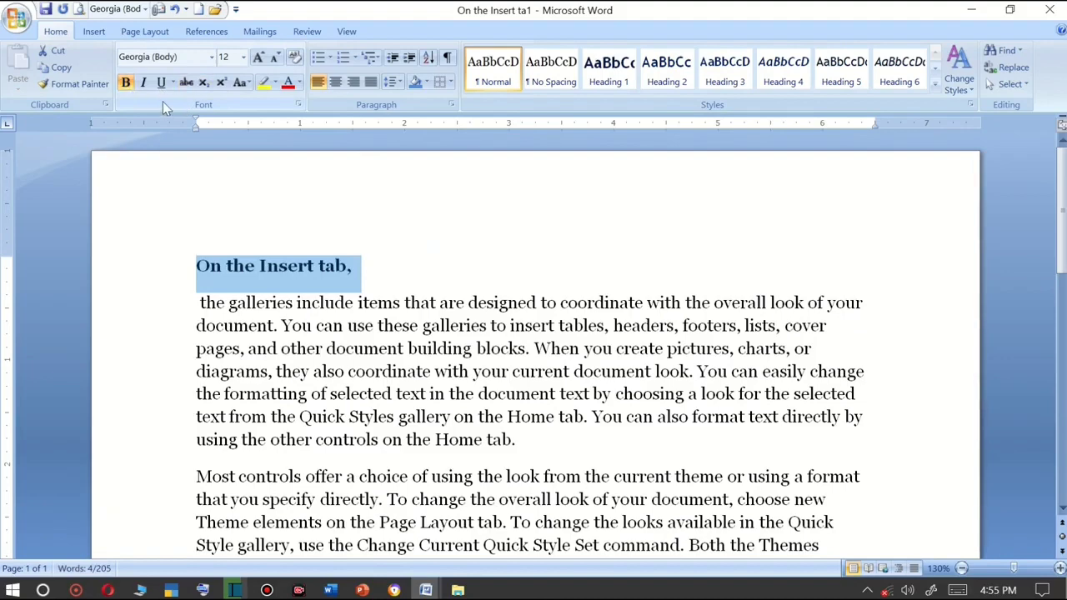
left_click(141, 89)
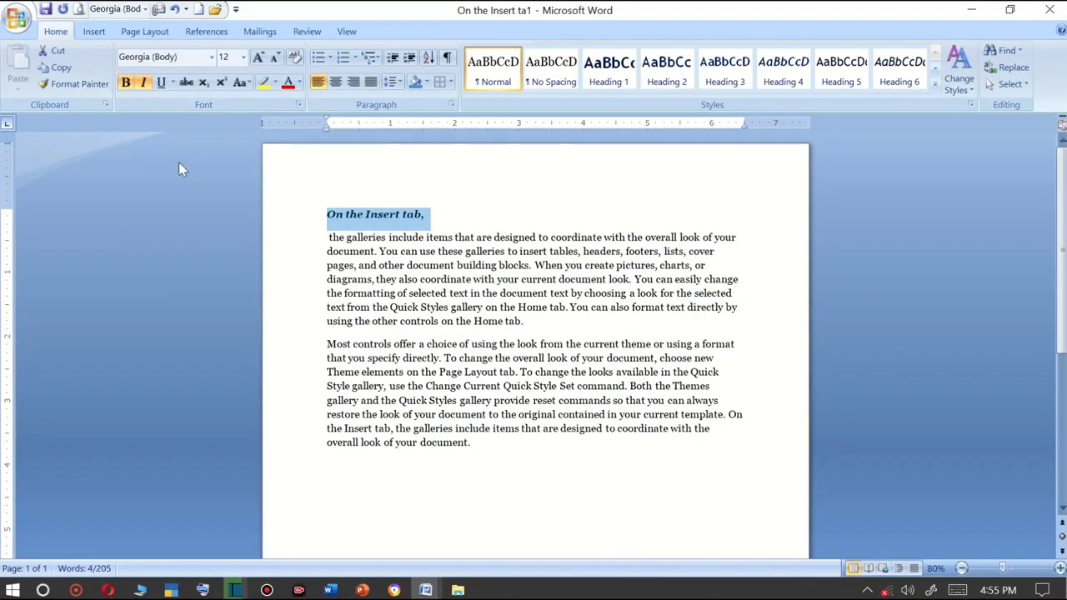
scroll(422, 293, "up", 7, "ctrl")
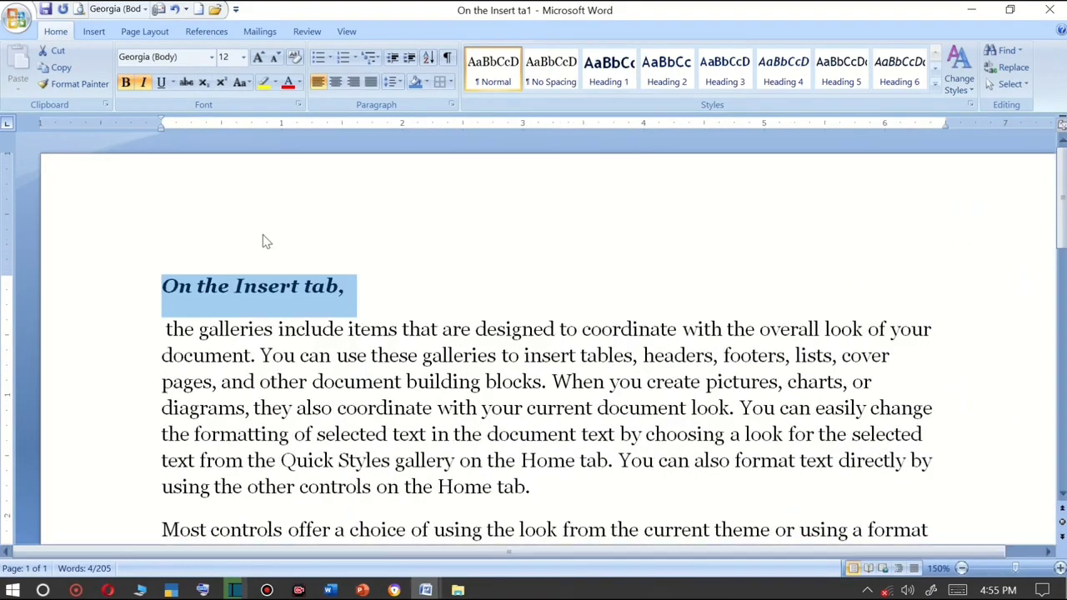
left_click(162, 83)
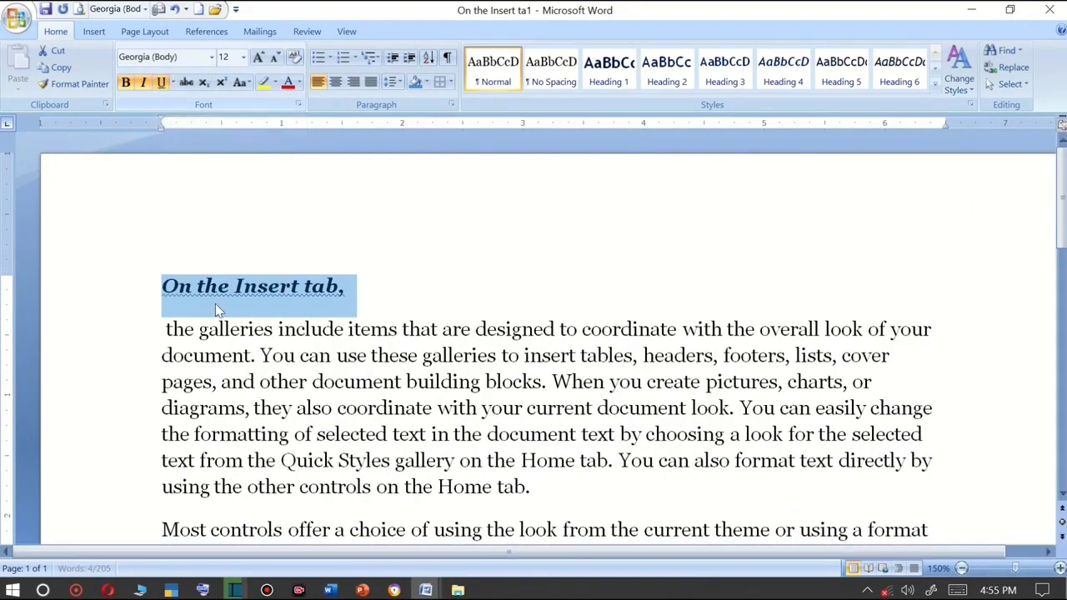
Enlarge the "On the Insert tab," heading to 36 pt.
left_click(258, 56)
left_click(258, 57)
left_click(258, 56)
left_click(258, 57)
left_click(259, 57)
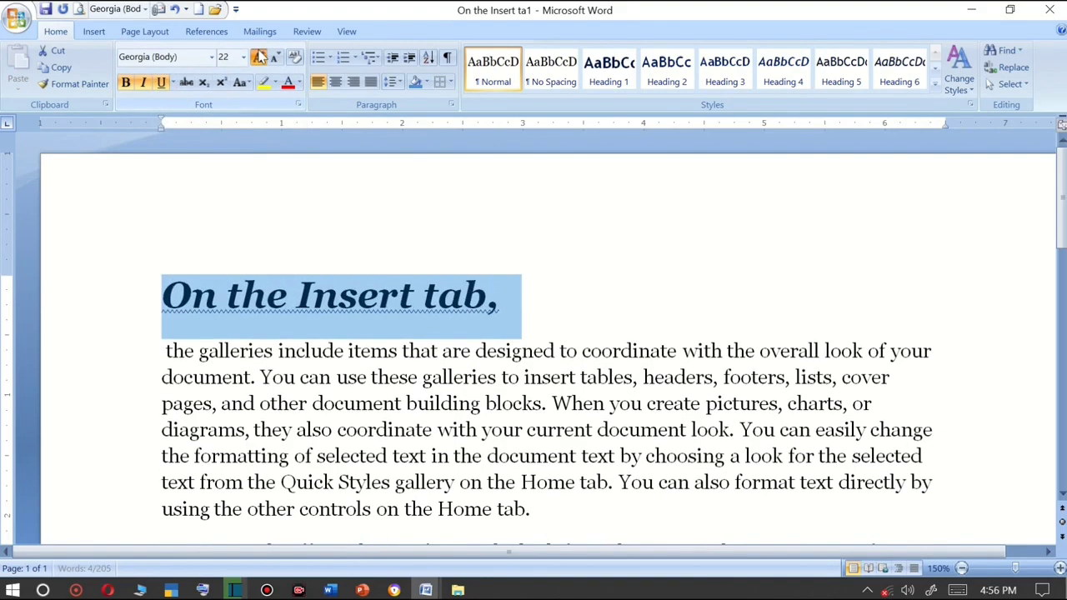
left_click(259, 57)
left_click(258, 57)
left_click(259, 56)
left_click(259, 57)
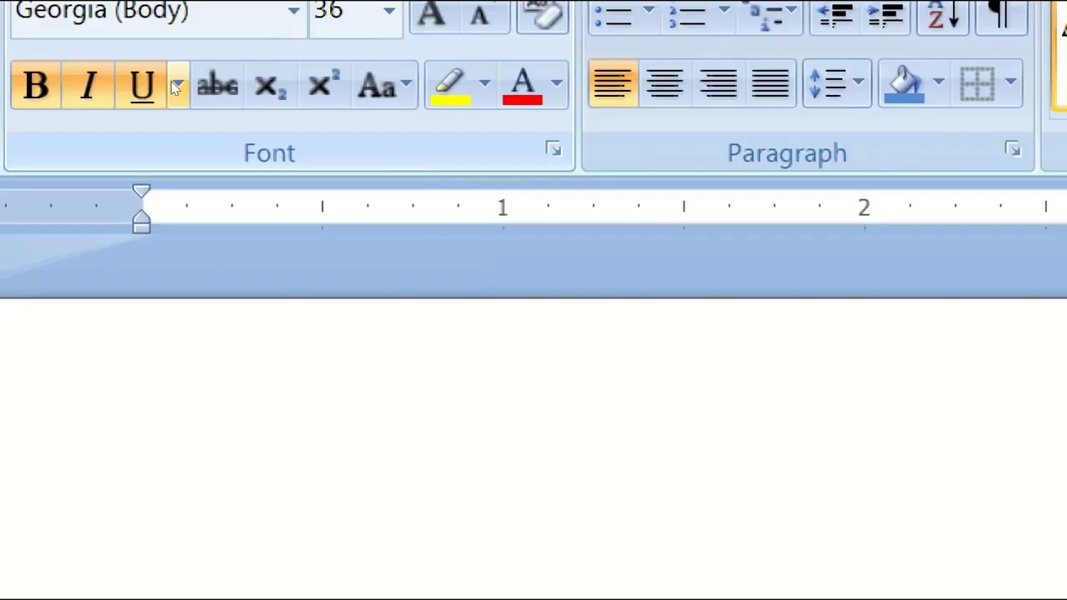
Change the heading's underline to a thick line style.
left_click(177, 86)
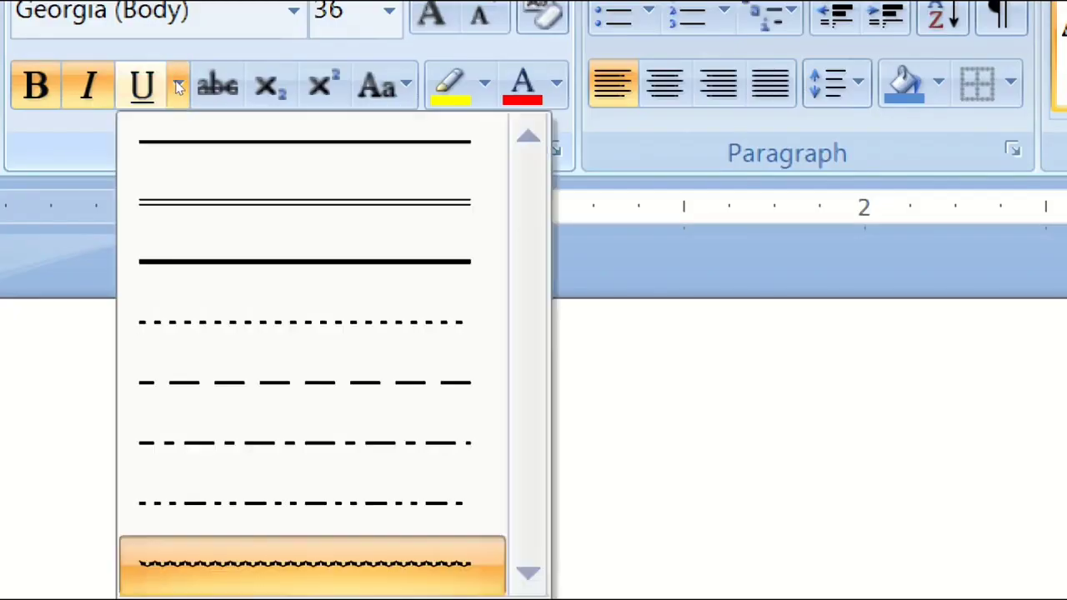
left_click(219, 125)
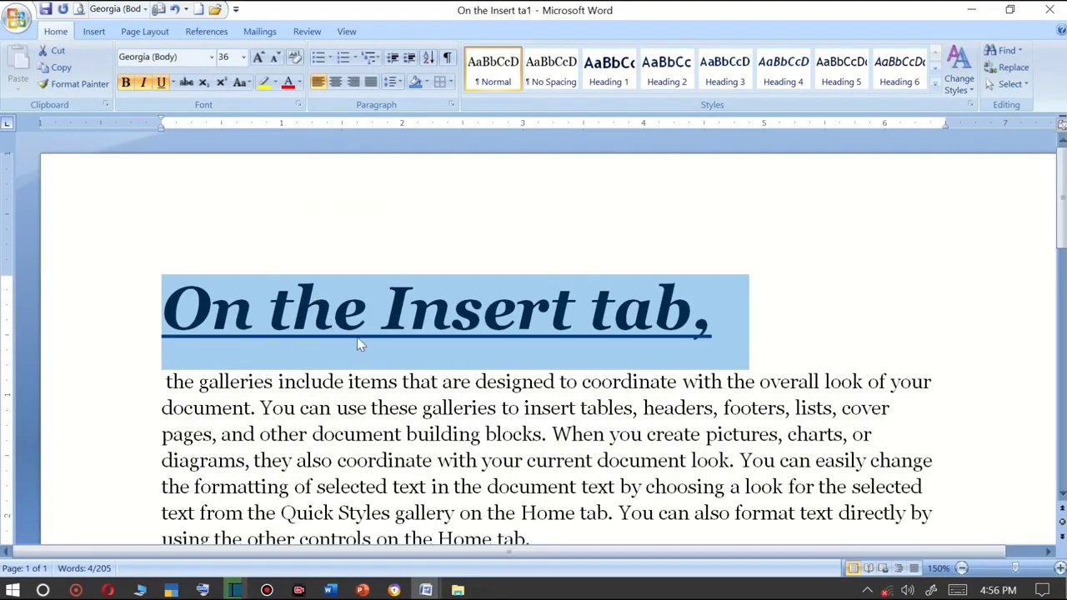
Reselect the heading line and set its underline colour to red.
left_click(258, 315)
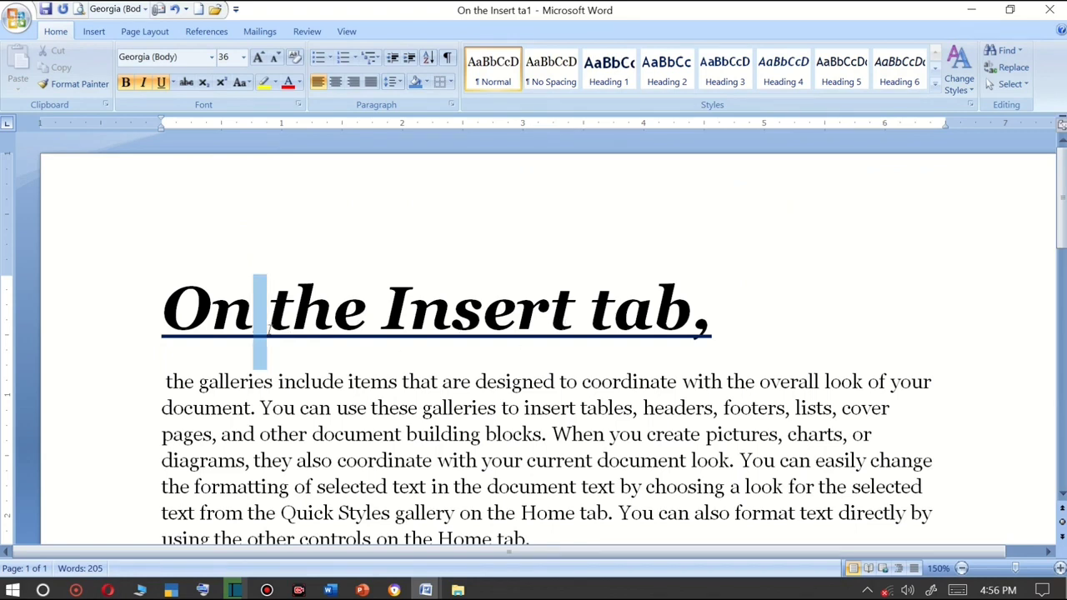
left_click_drag(254, 327, 268, 329)
key("shift+End")
triple_click(186, 324)
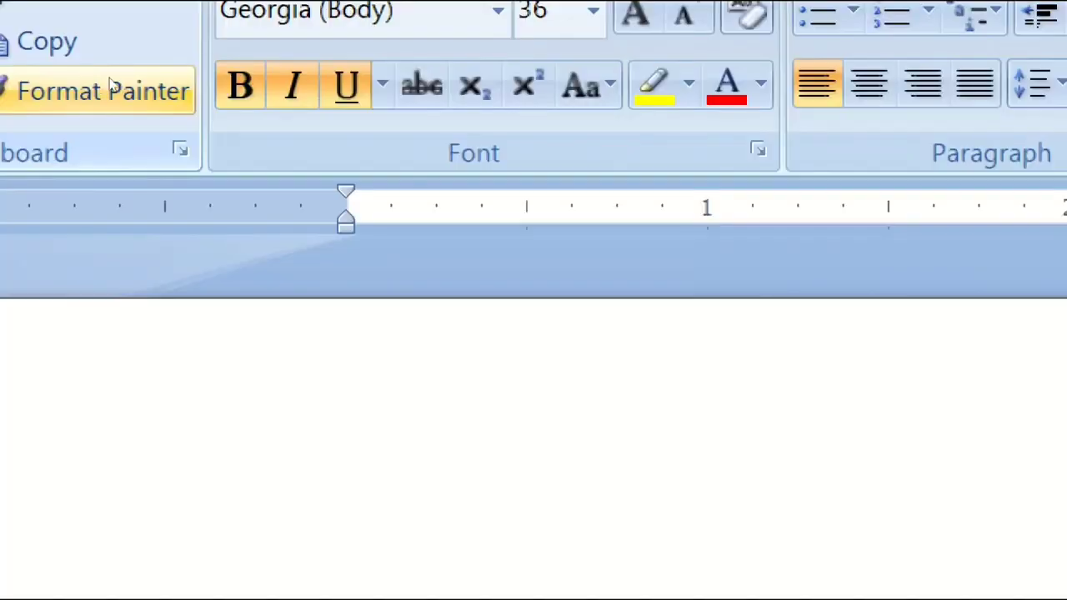
left_click(383, 84)
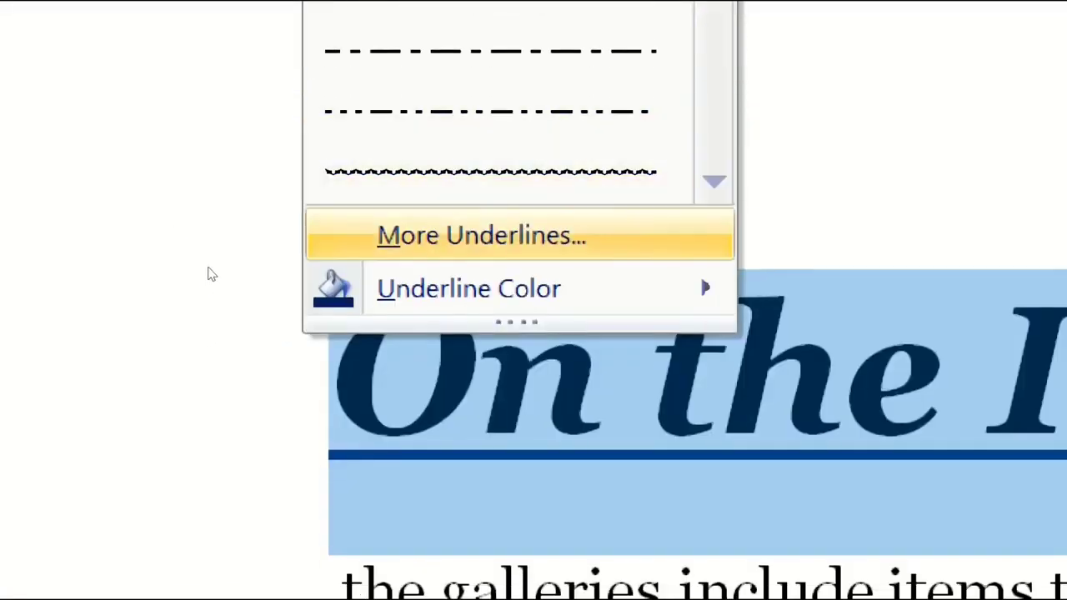
mouse_move(185, 293)
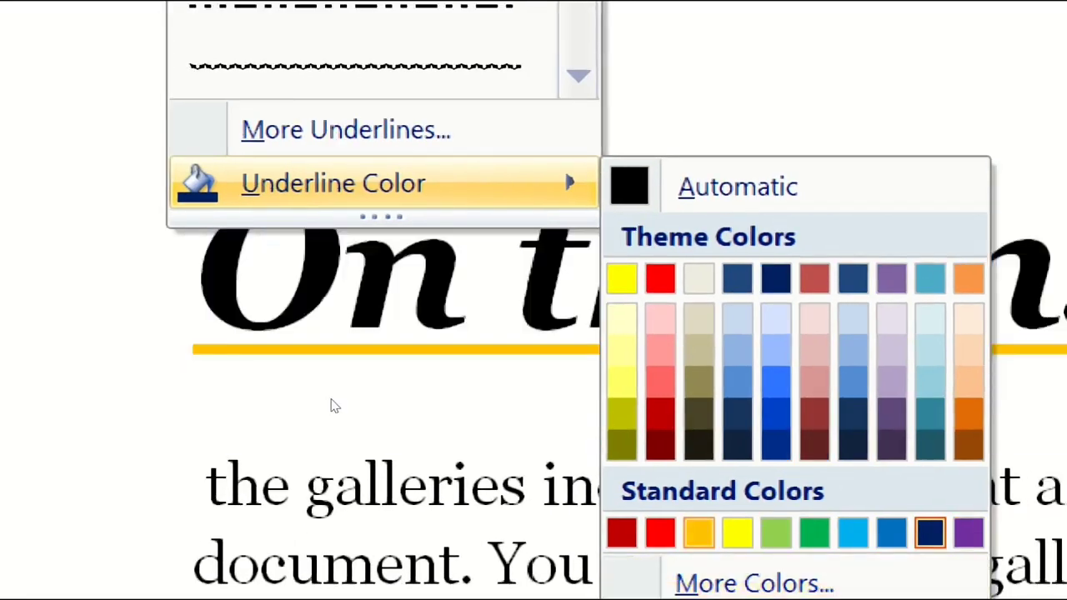
left_click(649, 542)
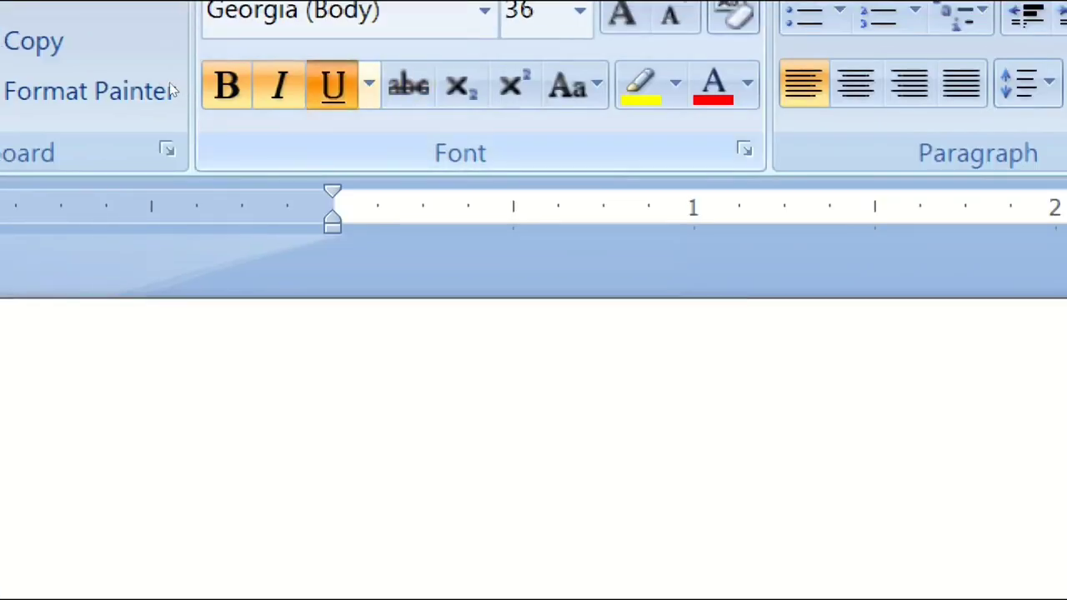
Open More Underlines in the Font dialog and set the underline style to Words only.
left_click(369, 84)
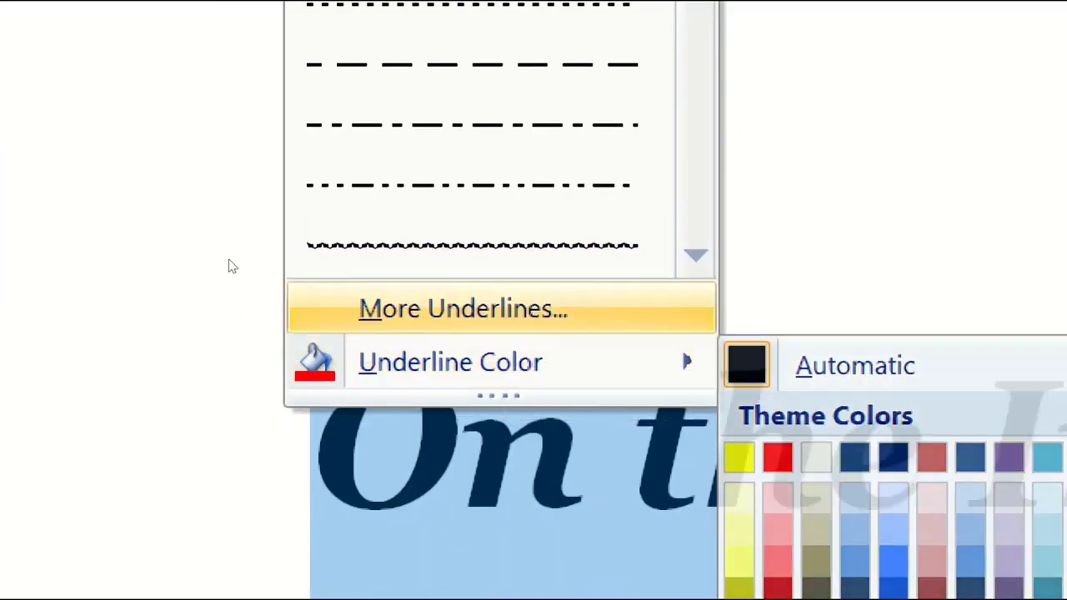
left_click(464, 310)
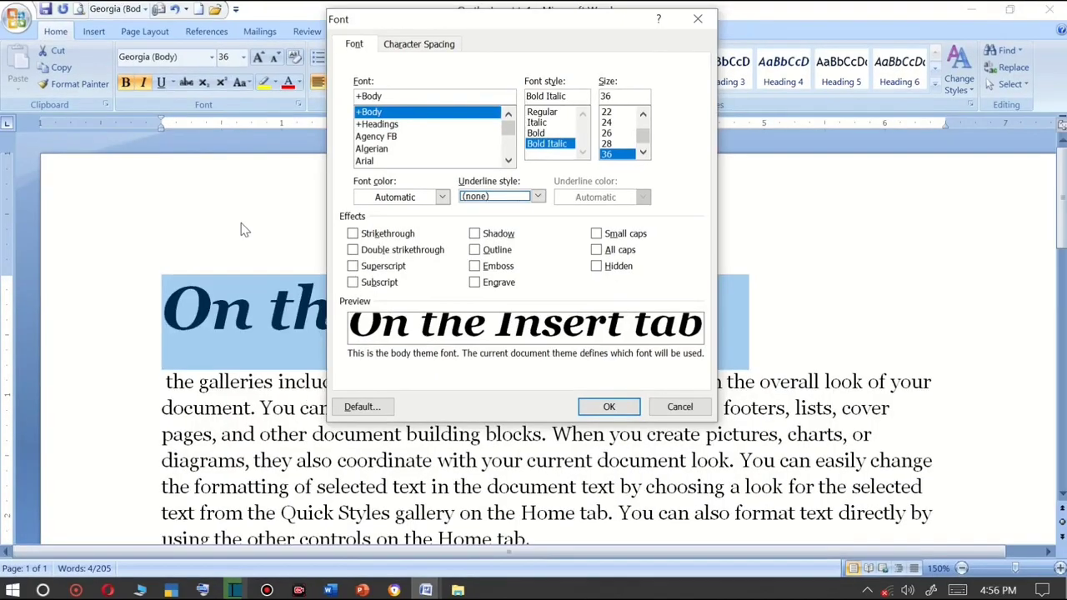
left_click(354, 47)
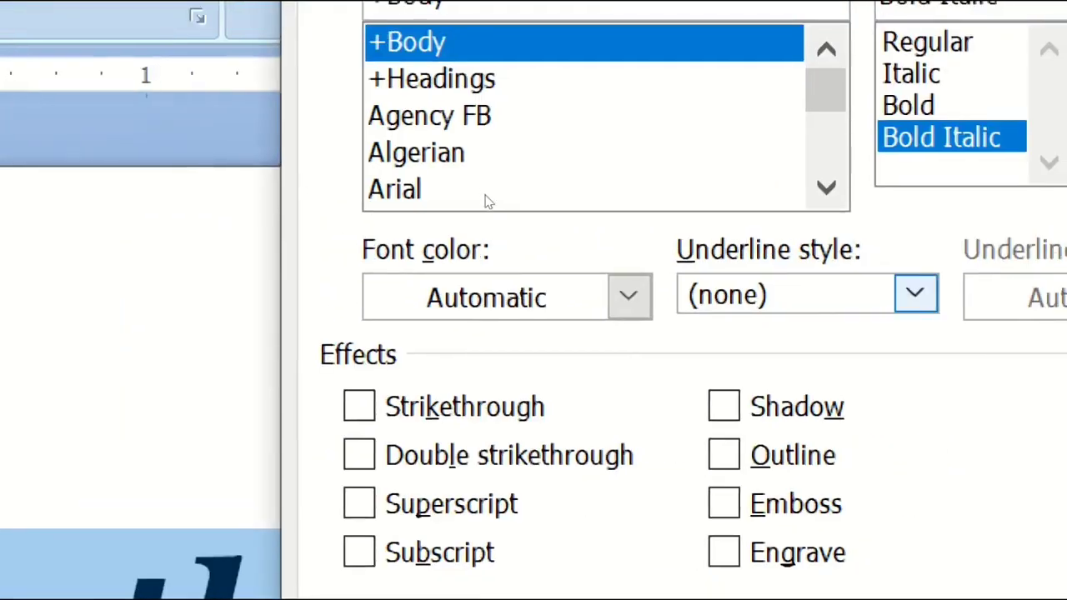
left_click(915, 293)
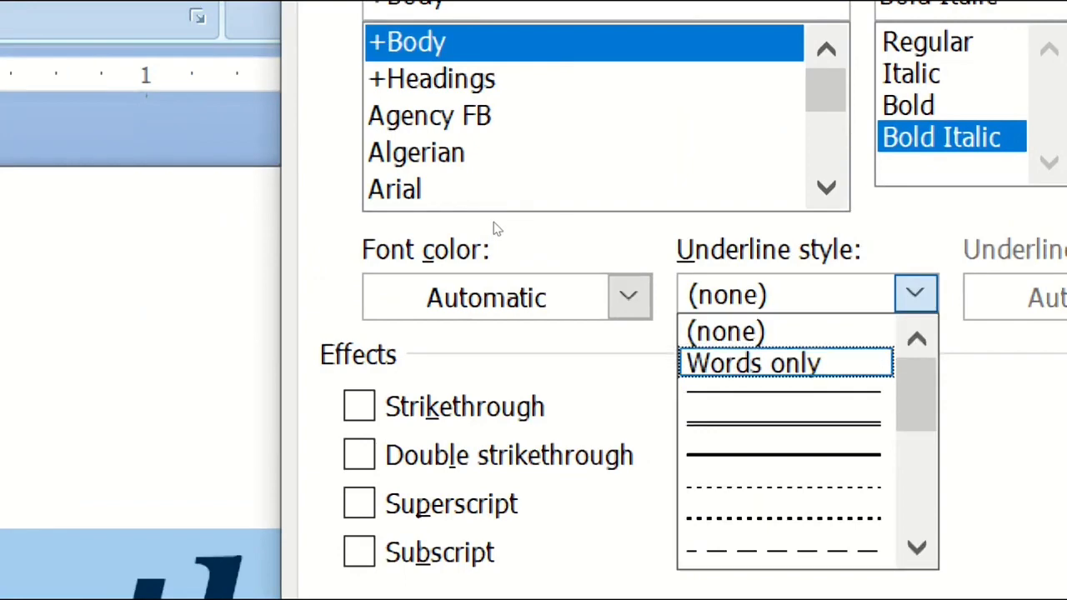
key("Return")
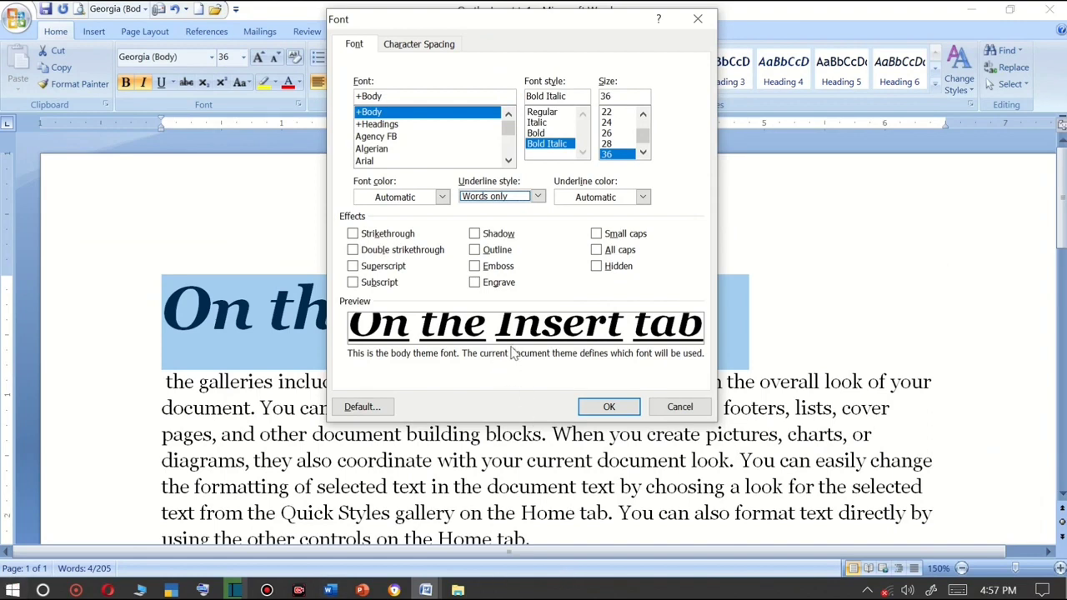
Try several other underline styles, choose a thick line and apply the Font dialog.
left_click(538, 196)
left_click(504, 233)
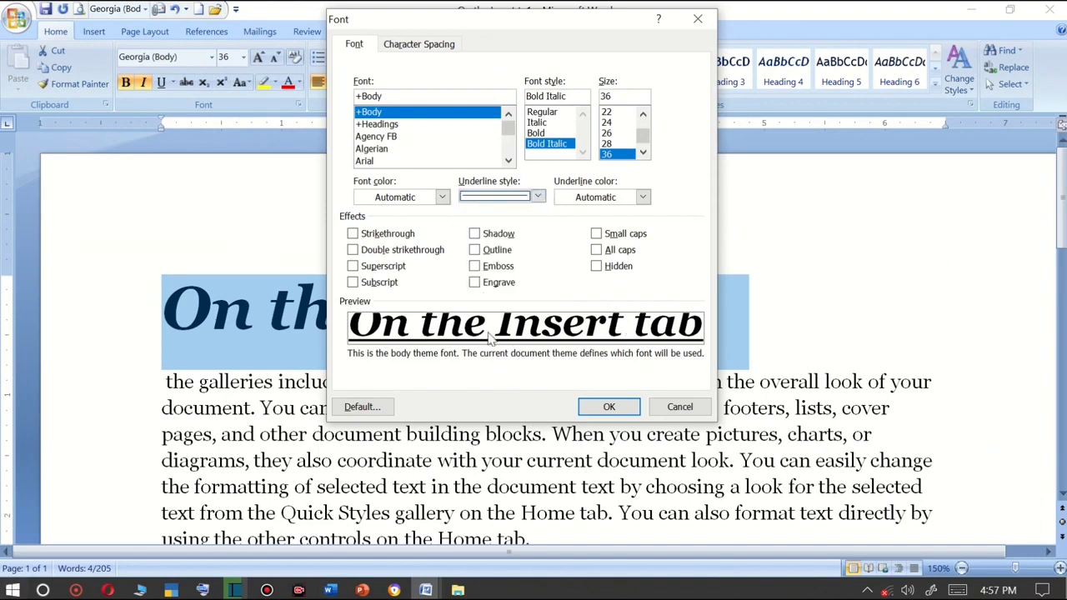
left_click(538, 196)
left_click(493, 248)
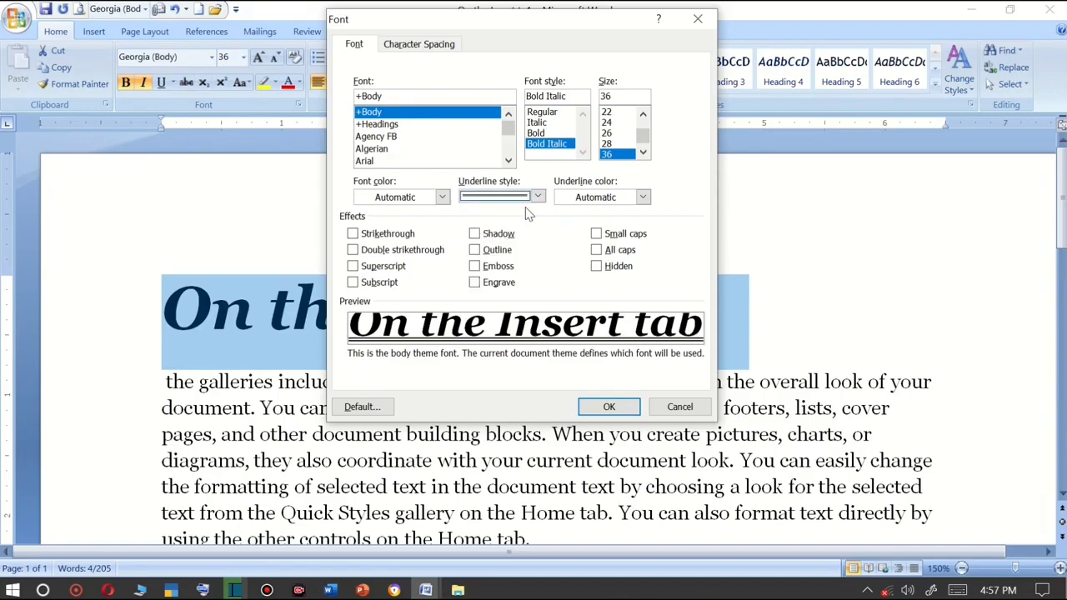
left_click(538, 195)
left_click(508, 265)
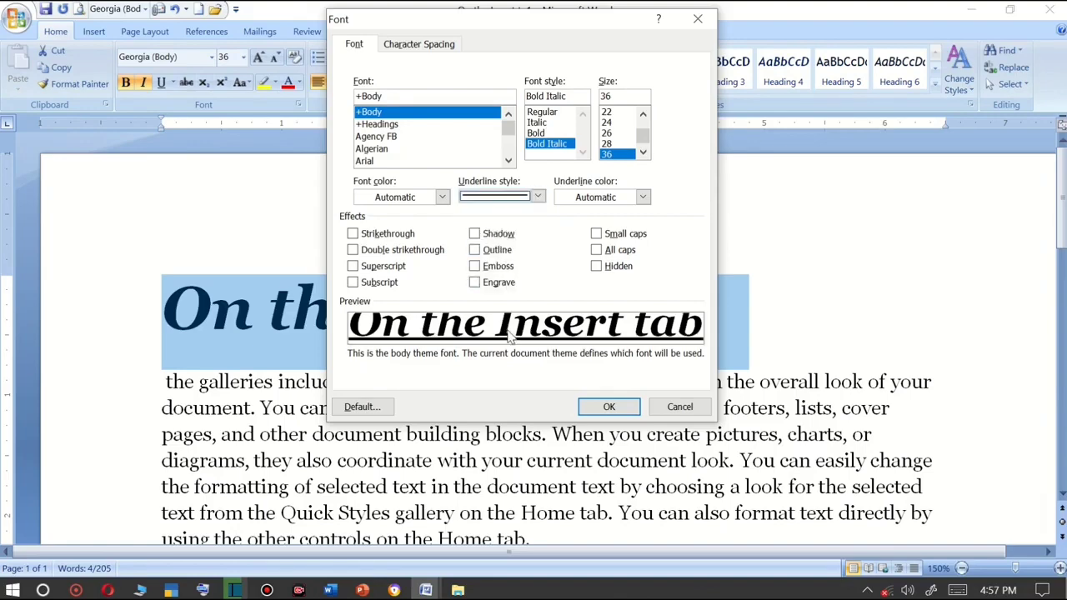
left_click(586, 410)
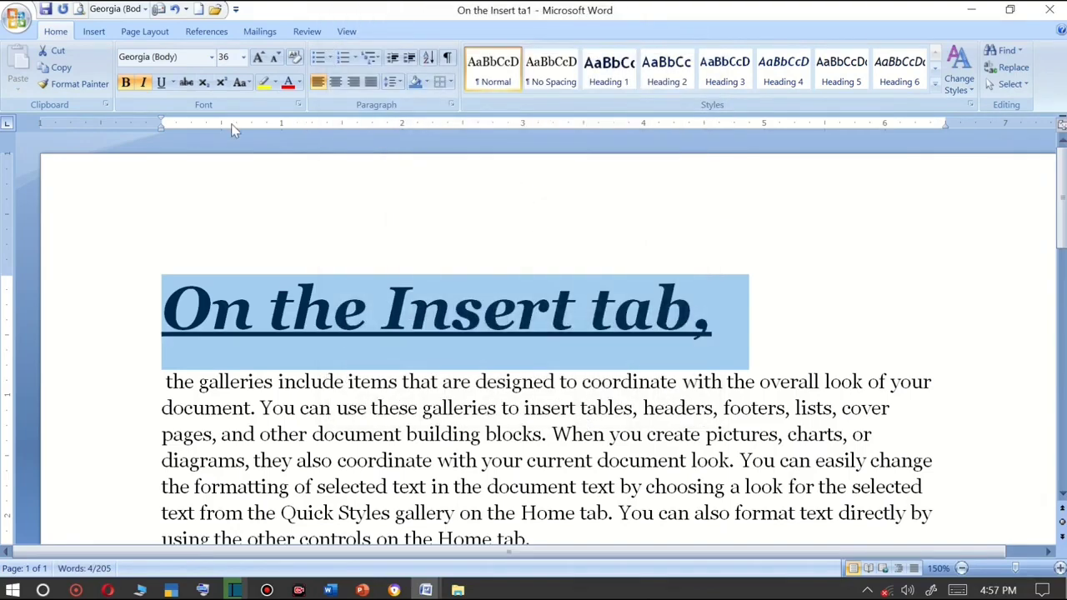
Set the heading's underline style to Words only in the Font dialog.
left_click(172, 84)
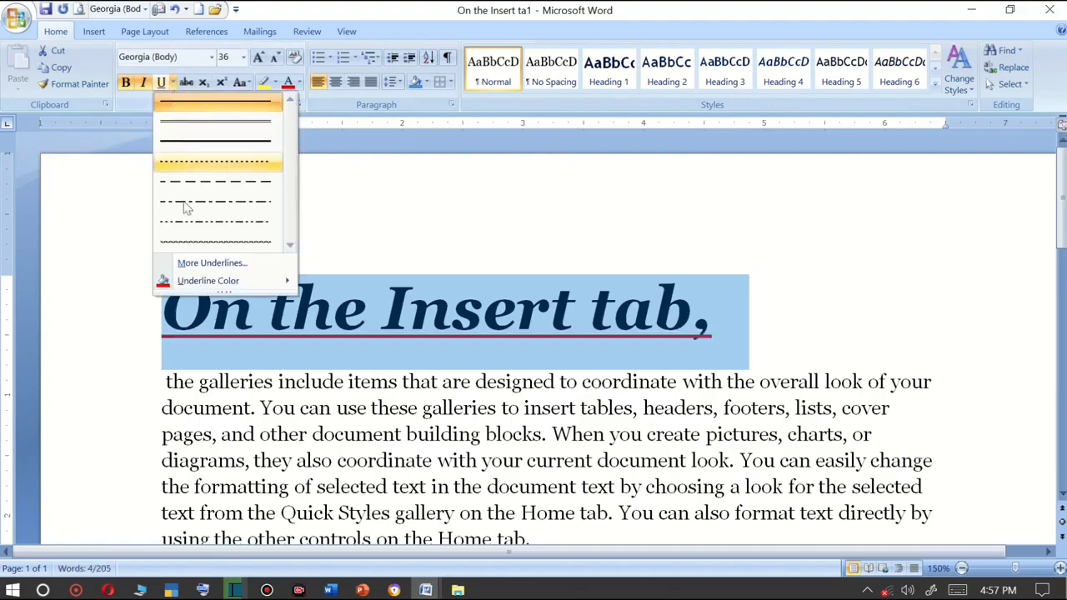
left_click(211, 263)
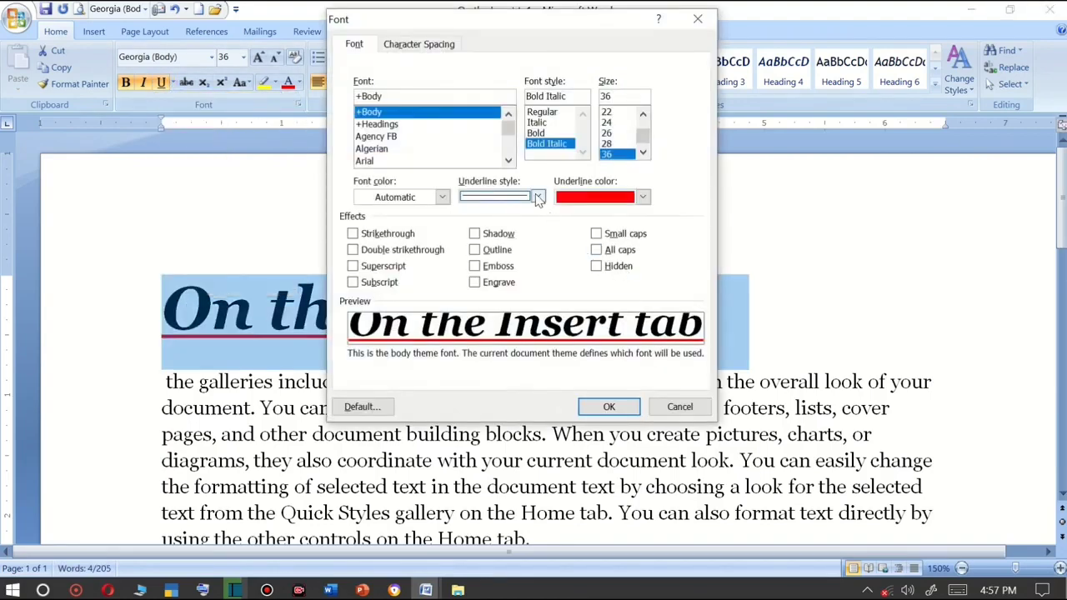
left_click(538, 197)
left_click(498, 218)
left_click(607, 406)
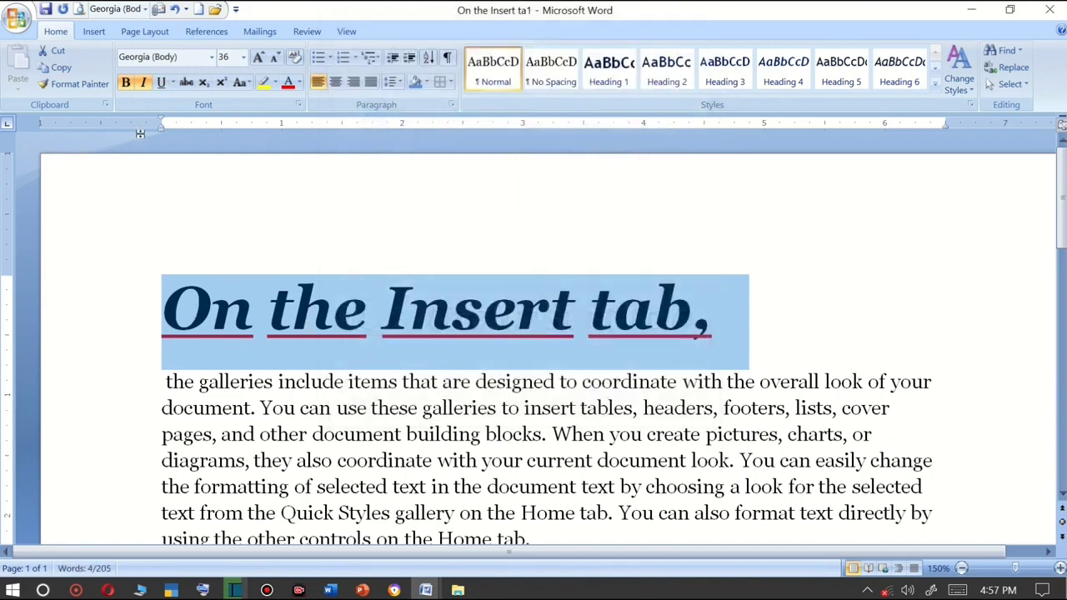
Split the first body paragraph so "the galleries" stands on its own line.
left_click(202, 347)
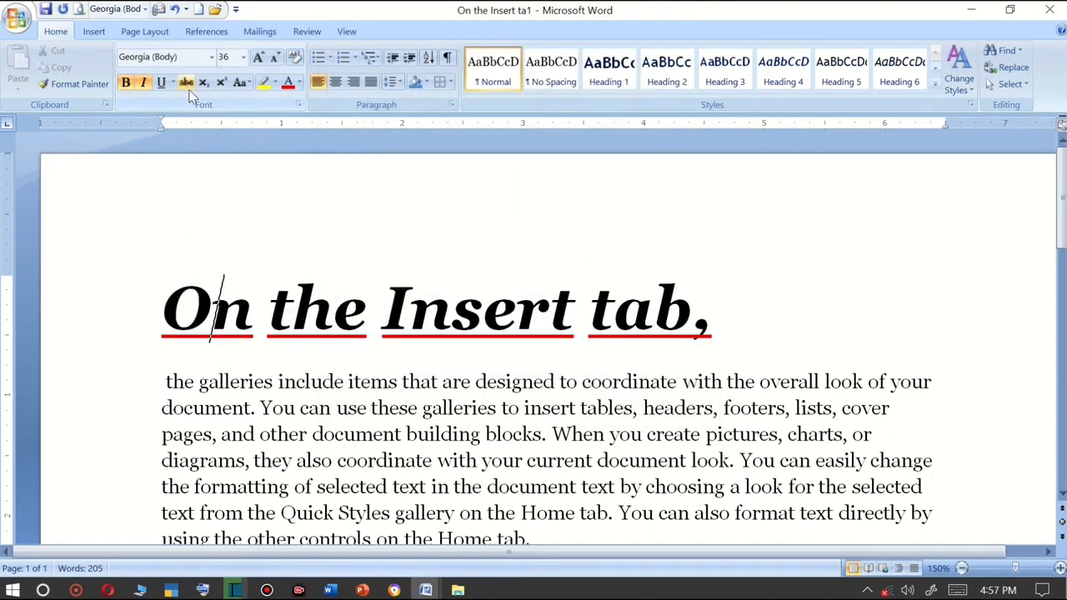
left_click(274, 382)
key("Return")
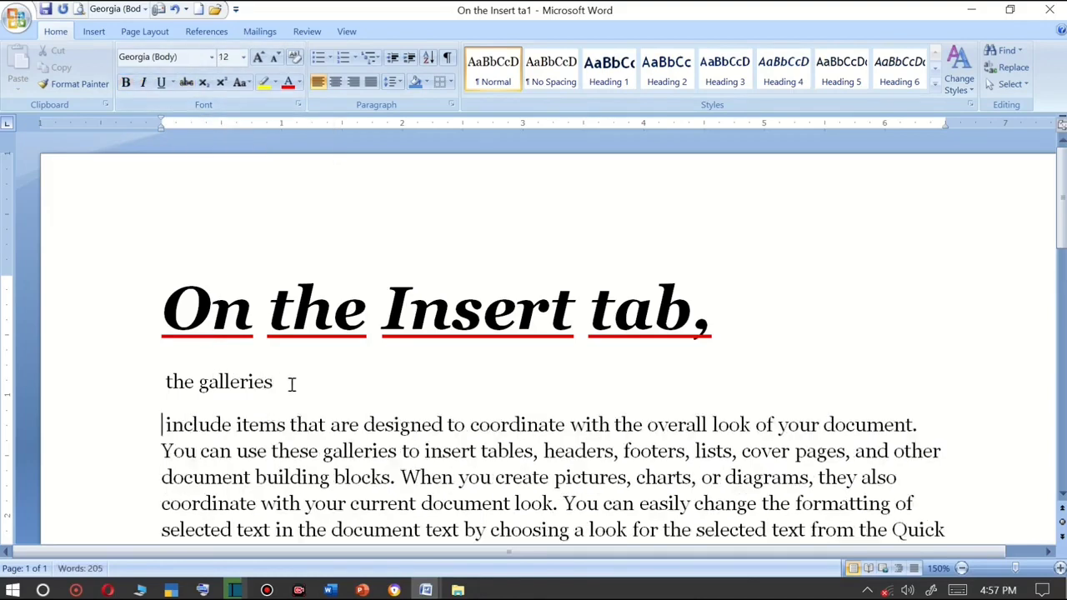
Apply strikethrough to the words "the galleries".
left_click_drag(291, 381, 147, 372)
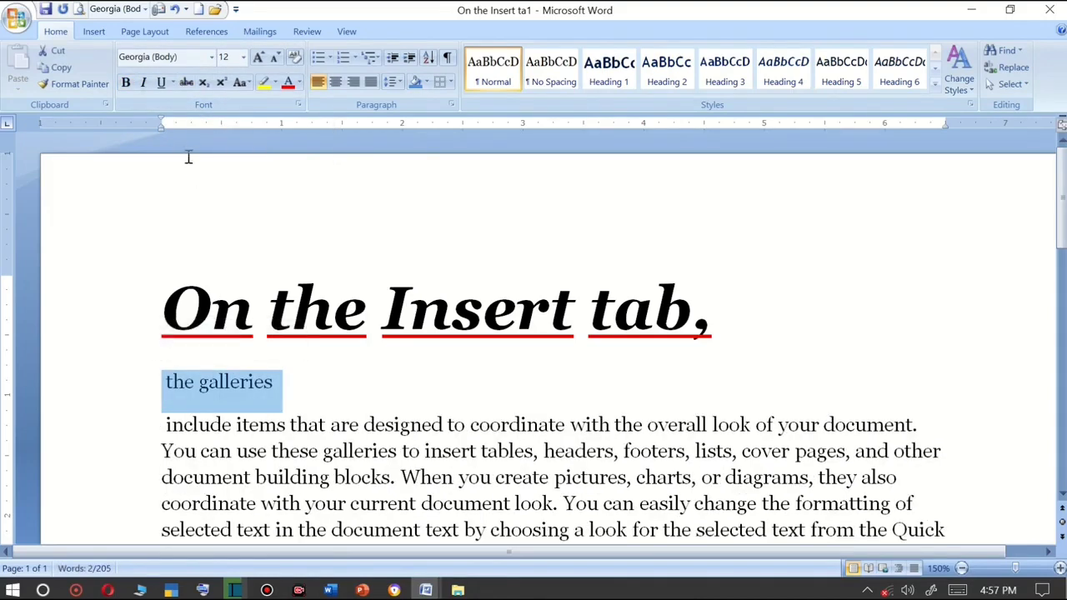
left_click(187, 85)
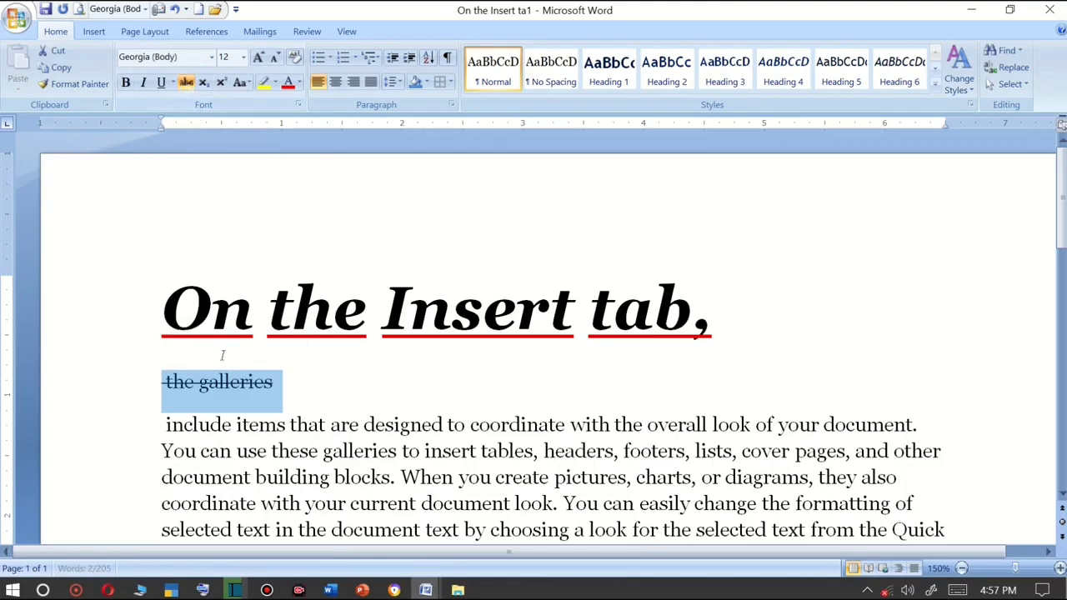
scroll(225, 363, "up", 1)
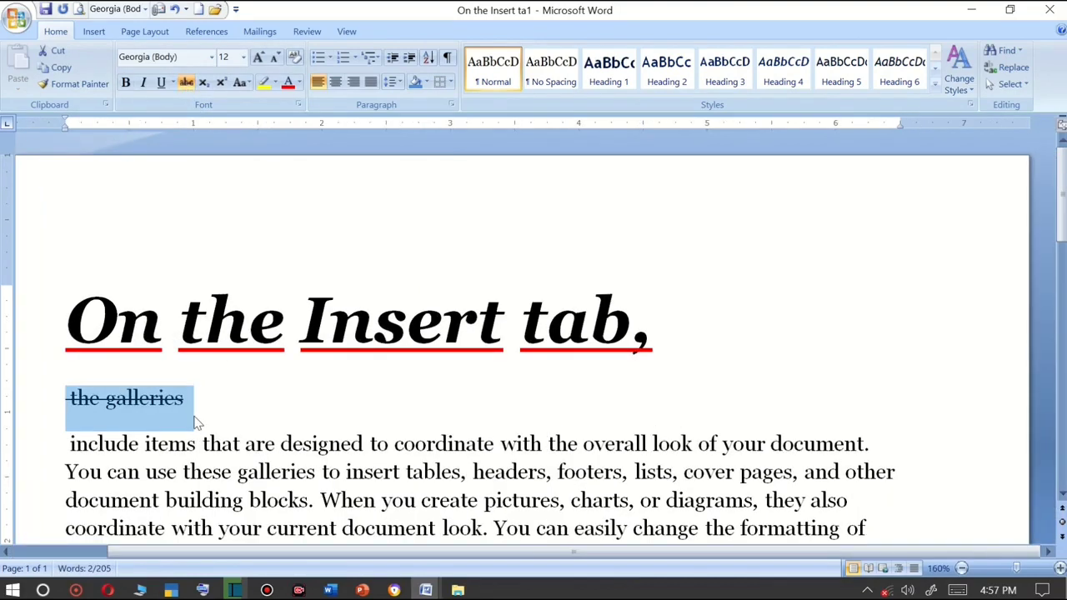
scroll(185, 437, "left", 3)
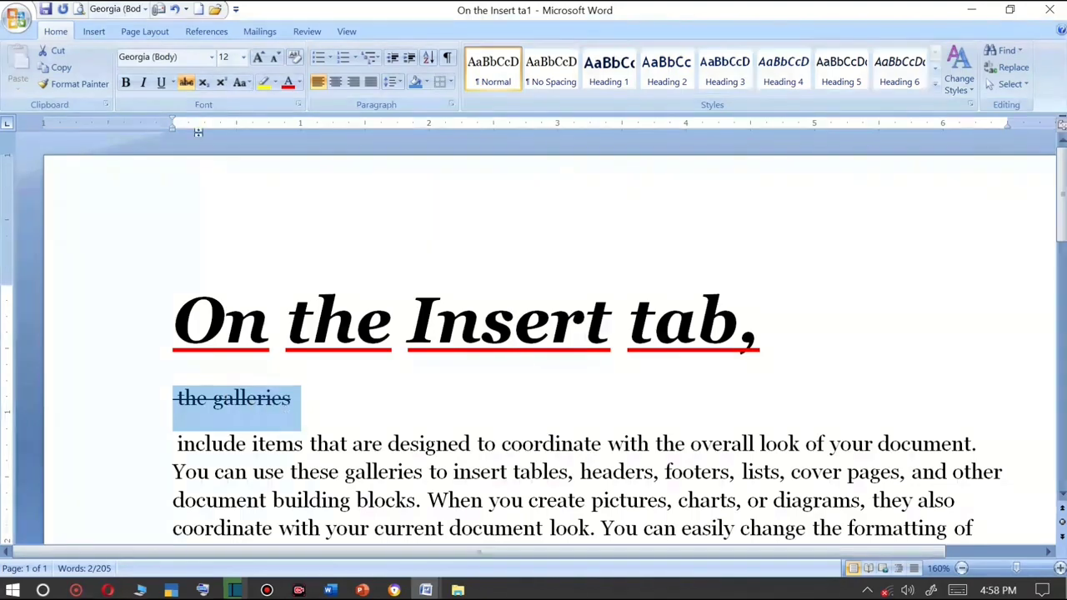
Replace the strikethrough on "the galleries" with double strikethrough in the Font dialog.
left_click(172, 84)
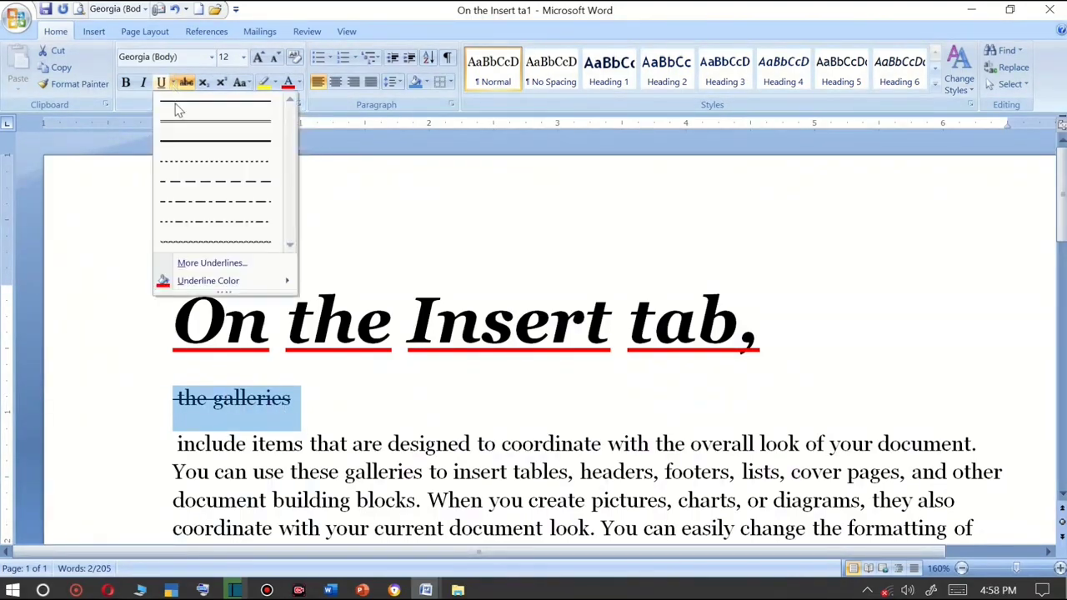
left_click(224, 262)
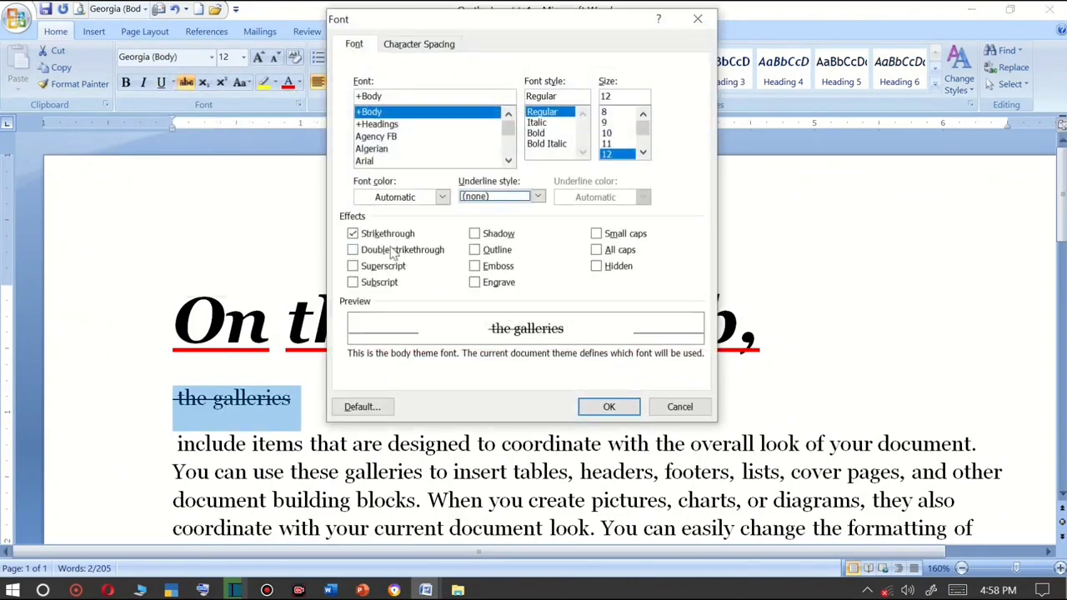
left_click(357, 251)
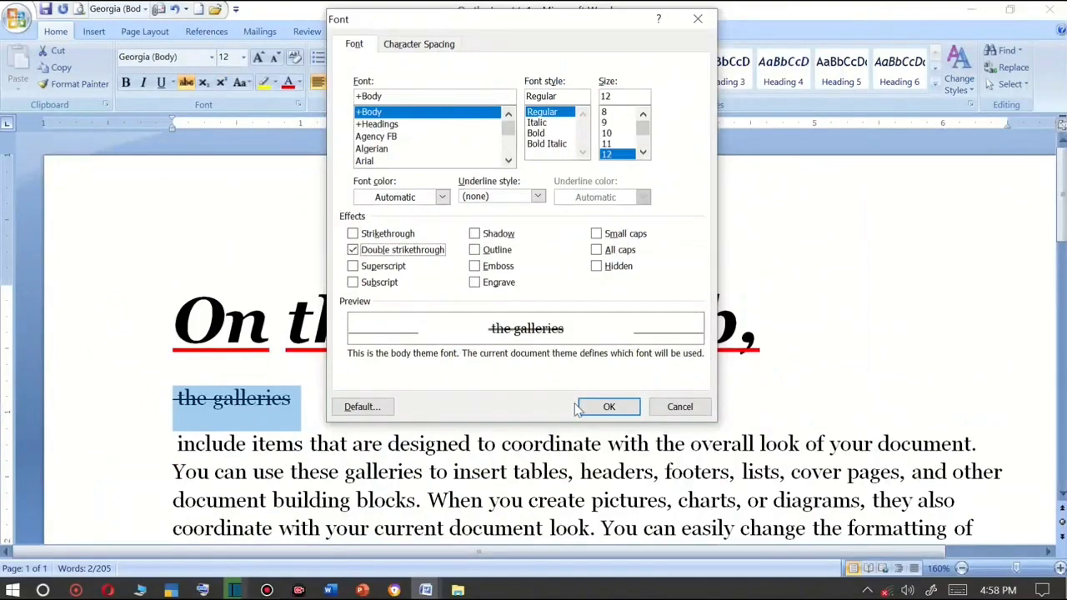
left_click(610, 407)
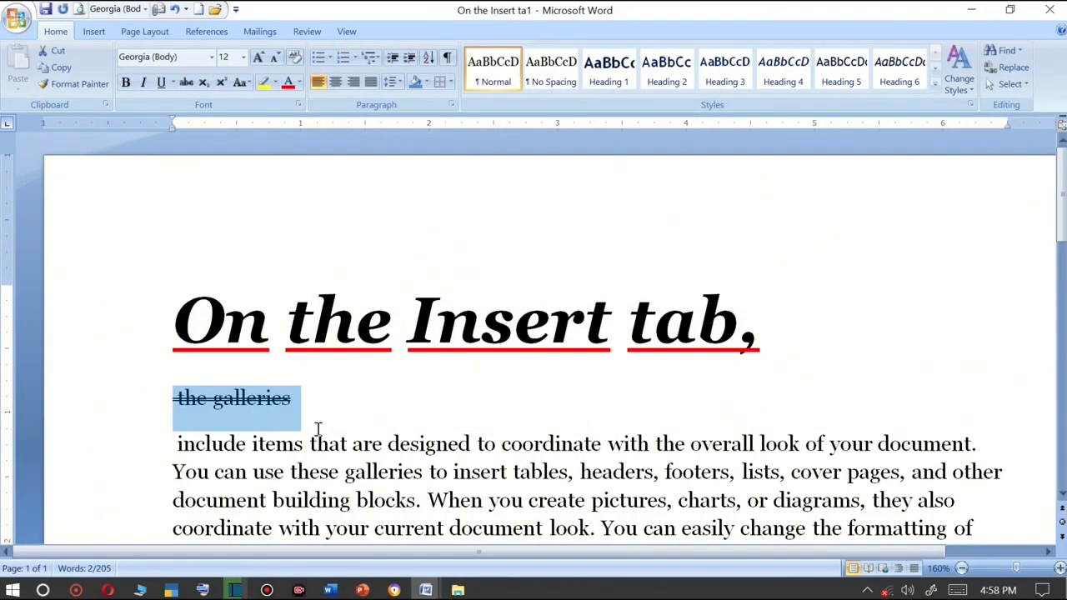
Insert an empty paragraph after the "the galleries" line.
scroll(317, 431, "down", 1)
left_click(308, 336)
key("Return")
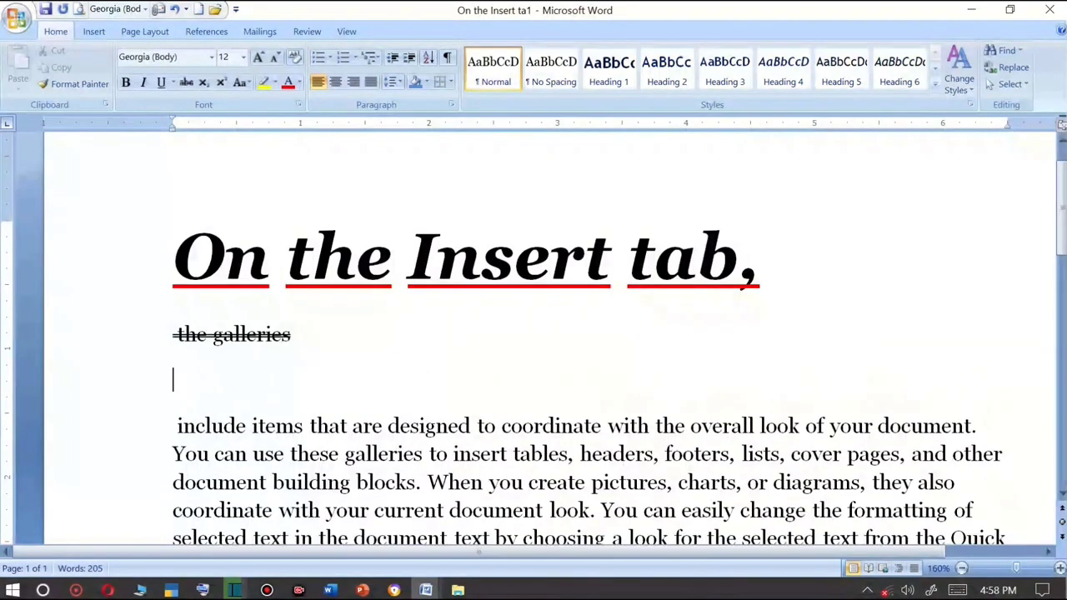
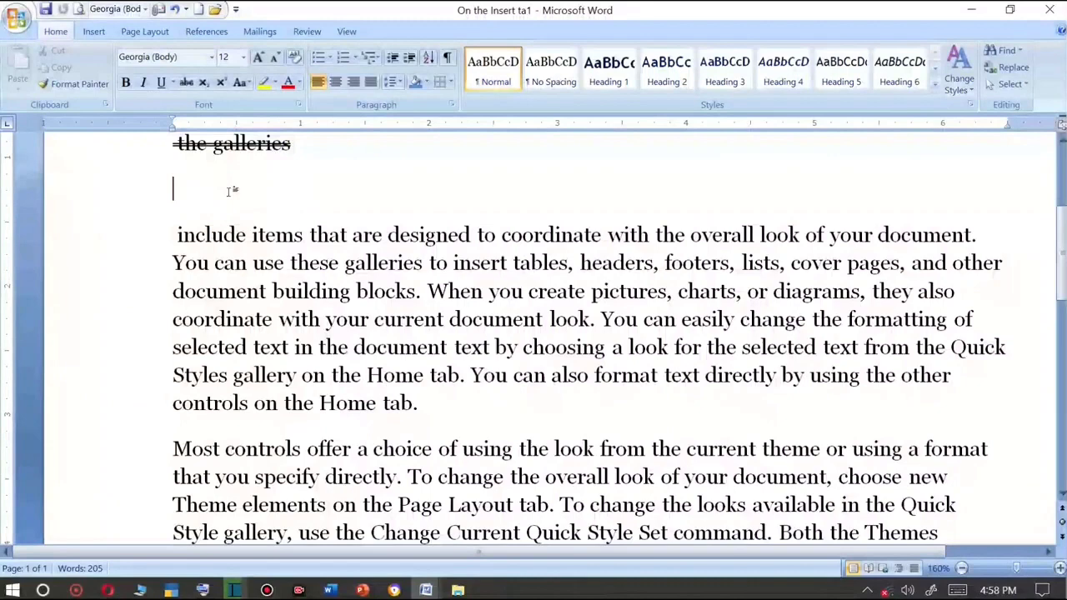
Start a new line below "the galleries" and type H2O.
scroll(220, 185, "up", 2)
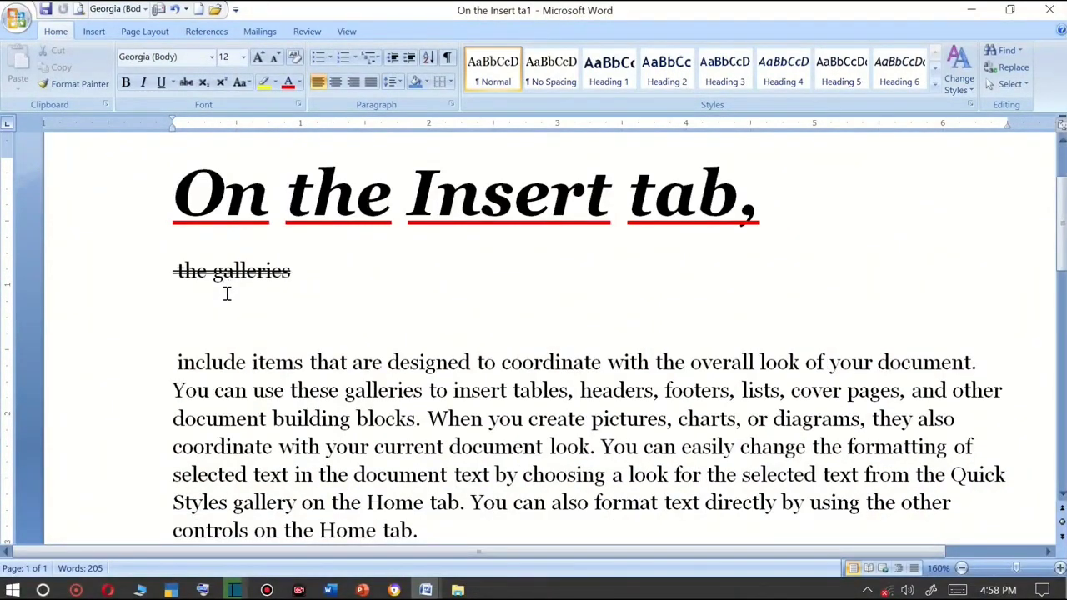
key("Return")
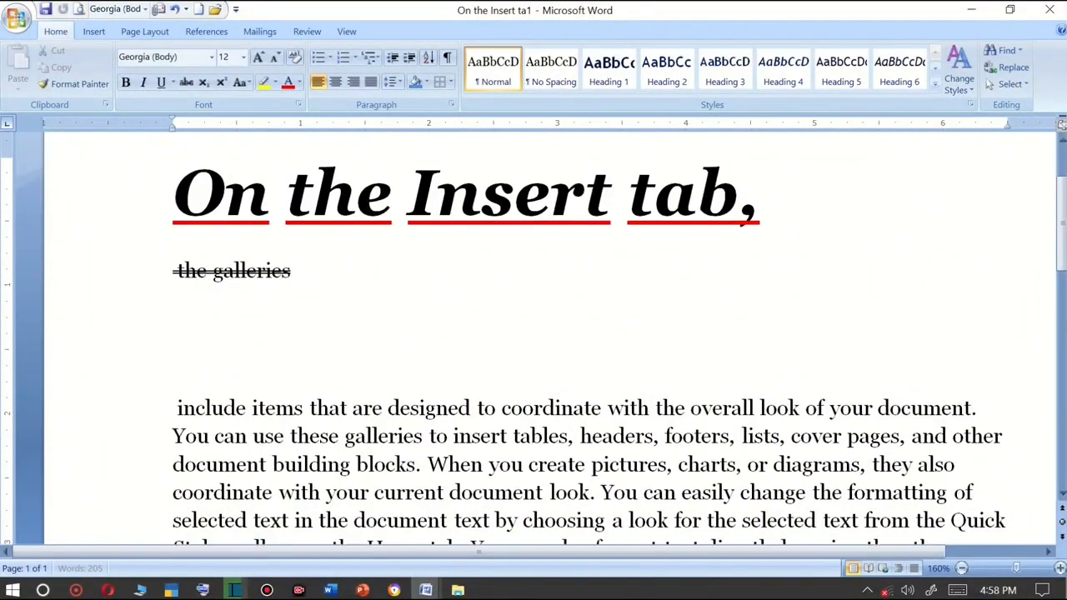
type("H2O")
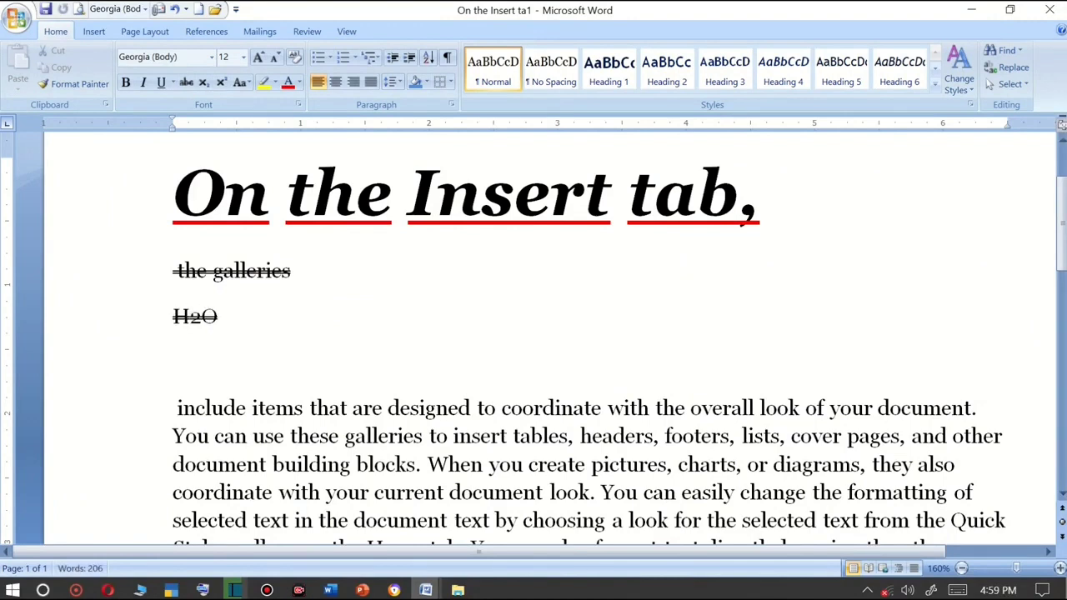
Remove the strikethrough from both "H2O" and "the galleries".
left_click_drag(219, 315, 170, 319)
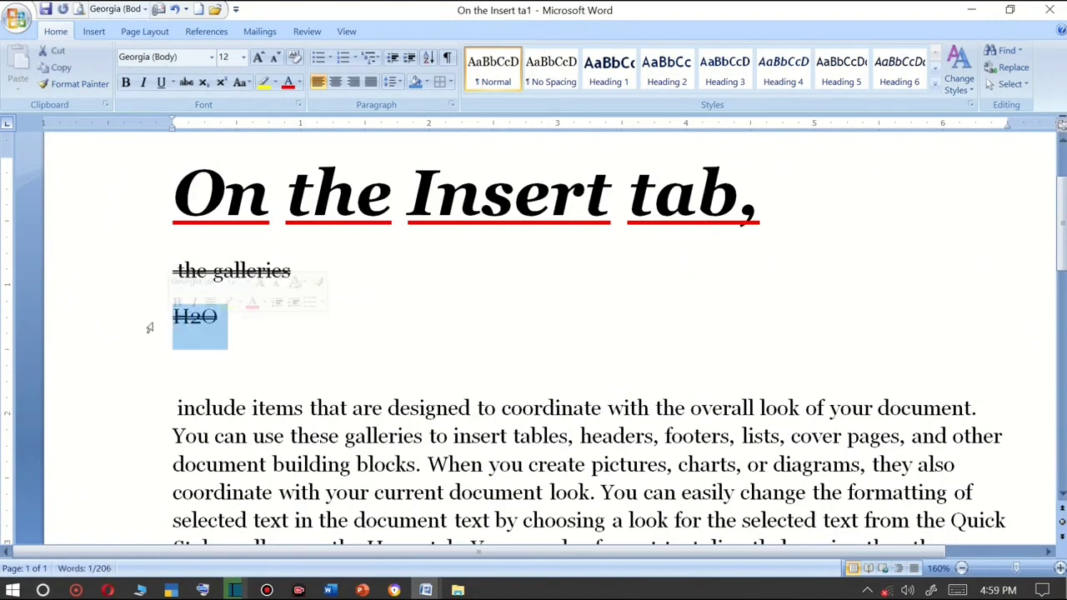
left_click(187, 89)
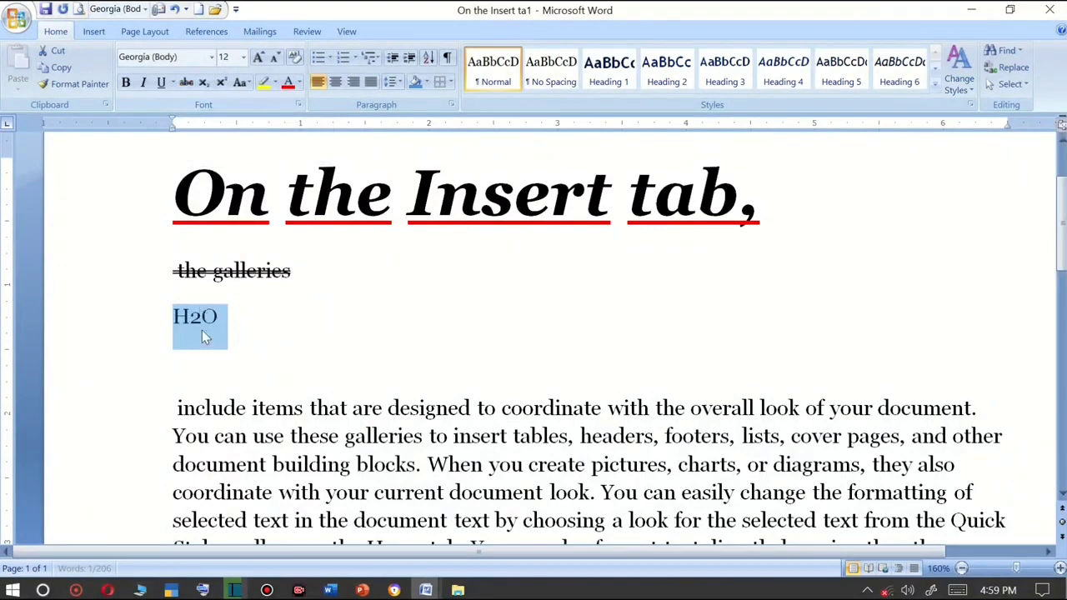
left_click_drag(292, 269, 166, 261)
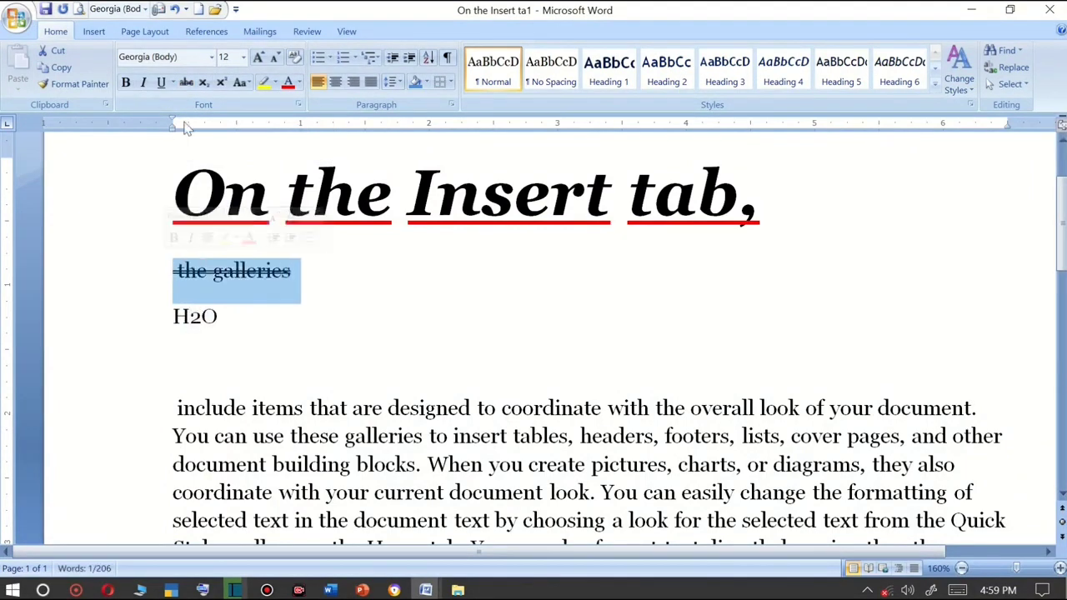
left_click(188, 84)
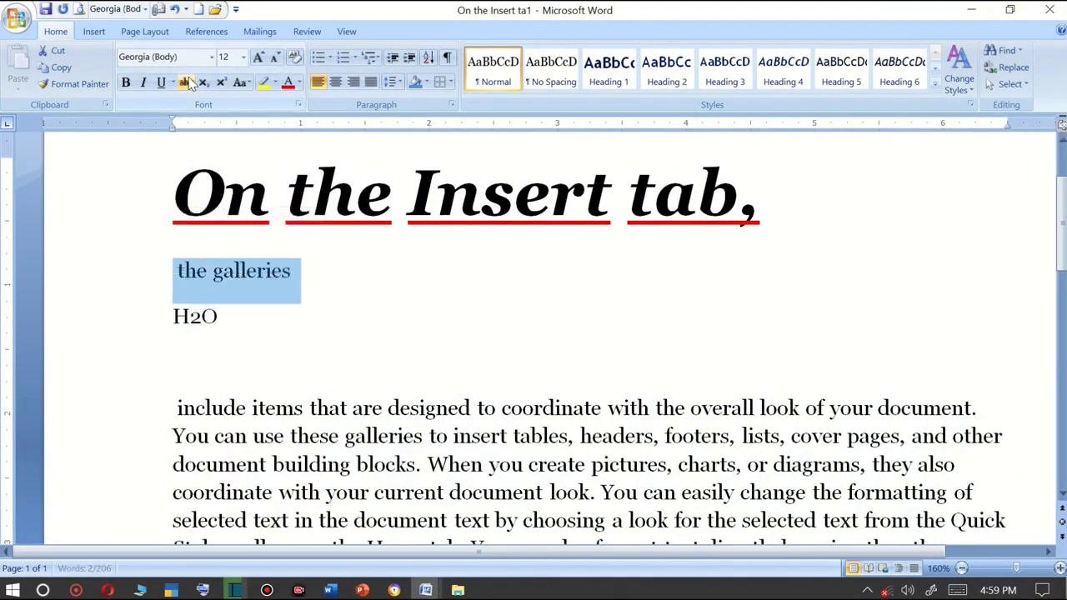
Make the 2 in "H2O" subscript.
left_click(202, 317)
left_click_drag(202, 317, 191, 322)
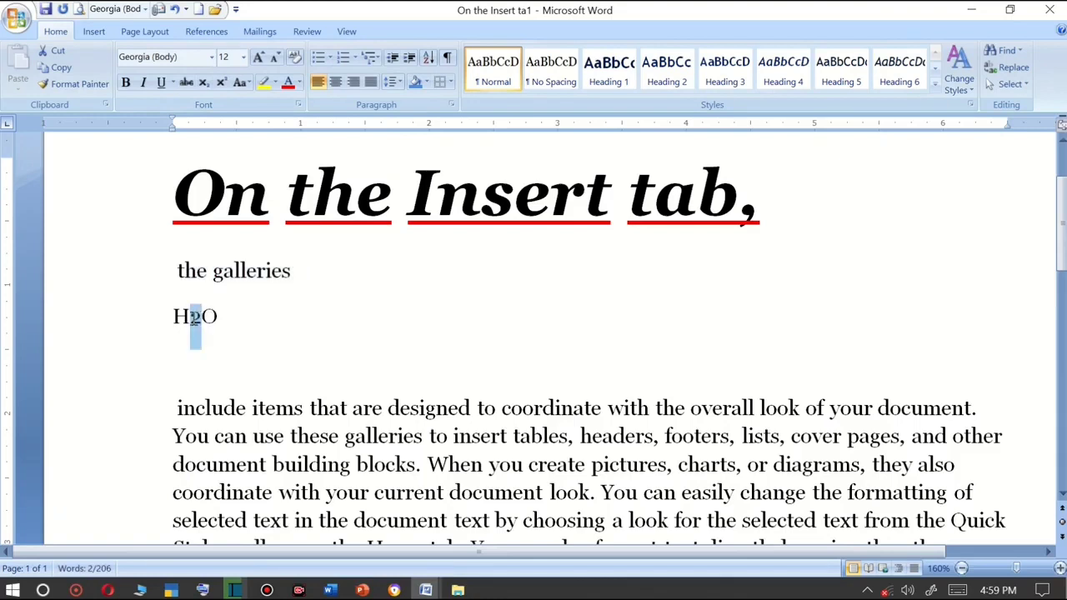
left_click(194, 326)
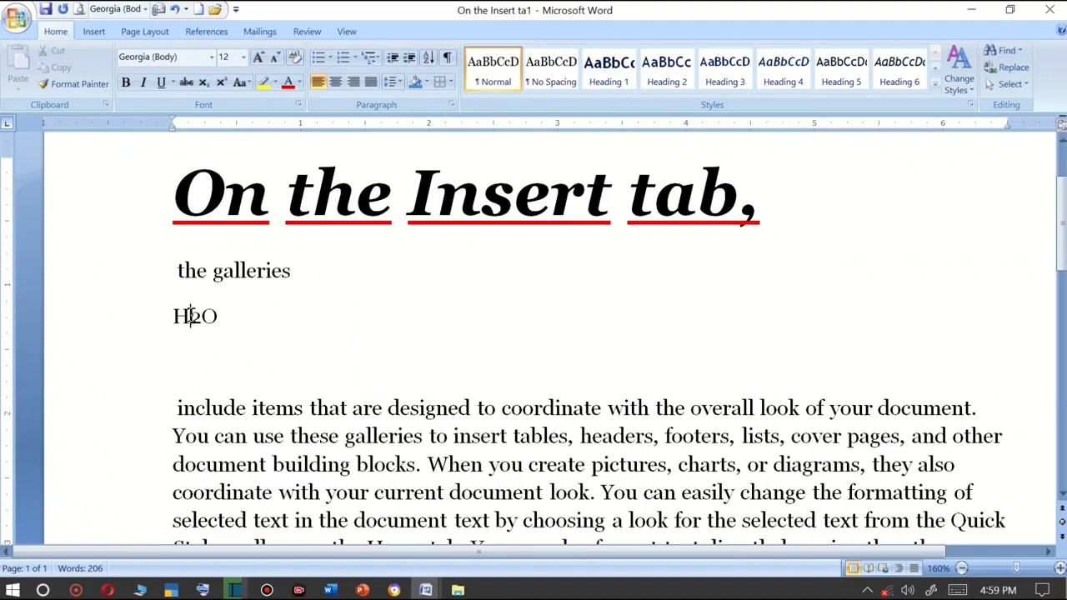
left_click_drag(190, 315, 200, 327)
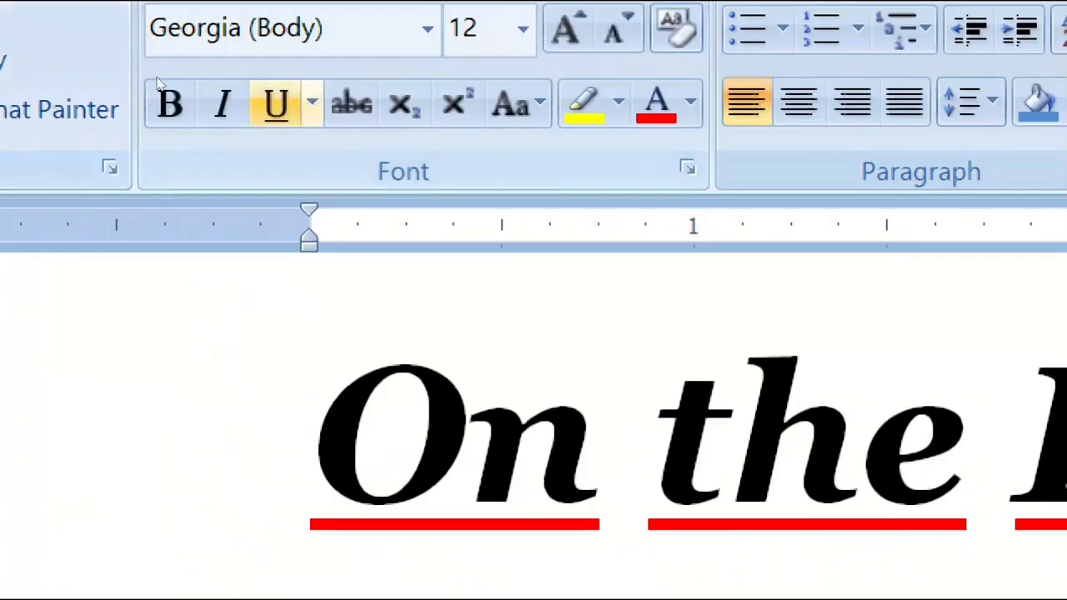
left_click(405, 103)
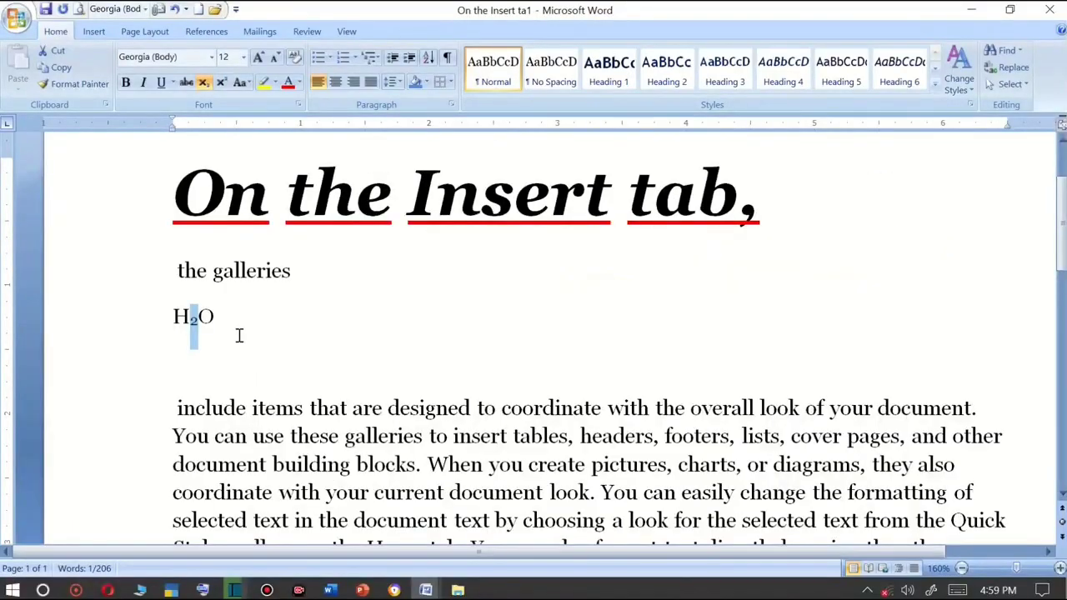
Type A2+B2=C2 on a new line below the H2O line.
left_click(231, 333)
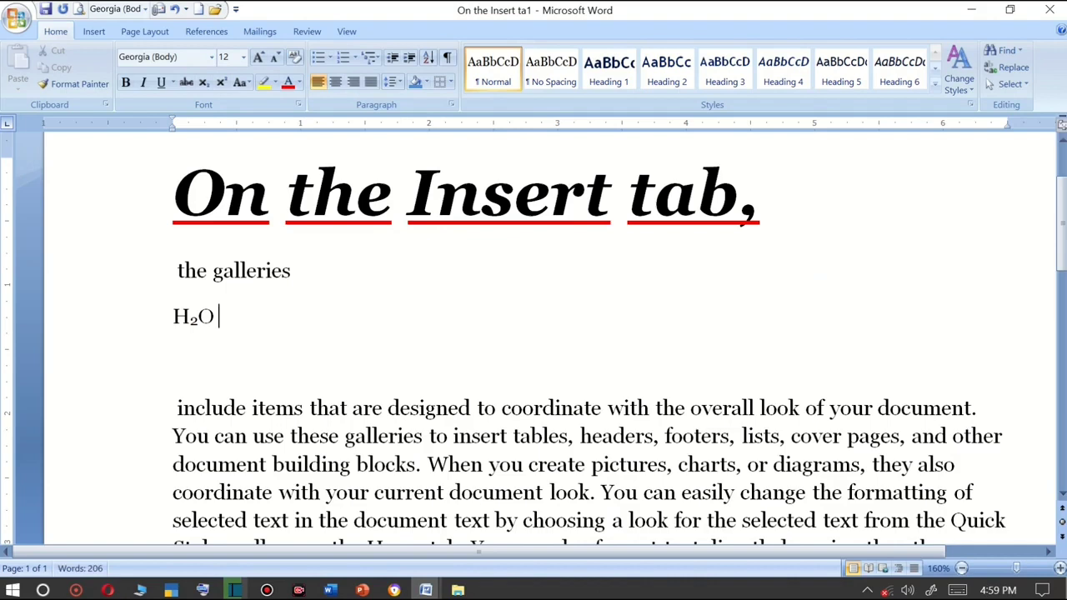
key("Return")
type("A")
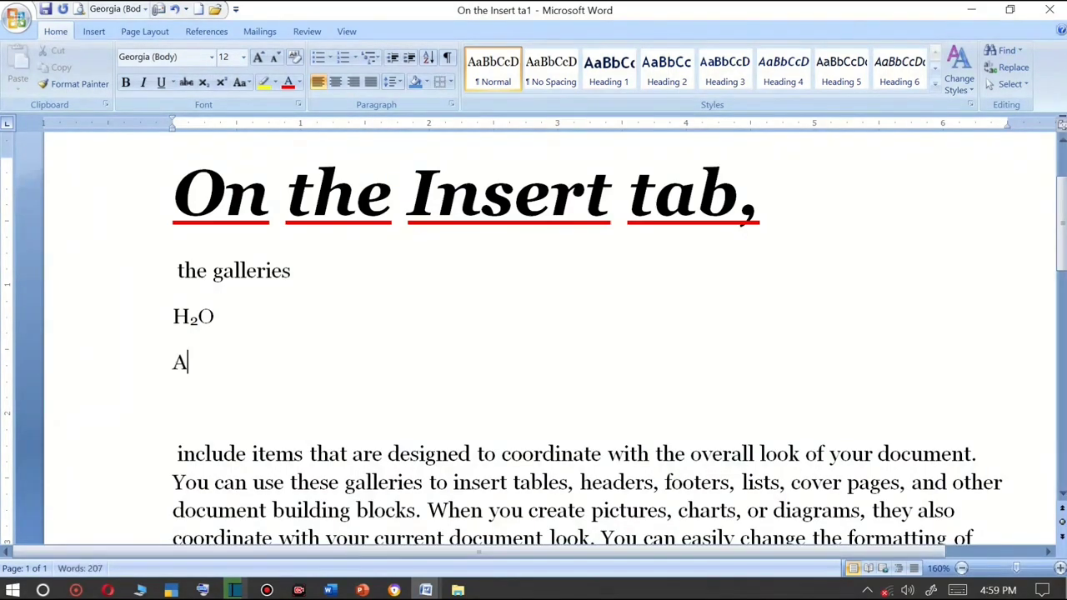
type("2+B")
key("Down")
left_click(233, 372)
type("2=C2")
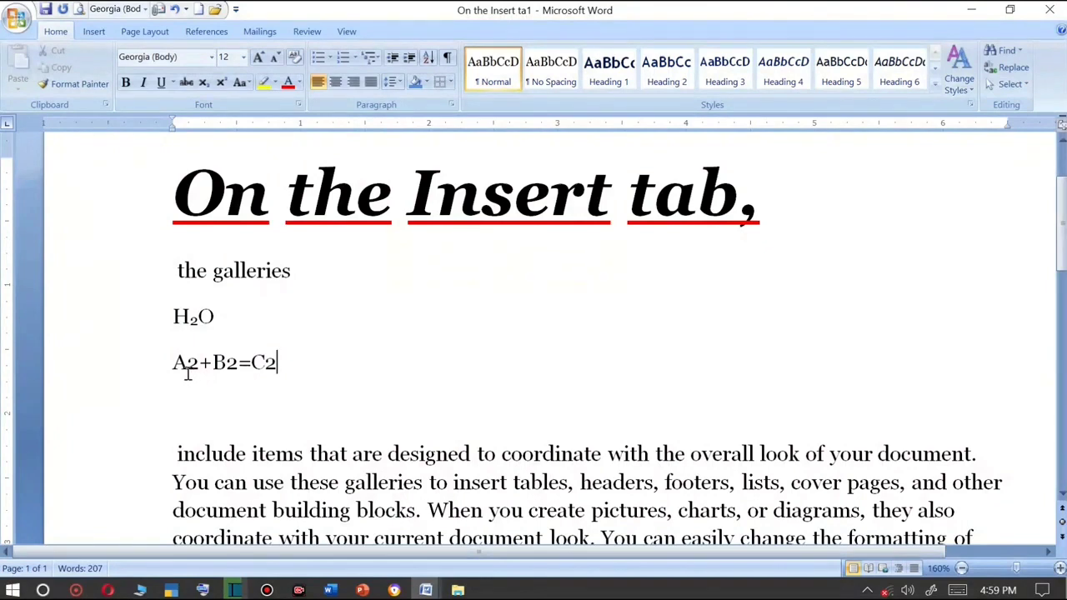
Make each 2 in "A2+B2=C2" superscript.
left_click_drag(186, 368, 199, 370)
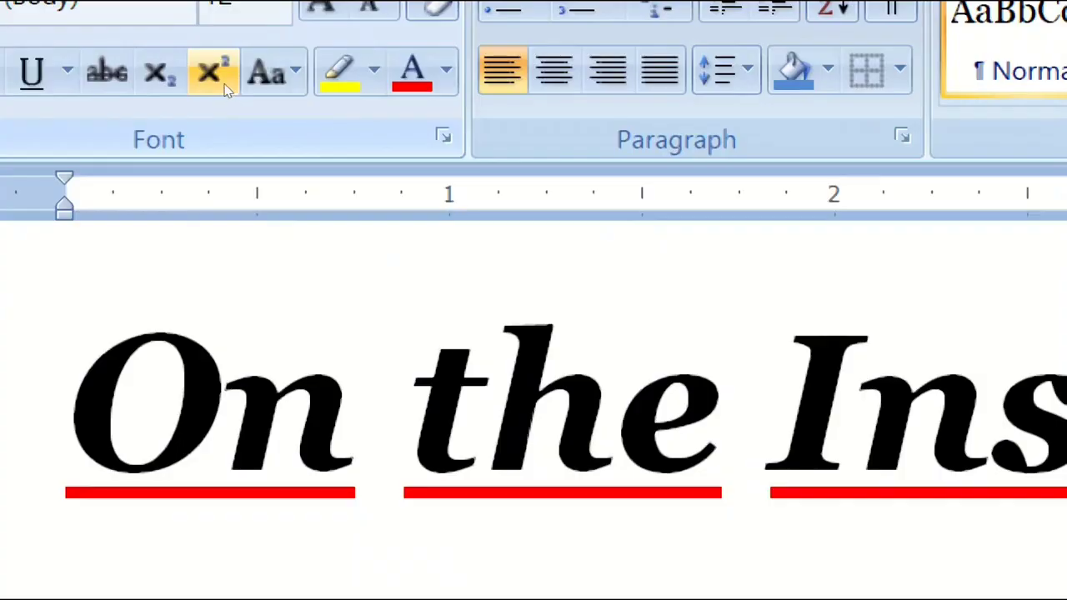
left_click(224, 83)
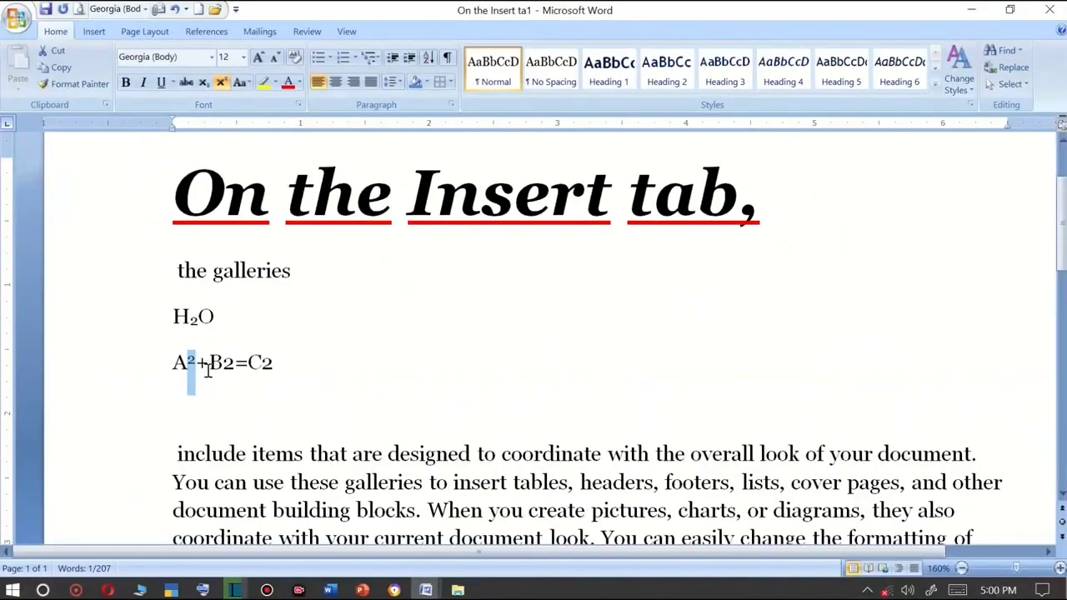
left_click_drag(223, 367, 233, 366)
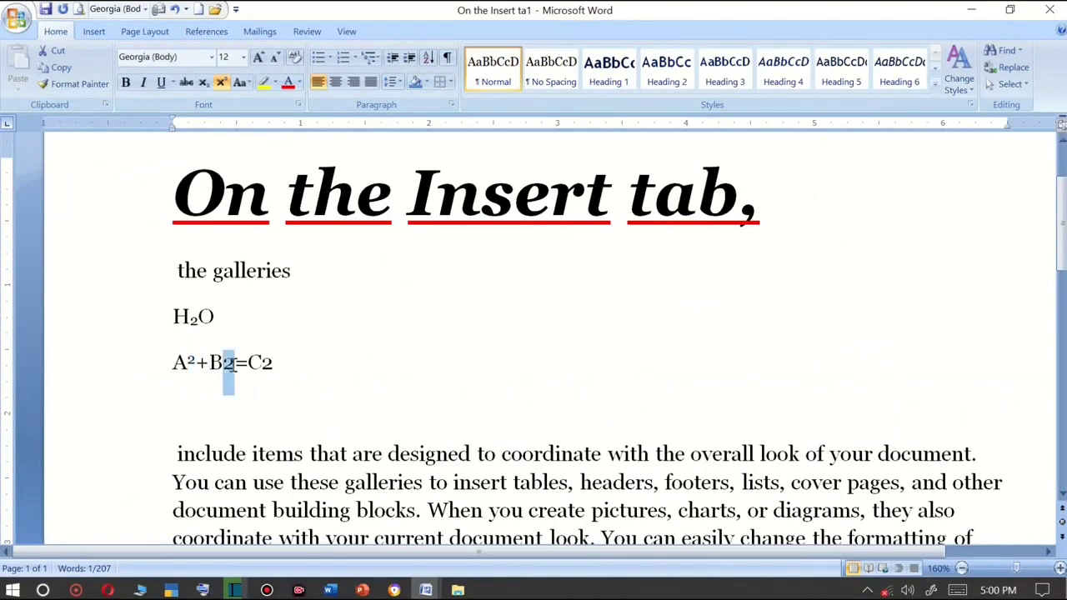
left_click(226, 85)
left_click_drag(257, 363, 271, 361)
left_click(222, 81)
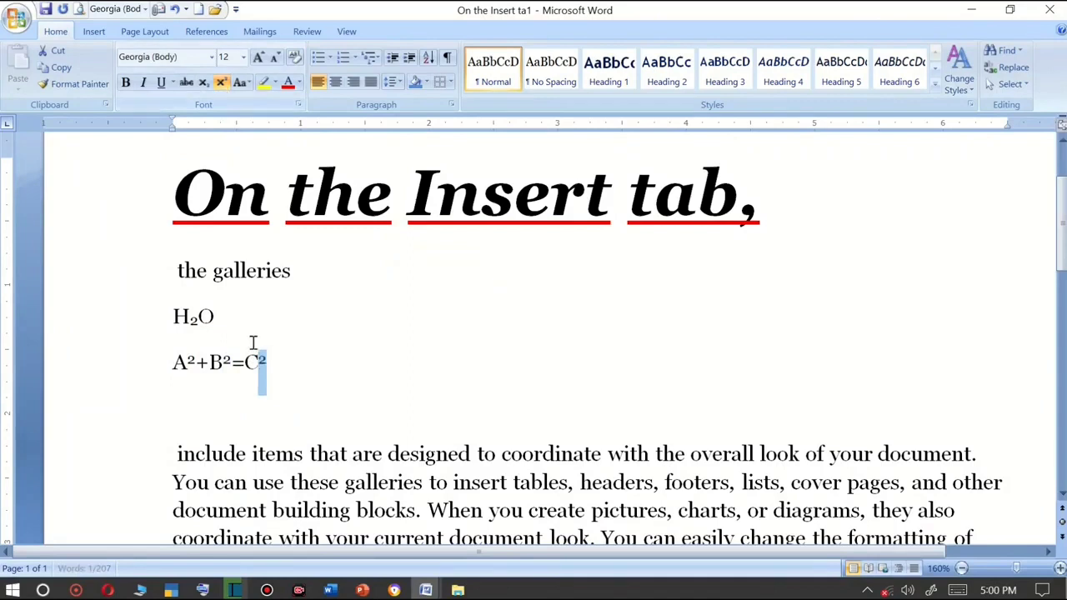
left_click(267, 350)
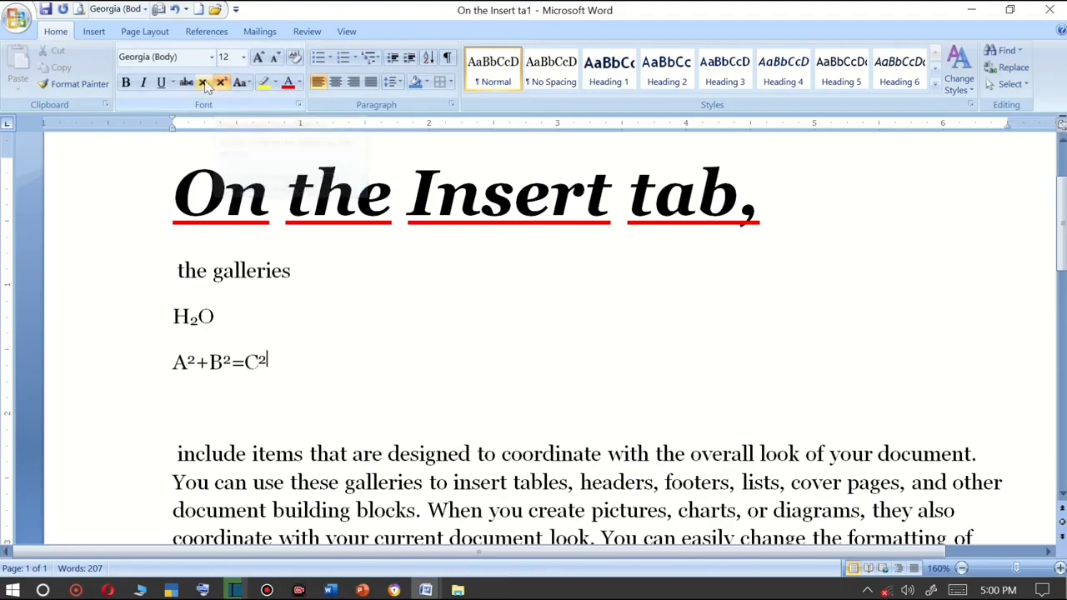
Subscript the letter "u" in "include" with the keyboard shortcut.
left_click_drag(199, 316, 191, 318)
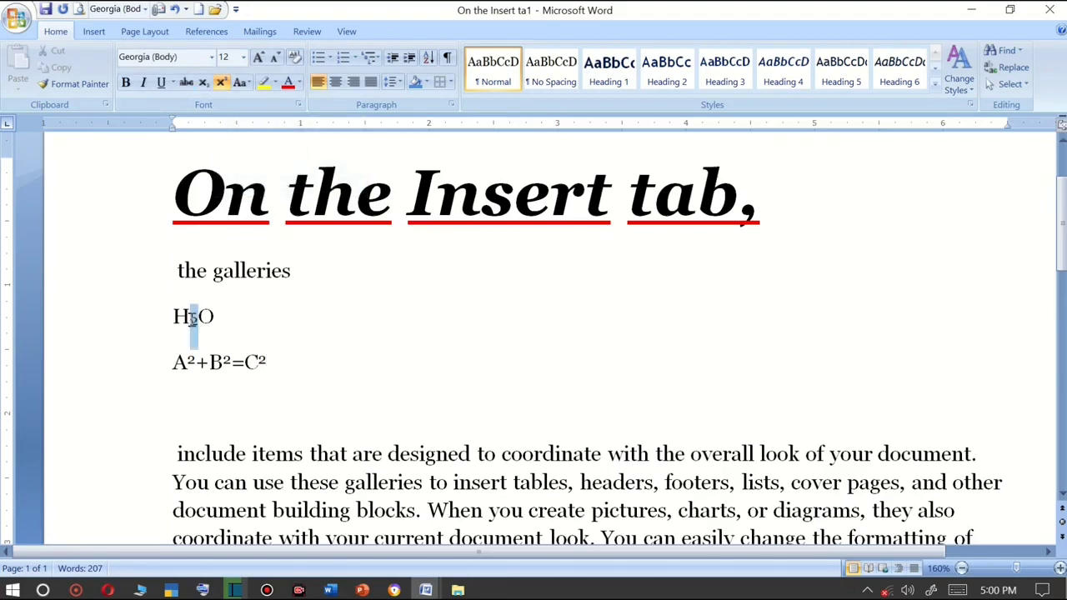
left_click(269, 364)
left_click_drag(211, 457, 223, 457)
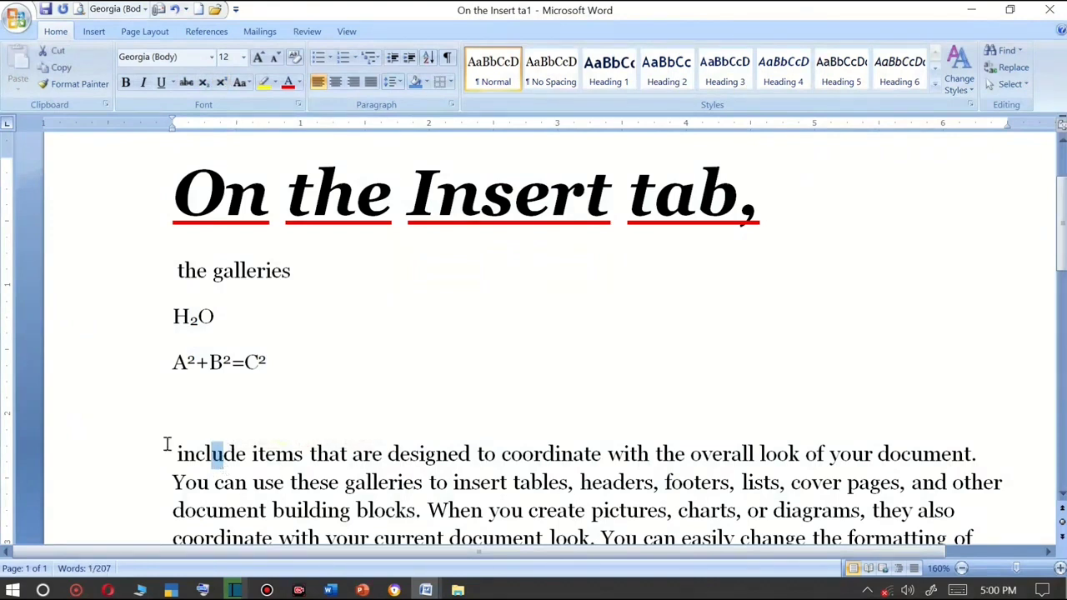
key("ctrl+equal")
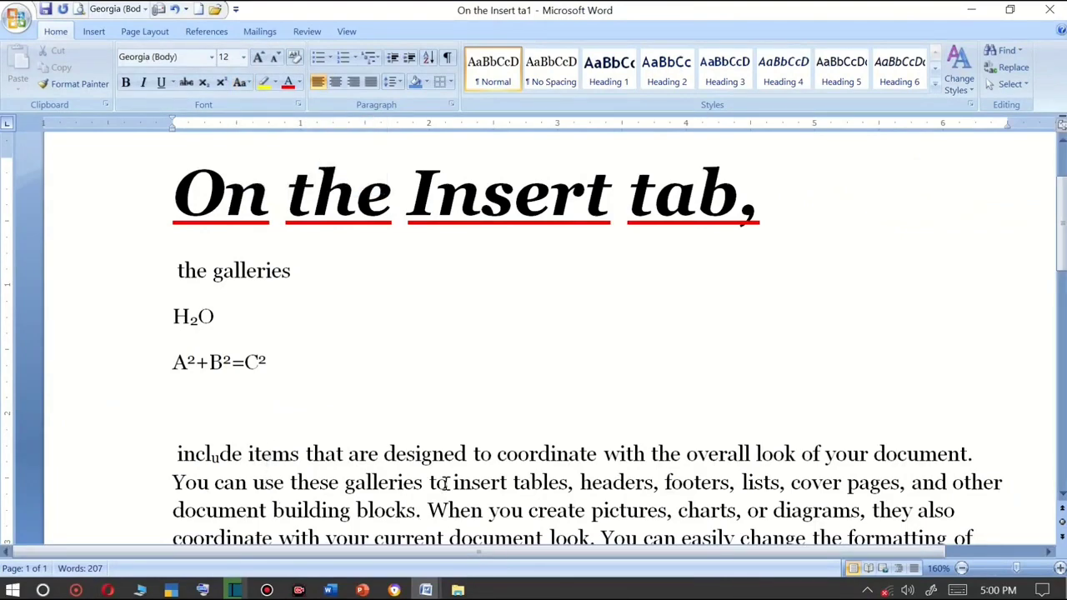
Change the phrase "include items that are designed to coordinate" to UPPERCASE.
scroll(446, 479, "down", 3)
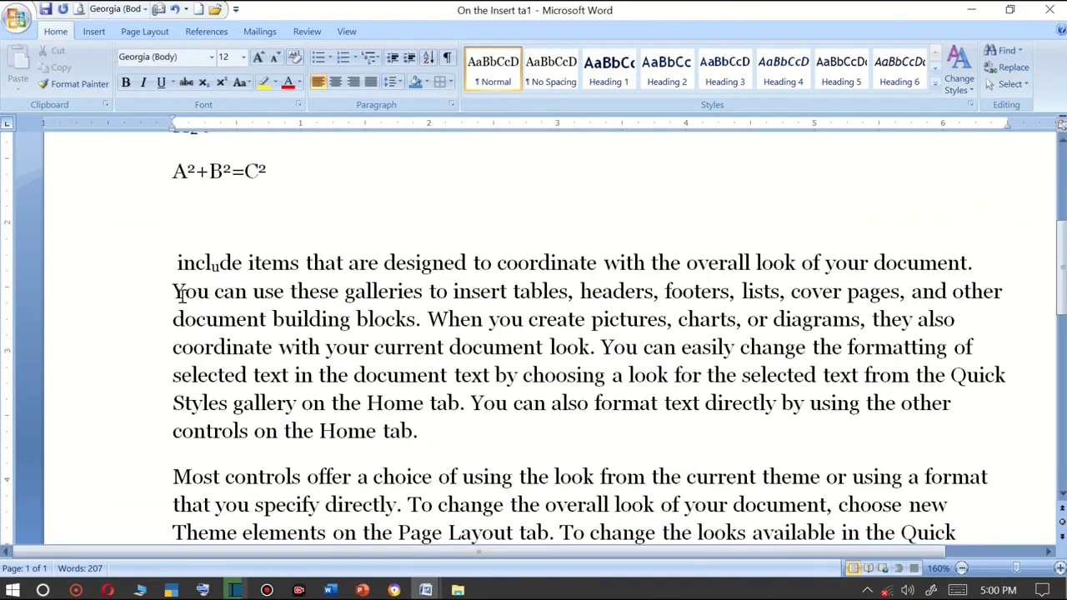
left_click_drag(173, 291, 543, 302)
left_click(471, 293)
left_click(422, 320)
left_click_drag(597, 262, 131, 267)
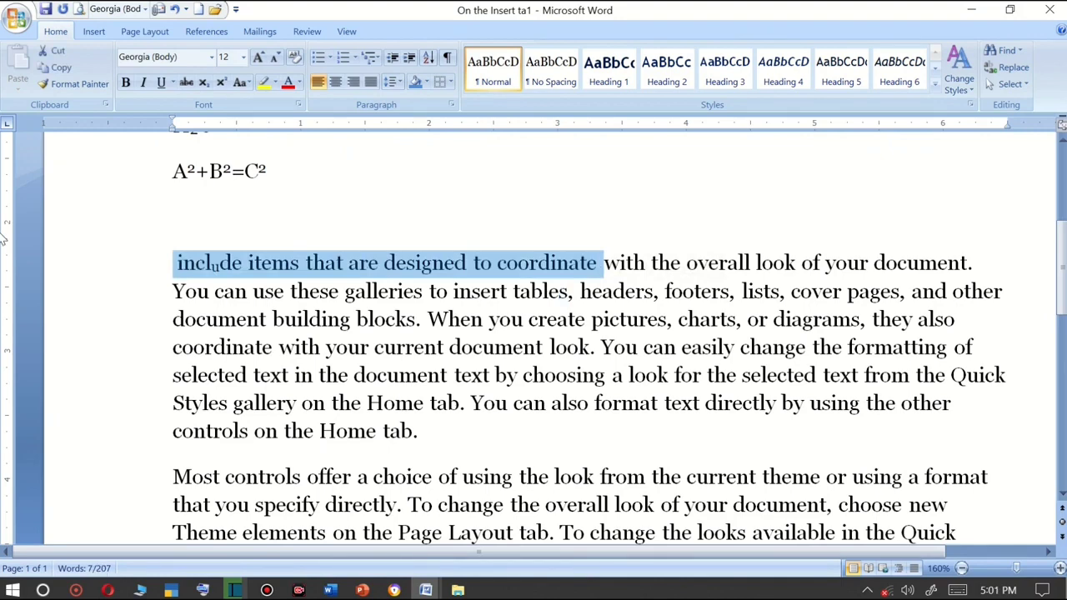
left_click(246, 83)
left_click(281, 137)
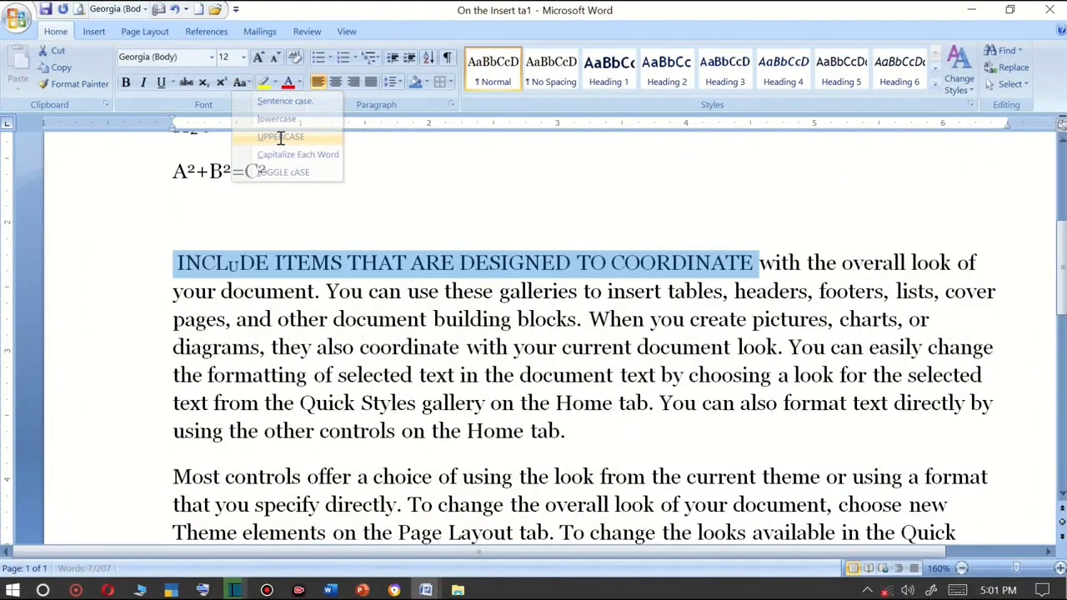
Reselect the phrase, remove its subscript formatting, and change it to lowercase.
left_click(212, 263)
left_click_drag(228, 263, 687, 260)
left_click(204, 83)
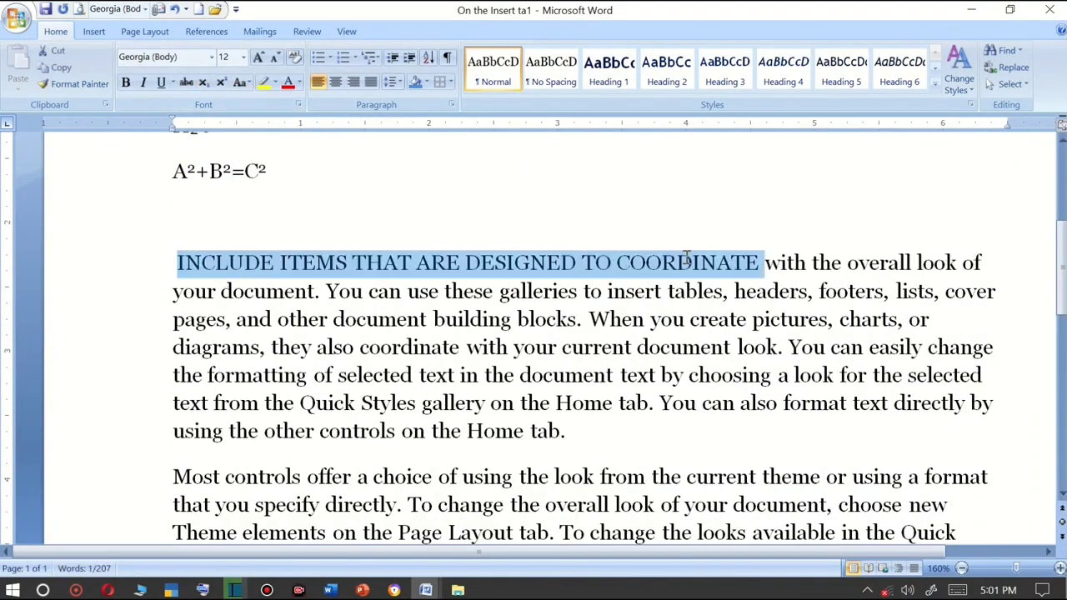
left_click(240, 82)
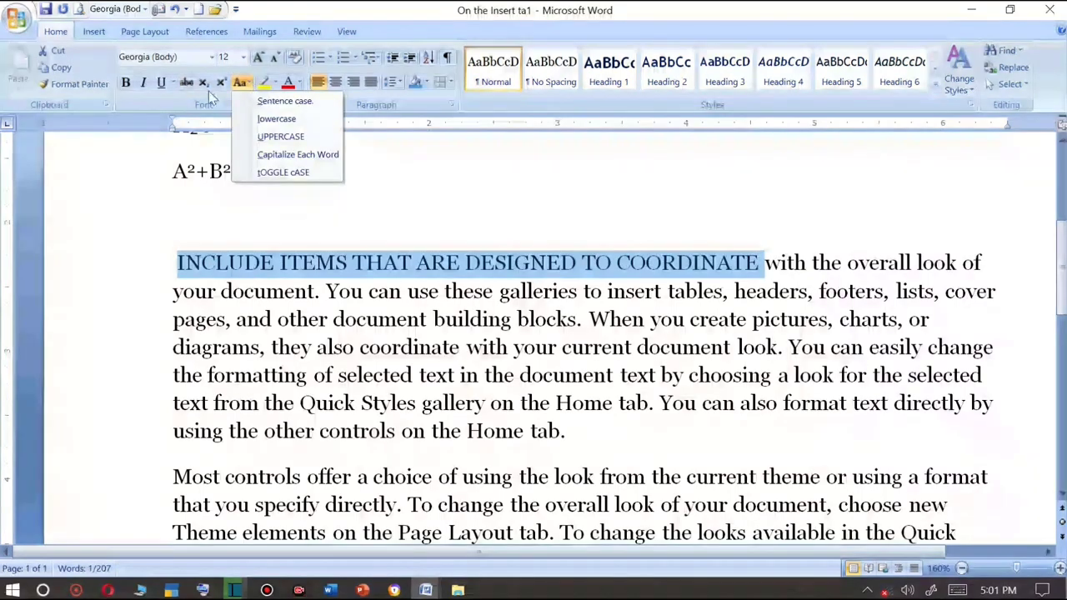
left_click(275, 119)
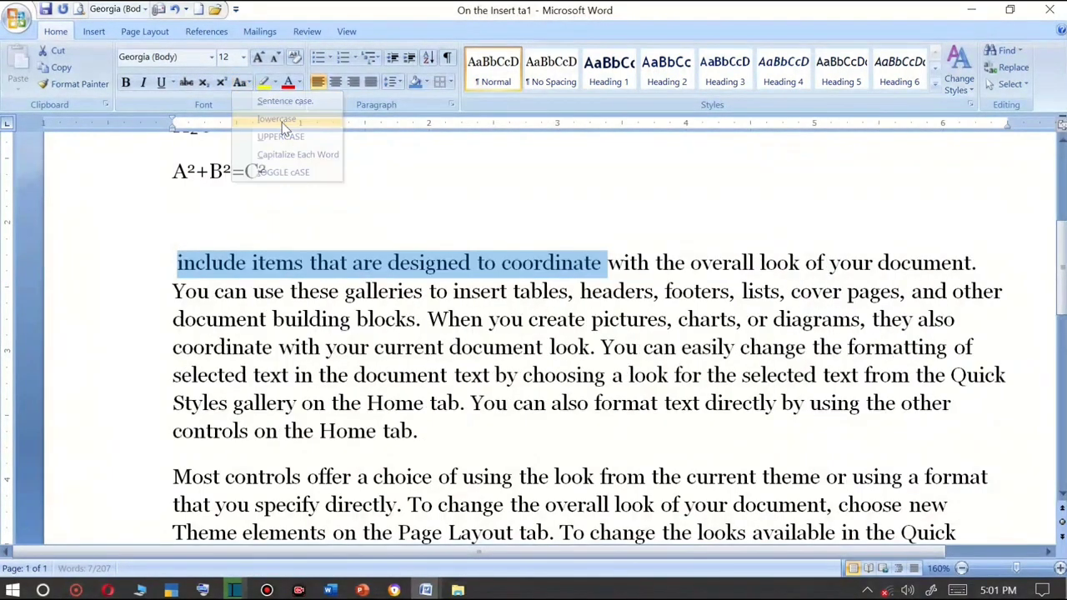
Apply Capitalize Each Word to the selected phrase.
left_click(250, 83)
left_click(298, 154)
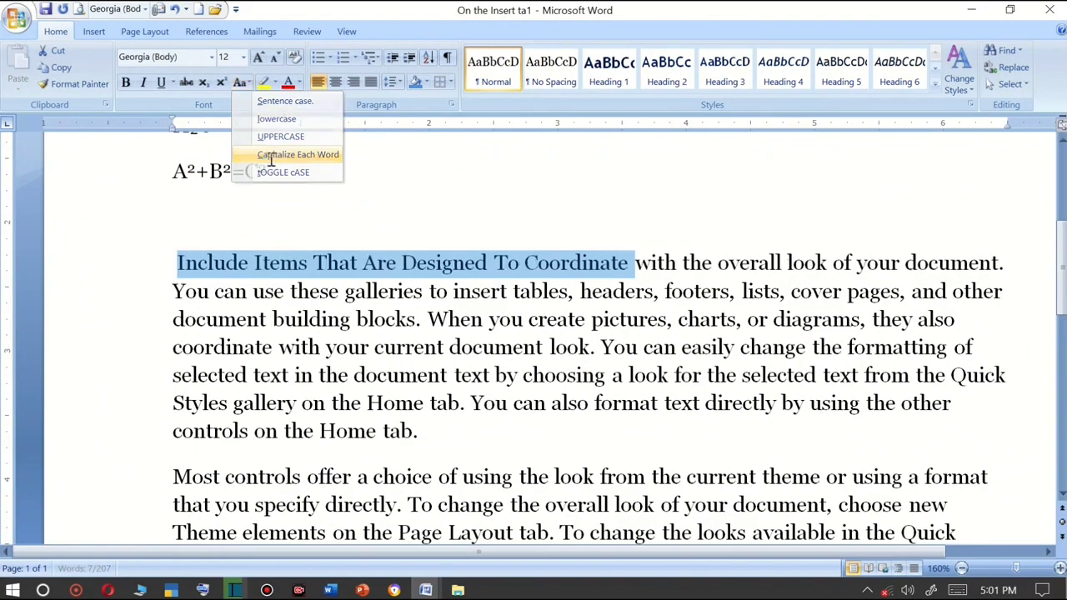
left_click(247, 84)
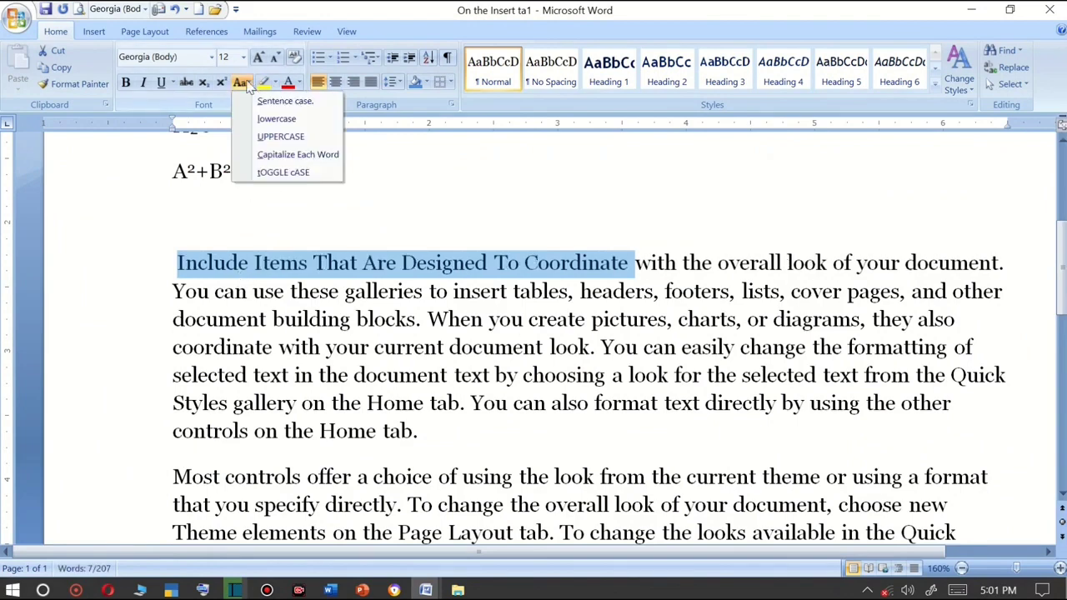
left_click(200, 256)
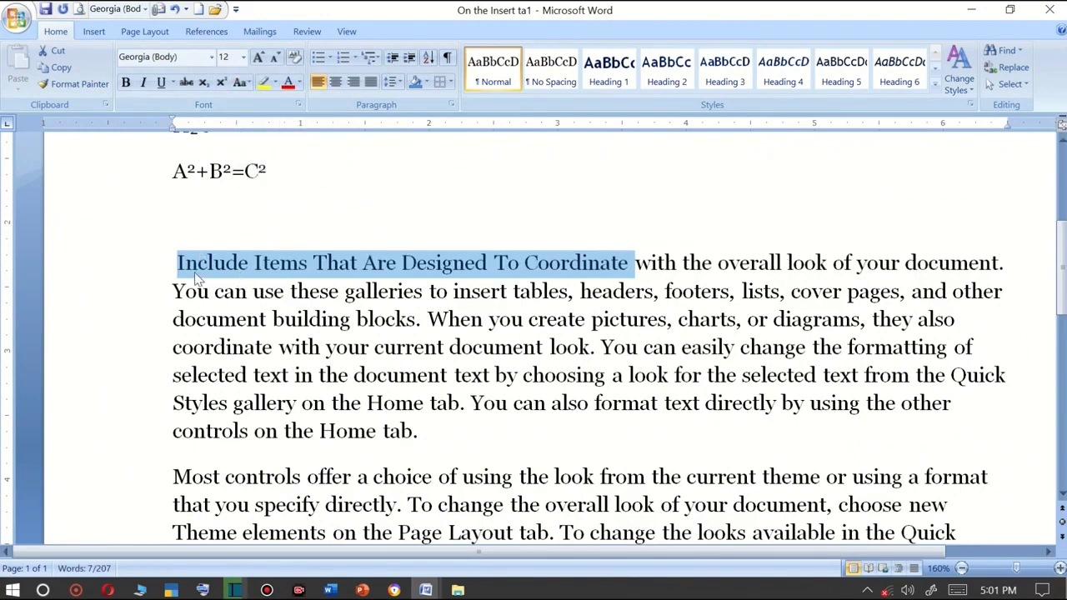
left_click(261, 264)
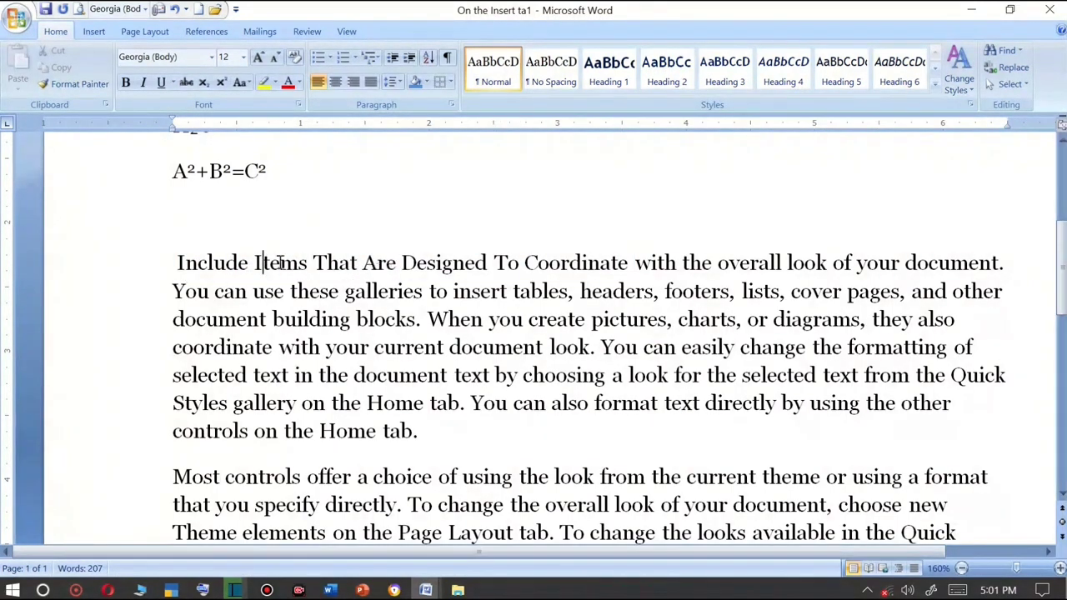
Select "Items That Are Designed To Coordinate" and apply tOGGLE cASE to it.
double_click(183, 259)
left_click_drag(254, 263, 602, 266)
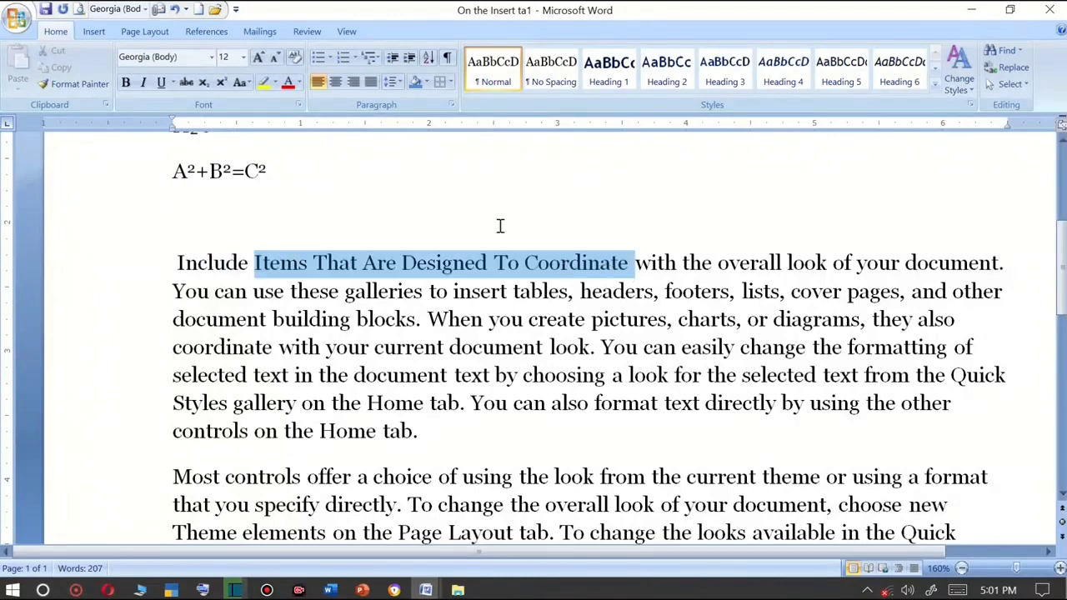
left_click(239, 82)
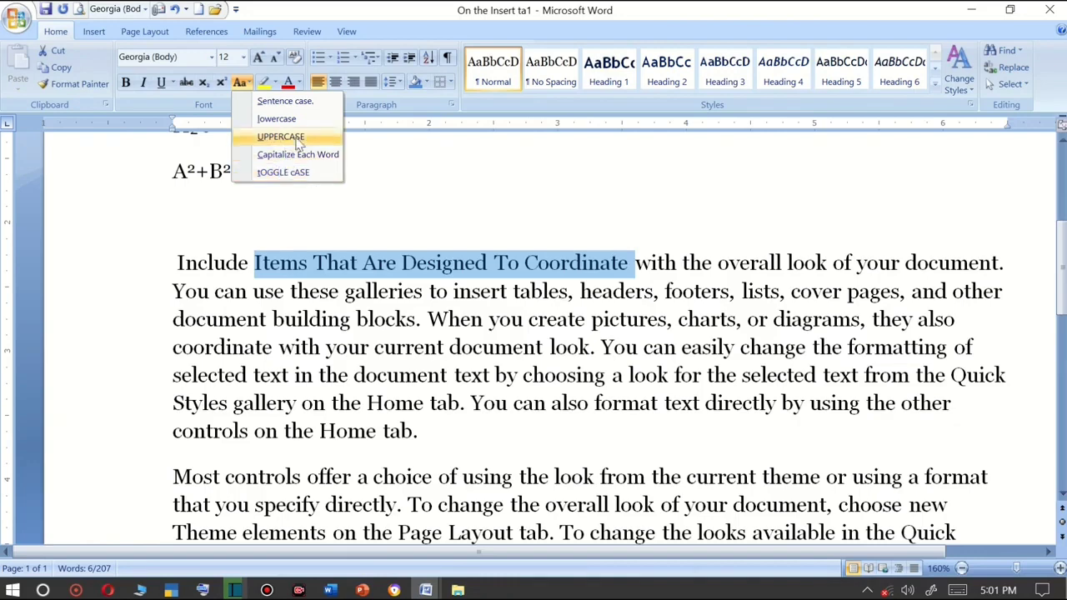
left_click(282, 172)
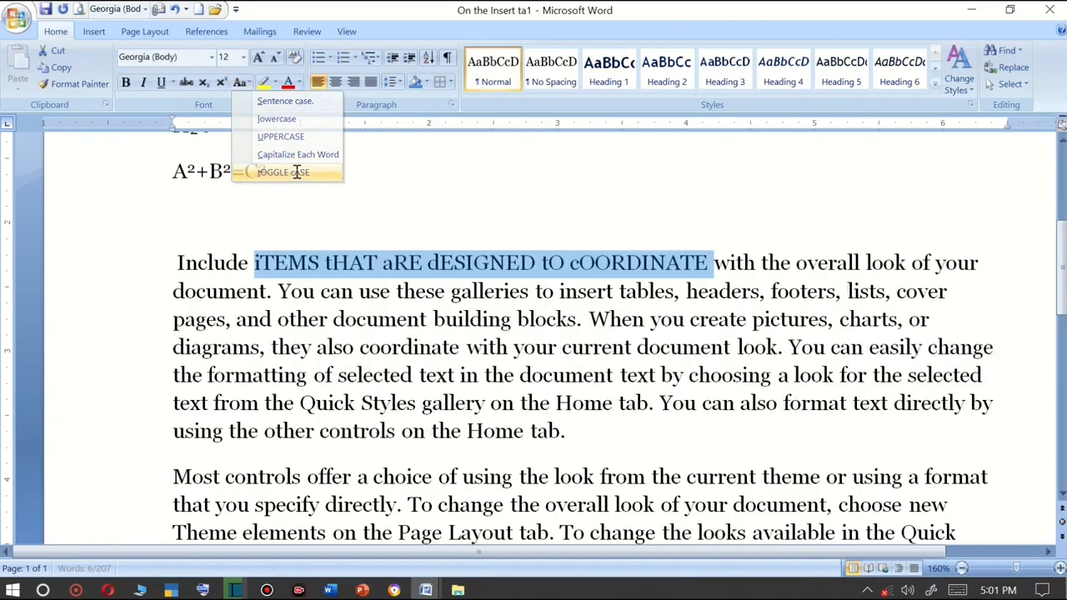
left_click(260, 264)
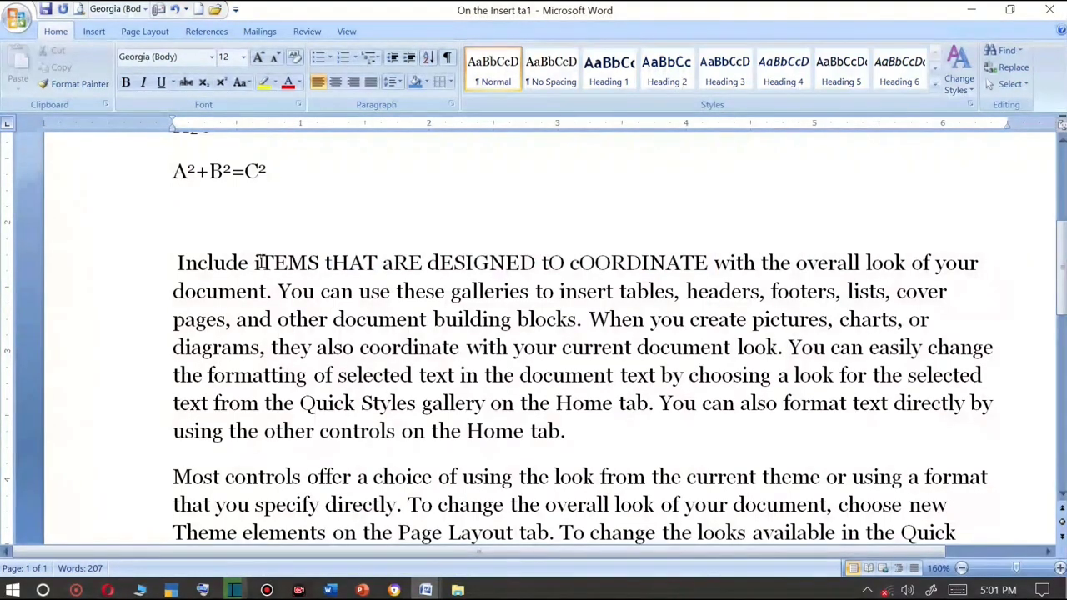
left_click(240, 82)
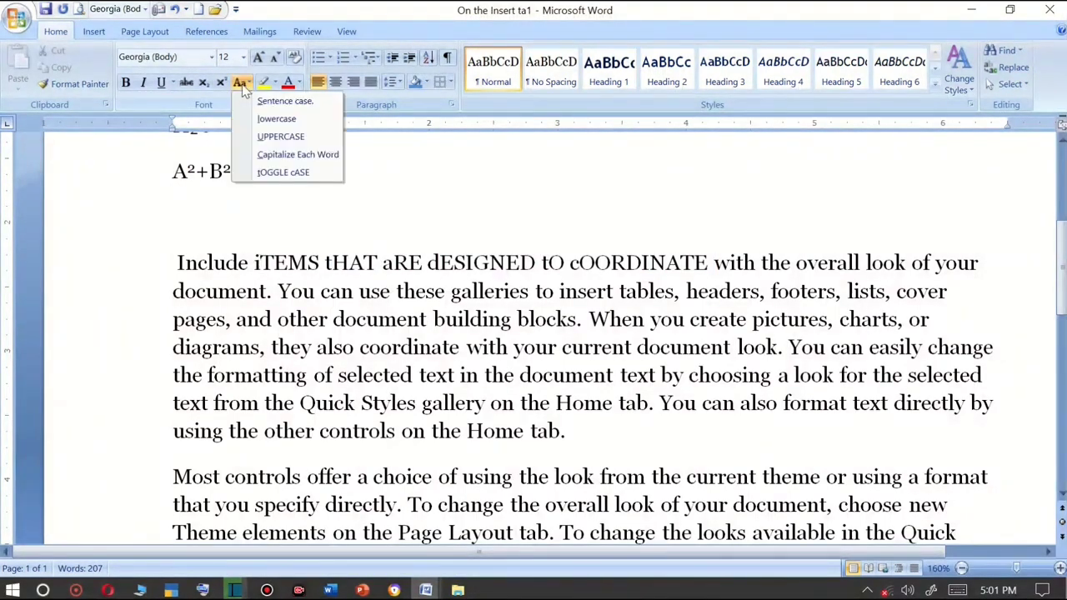
left_click(256, 262)
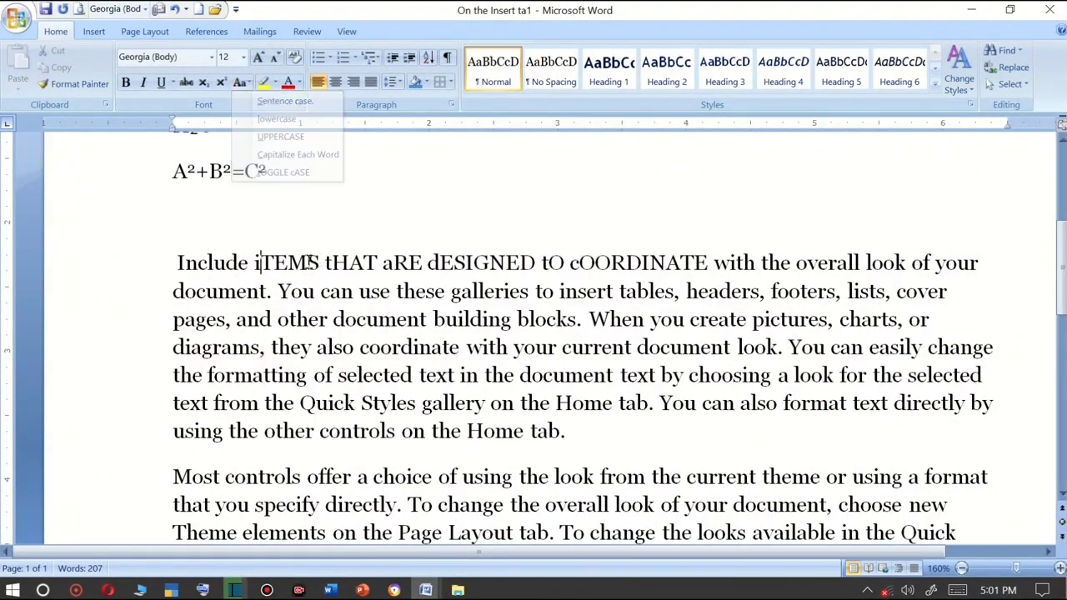
left_click_drag(256, 261, 262, 262)
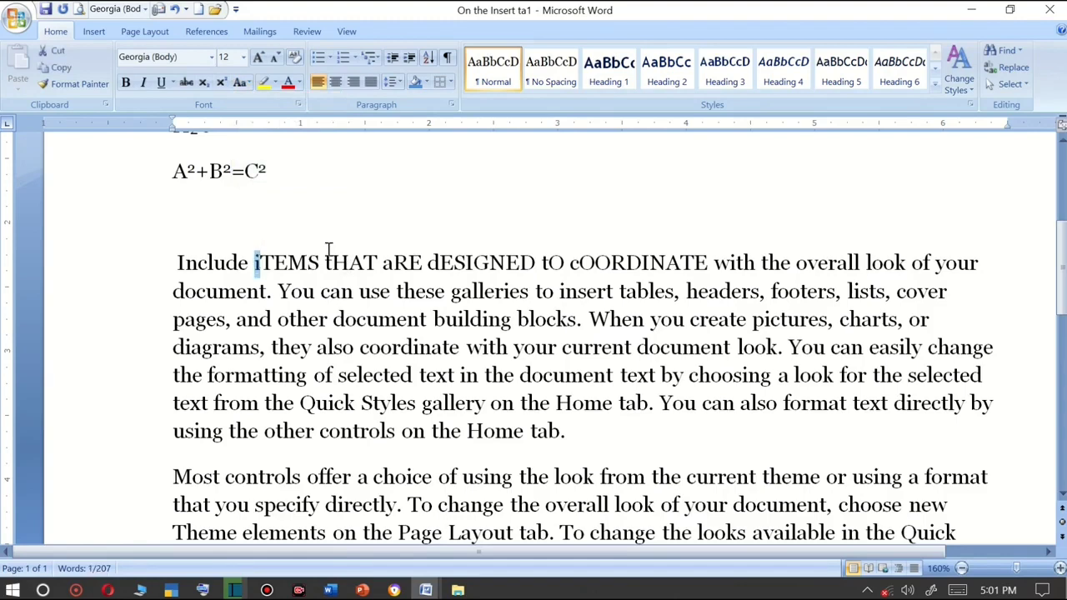
left_click(241, 82)
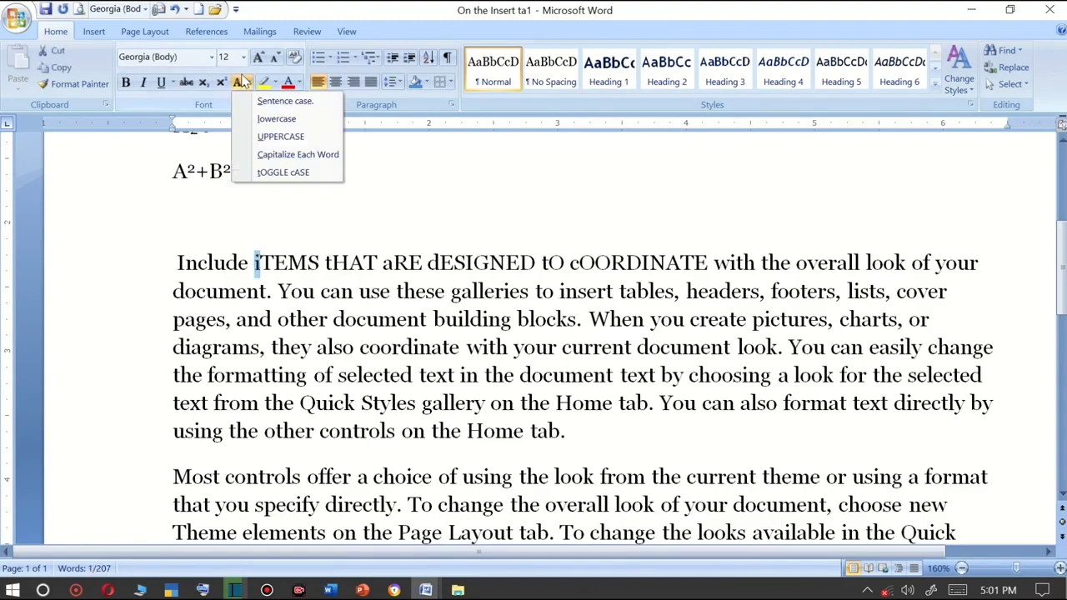
left_click(304, 230)
left_click(324, 288)
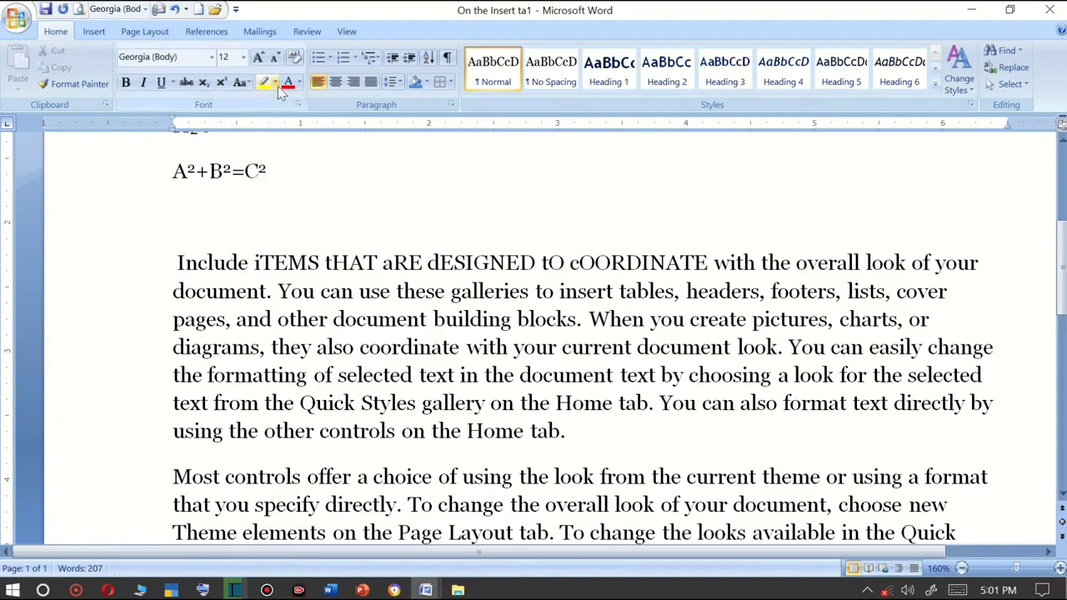
Break the paragraph after "document." and enlarge the word "document." to 36 pt.
left_click(276, 291)
key("Return")
key("shift+Up")
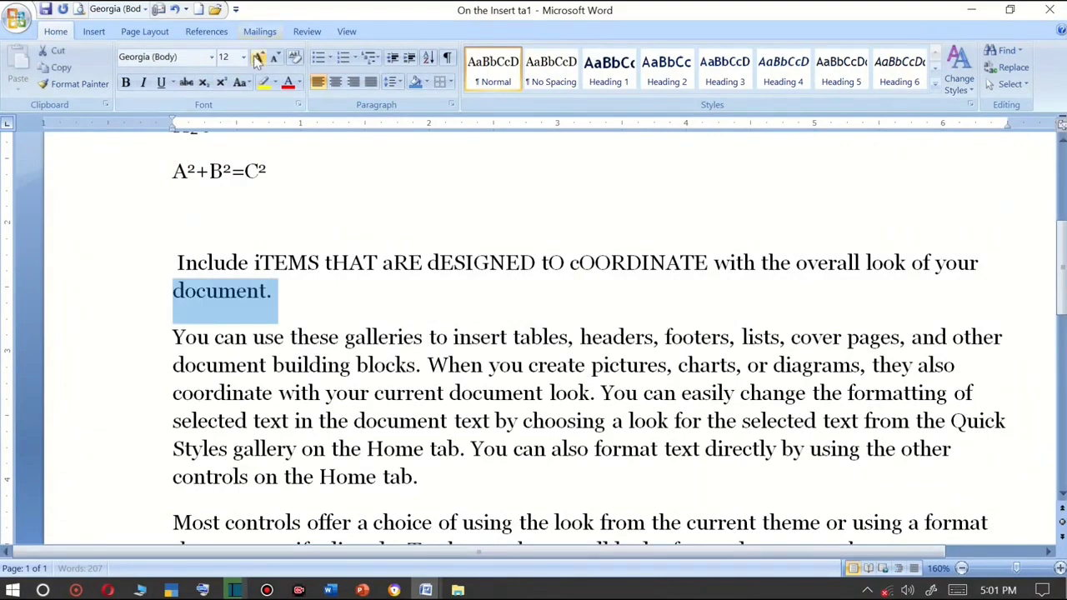
left_click(258, 58)
left_click(258, 58)
left_click(258, 58)
left_click(259, 57)
left_click(258, 58)
left_click(259, 58)
left_click(258, 57)
left_click(259, 57)
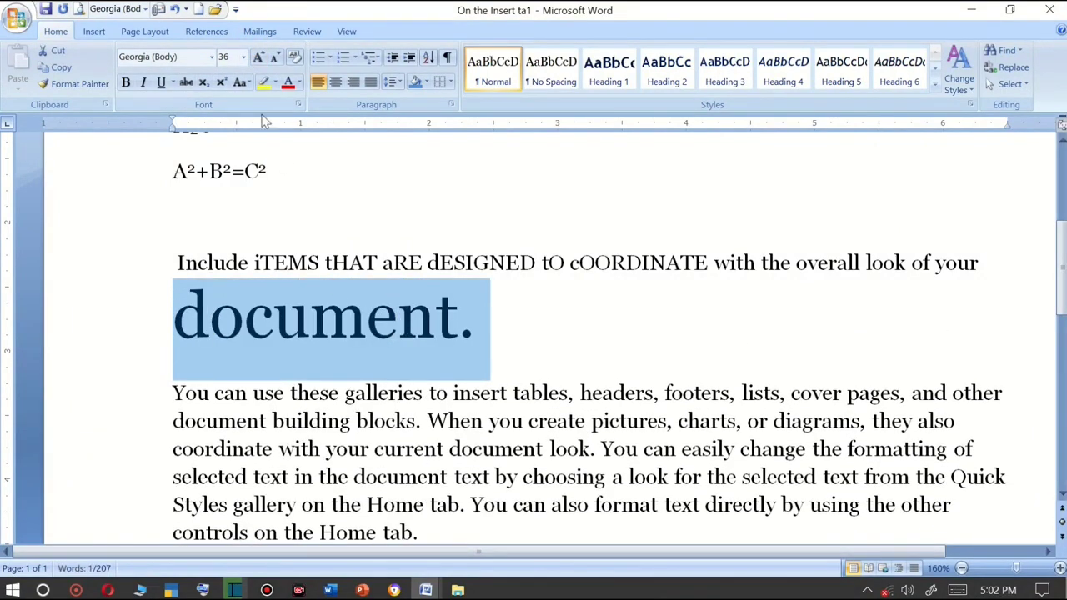
Highlight "document." and change its highlight colour to purple.
left_click(264, 82)
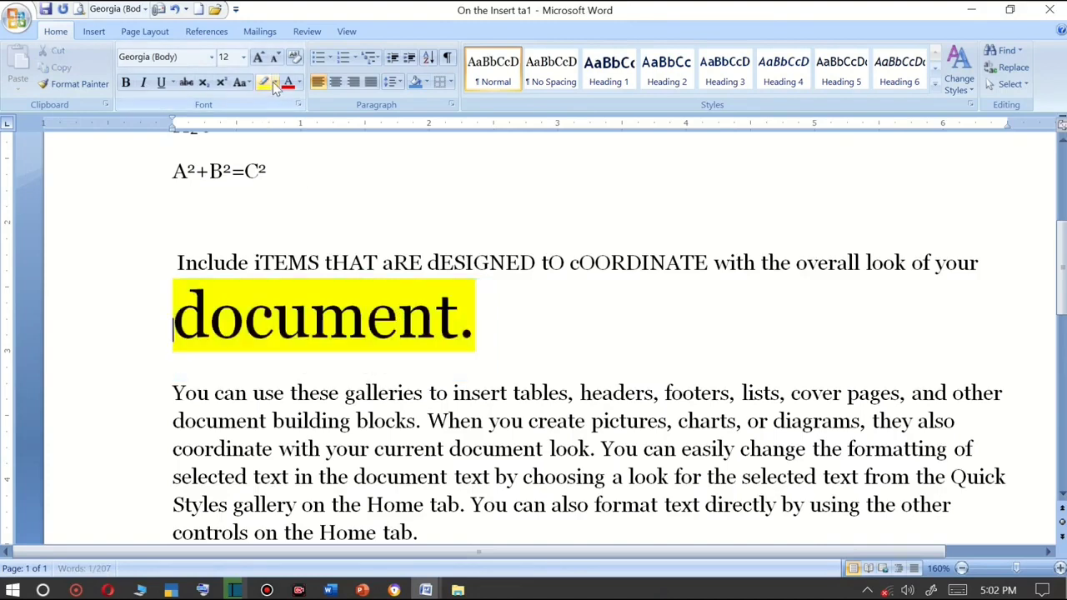
left_click_drag(433, 325, 492, 327)
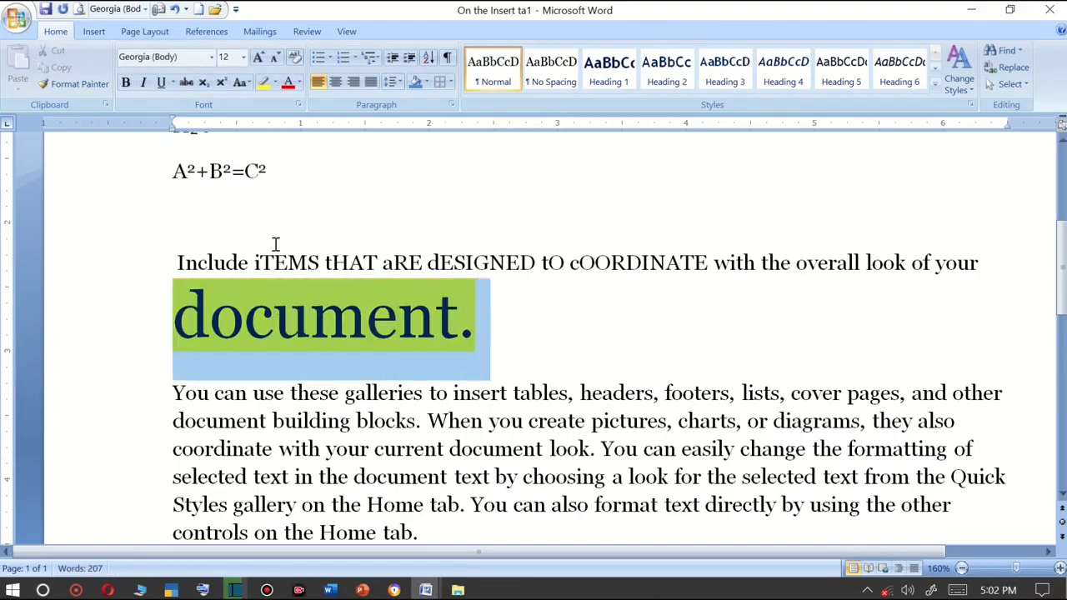
left_click(275, 82)
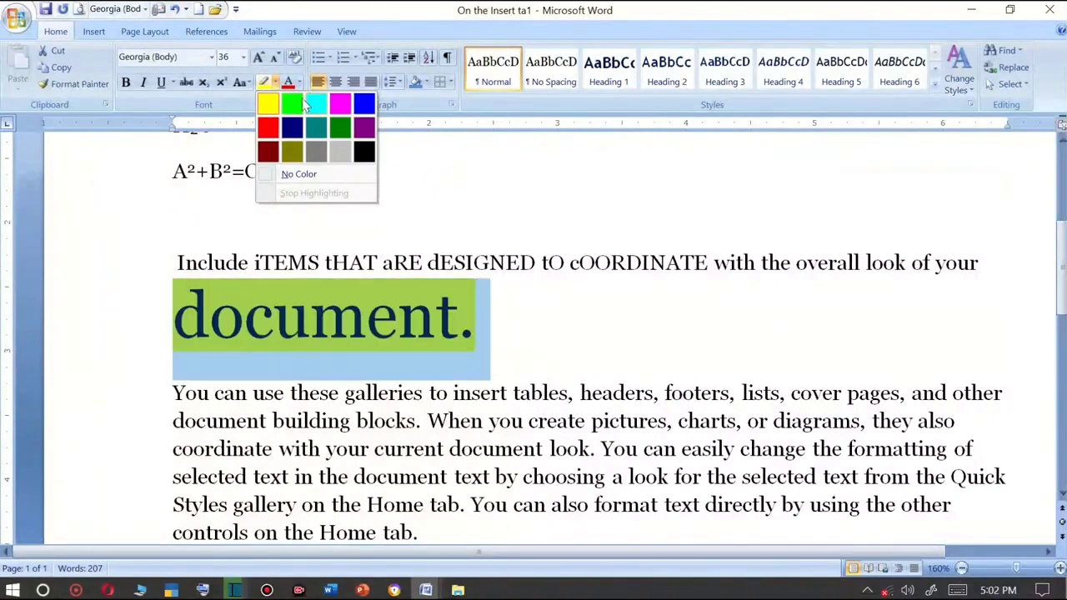
left_click(364, 127)
Set the font colour of "document." to red.
left_click_drag(461, 328, 177, 327)
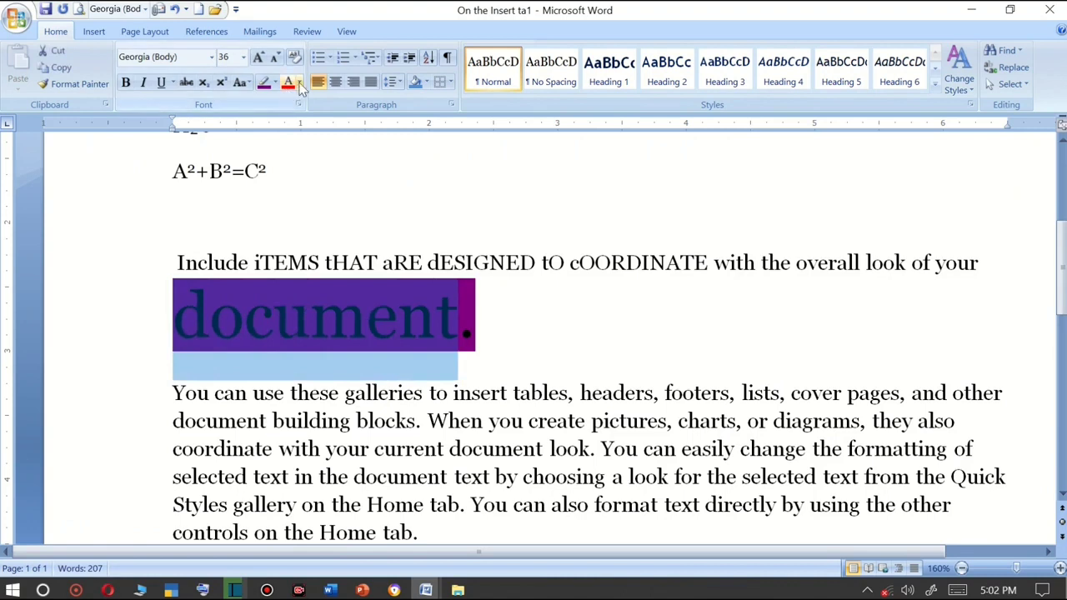
left_click(300, 84)
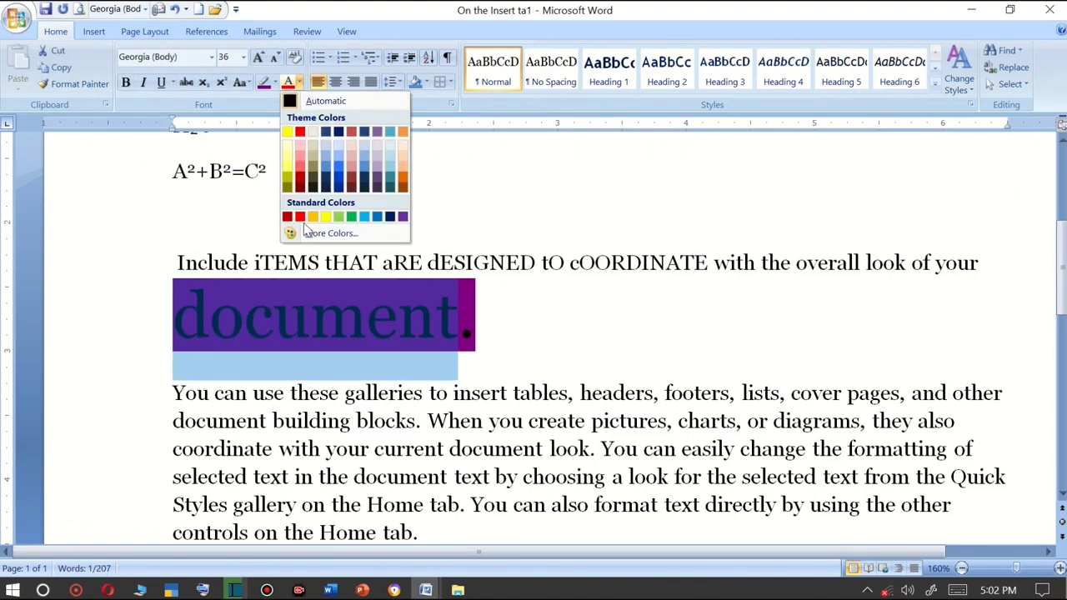
left_click(300, 217)
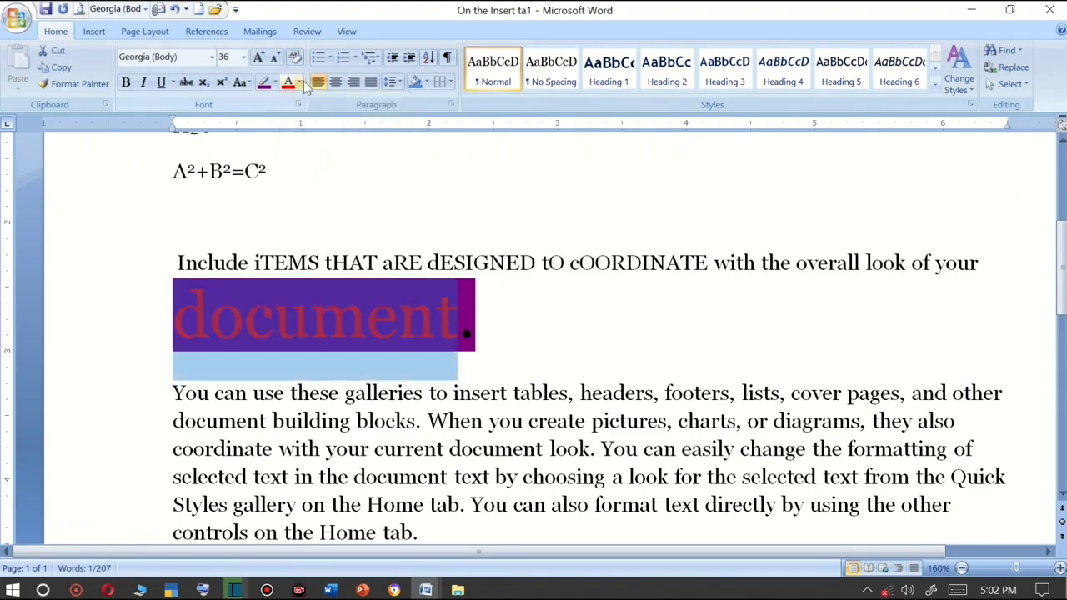
Change the font colour of "document." to dark blue.
left_click(299, 83)
left_click(390, 216)
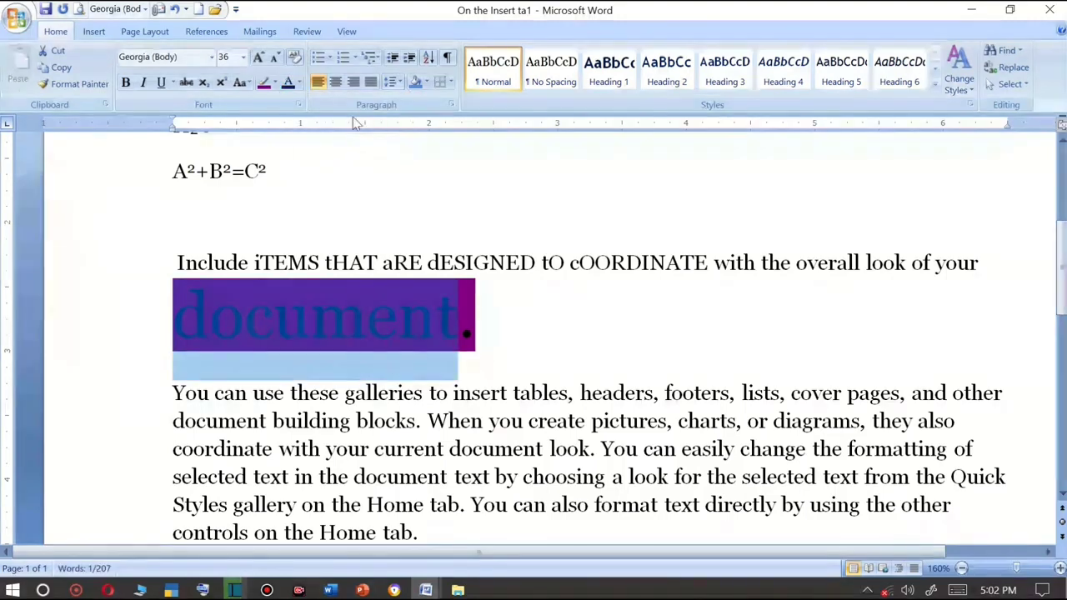
left_click(375, 309)
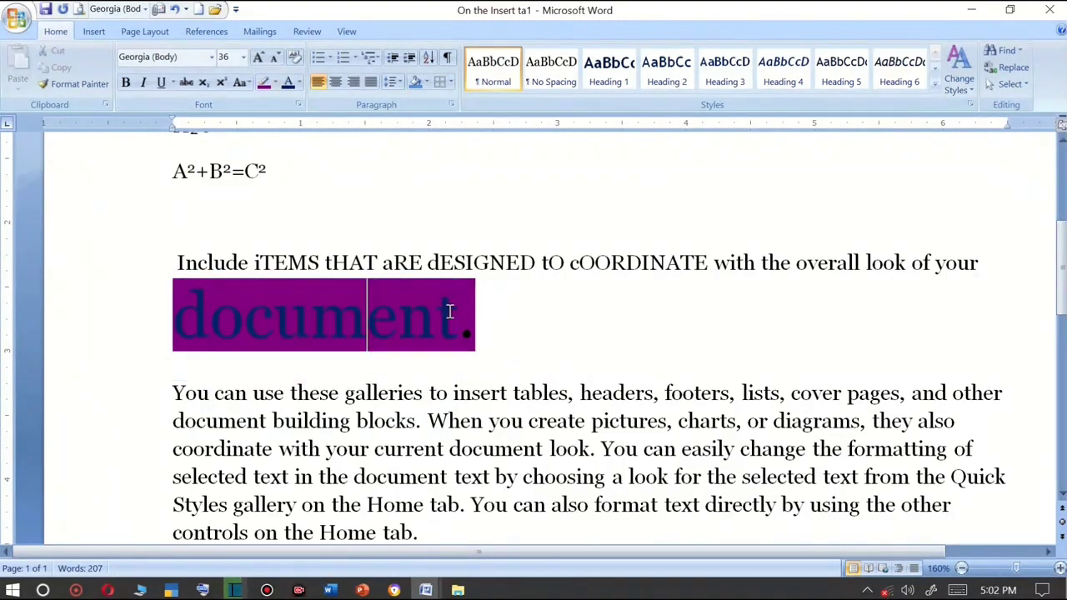
Apply a magenta font colour to "document." from the standard colours palette.
left_click_drag(458, 313, 175, 308)
left_click(300, 83)
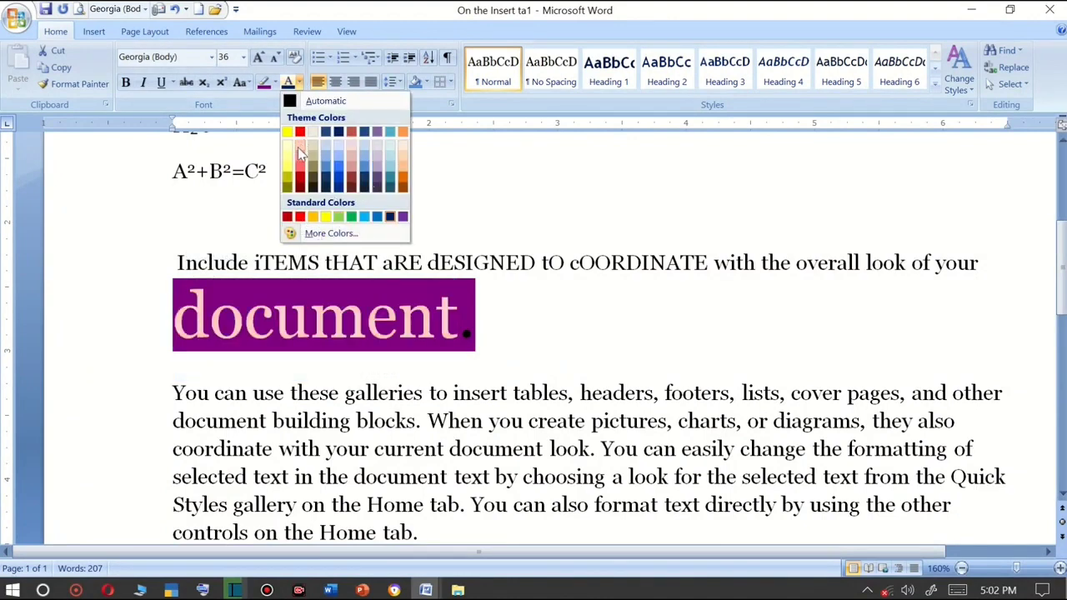
left_click(329, 234)
left_click_drag(442, 165, 581, 128)
left_click(586, 152)
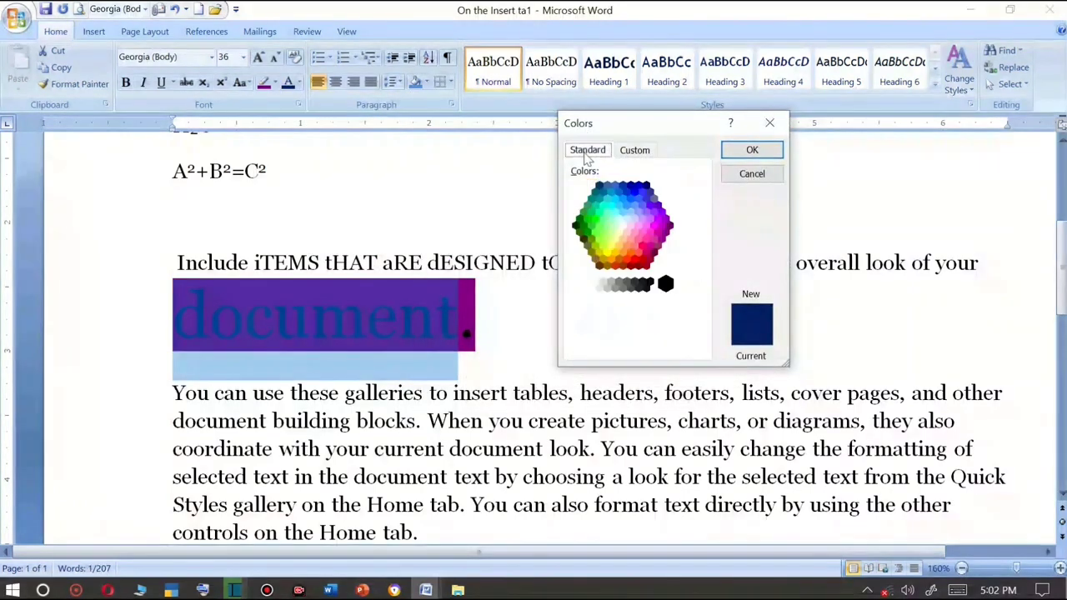
left_click(653, 225)
left_click(750, 150)
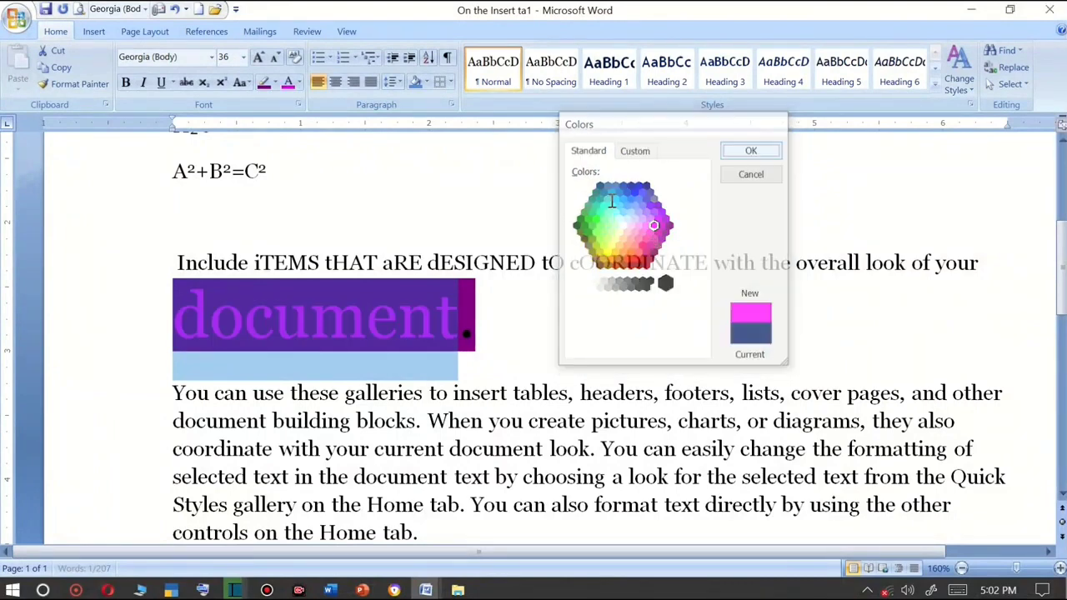
left_click(380, 309)
Set the font colour of "document." to a custom cyan with RGB 45, 229, 243.
left_click_drag(465, 322, 184, 302)
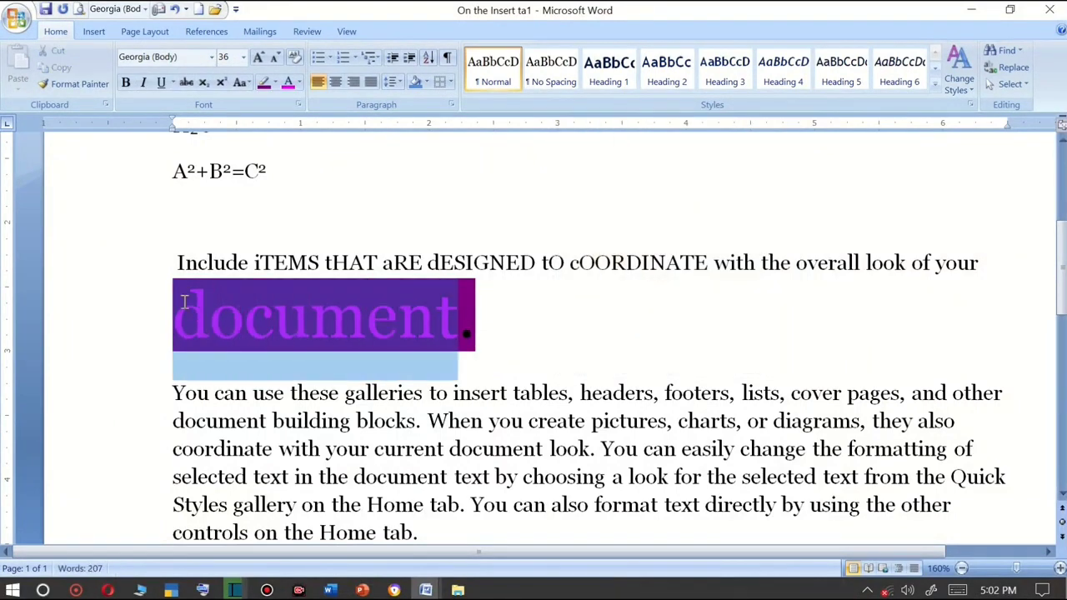
left_click(298, 82)
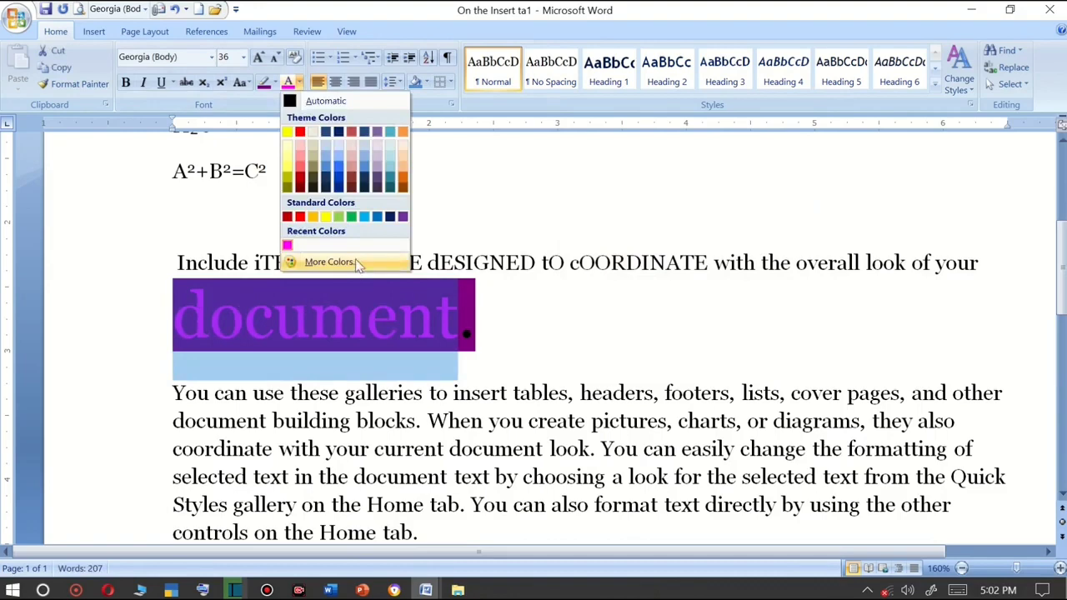
left_click(358, 265)
left_click(635, 150)
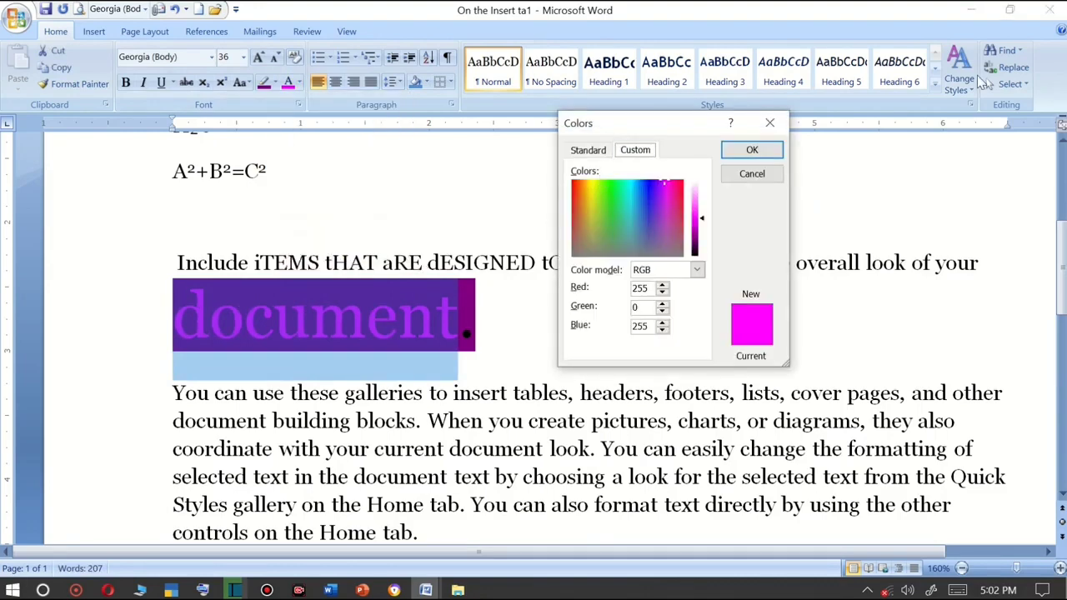
left_click(677, 197)
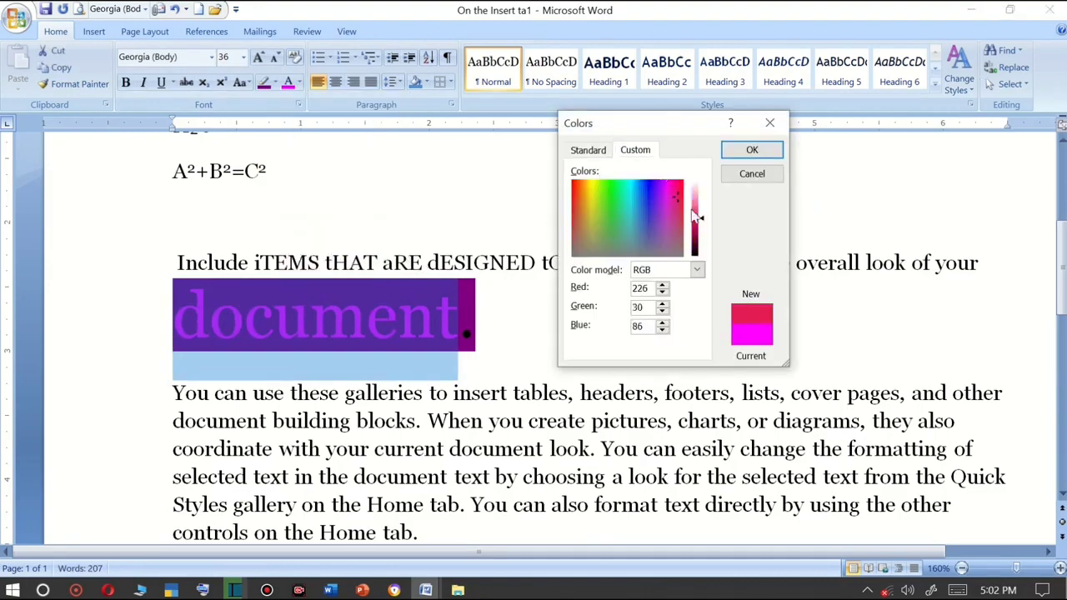
left_click(628, 188)
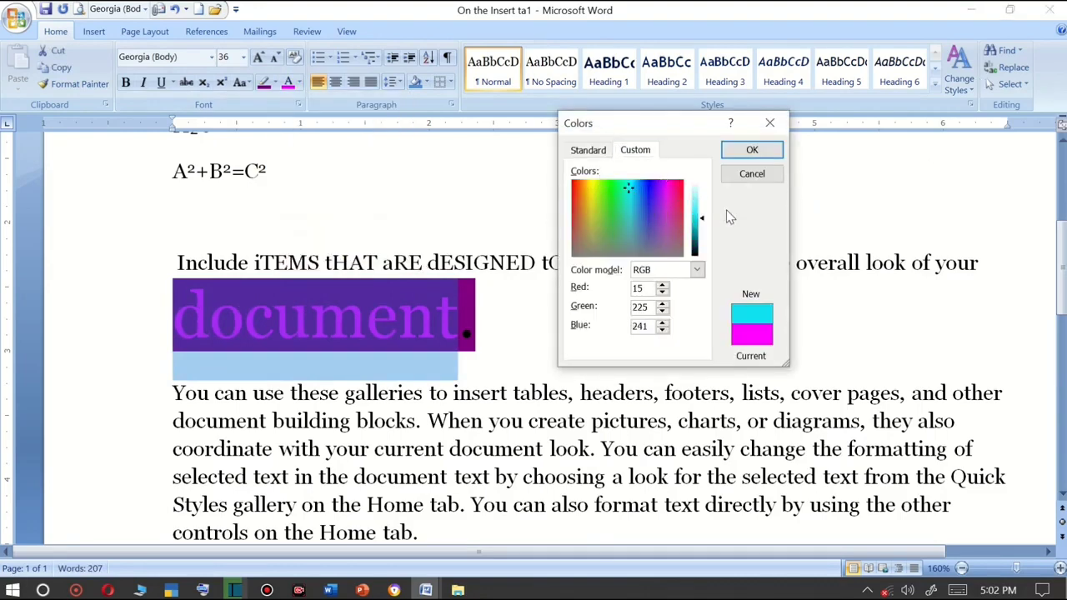
left_click(750, 151)
left_click(450, 331)
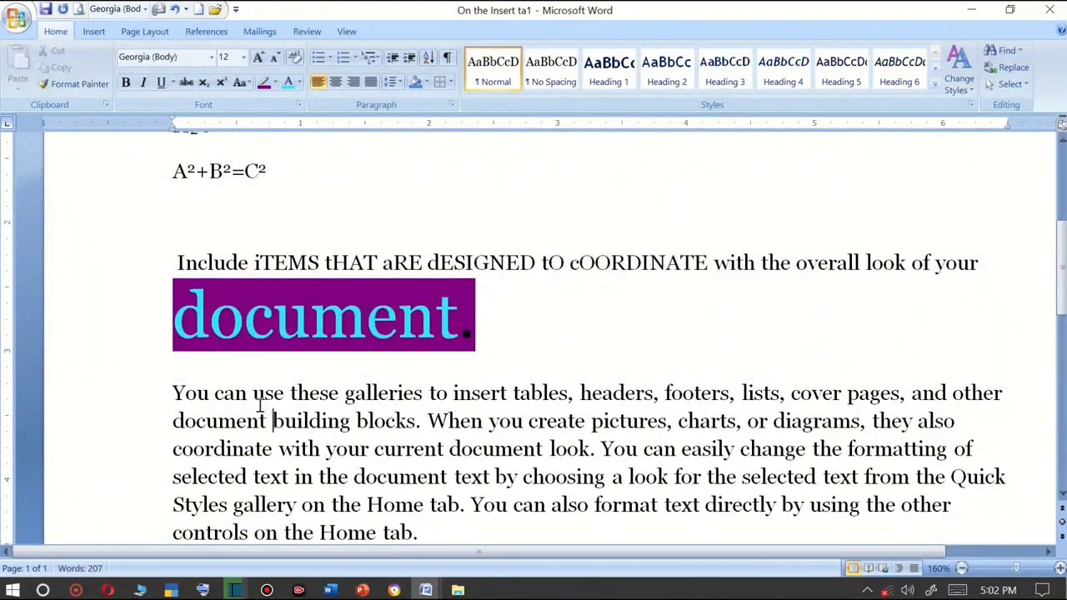
Start a new paragraph after "You can" and select those words.
left_click_drag(250, 392, 172, 393)
key("Return")
left_click_drag(277, 401, 162, 386)
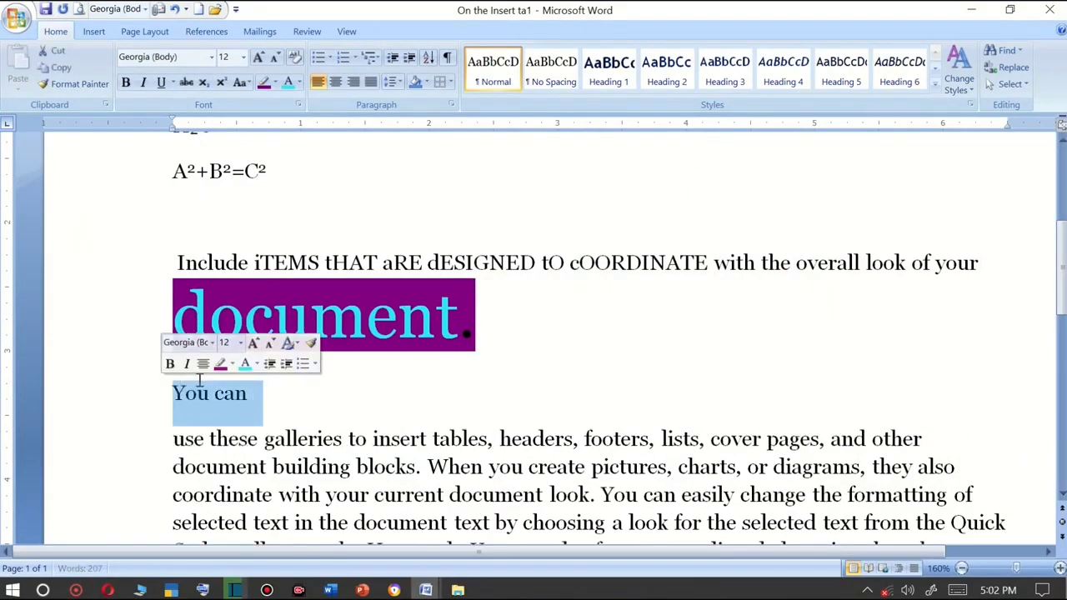
Clear all formatting from the heading "On the Insert tab,".
scroll(325, 162, "up", 5)
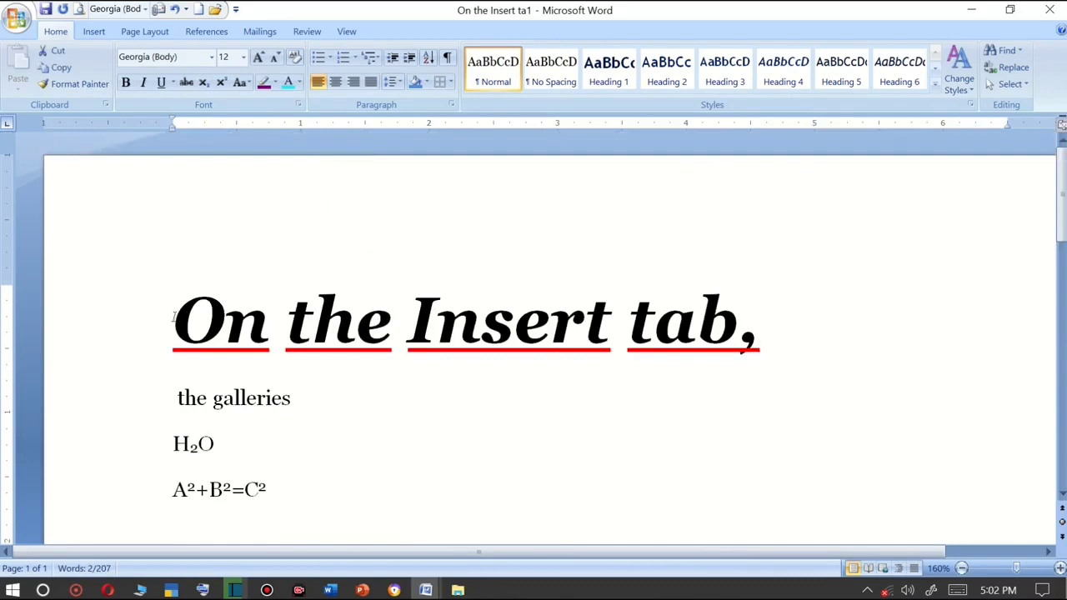
left_click_drag(173, 317, 867, 341)
left_click(297, 57)
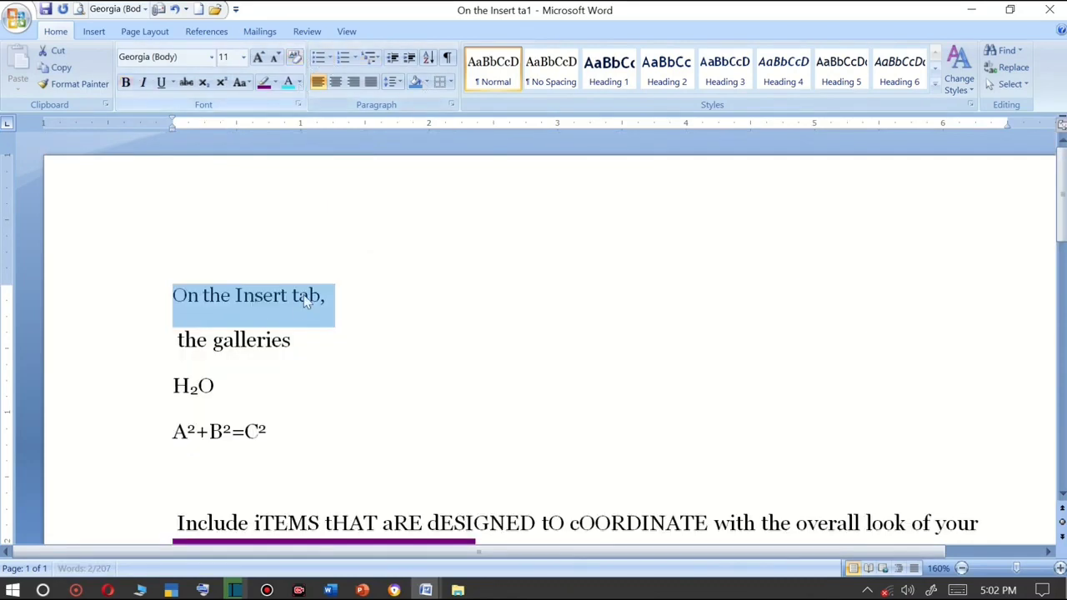
Reselect the heading "On the Insert tab," and enlarge it to 22 pt.
left_click(313, 297)
double_click(310, 296)
left_click(95, 302)
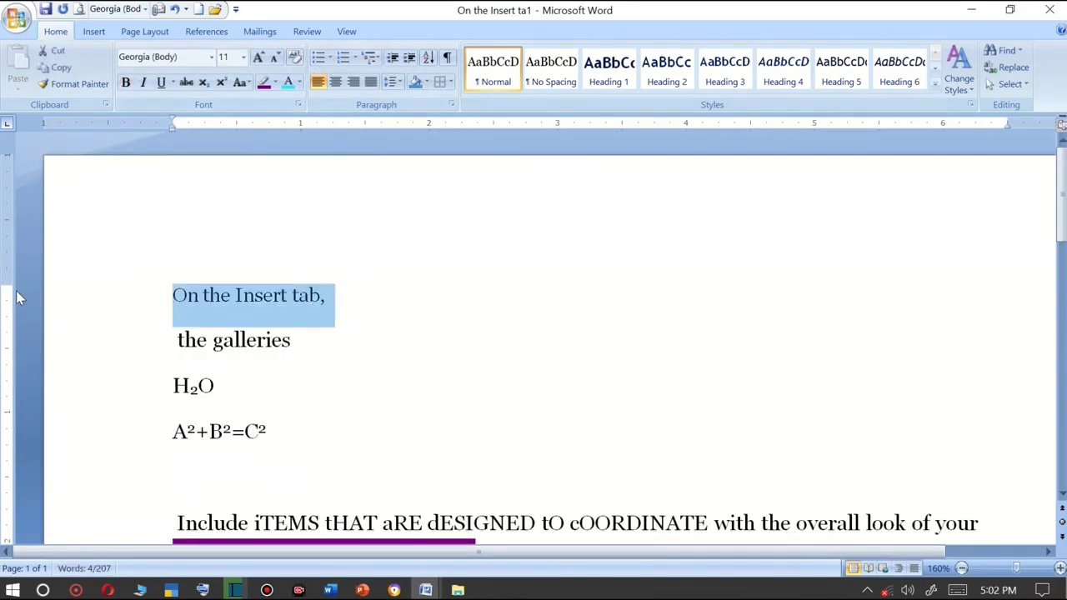
scroll(83, 222, "down", 2)
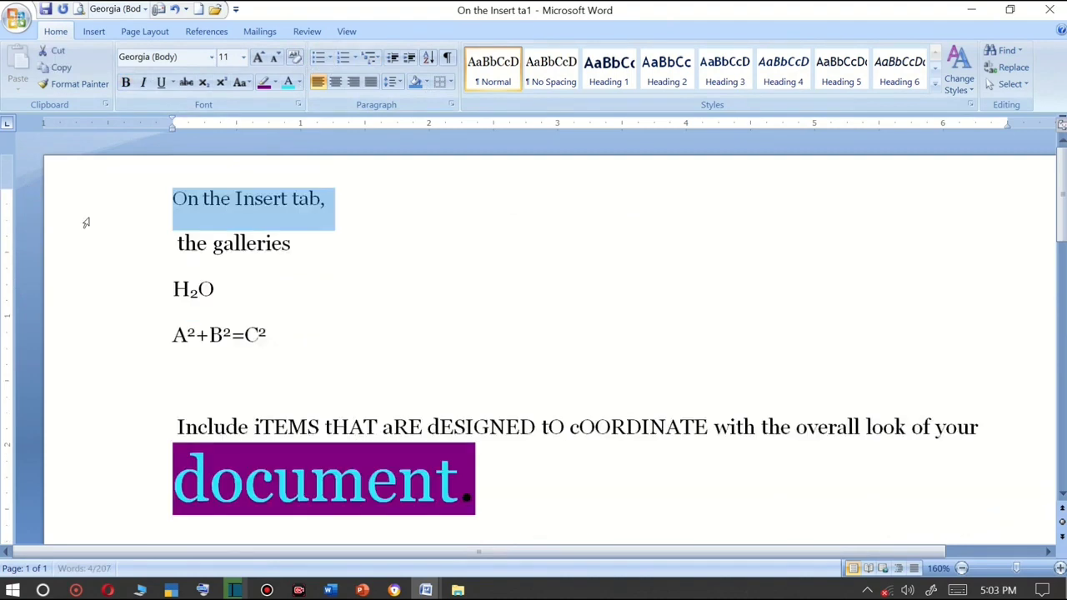
left_click(259, 58)
left_click(258, 58)
left_click(259, 58)
left_click(259, 58)
left_click(259, 58)
left_click(258, 58)
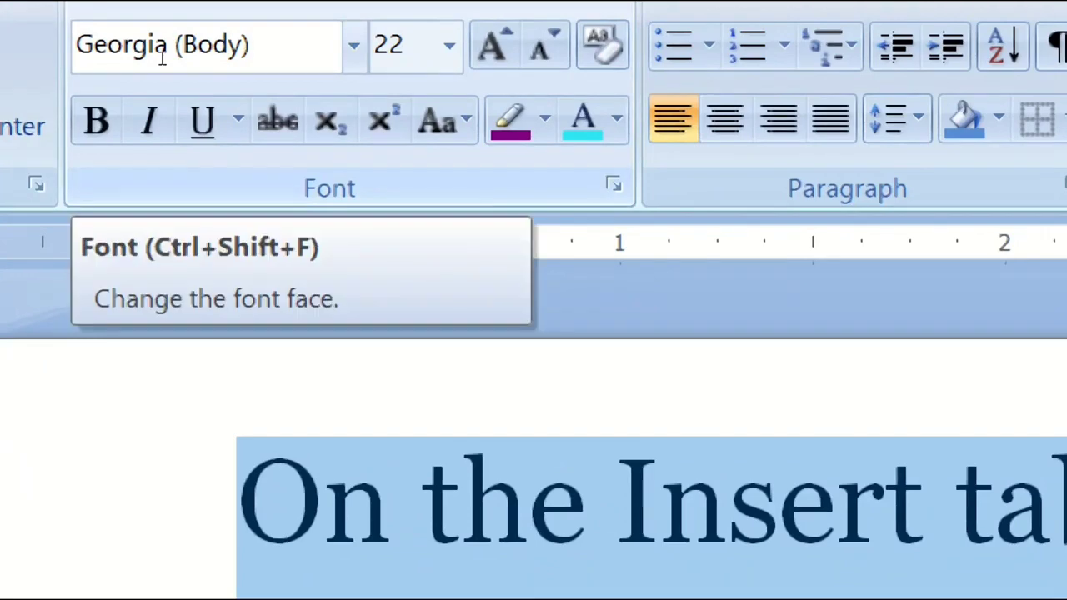
Apply the Matura MT Script Capitals font to the heading "On the Insert tab,".
left_click(219, 64)
key("Down")
key("Down")
key("Up")
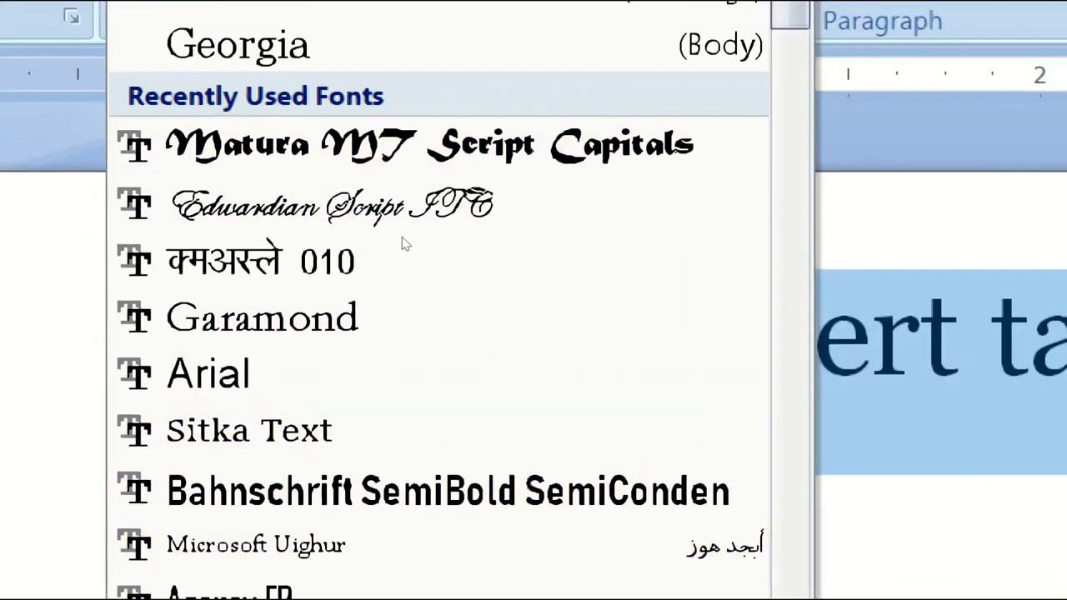
left_click(404, 241)
left_click(405, 237)
scroll(404, 237, "down", 1)
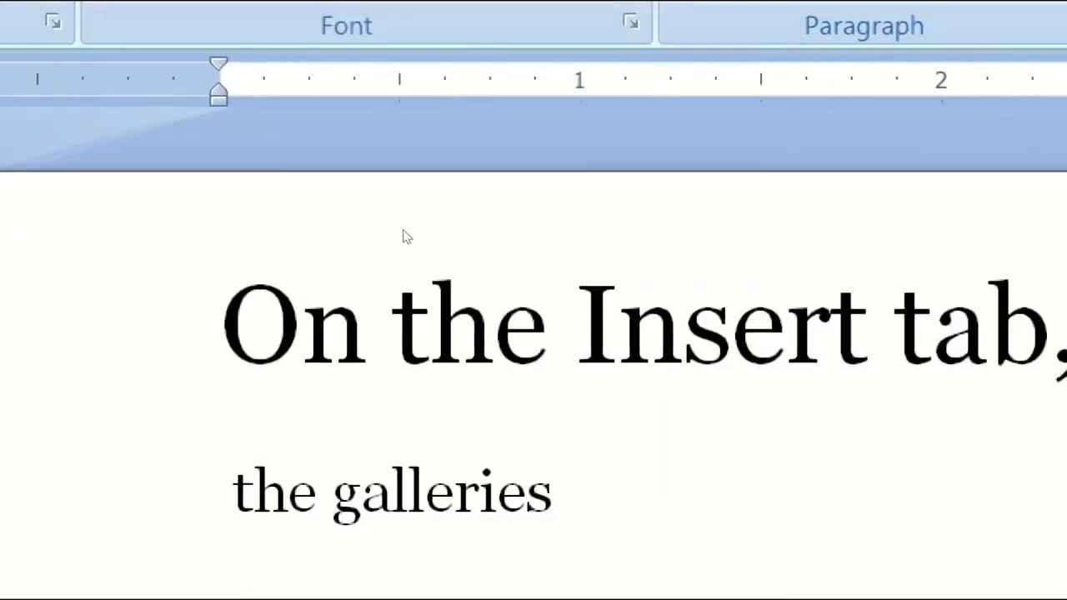
scroll(404, 234, "down", 6)
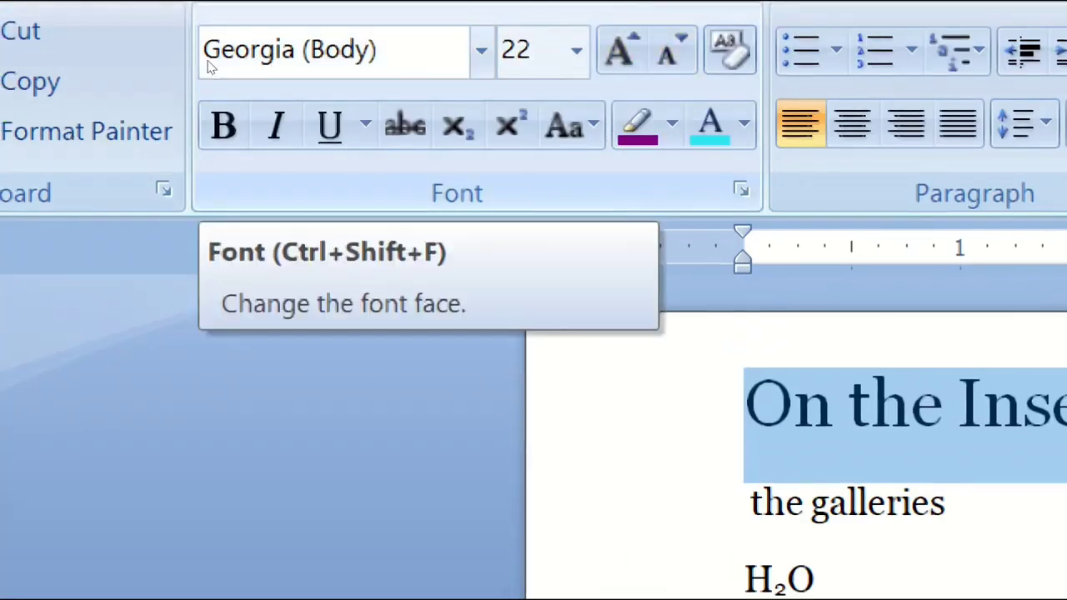
left_click(481, 52)
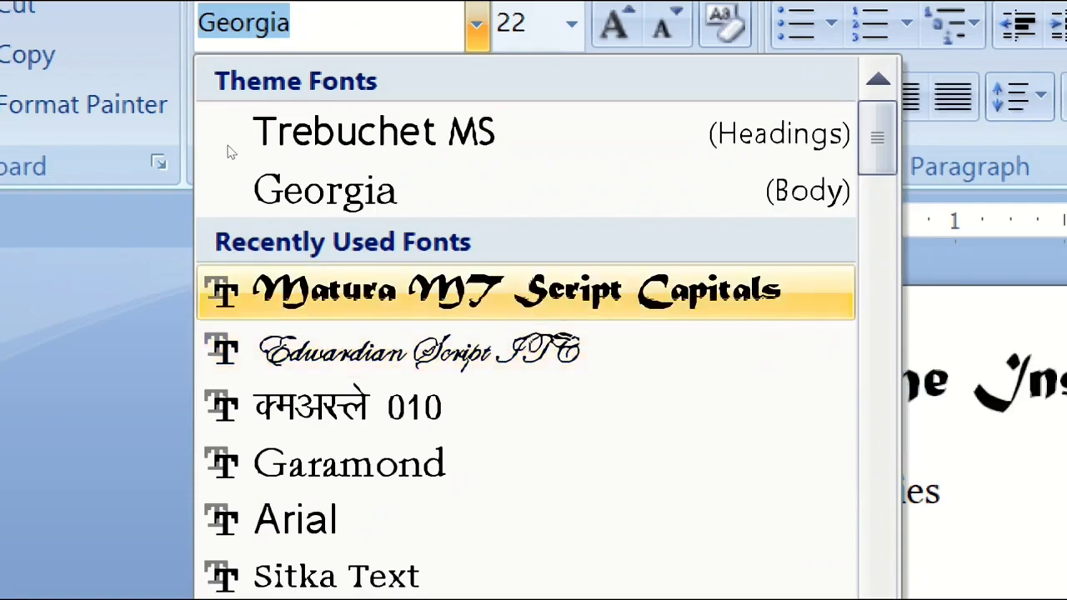
left_click(336, 292)
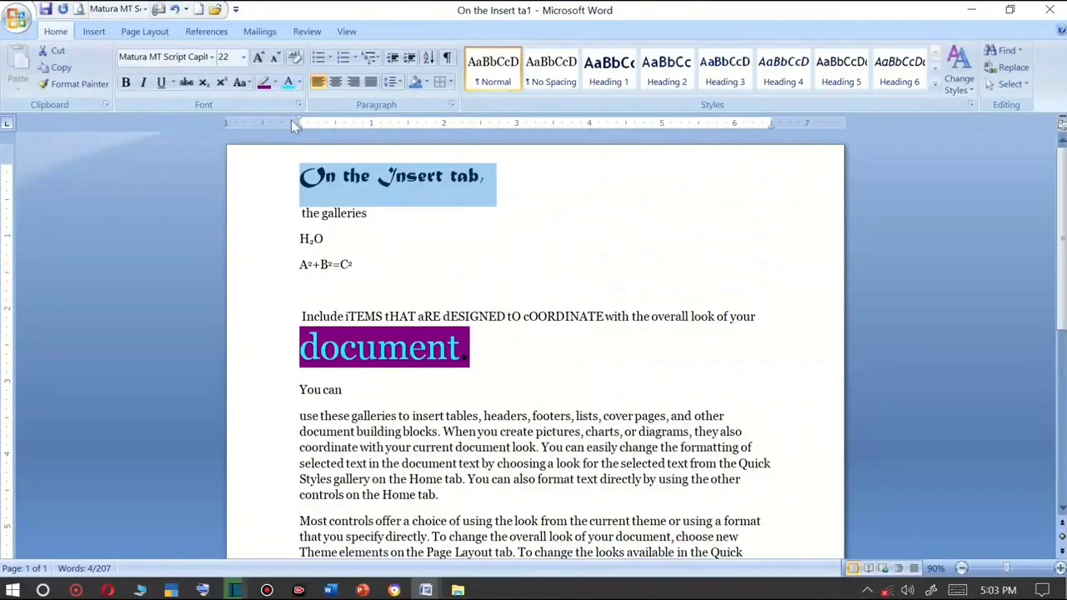
Change the heading's font to Sitka Text.
left_click(211, 57)
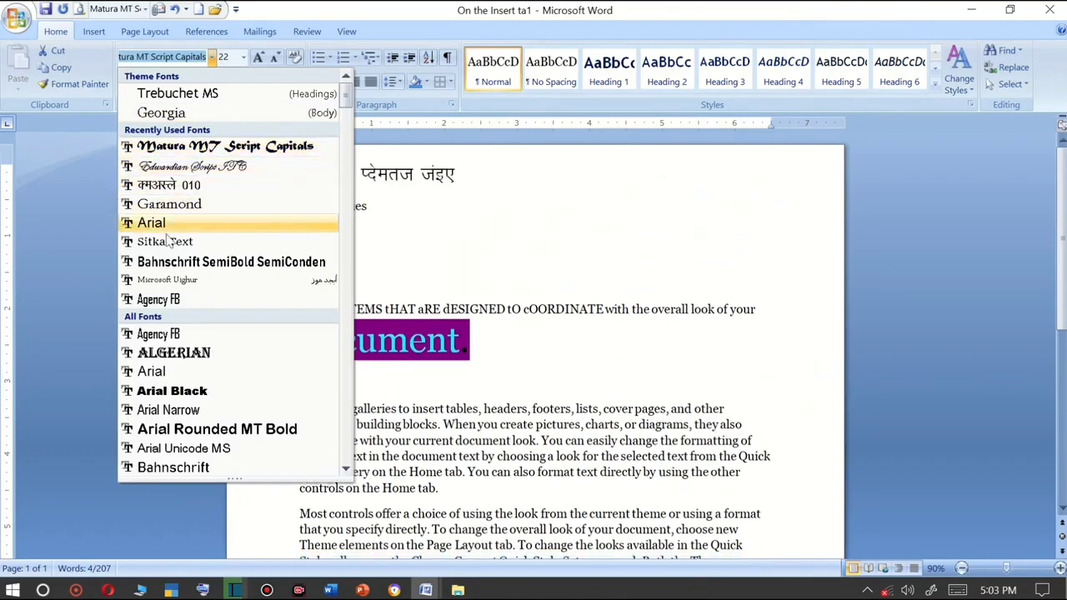
left_click(167, 241)
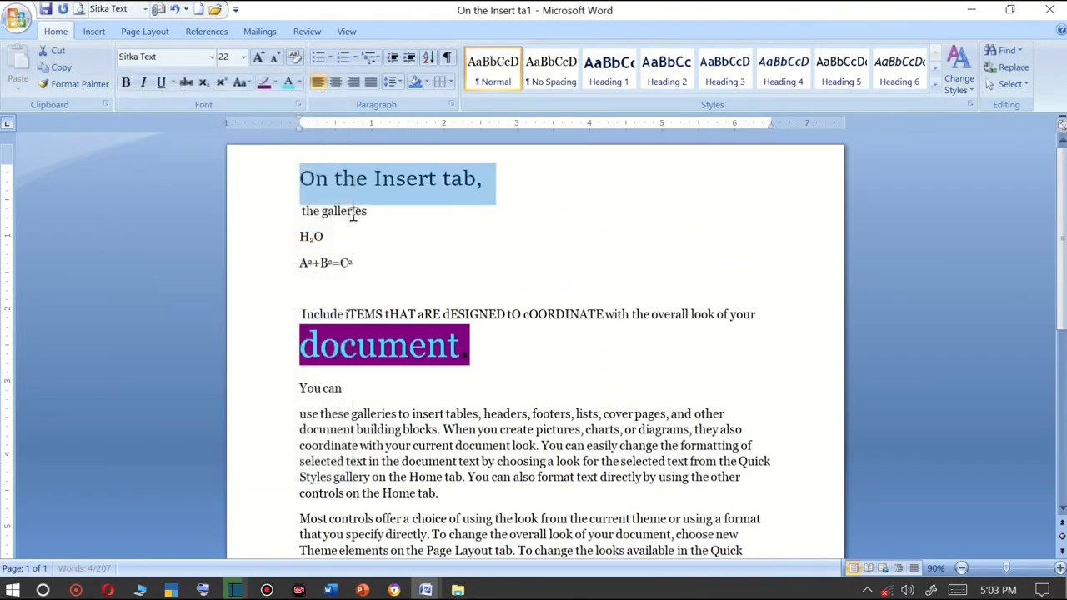
Add a new line below the heading and type a name in the Edwardian Script ITC font.
left_click(503, 189)
key("Return")
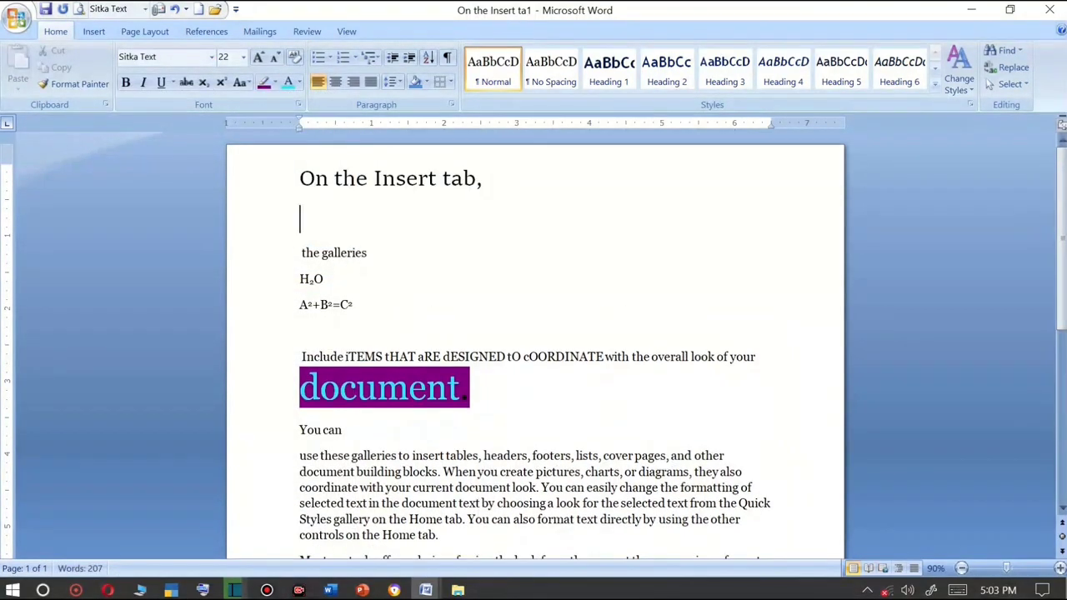
left_click(212, 57)
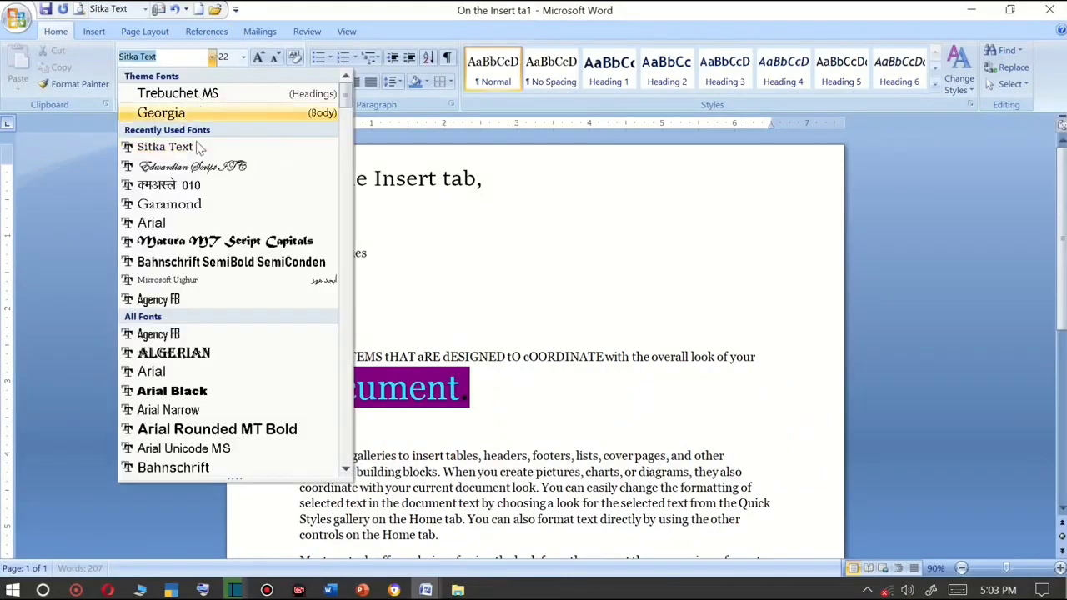
left_click(198, 168)
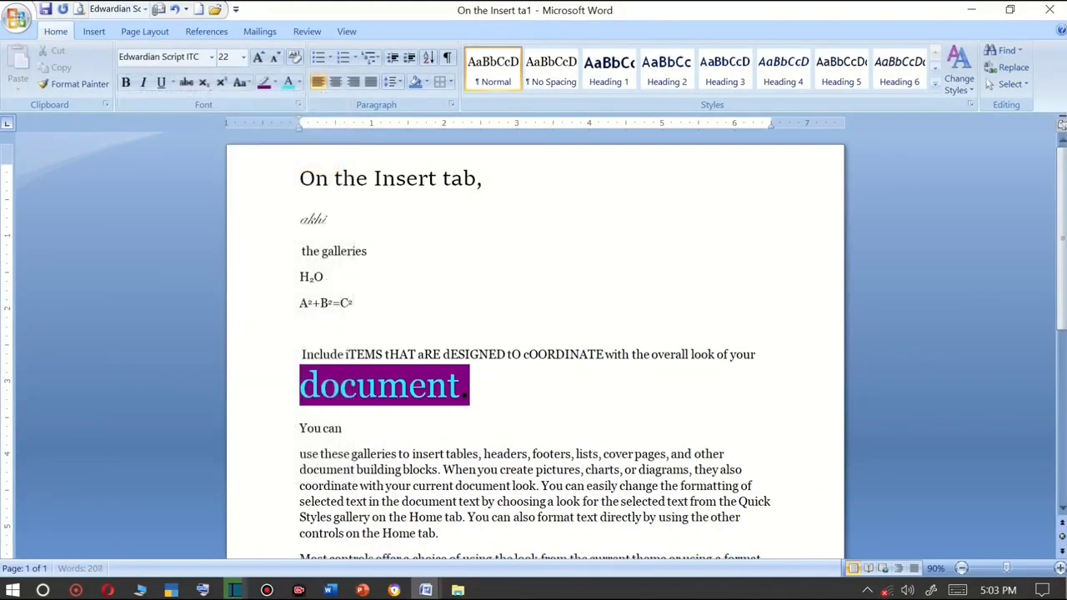
type("akhilesh")
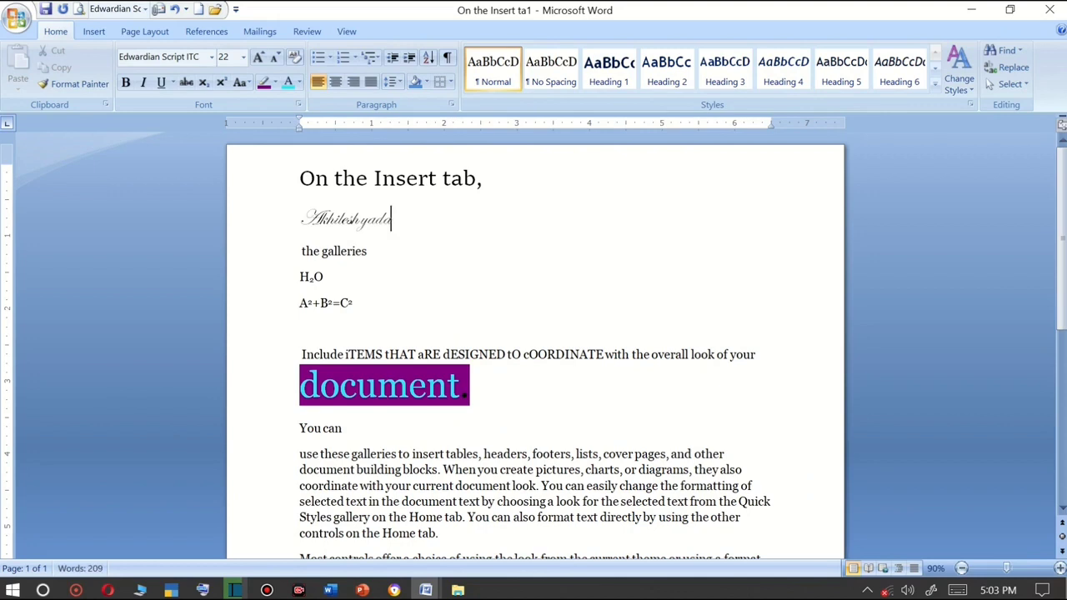
Start another new line, switch the font to DevLys 010 and type the same name in Hindi.
key("Return")
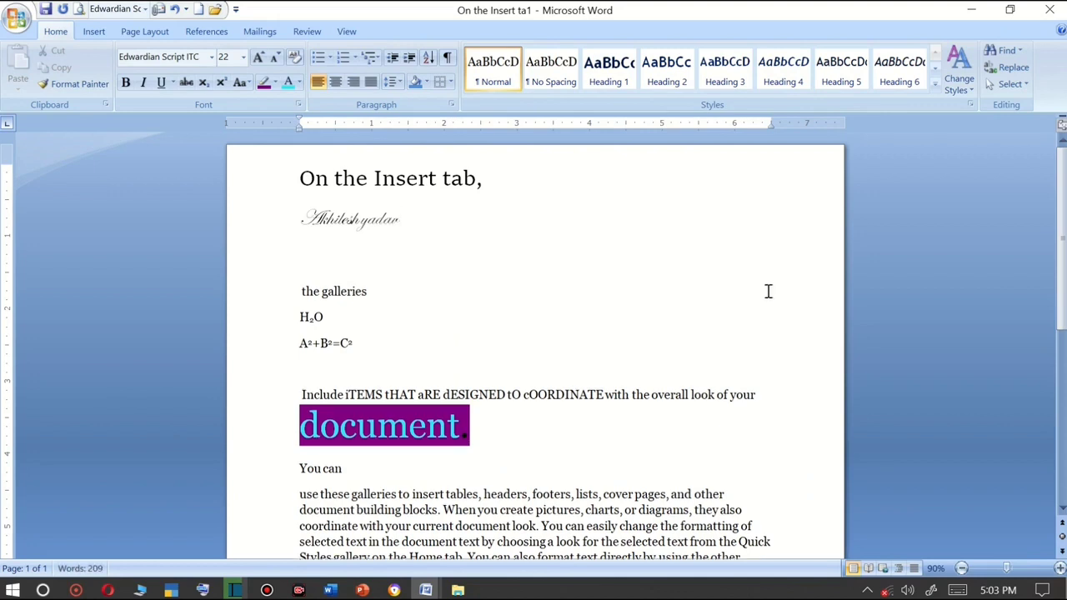
left_click(211, 58)
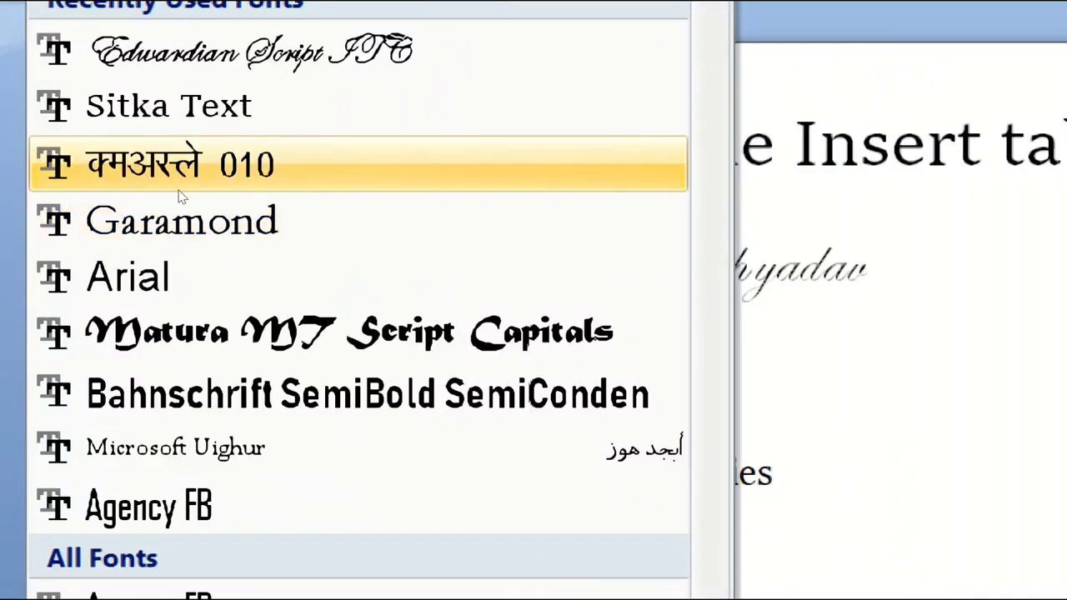
left_click(181, 196)
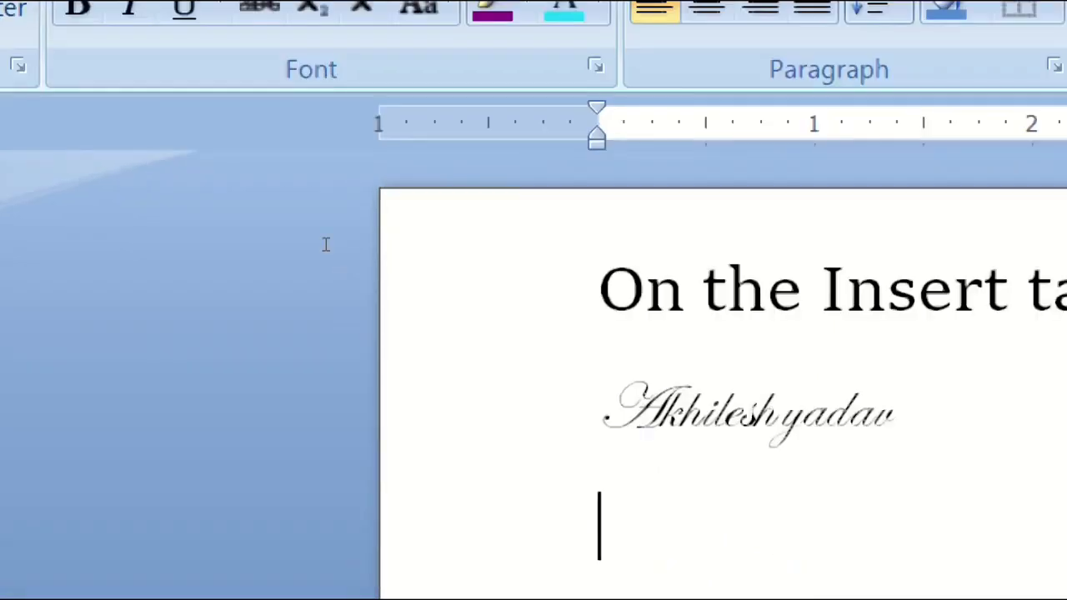
type("vh")
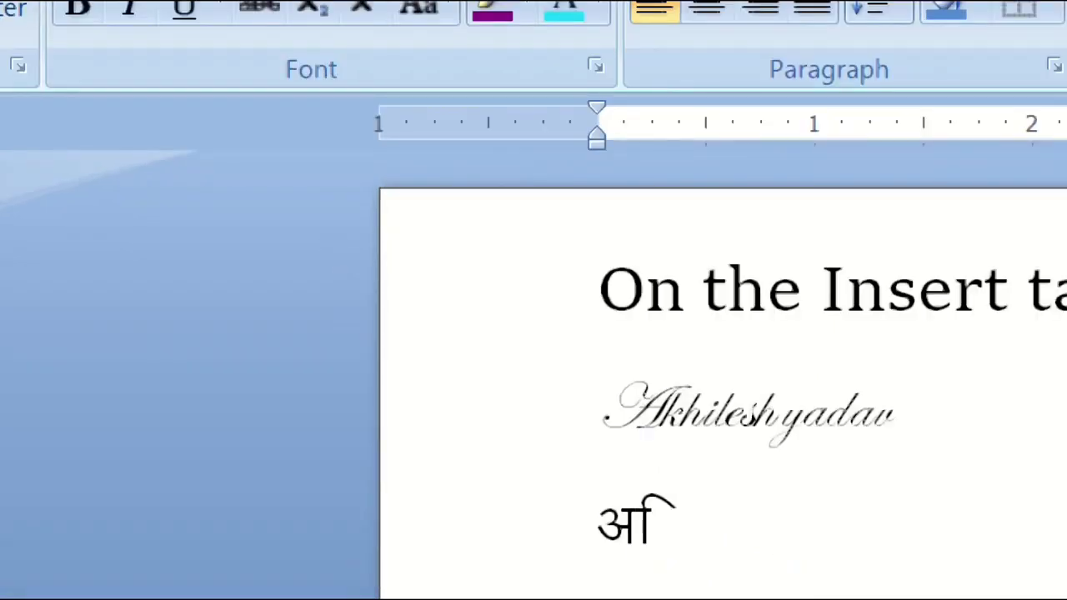
type("[k")
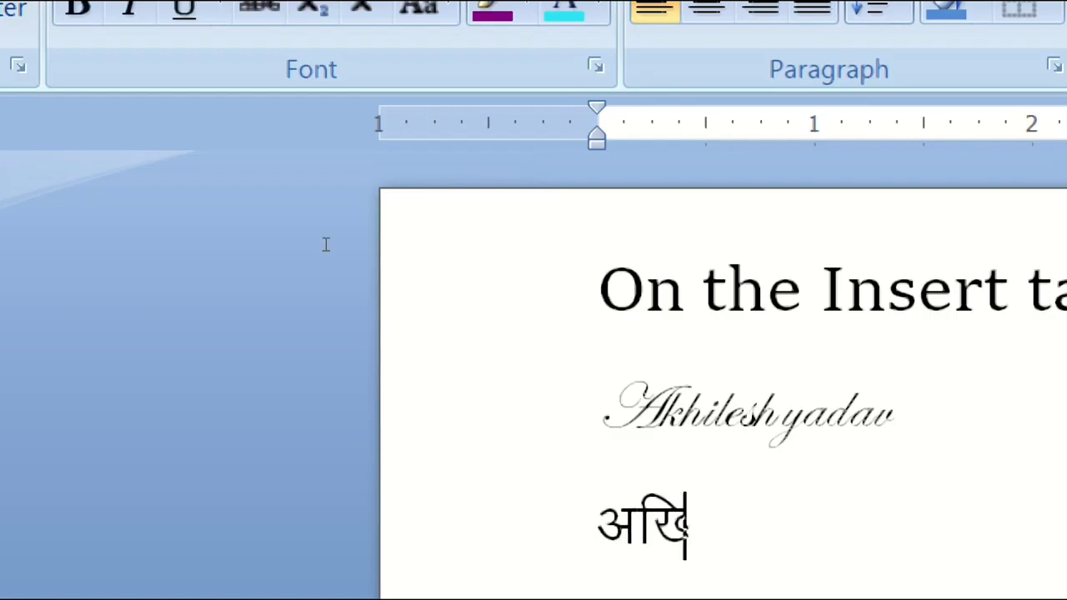
type("ys'k")
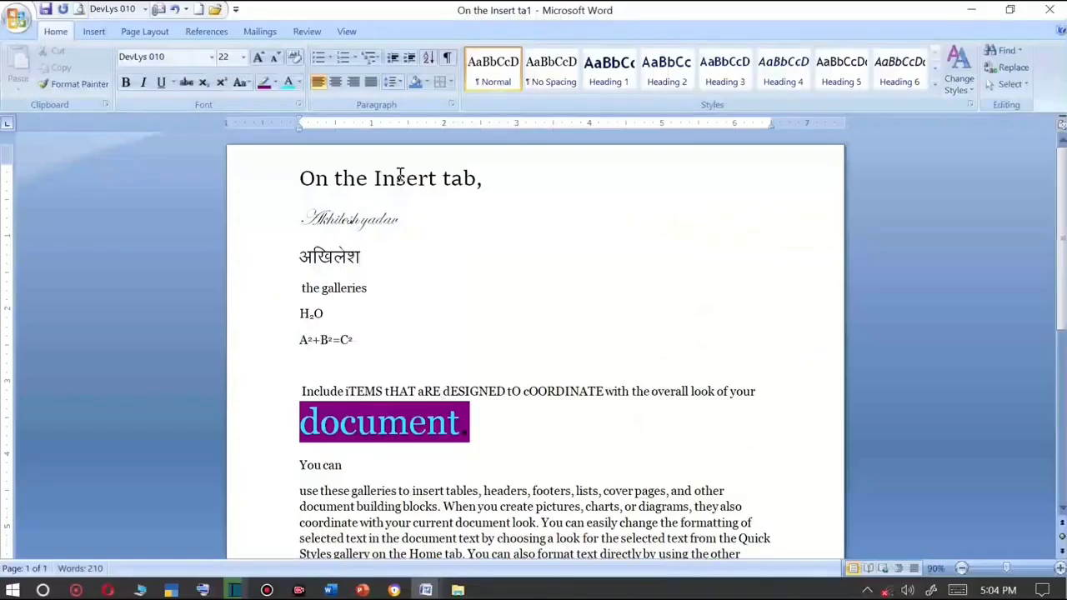
Select the Hindi word and set its font size to 72 pt.
left_click(211, 58)
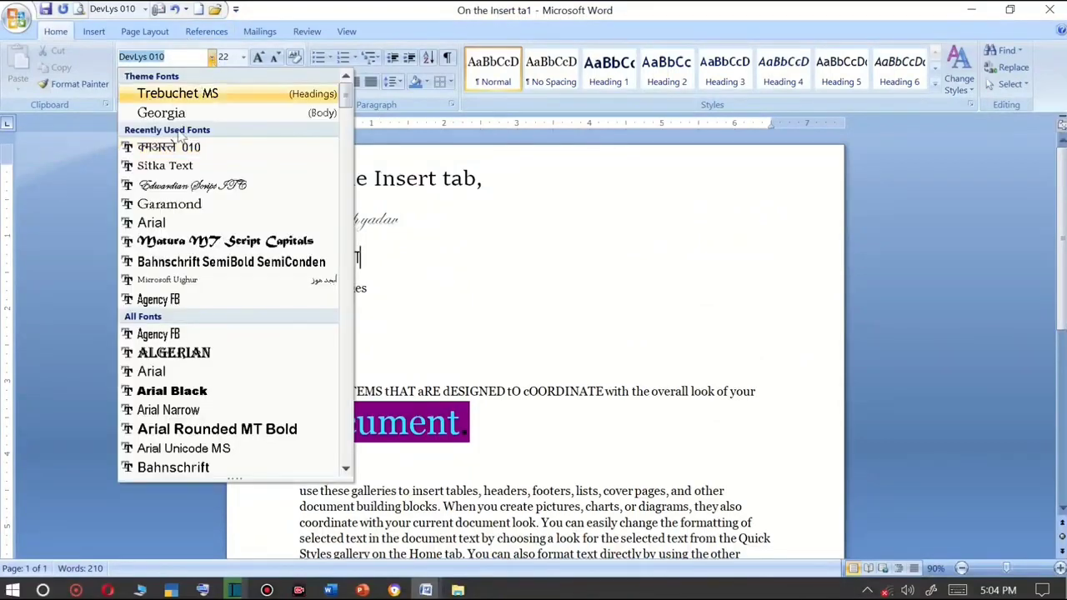
left_click(467, 381)
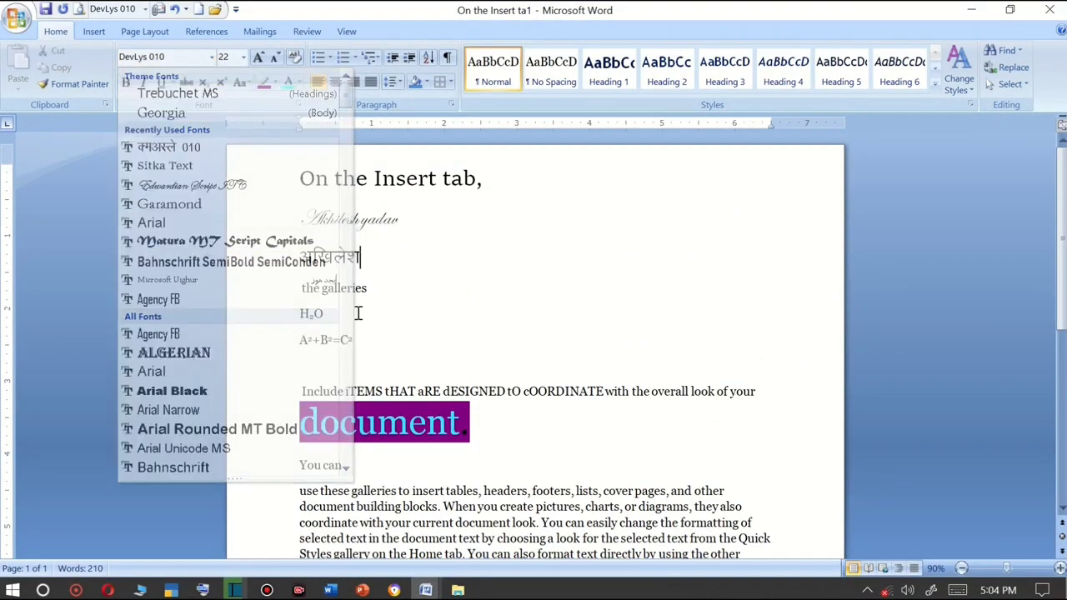
left_click(257, 259)
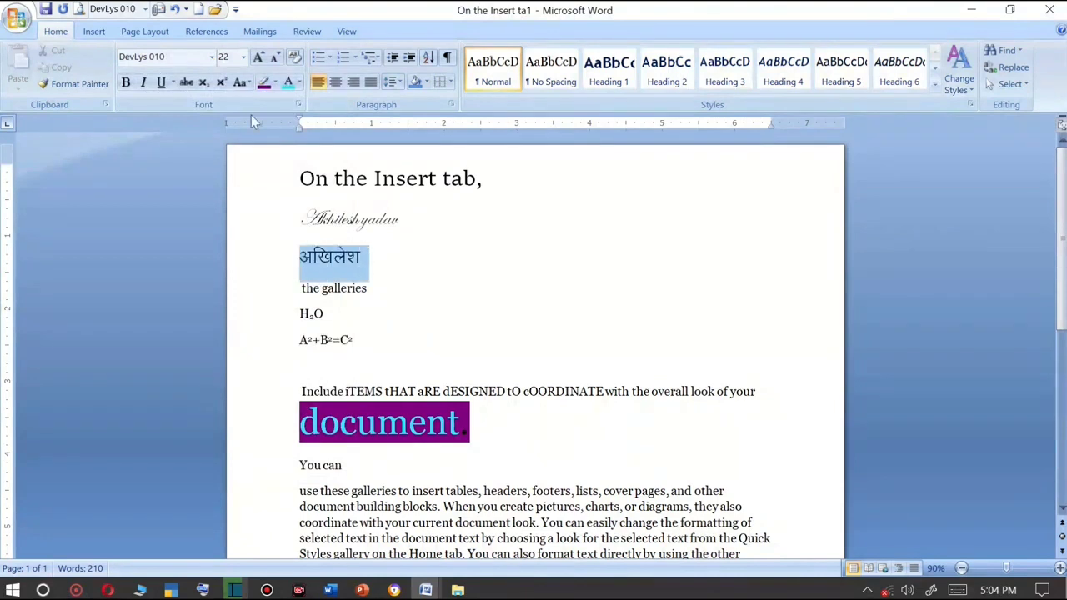
left_click(243, 57)
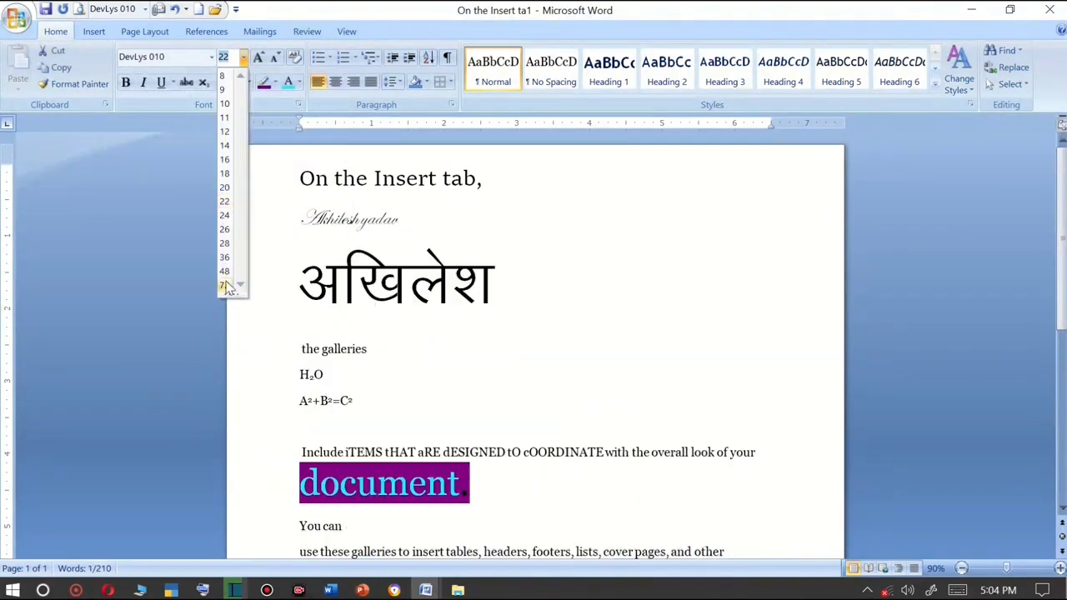
left_click(224, 284)
Set the Hindi word's font size to 1638 pt.
left_click(243, 57)
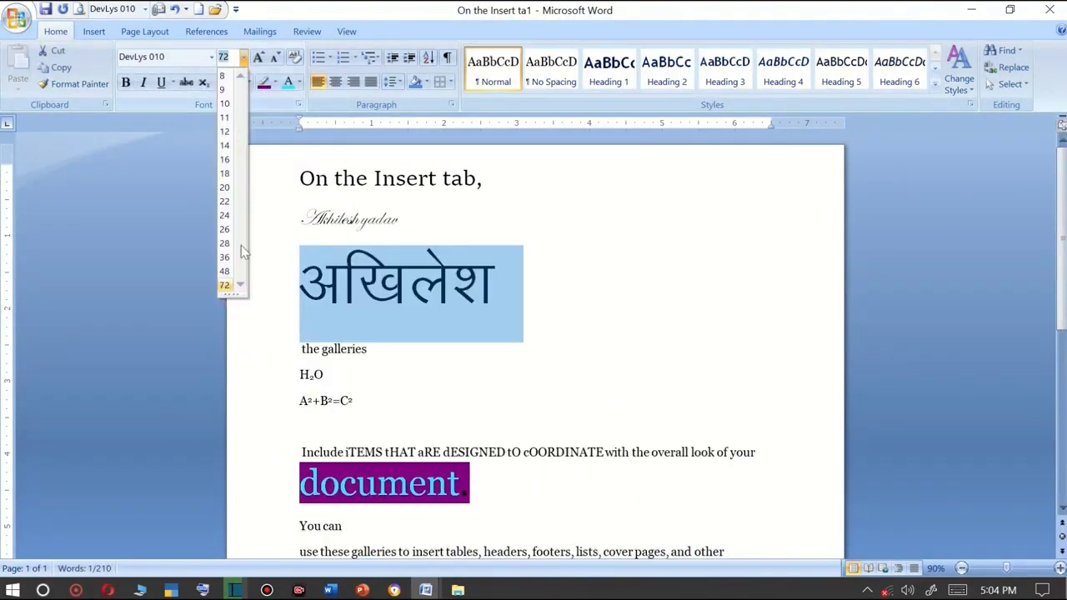
left_click(232, 58)
left_click(232, 58)
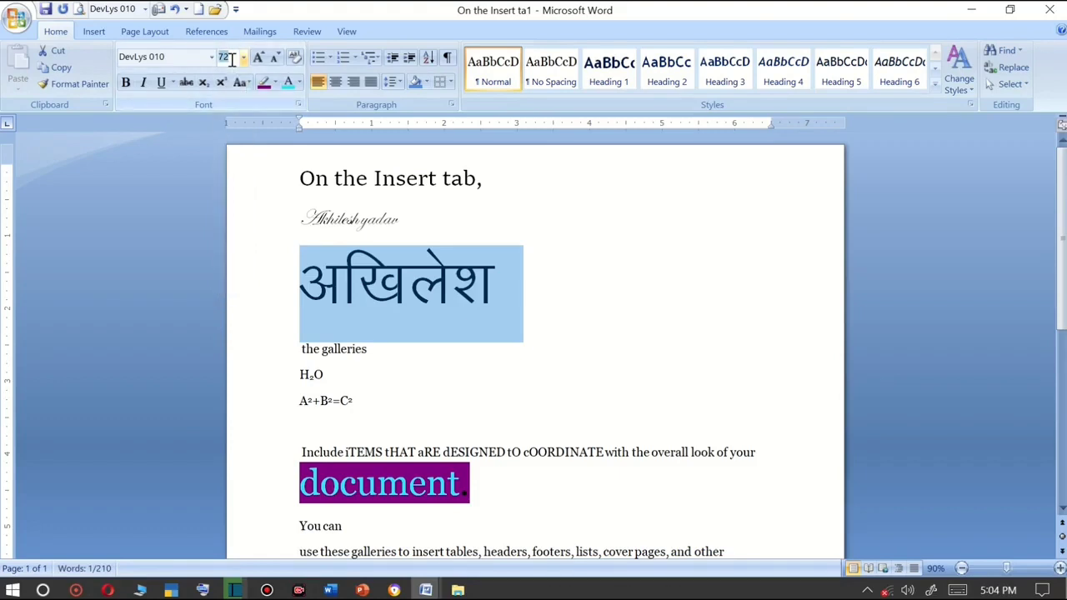
type("1638")
key("Return")
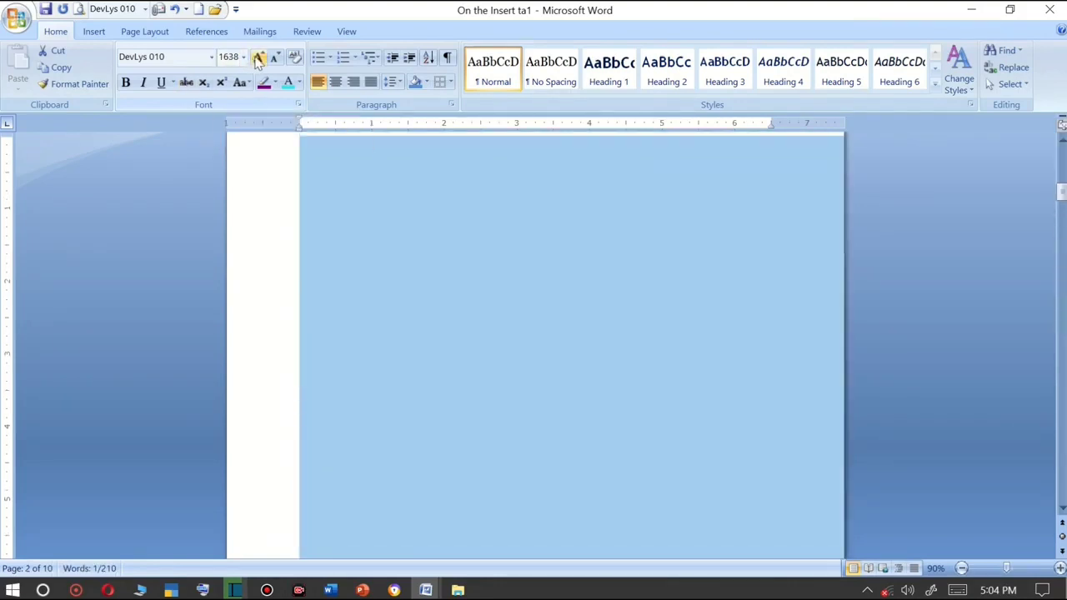
Set the Hindi word's font size to 1 pt.
left_click(256, 57)
left_click(256, 57)
left_click(239, 57)
type("1")
key("Return")
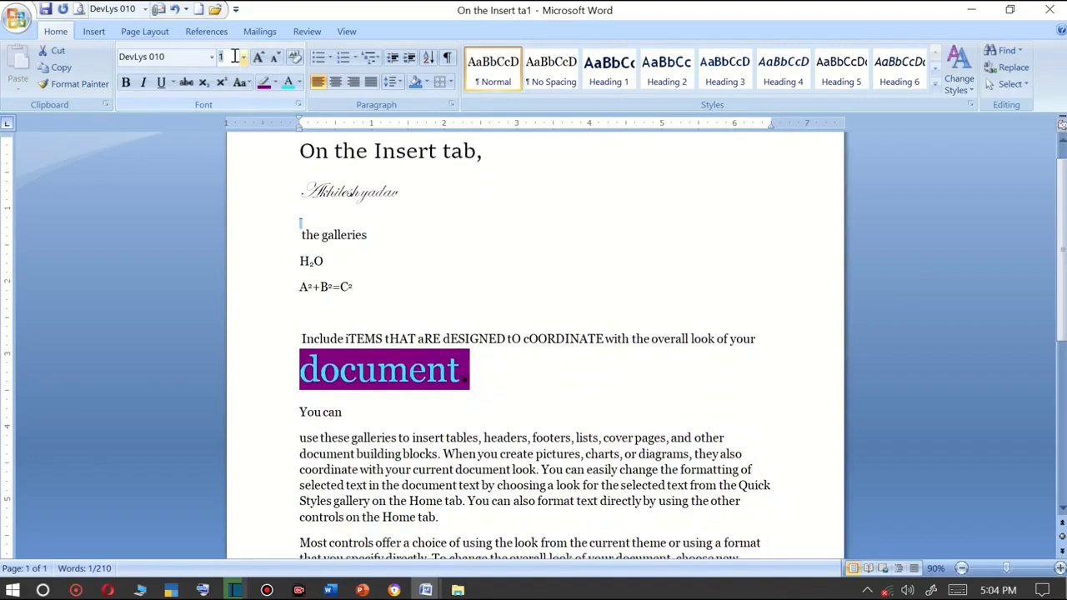
Step the Hindi word's size up and down with Grow Font and Shrink Font, reaching 100 pt.
key("Return")
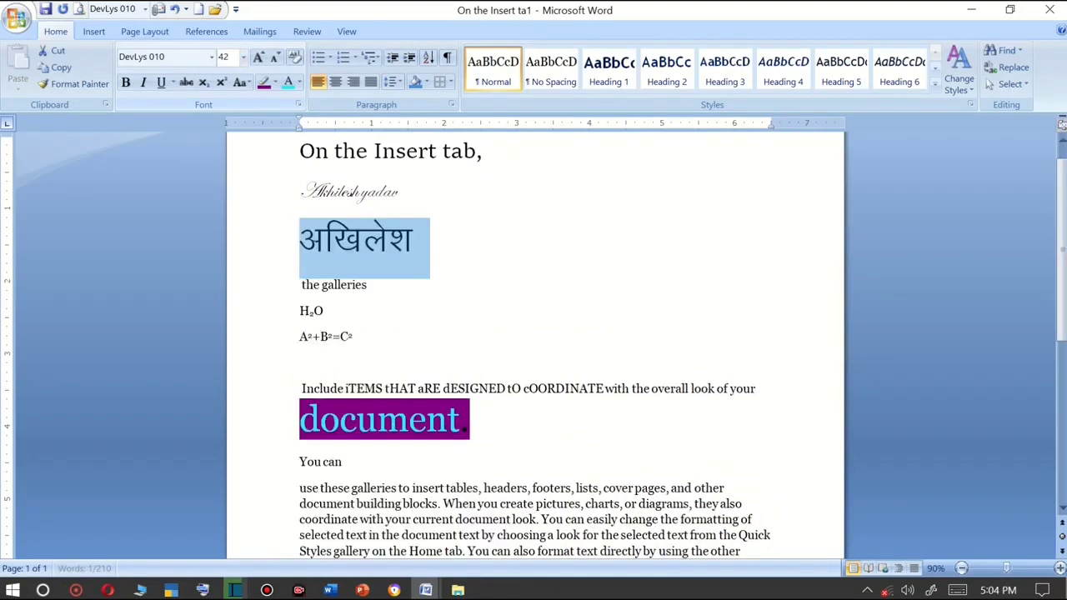
left_click(258, 58)
left_click(258, 58)
left_click(258, 59)
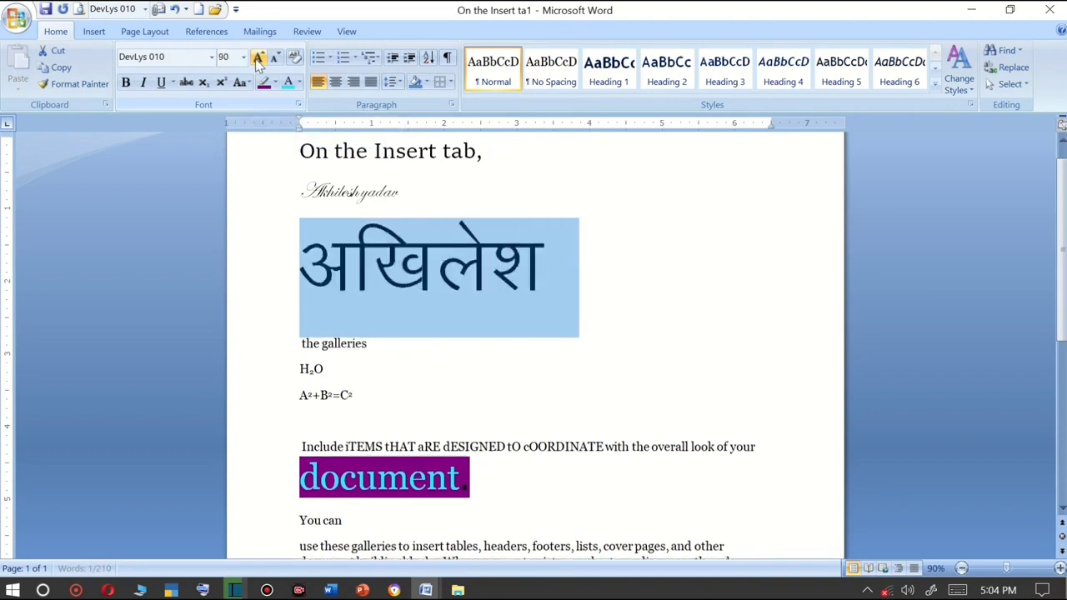
left_click(259, 58)
left_click(258, 58)
left_click(258, 59)
left_click(275, 59)
left_click(275, 59)
left_click(275, 58)
left_click(275, 59)
left_click(275, 59)
left_click(275, 58)
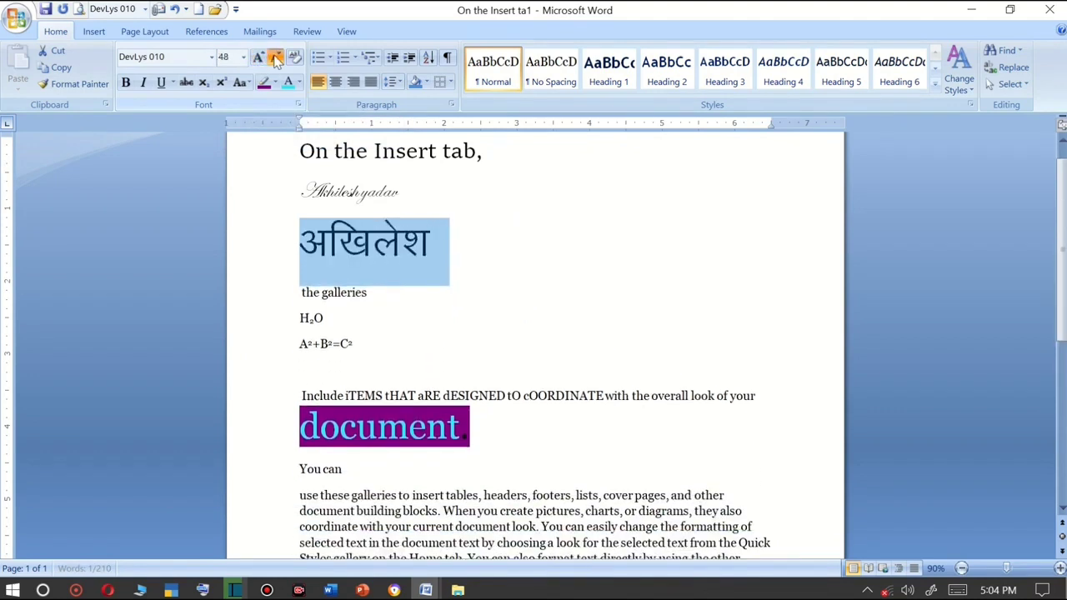
left_click(275, 58)
left_click(259, 58)
left_click(258, 58)
left_click(258, 58)
left_click(259, 59)
left_click(258, 58)
left_click(259, 58)
left_click(258, 58)
left_click(259, 58)
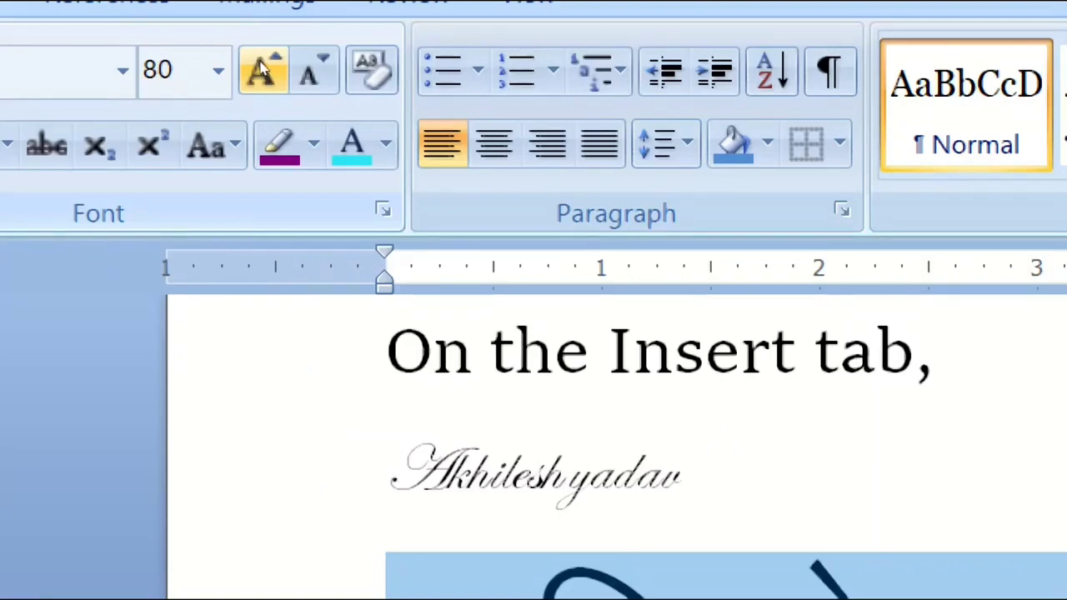
left_click(261, 69)
left_click(260, 69)
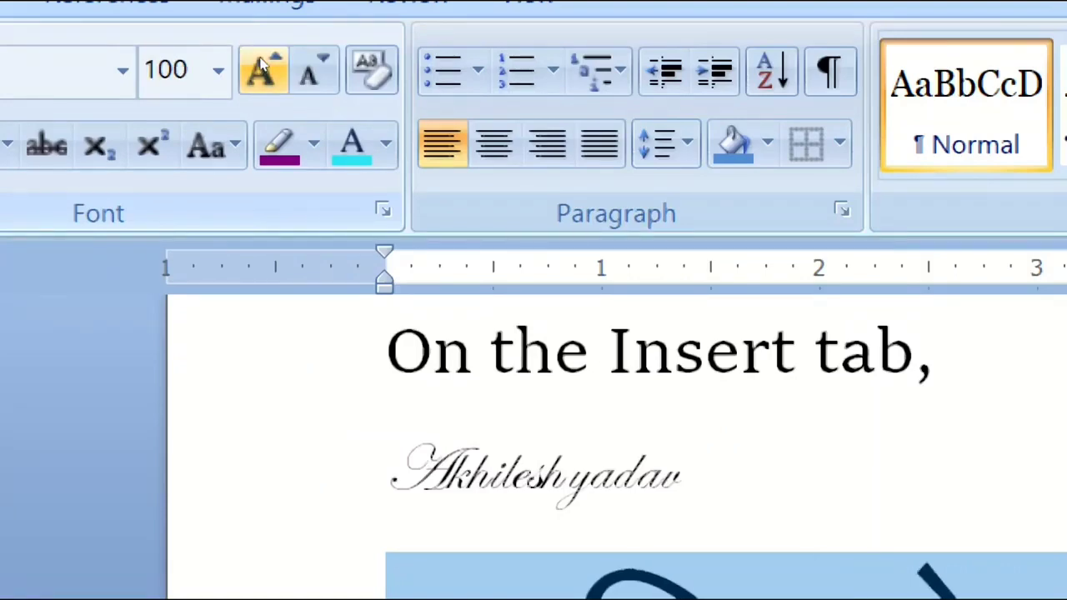
Shrink and grow the Hindi word repeatedly with Shrink Font and Grow Font, ending at 26 pt.
left_click(284, 67)
left_click(284, 66)
left_click(283, 67)
left_click(283, 66)
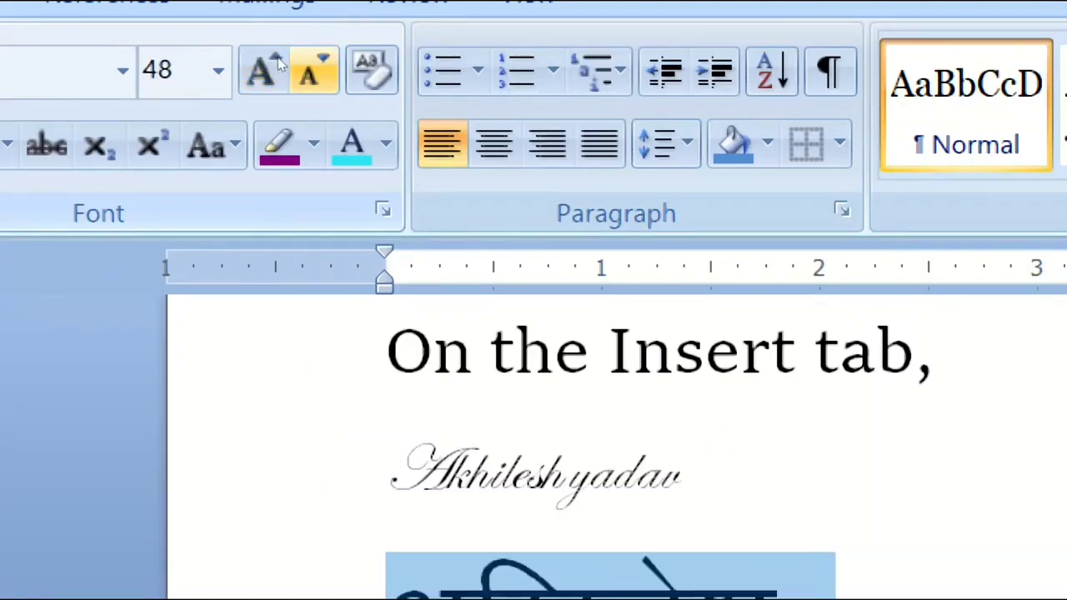
left_click(284, 66)
left_click(283, 67)
left_click(284, 66)
left_click(280, 65)
left_click(281, 65)
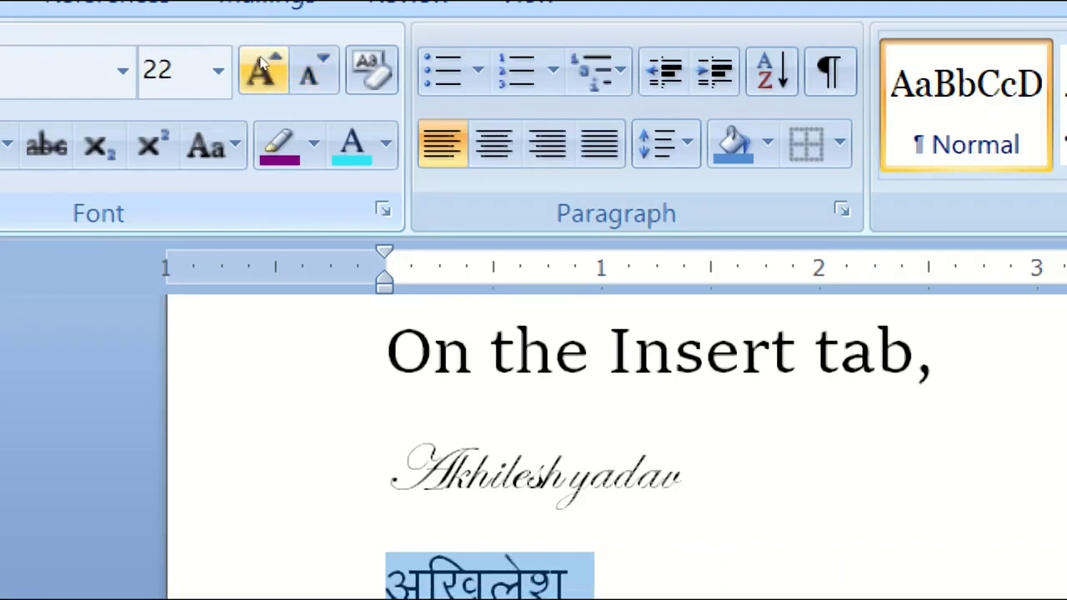
left_click(261, 68)
left_click(261, 68)
left_click(261, 68)
left_click(261, 69)
left_click(261, 69)
left_click(261, 69)
left_click(261, 69)
left_click(261, 68)
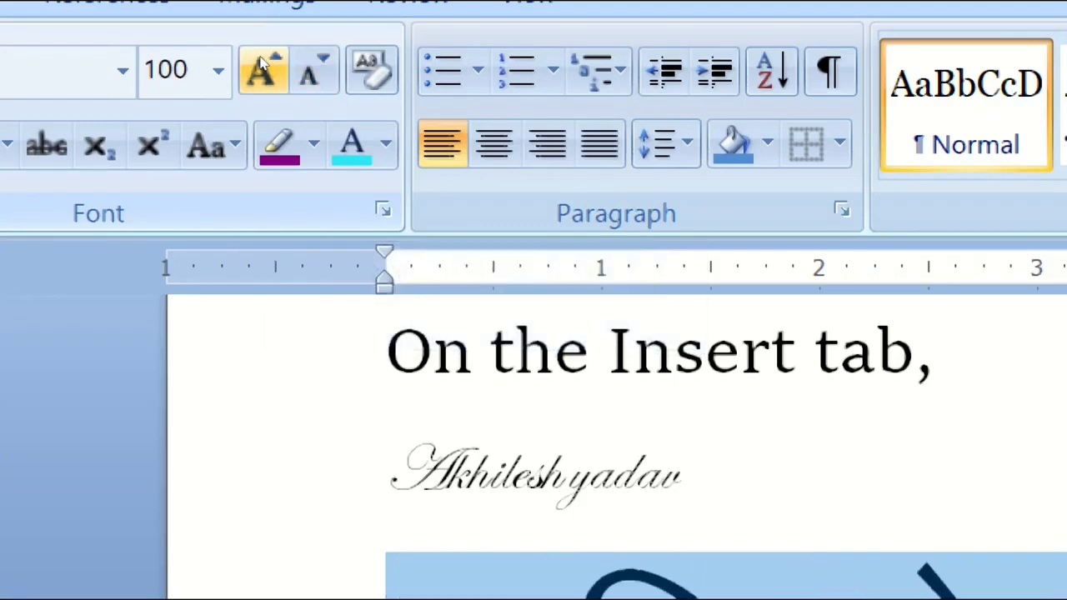
left_click(281, 67)
left_click(281, 66)
left_click(282, 66)
left_click(281, 67)
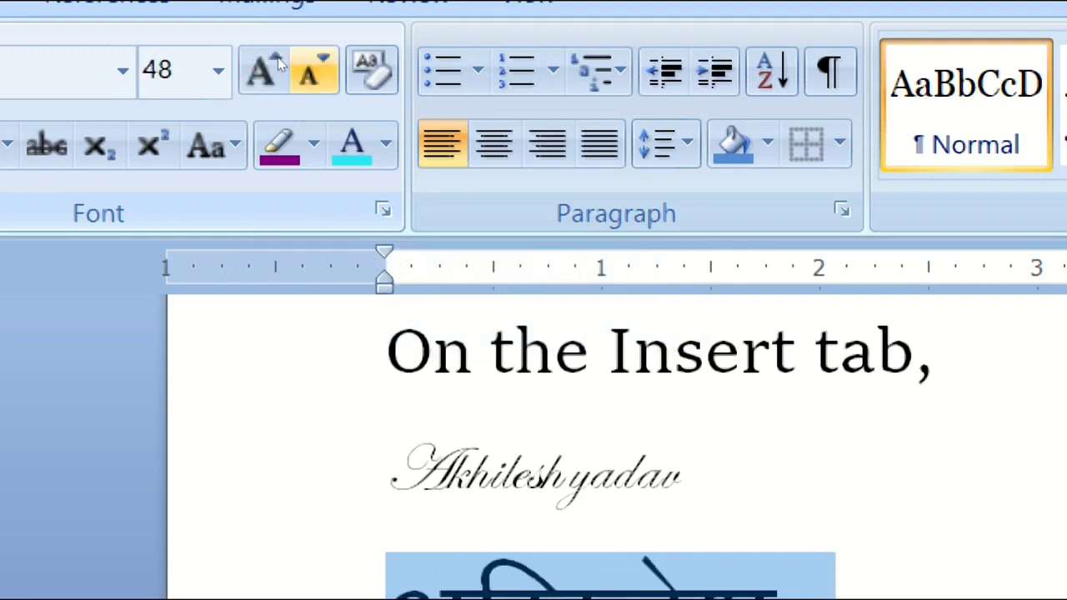
left_click(282, 67)
left_click(282, 67)
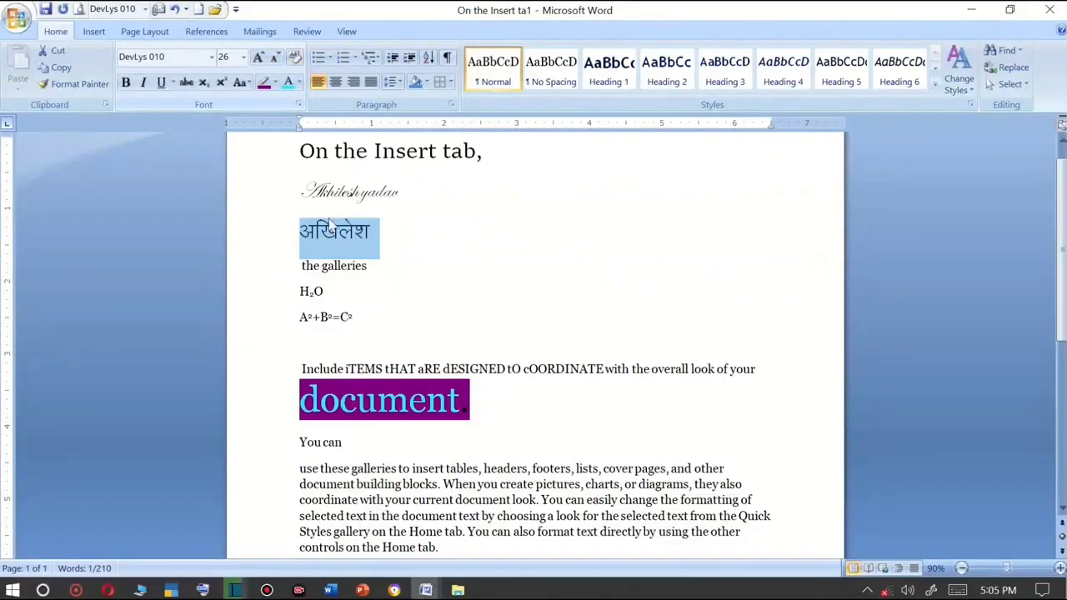
Italicize the Hindi word and enlarge it to 80 pt with Grow Font.
left_click(144, 84)
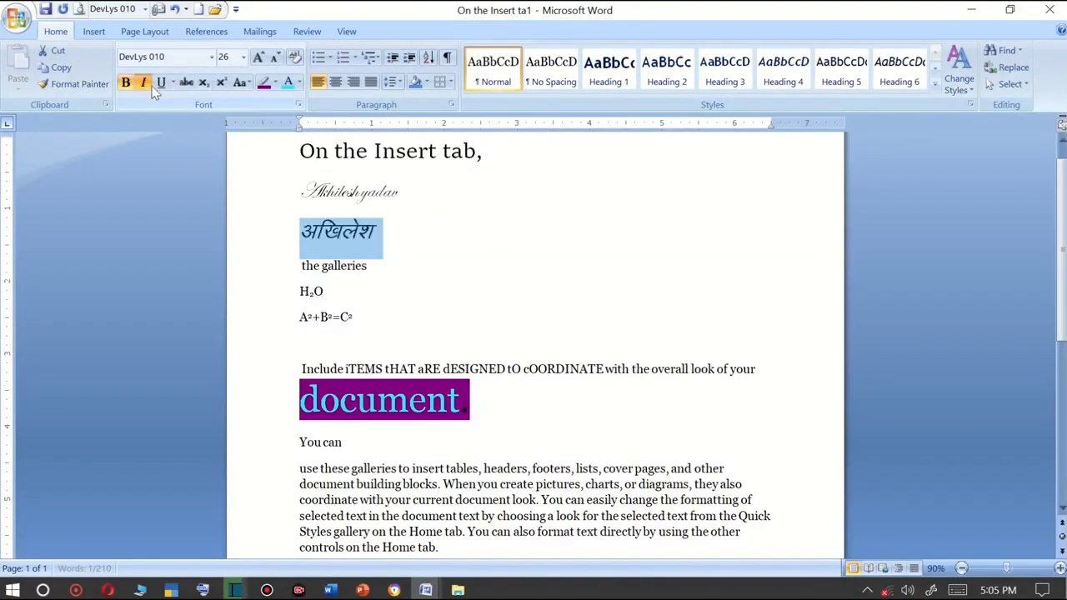
left_click(144, 83)
left_click(259, 58)
left_click(260, 58)
left_click(259, 58)
left_click(260, 58)
left_click(259, 58)
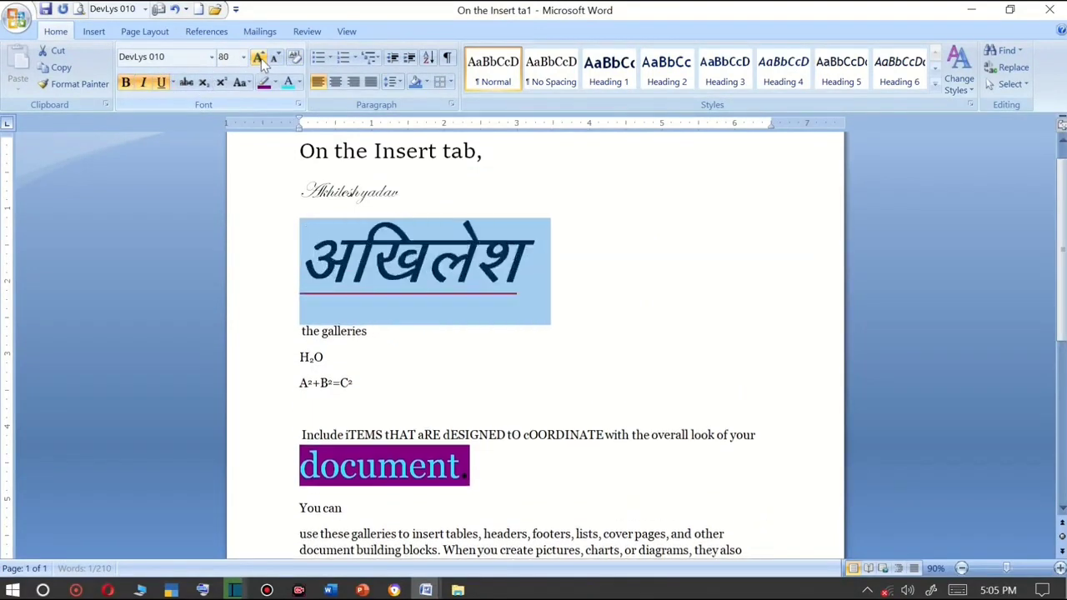
Colour the Hindi word's text red.
left_click(275, 83)
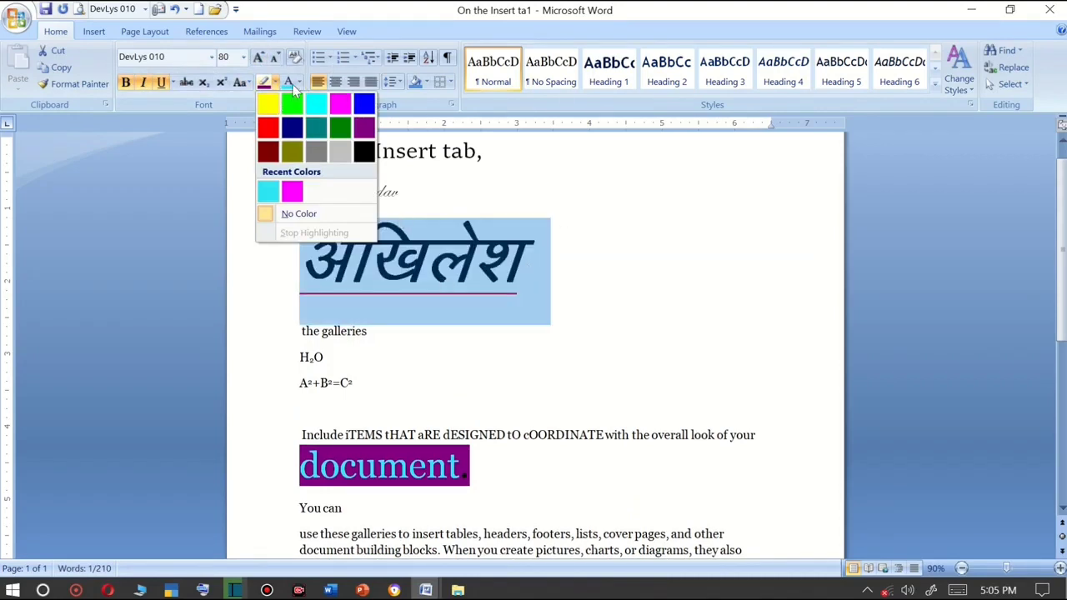
left_click(299, 82)
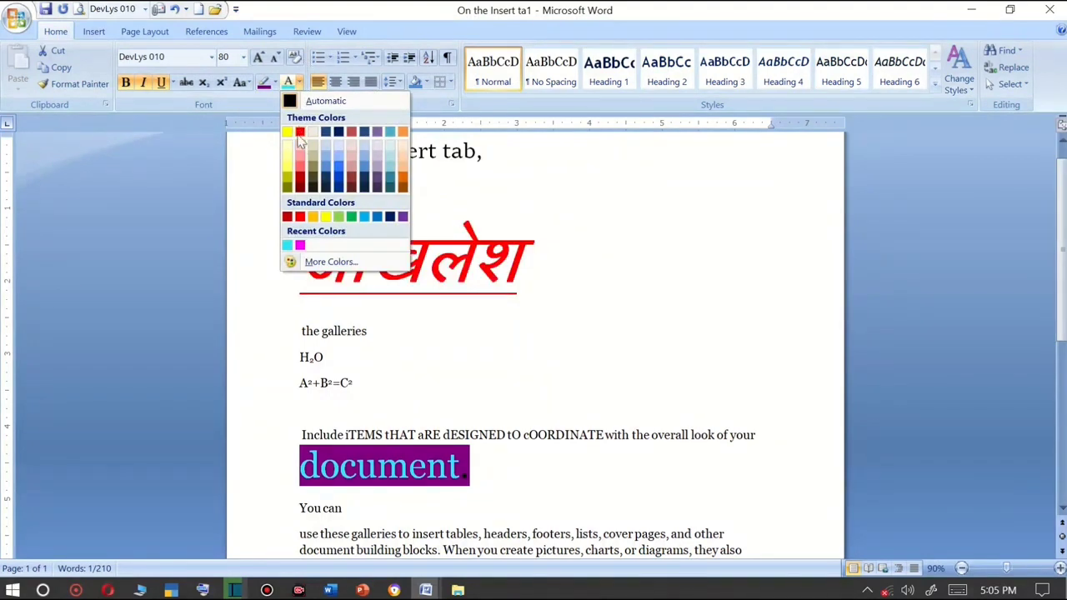
left_click(301, 133)
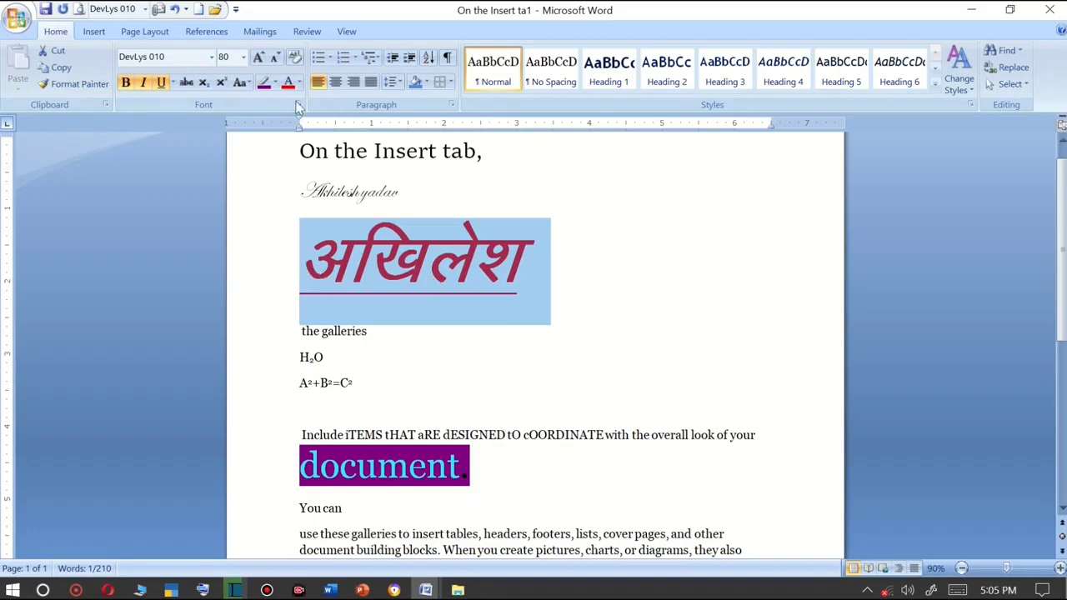
Clear all formatting from the Hindi word and deselect it.
left_click(295, 57)
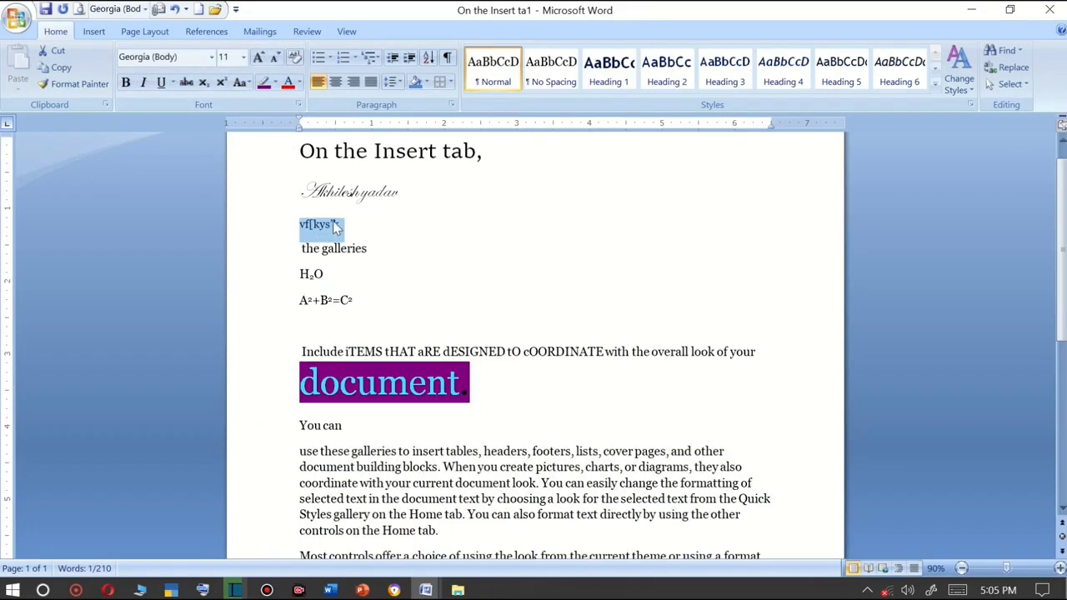
scroll(374, 213, "up", 1)
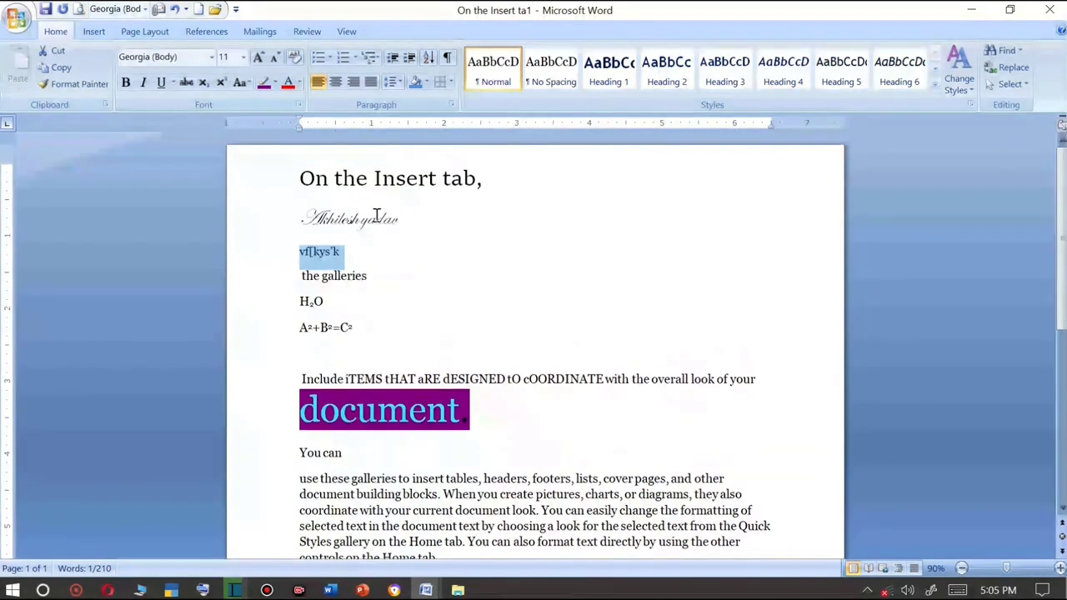
left_click(347, 256)
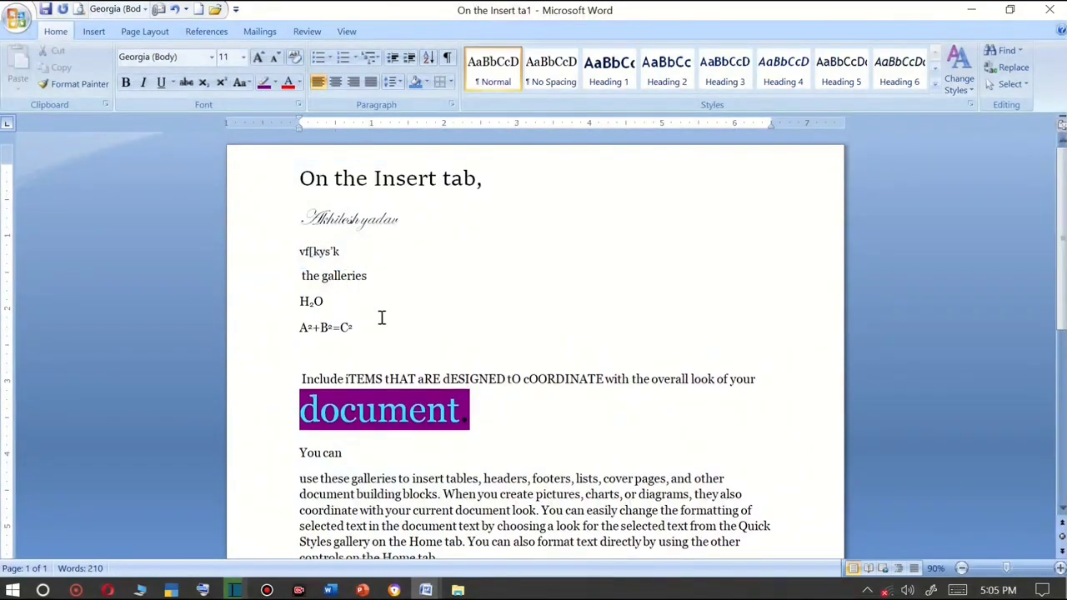
Select the heading 'On the Insert tab,' and enlarge it to 36 pt with Grow Font.
left_click_drag(498, 179, 208, 164)
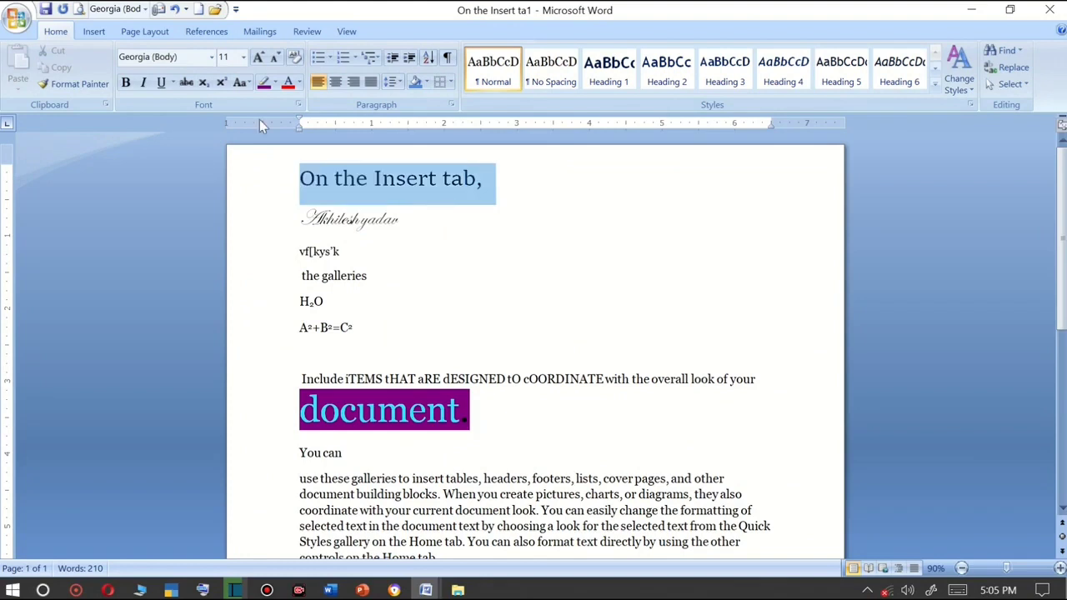
left_click(258, 60)
left_click(258, 60)
left_click(259, 60)
left_click(259, 60)
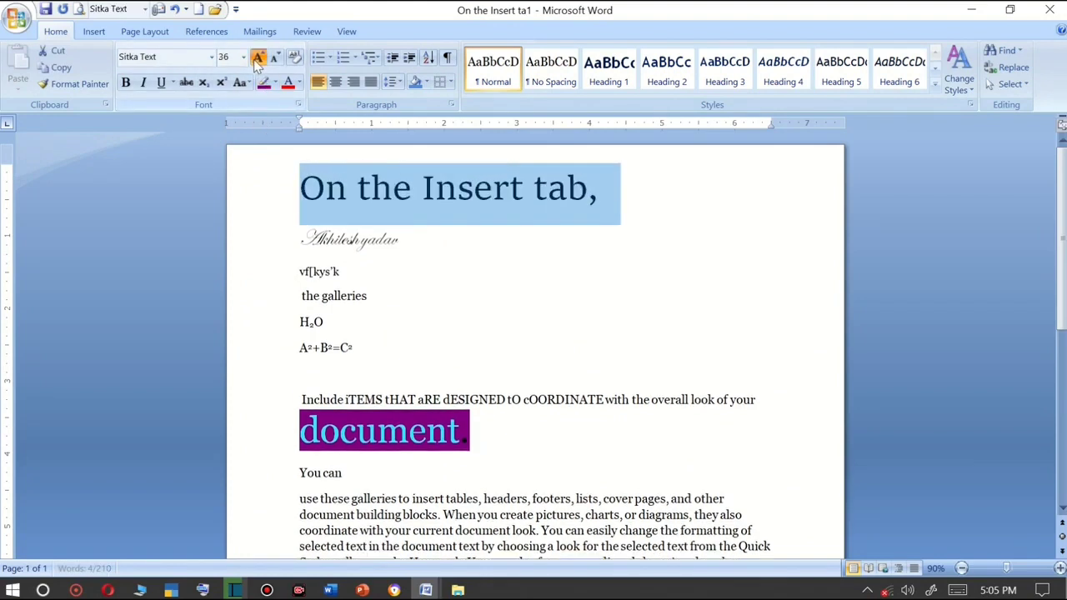
left_click(259, 60)
left_click(258, 60)
Apply the current font colour to the heading and clear all its formatting.
left_click(289, 83)
left_click(295, 58)
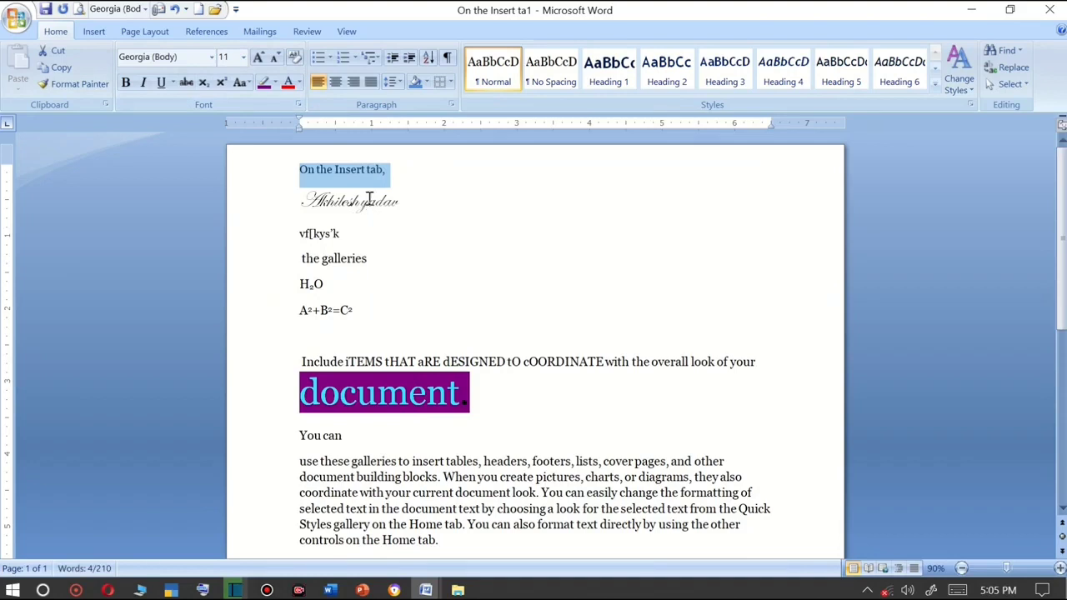
Enlarge the heading to 48 pt with Grow Font.
left_click(258, 60)
left_click(258, 60)
left_click(259, 60)
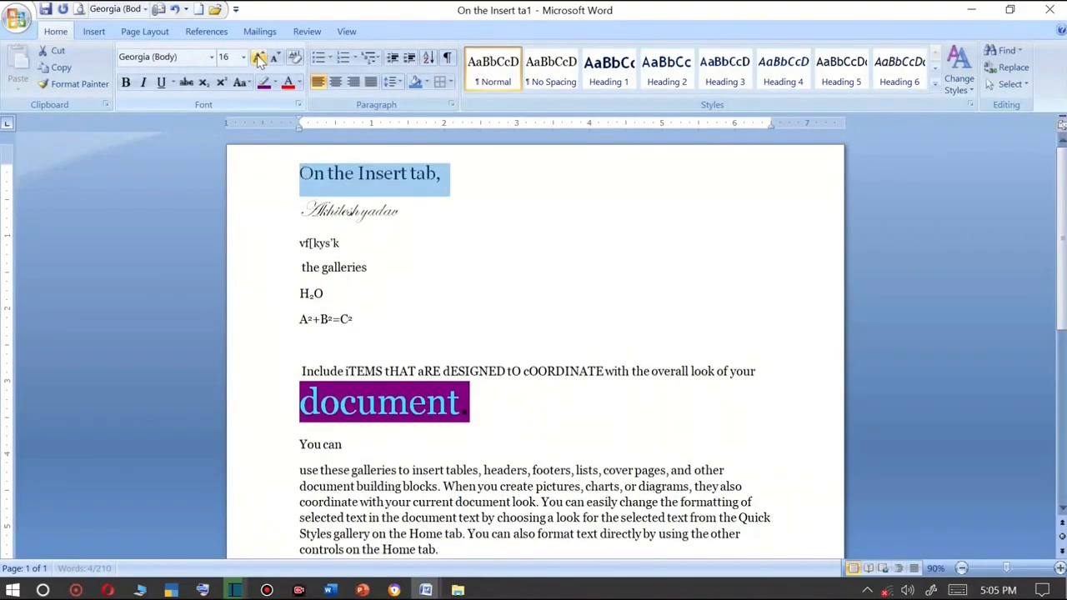
left_click(259, 60)
left_click(259, 60)
left_click(258, 60)
left_click(258, 60)
left_click(259, 60)
left_click(258, 60)
left_click(259, 60)
left_click(258, 60)
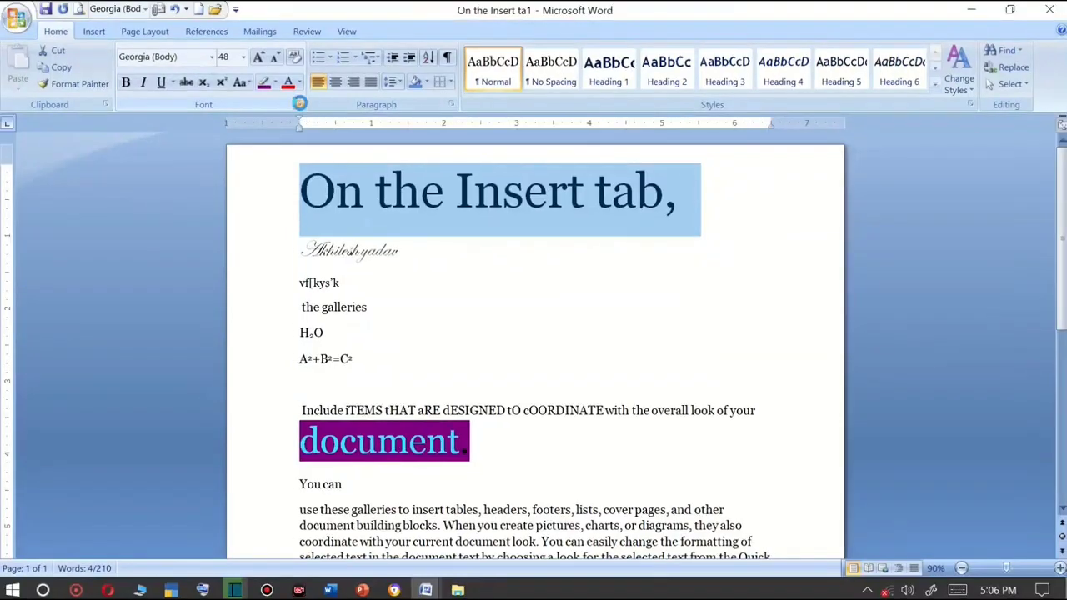
Open the Font dialog for the heading and try the Strikethrough and Double strikethrough effects.
left_click(296, 101)
left_click_drag(429, 30, 777, 77)
left_click_drag(707, 67, 297, 246)
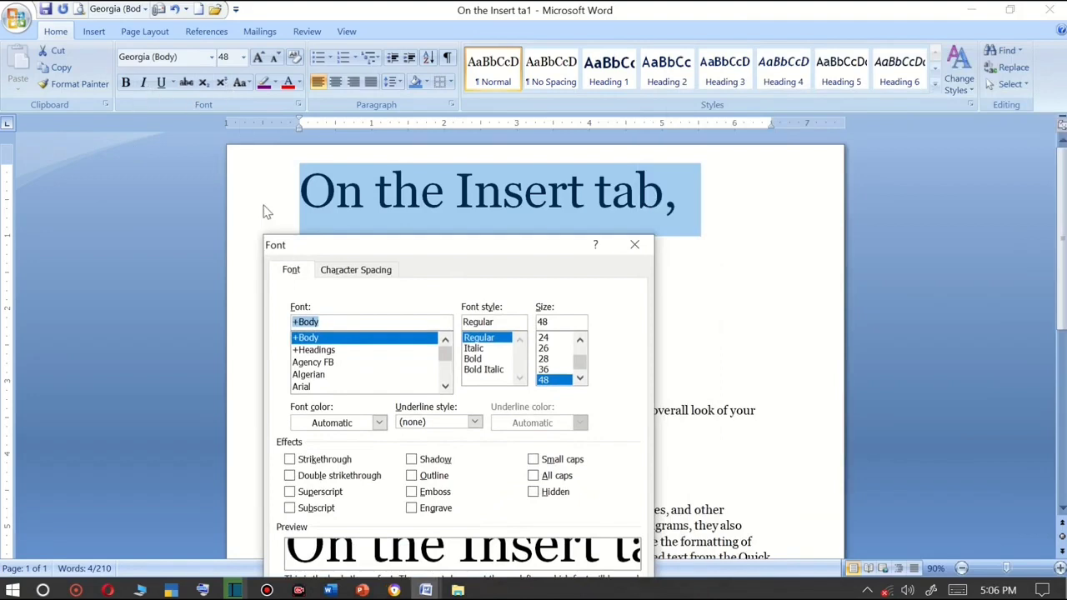
left_click_drag(302, 248, 275, 250)
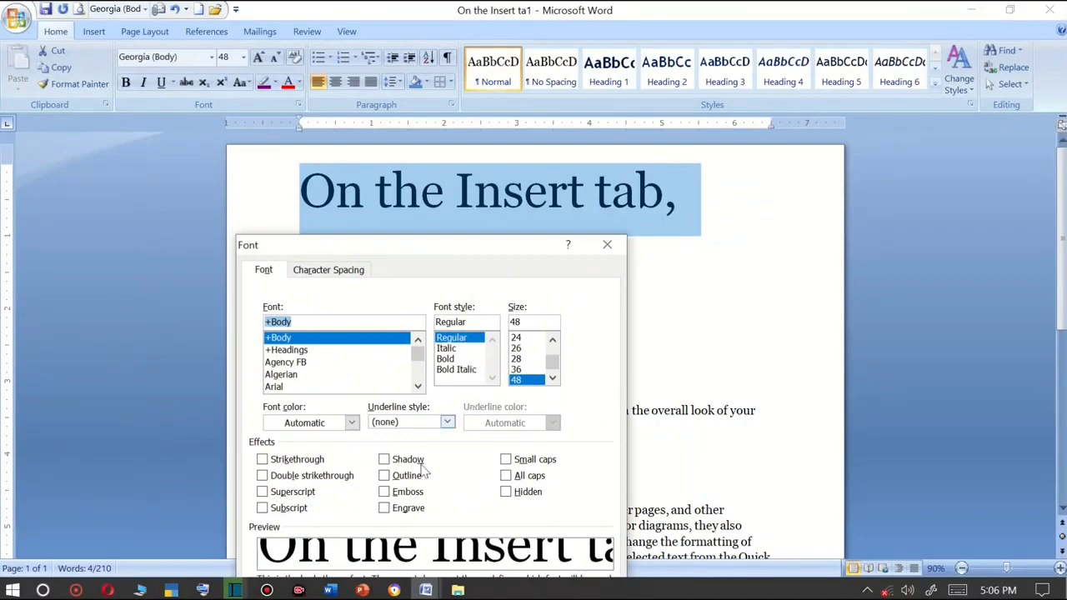
left_click(265, 461)
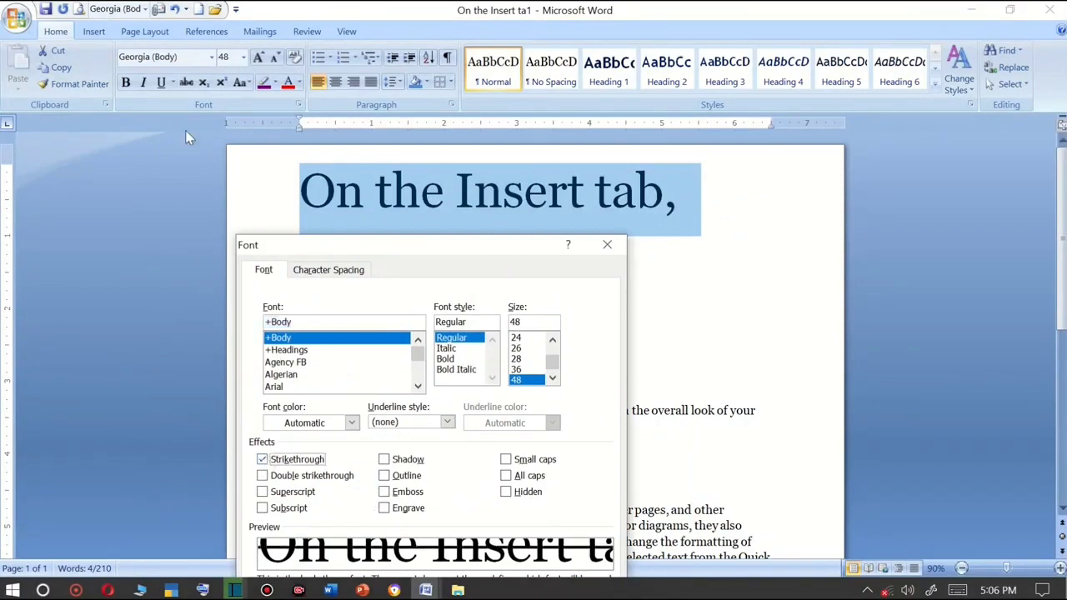
left_click(263, 475)
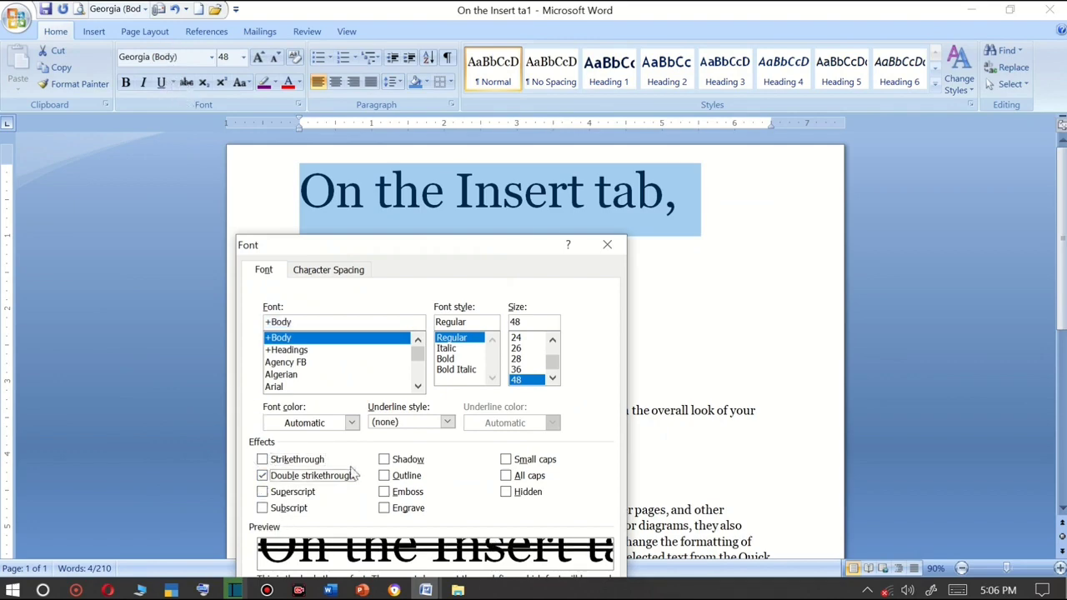
Set the heading's font colour to red and its underline style to Words only.
left_click_drag(304, 250, 542, 134)
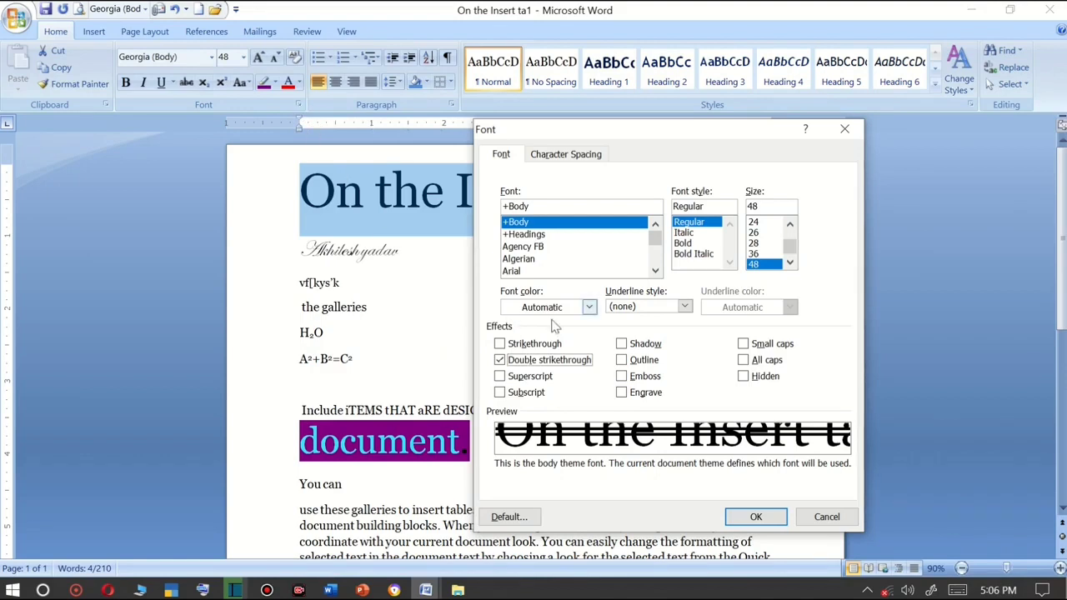
left_click(591, 308)
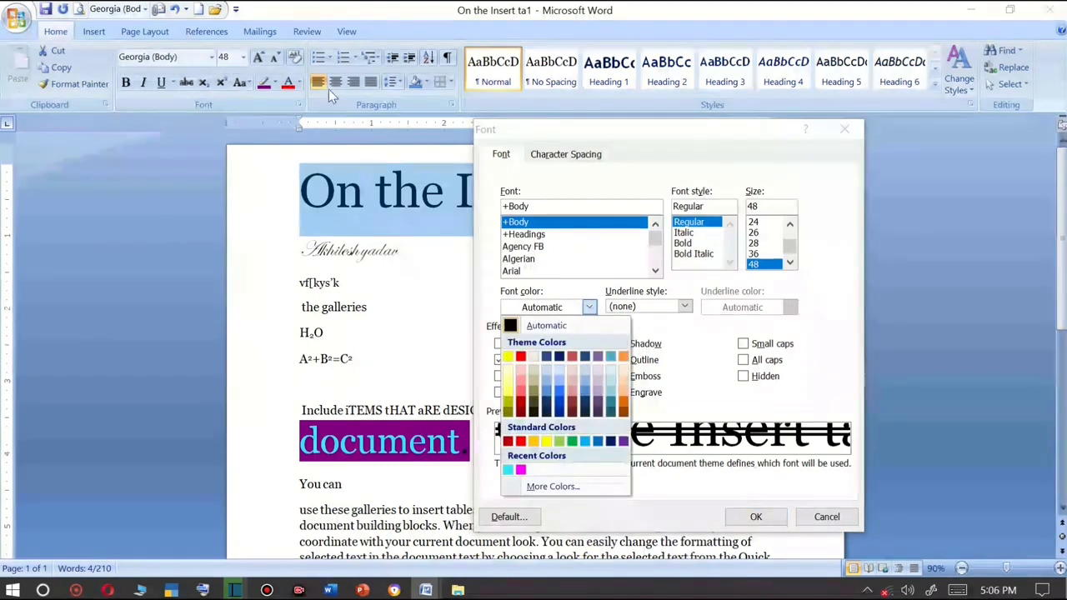
left_click(520, 441)
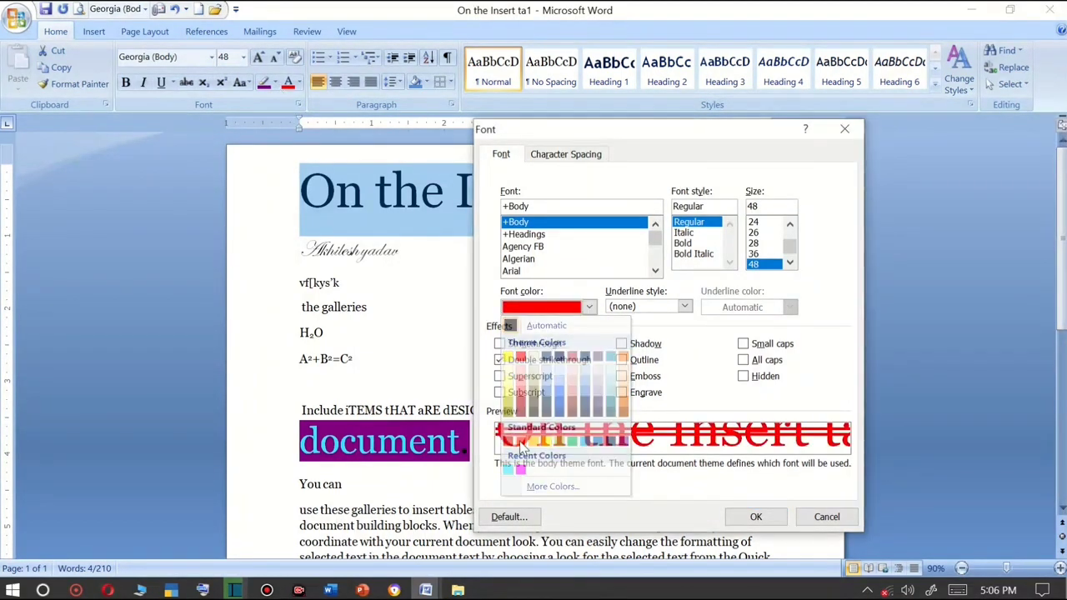
left_click(683, 309)
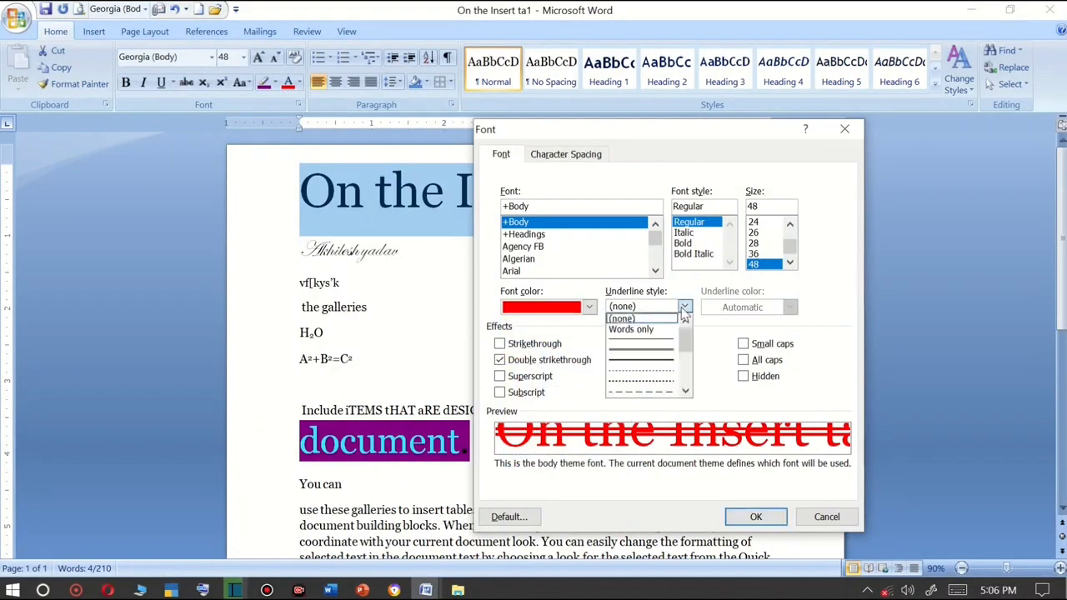
left_click(636, 330)
Set the underline colour to dark blue and turn off Double strikethrough.
left_click(728, 308)
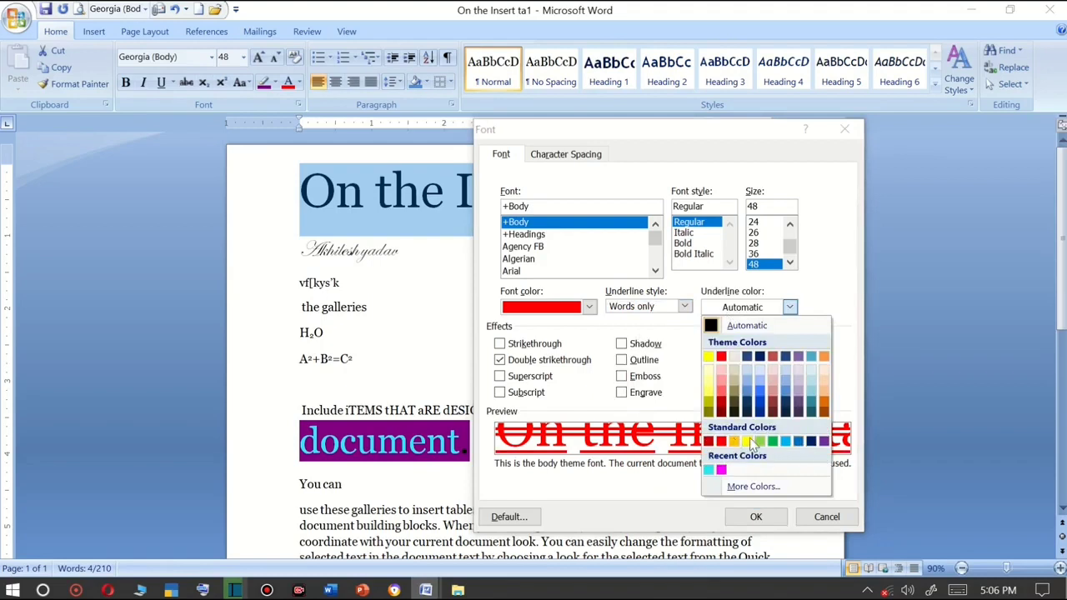
left_click(810, 443)
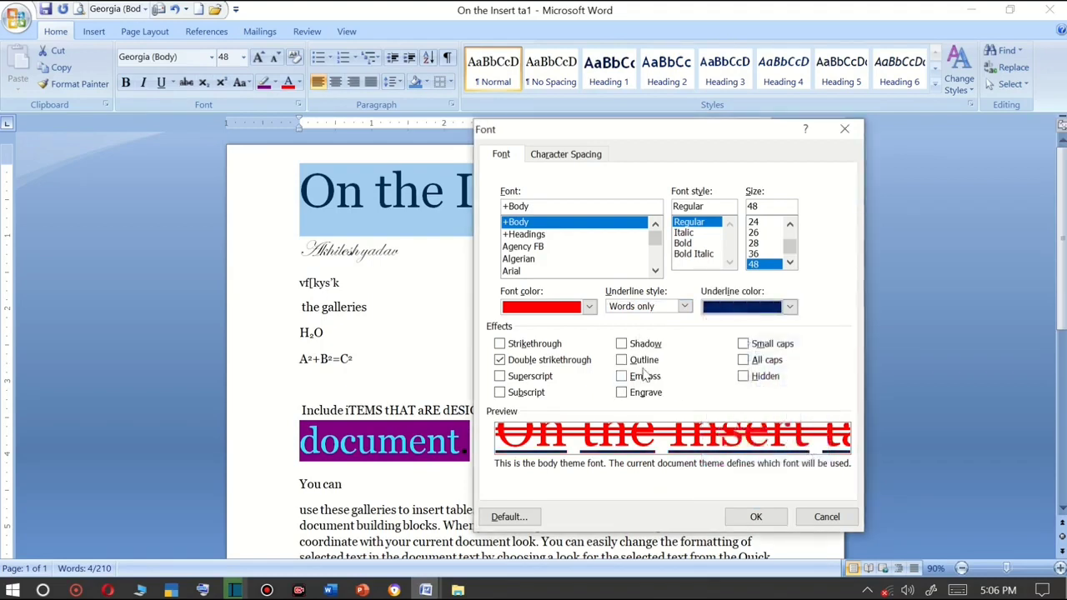
left_click(551, 365)
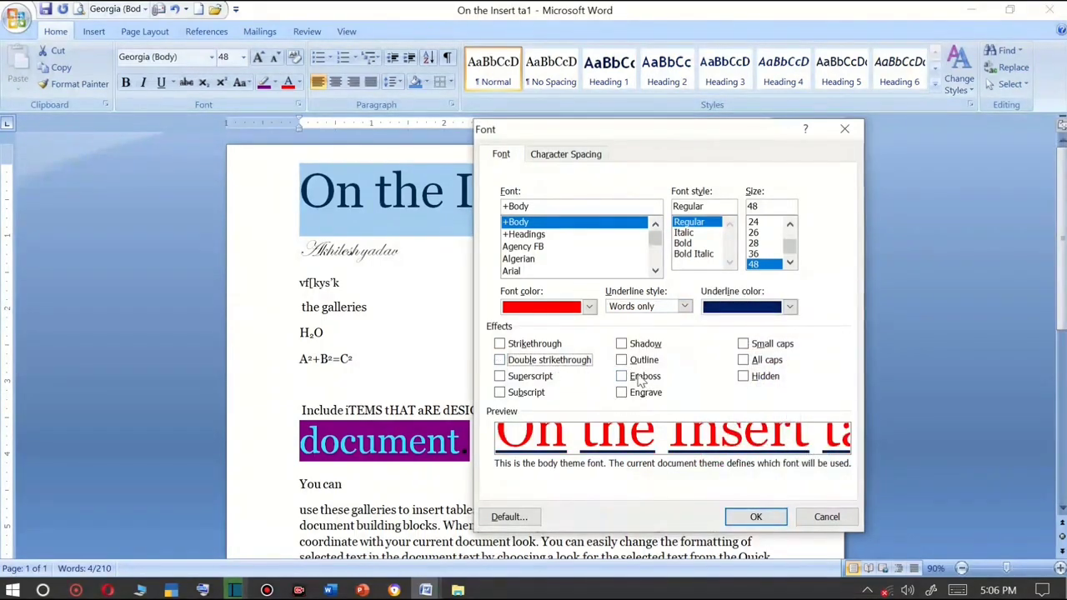
Turn on Shadow and set the font size to 36 pt.
left_click(625, 346)
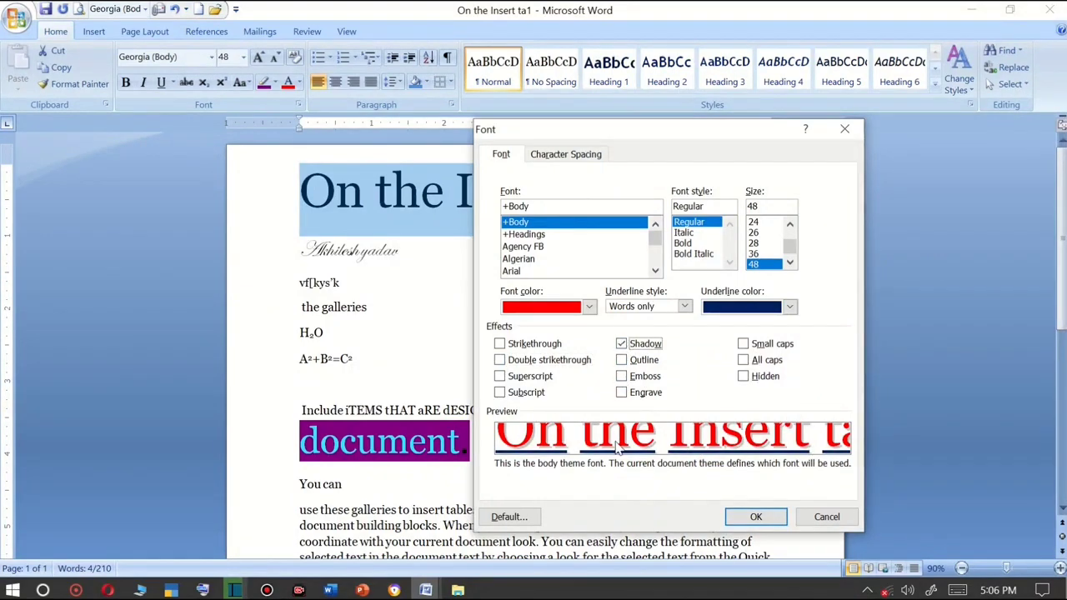
left_click(754, 233)
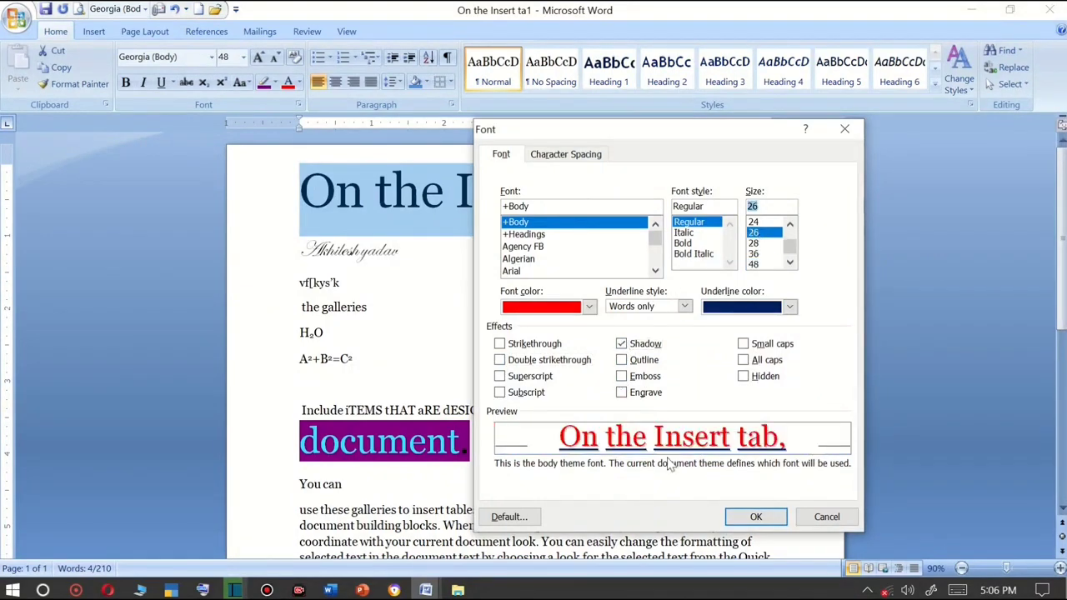
left_click(752, 254)
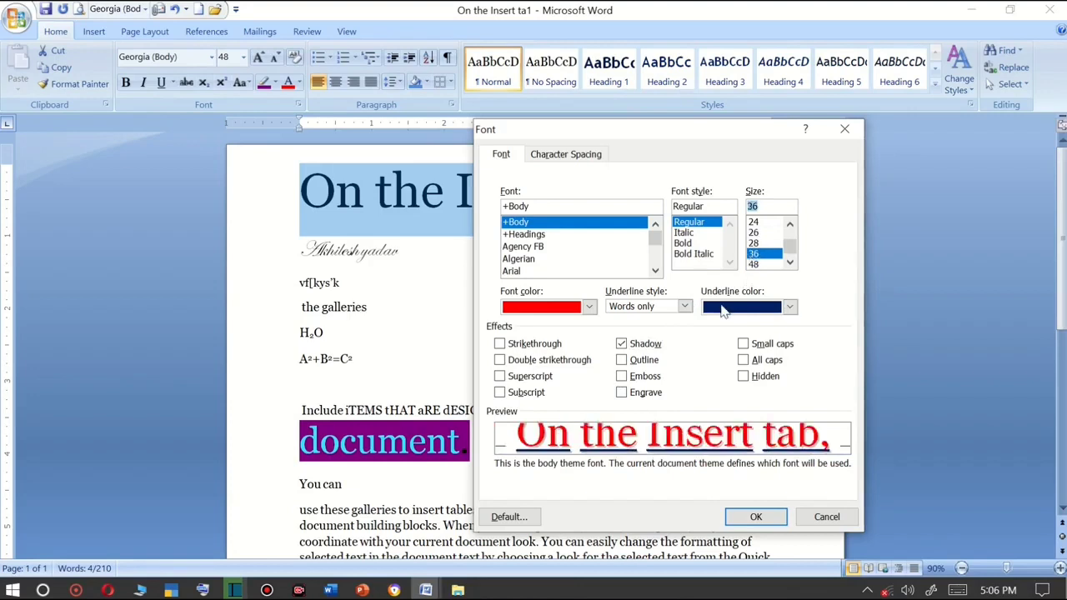
Toggle Outline on and off, then switch the effect to Emboss.
left_click(621, 361)
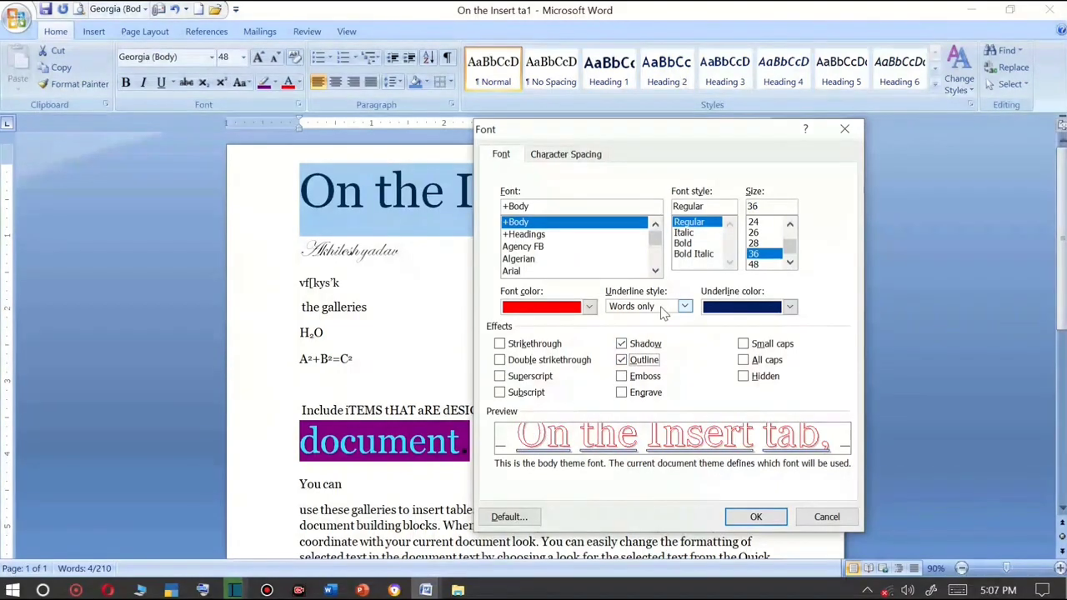
left_click(640, 361)
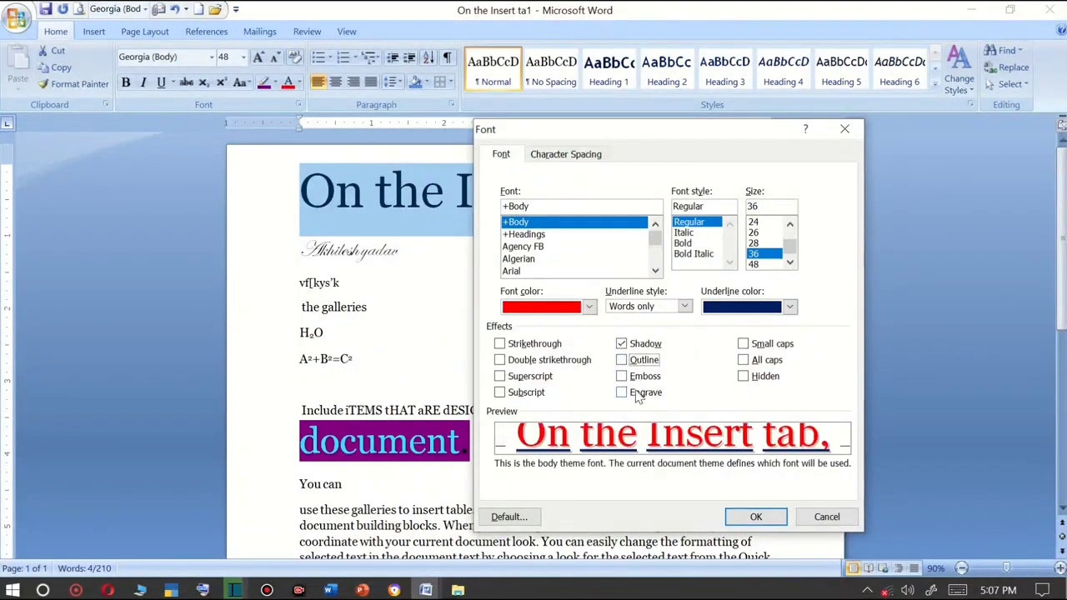
left_click(647, 377)
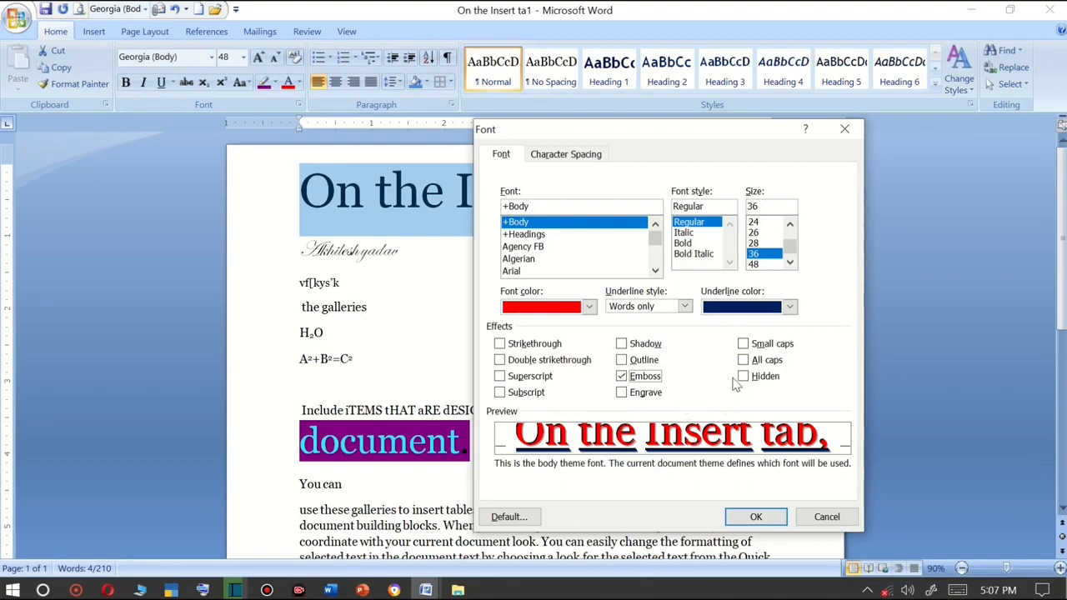
Toggle the Small caps and All caps effects on and off.
left_click(743, 344)
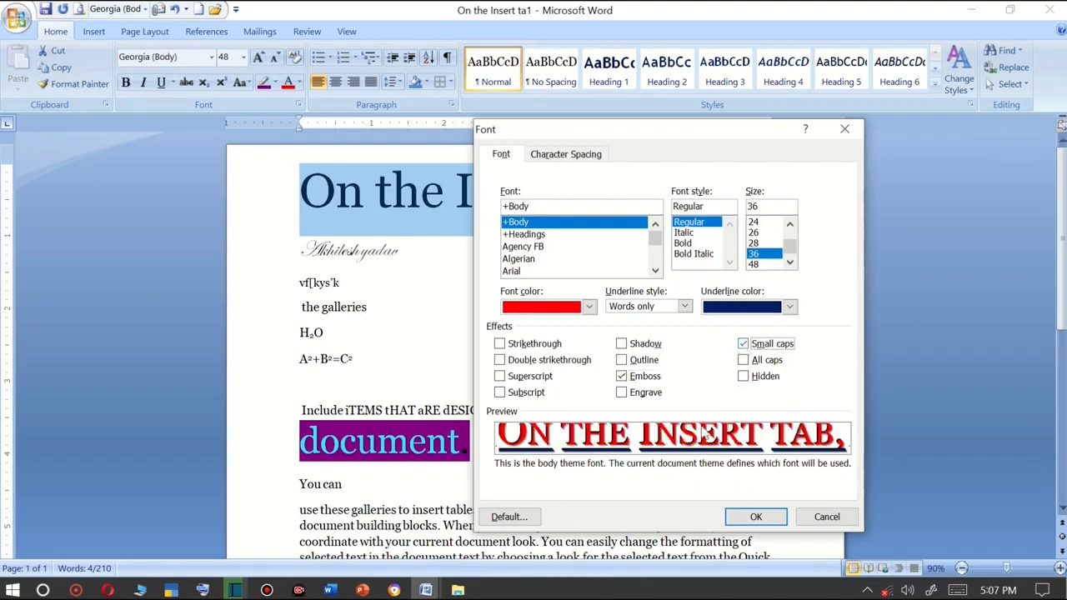
left_click(743, 361)
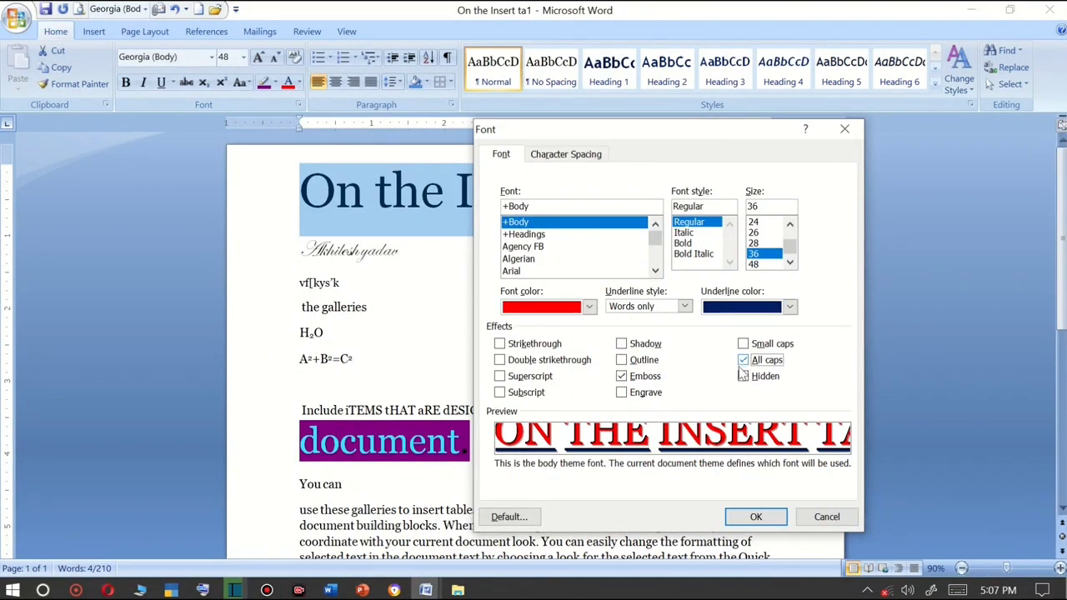
left_click(743, 361)
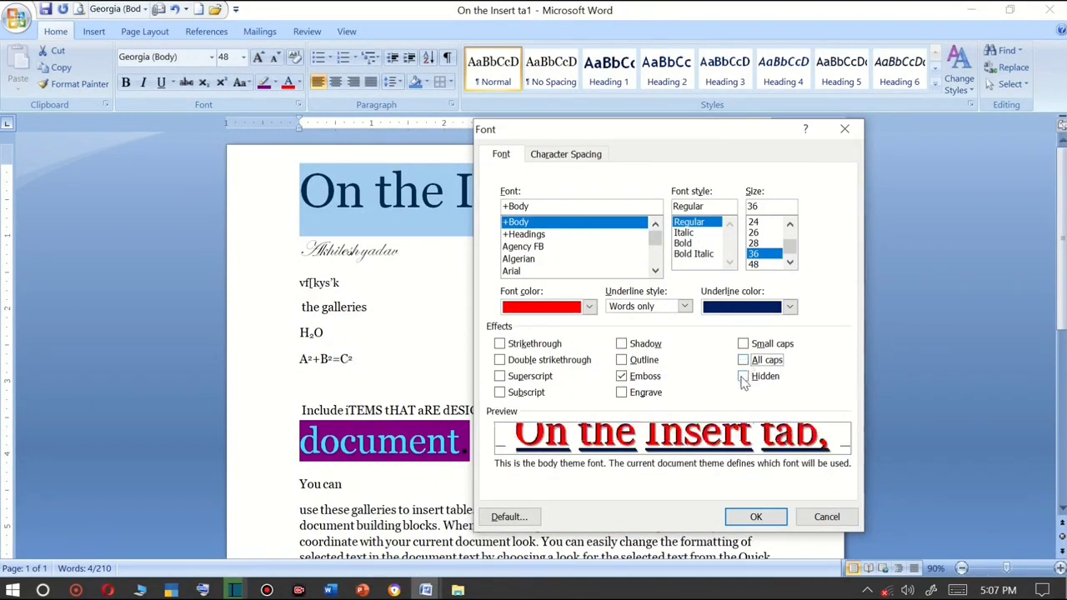
Turn on the Hidden effect and apply the Font dialog settings to the heading.
left_click(743, 376)
left_click(754, 517)
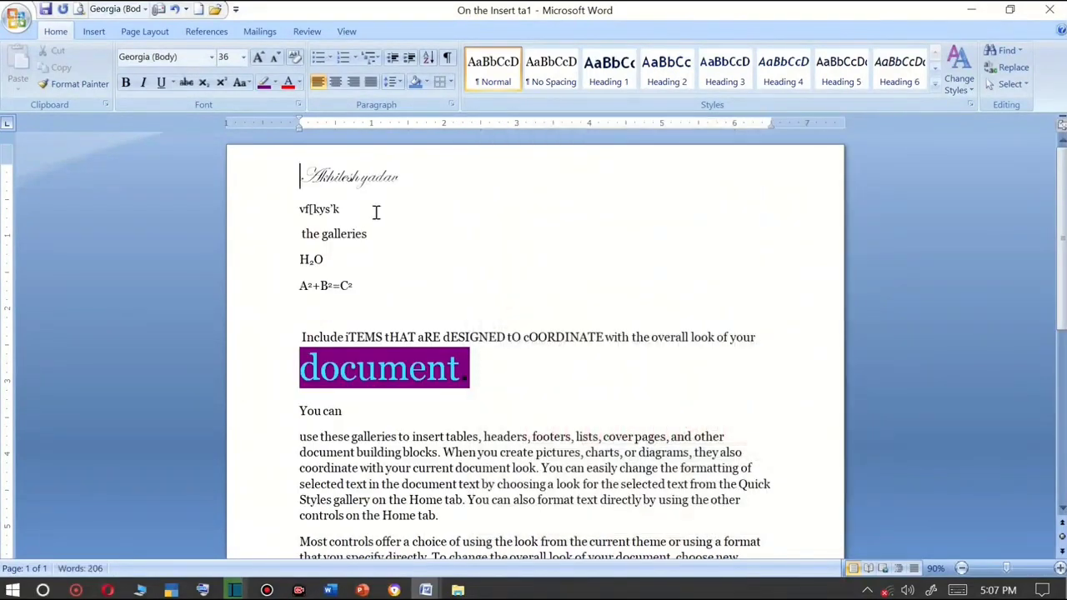
Undo the Hidden effect and give the heading a Words only underline through the Font dialog.
key("ctrl+z")
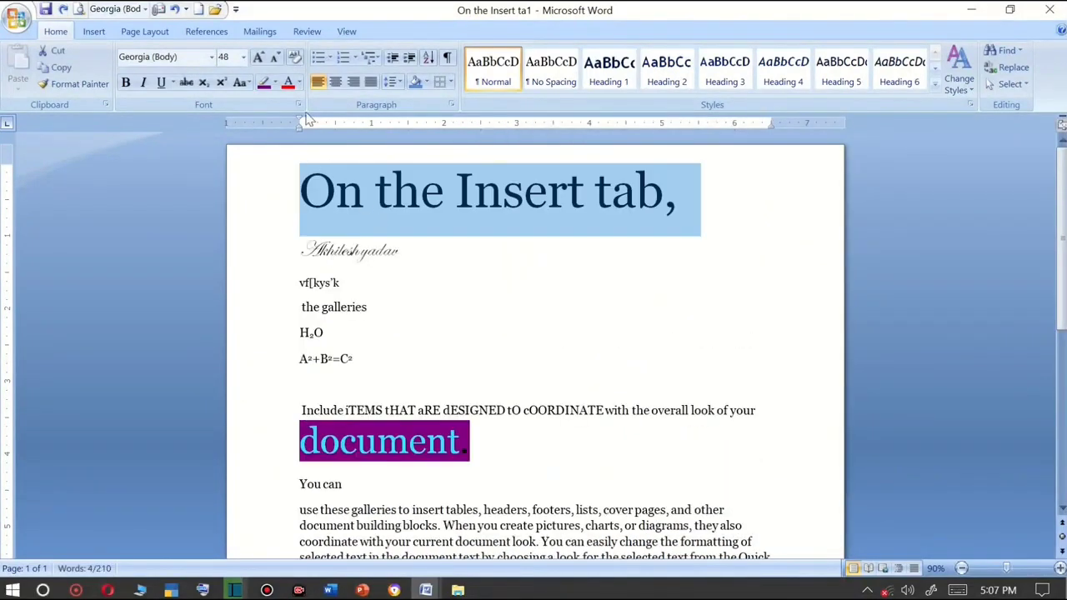
left_click(297, 105)
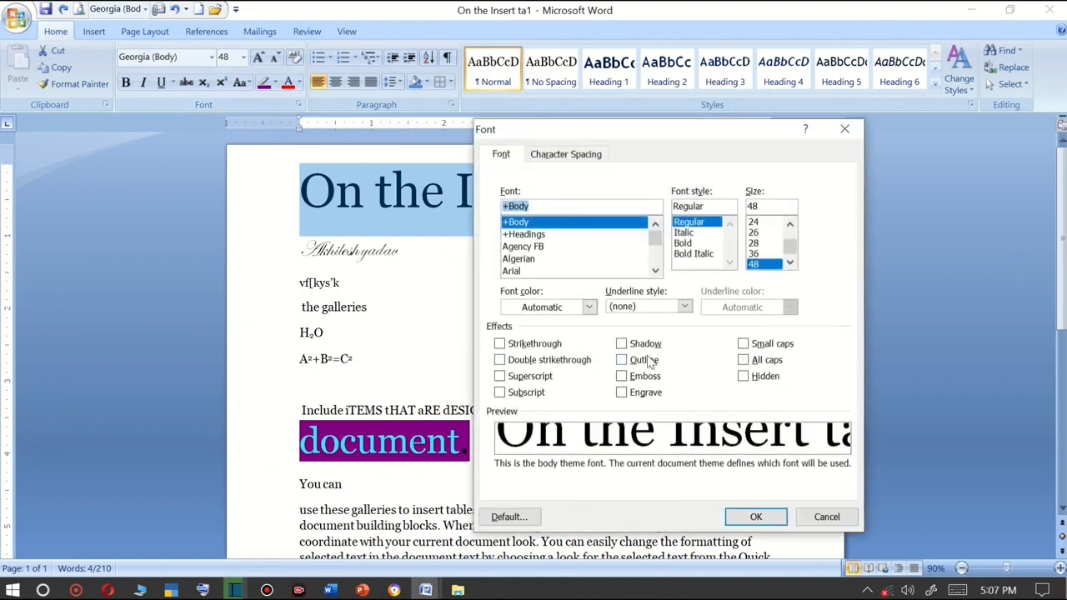
left_click(643, 310)
left_click(638, 322)
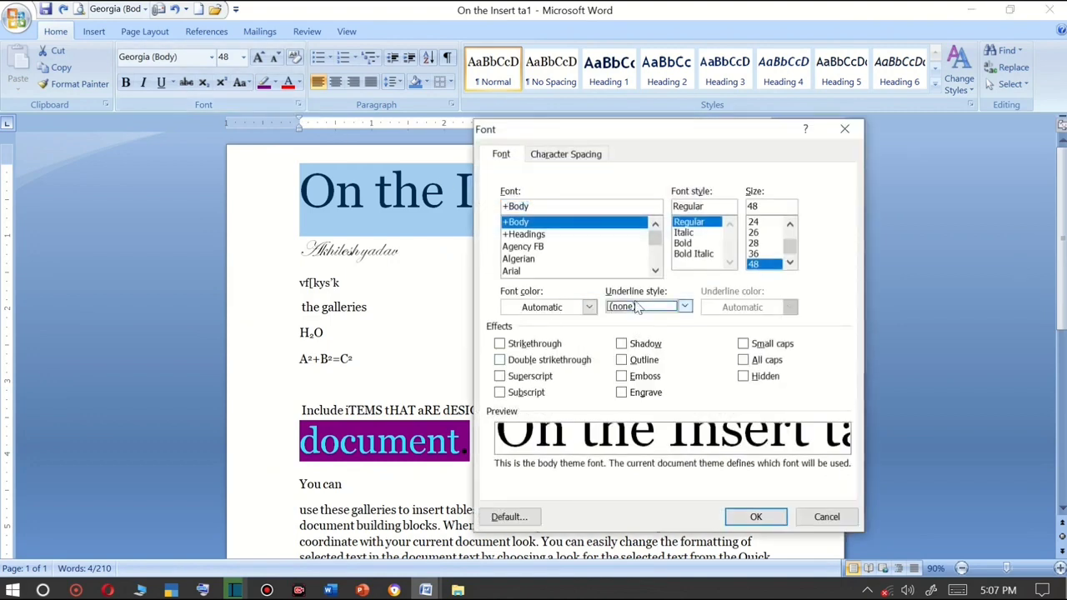
left_click(638, 308)
left_click(630, 340)
left_click(628, 312)
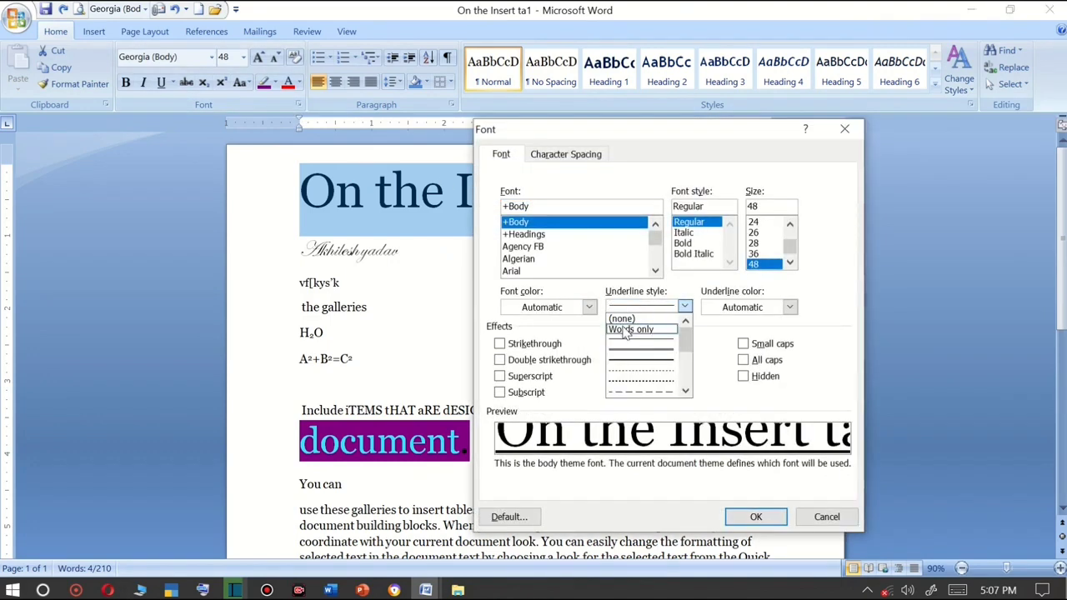
left_click(631, 329)
left_click(756, 517)
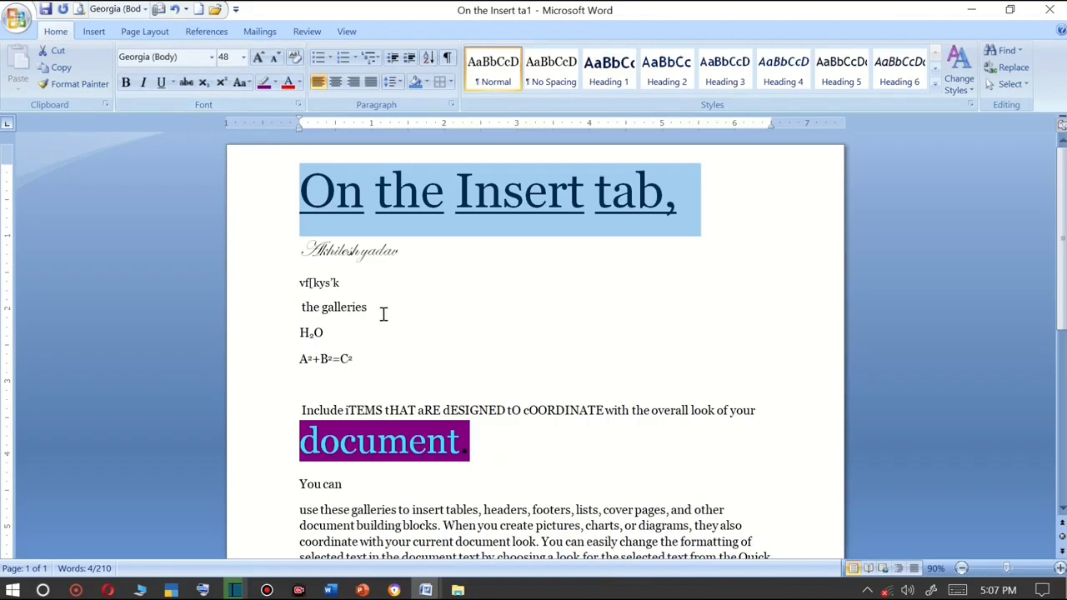
Apply the DevLys 010 font to the vf[kys'k line and enlarge it to 28 pt.
left_click_drag(383, 313, 293, 295)
left_click(259, 59)
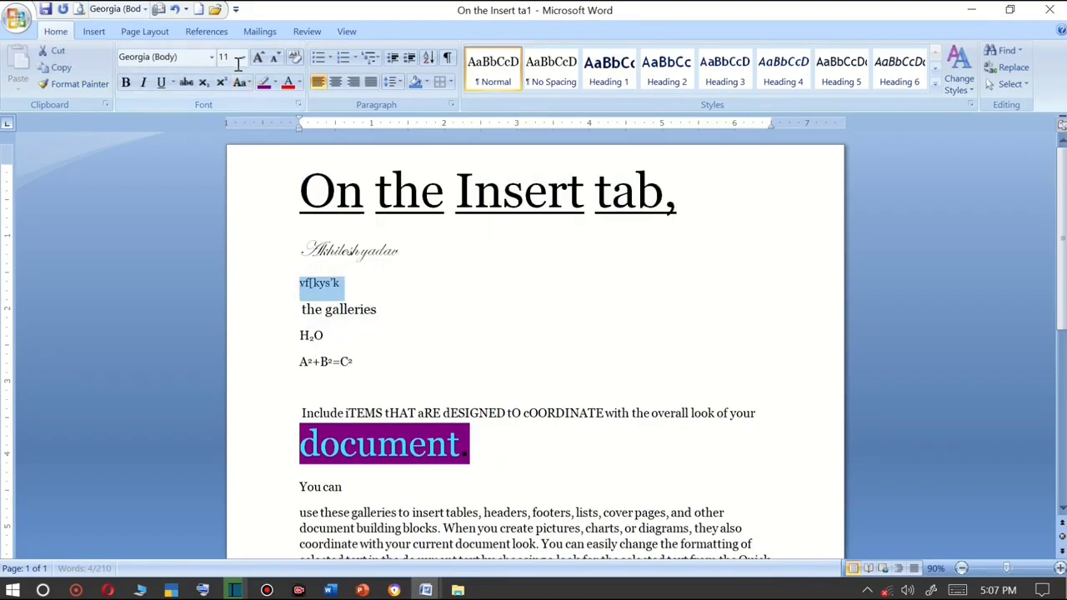
left_click(211, 57)
left_click(167, 147)
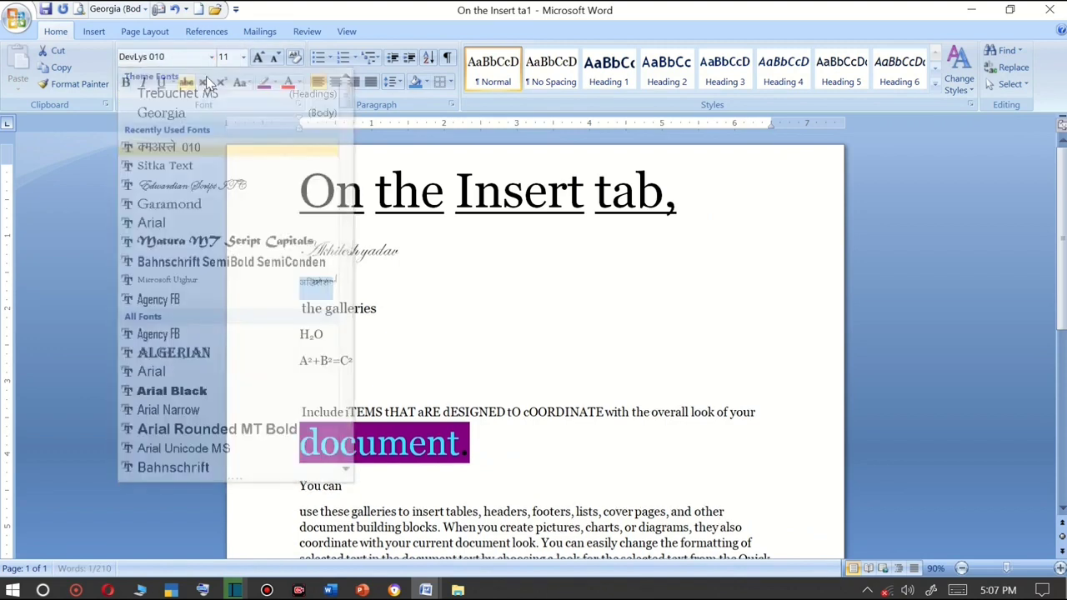
left_click(260, 58)
left_click(259, 58)
left_click(259, 58)
left_click(260, 58)
left_click(259, 59)
left_click(259, 58)
left_click(260, 59)
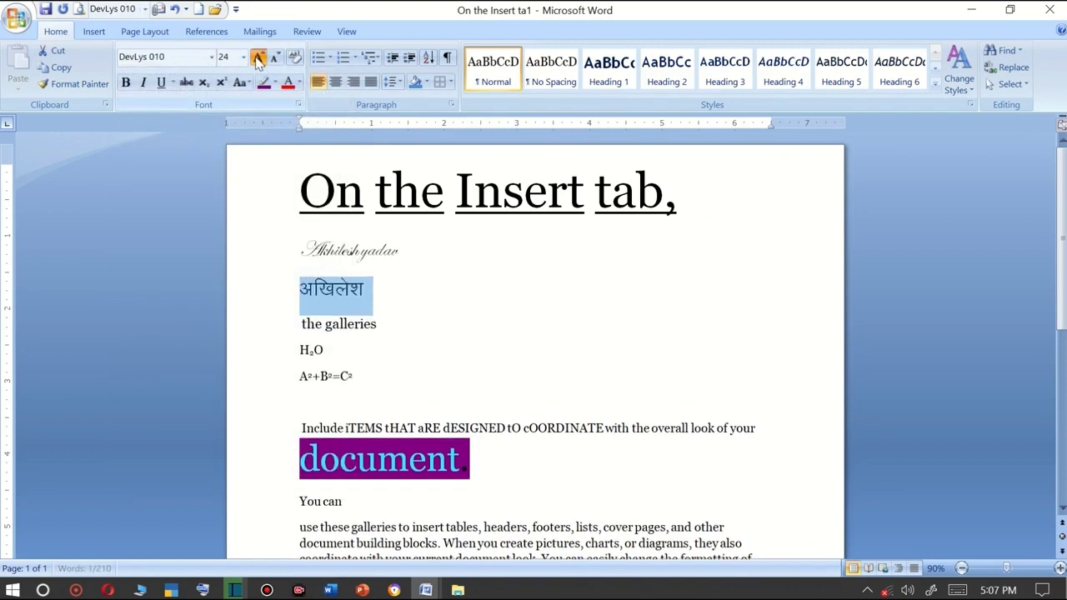
left_click(259, 59)
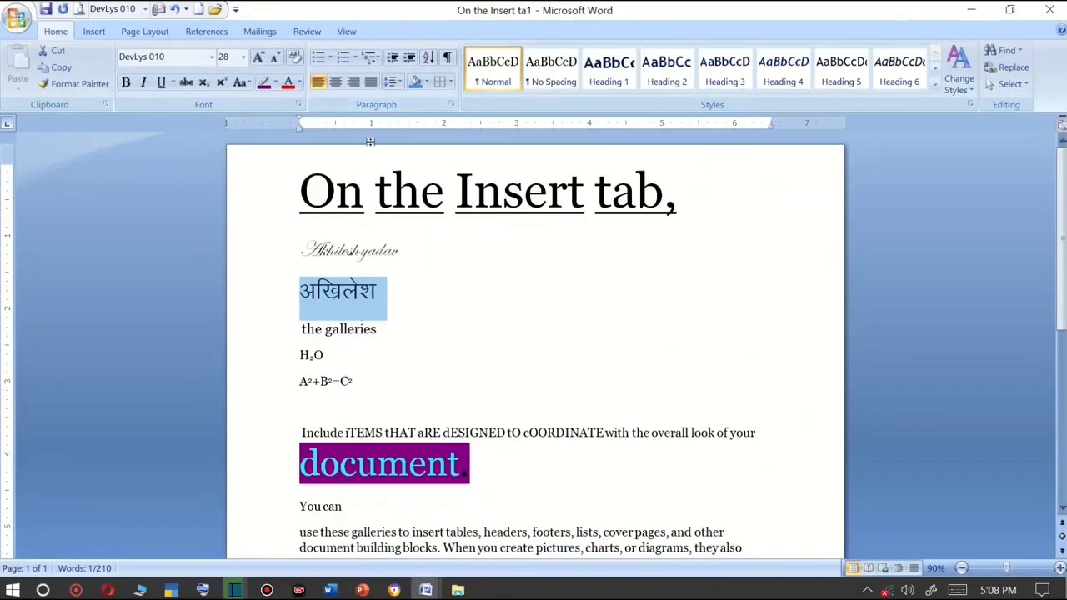
Cycle the Hindi line's alignment through center, right and finally justify.
left_click(336, 84)
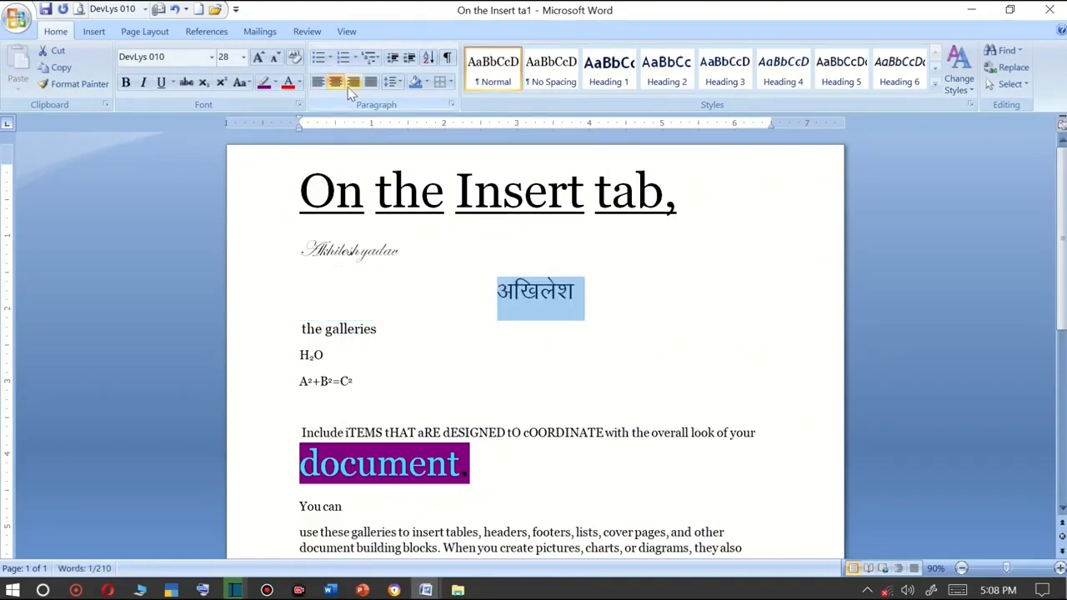
left_click(352, 85)
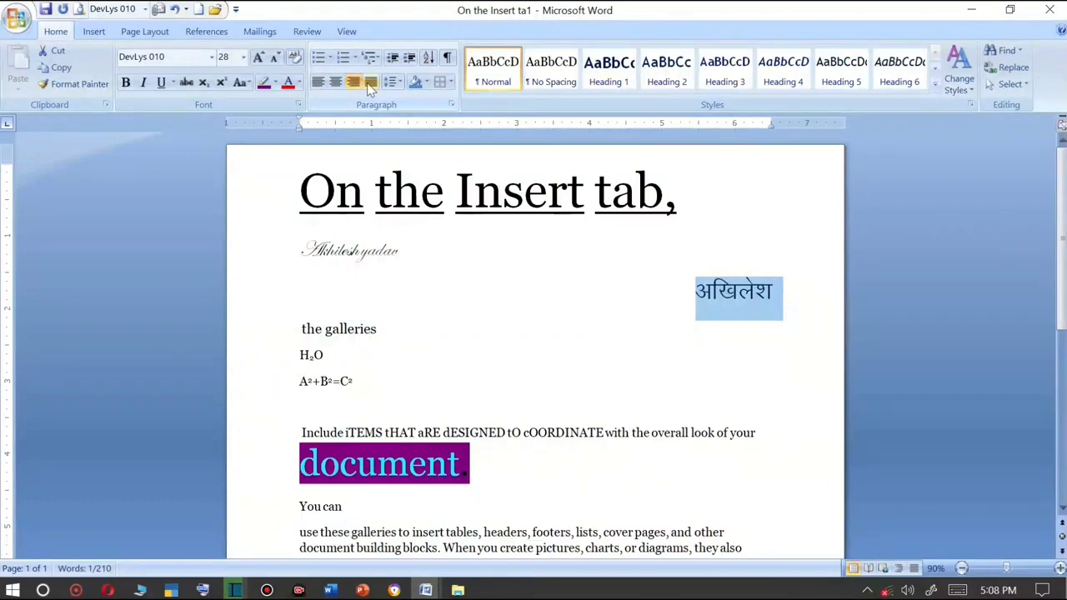
left_click(370, 84)
Select the two body paragraphs and cycle their alignment through center, right and justify.
scroll(367, 183, "down", 4)
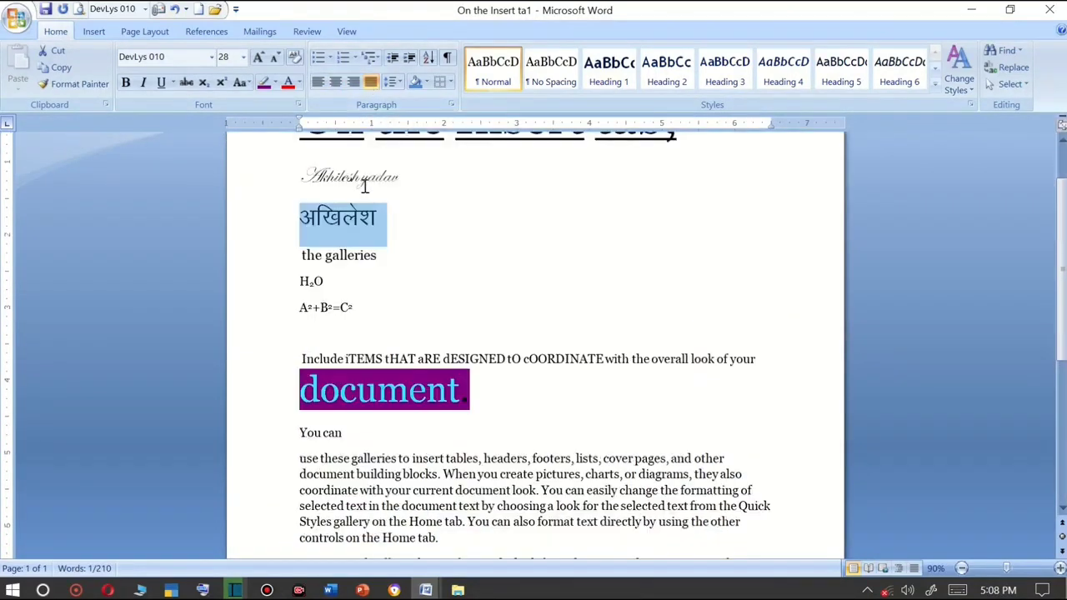
scroll(370, 234, "down", 2)
left_click_drag(300, 240, 750, 500)
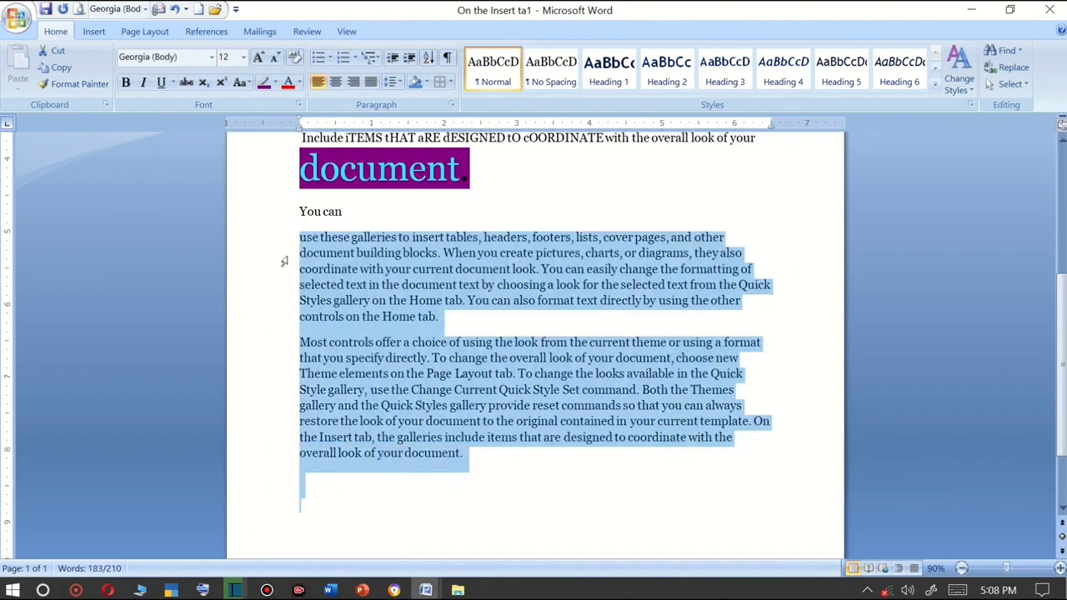
left_click(335, 82)
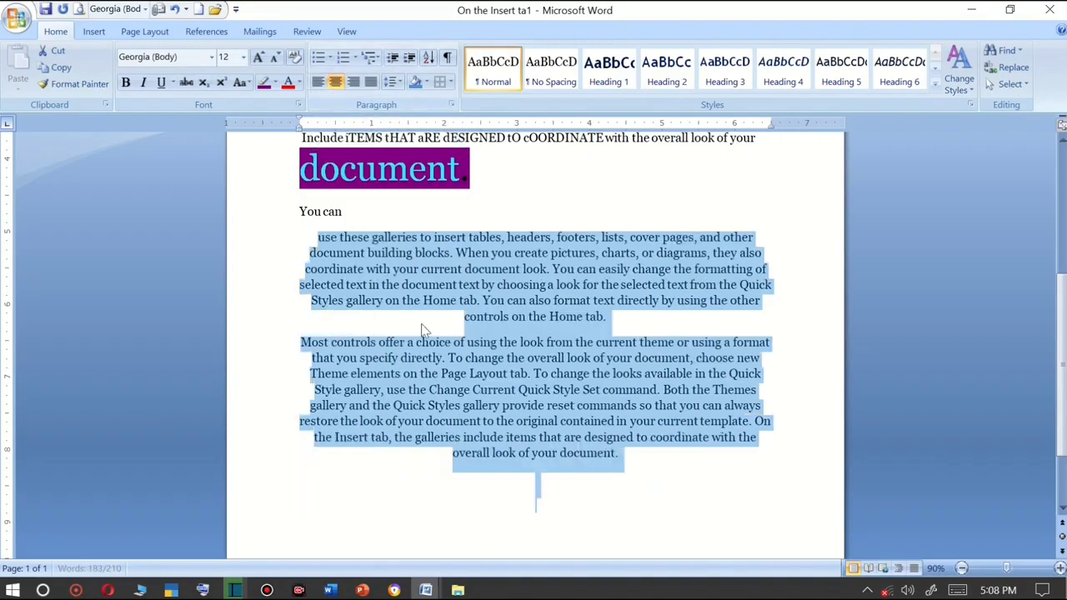
left_click(354, 81)
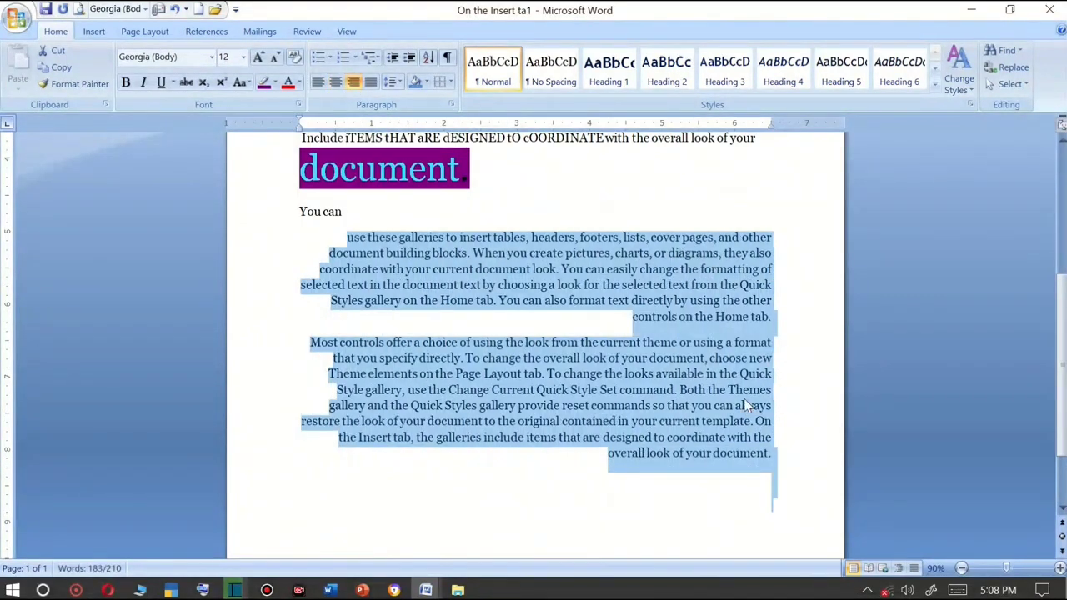
left_click(371, 82)
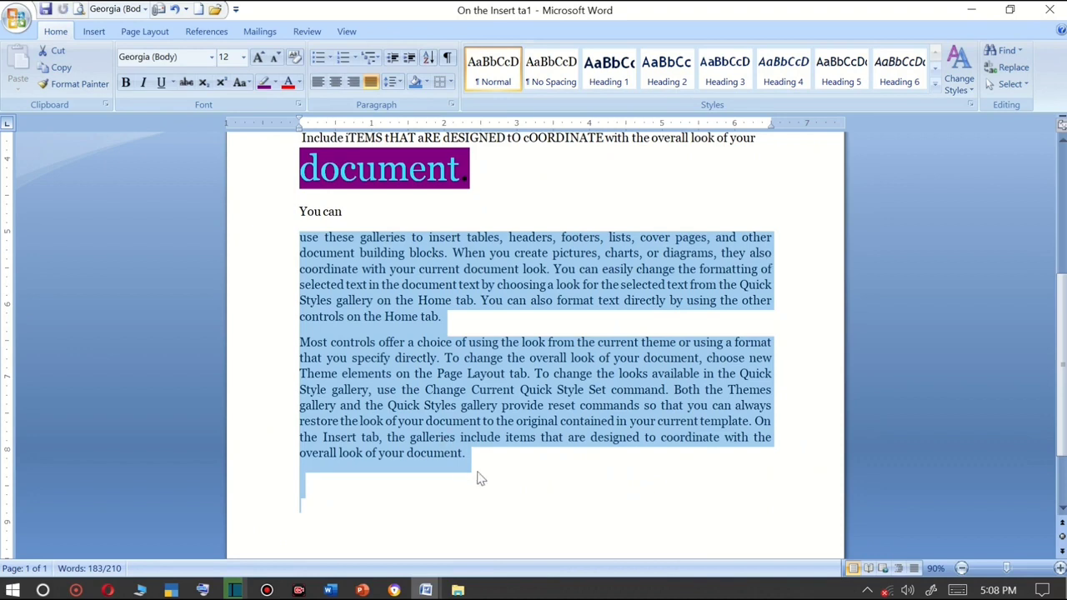
Set the line spacing of the selected body paragraphs to 3.0.
left_click_drag(465, 457, 281, 238)
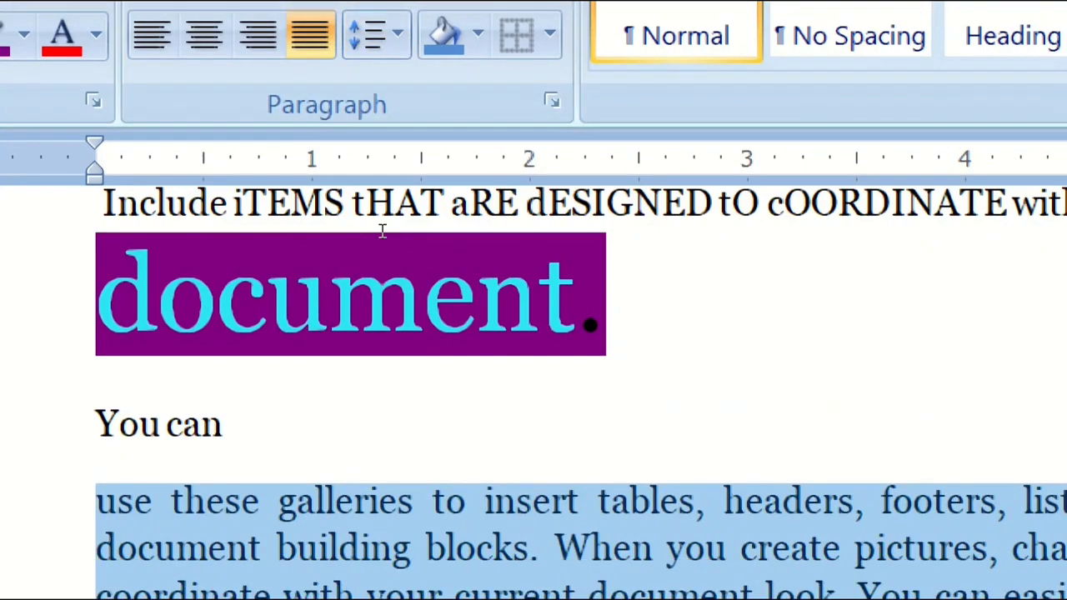
scroll(383, 278, "down", 2)
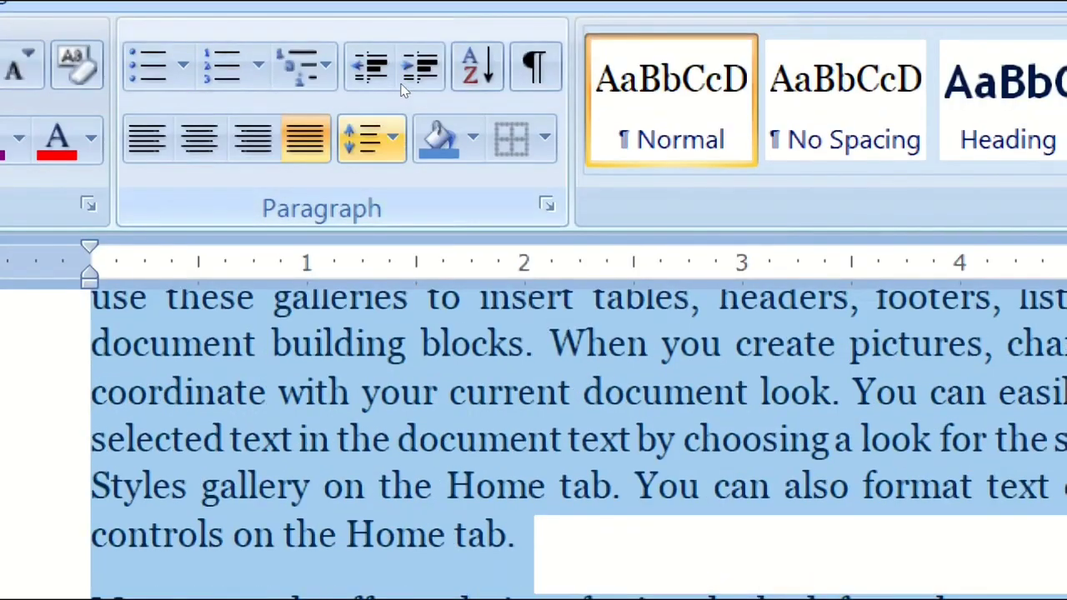
left_click(369, 33)
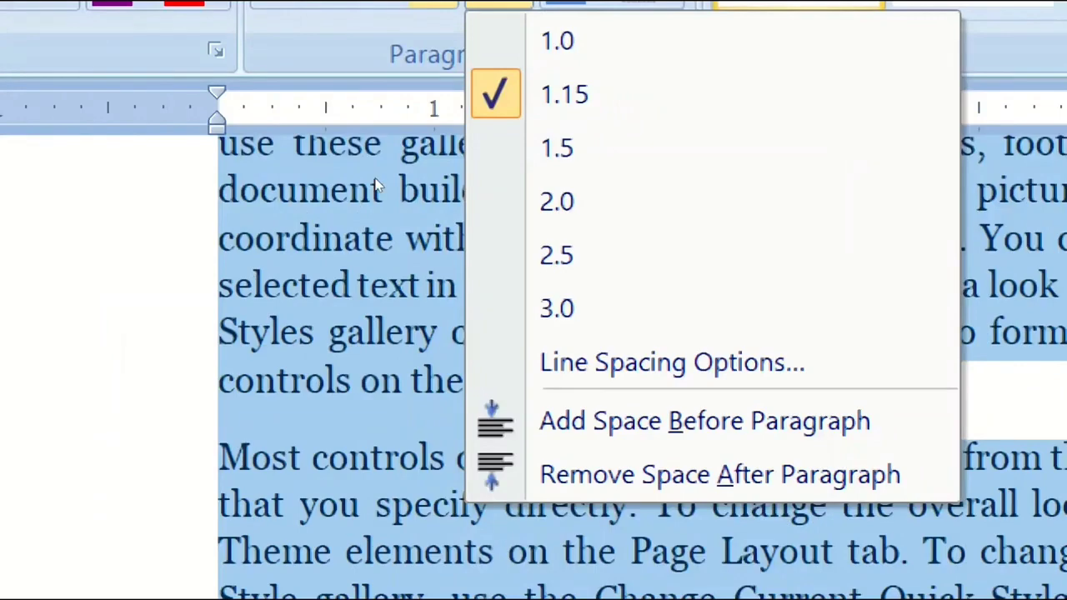
left_click(343, 191)
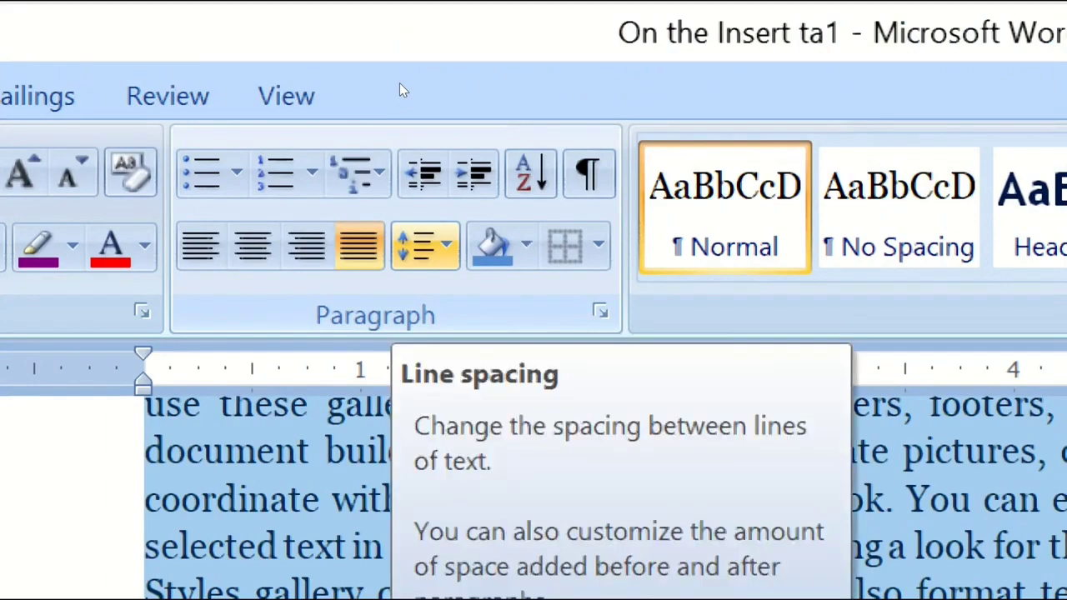
left_click(424, 245)
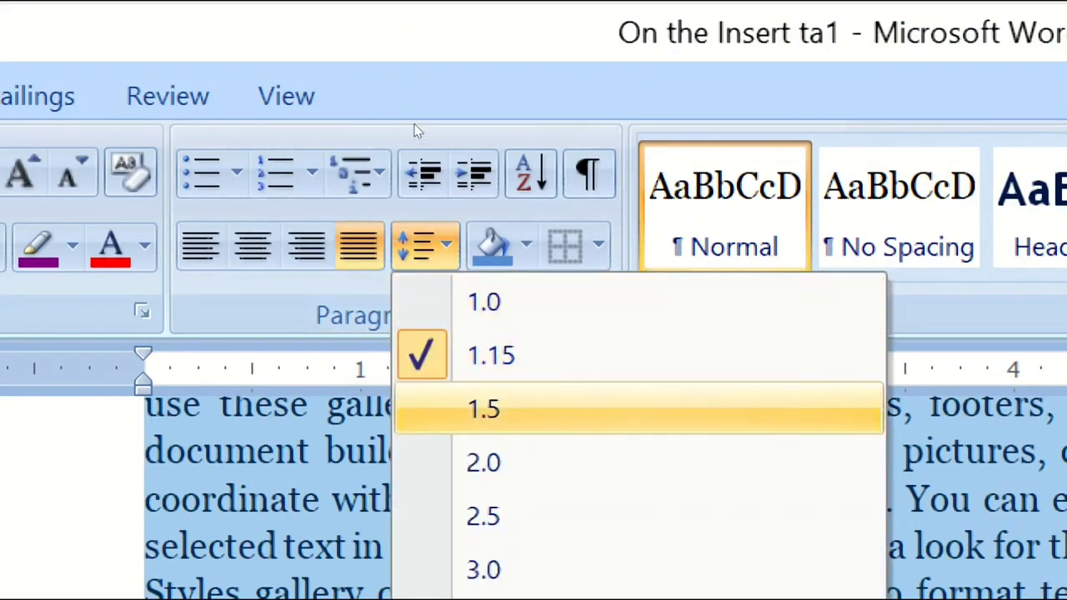
key("Up")
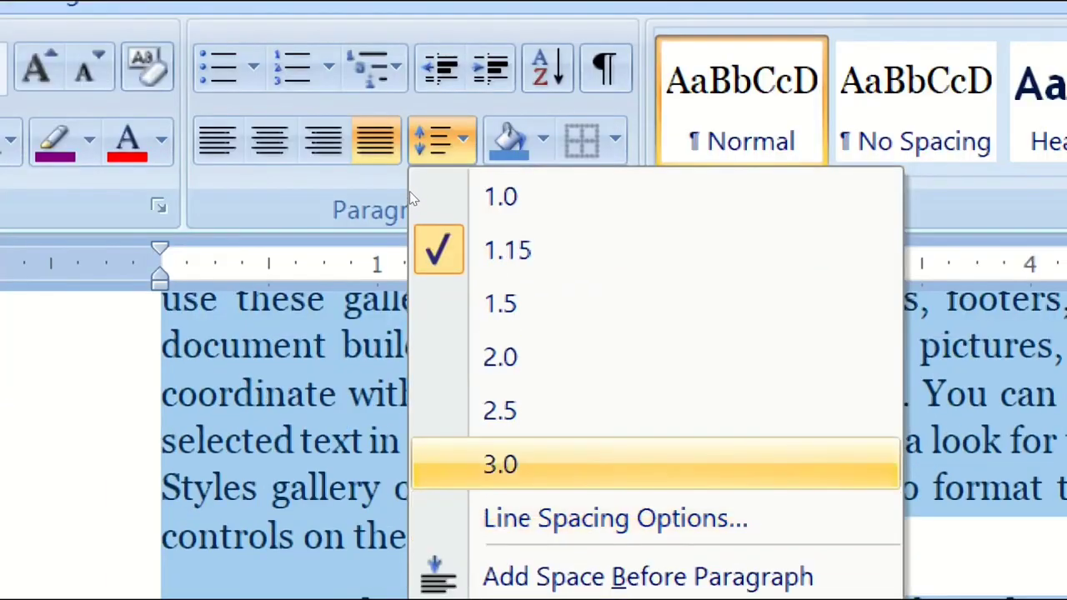
key("Return")
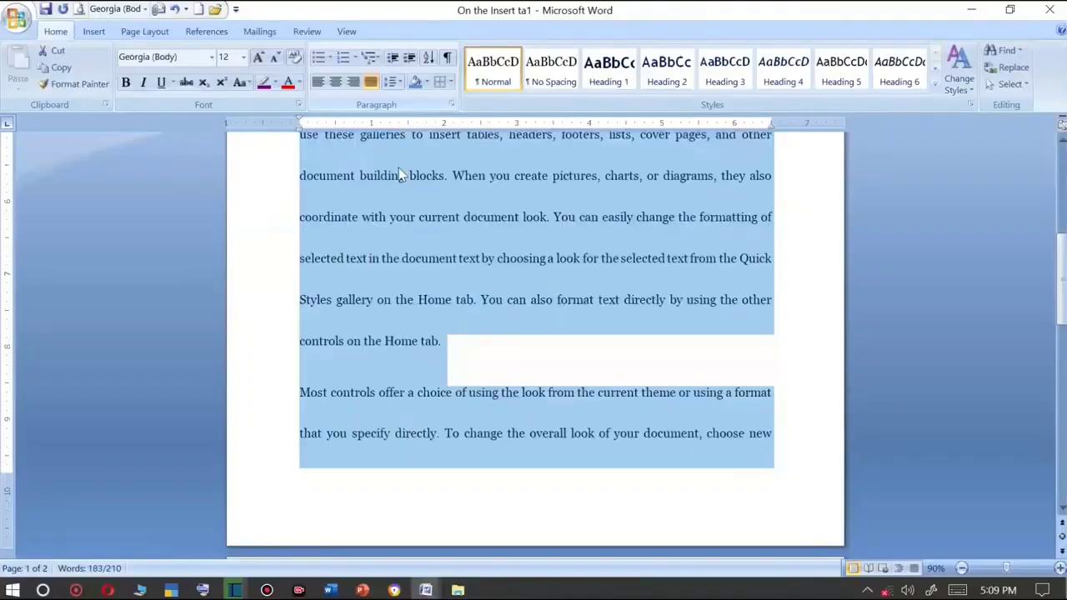
Set the selected paragraphs' line spacing to 1.0.
scroll(408, 264, "up", 5, "ctrl")
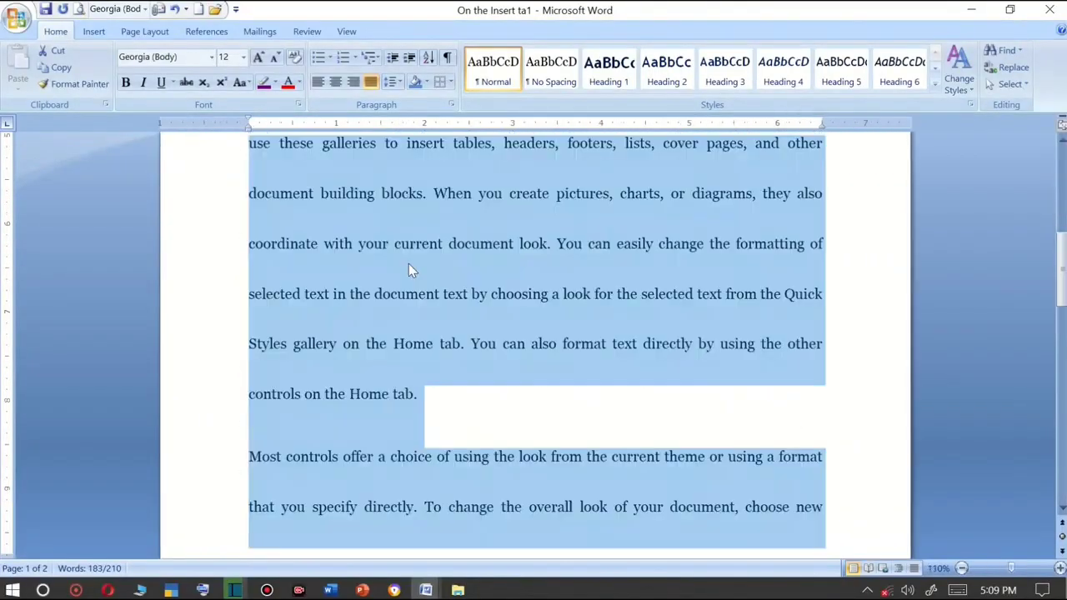
scroll(409, 271, "up", 3, "ctrl")
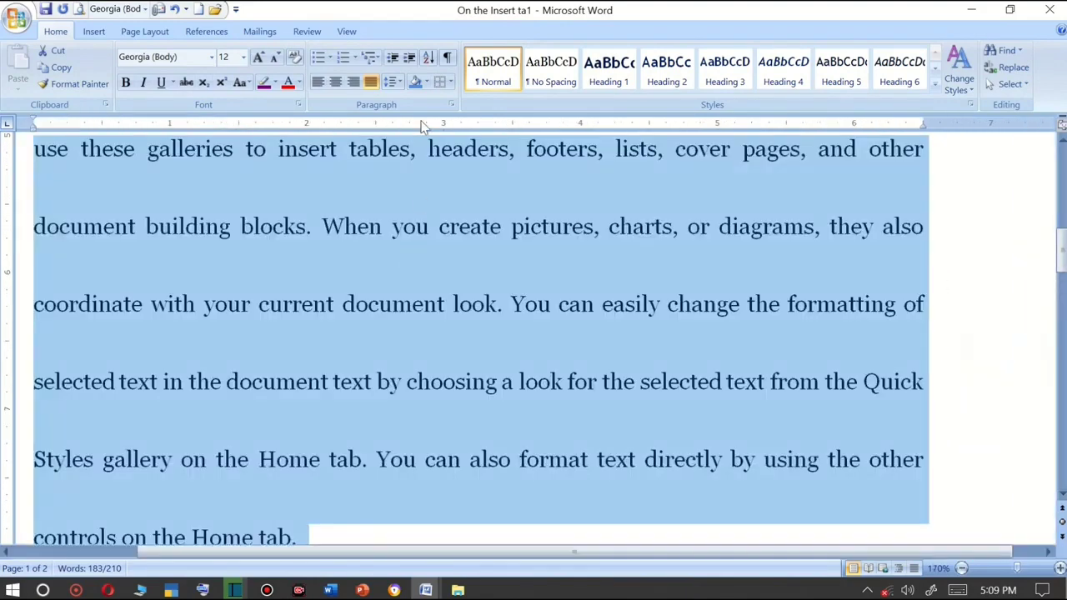
left_click(427, 84)
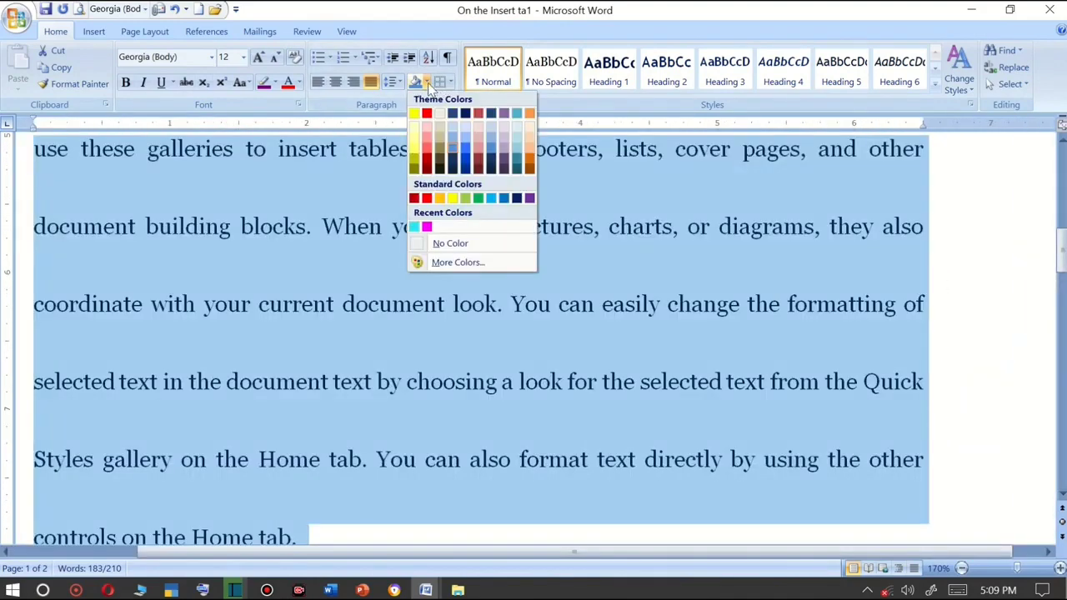
left_click(393, 82)
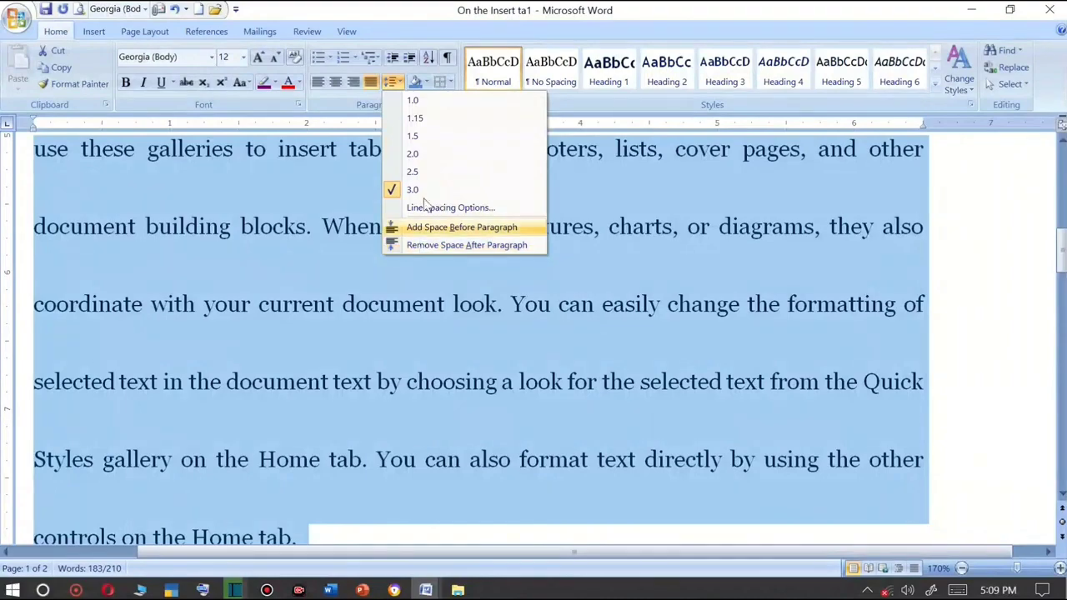
left_click(421, 107)
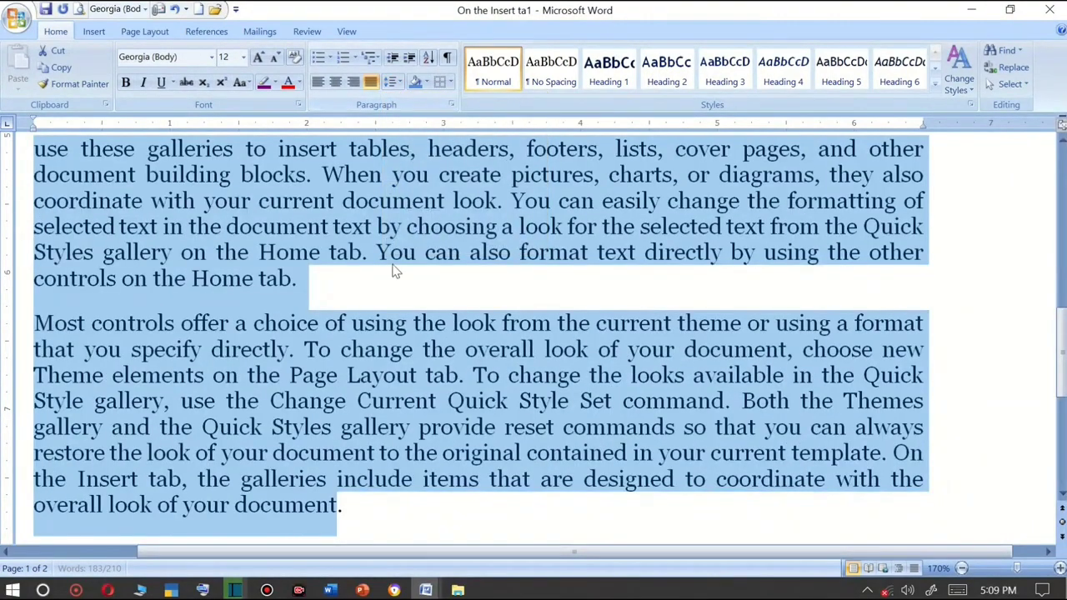
Remove the space after the selected paragraphs.
scroll(392, 264, "down", 2, "ctrl")
scroll(392, 264, "down", 1)
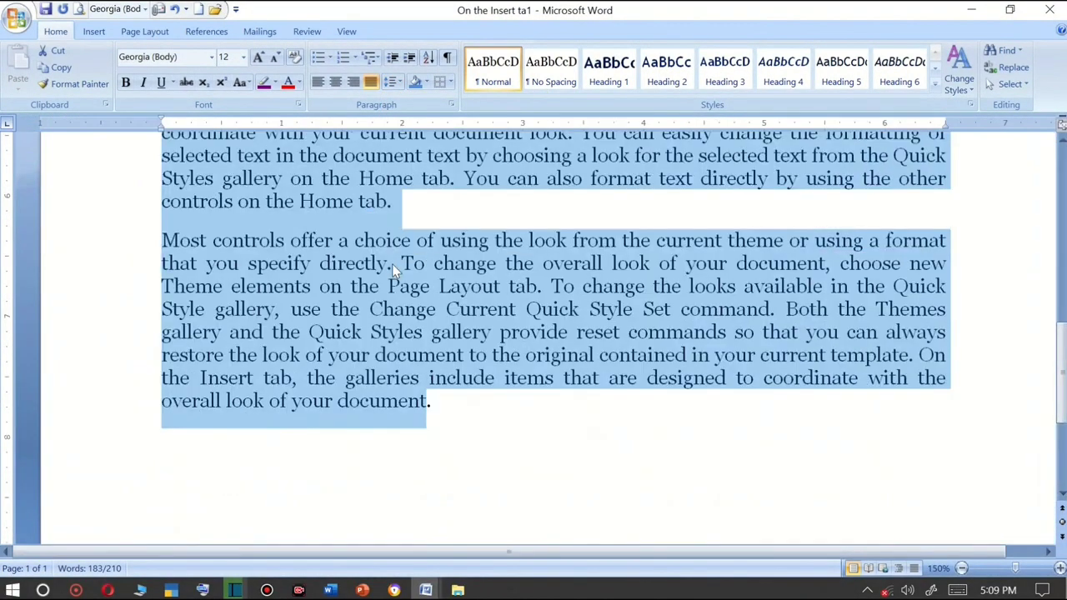
scroll(400, 241, "up", 2)
scroll(411, 214, "down", 1)
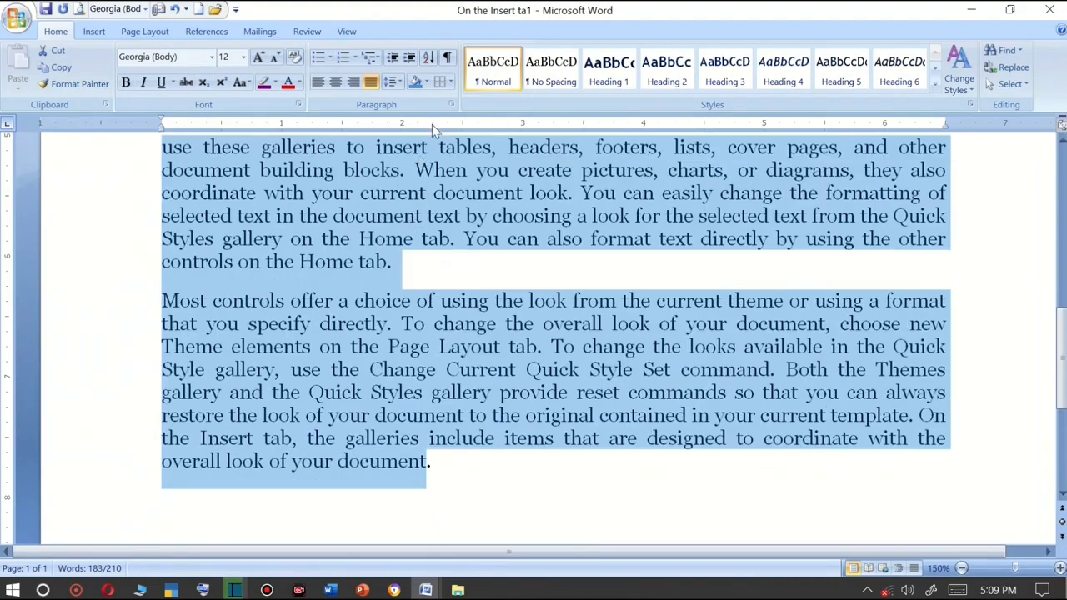
left_click(401, 89)
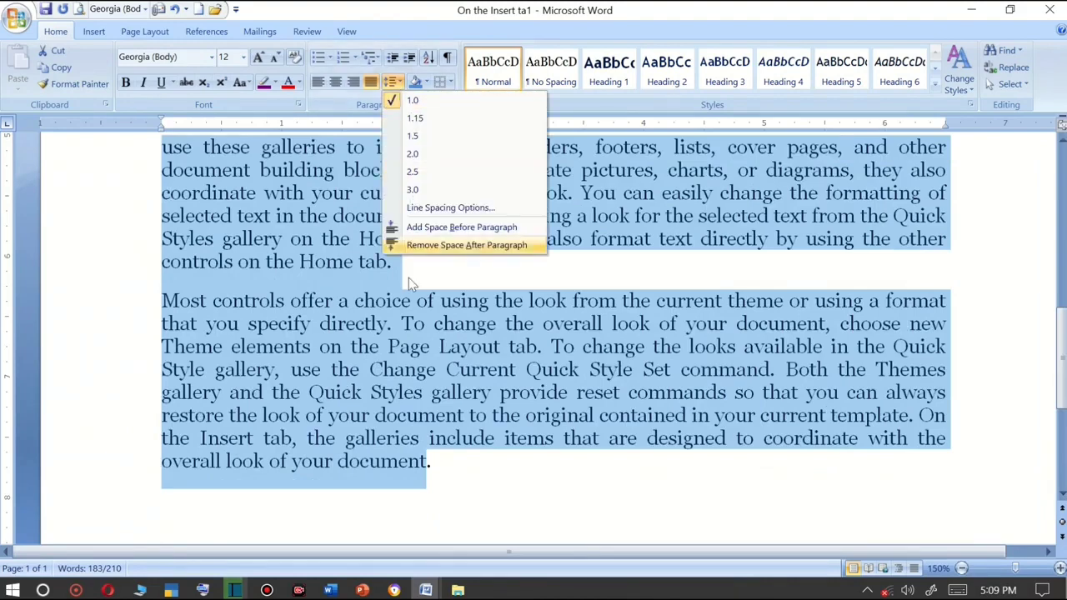
left_click(418, 245)
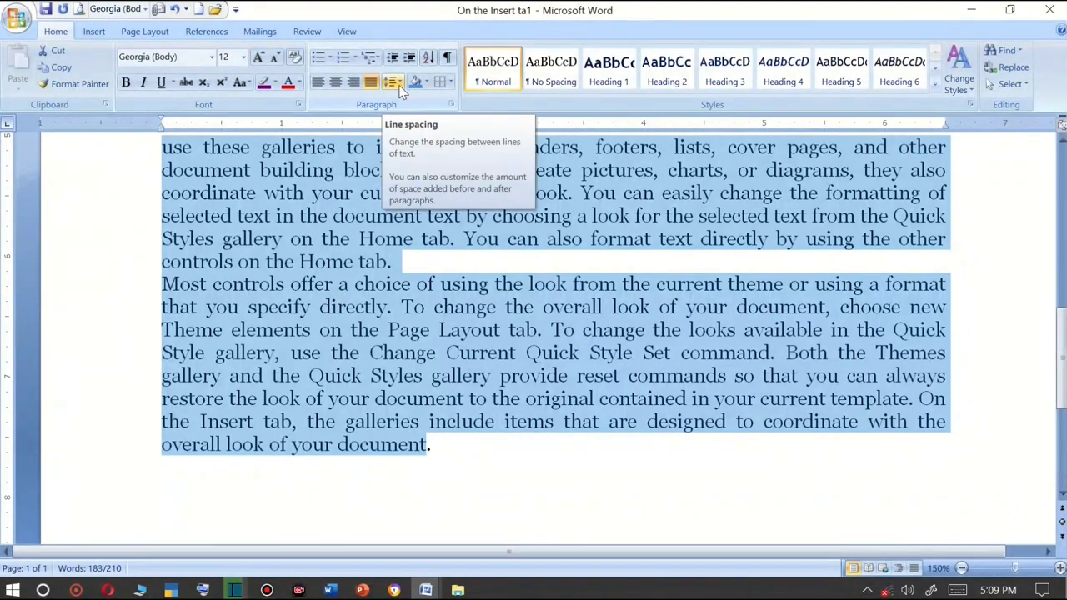
Select the word 'tab' at the end of the first body paragraph, colour it yellow and enlarge it to 16 pt.
left_click(386, 306)
left_click(400, 261)
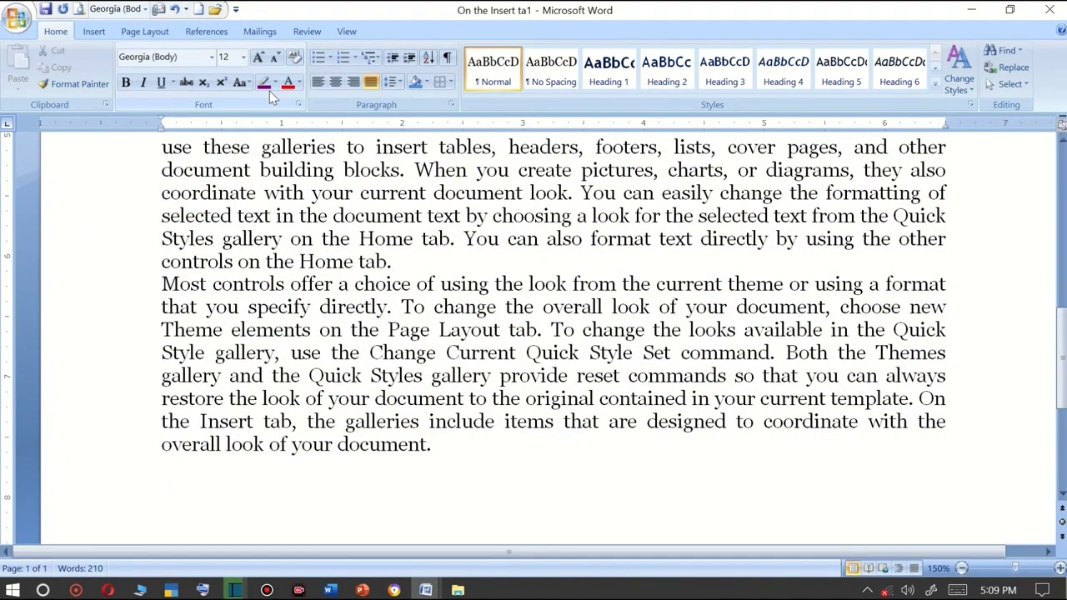
double_click(359, 261)
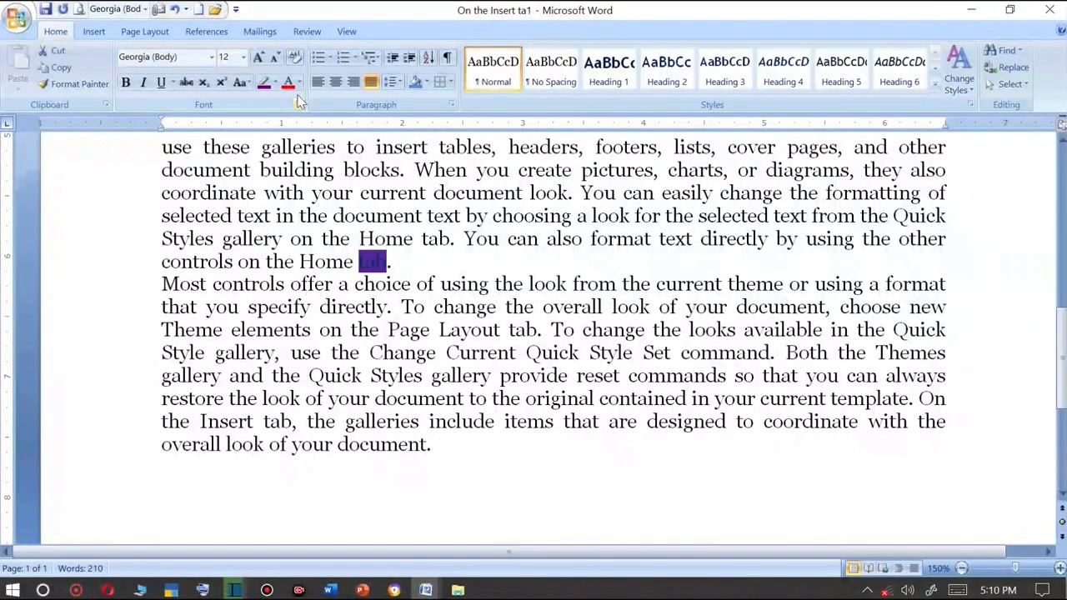
left_click(299, 81)
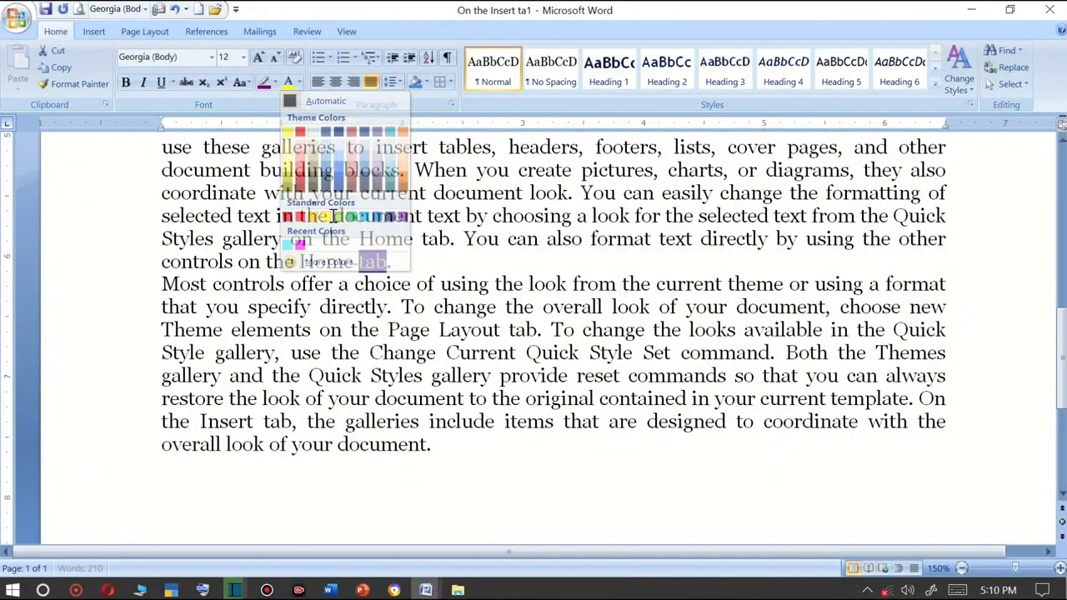
left_click(333, 216)
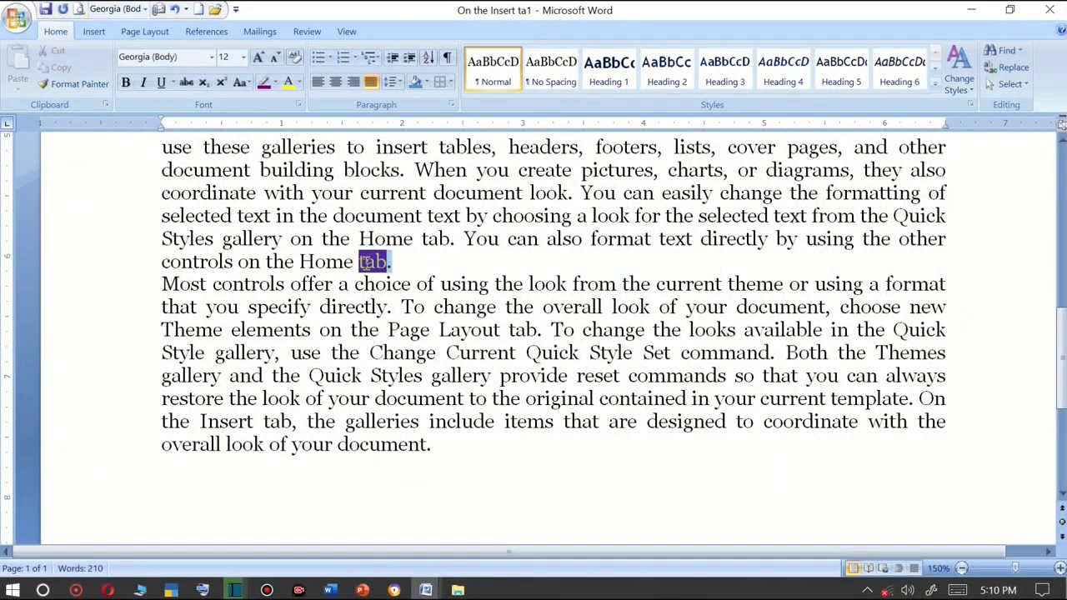
left_click(259, 59)
left_click(259, 58)
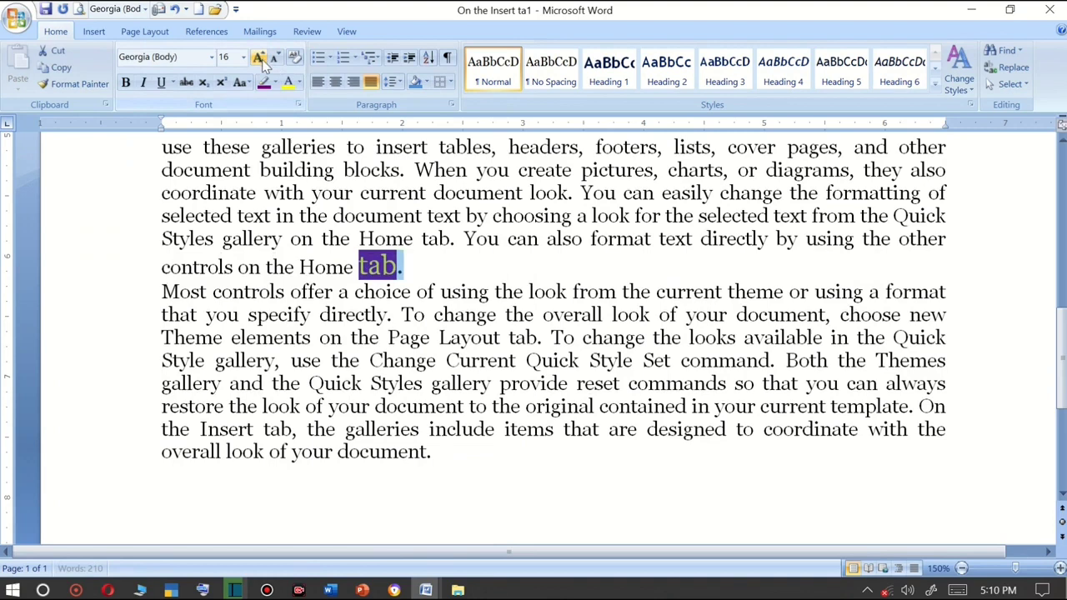
Apply Purple shading to the last paragraph, beginning 'Most controls offer'.
left_click(484, 271)
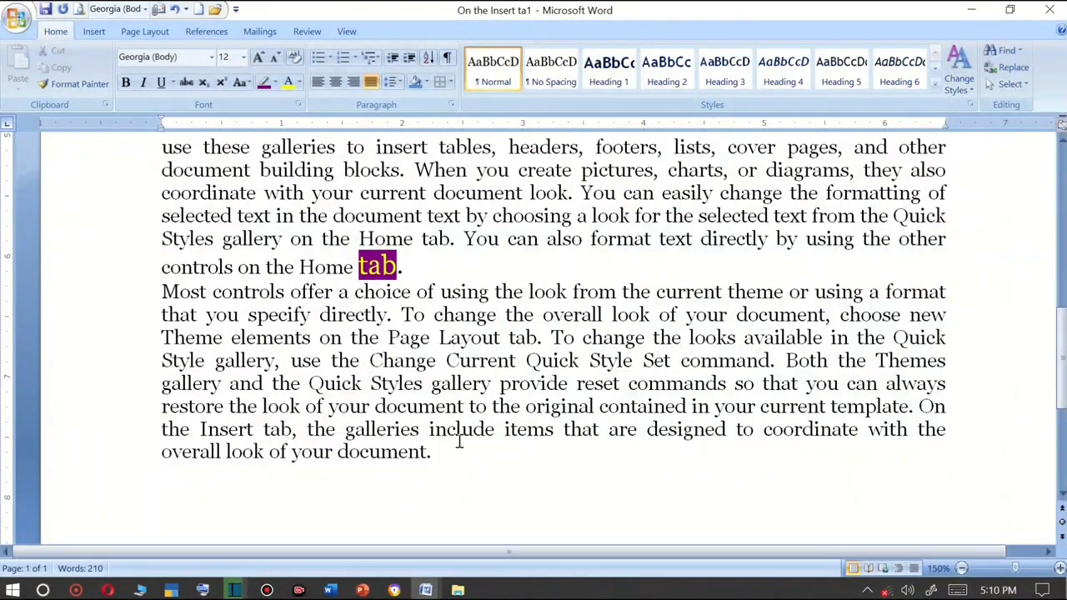
left_click(427, 82)
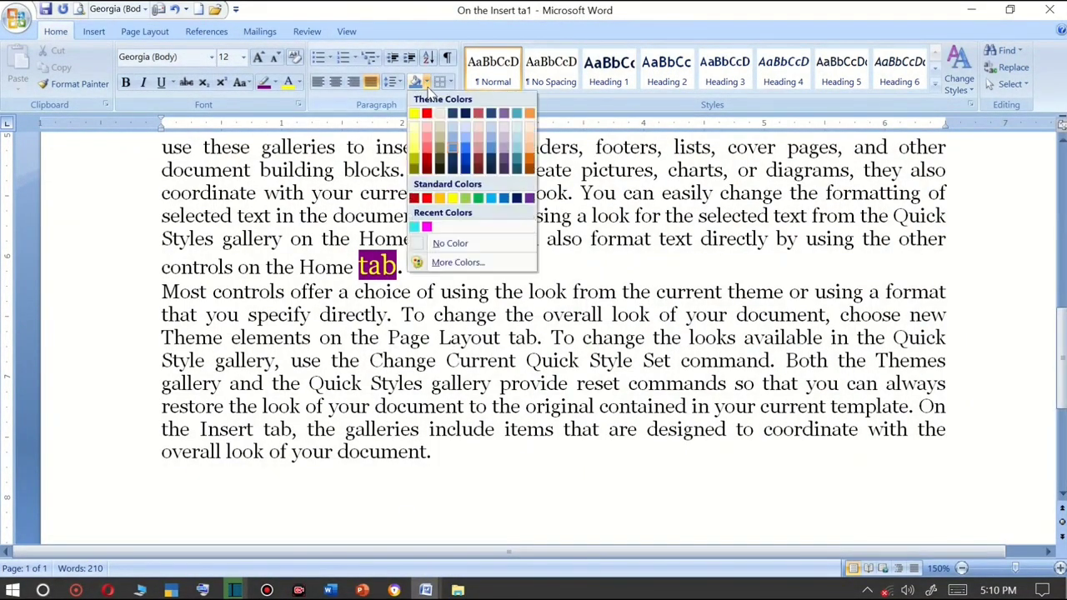
left_click(427, 227)
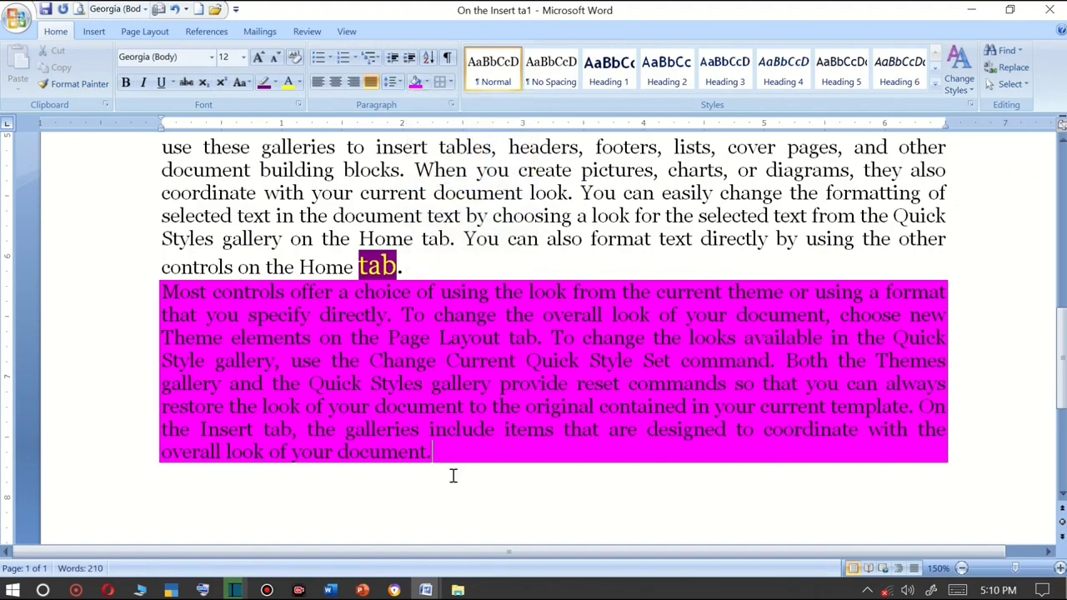
Split the first body paragraph into a new paragraph after 'headers,'.
scroll(477, 385, "up", 3)
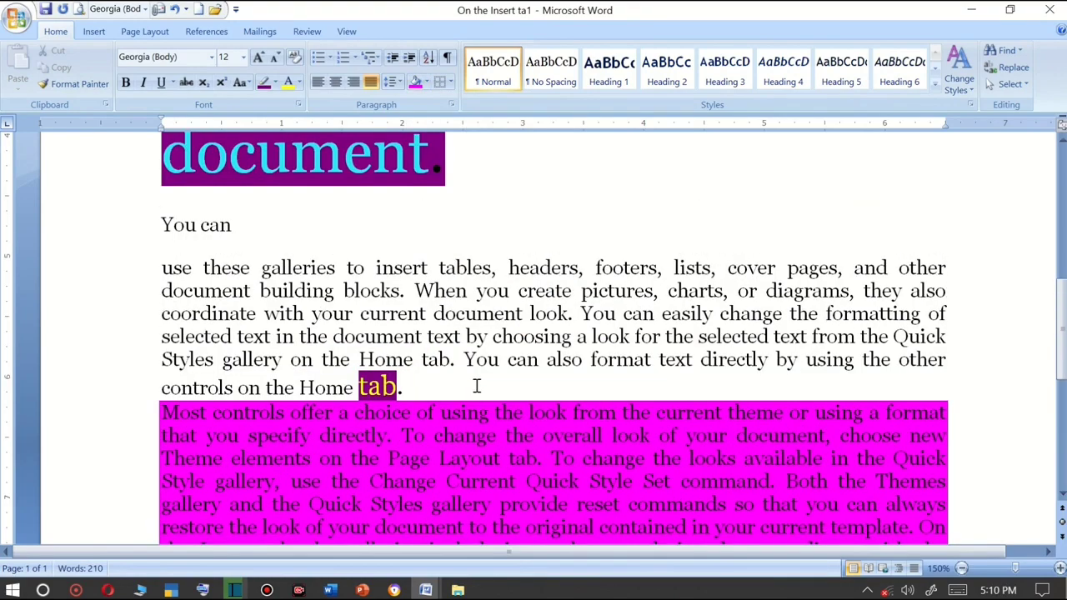
left_click(584, 267)
key("Return")
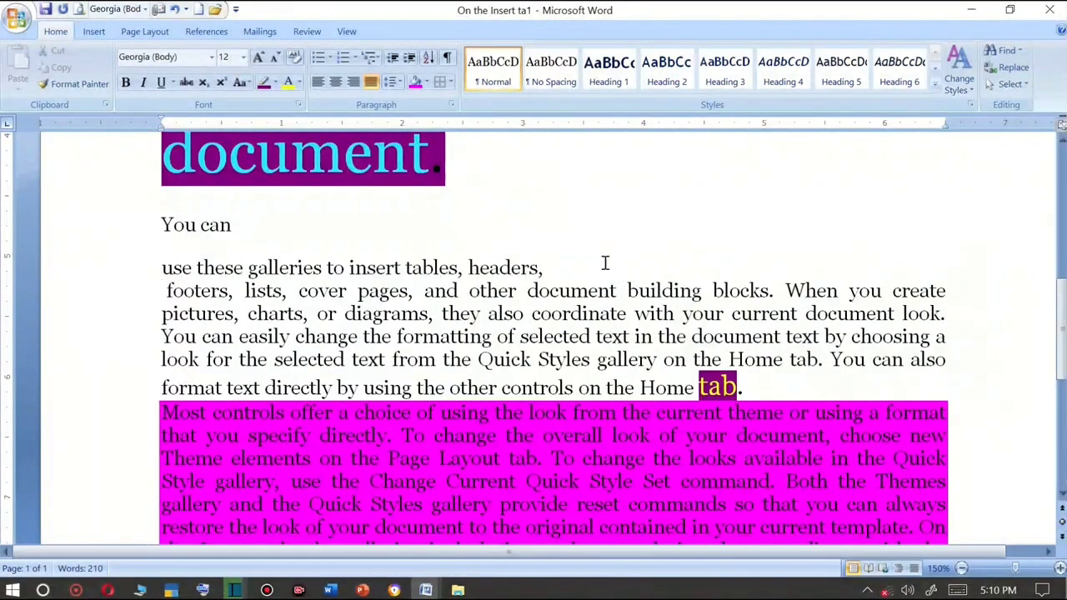
Shade the 'use these galleries to insert tables, headers,' line Purple and extend its indents past both margins.
left_click(570, 266)
left_click(415, 81)
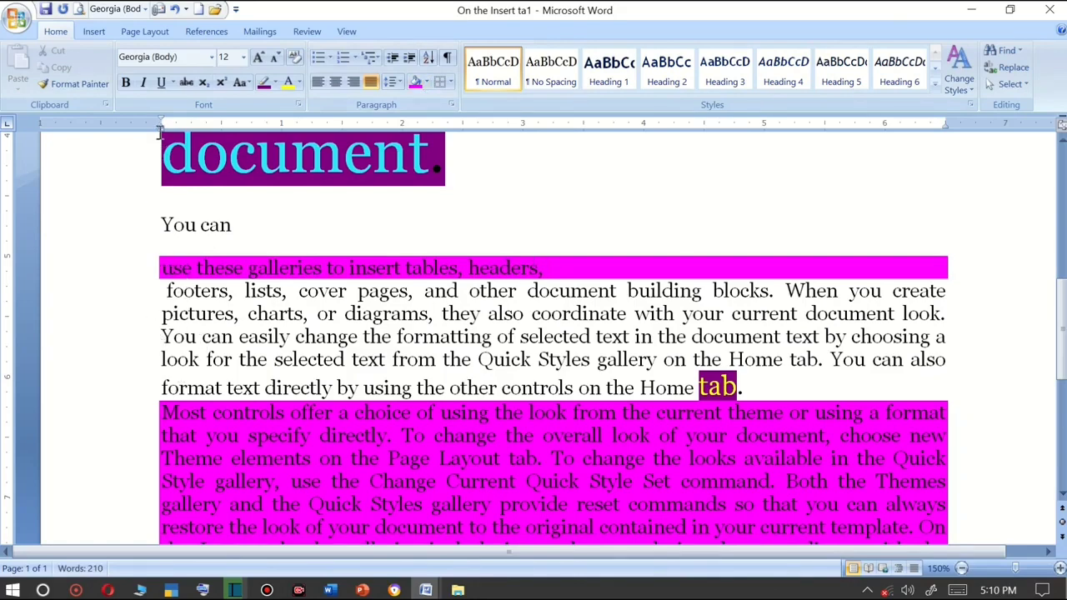
left_click_drag(163, 136, 65, 143)
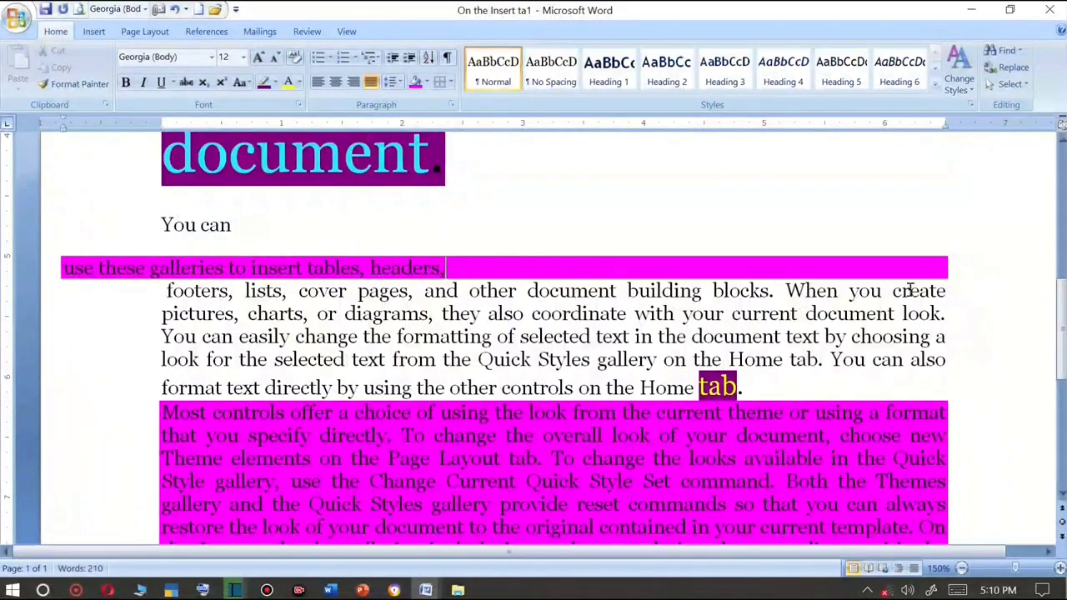
mouse_move(945, 125)
left_mouse_down()
mouse_move(1042, 124)
mouse_move(1031, 125)
left_mouse_up()
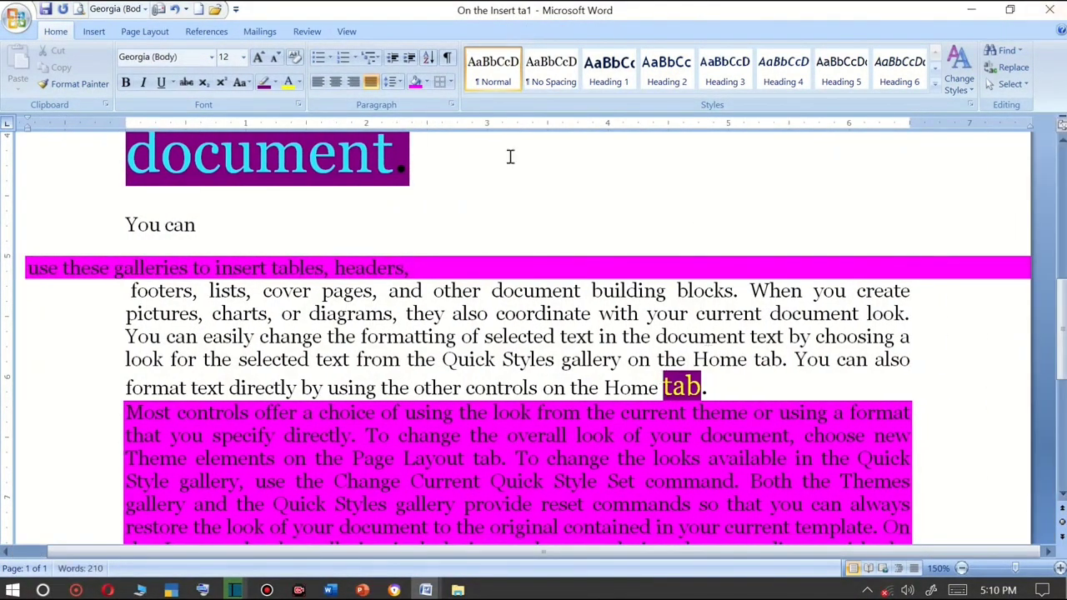
Try drawing table boxes above the text with Draw Table, then undo all three drawings.
left_click(450, 83)
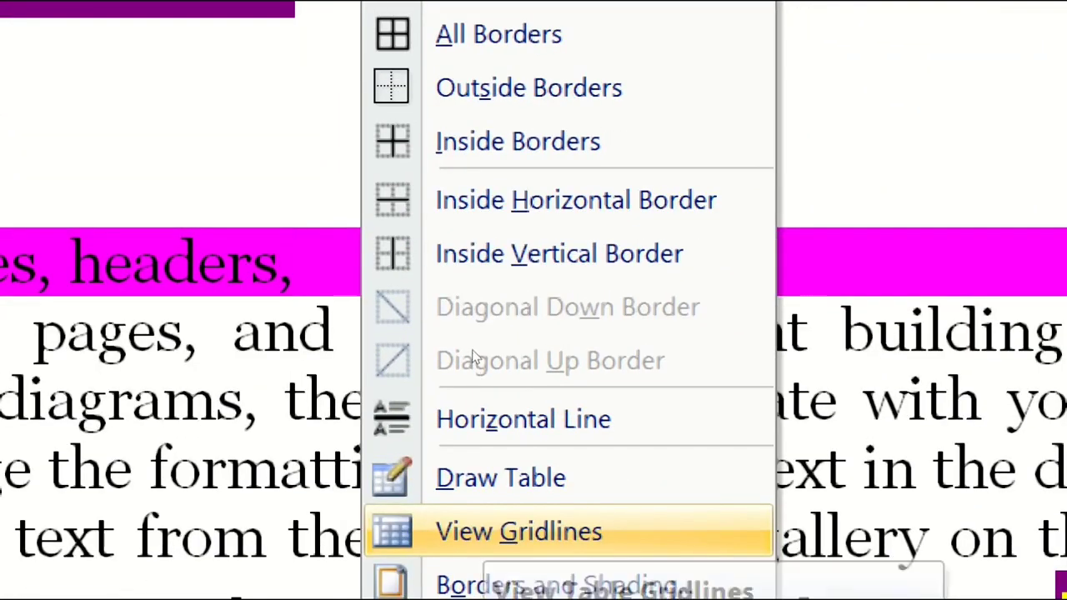
left_click(479, 478)
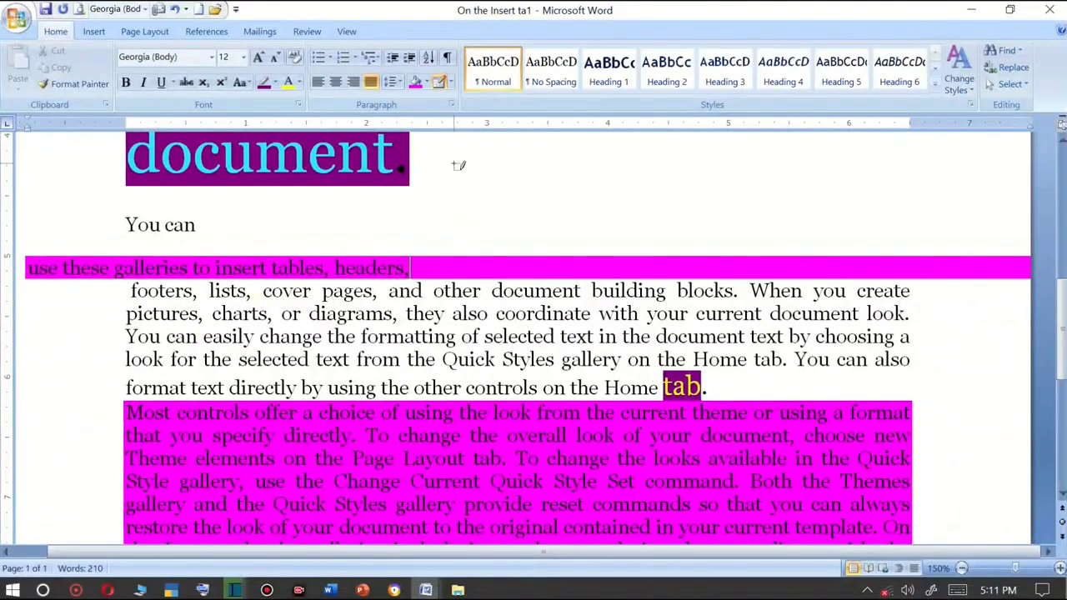
left_click_drag(454, 164, 788, 231)
left_click_drag(586, 160, 583, 229)
mouse_move(104, 210)
left_mouse_down()
mouse_move(417, 446)
mouse_move(997, 411)
mouse_move(983, 399)
left_mouse_up()
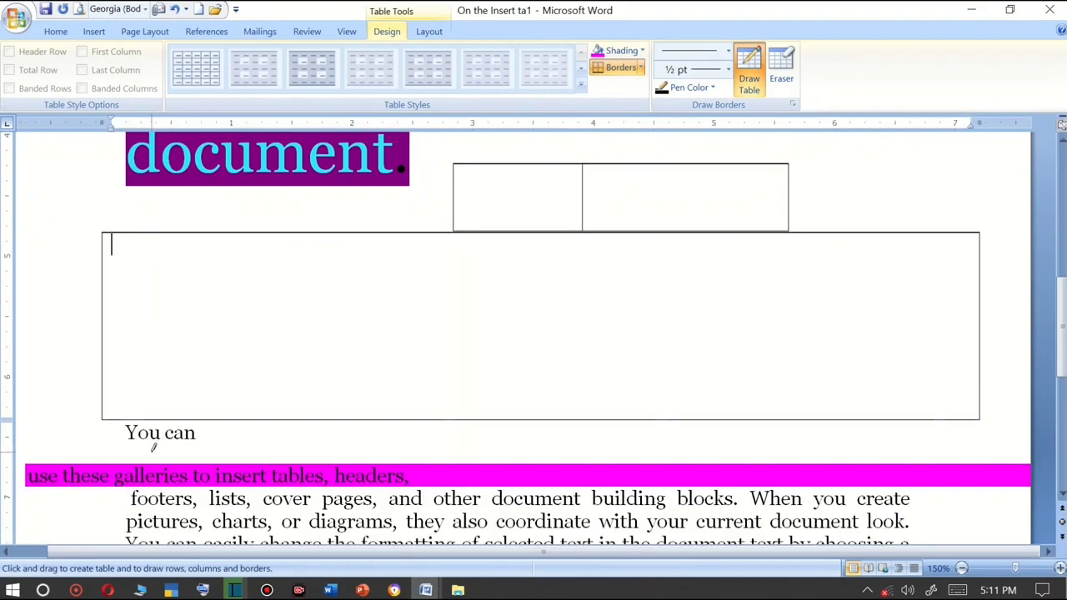
key("ctrl+z")
key("ctrl+z")
key("ctrl+z")
key("ctrl+z")
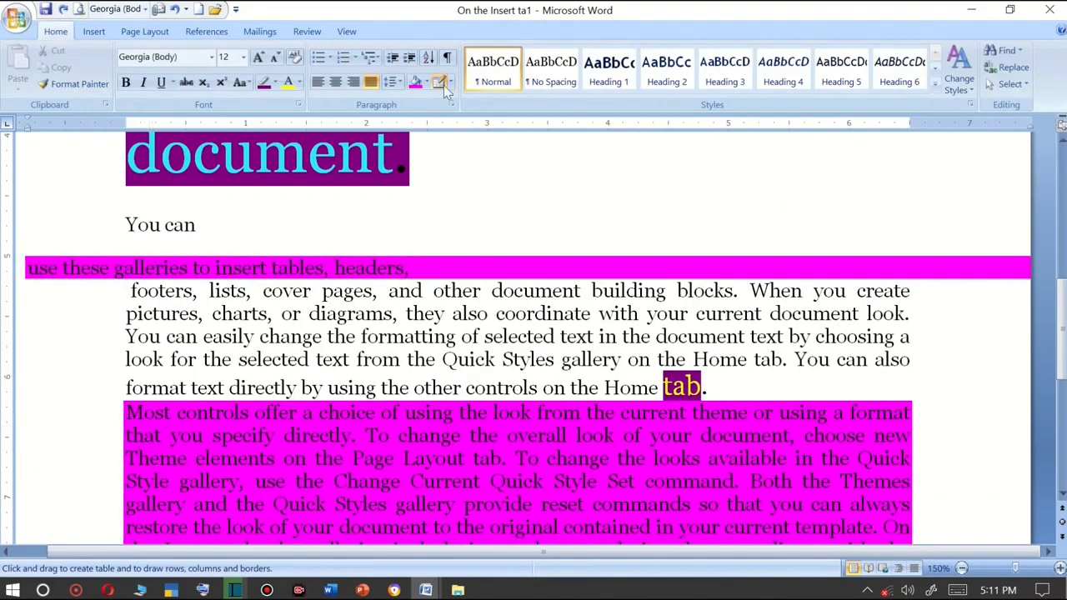
Select the paragraph from 'footers' to 'tab.' and apply All Borders to it.
left_click(450, 83)
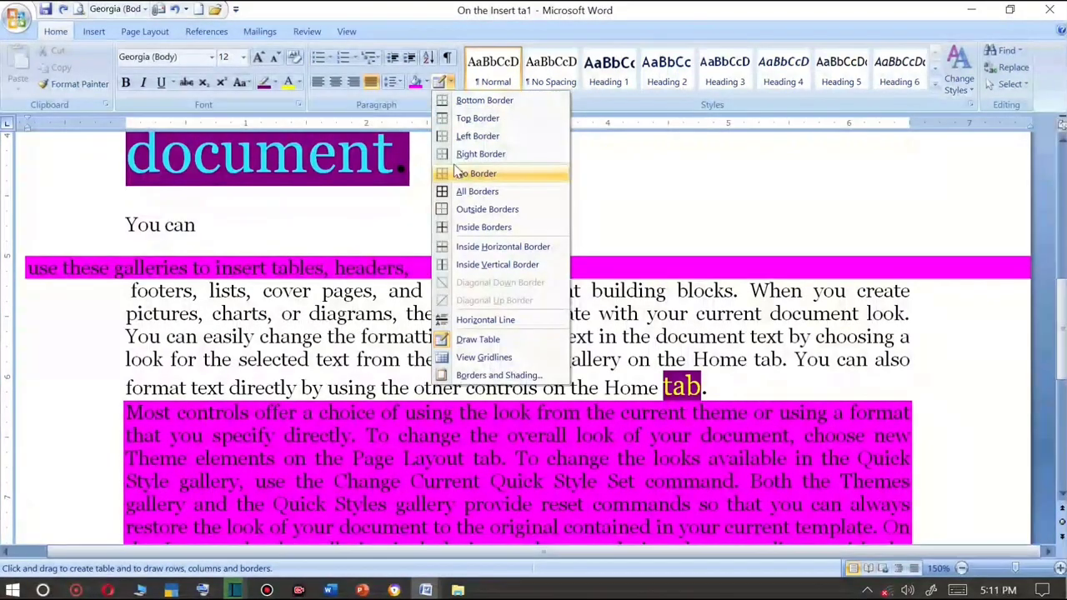
left_click(217, 310)
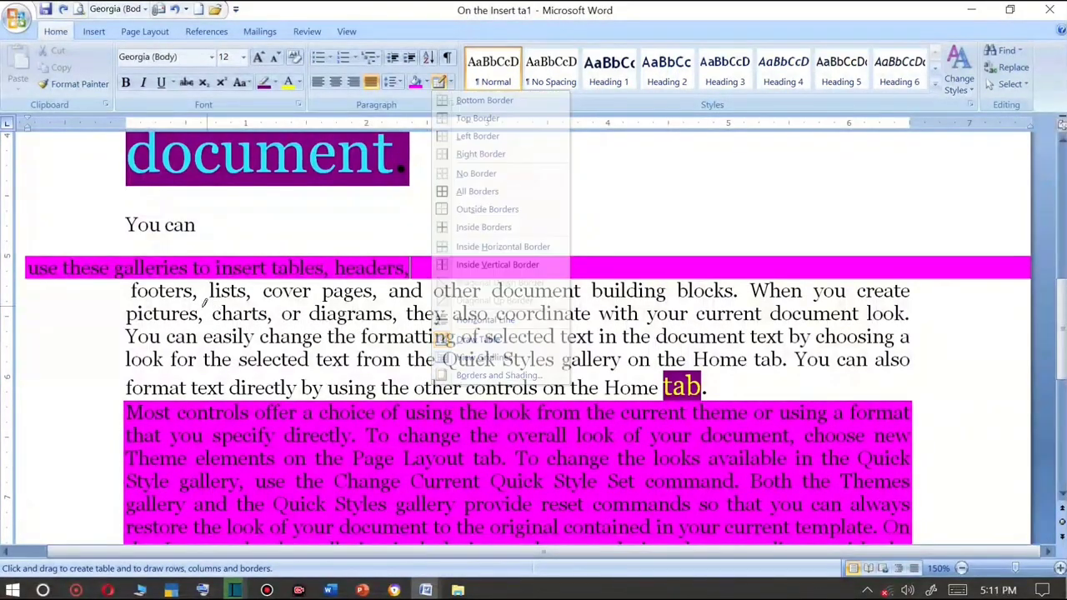
left_click(455, 83)
left_click_drag(129, 290, 826, 398)
left_click(827, 397)
left_click_drag(709, 387, 59, 290)
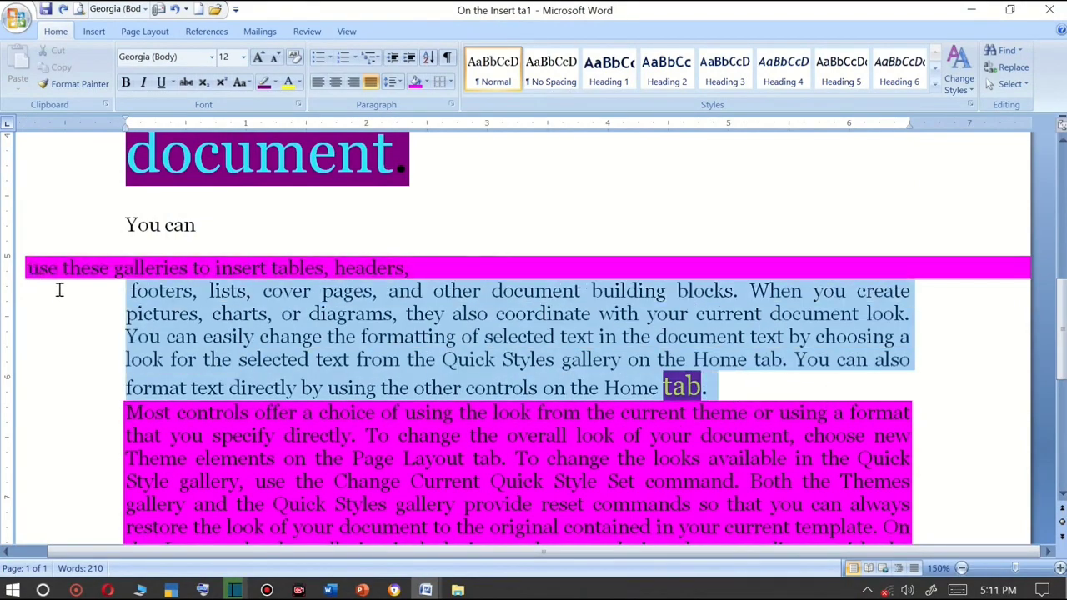
left_click(449, 83)
left_click(472, 192)
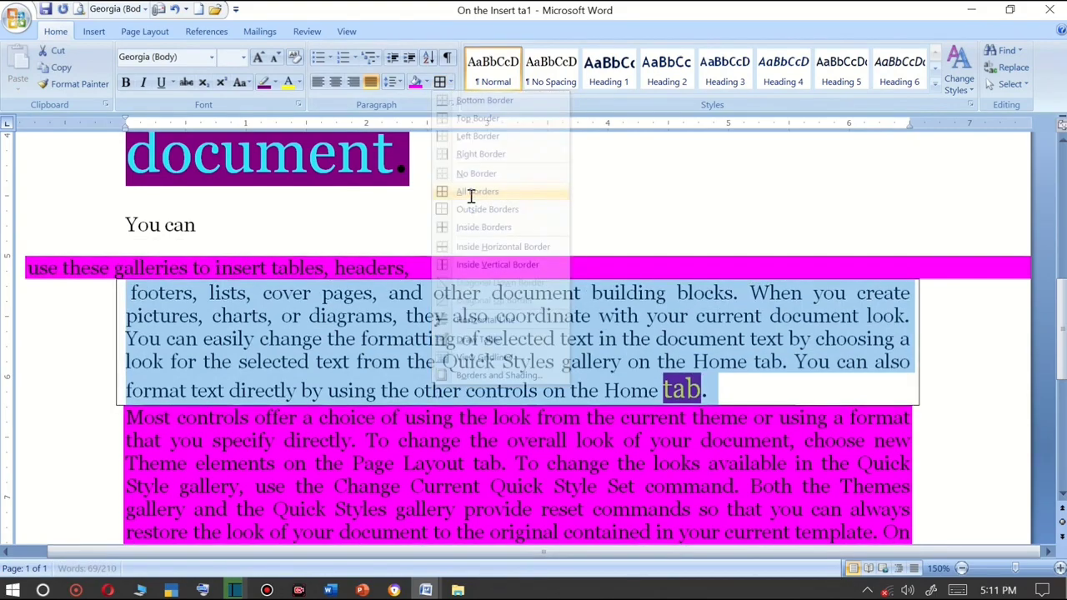
left_click(691, 335)
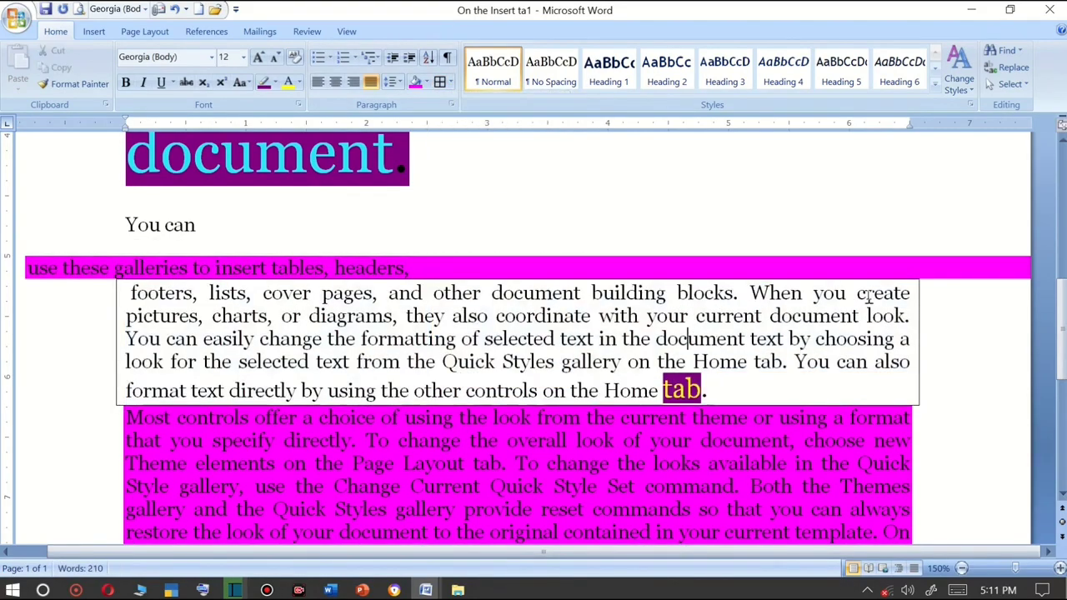
Reapply All Borders and break the bordered paragraph into lines after 'create', 'look', 'choosing a' and 'also'.
scroll(906, 360, "up", 1)
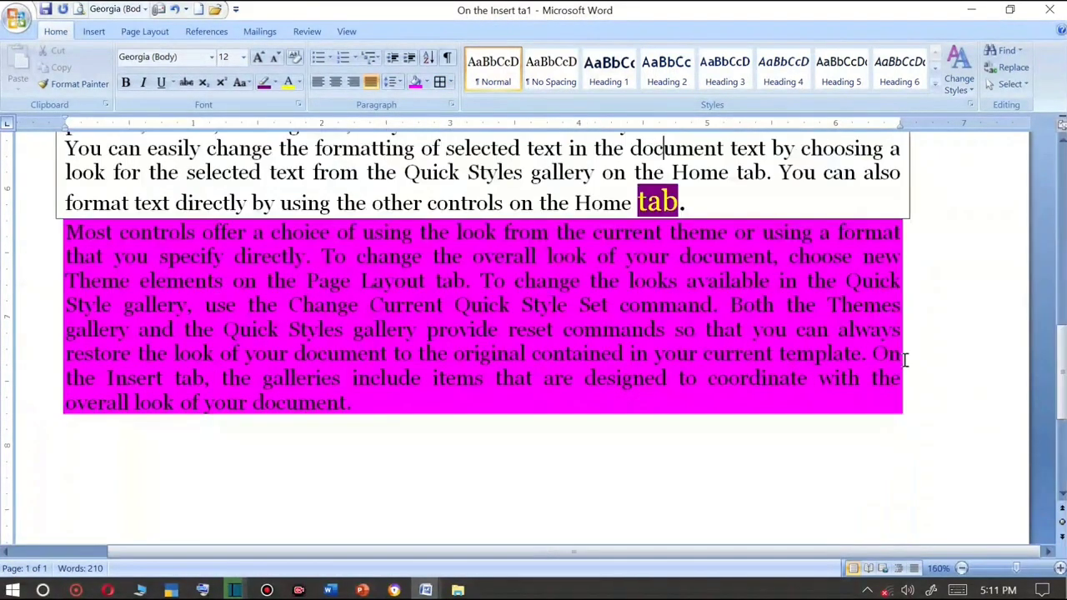
scroll(858, 265, "down", 1)
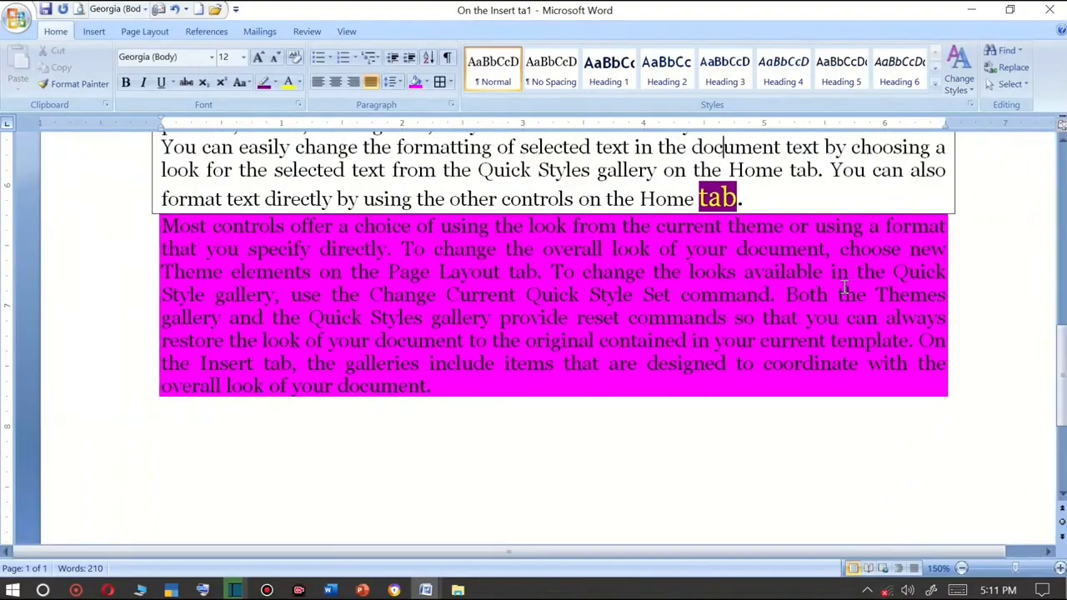
scroll(552, 308, "up", 2)
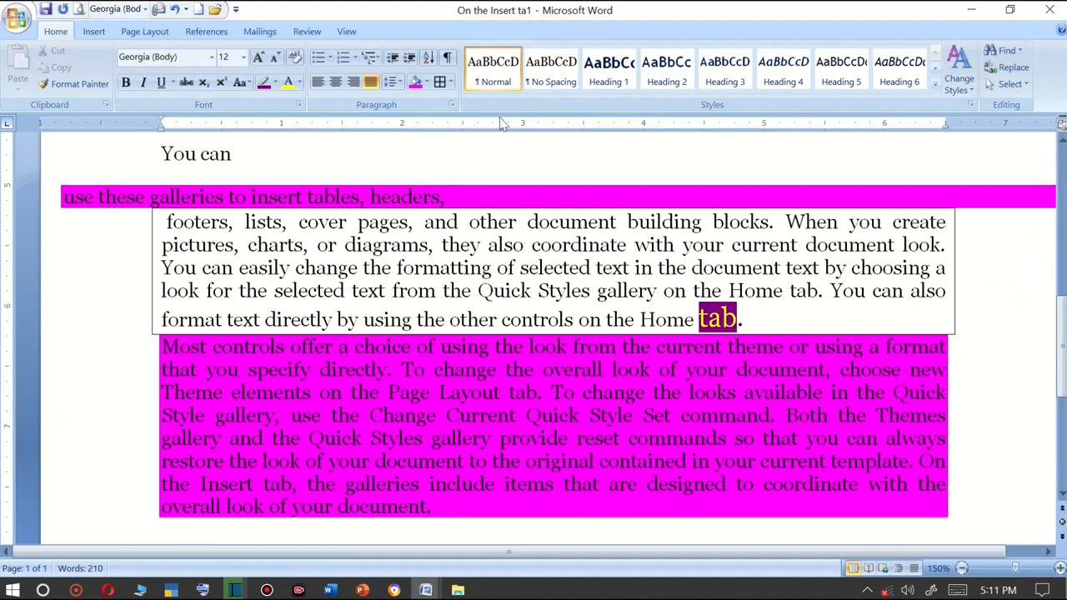
left_click(451, 82)
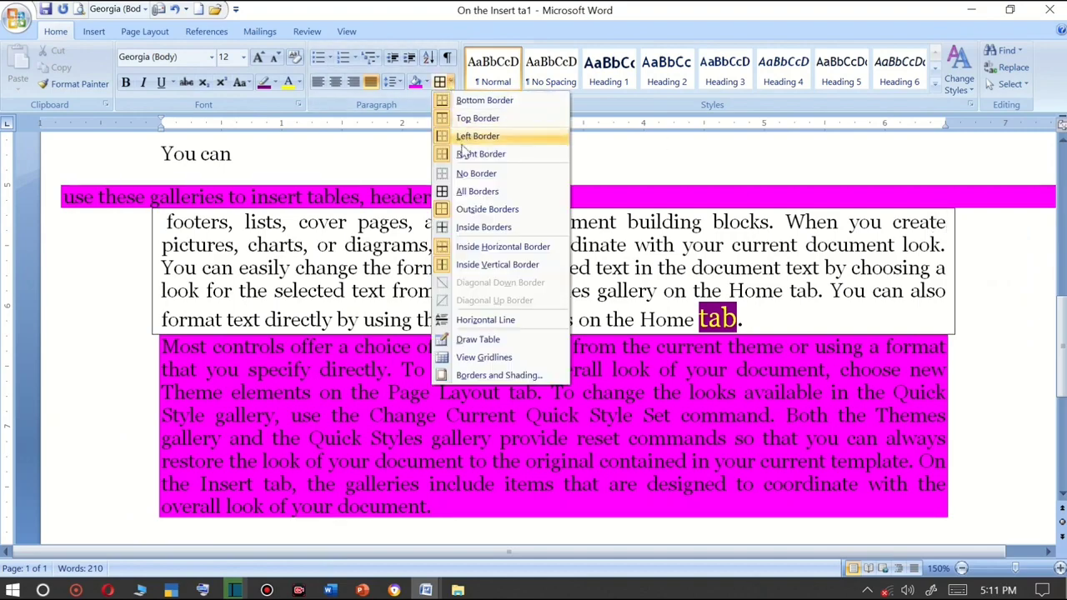
left_click(472, 195)
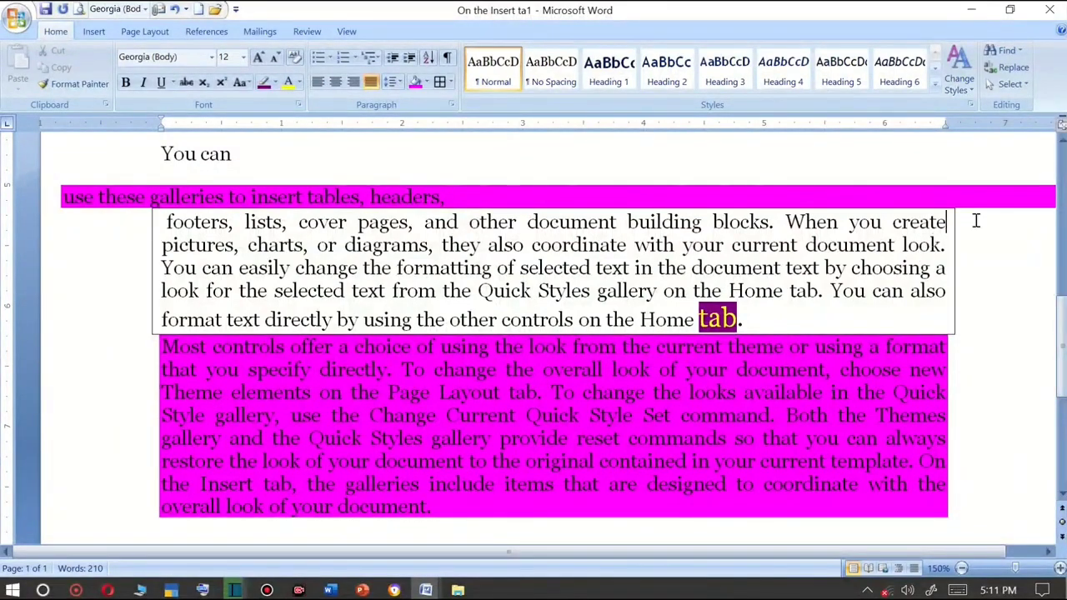
key("Return")
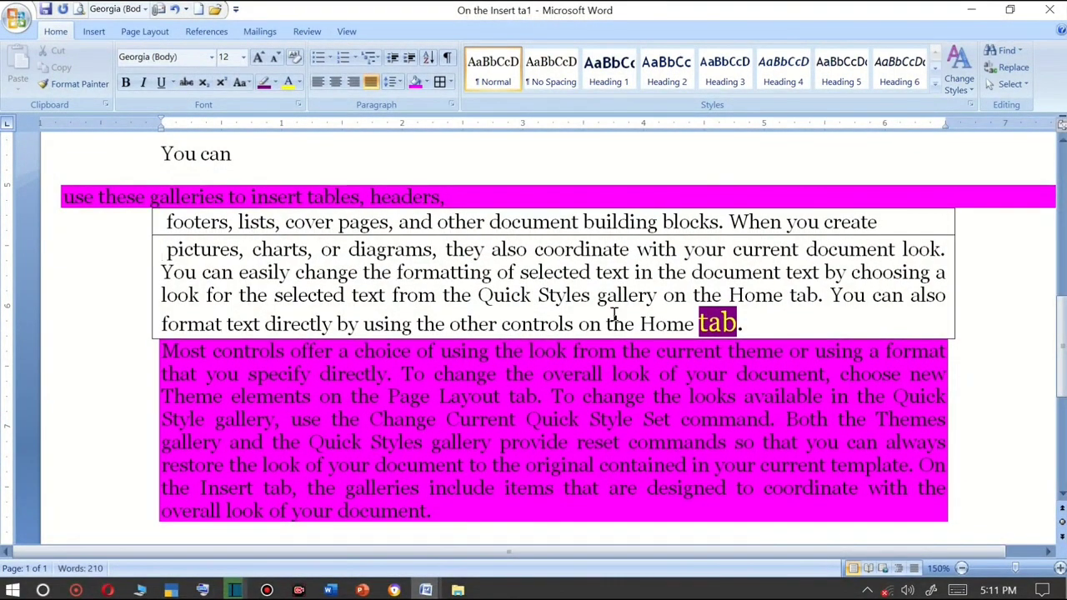
left_click(940, 248)
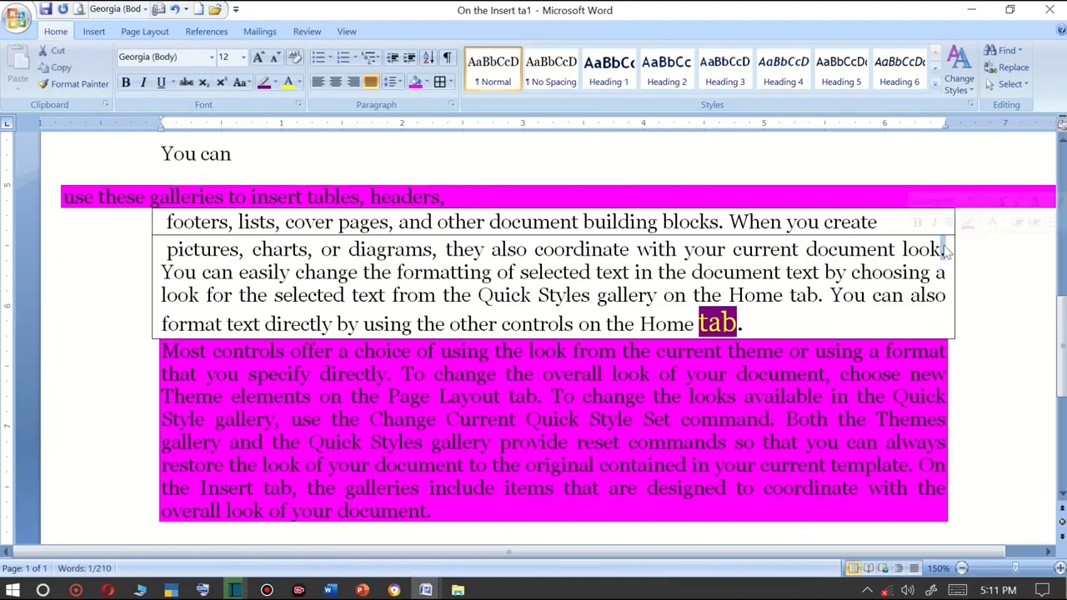
key("Return")
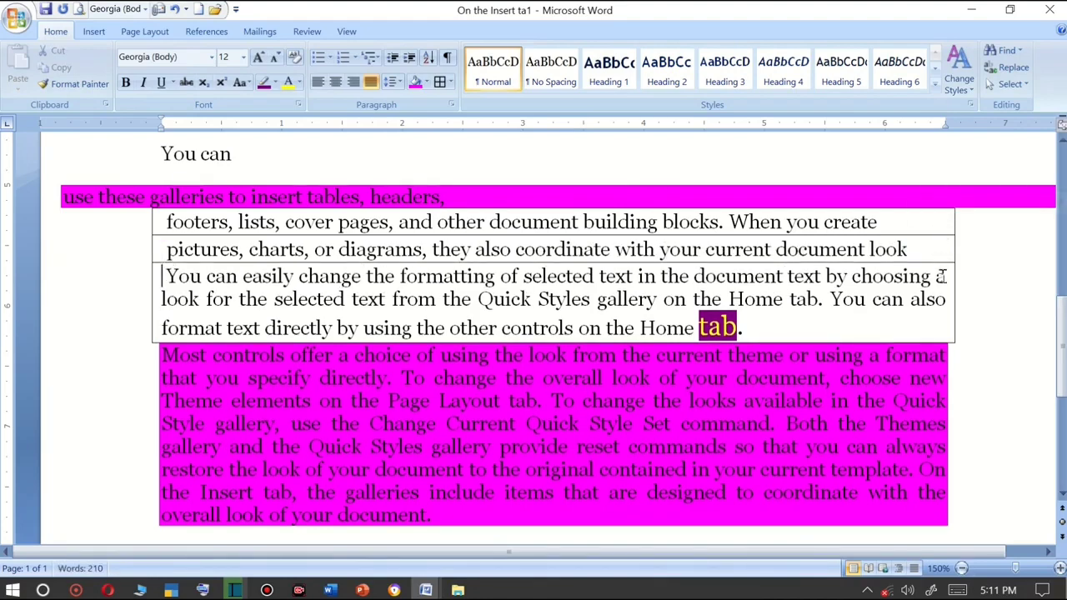
left_click(947, 276)
key("Return")
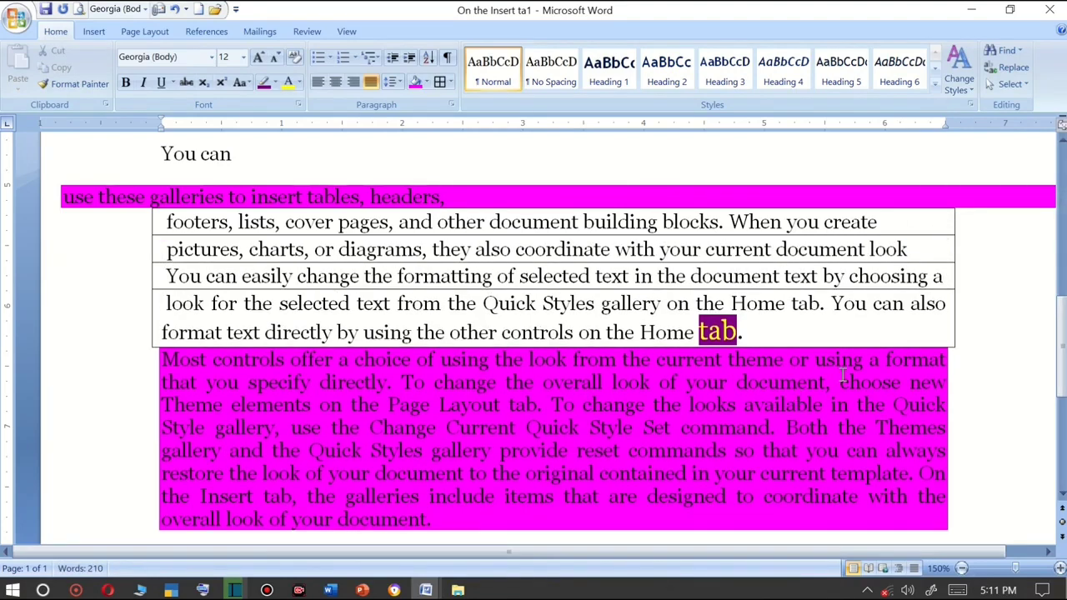
left_click(948, 305)
key("Return")
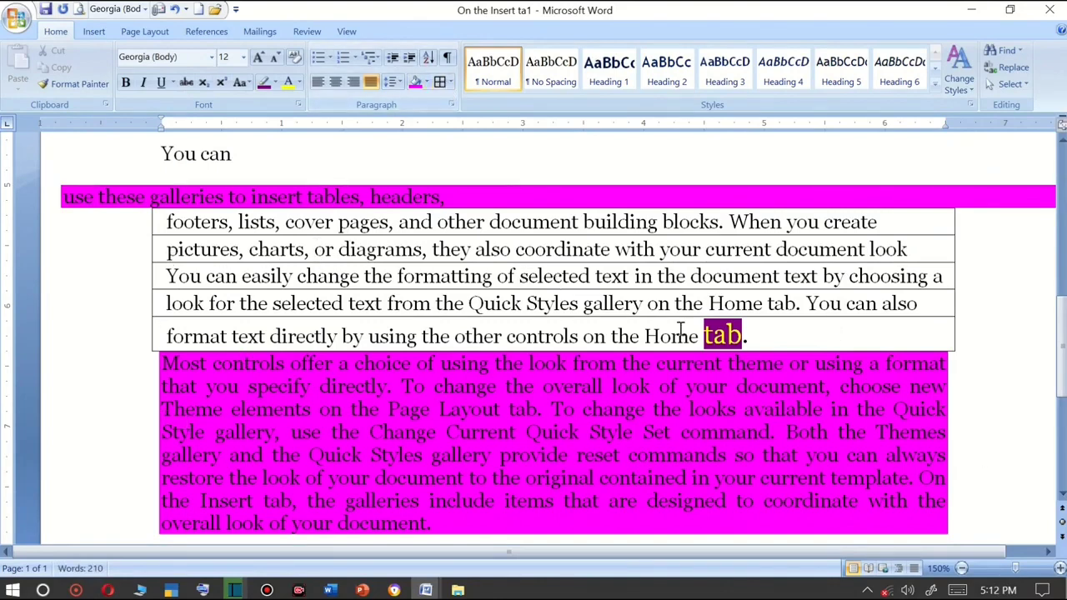
Select the bordered lines from 'footers' to 'tab.' and remove their borders with No Border.
left_click_drag(776, 346, 125, 229)
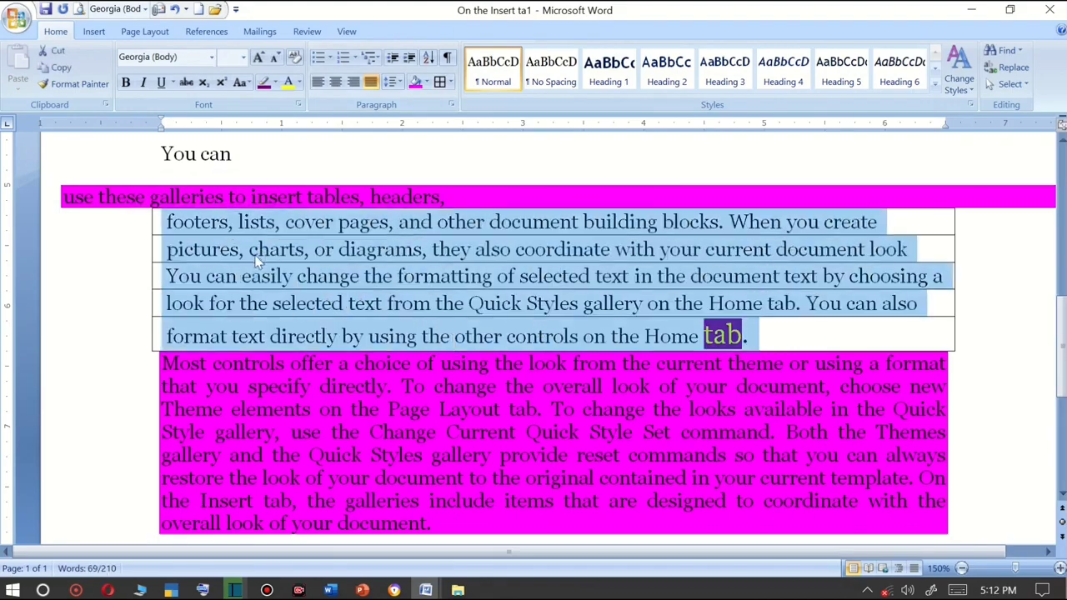
left_click(451, 83)
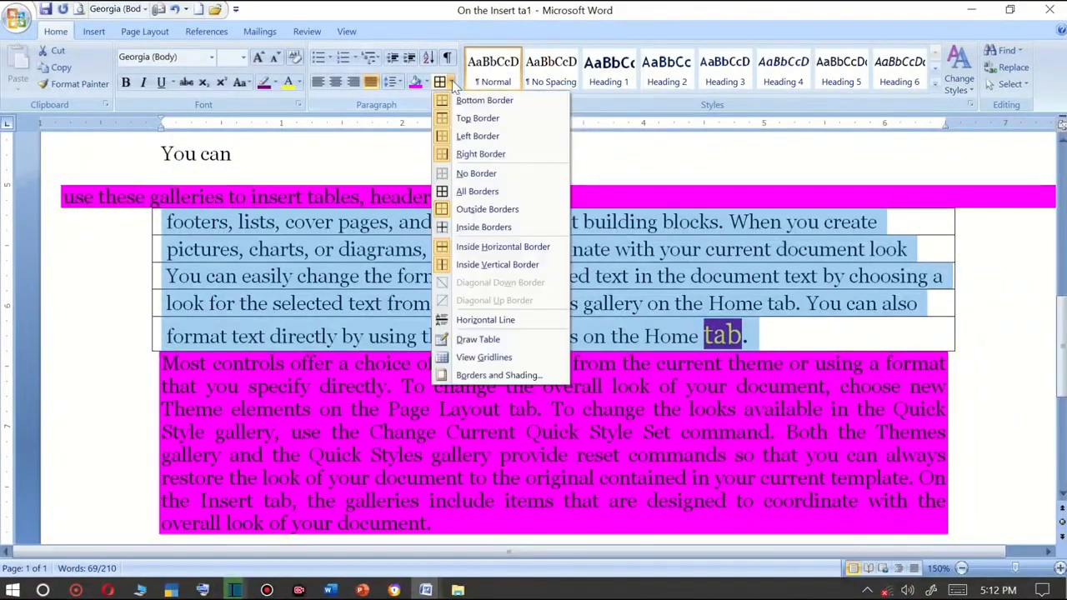
left_click(476, 173)
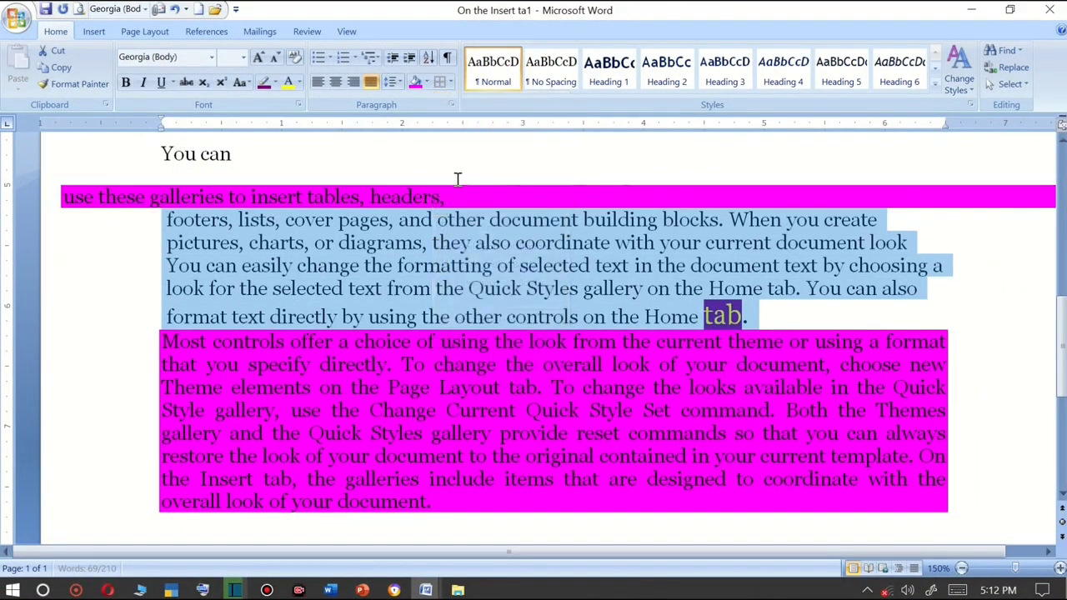
Place the cursor on the empty line below the paragraphs and grow its font size to 20.
left_click(440, 264)
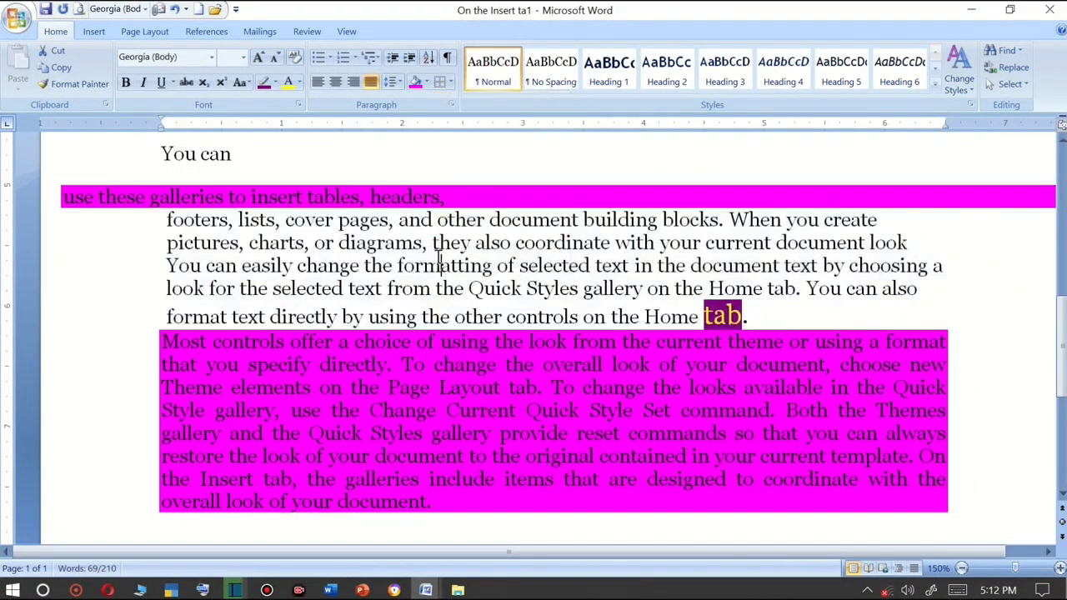
left_click(451, 82)
left_click(218, 319)
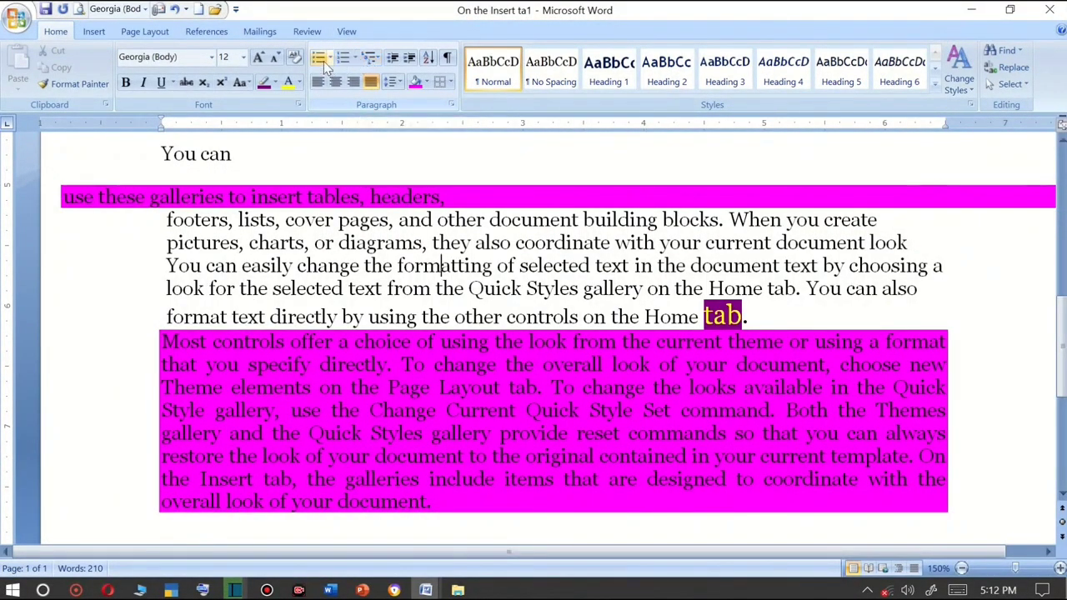
scroll(309, 296, "down", 5)
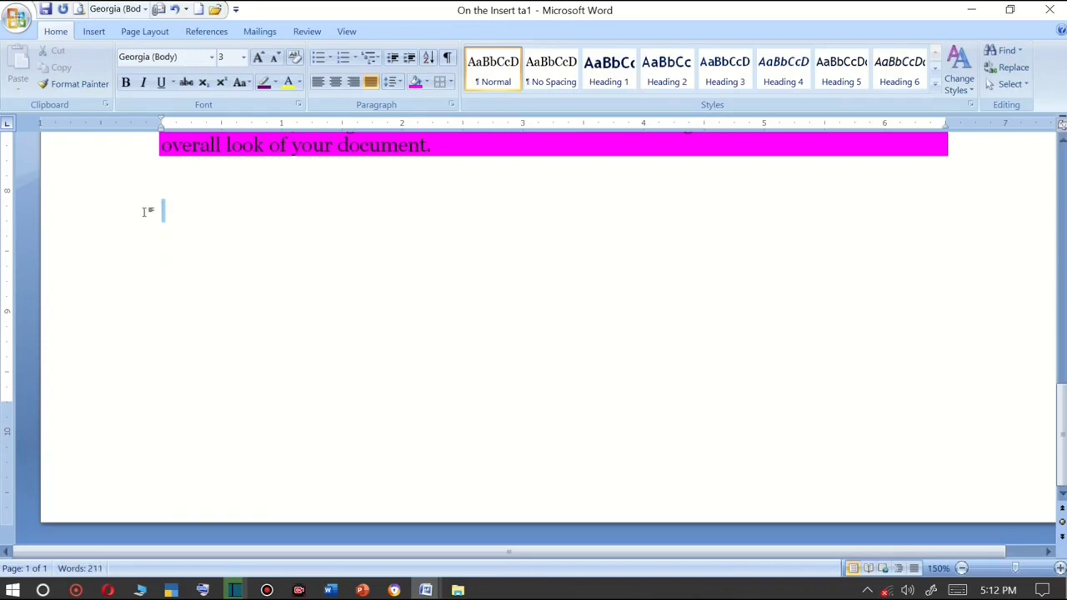
left_click(258, 58)
left_click(258, 59)
left_click(259, 58)
left_click(259, 58)
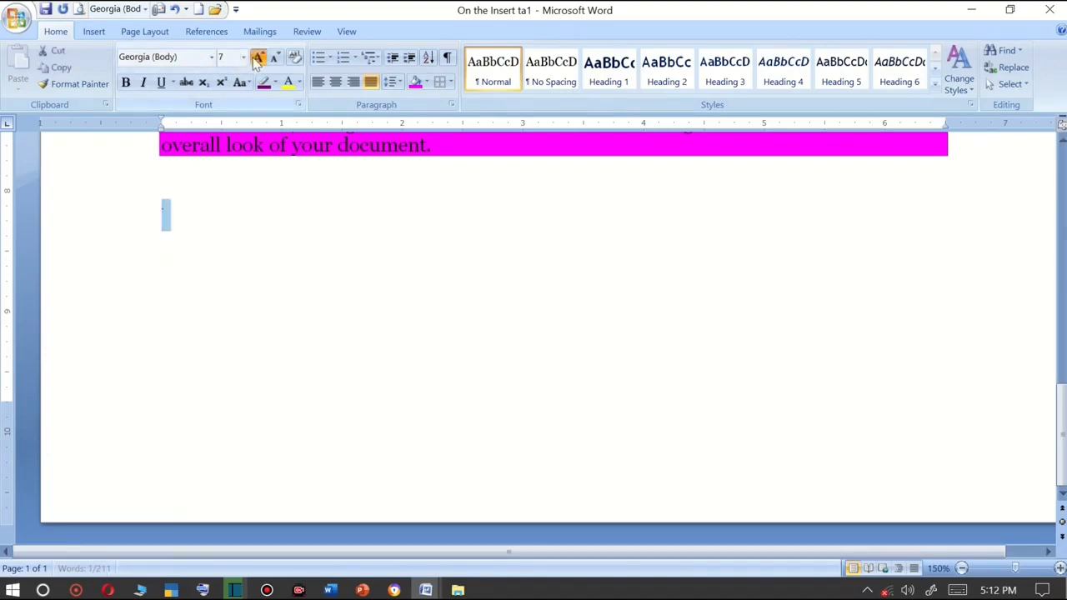
left_click(258, 58)
left_click(258, 59)
left_click(258, 58)
left_click(259, 58)
left_click(258, 58)
left_click(258, 59)
left_click(258, 58)
left_click(196, 250)
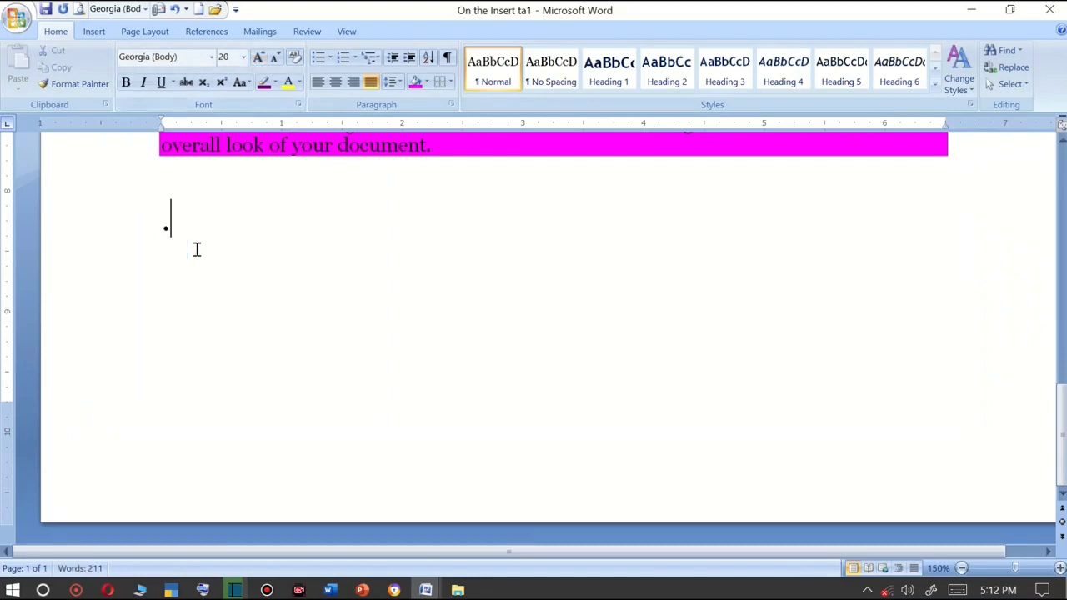
type(".ram")
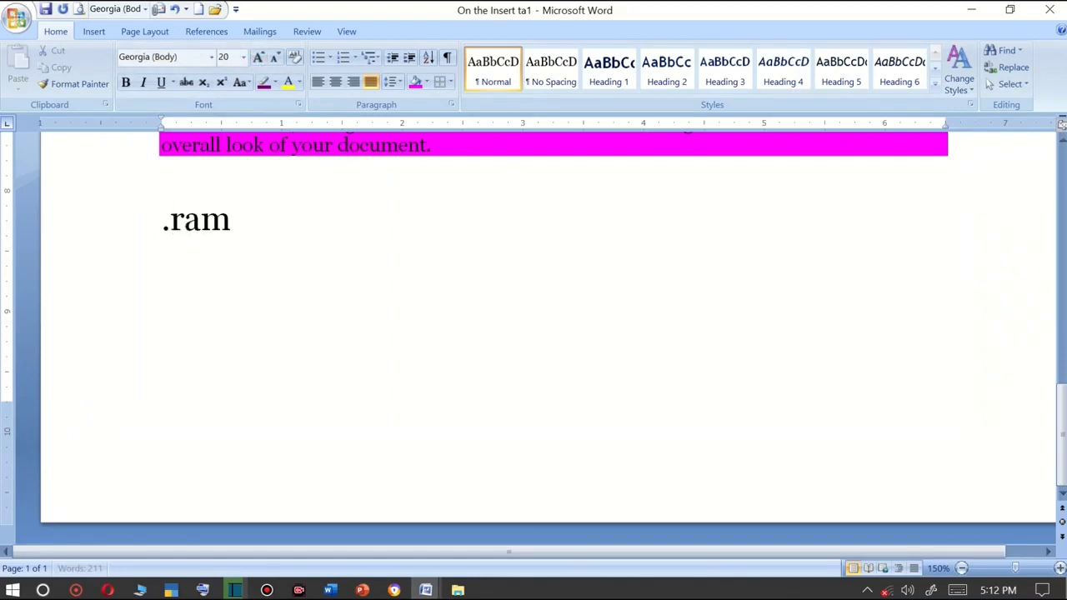
type("mao")
key("BackSpace")
key("BackSpace")
key("BackSpace")
key("BackSpace")
key("BackSpace")
key("BackSpace")
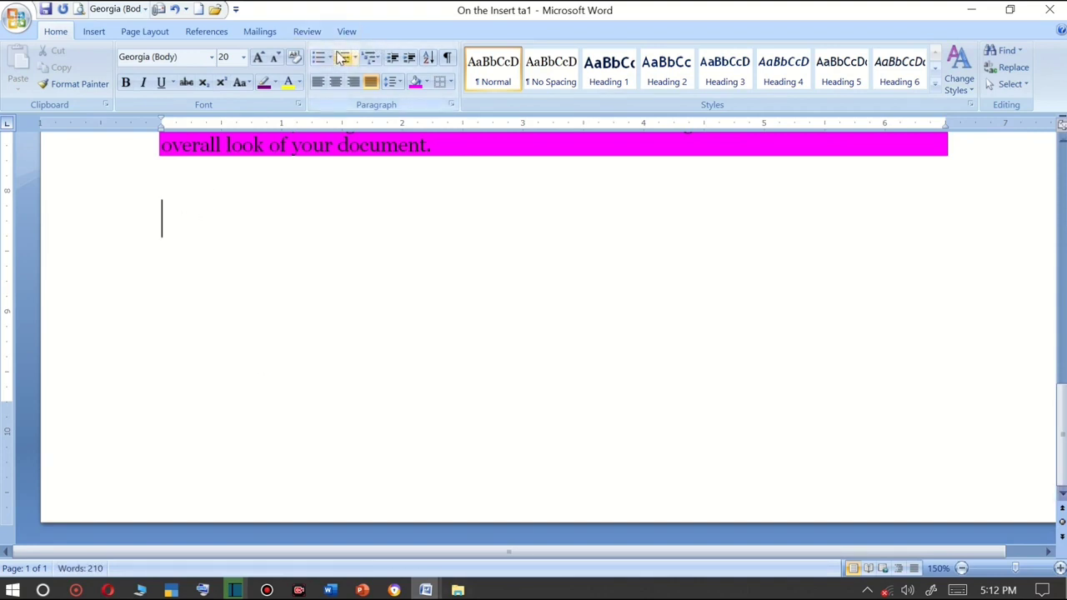
Apply the blue square bullet and type a bulleted list with Ram and Mohan, starting a third item.
left_click(330, 58)
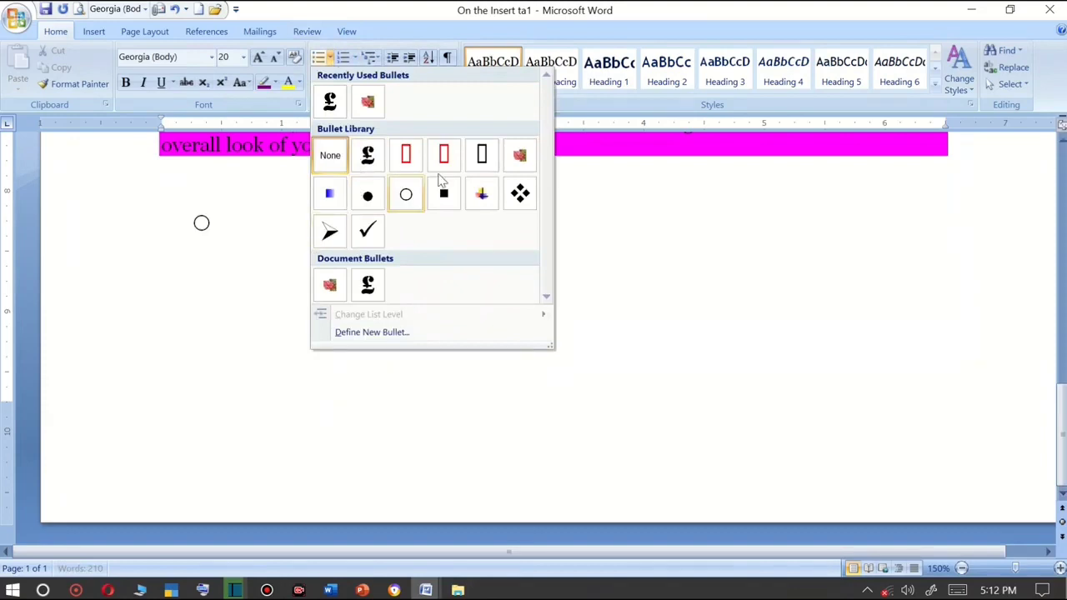
left_click(330, 197)
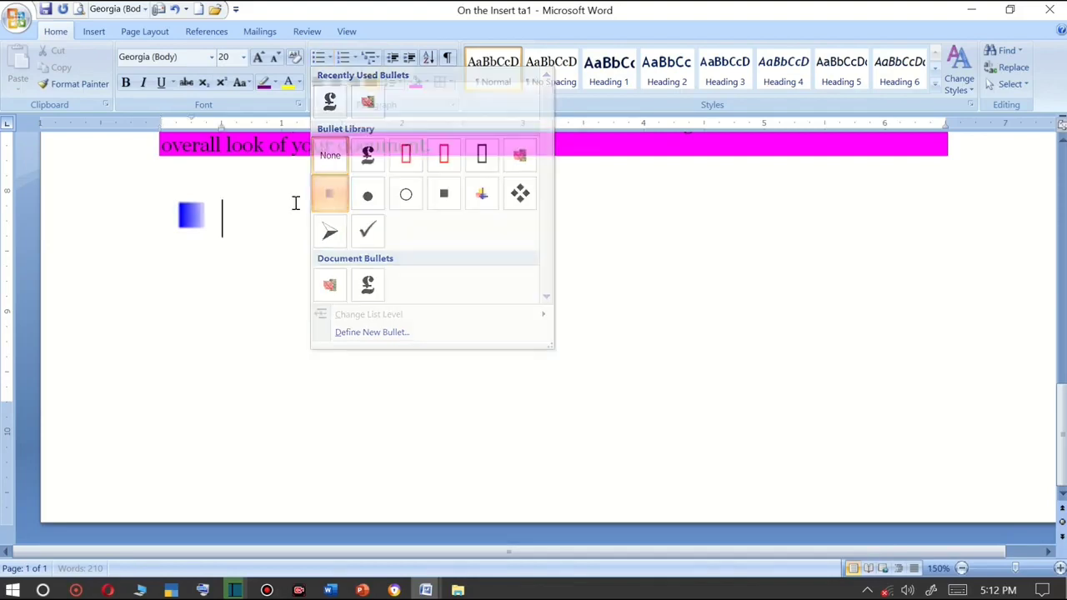
type("ram")
key("Return")
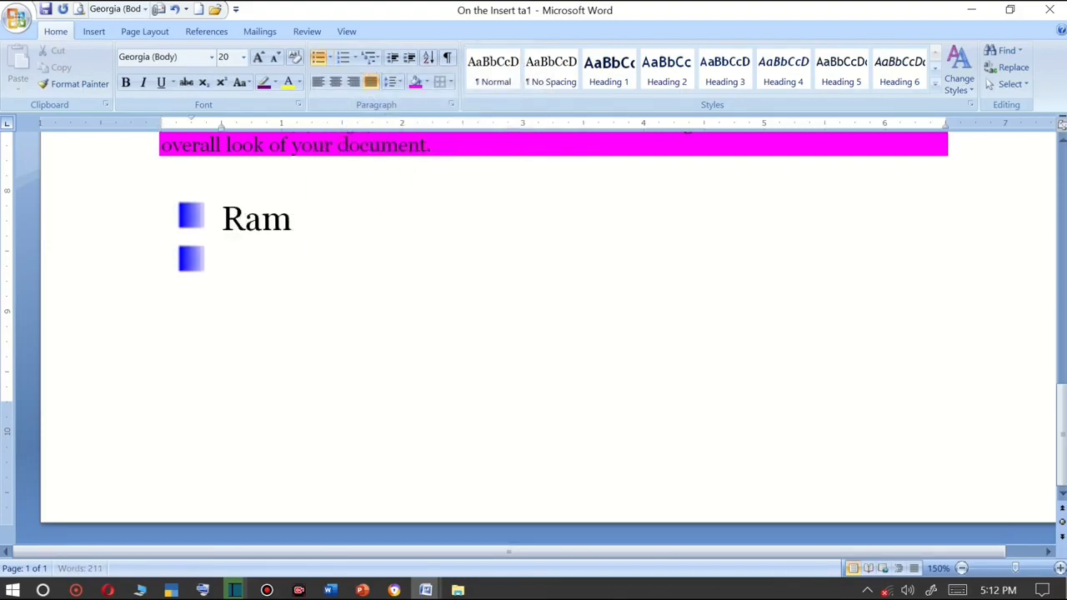
type("mohan")
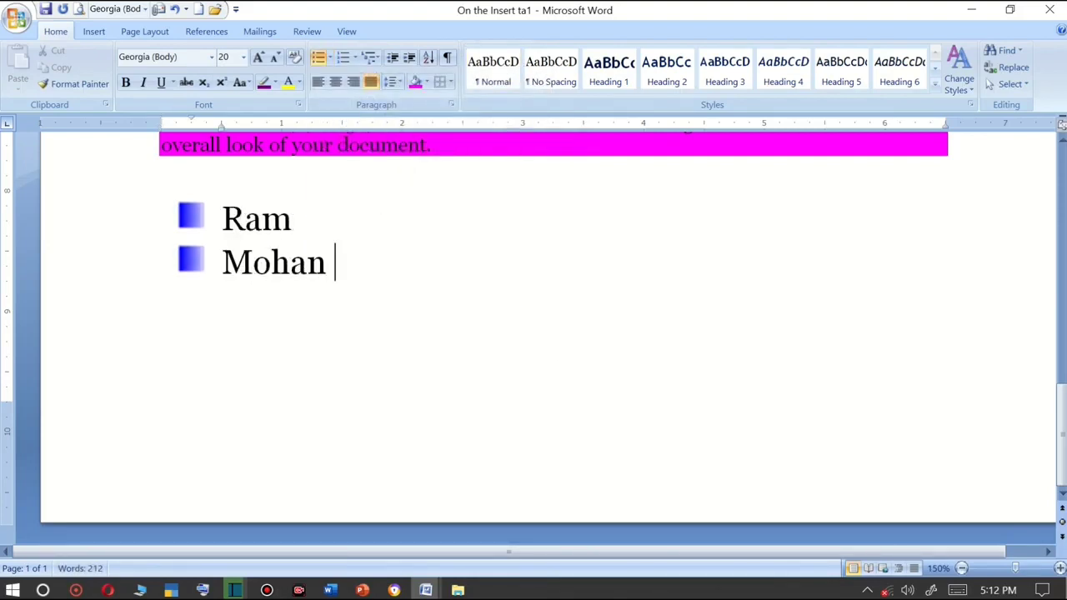
key("Return")
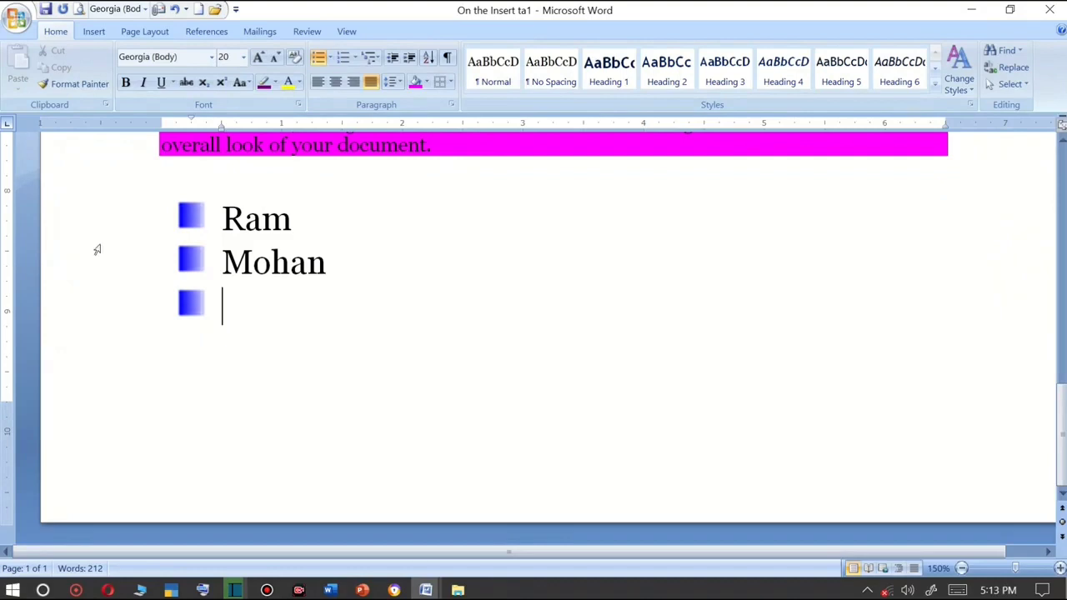
Select the Ram and Mohan items and open Define New Bullet to pick a new symbol bullet.
key("shift+Up")
key("shift+Up")
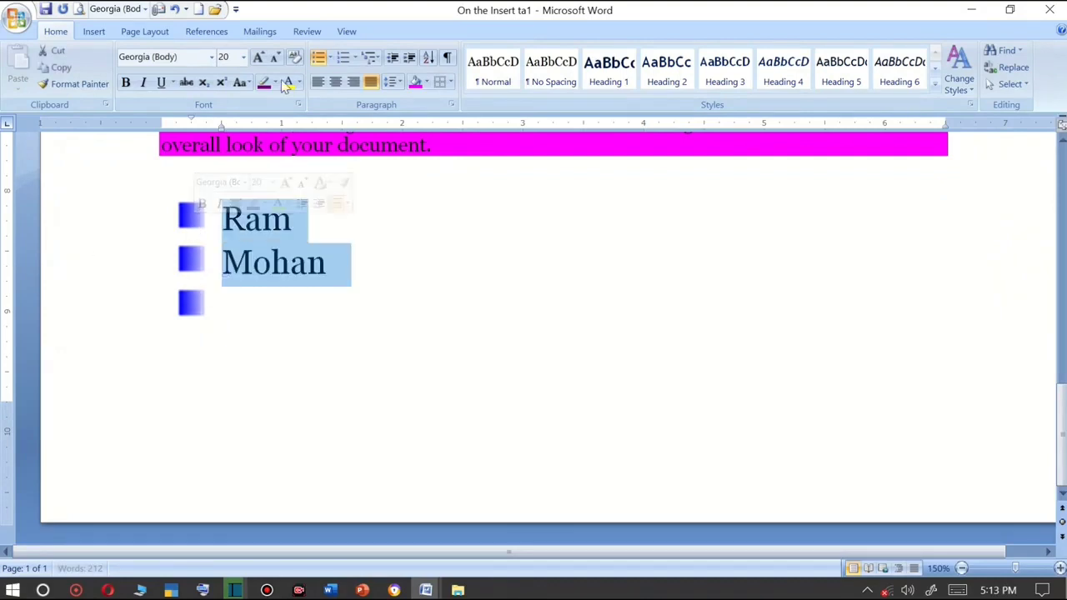
left_click(330, 58)
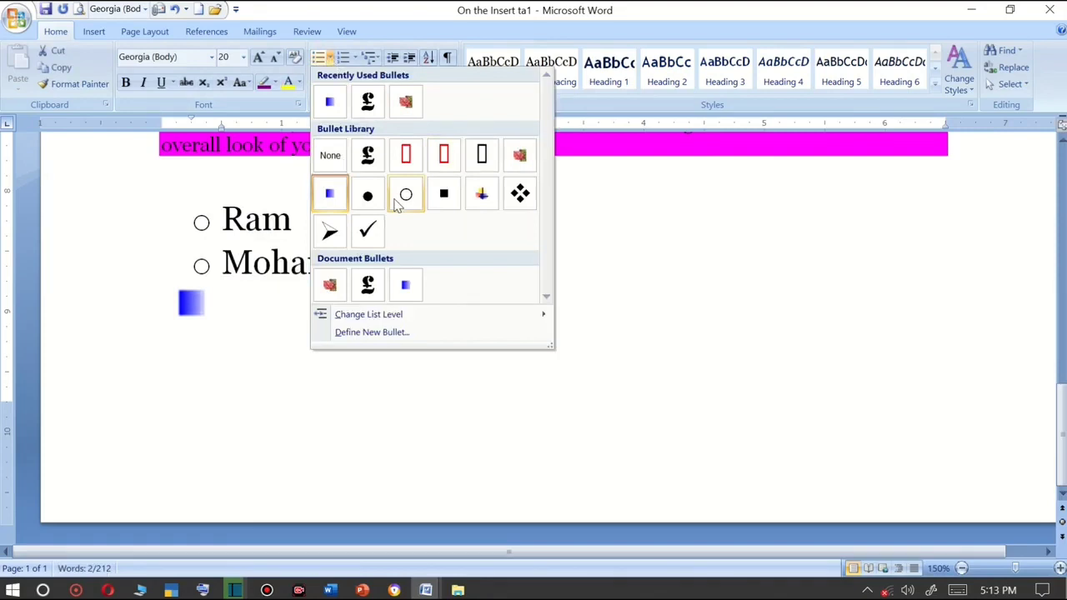
left_click(377, 333)
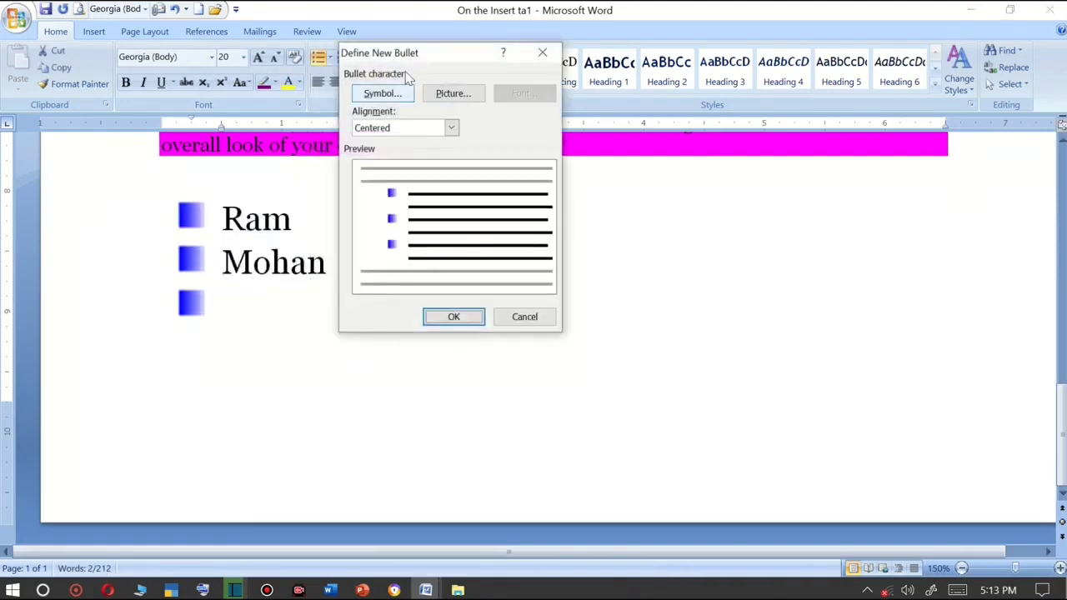
left_click_drag(407, 60, 533, 93)
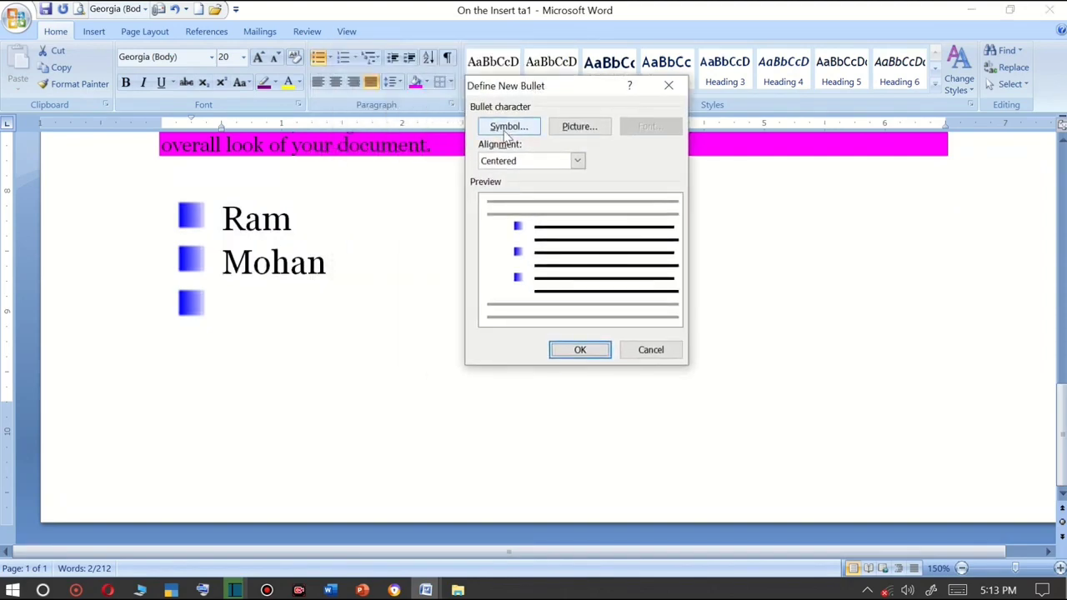
left_click(506, 129)
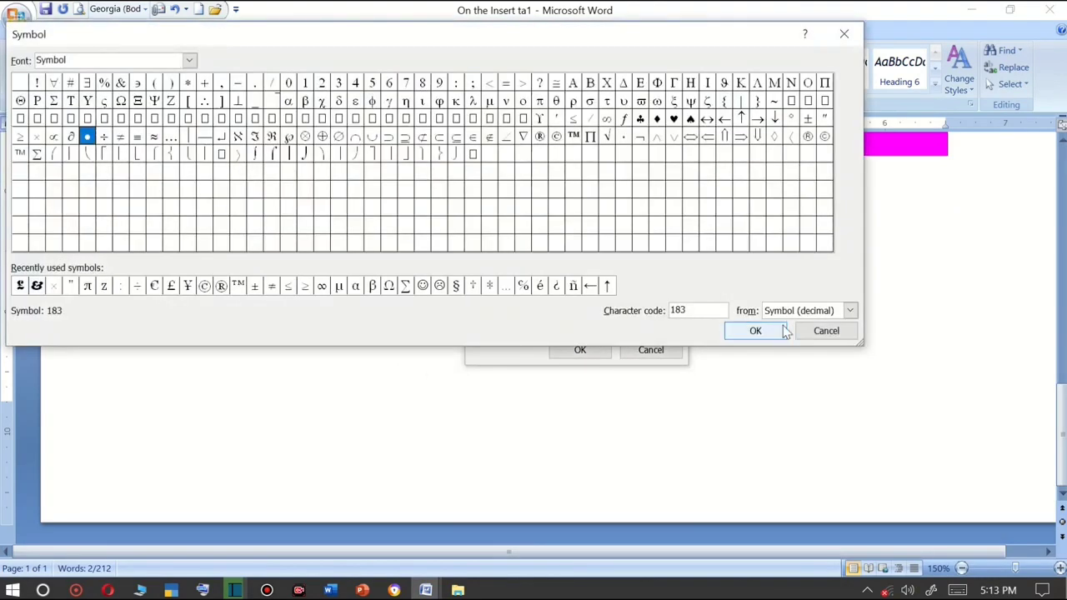
left_click(826, 331)
left_click(492, 126)
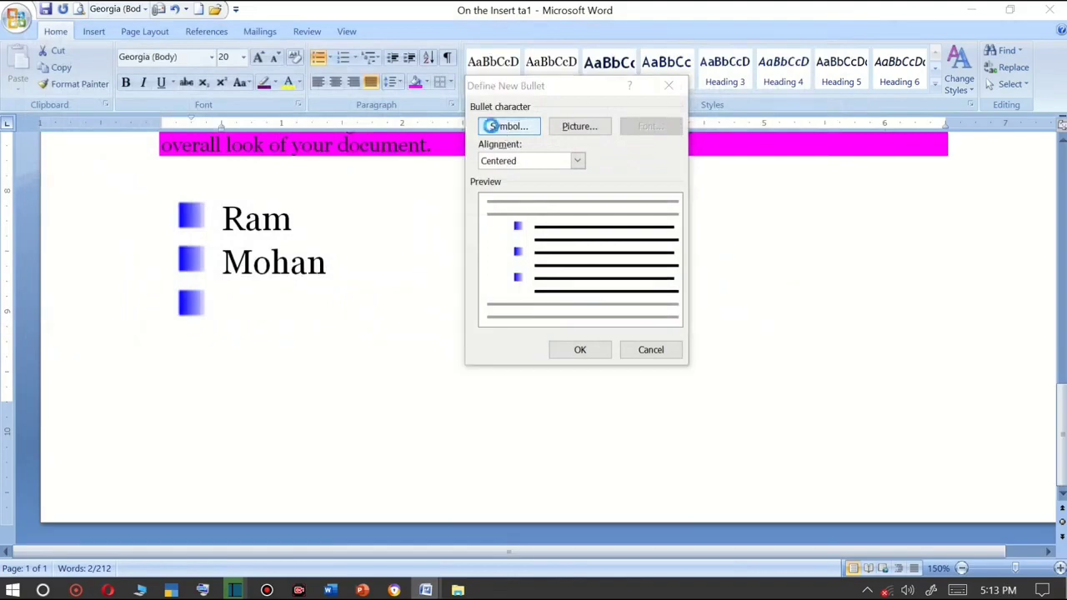
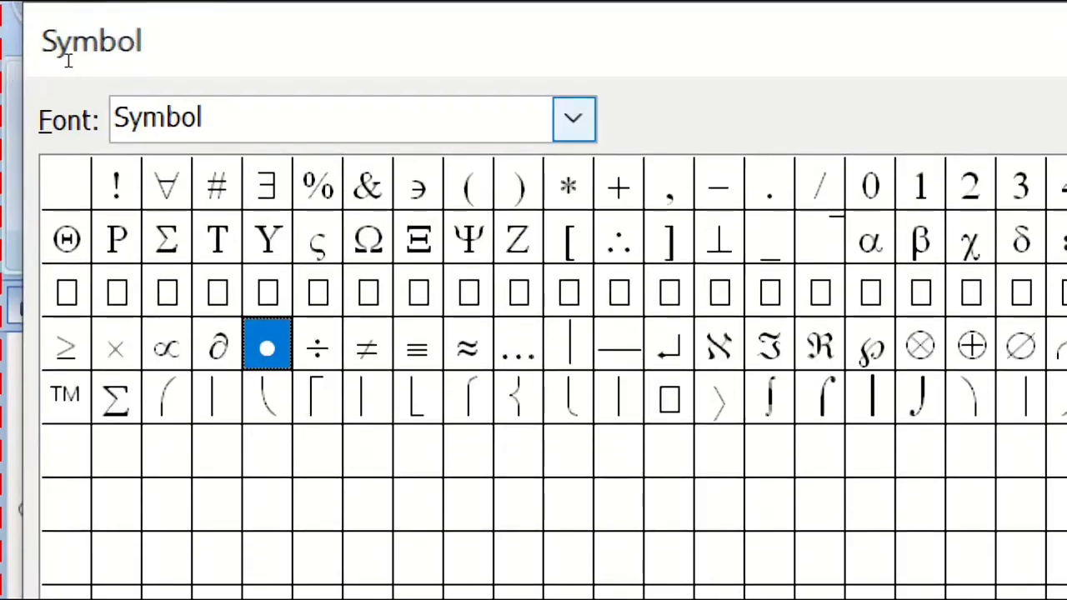
Switch the symbol font to Sitka Subheading and pick the copyright sign as the new bullet symbol.
left_click(574, 118)
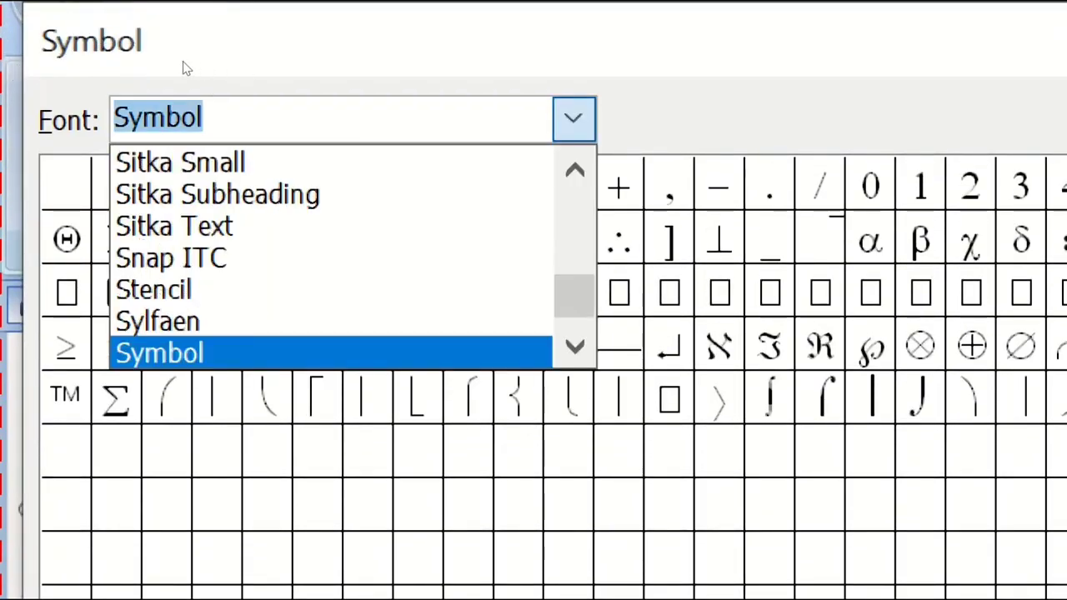
scroll(61, 81, "up", 12)
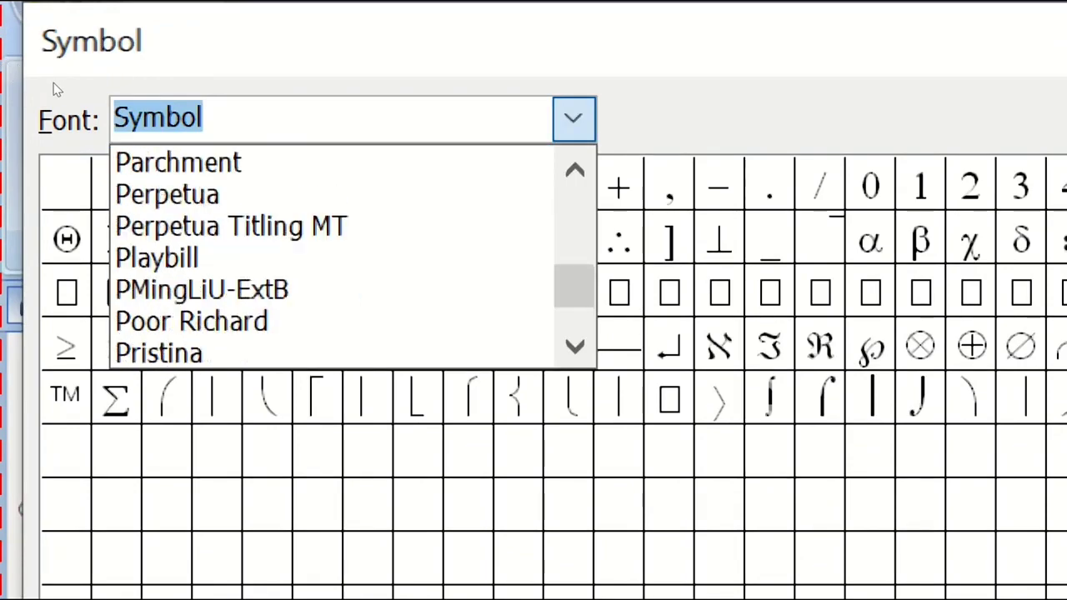
left_click(170, 193)
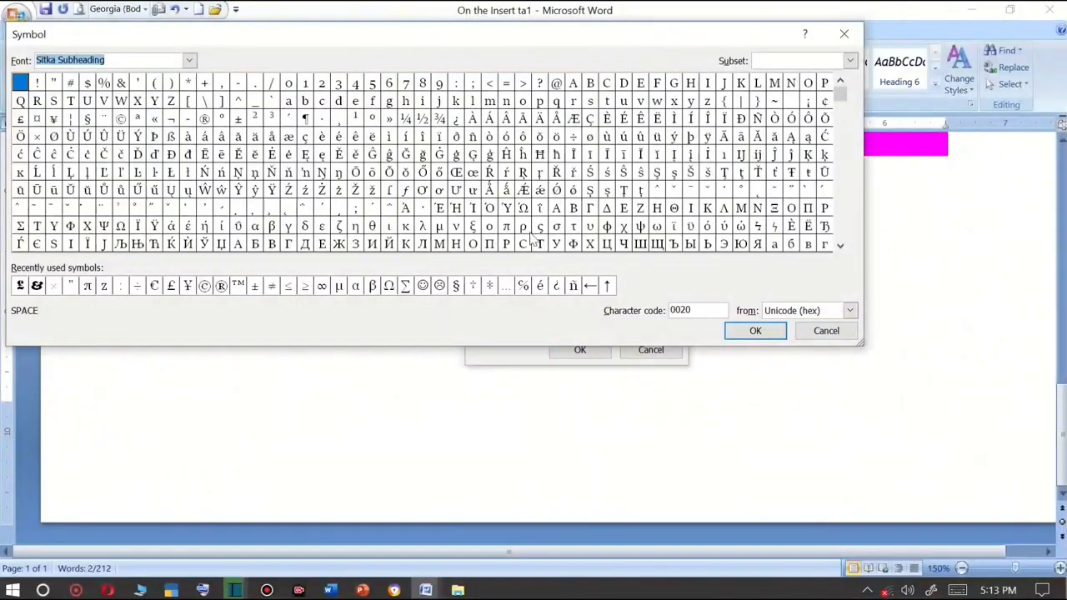
left_click(656, 245)
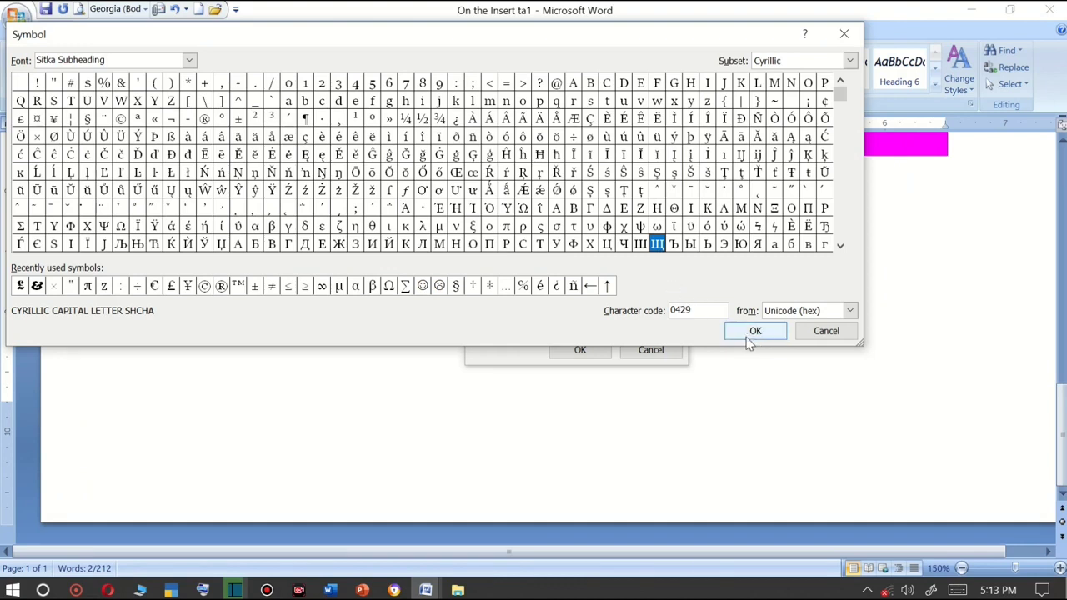
left_click(204, 287)
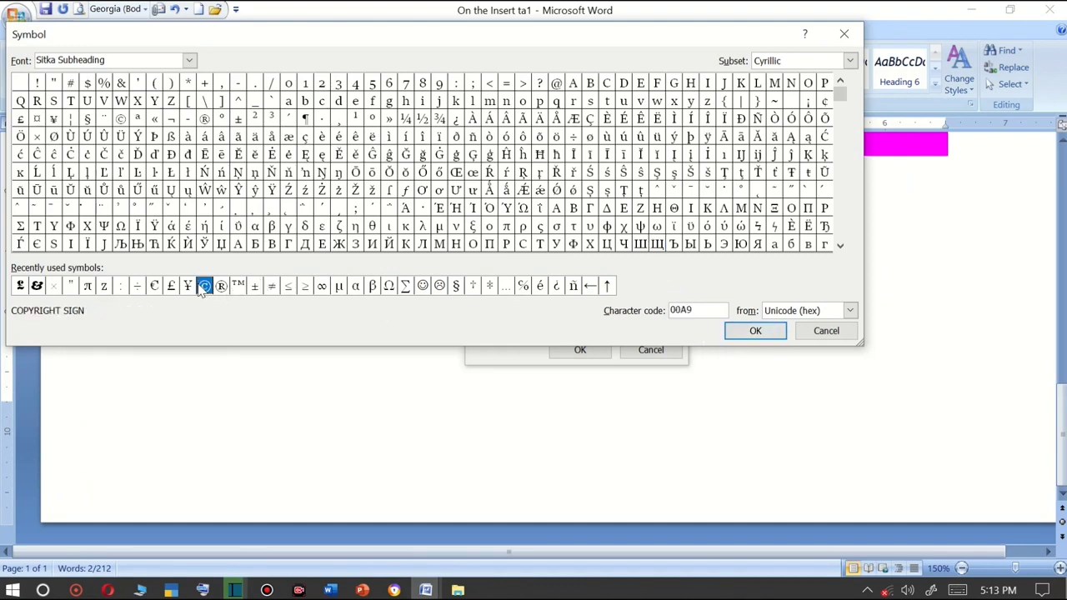
left_click(222, 287)
left_click(239, 287)
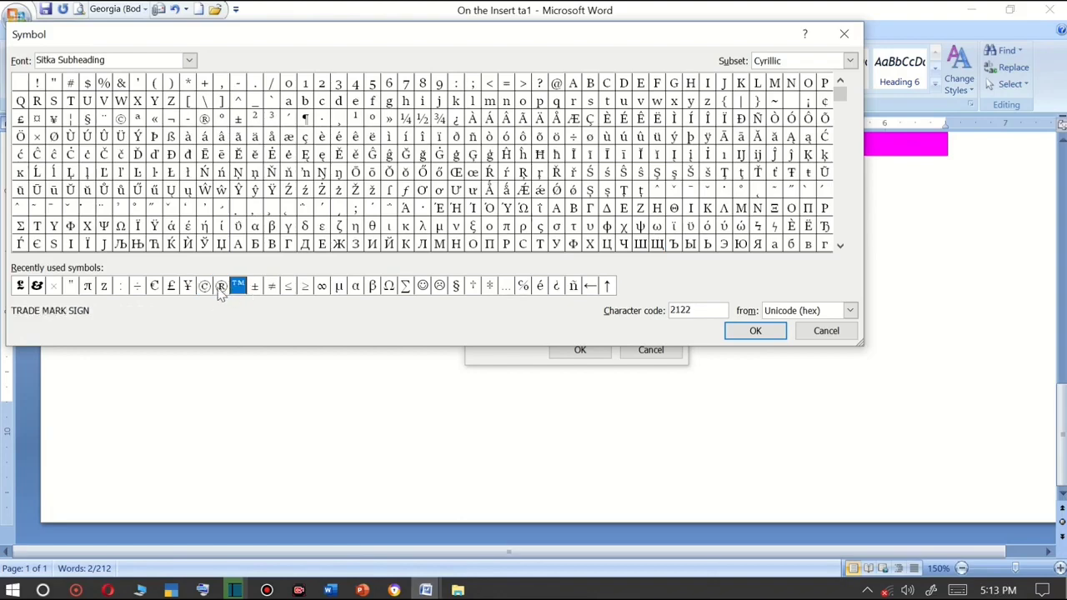
left_click(222, 287)
left_click(204, 287)
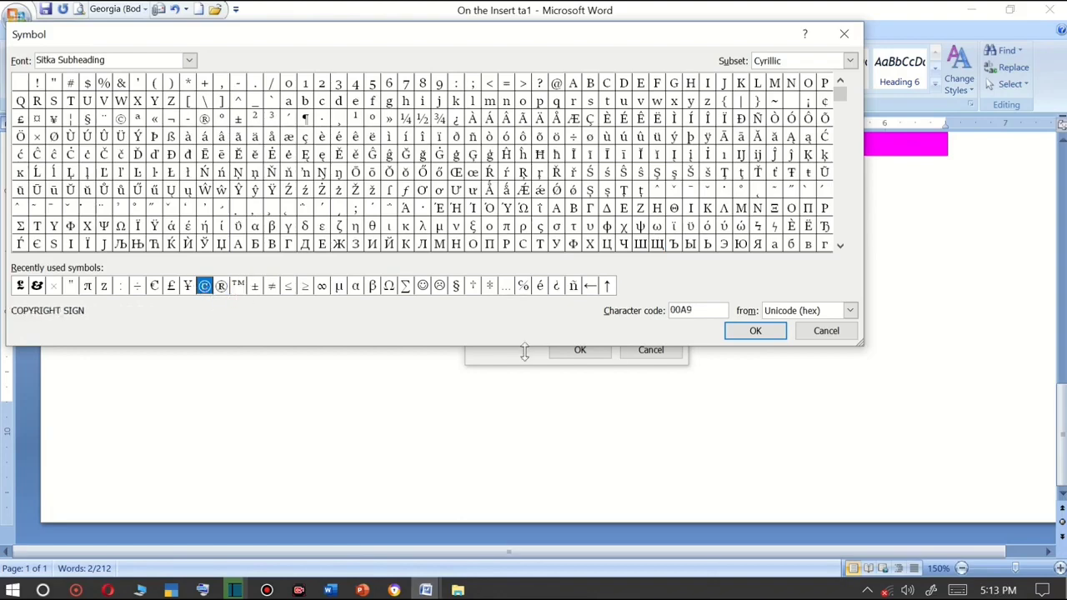
left_click(752, 331)
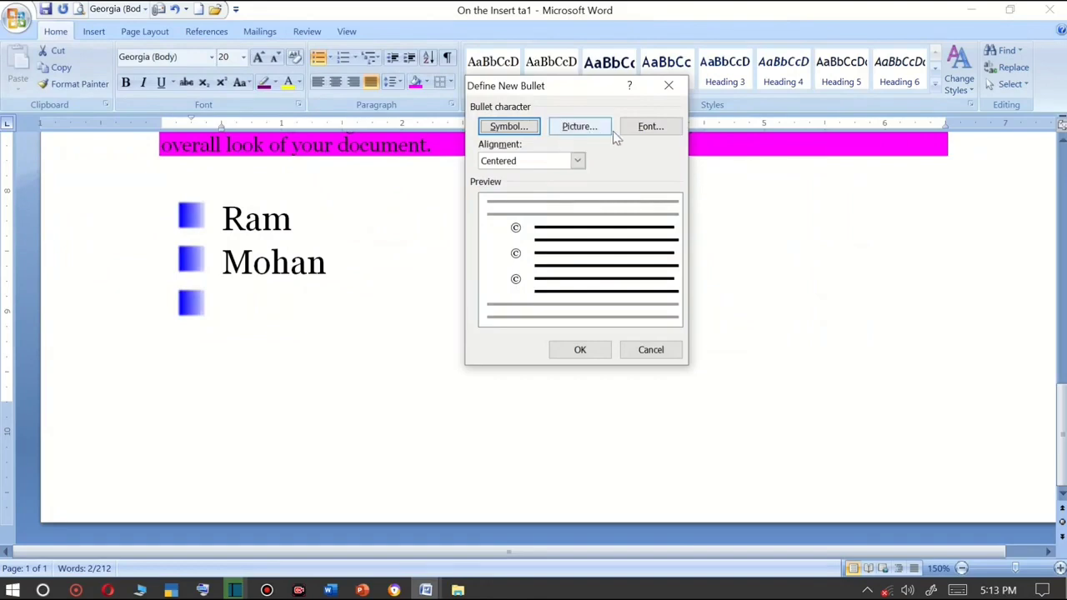
Open the bullet's font settings and make it Bold, size 72 and red.
left_click(634, 129)
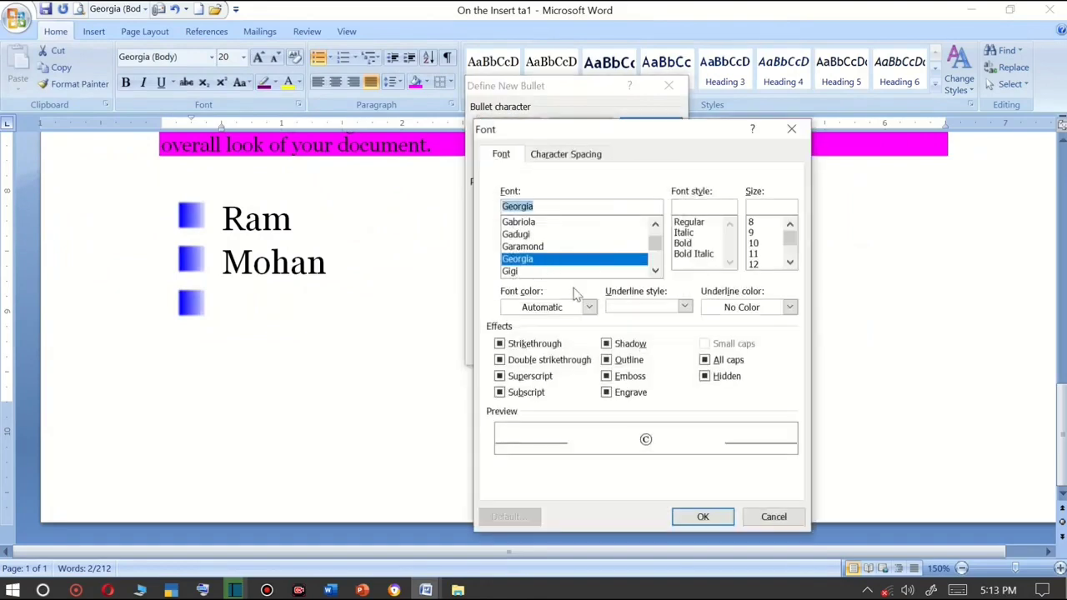
left_click(683, 243)
scroll(754, 241, "down", 4)
left_click(753, 264)
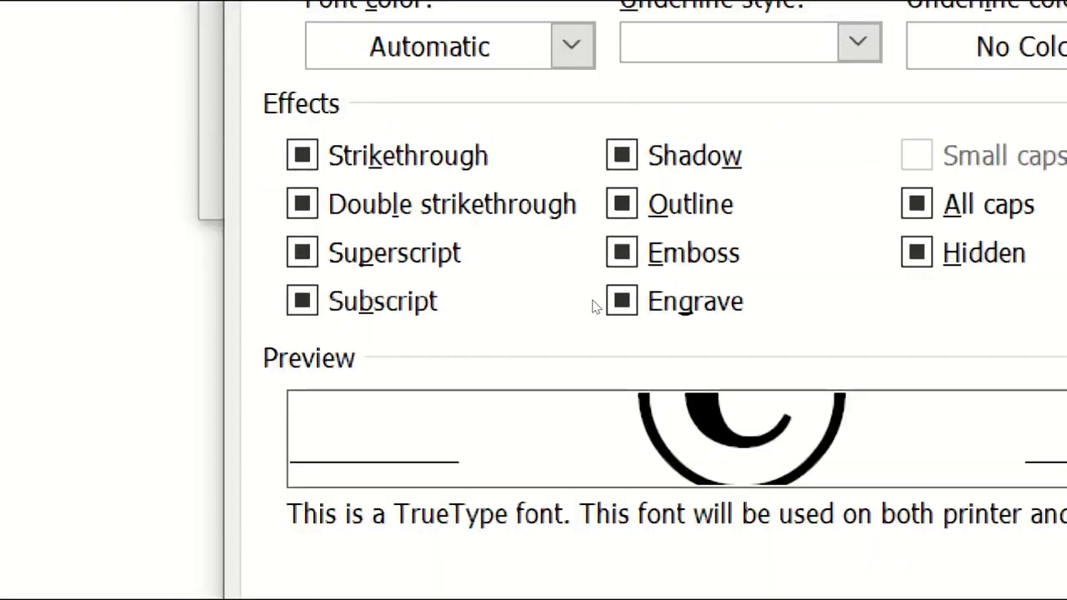
left_click(572, 45)
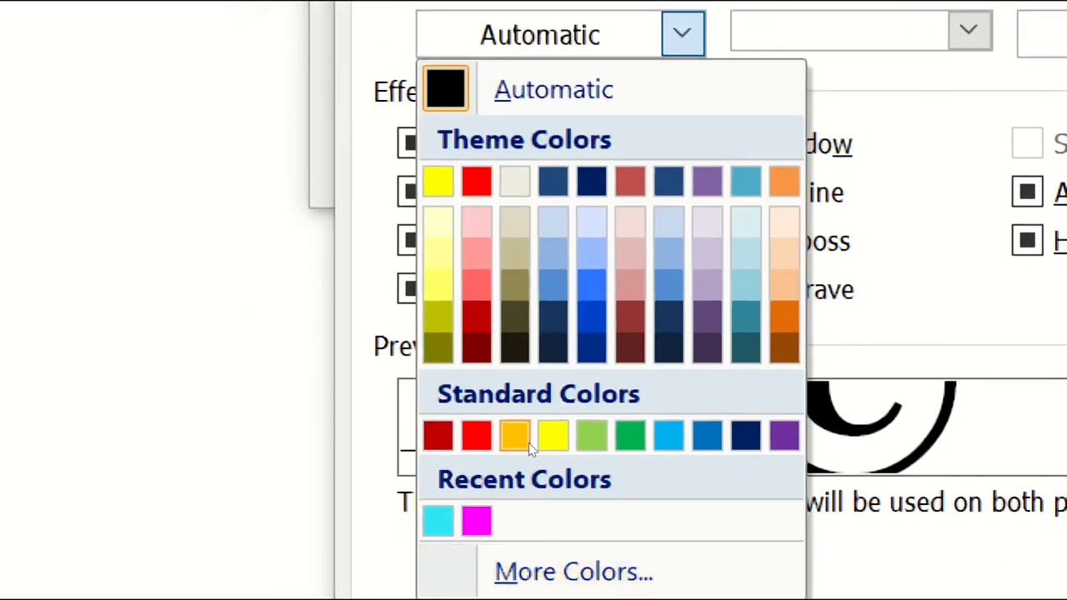
left_click(477, 435)
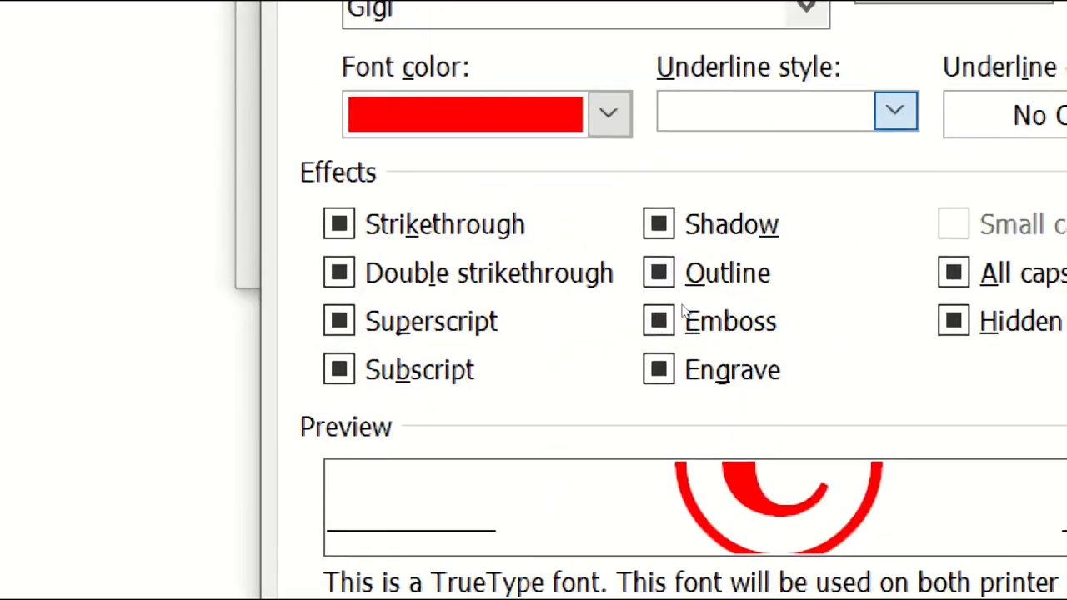
Give the bullet a Words only underline in yellow and apply the new bullet definition.
left_click(896, 111)
left_click(734, 180)
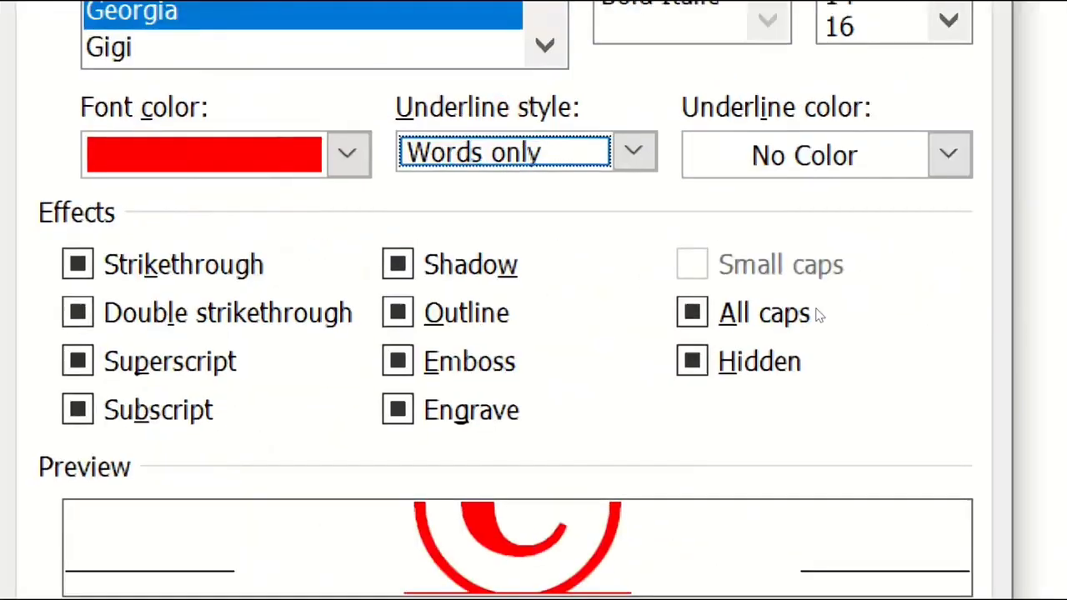
left_click(948, 155)
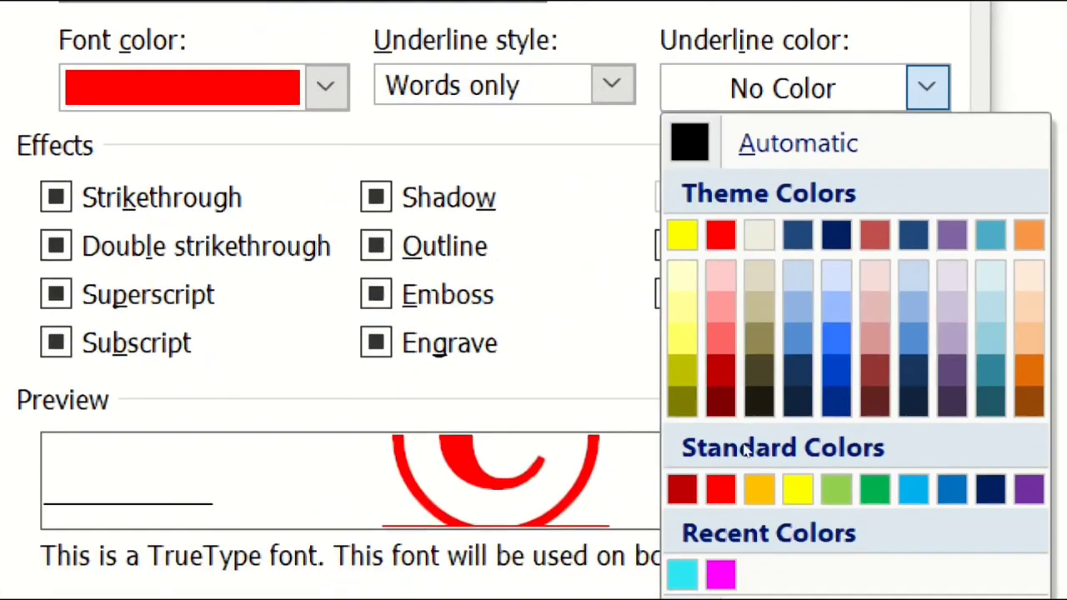
left_click(798, 490)
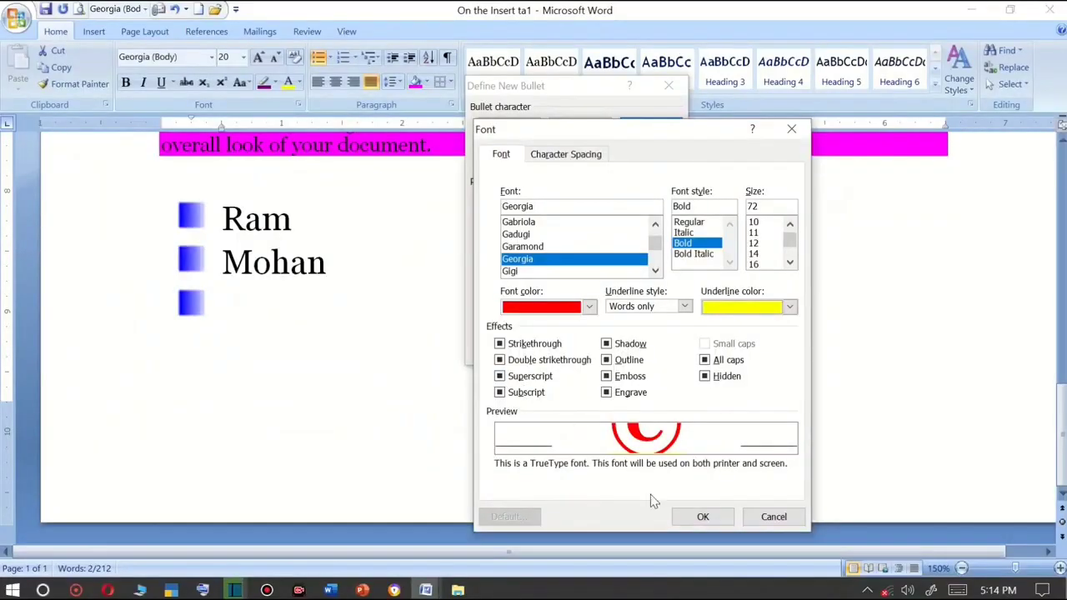
left_click(698, 517)
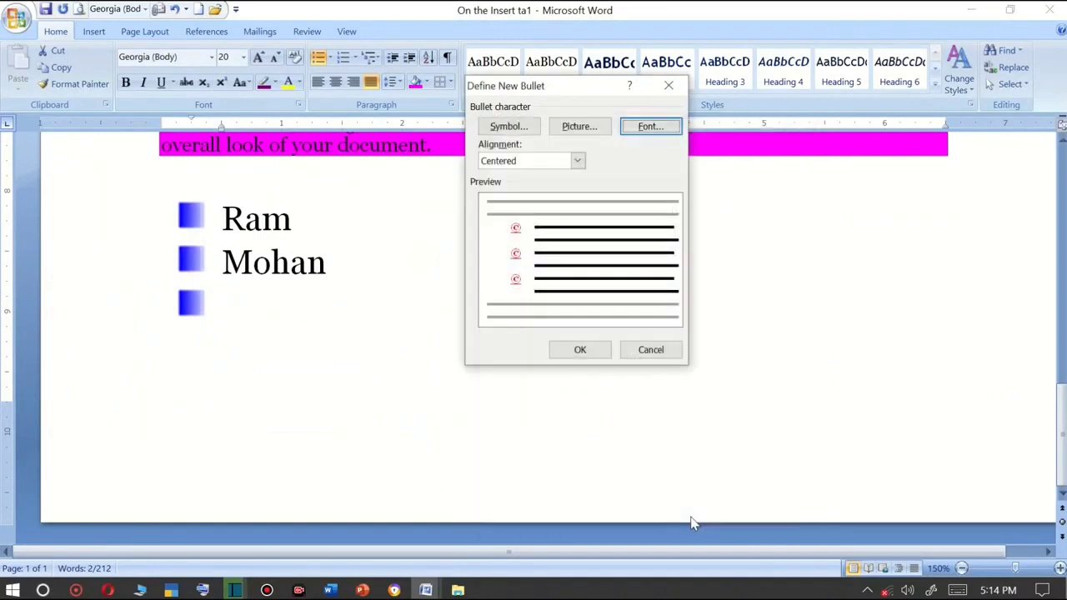
left_click(580, 350)
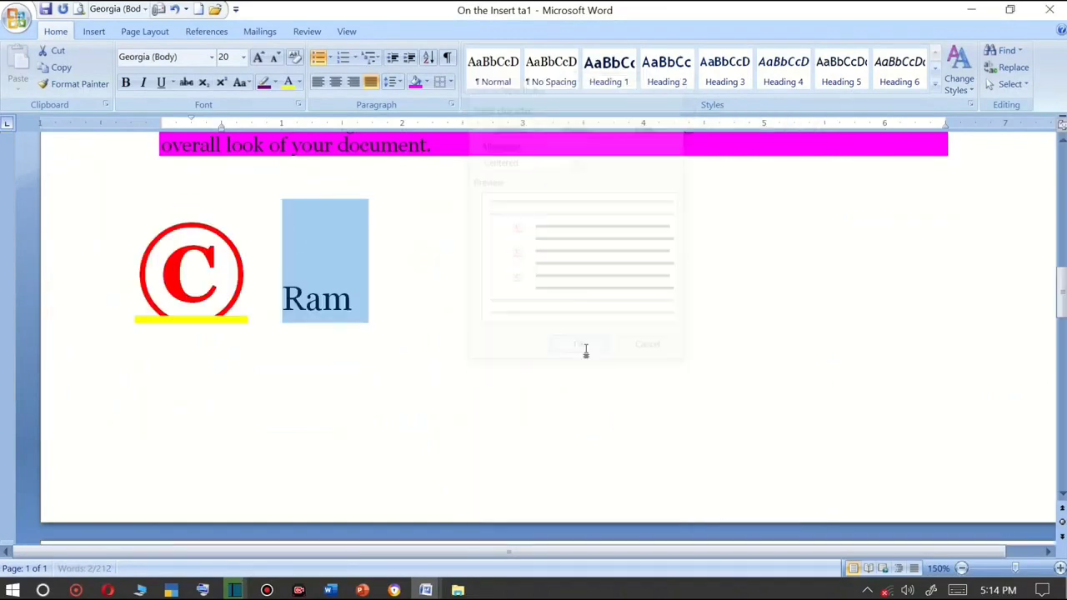
Add Mohan and Sohan as list items after Ram and start a further item.
left_click(387, 297)
key("Return")
type("m")
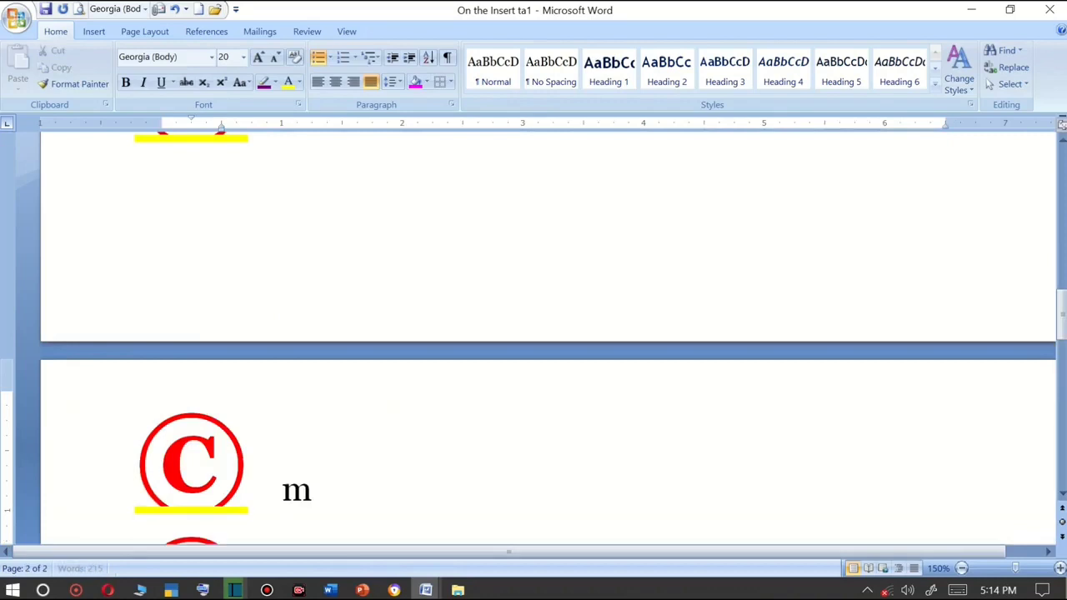
type("ohan")
key("Return")
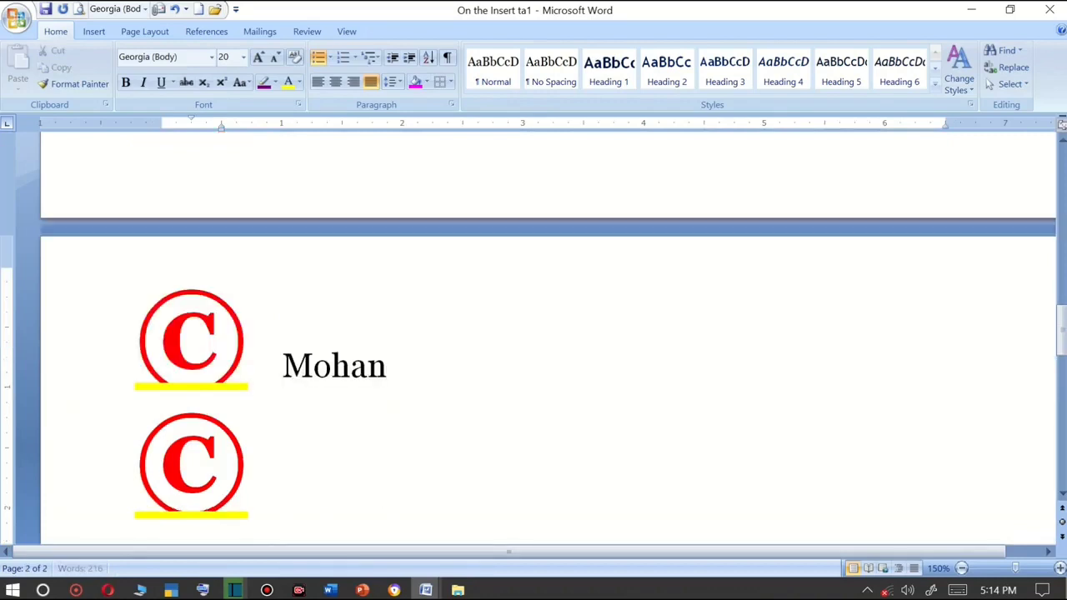
type("sohan")
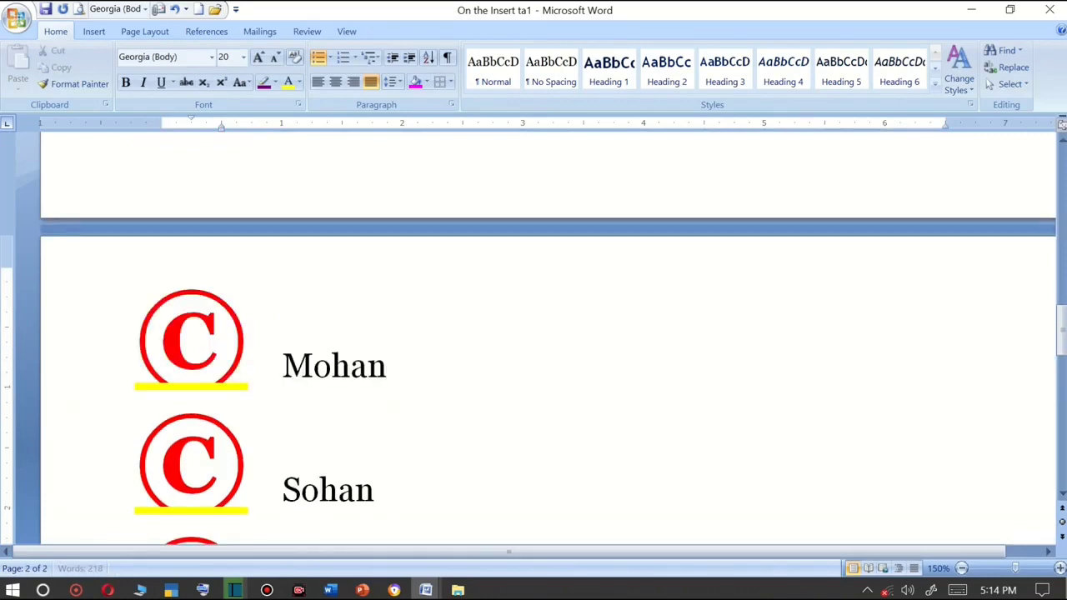
key("Return")
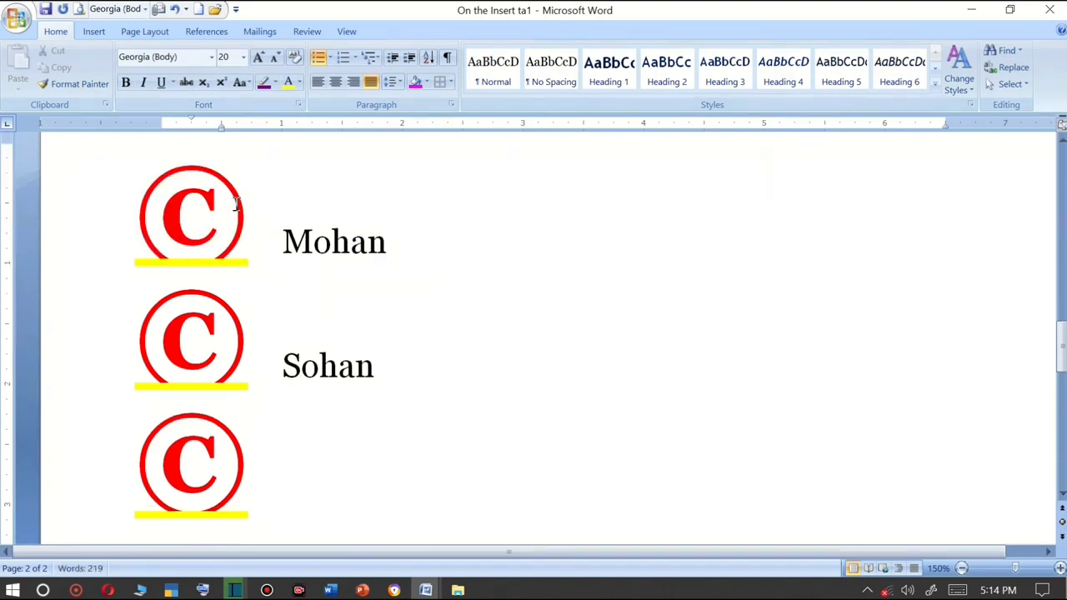
left_click(330, 57)
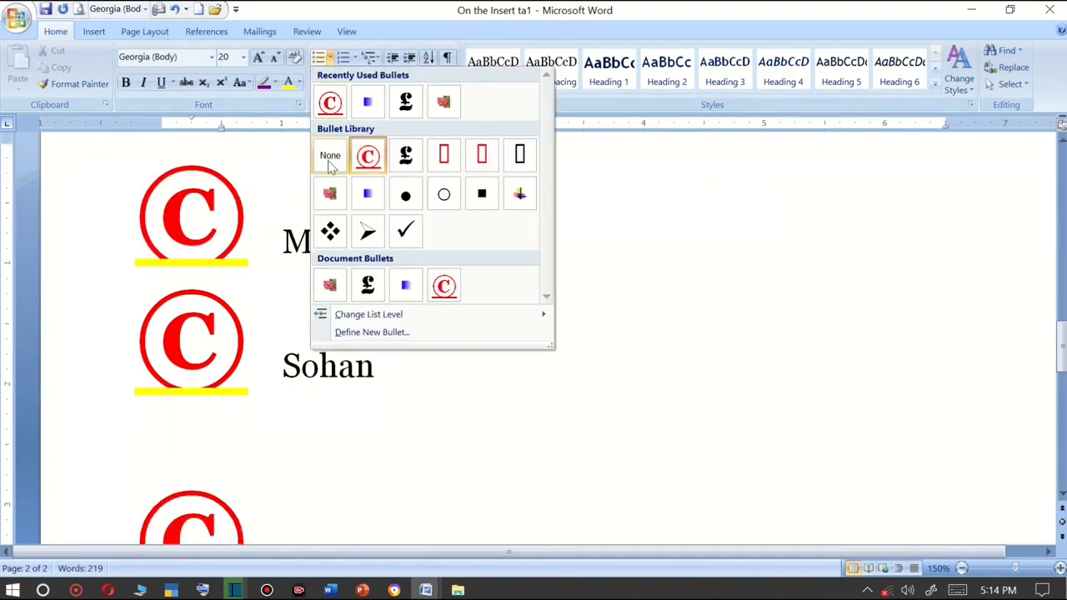
left_click(188, 250)
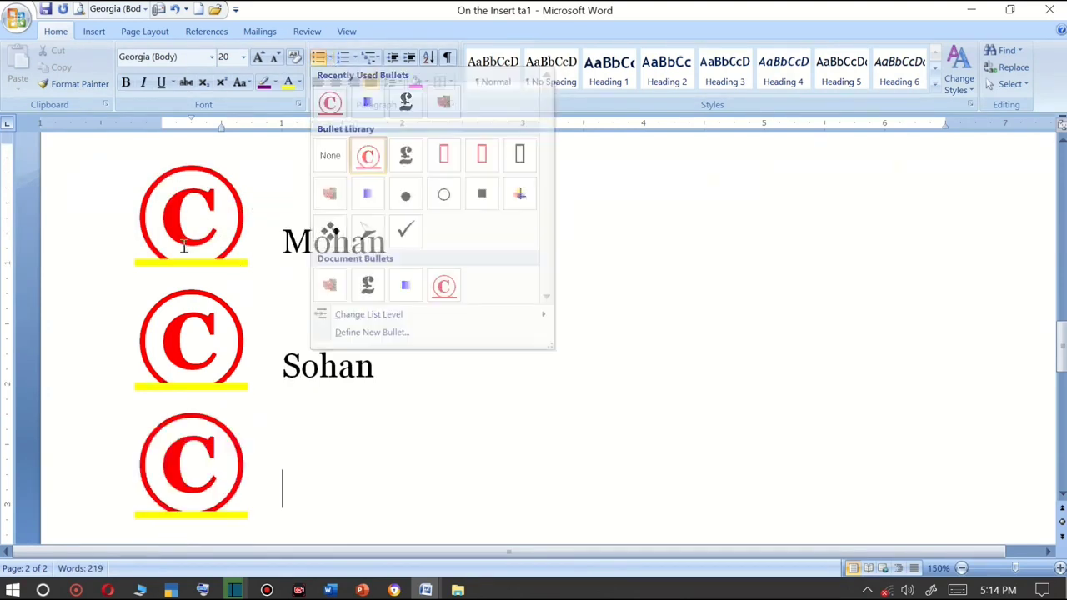
left_click(330, 57)
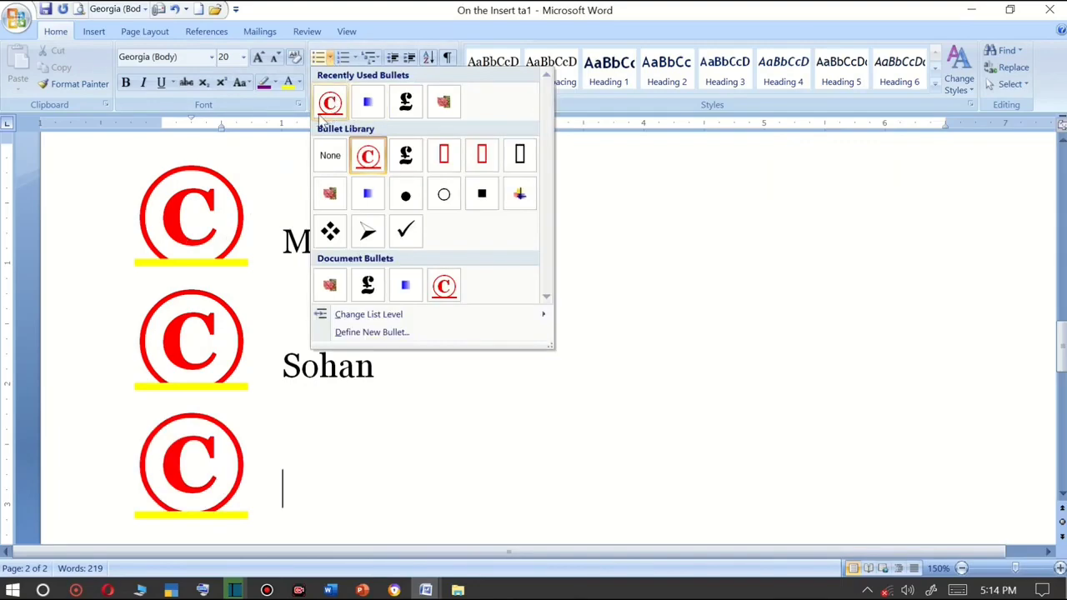
Select the bulleted list lines from the empty item up through Ram and delete them.
left_click(317, 489)
left_click_drag(293, 493, 191, 335)
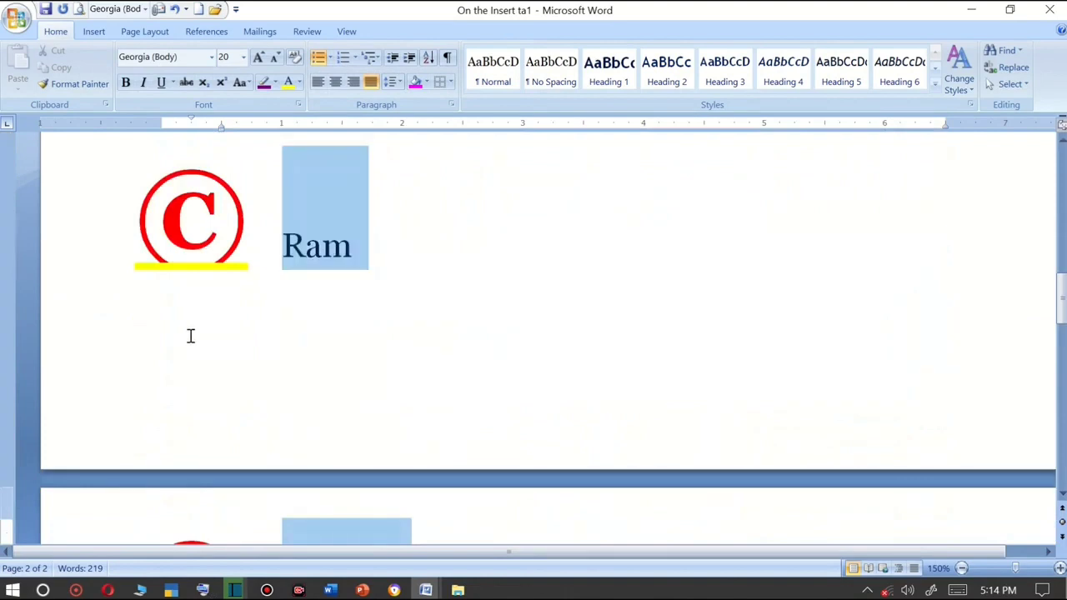
key("Delete")
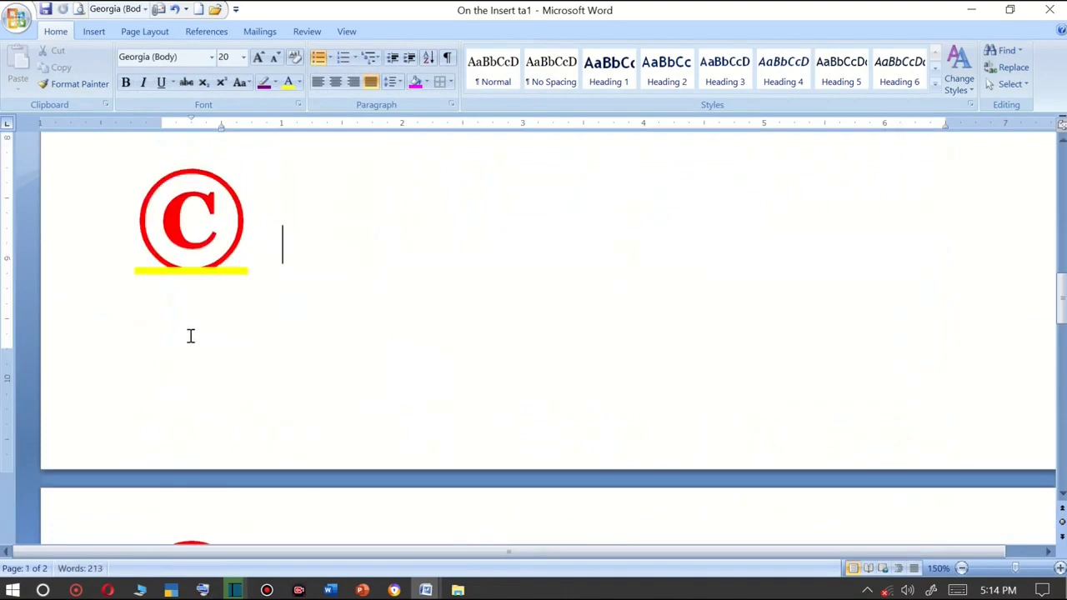
key("Delete")
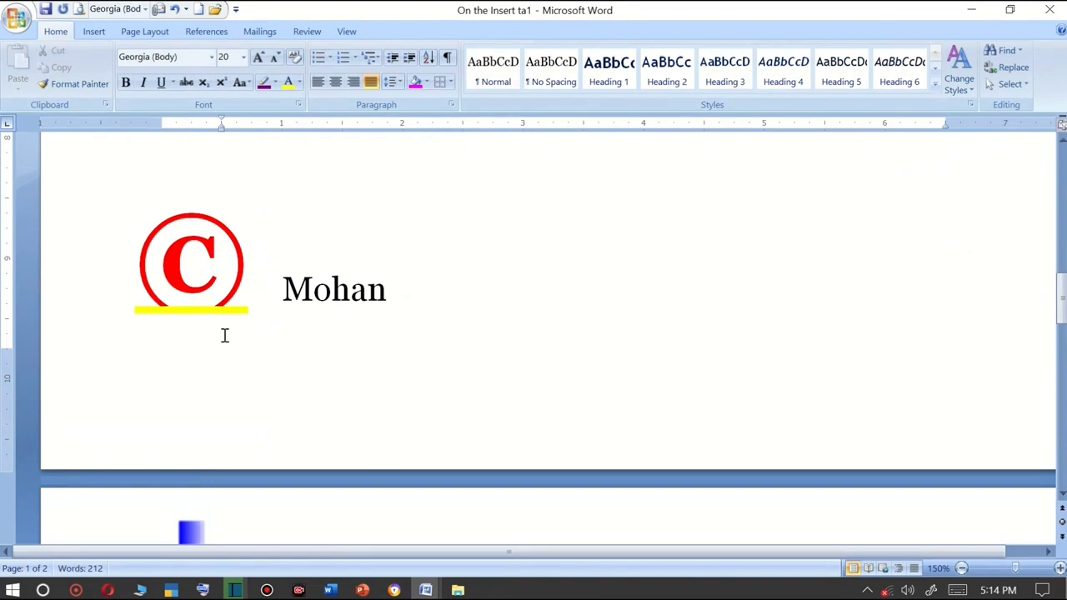
Remove the bullets from the Mohan line and the empty bulleted line below it.
left_click(291, 286)
key("BackSpace")
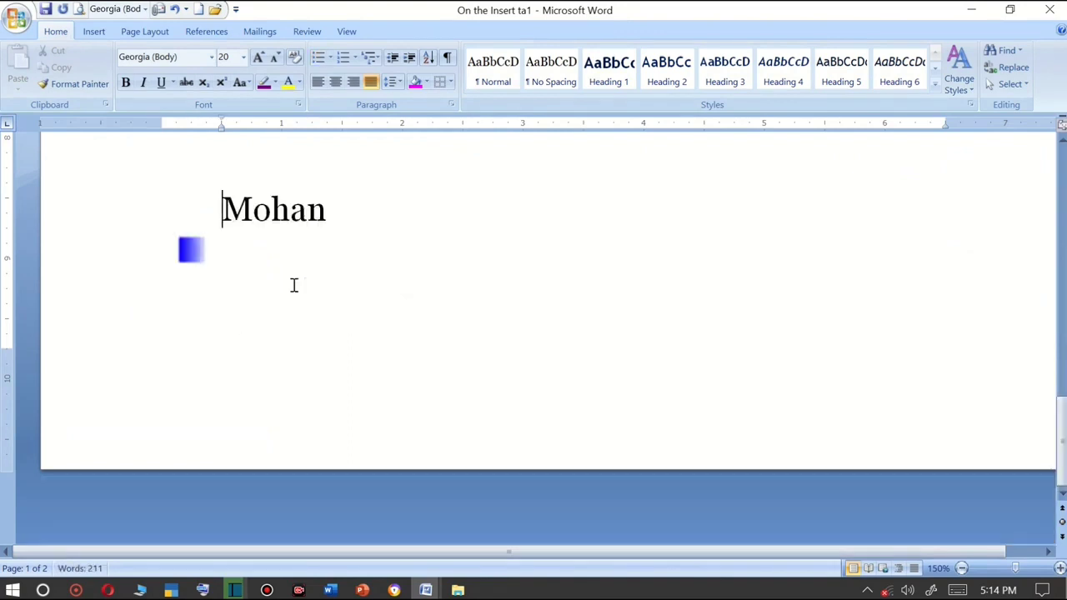
left_click(274, 285)
key("BackSpace")
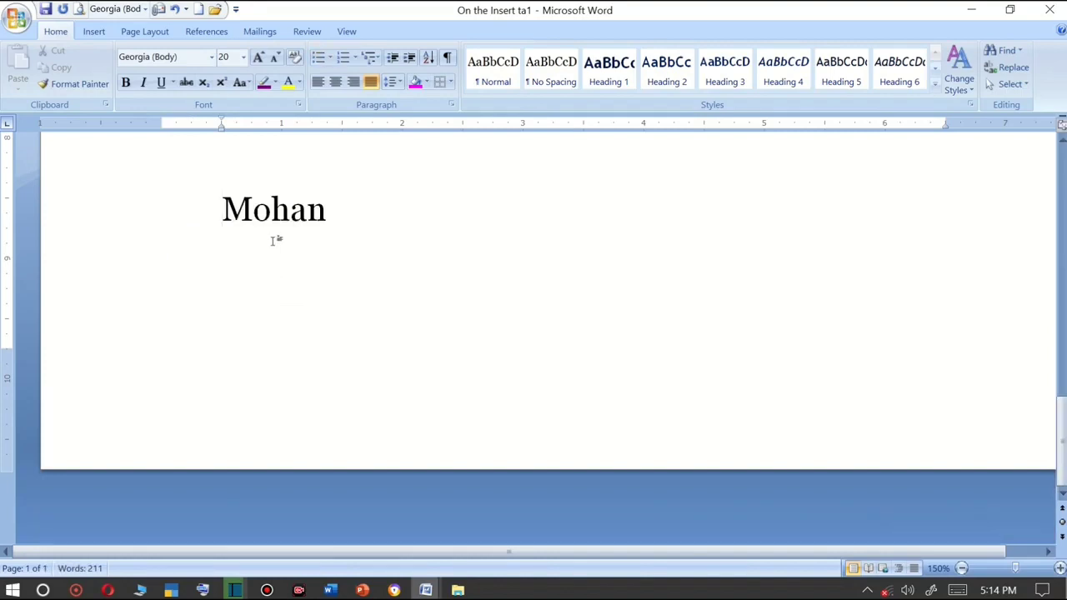
left_click(355, 57)
scroll(665, 236, "up", 2)
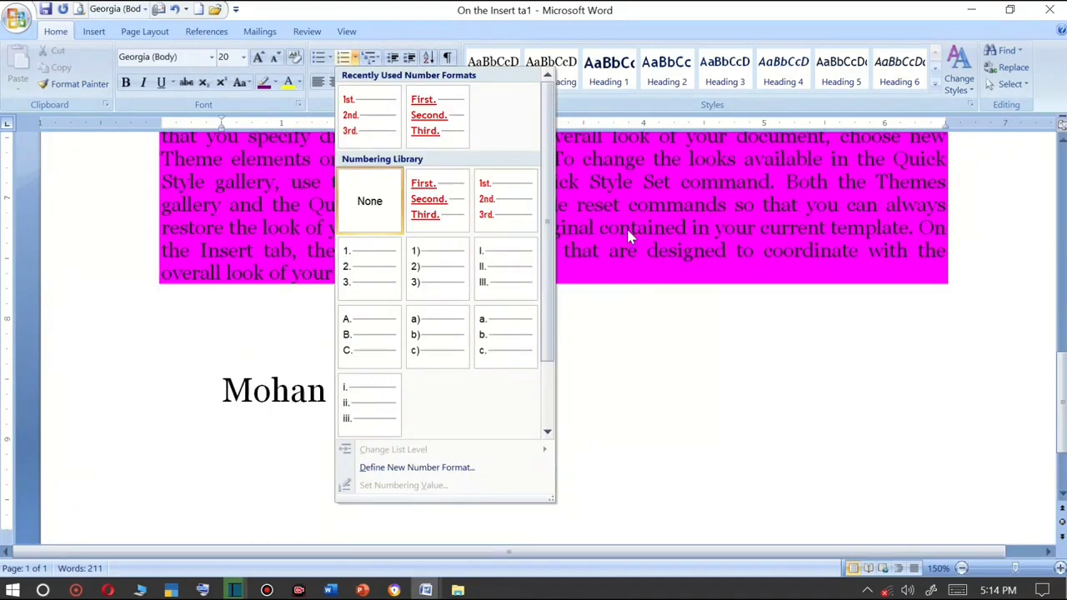
left_click(707, 452)
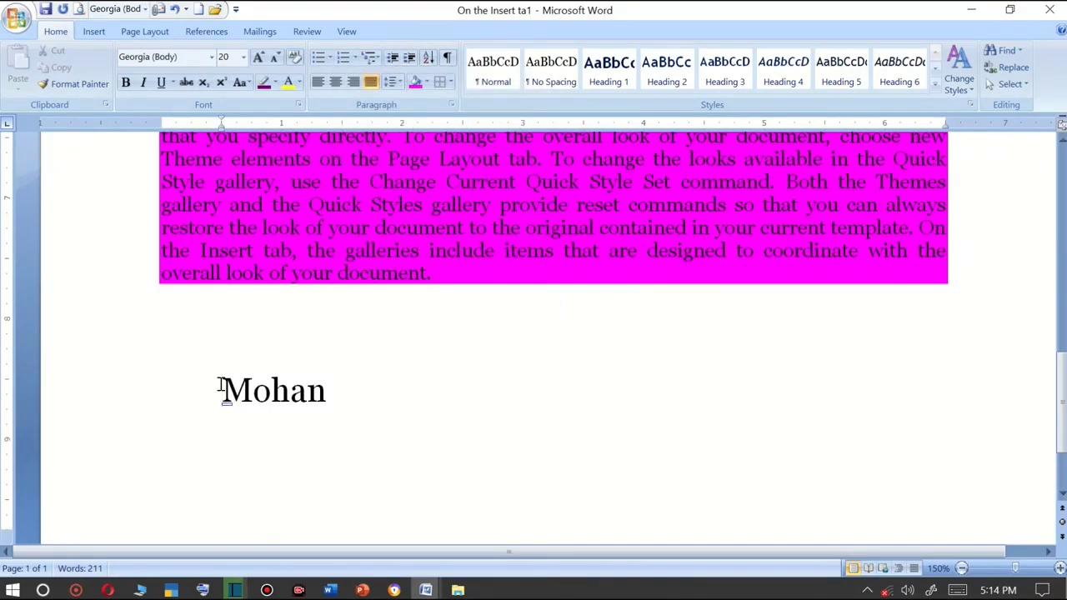
scroll(221, 388, "down", 2)
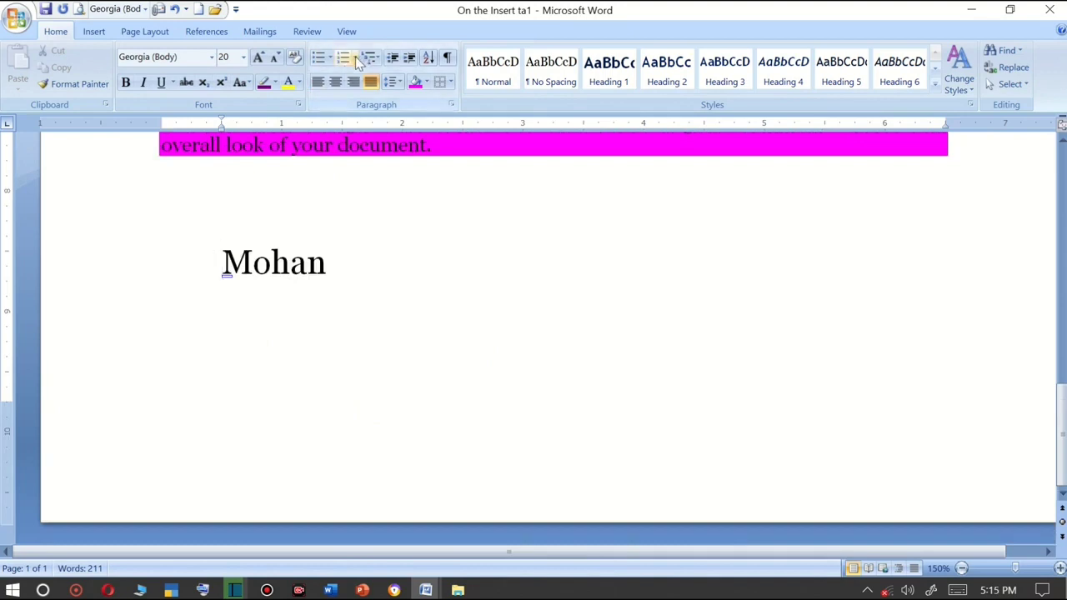
Apply the 1) numbering format to the Mohan line.
left_click(328, 56)
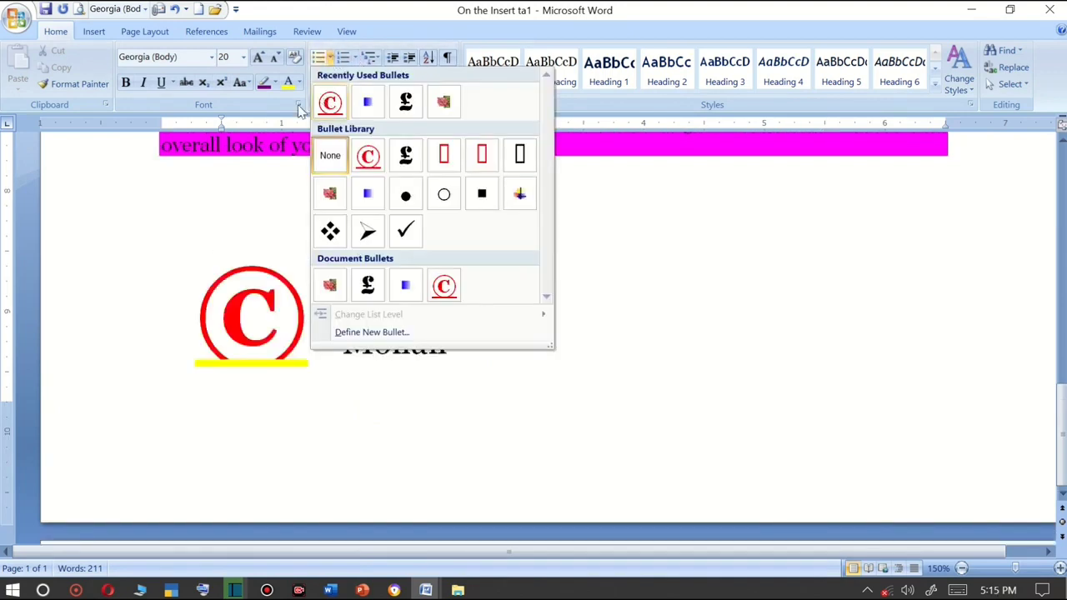
left_click(215, 254)
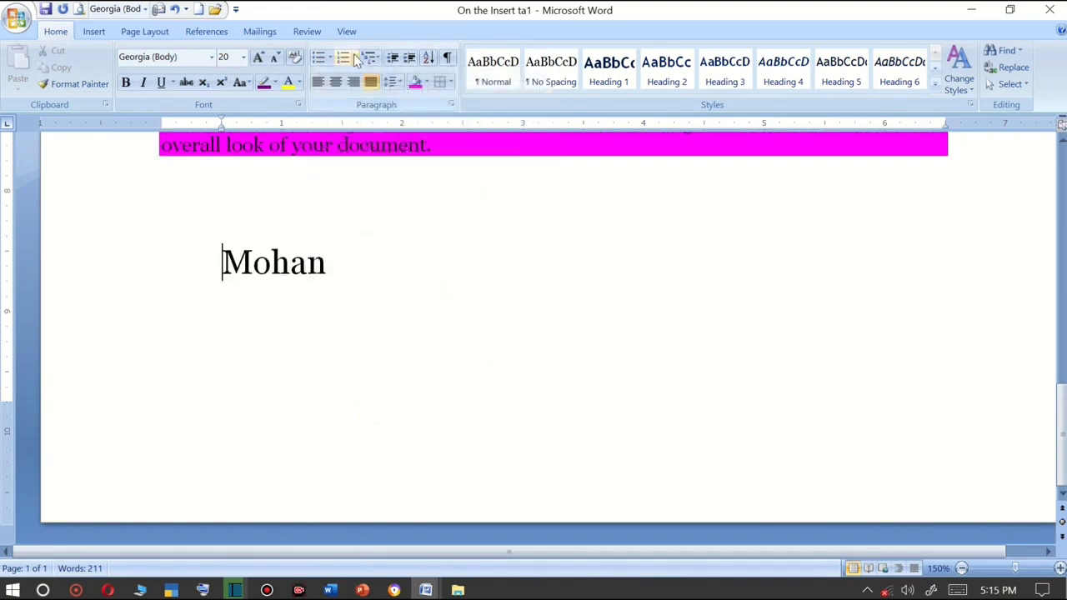
left_click(353, 58)
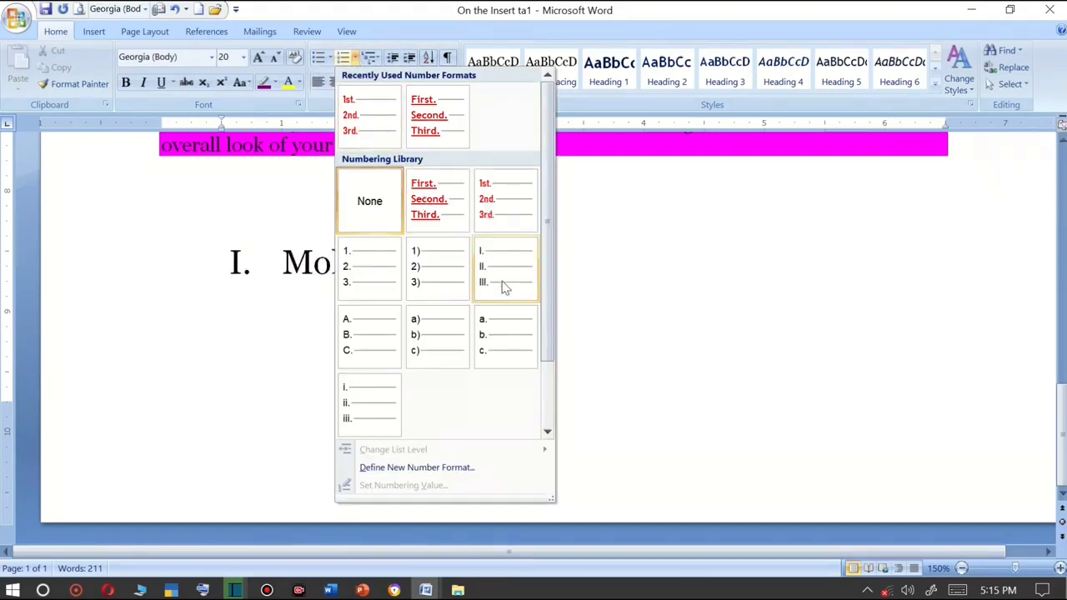
left_click(436, 275)
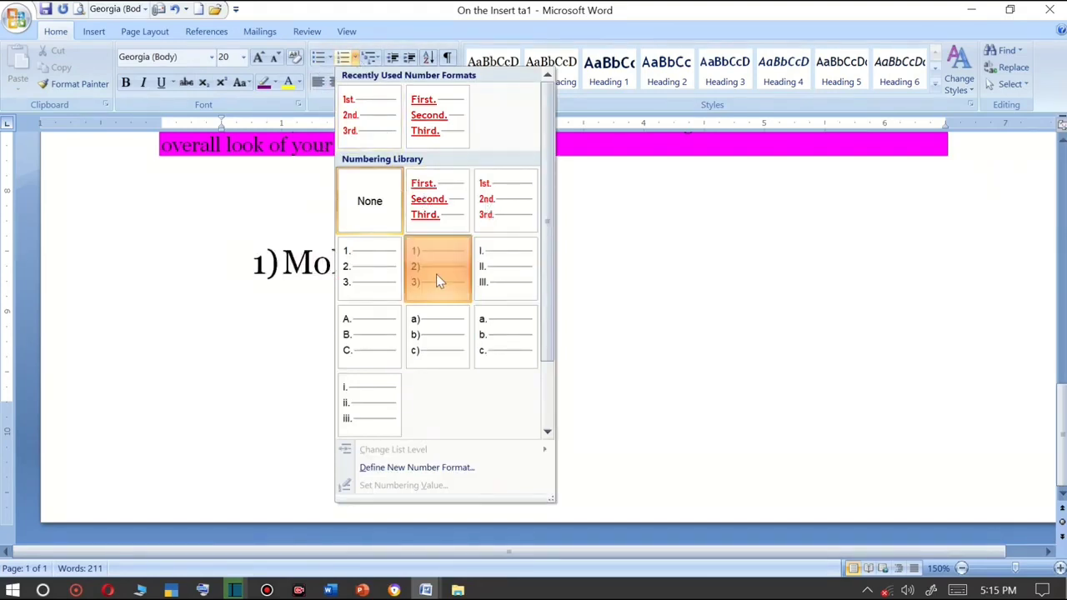
Add Rohan and Sohan as numbered items below Mohan and start a fourth item.
left_click(353, 59)
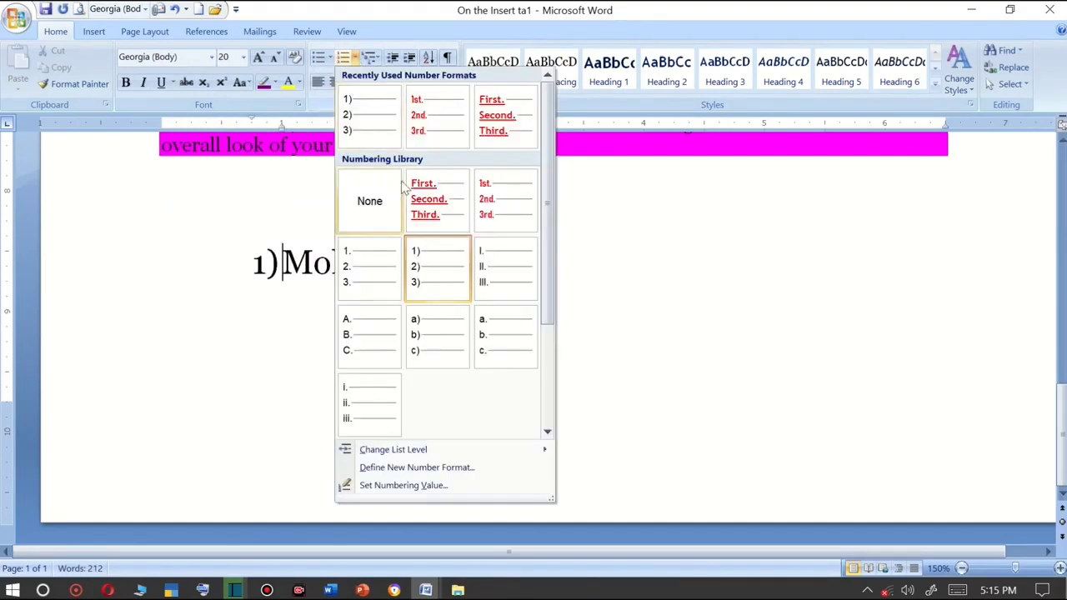
left_click(395, 266)
left_click(395, 265)
key("Return")
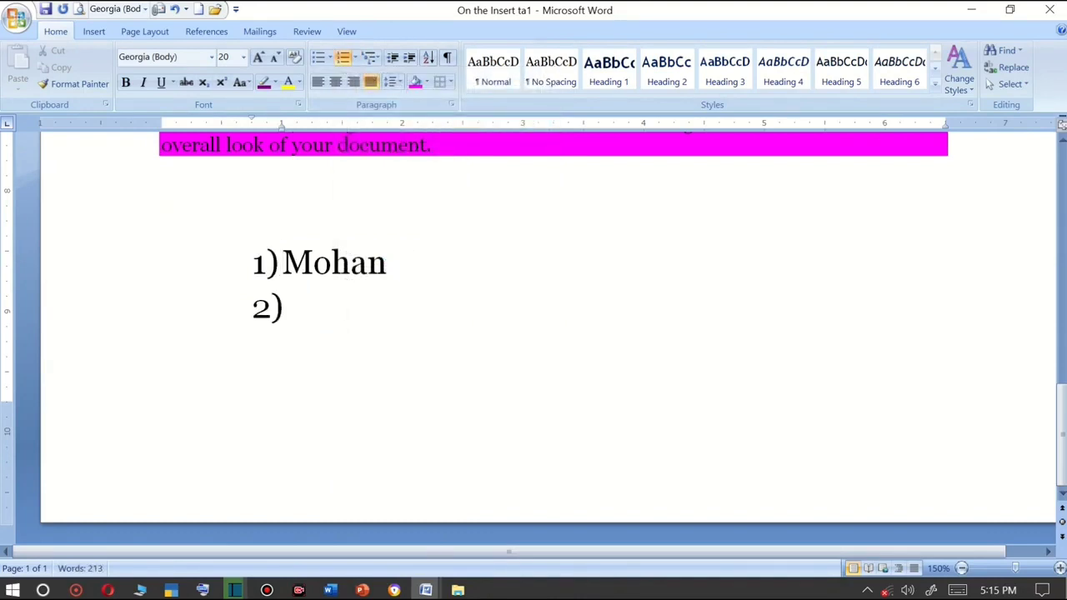
type("Rohan")
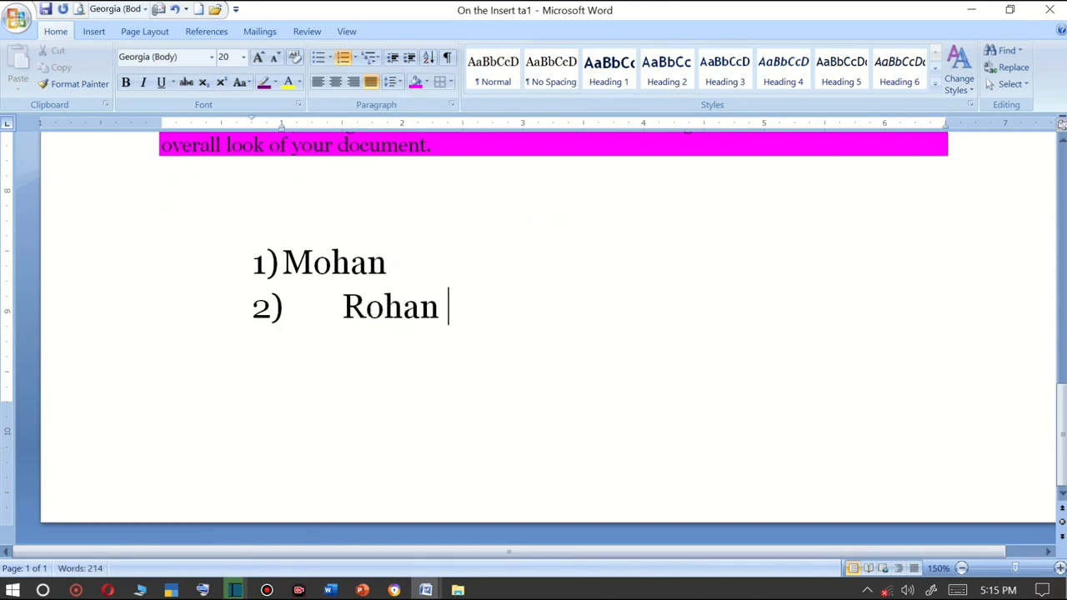
key("Return")
type("sohan")
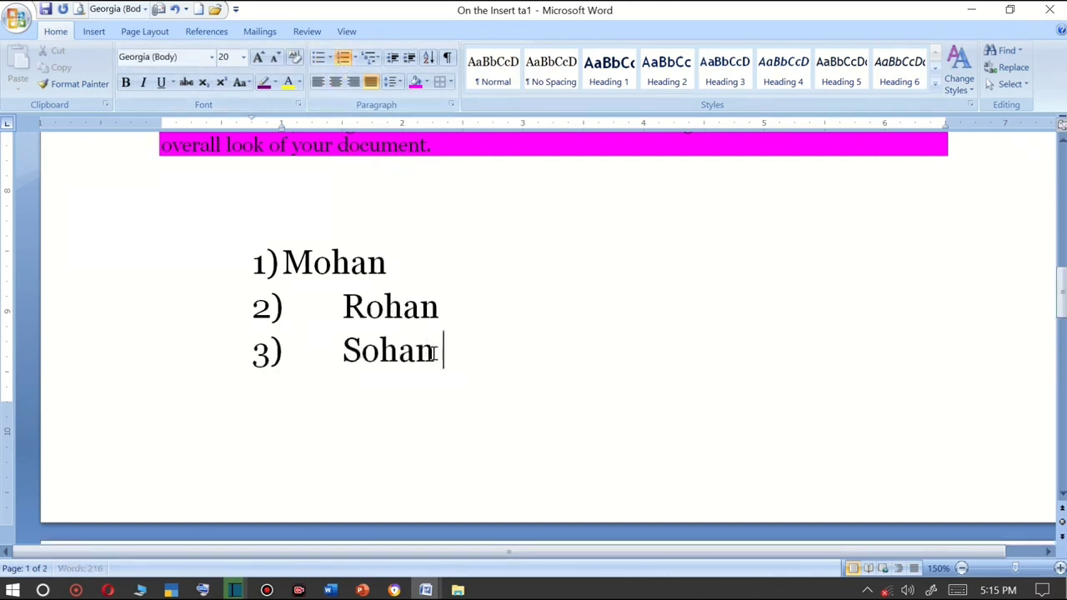
key("Return")
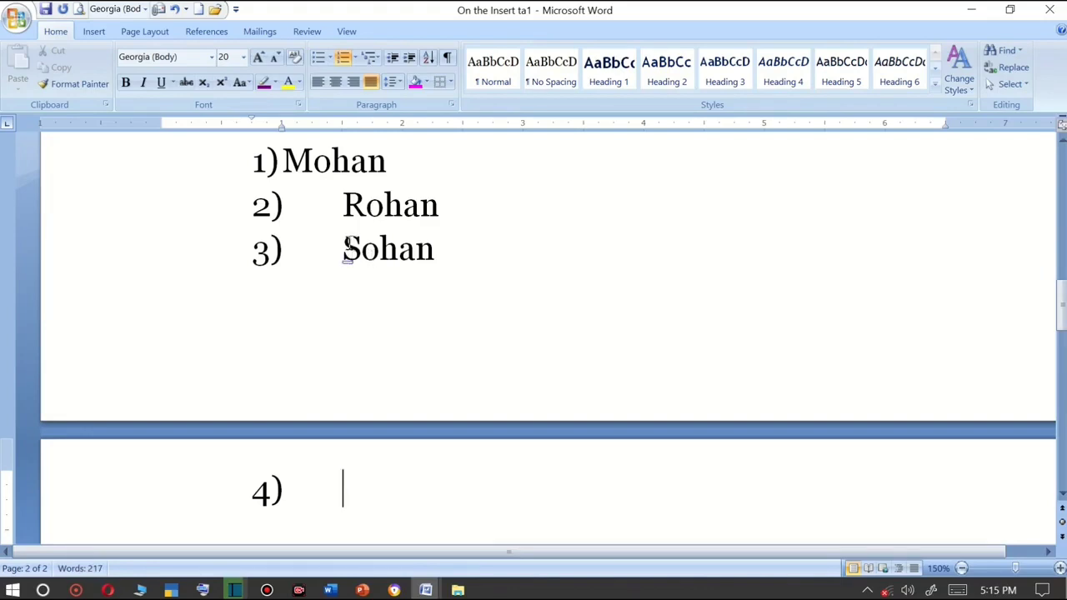
Demote the fourth item to the next list level, enter Ramu, and start another item.
key("Tab")
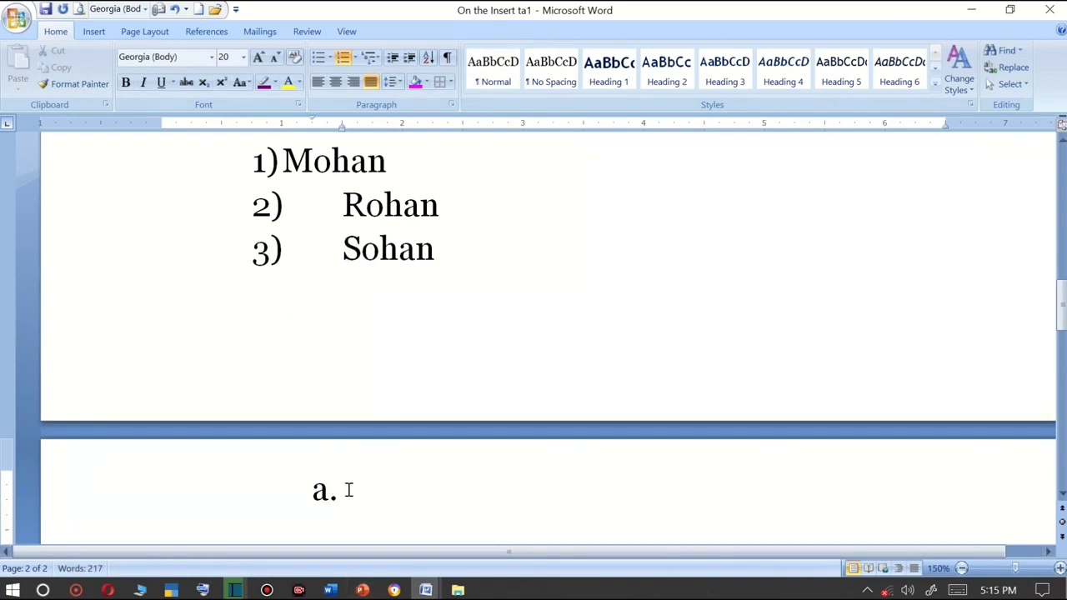
scroll(348, 490, "down", 2)
scroll(349, 490, "up", 1)
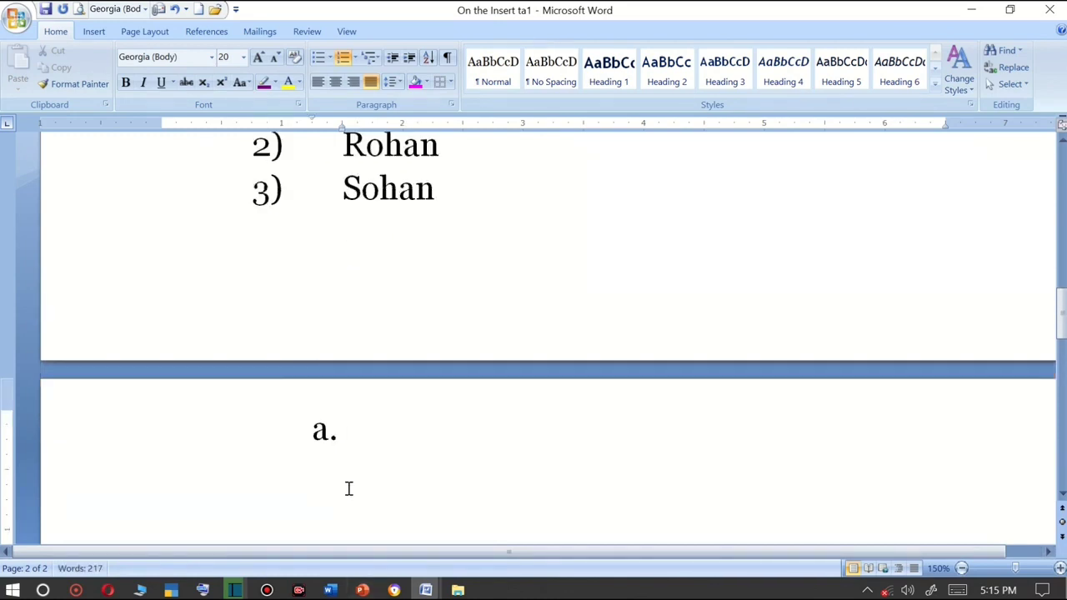
type("ramu")
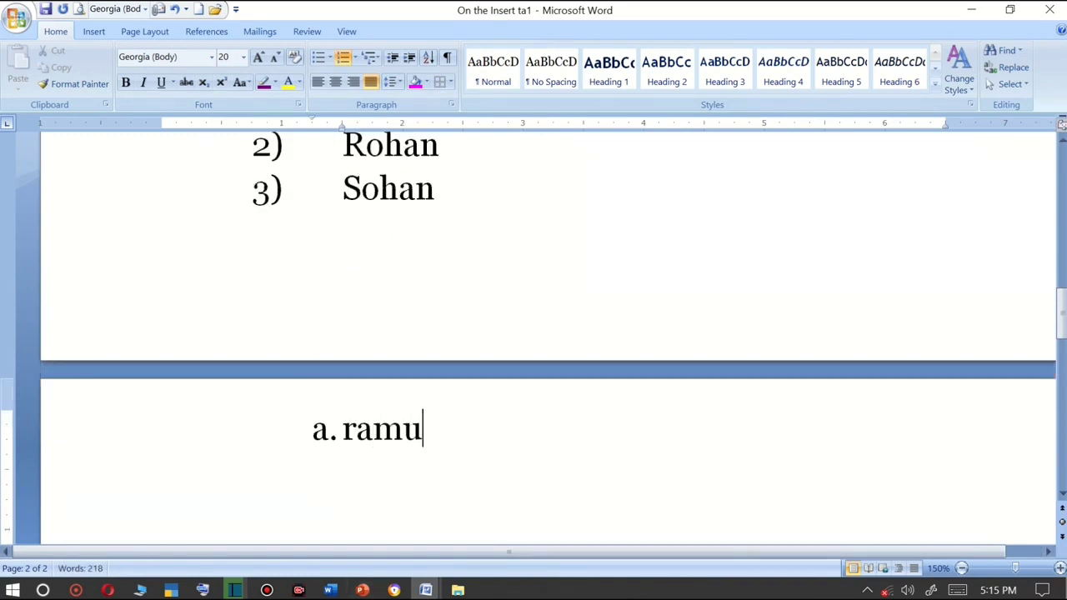
key("Return")
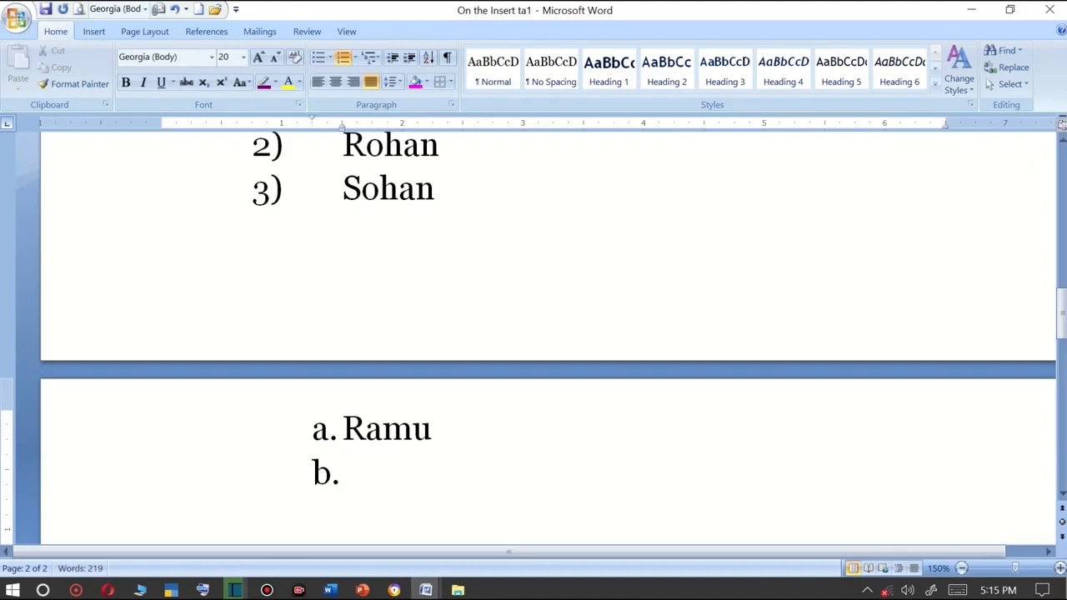
Indent further to add SAMU under Ramu and RAHUL one level below SAMU.
key("Tab")
type("SAM")
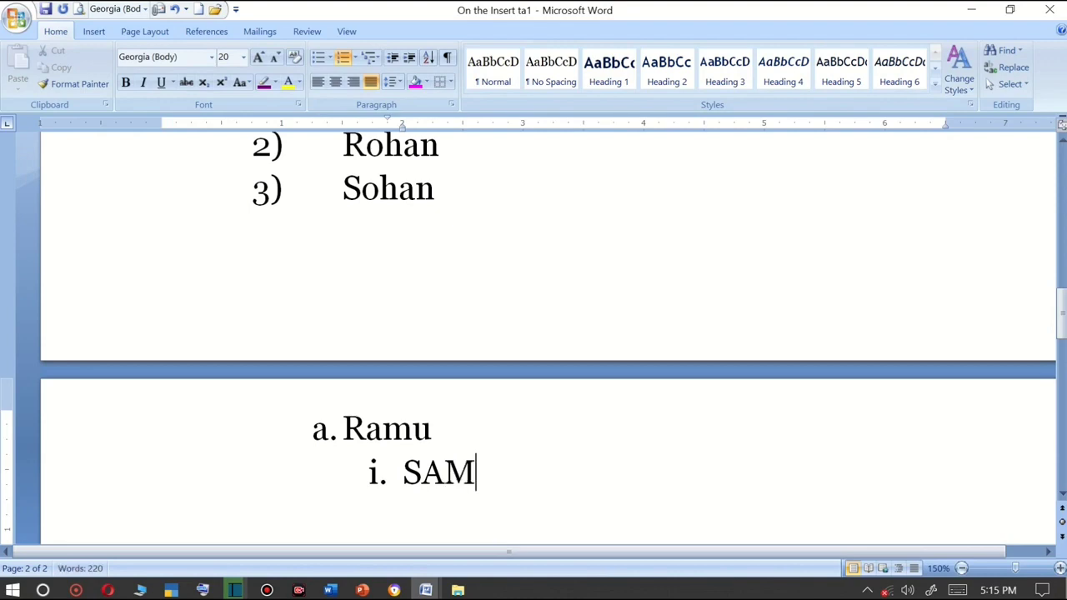
type("U")
key("Return")
key("Tab")
type("RA")
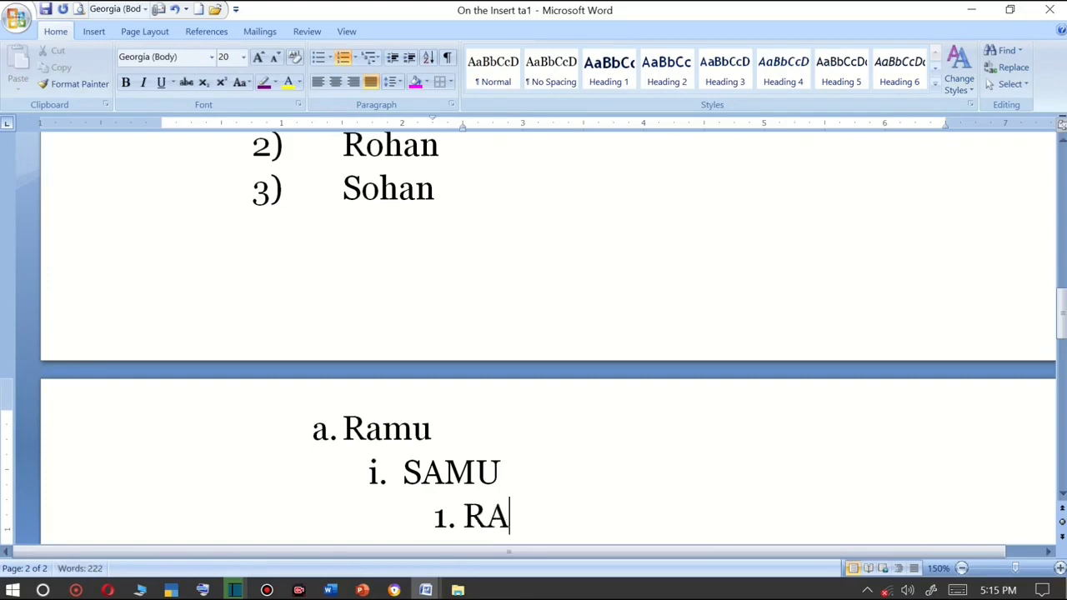
key("BackSpace")
type("AHUL")
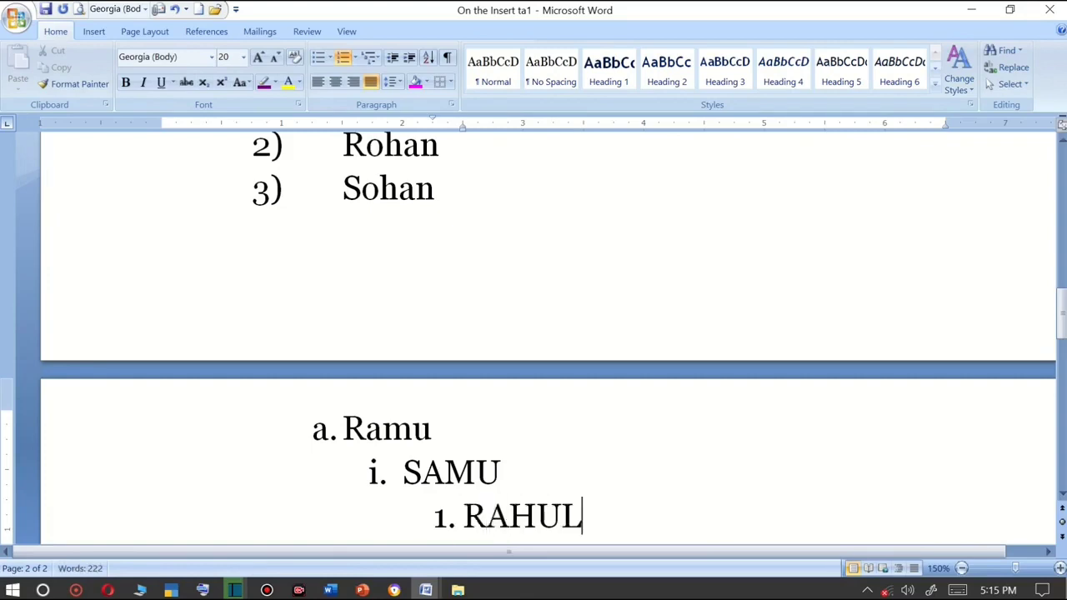
Start a new item below RAHUL and indent it three more levels.
scroll(403, 410, "down", 3)
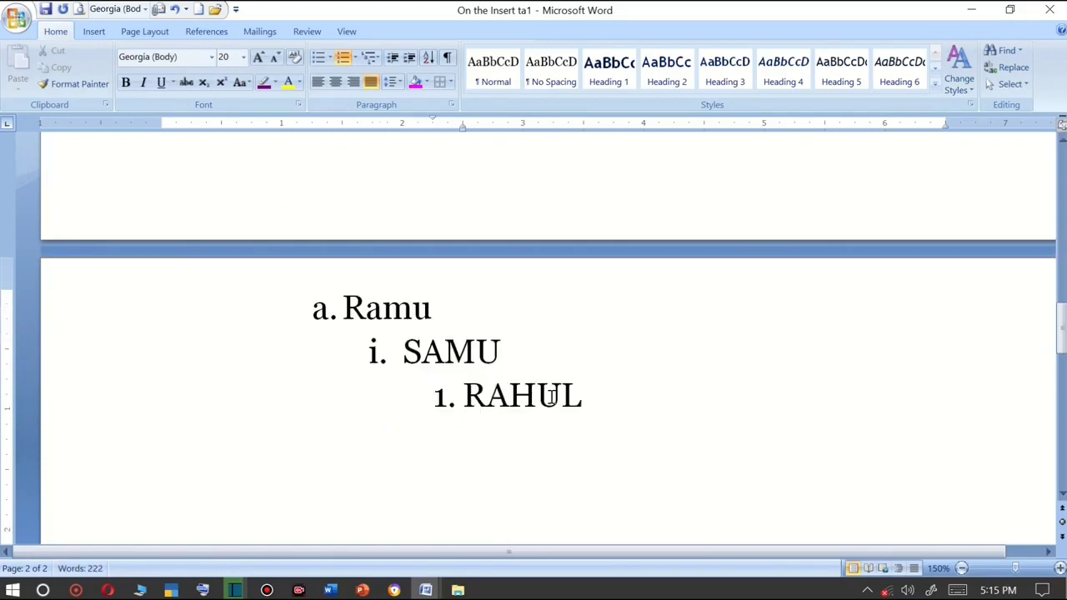
key("Return")
key("Tab")
key("Tab")
key("Tab")
scroll(543, 389, "up", 9)
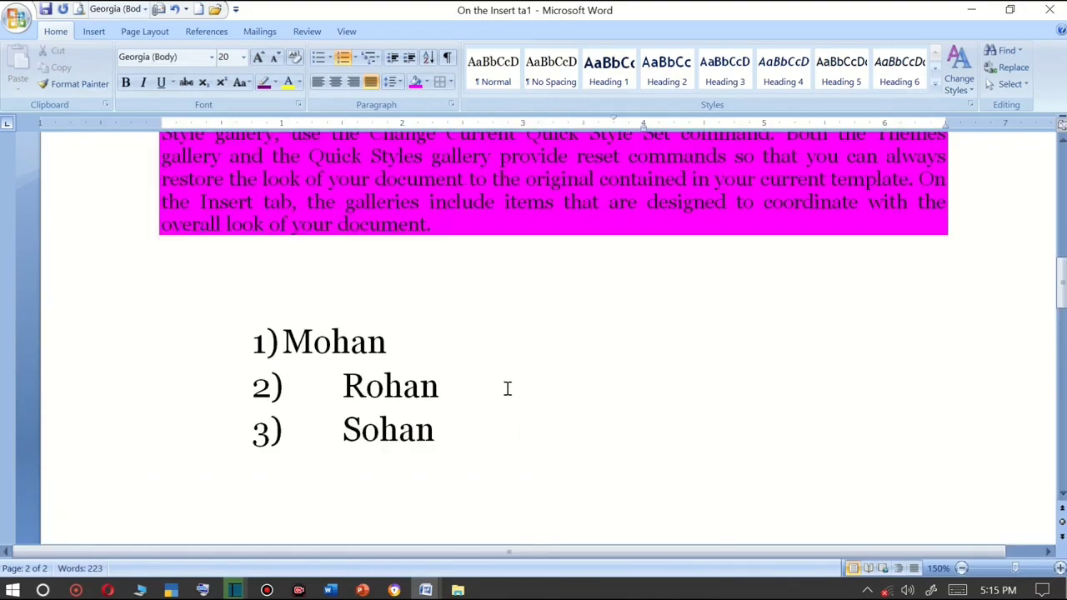
Select the whole document and delete all its content.
key("ctrl+a")
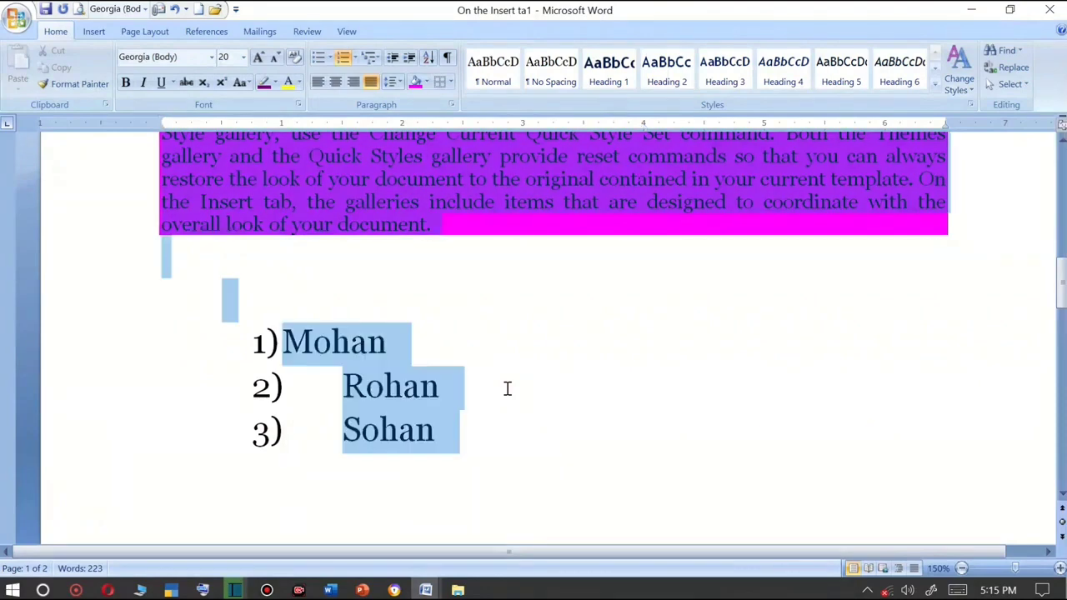
key("Delete")
scroll(505, 386, "down", 9, "ctrl")
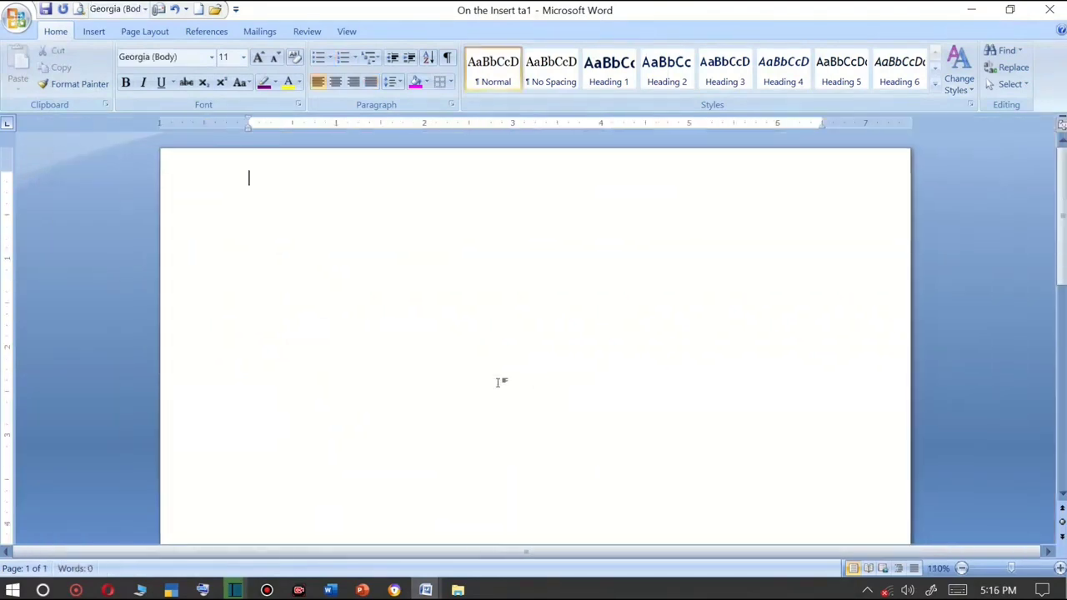
Type an equals sign and set its font size to 18.
type("=")
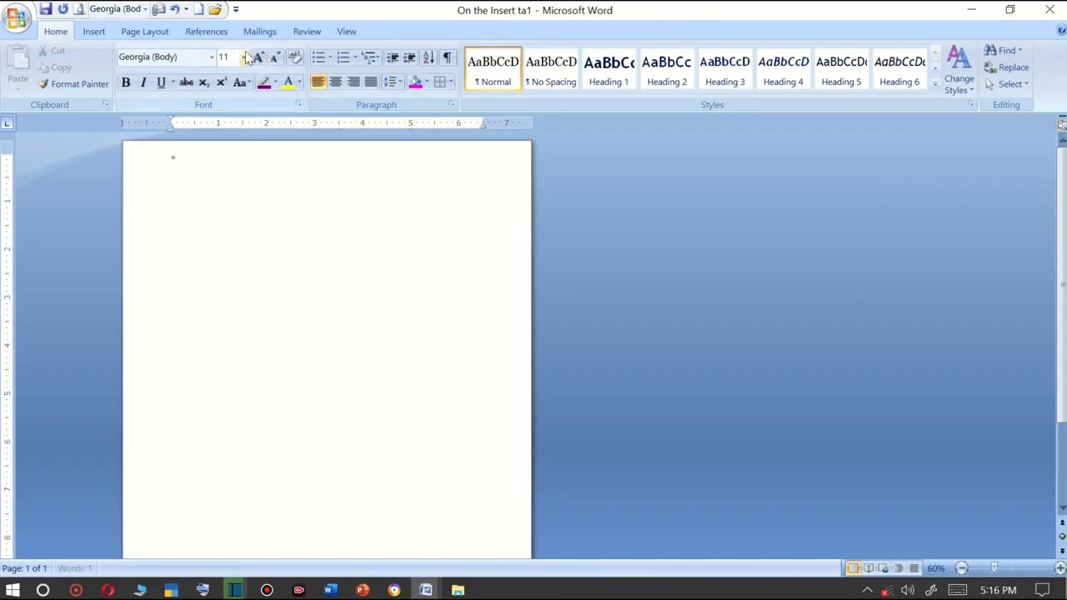
double_click(183, 160)
left_click(243, 57)
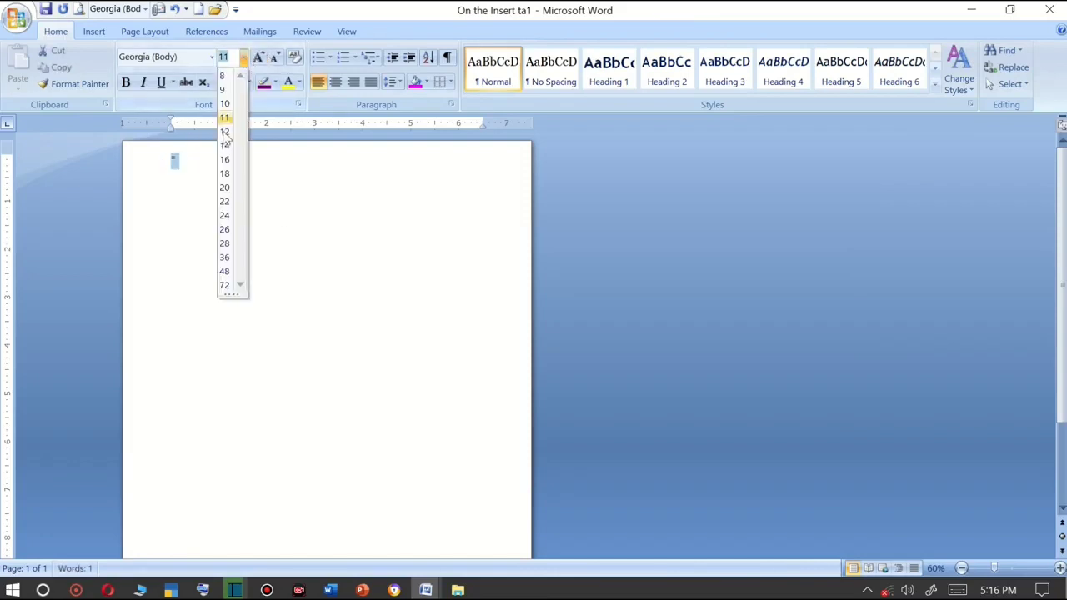
left_click(224, 173)
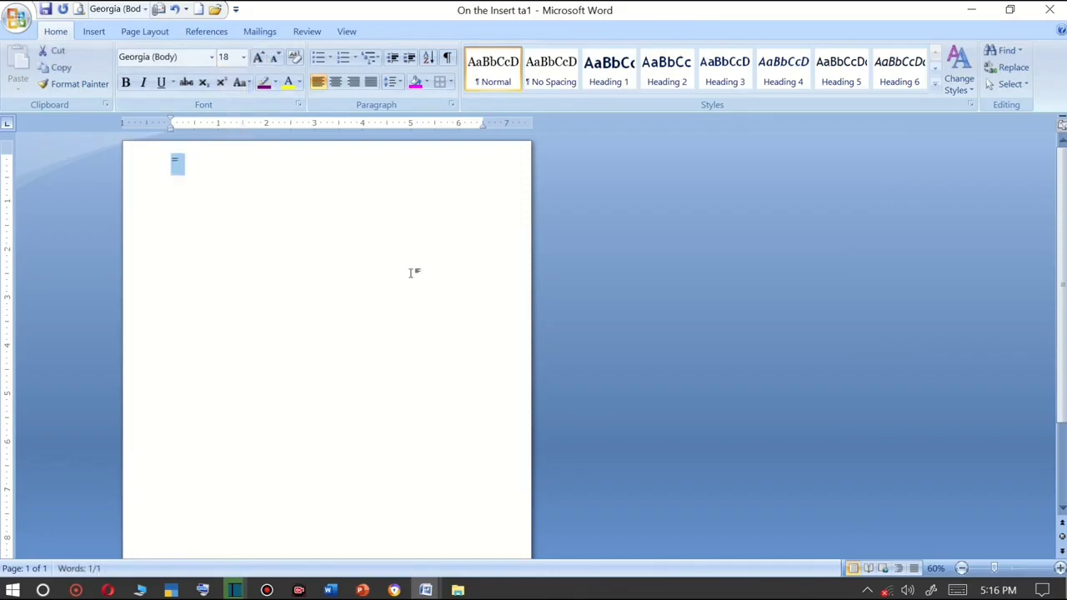
Complete and correct the =RAND() formula to insert random sample paragraphs.
key("Right")
type("RAN")
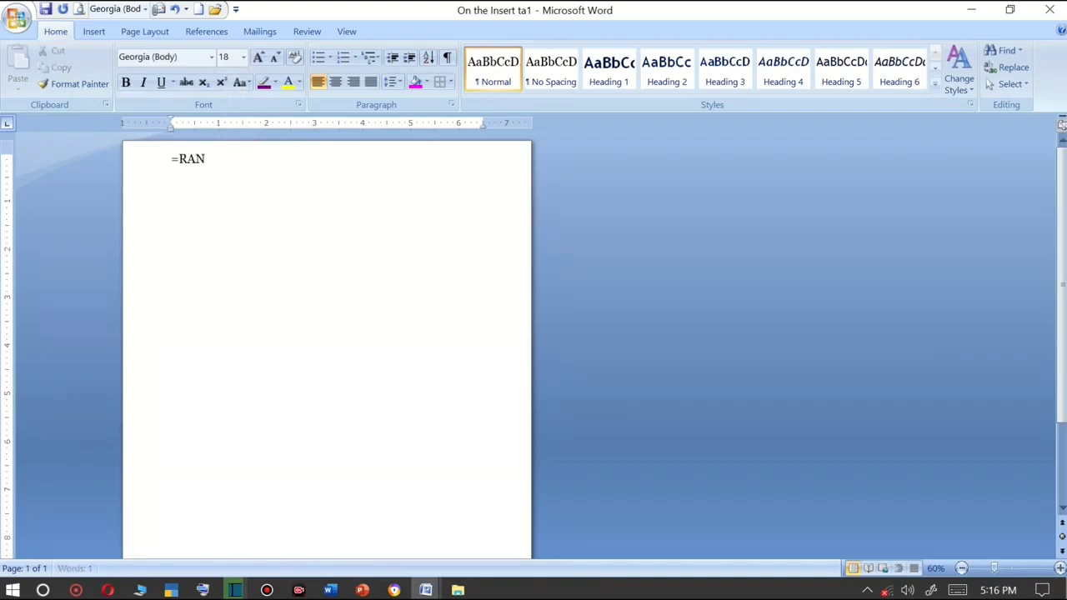
type("S()")
key("Return")
left_click(213, 159)
key("BackSpace")
type("N")
key("Return")
left_click(214, 159)
key("BackSpace")
type("D")
key("Return")
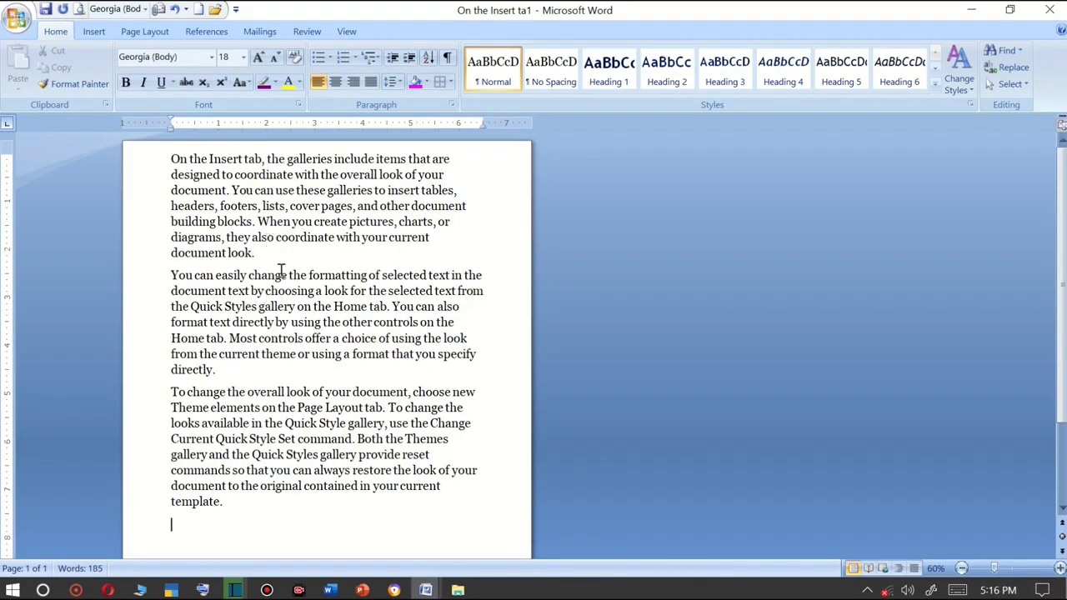
Apply the 1) a. i. multilevel list style to the empty paragraph below the sample text.
scroll(274, 274, "up", 3, "ctrl")
scroll(274, 274, "up", 3)
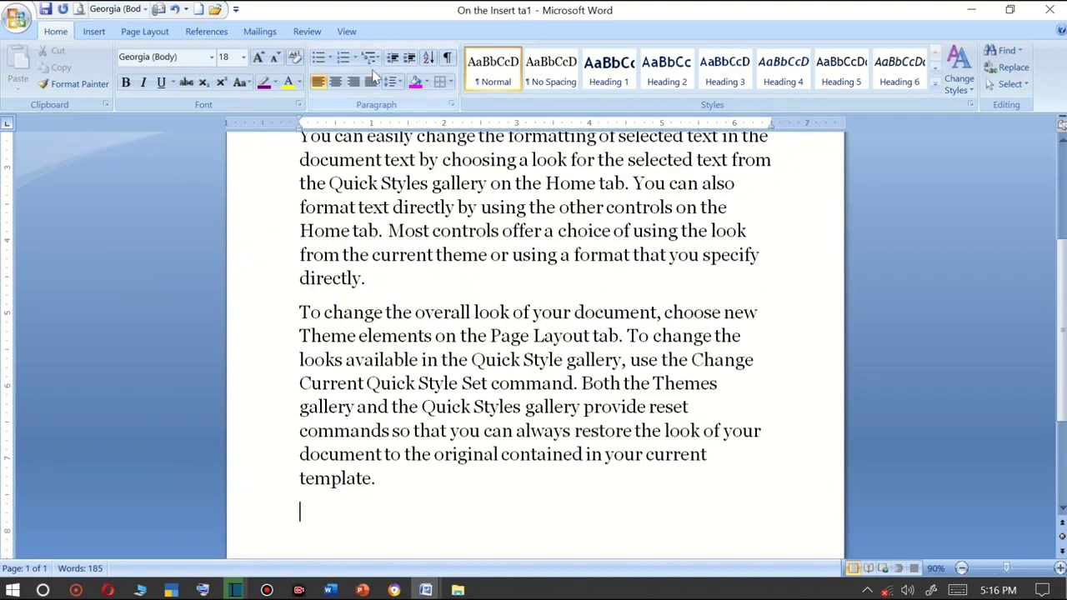
scroll(386, 179, "down", 3)
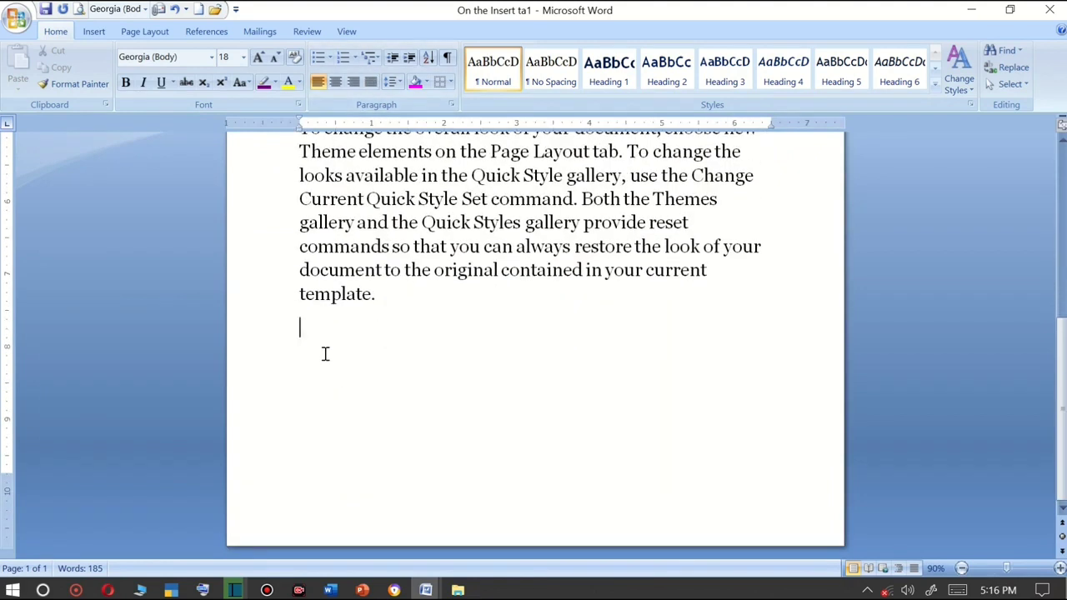
left_click(376, 57)
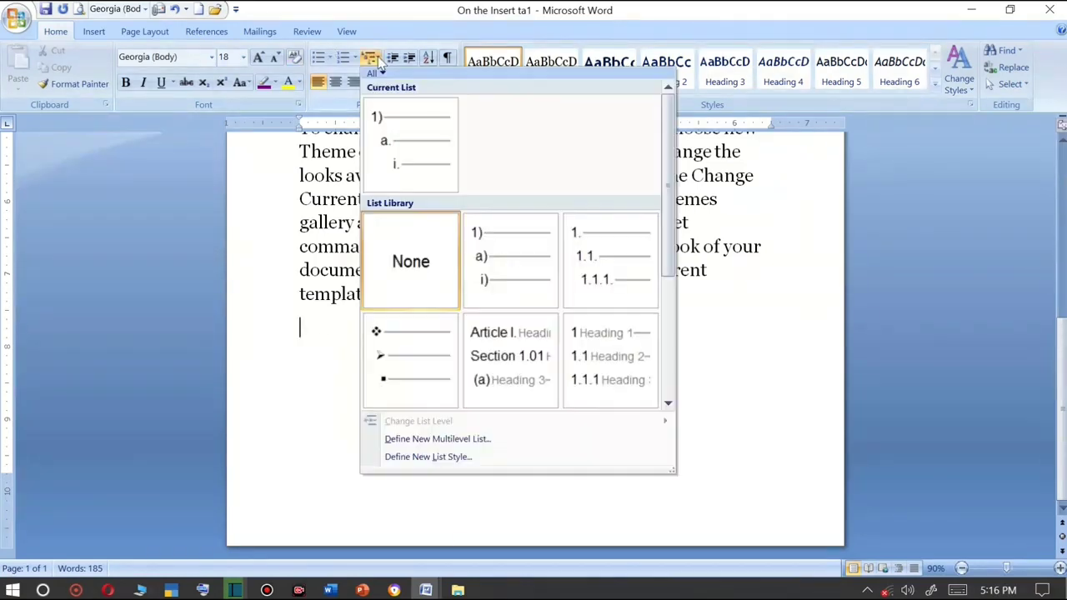
left_click(403, 164)
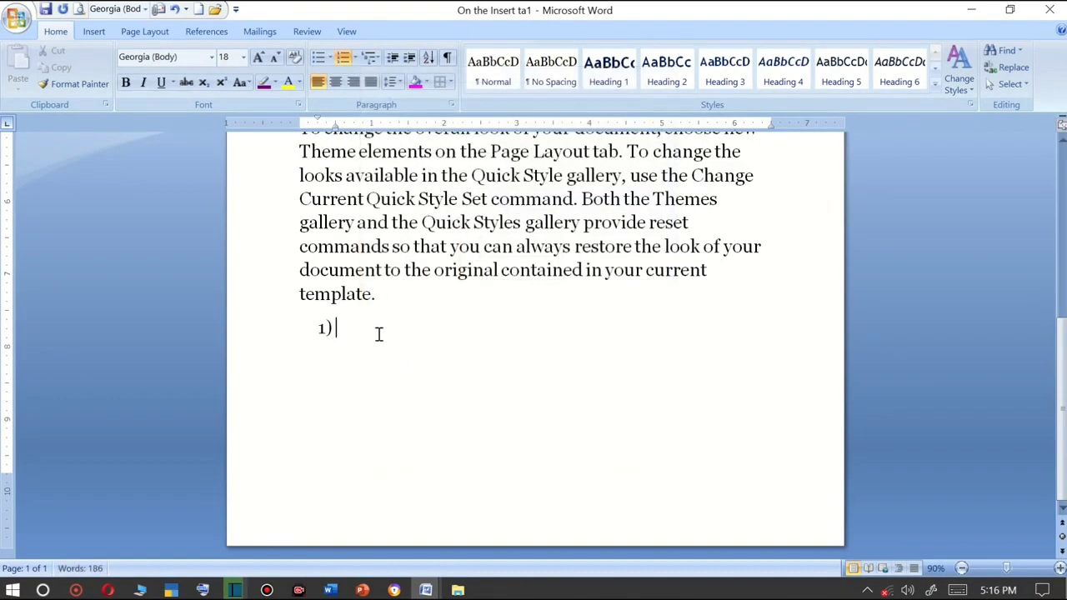
Enter –WHAT SI COMPUTER as the first list item and start a second item.
type("-WHAT SI COMPUT")
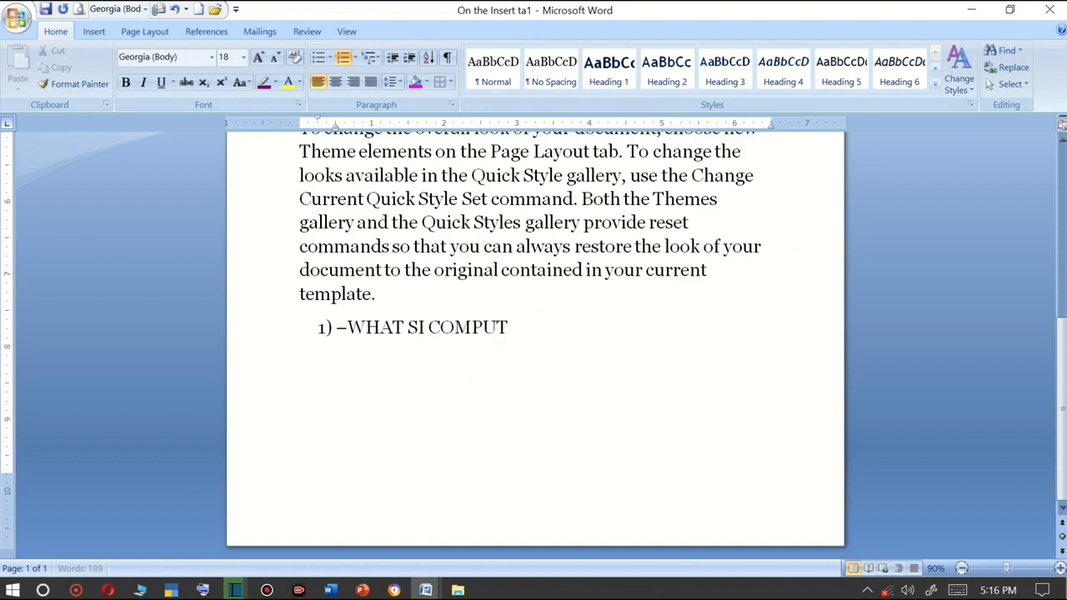
type("ER")
key("Return")
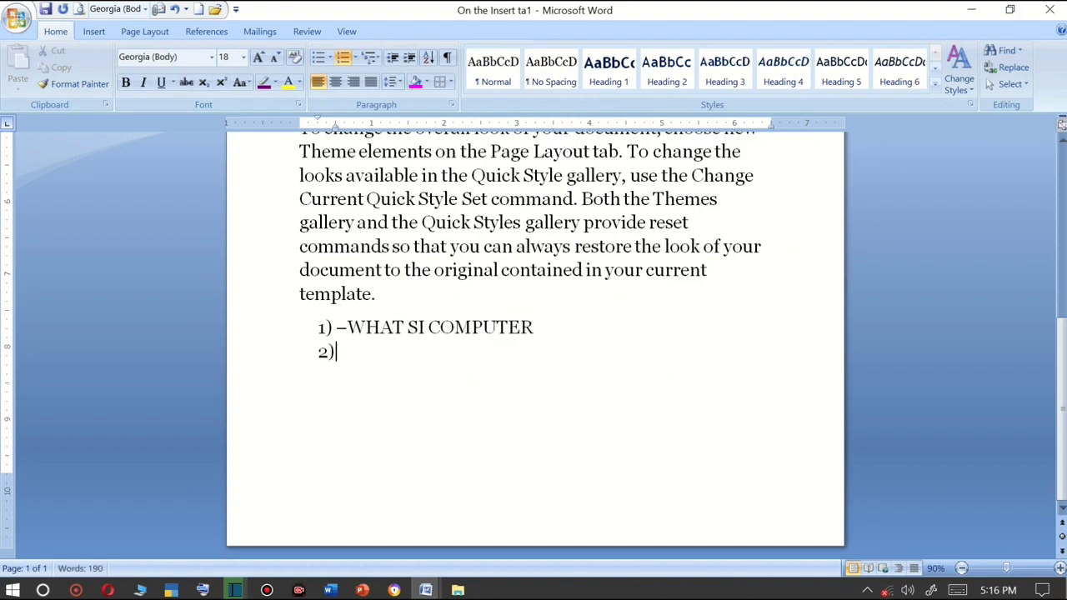
Add ELE., ADDS, ADF and SDA as lettered sub-items under the first numbered item.
left_click(379, 60)
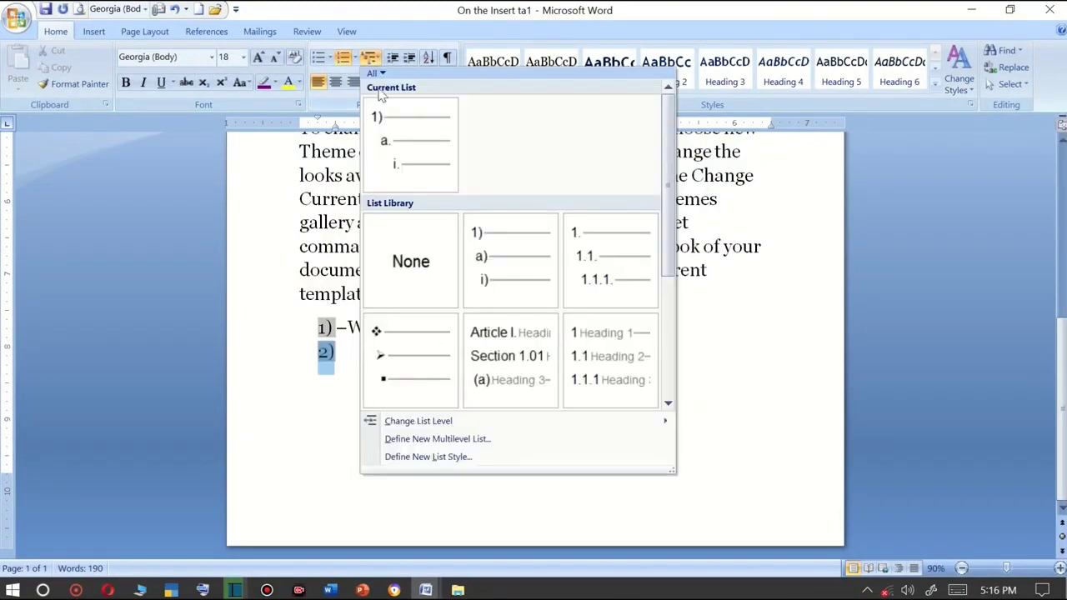
left_click(328, 367)
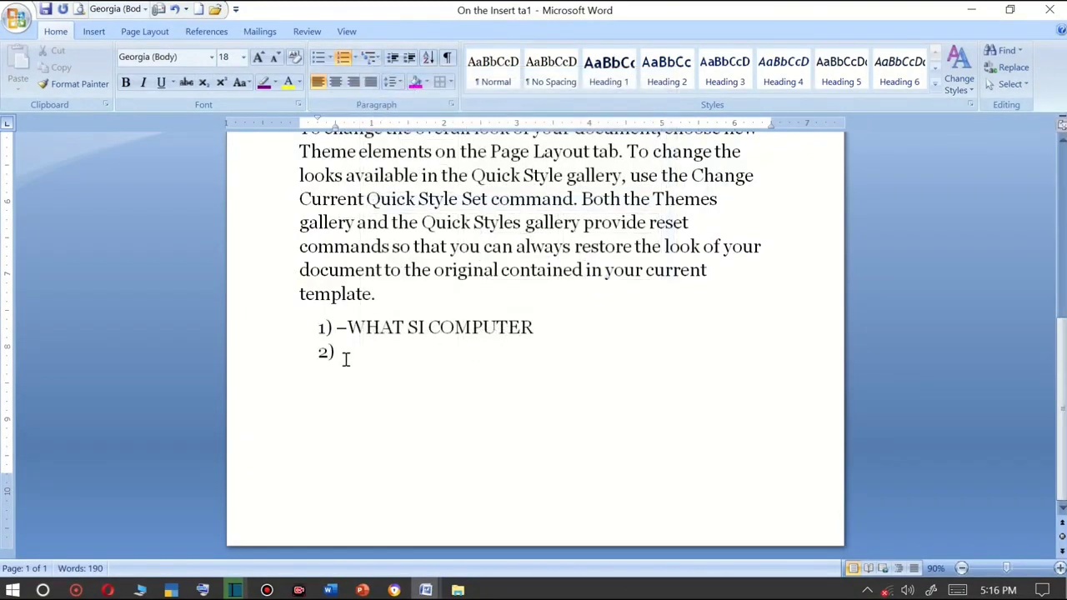
key("Tab")
type("ELE.")
key("Return")
type("ADDS")
key("Return")
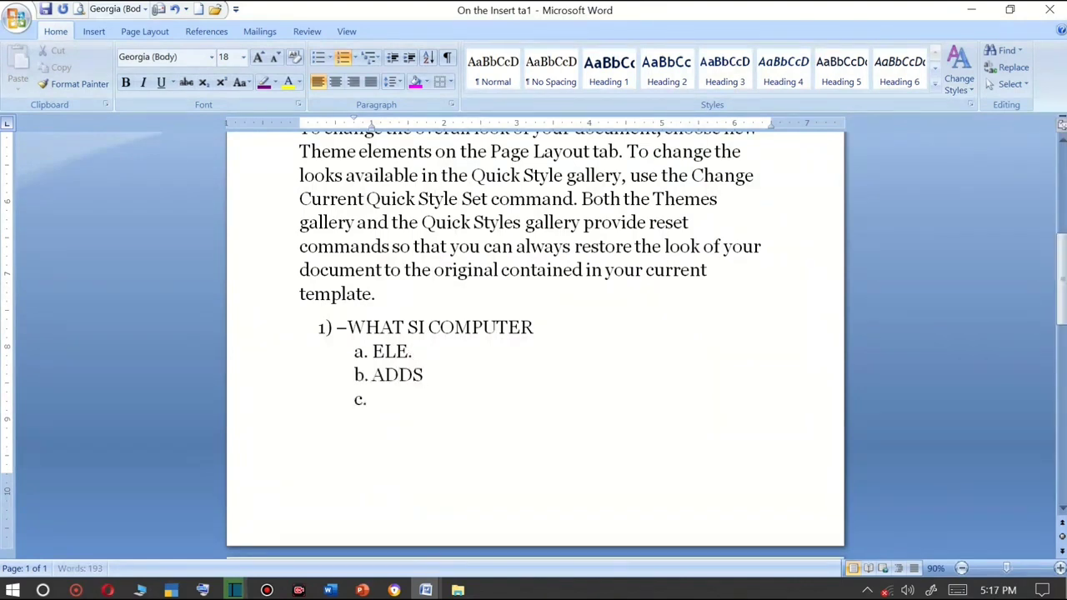
type("ADF")
key("Return")
type("SDA")
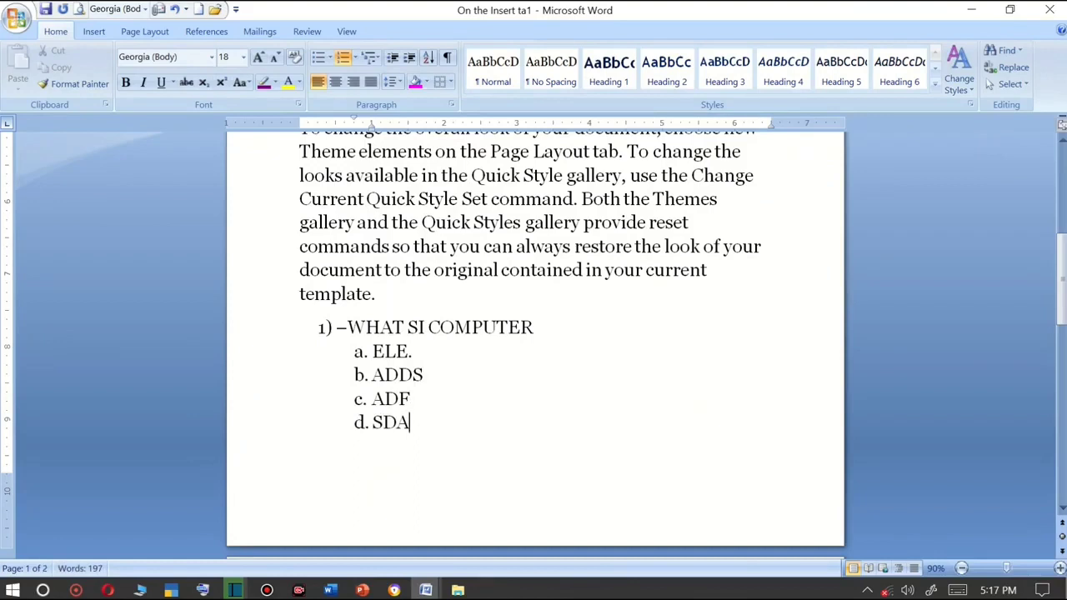
Return to the top level, enter SDFSF as the second numbered item and start a third.
key("Return")
key("shift+Tab")
type("SDFSF")
key("Return")
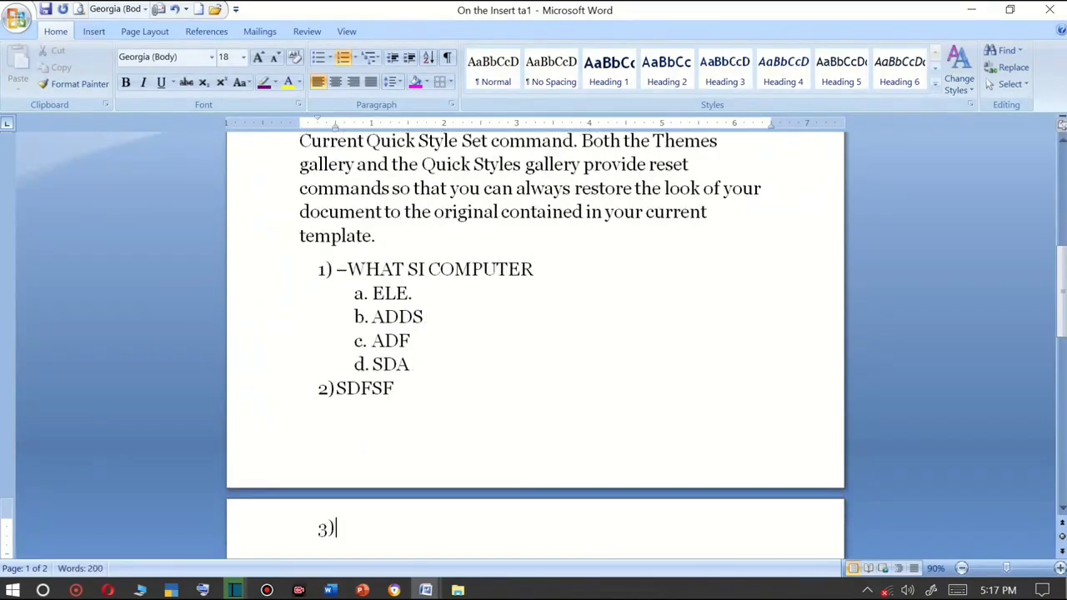
Add ADSFSFA, ASDF, FDA and SDFA as lettered sub-items under the second item.
key("Tab")
type("ADSFSFA")
key("Return")
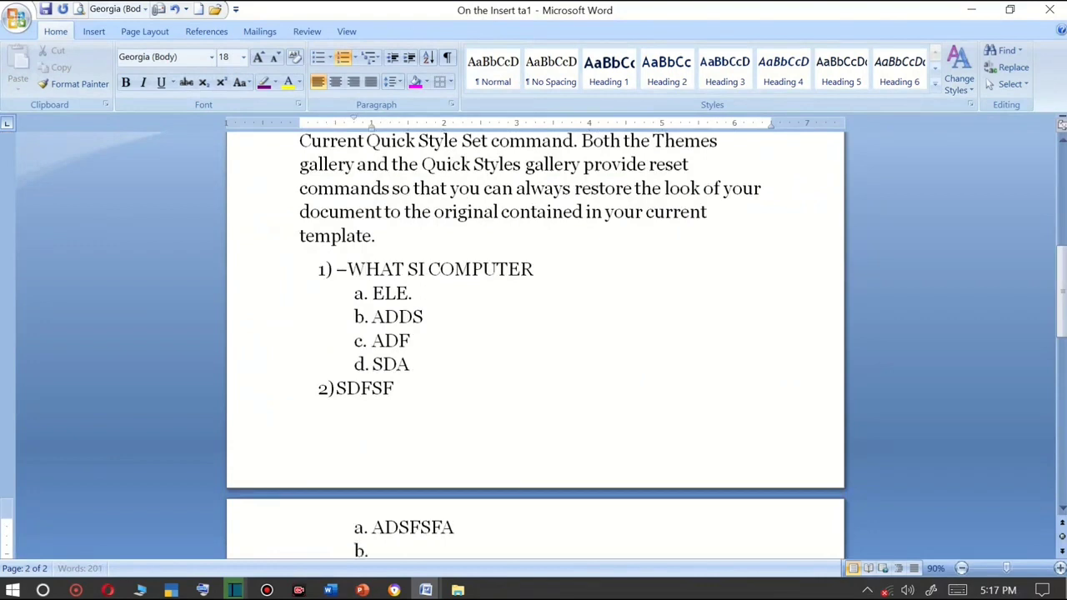
type("ASDF")
key("Return")
type("FDA")
key("Return")
type("SDFA")
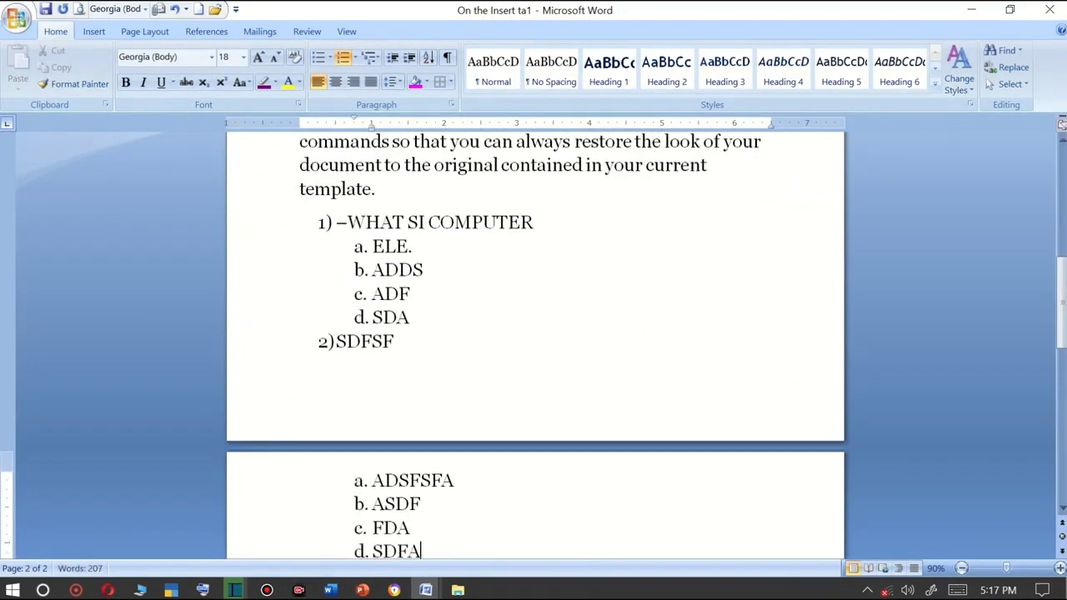
key("Return")
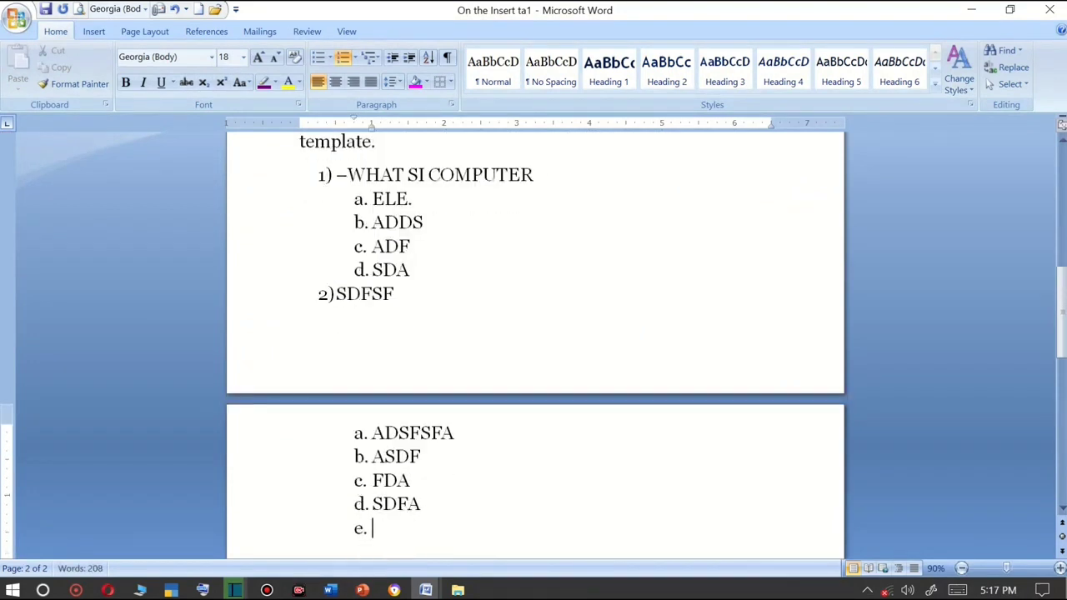
Enter SDFFSDF as the third numbered item with sub-items FSDZ, DSFG, SDFG and SDF.
key("shift+Tab")
type("SDFFSDF")
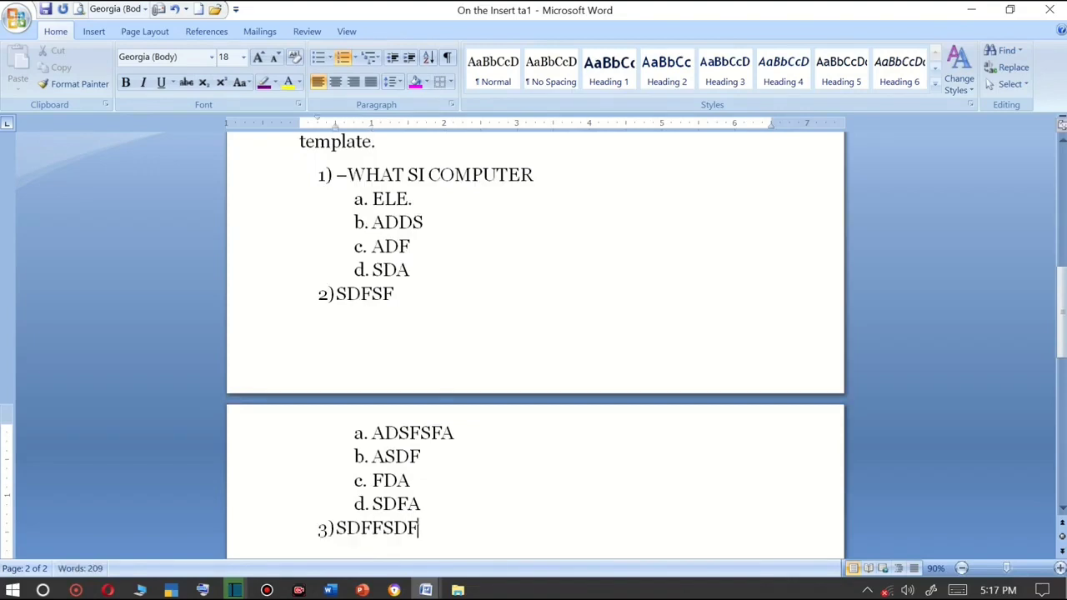
key("Return")
key("Tab")
type("FSDZ")
key("Return")
type("DSFG")
key("Return")
type("SDFG")
key("Return")
type("SDF")
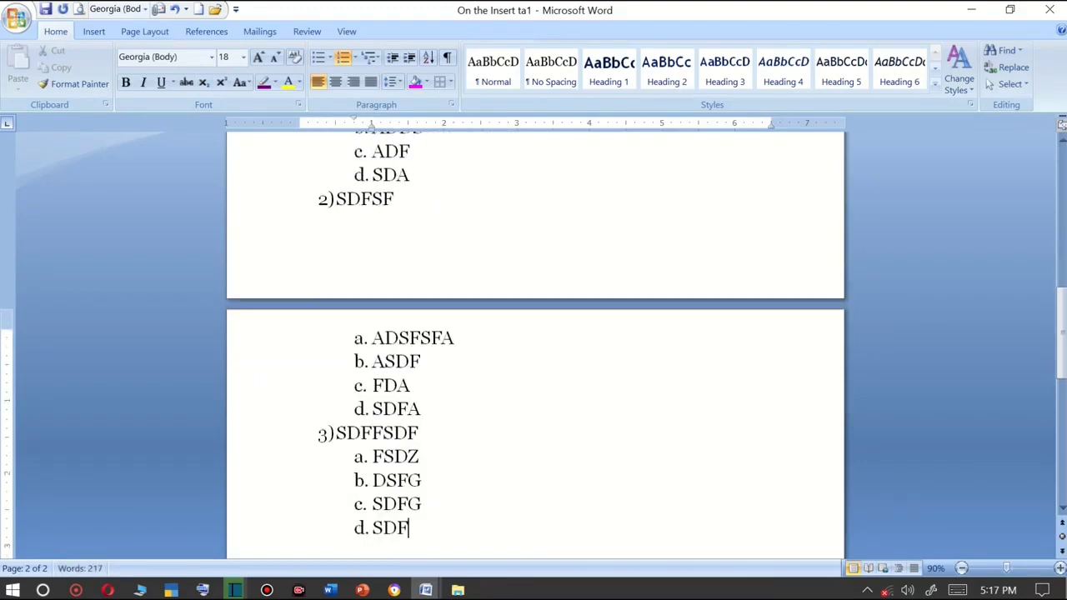
Add DFGSDFG as the fourth numbered item and start a fifth item.
key("Return")
type("DFGSDFG")
key("Return")
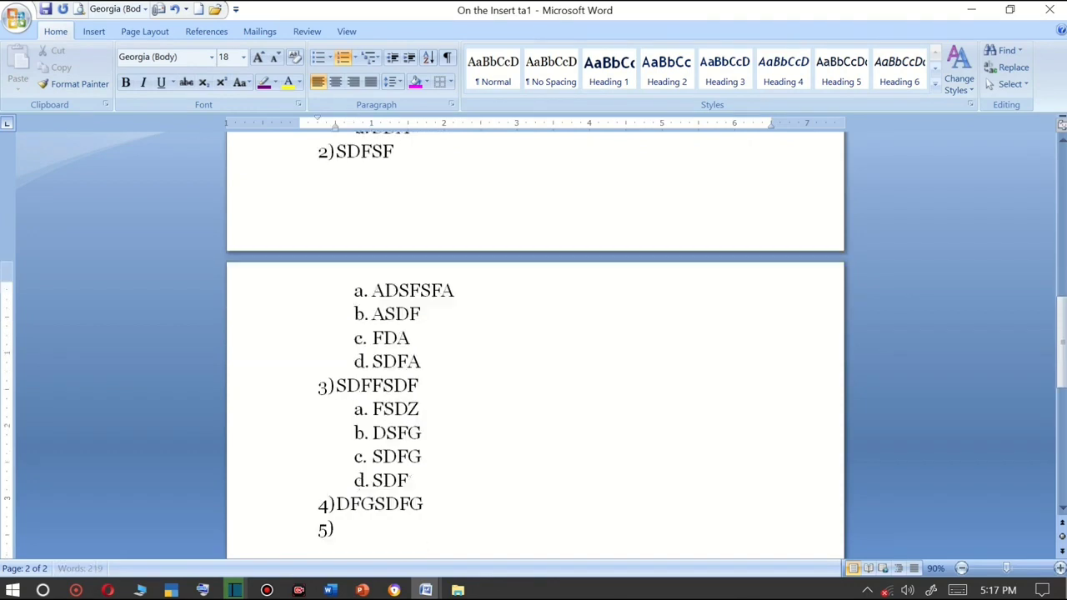
Select the multilevel list text and delete it.
key("Tab")
left_click_drag(453, 501, 270, 458)
key("Delete")
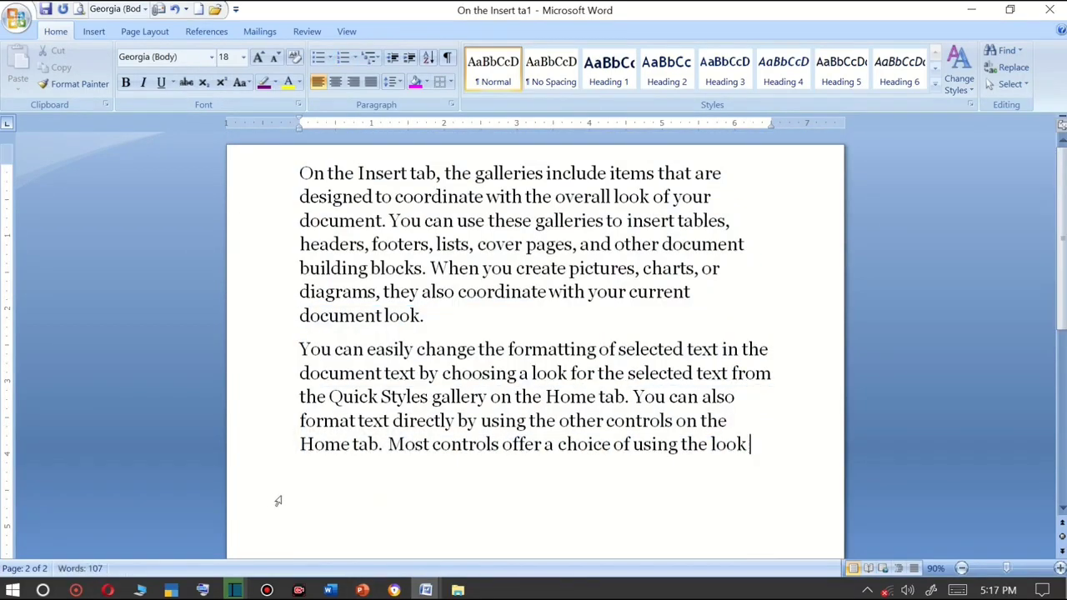
Select all the text and toggle centre alignment on and off.
left_click(677, 420, "shift")
left_click(294, 188, "shift")
left_click(291, 175, "shift")
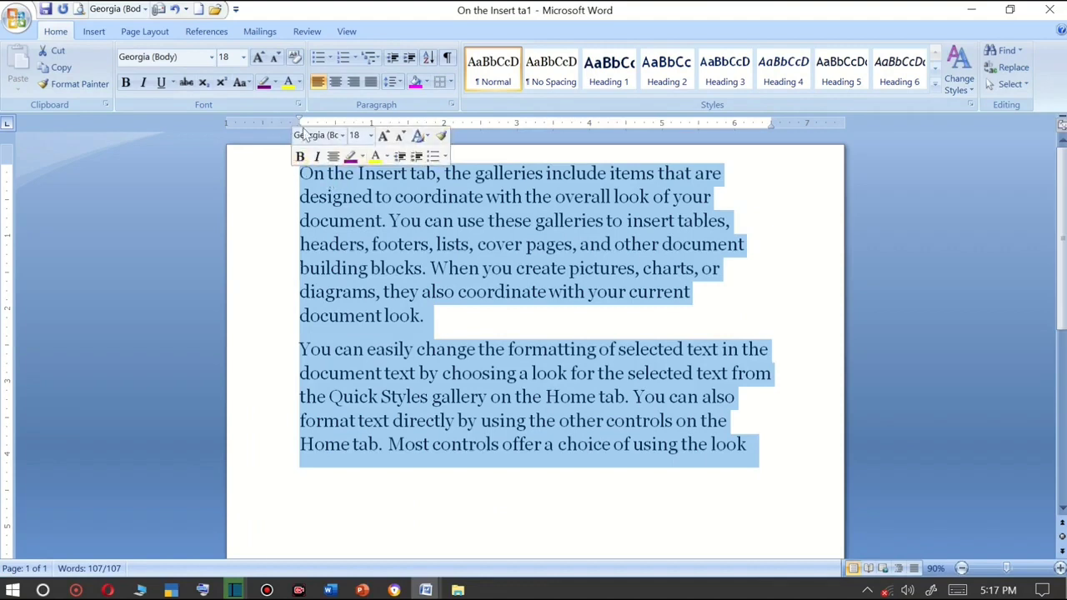
left_click(332, 157)
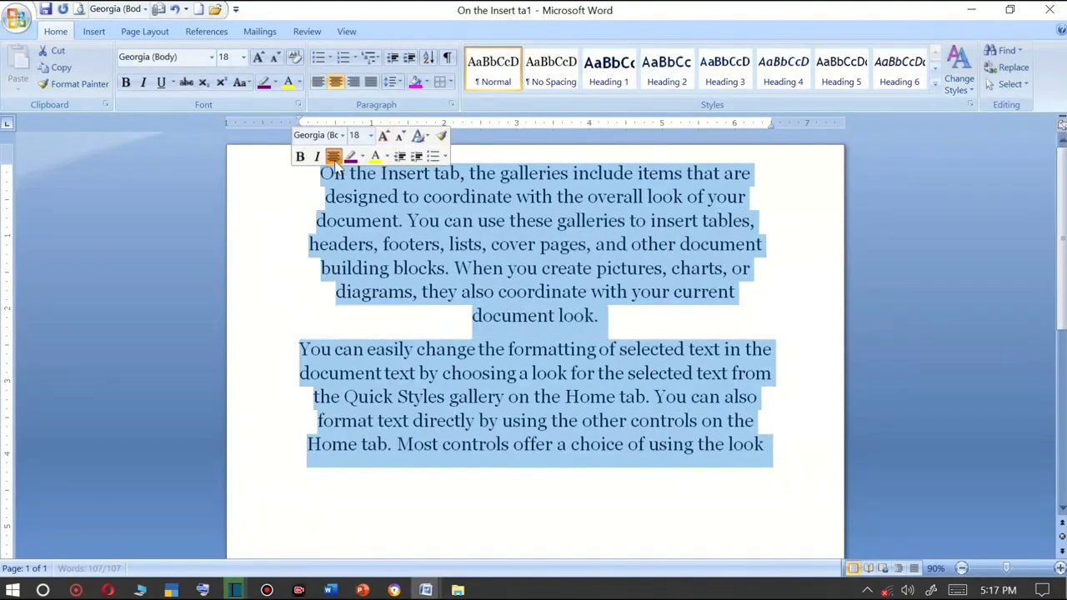
left_click(333, 157)
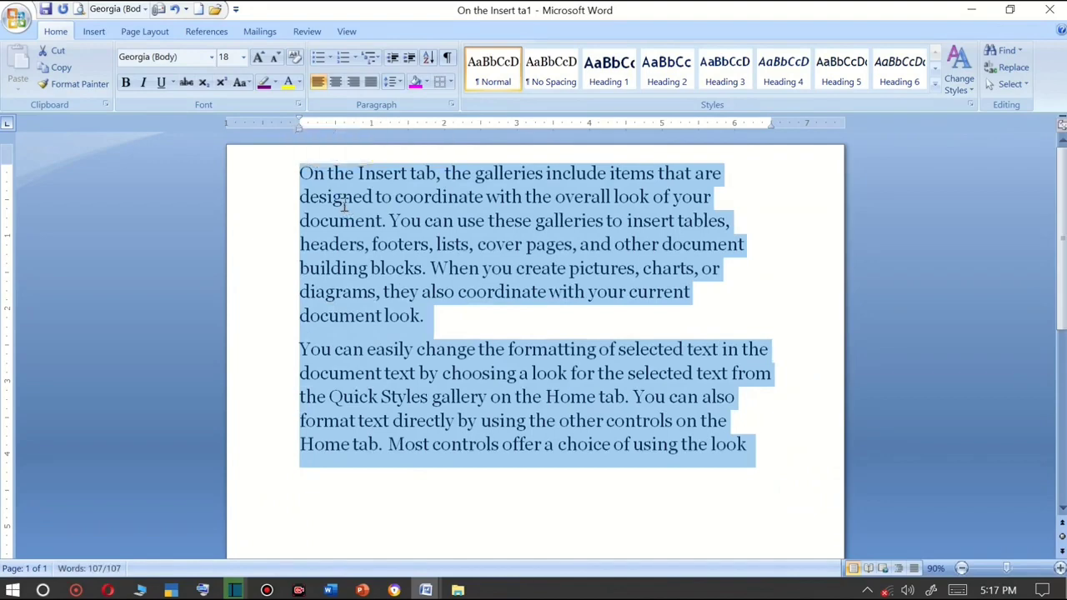
Select all the text and increase its left indent to about 2.5 inches.
left_click(342, 200)
key("ctrl+a")
mouse_move(299, 128)
left_mouse_down()
mouse_move(253, 145)
mouse_move(323, 149)
mouse_move(290, 128)
left_mouse_up()
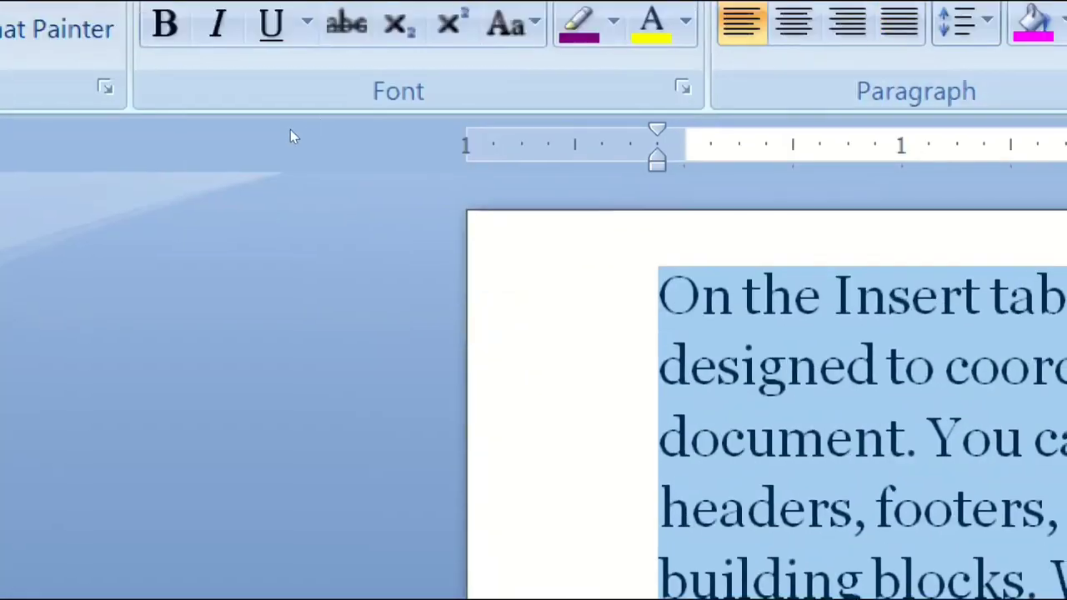
left_click_drag(657, 158, 521, 159)
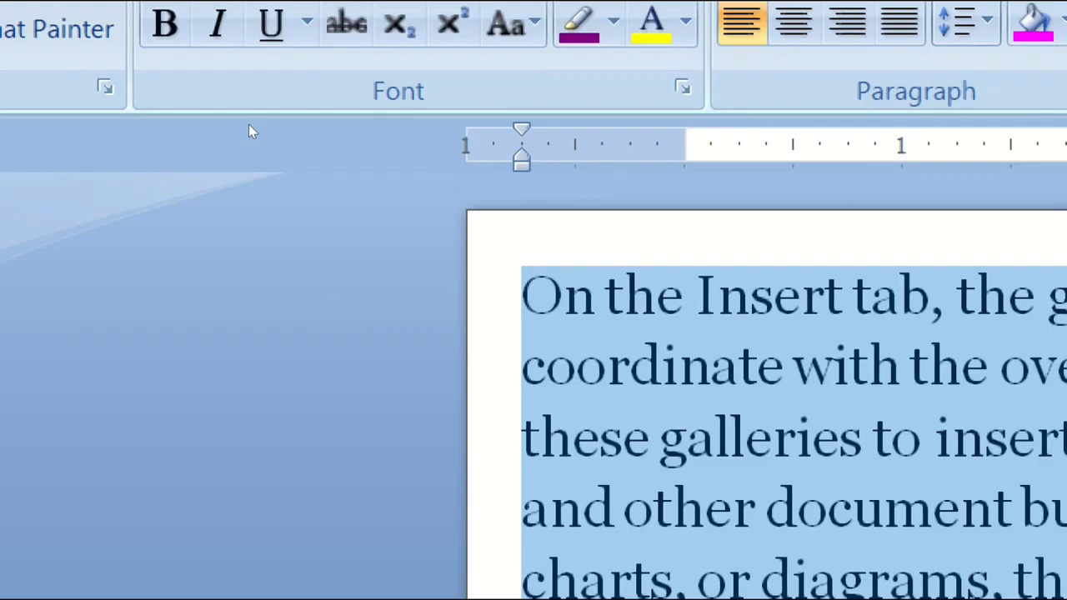
mouse_move(521, 158)
left_mouse_down()
mouse_move(914, 158)
mouse_move(467, 159)
mouse_move(521, 158)
left_mouse_up()
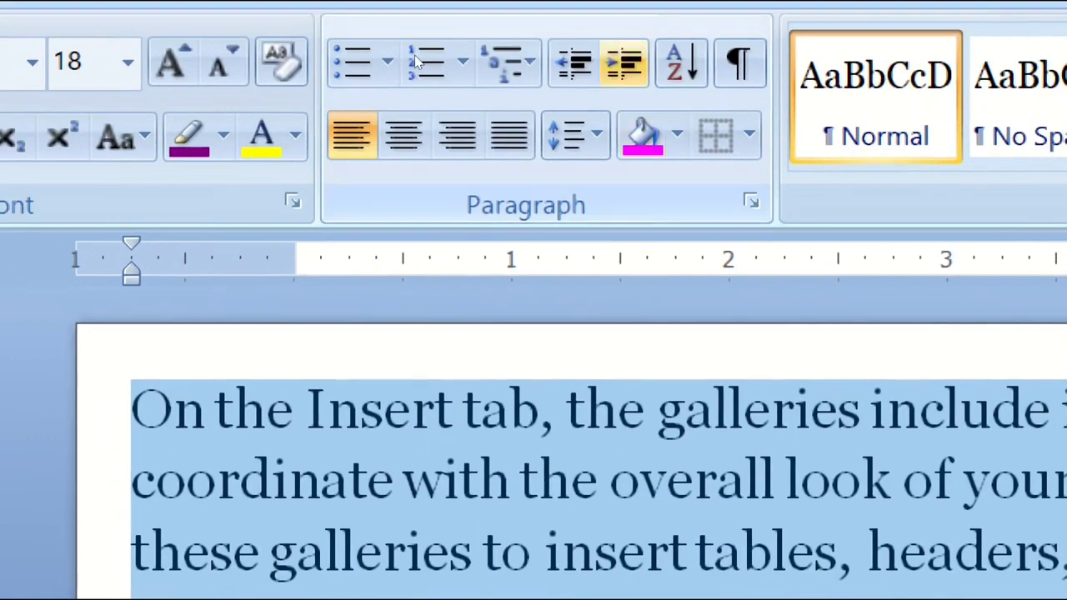
left_click(625, 62)
left_click(624, 63)
left_click(625, 62)
left_click(624, 62)
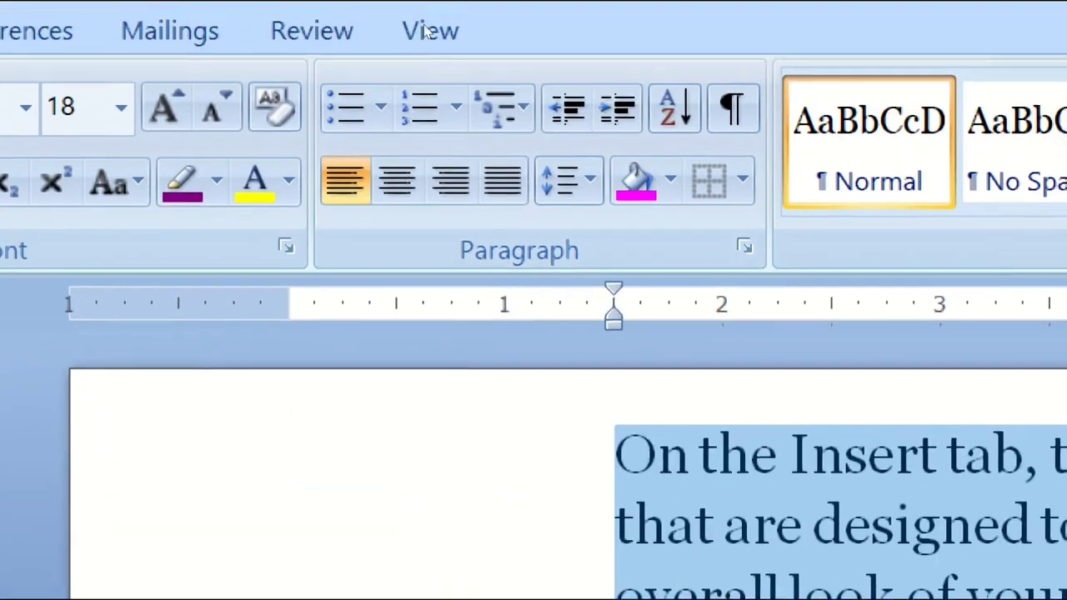
left_click(618, 109)
left_click(618, 108)
left_click(617, 109)
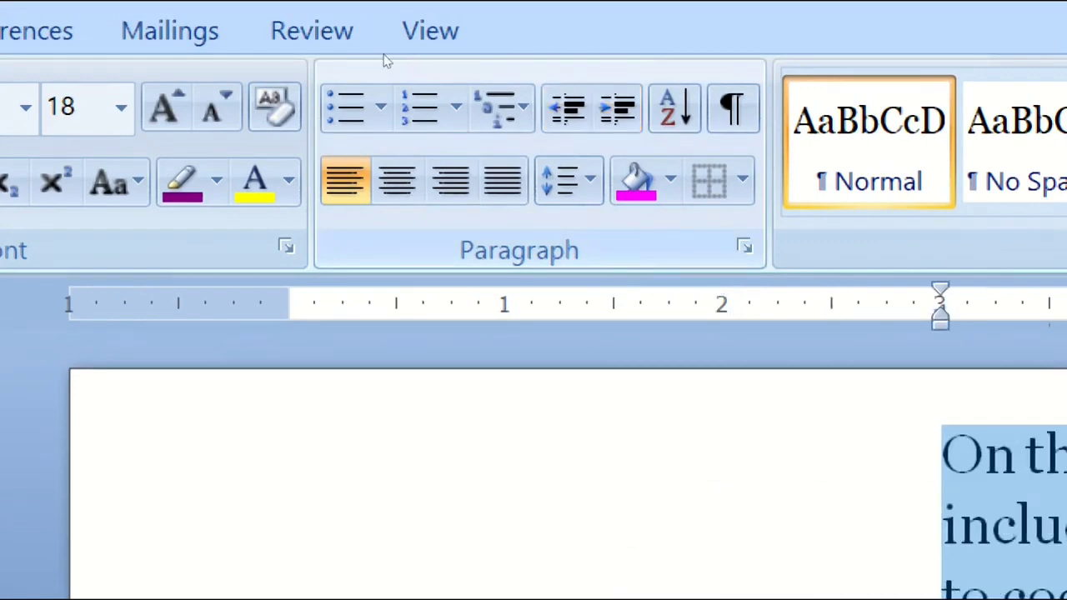
left_click(568, 108)
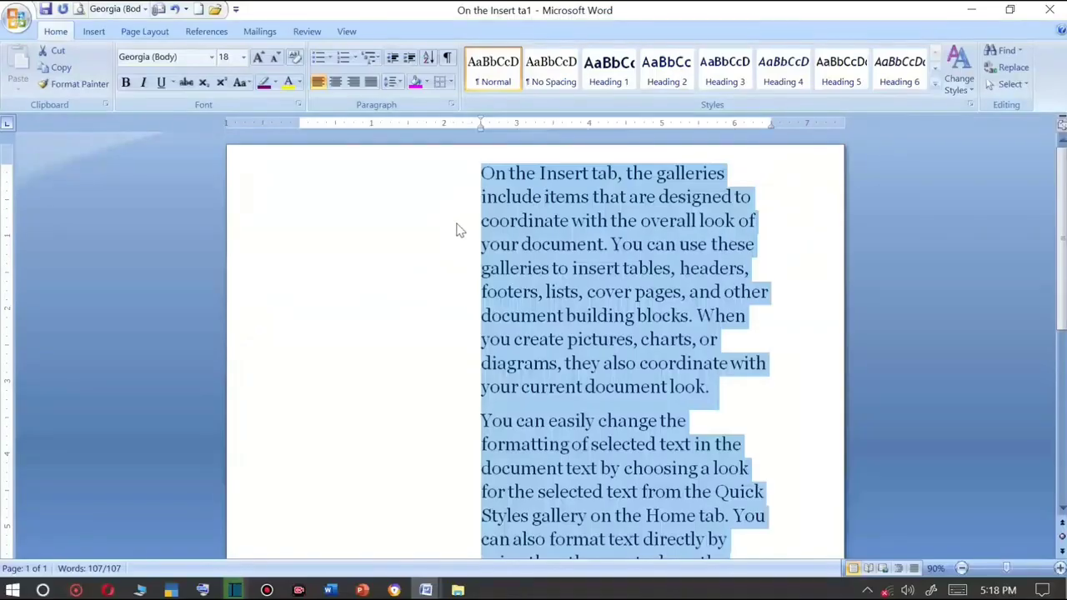
Type six short sample lines SDF, SDF, SFD, FSF, F and DSFGSD below the last paragraph.
scroll(548, 379, "down", 1)
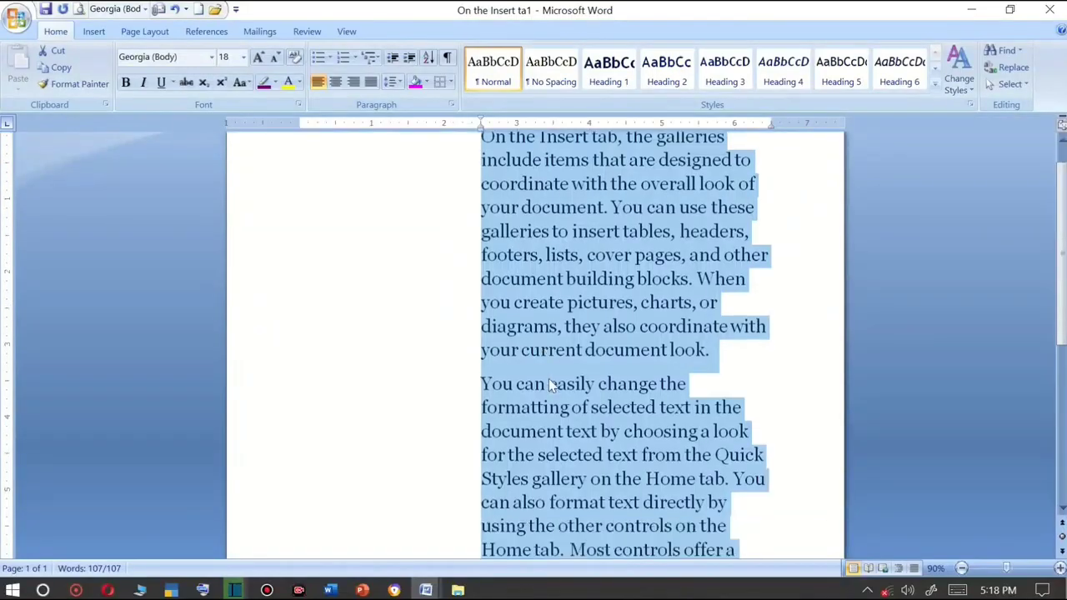
scroll(548, 383, "down", 5)
left_click(631, 277)
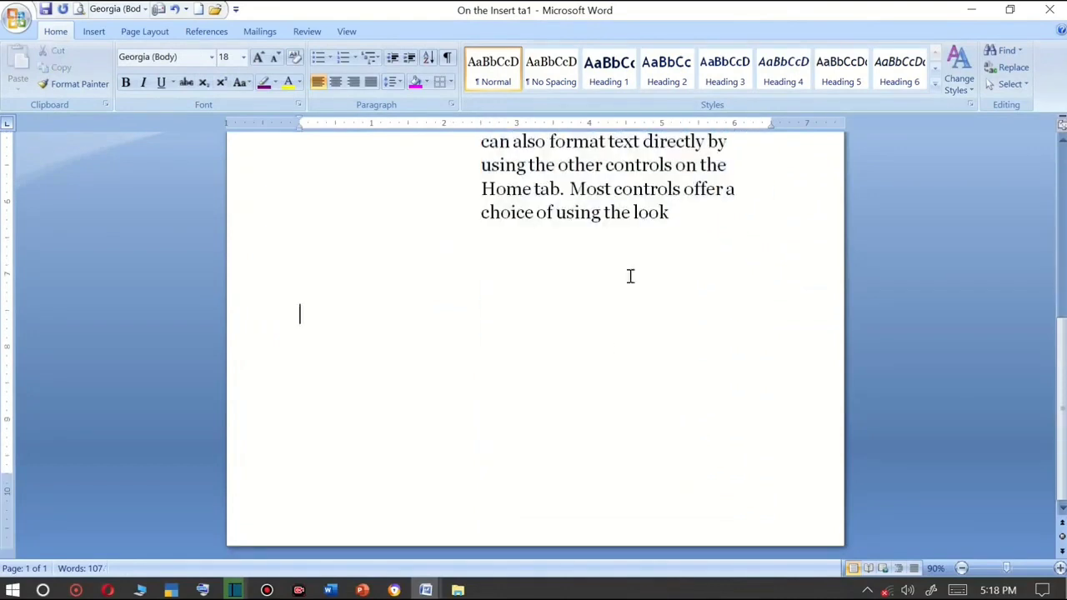
left_click(673, 236)
type("SDF")
key("Return")
type("SDF")
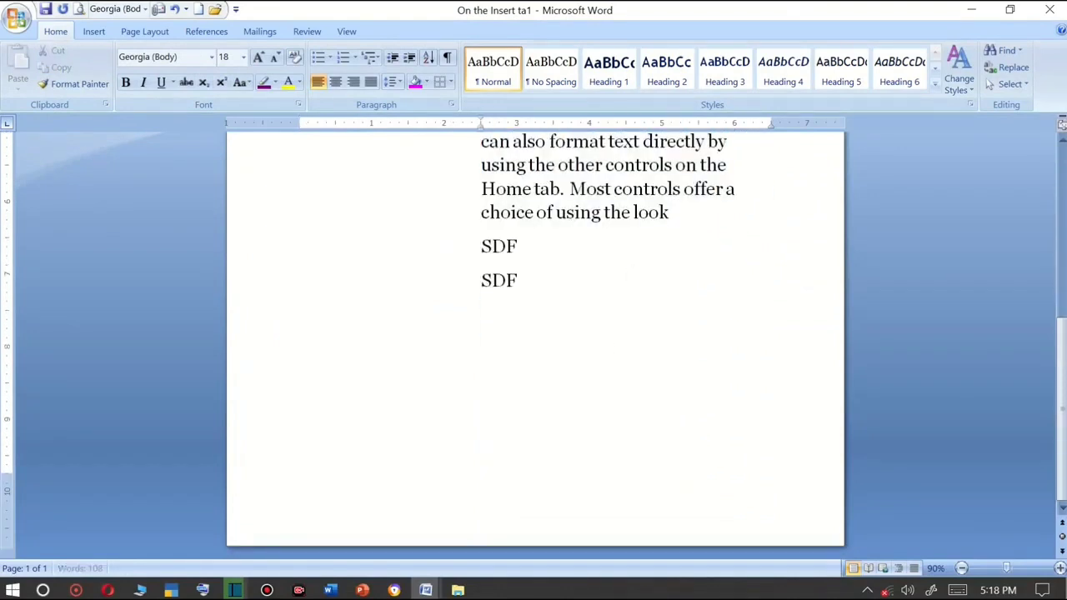
key("Return")
type("SFD")
key("Return")
type("FSF")
key("Return")
type("F")
key("Return")
type("DSFGSD")
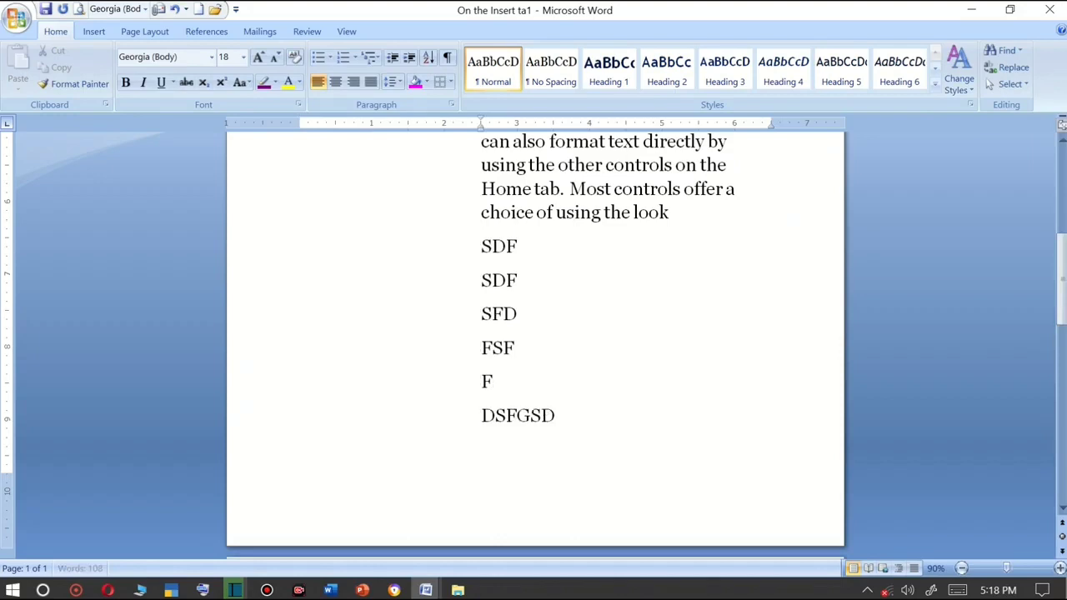
key("Return")
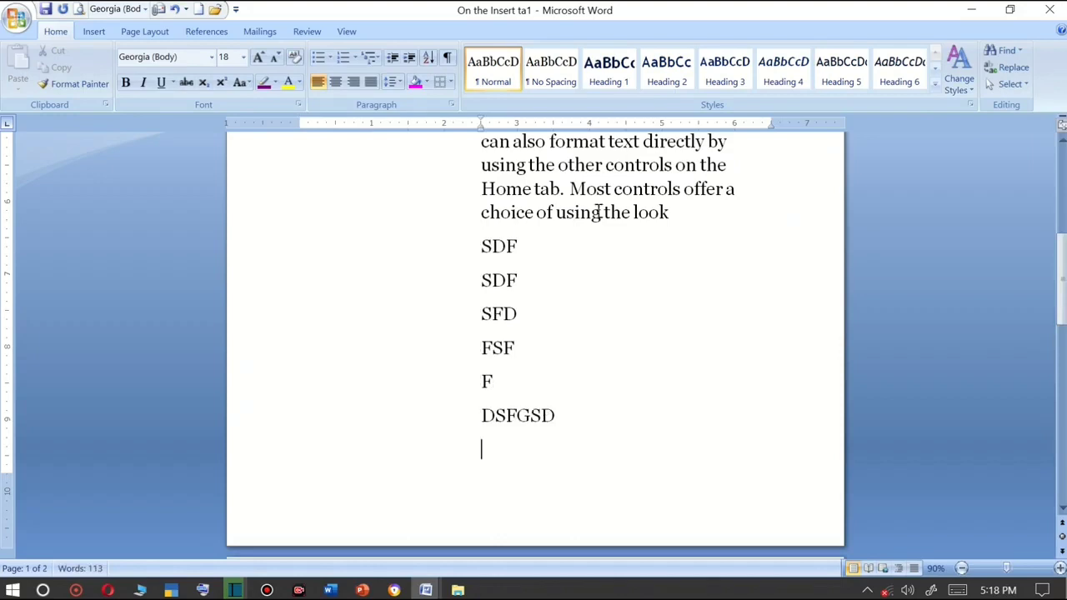
Select the six sample lines and increase their indent twice.
left_click(409, 59)
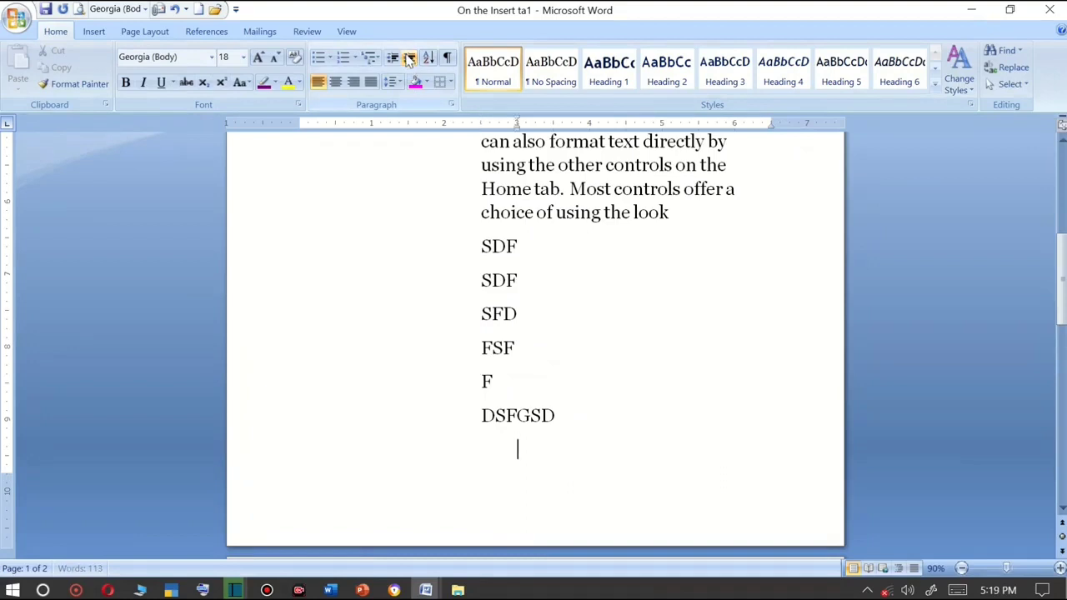
left_click(410, 58)
left_click(409, 59)
left_click_drag(570, 424, 472, 240)
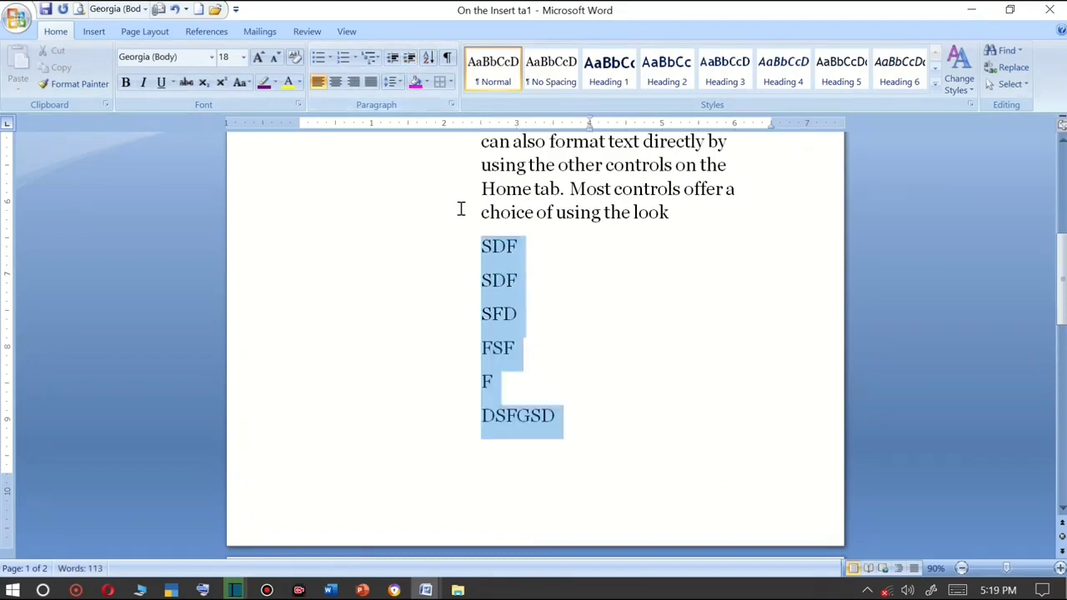
left_click(410, 58)
left_click(410, 58)
left_click(410, 58)
left_click(410, 58)
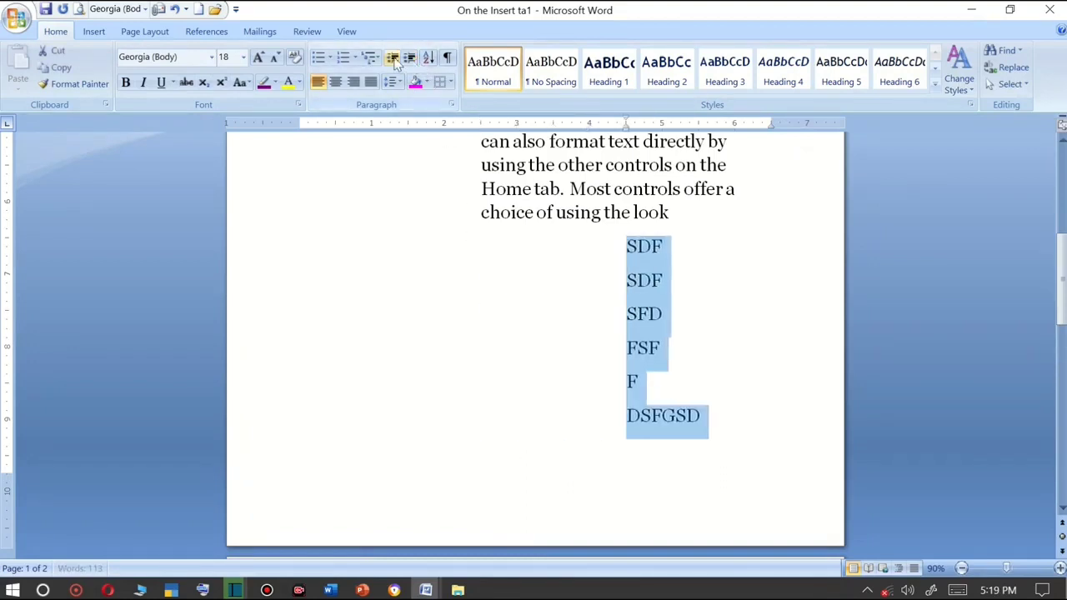
Decrease the sample lines' indent three times.
left_click(392, 58)
left_click(392, 58)
left_click(392, 58)
left_click(392, 58)
left_click(391, 58)
left_click(461, 290)
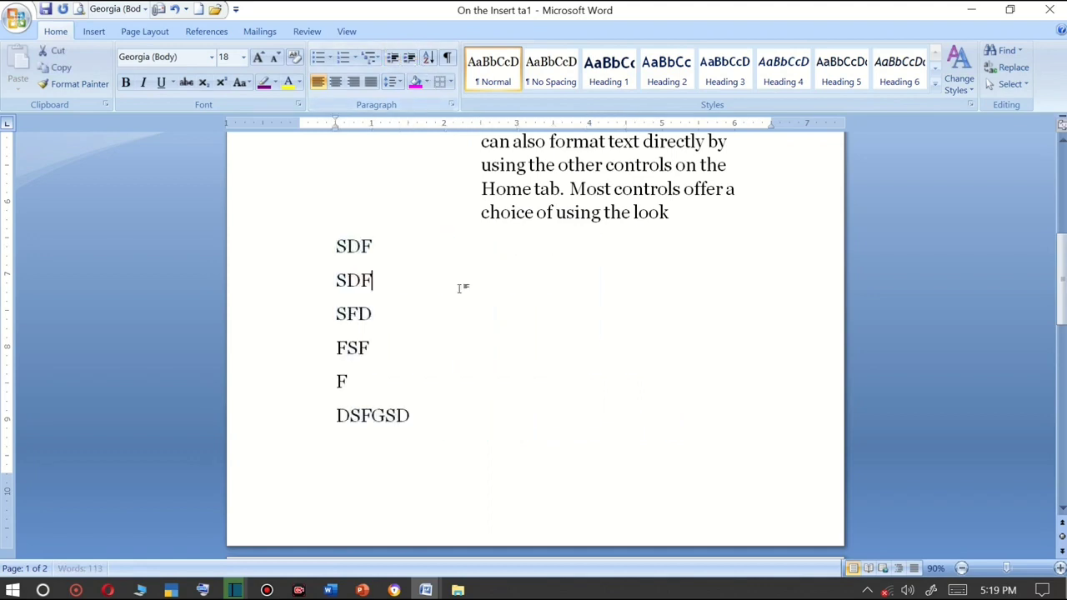
Select the six sample lines and delete them.
left_click_drag(411, 482, 231, 267)
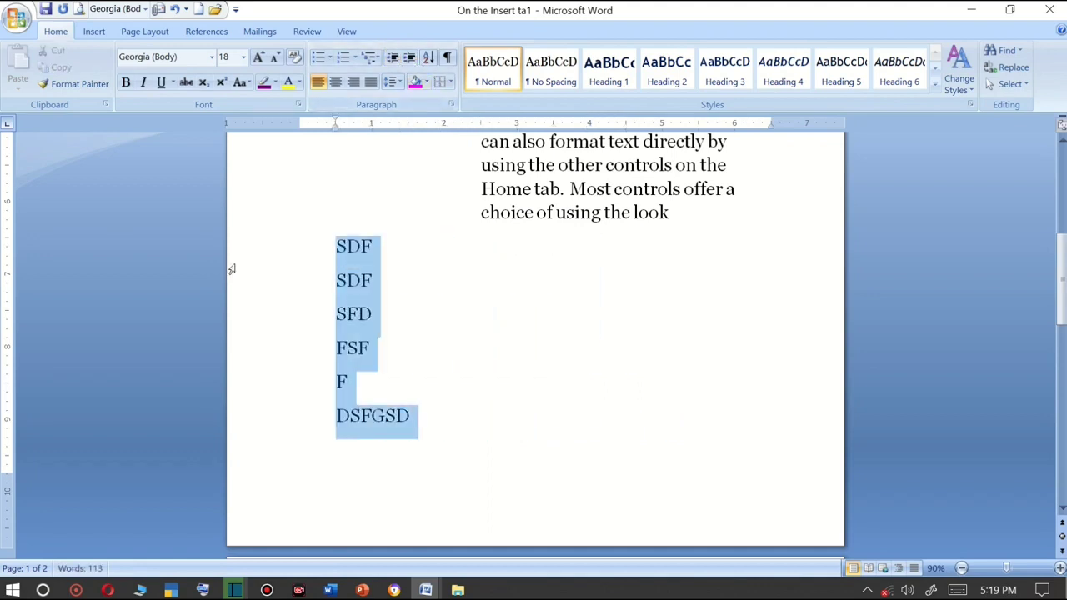
key("Delete")
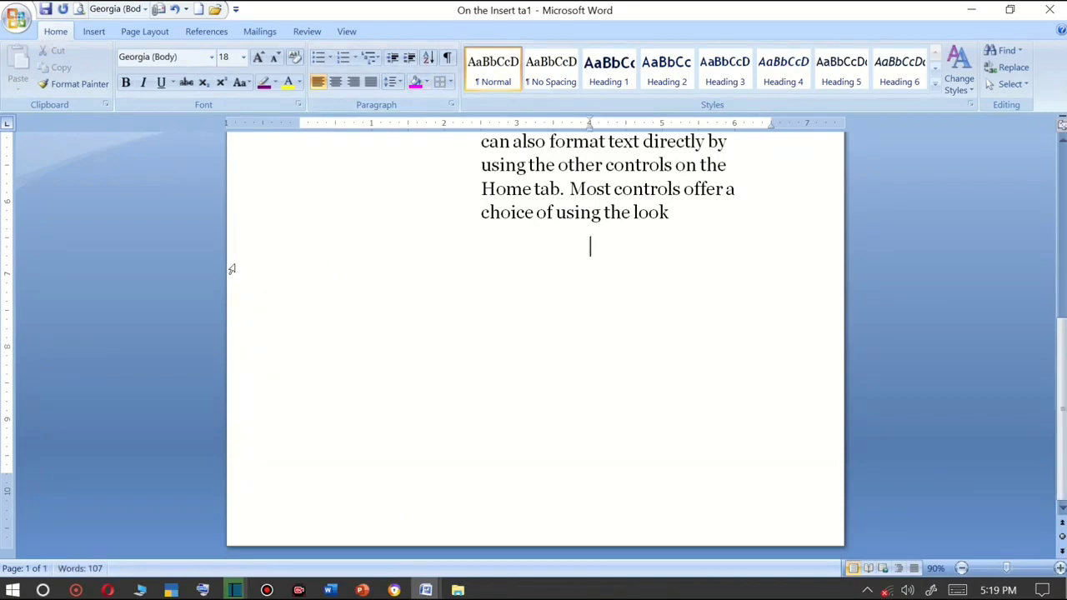
Enter two sample first names on separate lines below the paragraph.
type("RAHUL S")
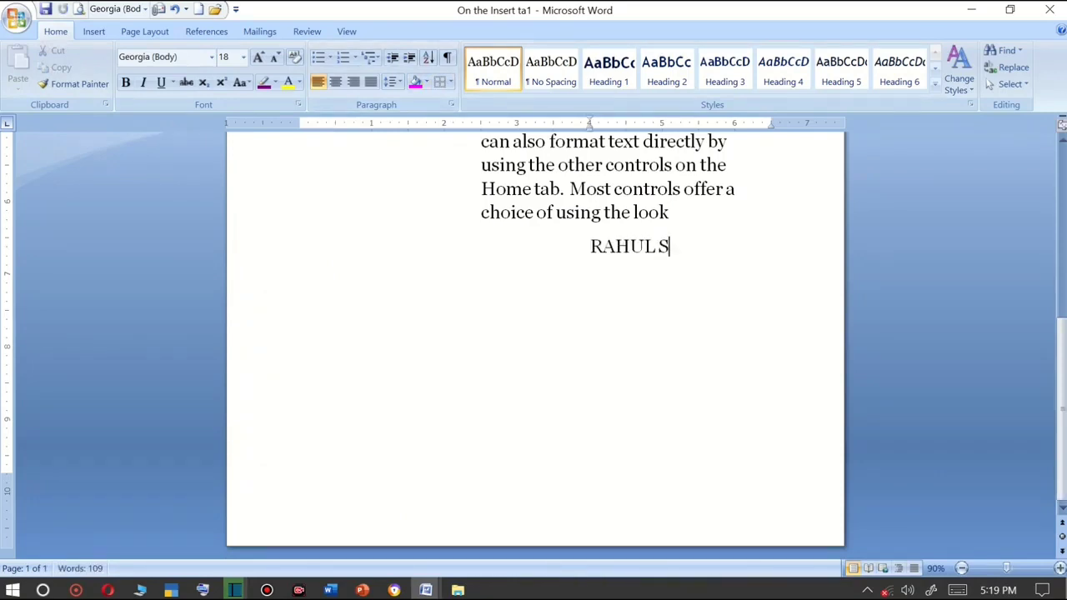
type("OHAN")
key("BackSpace")
key("BackSpace")
key("BackSpace")
key("BackSpace")
key("BackSpace")
key("BackSpace")
key("Return")
type("SOHAN ")
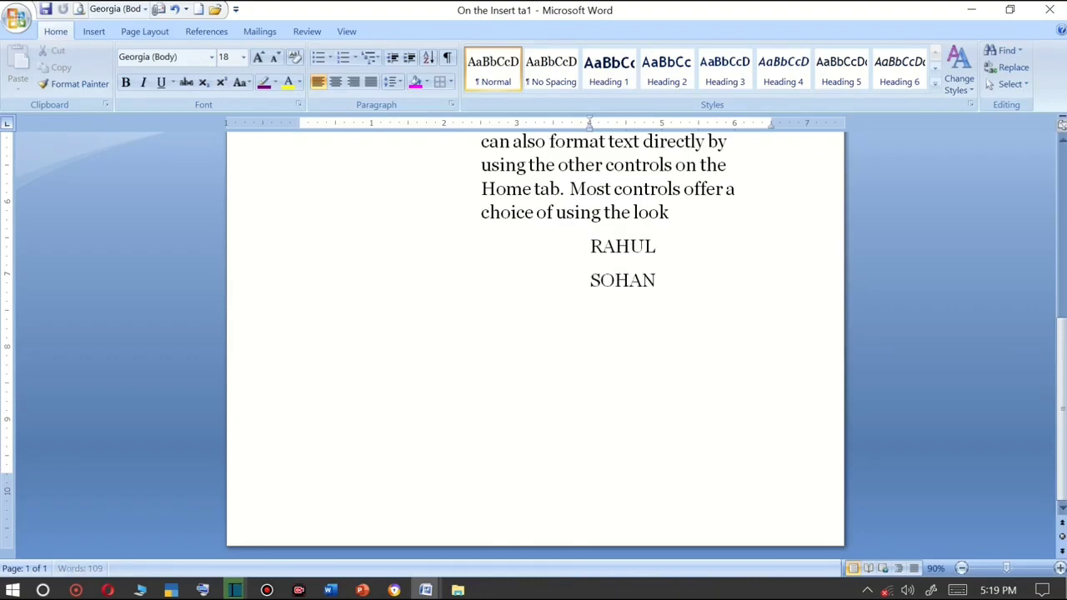
type("MOHAN")
Add the names MOHAN, ROAHAN, AKHILESH and ABHAY on separate lines below the existing names.
key("Return")
type("R")
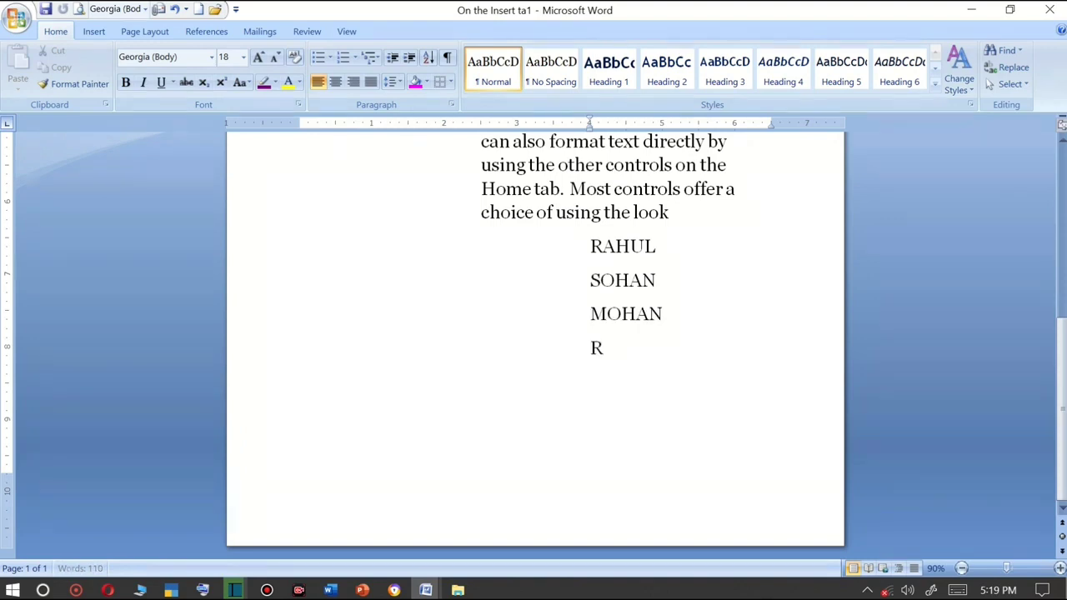
type("OAHAN")
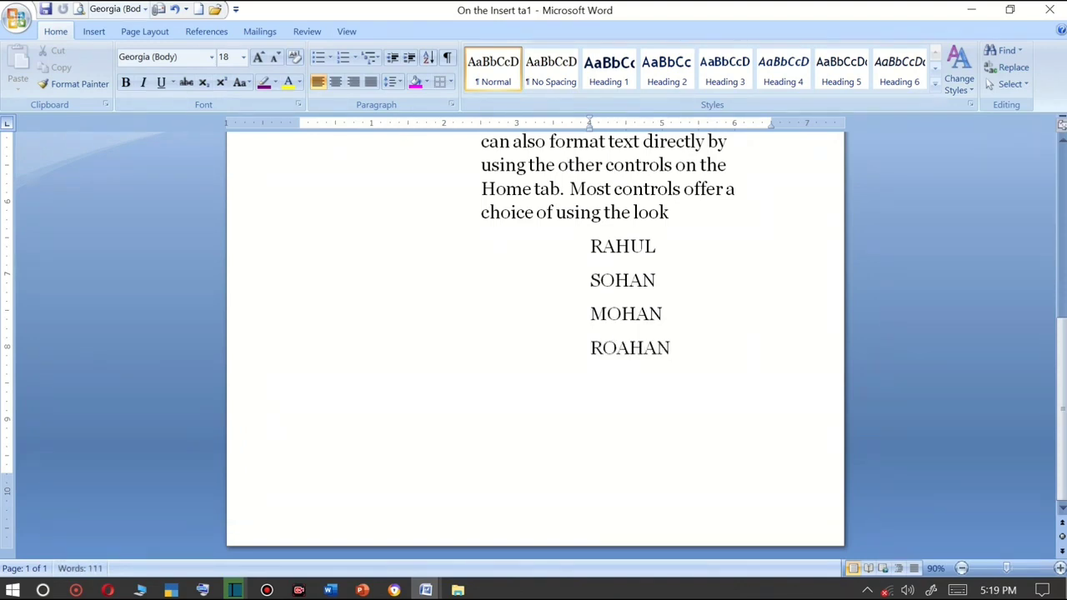
key("Return")
type("AKHILES")
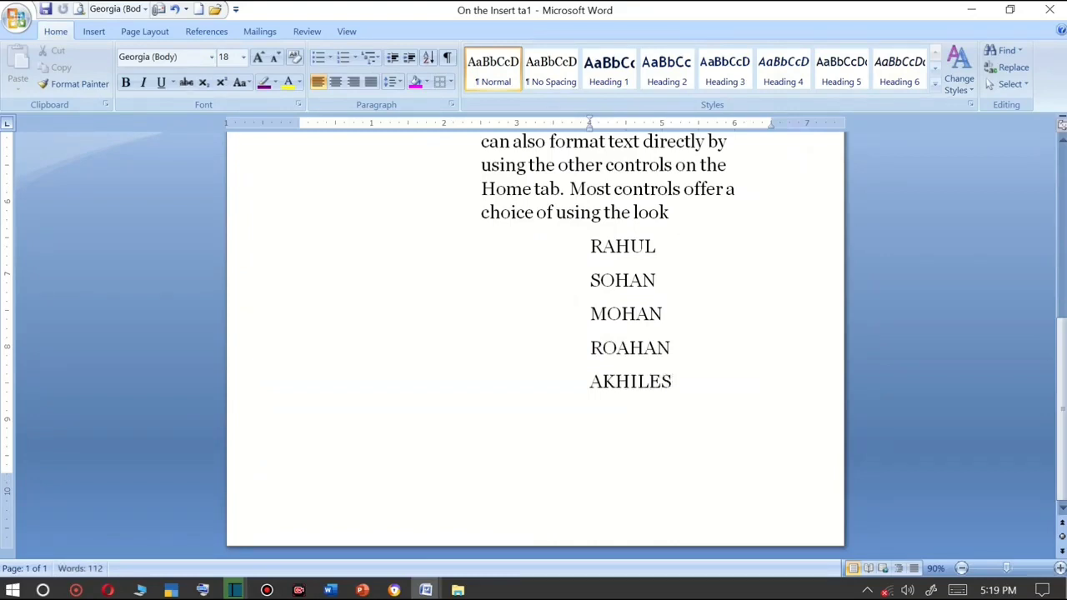
type("H")
key("Return")
type("AN")
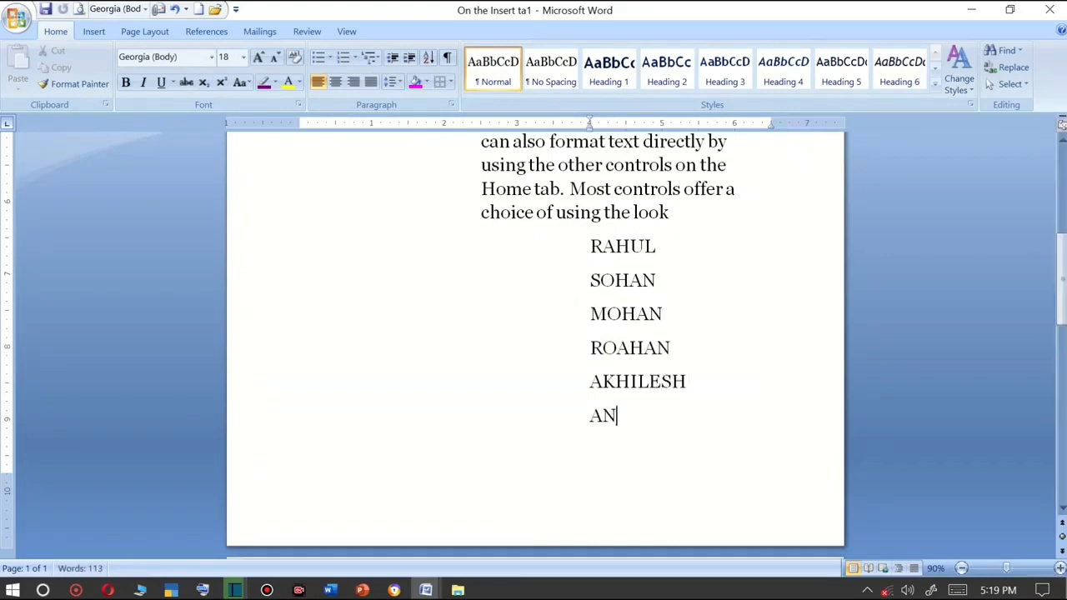
key("BackSpace")
type("BHAY")
Add BABY on a new line at the end of the name list.
left_click_drag(662, 428, 615, 253)
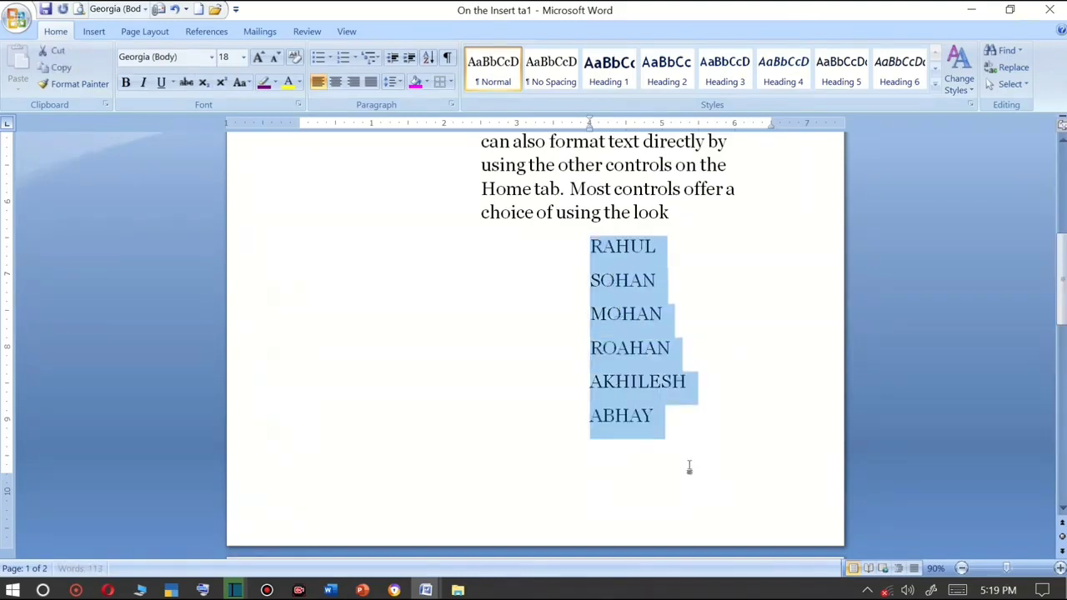
left_click_drag(680, 442, 592, 247)
left_click(651, 448)
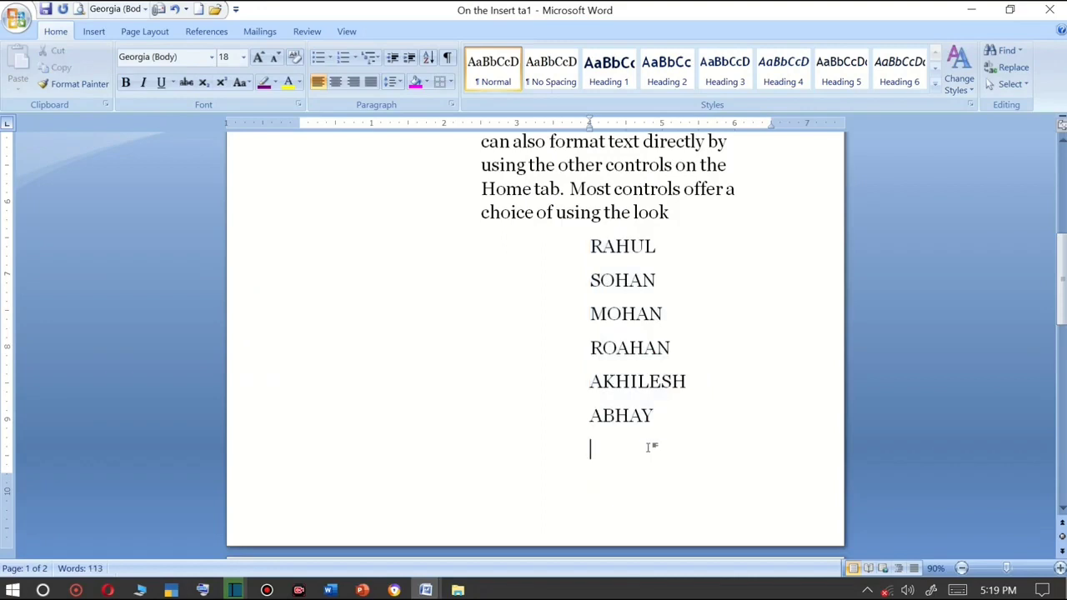
type("BABY")
Sort the seven name lines alphabetically as text paragraphs in ascending order.
left_click_drag(674, 451, 567, 257)
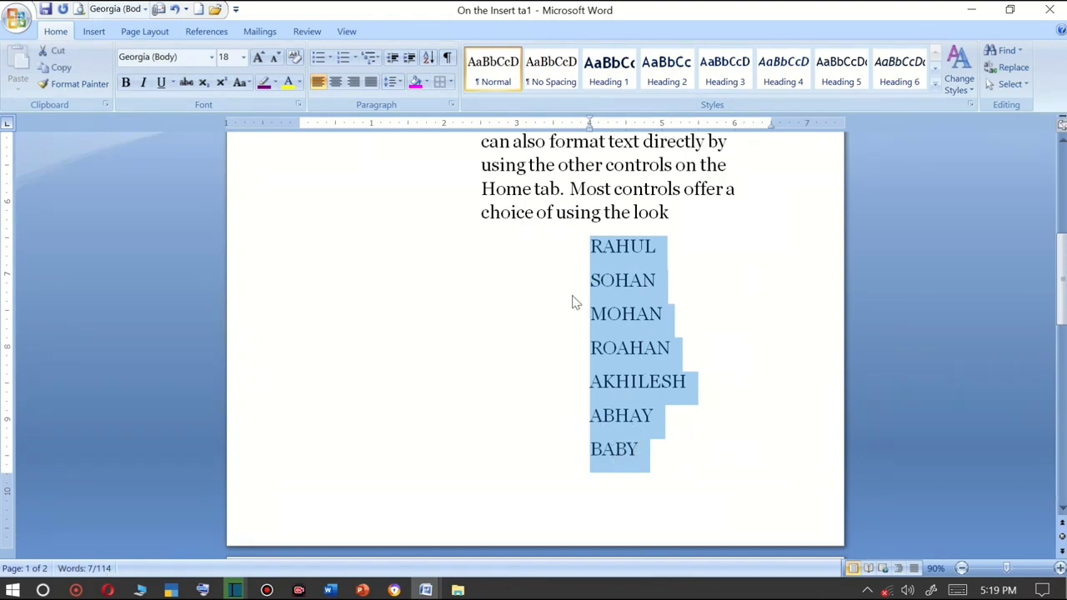
left_click(602, 381)
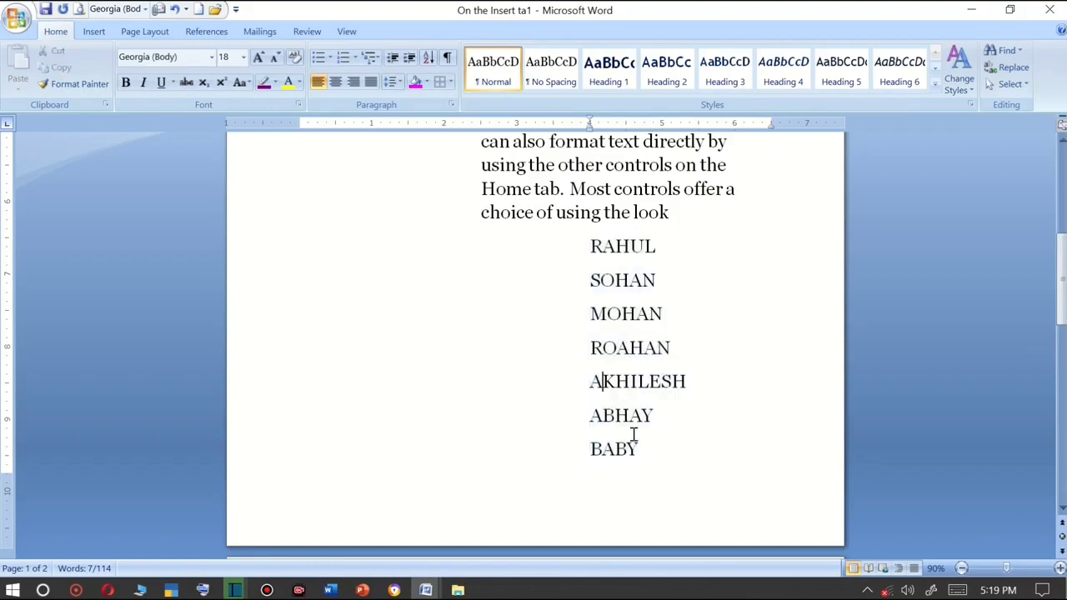
left_click_drag(644, 448, 576, 268)
left_click(578, 270)
left_click_drag(651, 448, 612, 259)
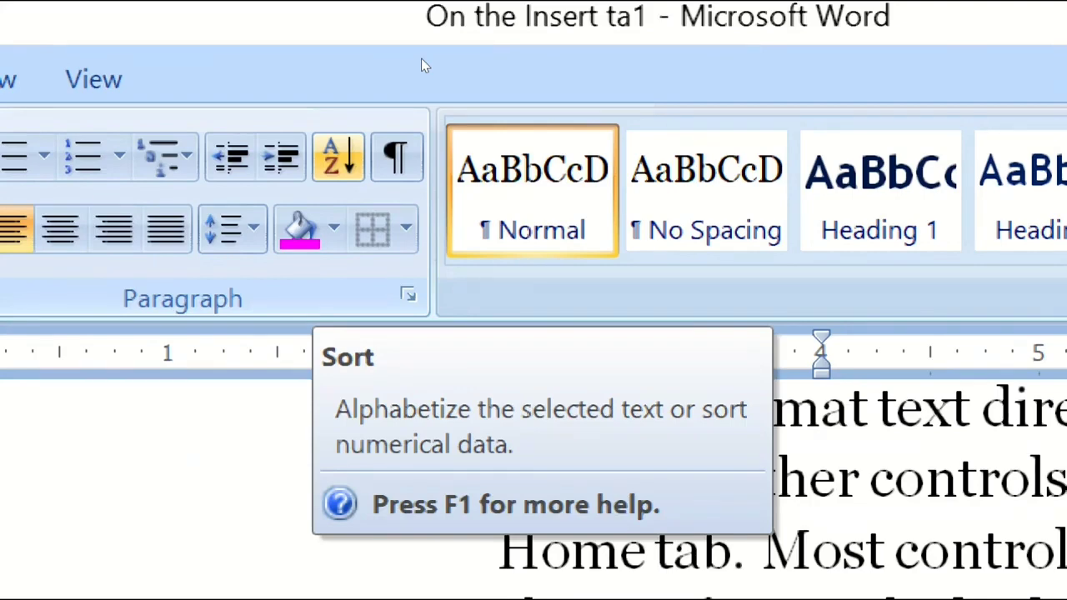
left_click(337, 157)
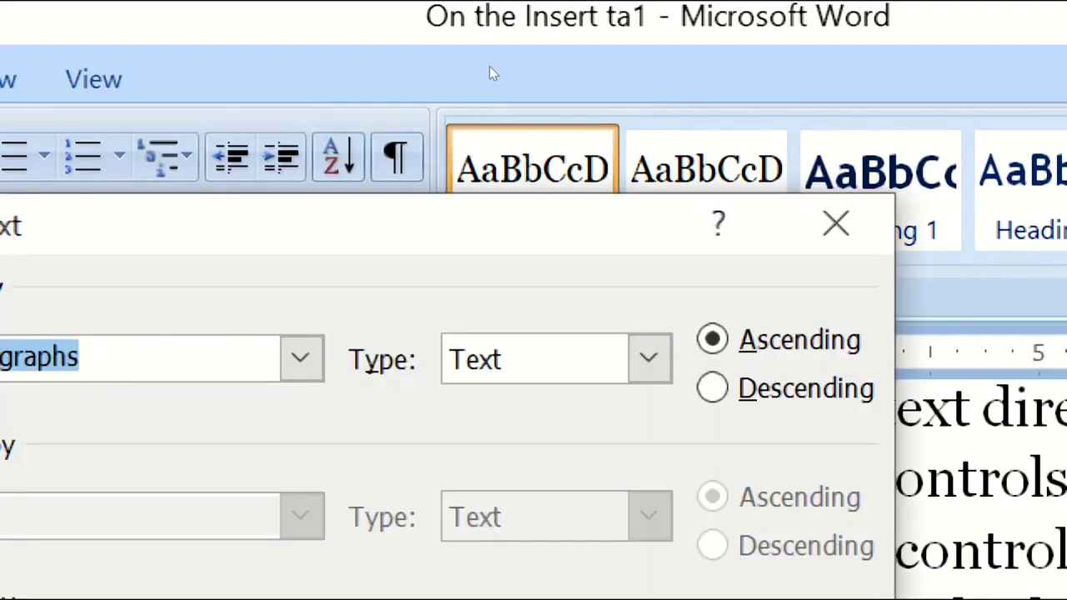
left_click_drag(505, 76, 575, 17)
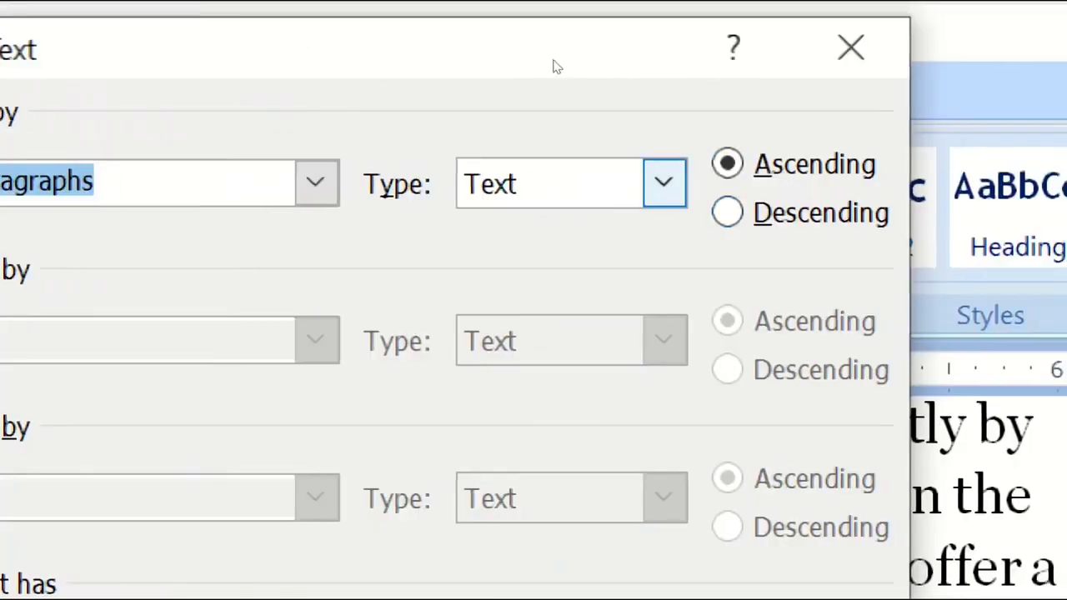
left_click(665, 183)
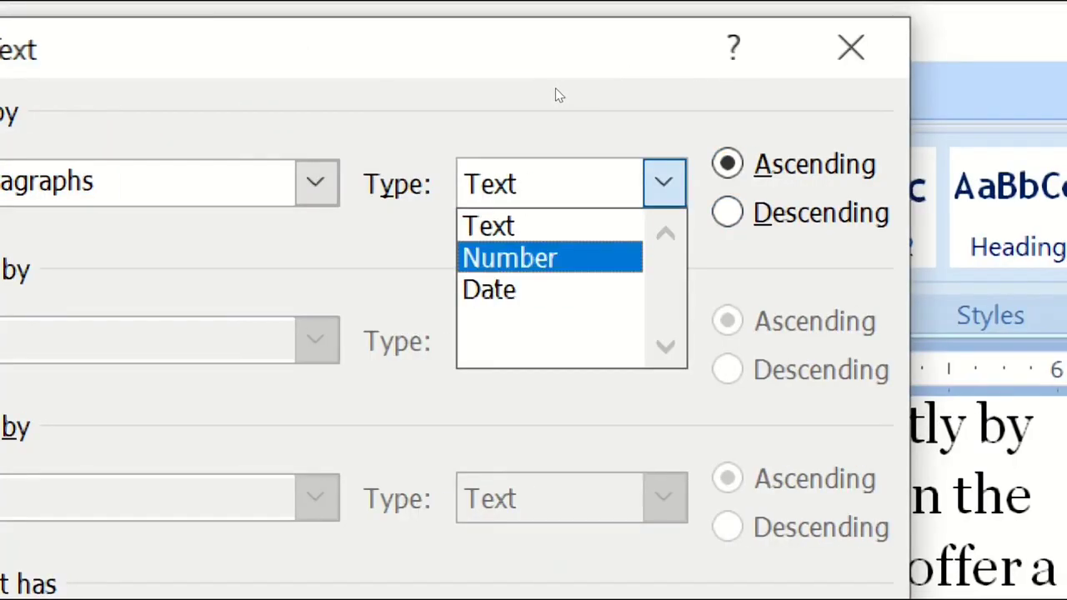
key("Down")
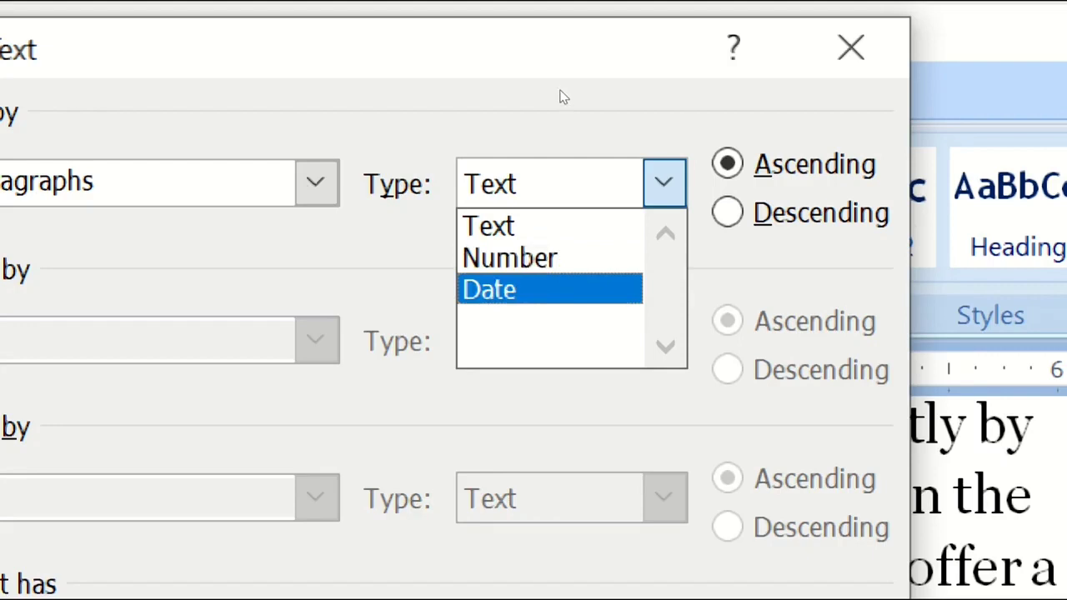
key("Up")
key("Up")
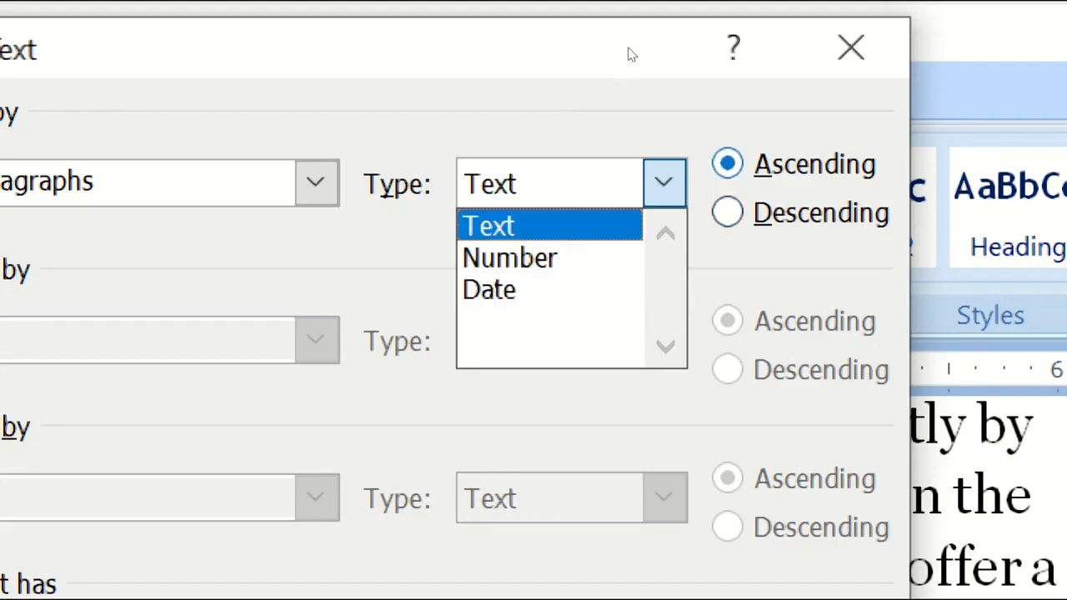
key("Return")
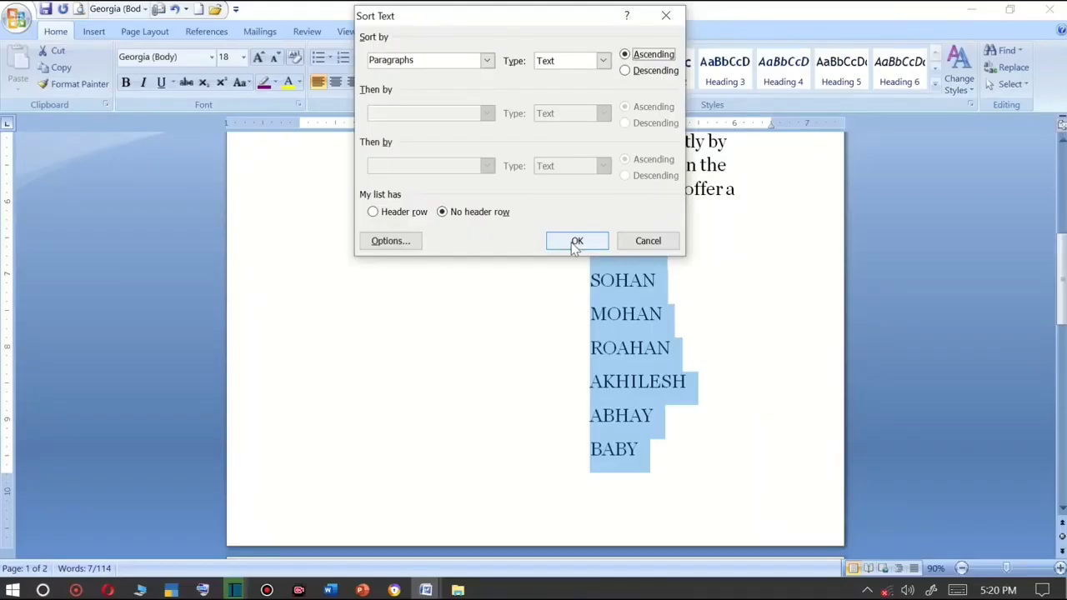
left_click(575, 242)
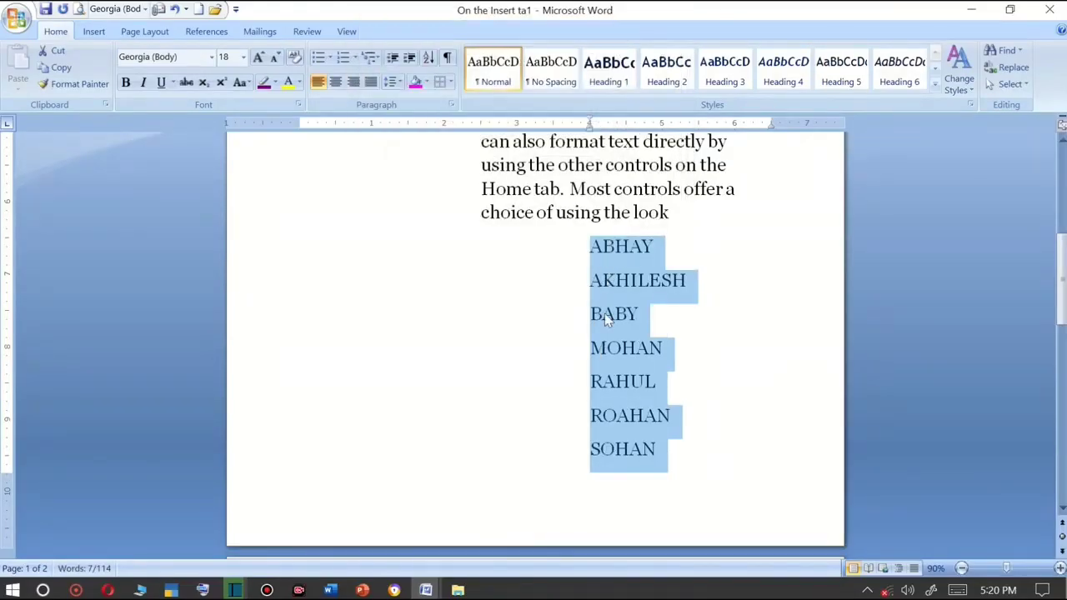
Delete all the sorted name lines.
scroll(606, 321, "up", 2)
scroll(605, 309, "up", 4)
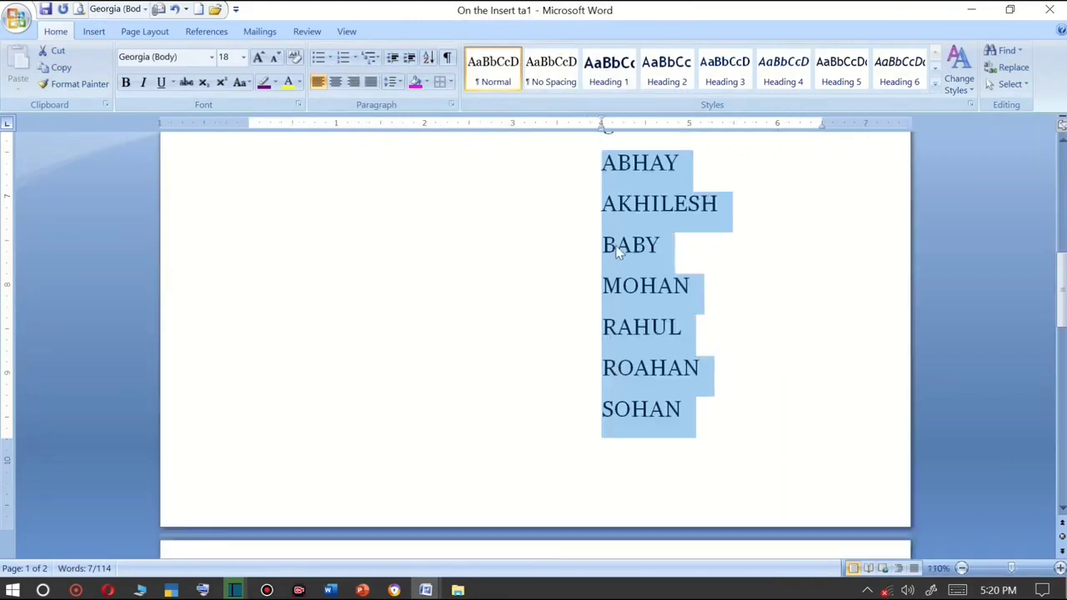
left_click(388, 262)
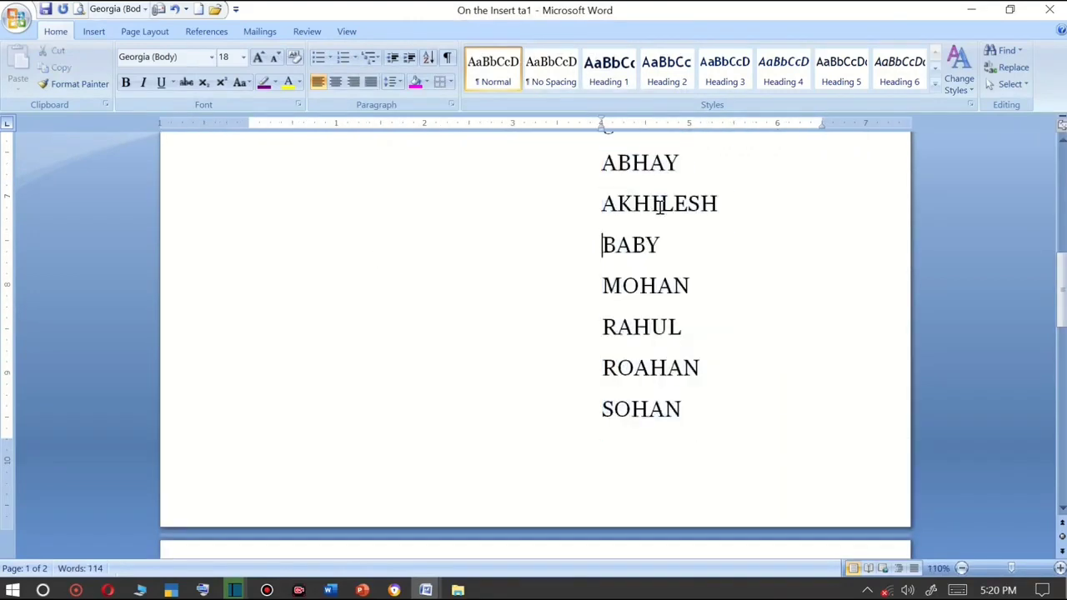
left_click_drag(684, 383, 593, 189)
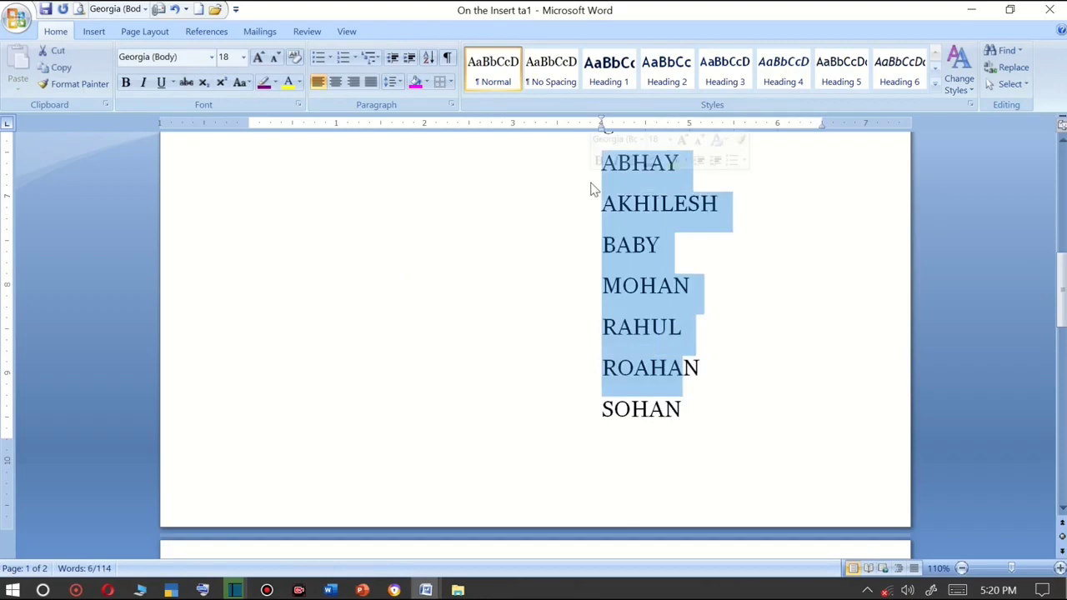
key("Delete")
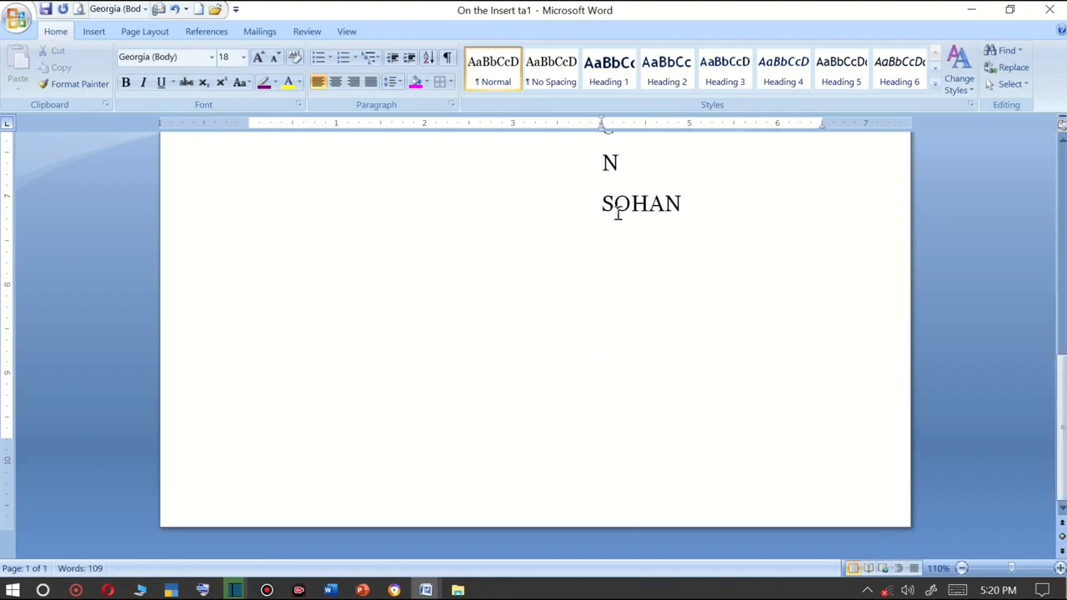
left_click_drag(677, 210, 601, 175)
key("Delete")
Enter the numbers 12, 5, 8, 96, 30 and 20 on separate lines.
type("12")
key("Return")
type("5")
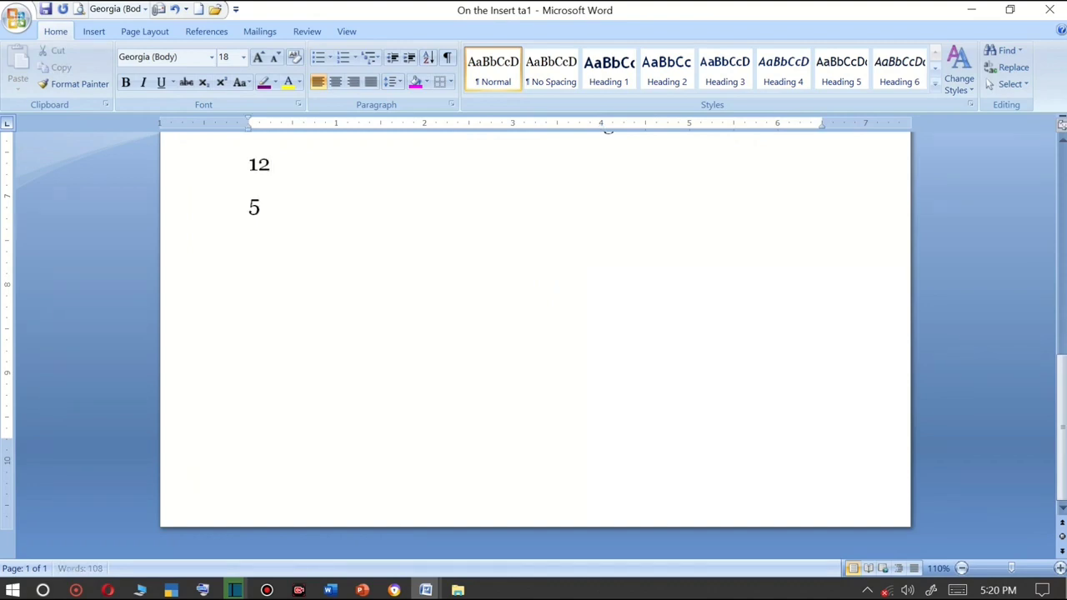
key("Return")
type("8")
key("Return")
key("Return")
type("3")
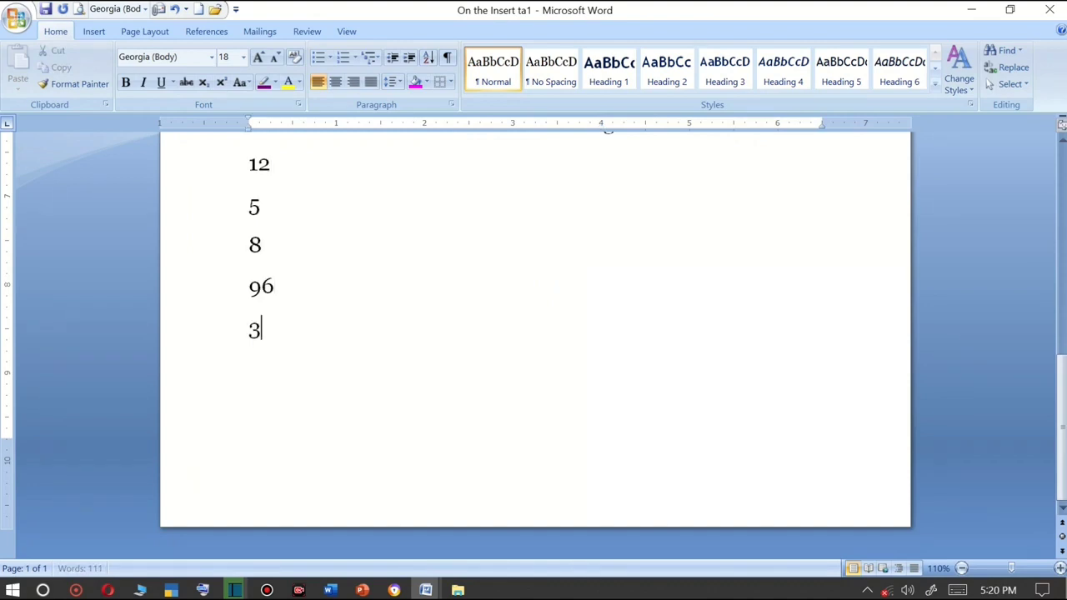
type("0")
key("Return")
type("20")
Sort the six number lines in ascending numerical order.
scroll(347, 398, "up", 1)
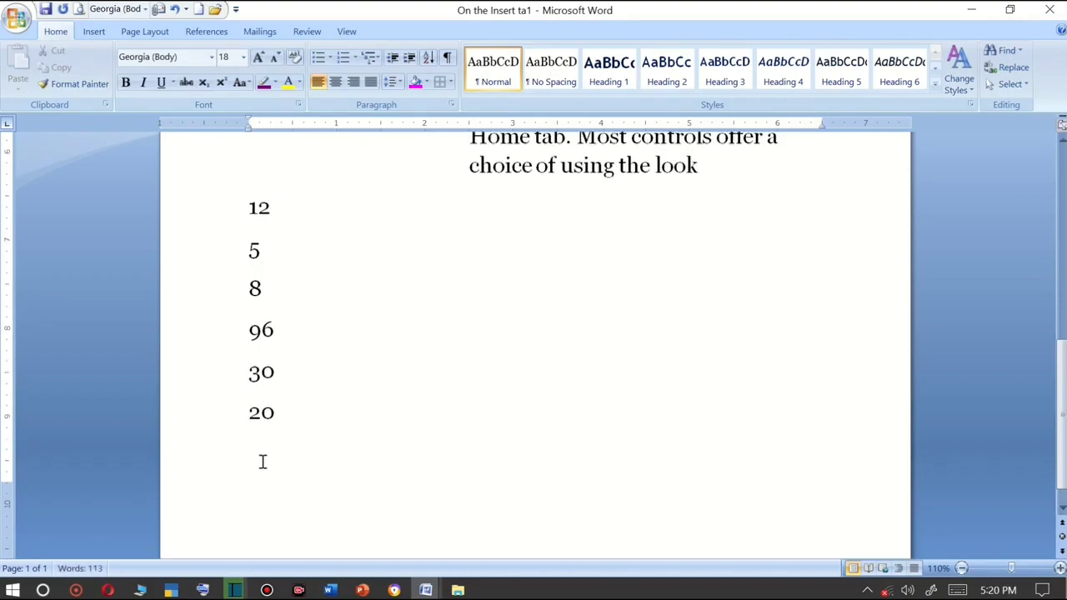
left_click_drag(285, 424, 216, 235)
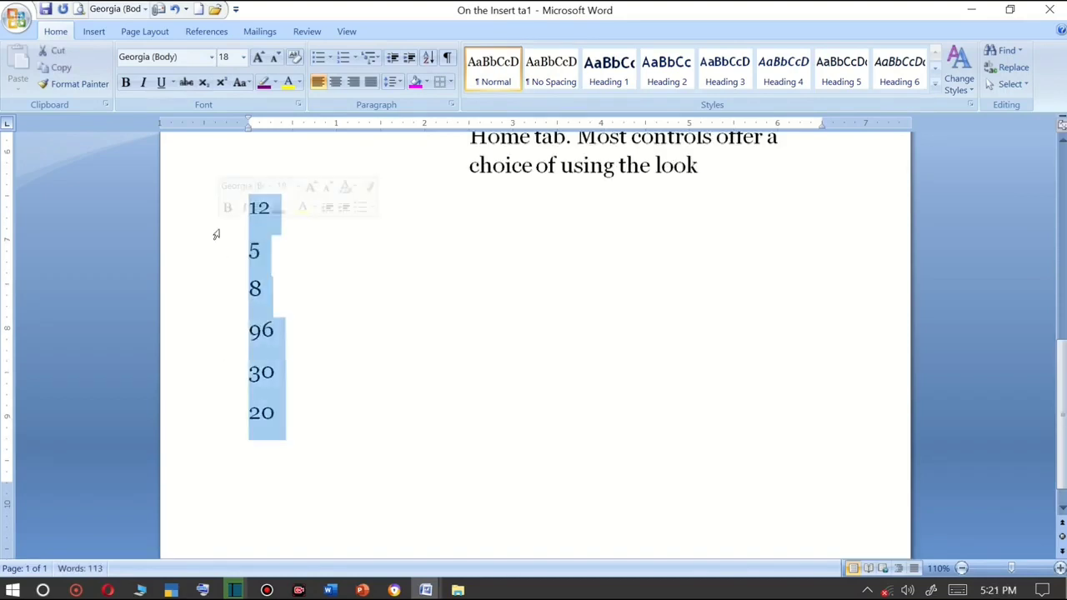
left_click(429, 58)
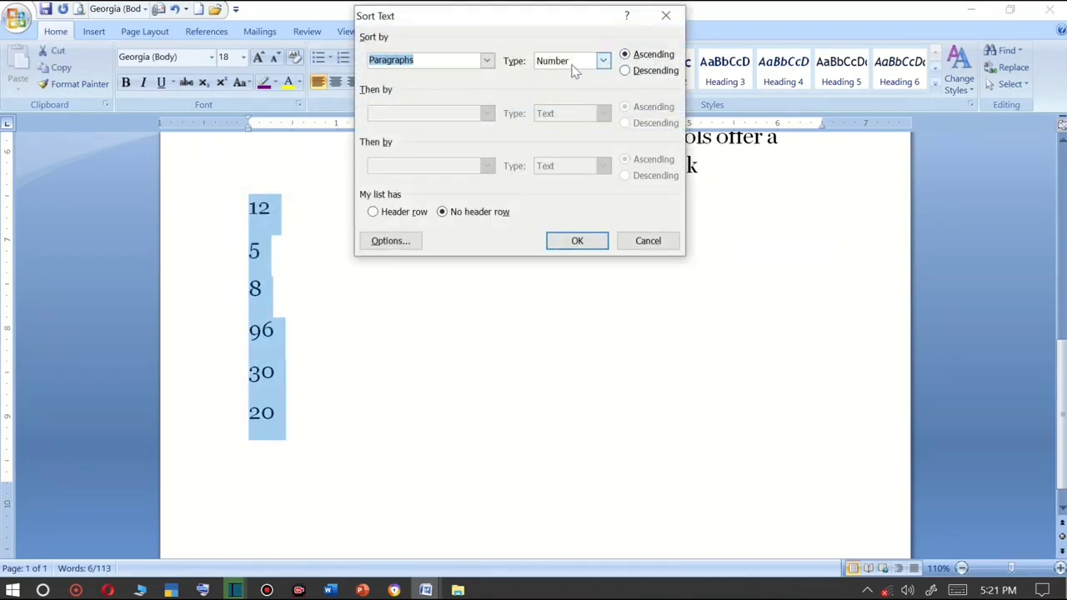
left_click(577, 241)
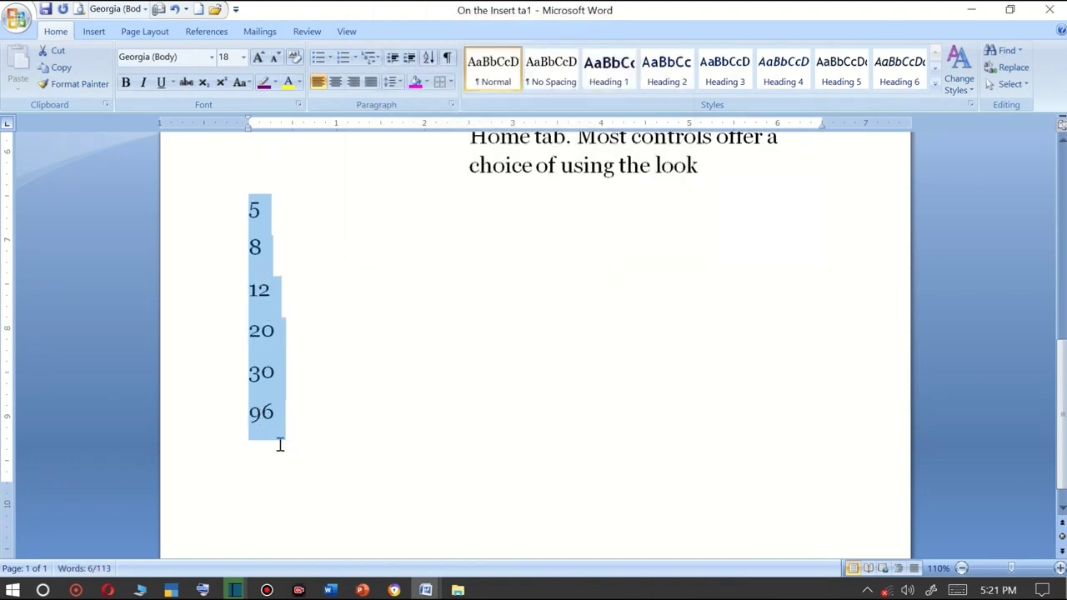
Select the body paragraphs down to the number 12 and decrease their indent.
scroll(722, 351, "up", 4)
scroll(722, 351, "up", 1)
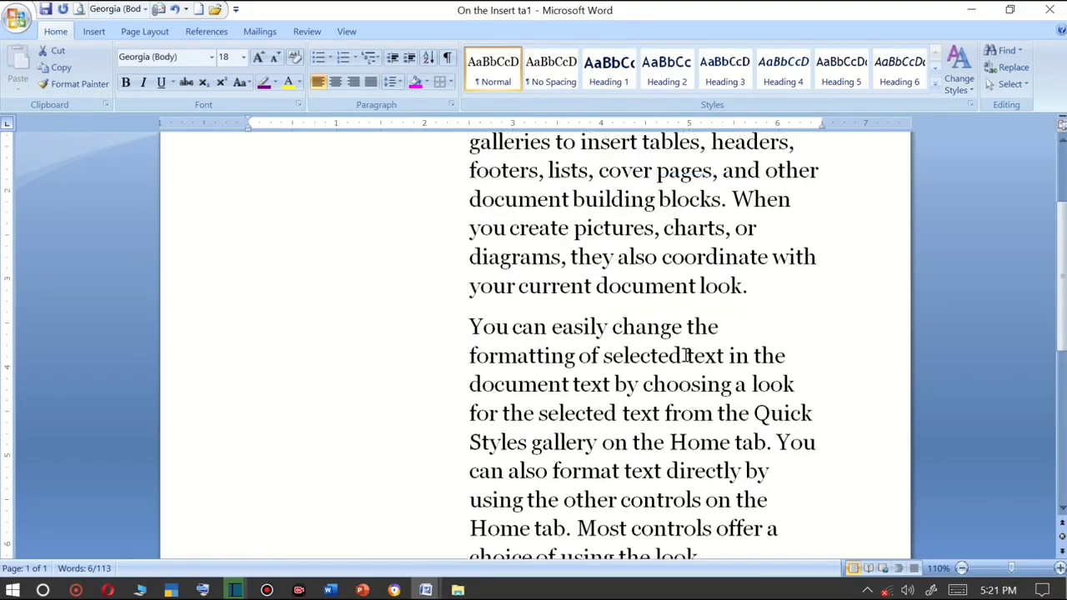
scroll(685, 356, "down", 2, "ctrl")
scroll(685, 358, "up", 6)
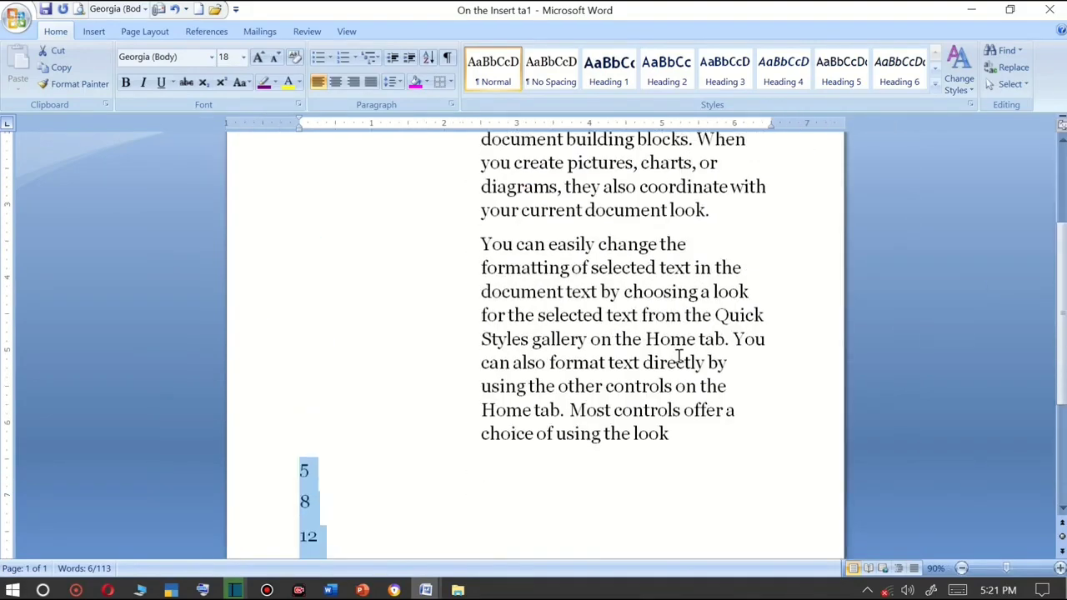
left_click_drag(481, 175, 652, 310)
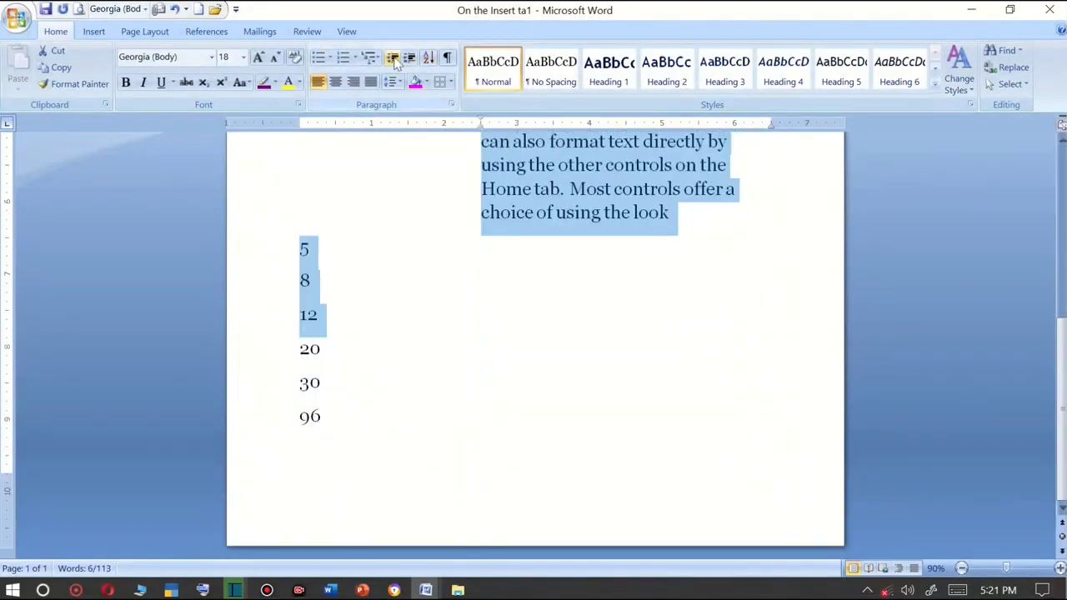
left_click(392, 56)
Insert tabs after 'On the Insert tab,' and before 'coordinate' in the first paragraph.
scroll(398, 278, "up", 6)
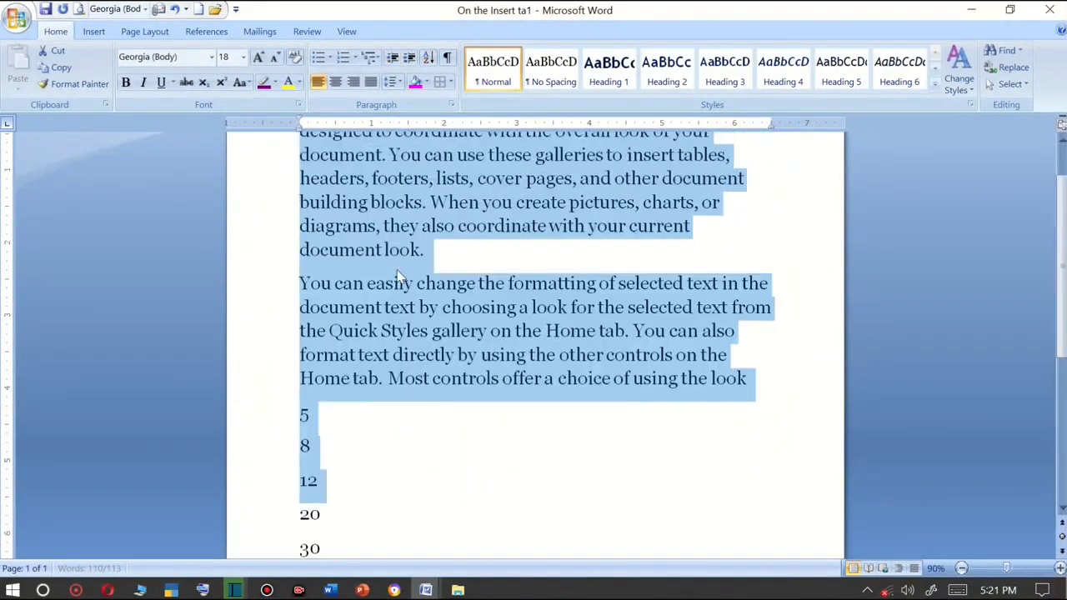
scroll(545, 327, "up", 2, "ctrl")
scroll(545, 326, "up", 7)
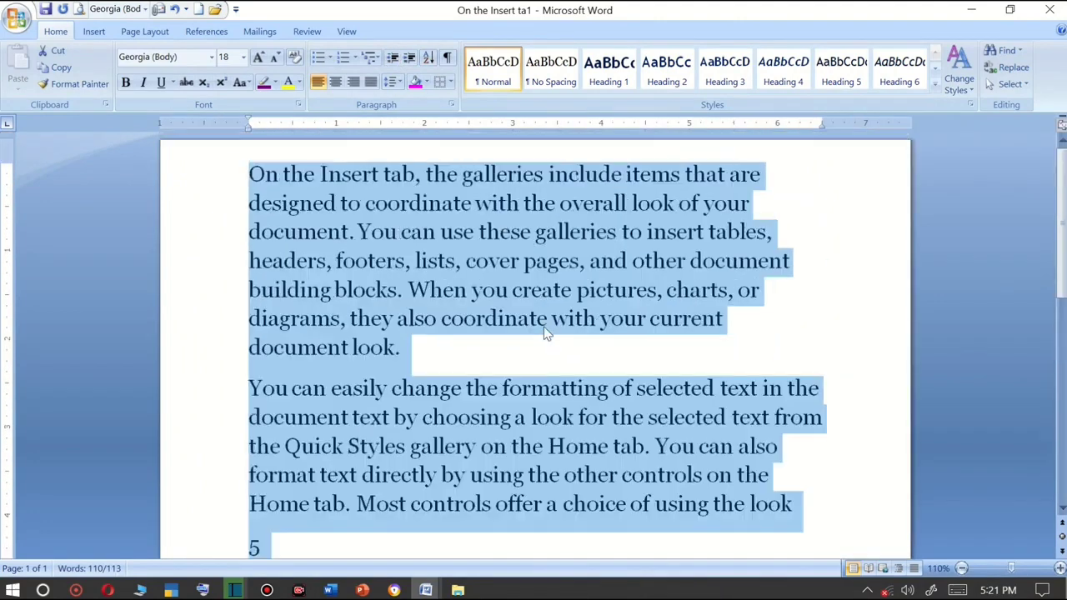
left_click(430, 212)
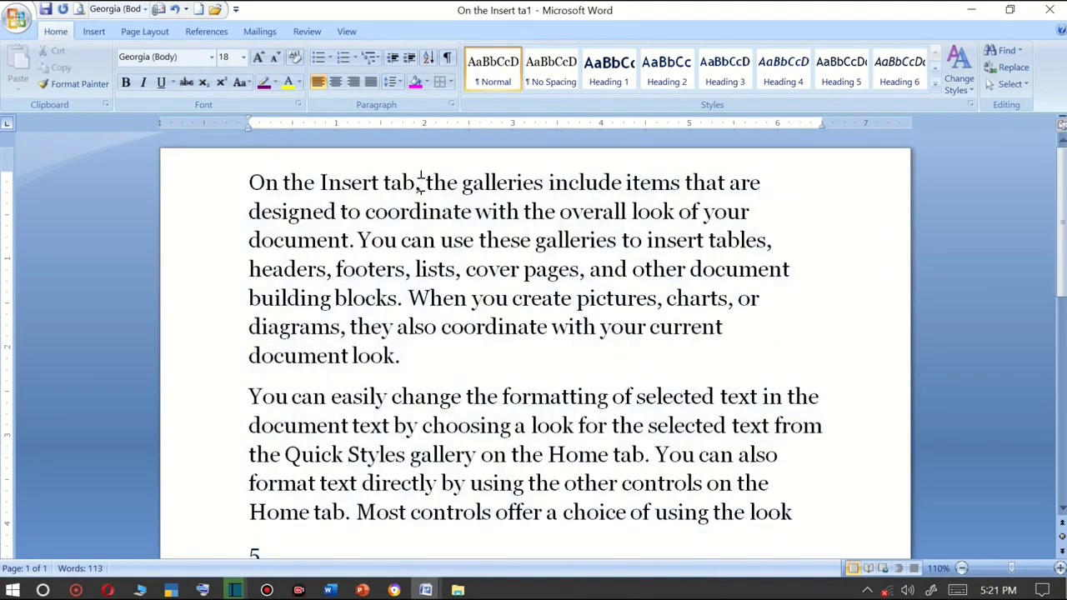
left_click(421, 182)
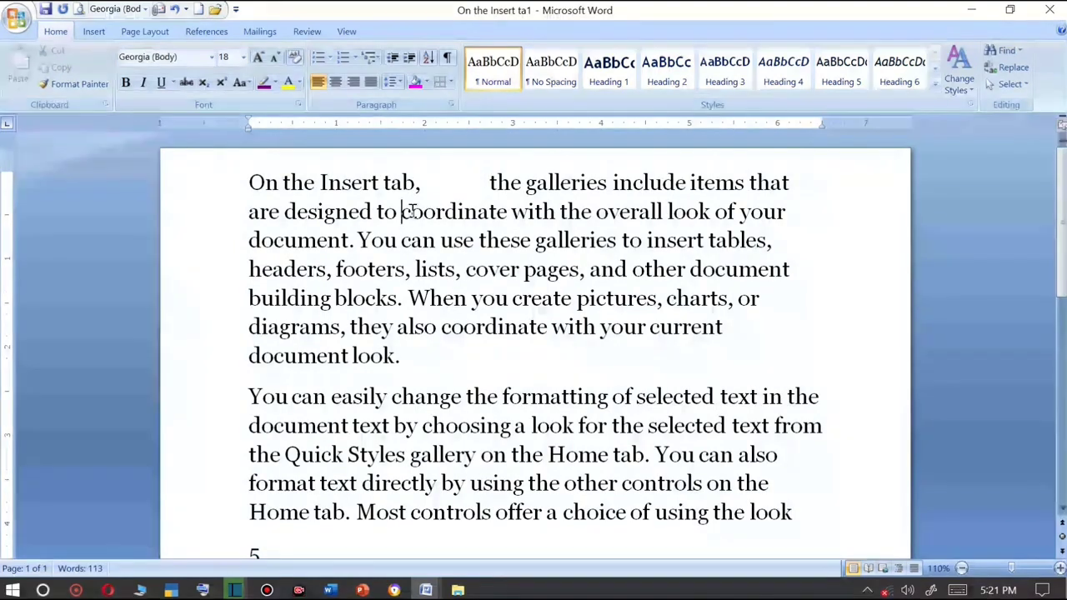
left_click(403, 211)
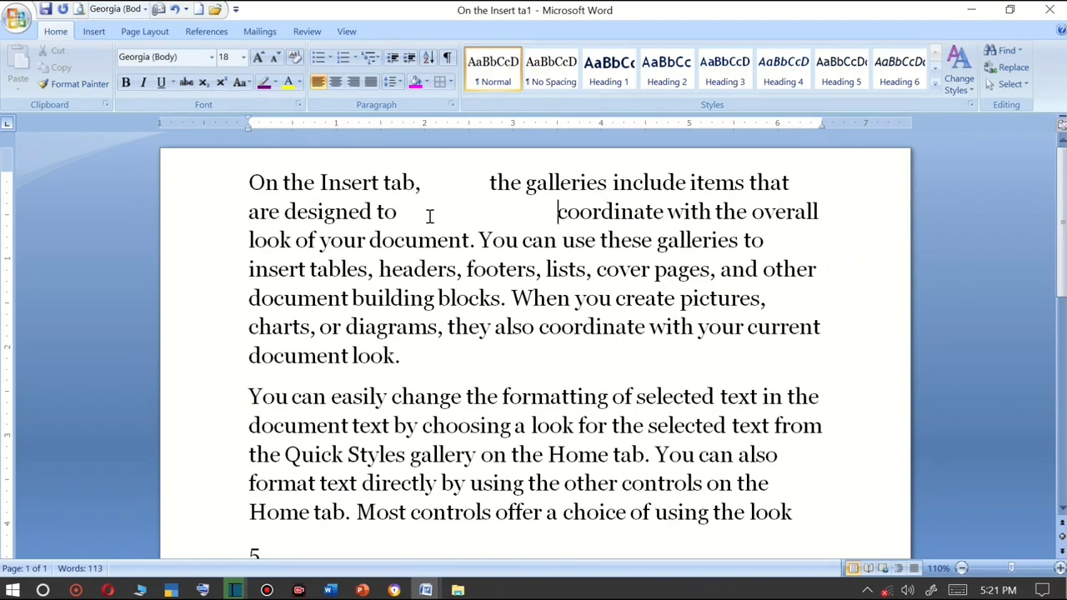
Break the first paragraph into a new paragraph after 'galleries to'.
left_click(775, 242)
key("Return")
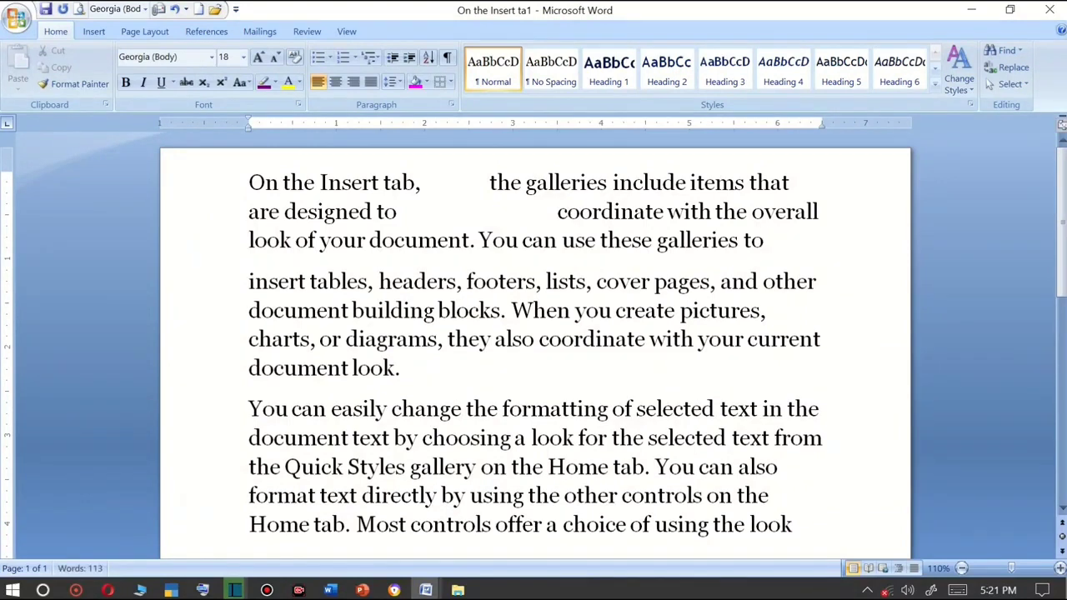
Split the paragraph after 'pictures,' and add an empty paragraph after 'document look.'.
left_click(791, 309)
key("Return")
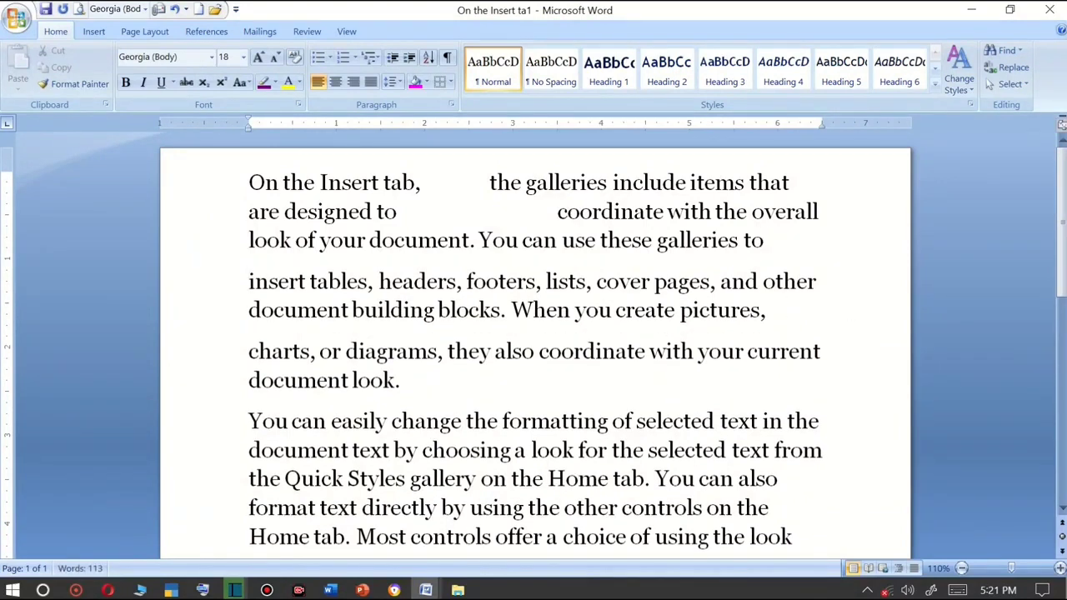
left_click(433, 371)
key("Return")
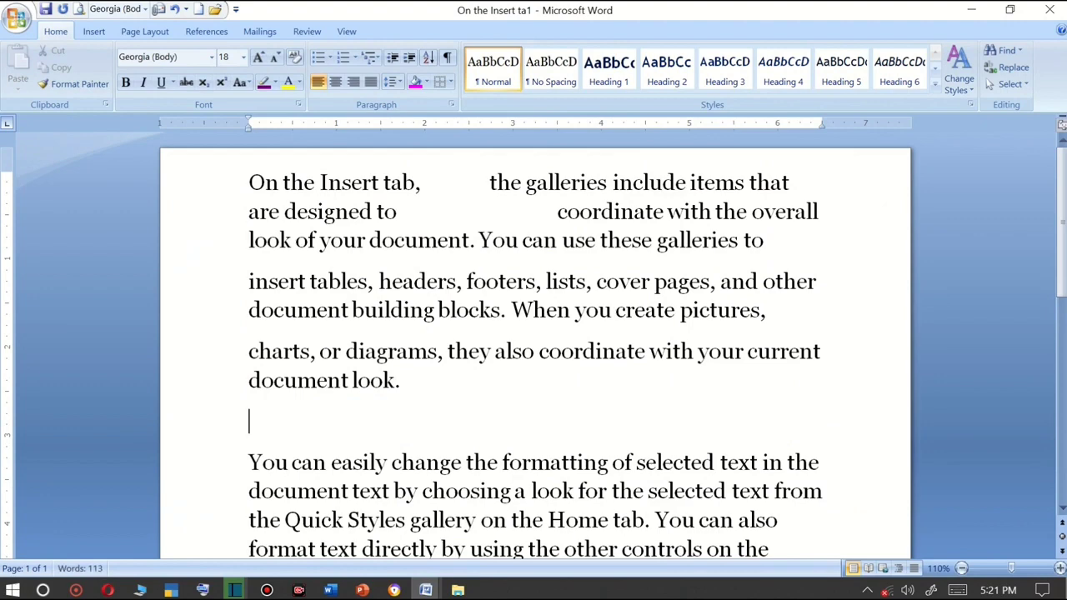
Display the formatting marks to examine tabs and paragraph marks in the text.
left_click_drag(257, 181, 676, 355)
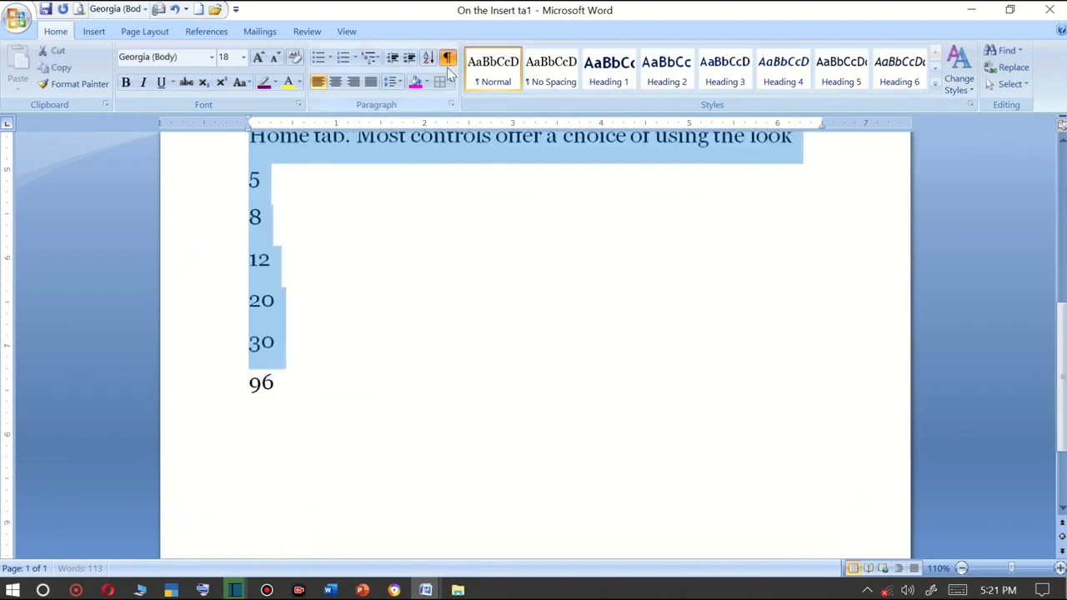
left_click(446, 56)
scroll(469, 309, "up", 5)
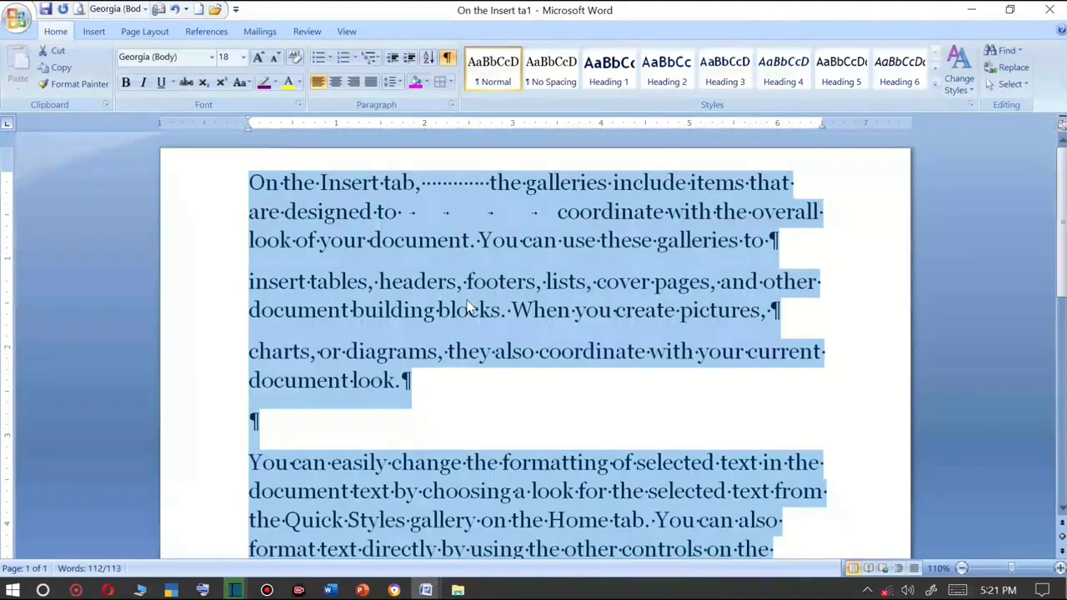
left_click(507, 243)
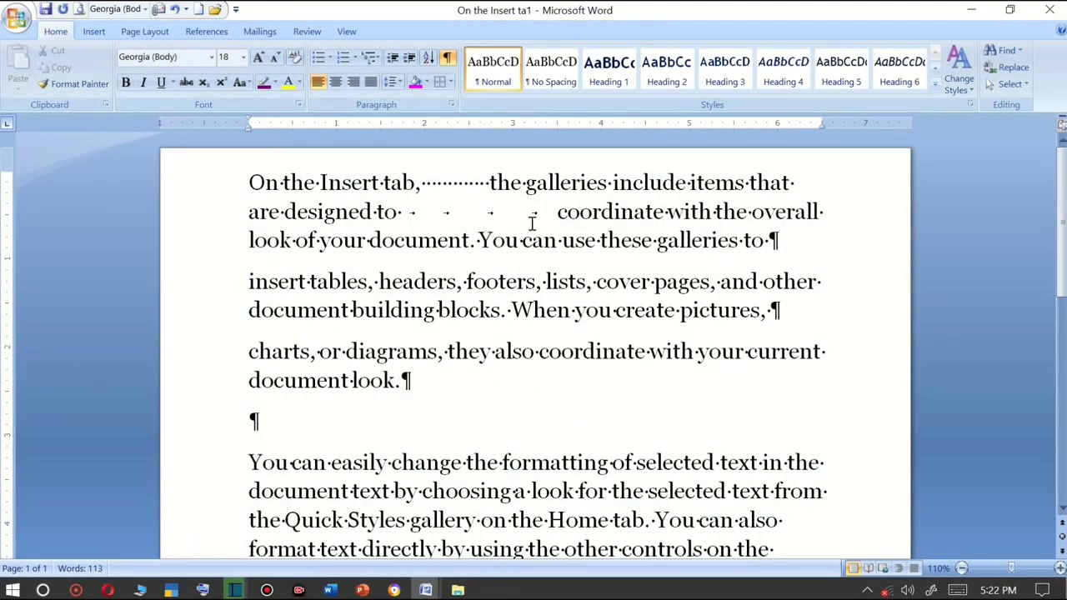
scroll(534, 219, "up", 1, "ctrl")
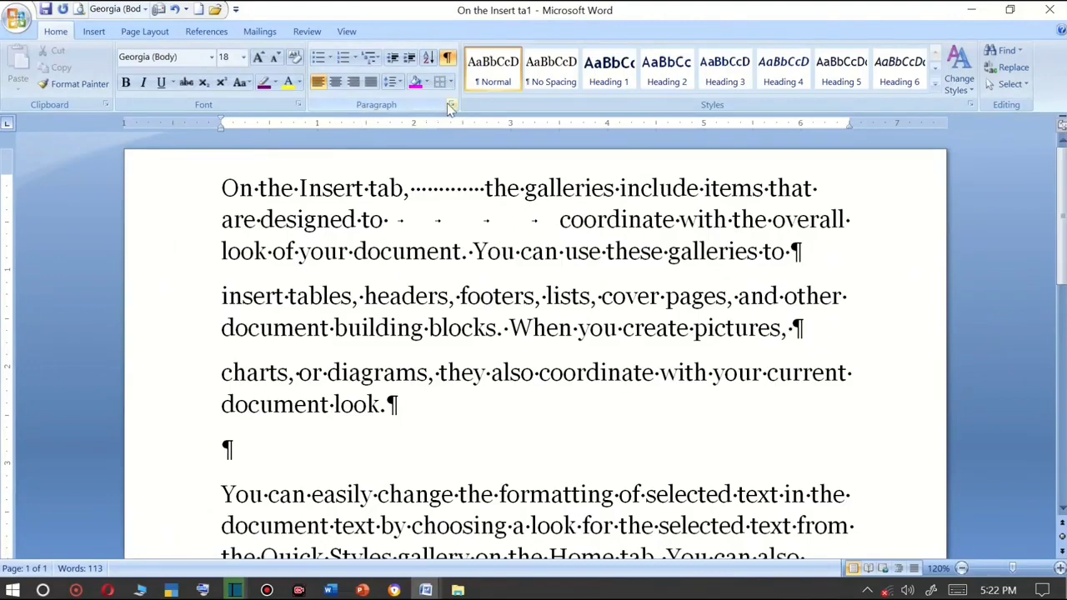
left_click(453, 107)
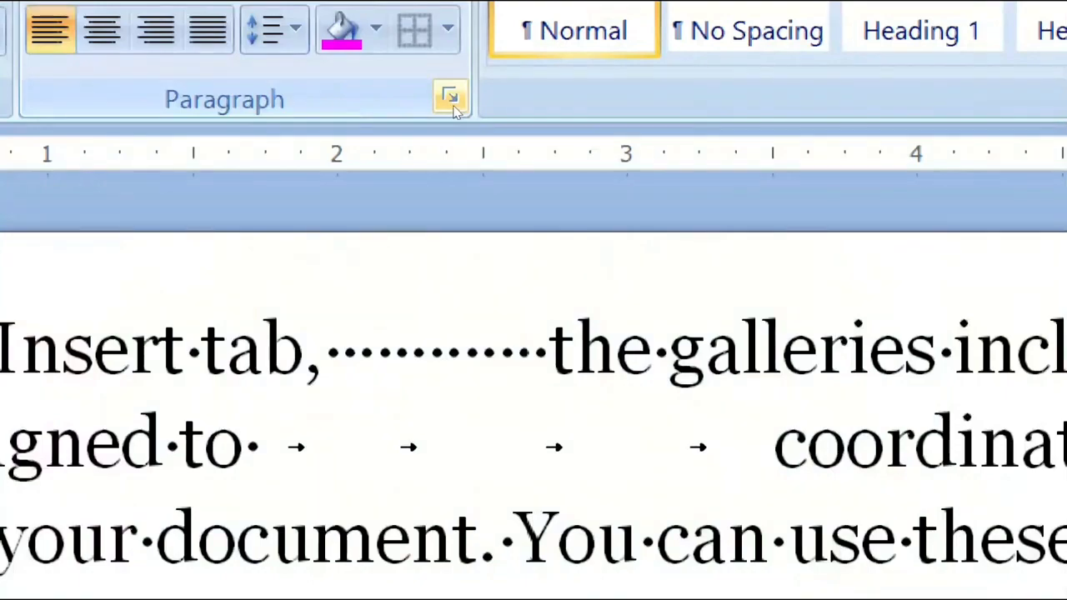
left_click(454, 107)
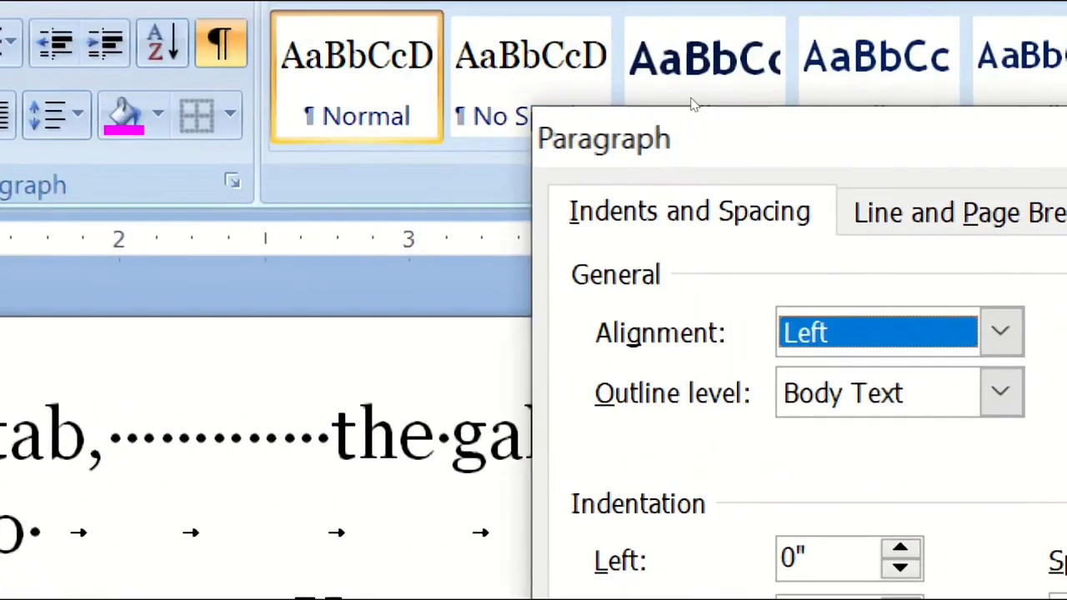
left_click_drag(692, 99, 563, 51)
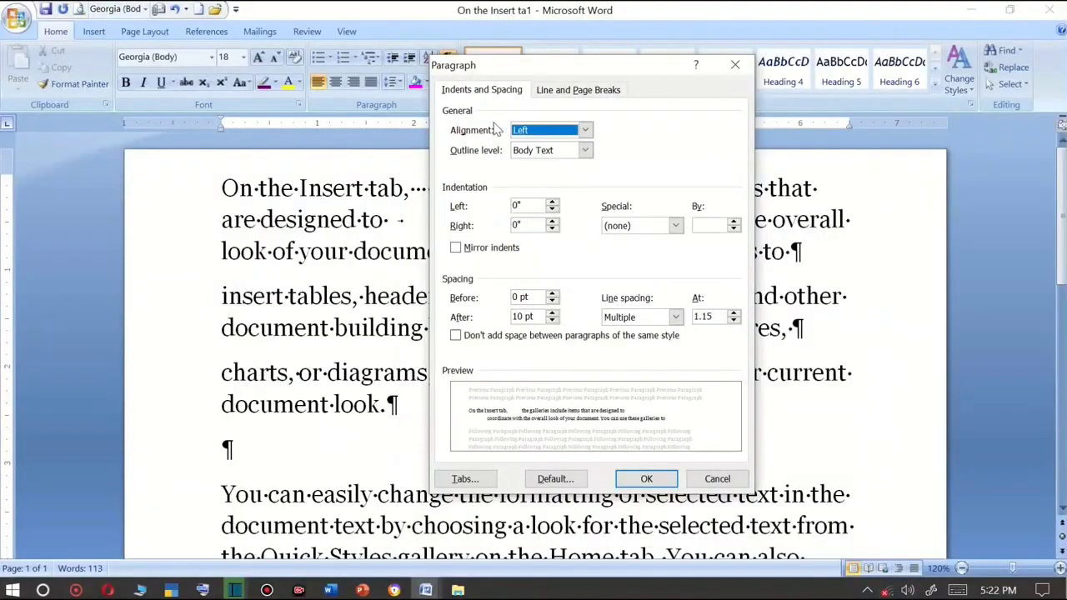
left_click(543, 286)
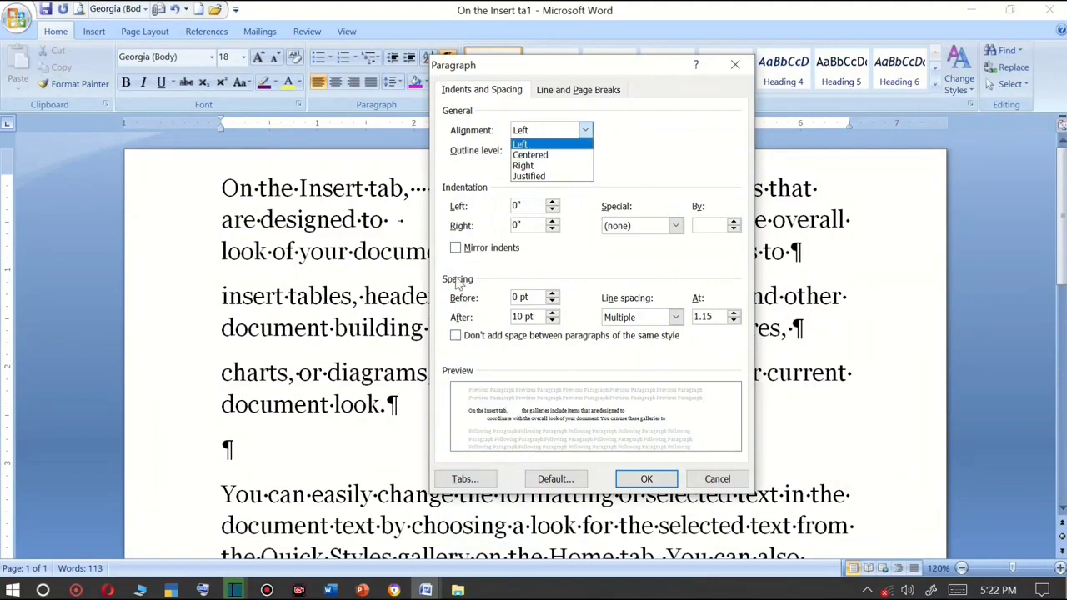
left_click(717, 478)
Select the words 'document look.' in the 'charts, or diagrams' paragraph and hide the formatting marks.
left_click(421, 416)
key("shift+Home")
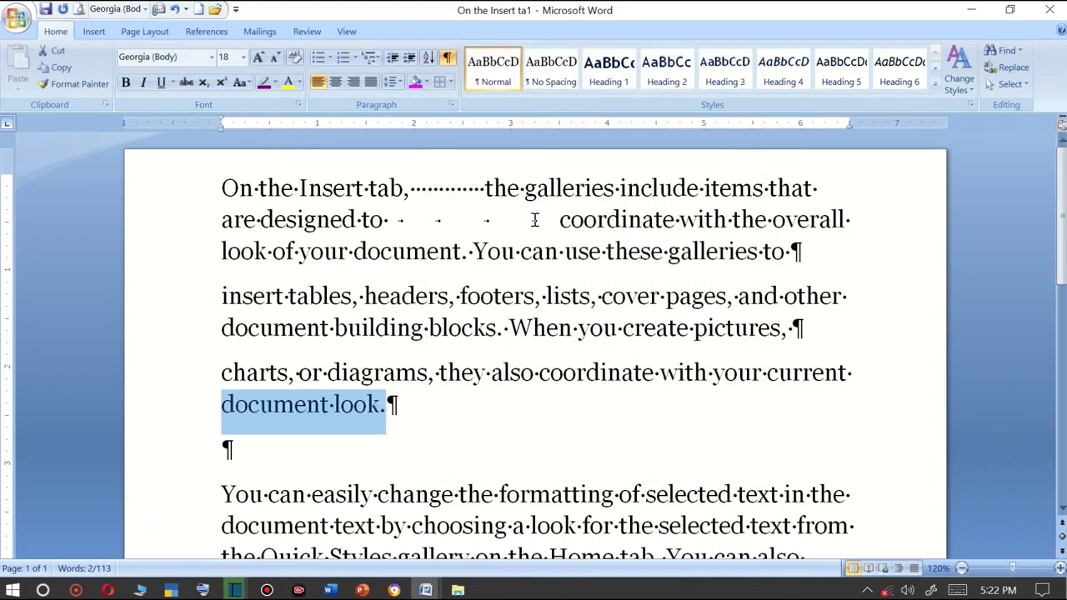
left_click(448, 56)
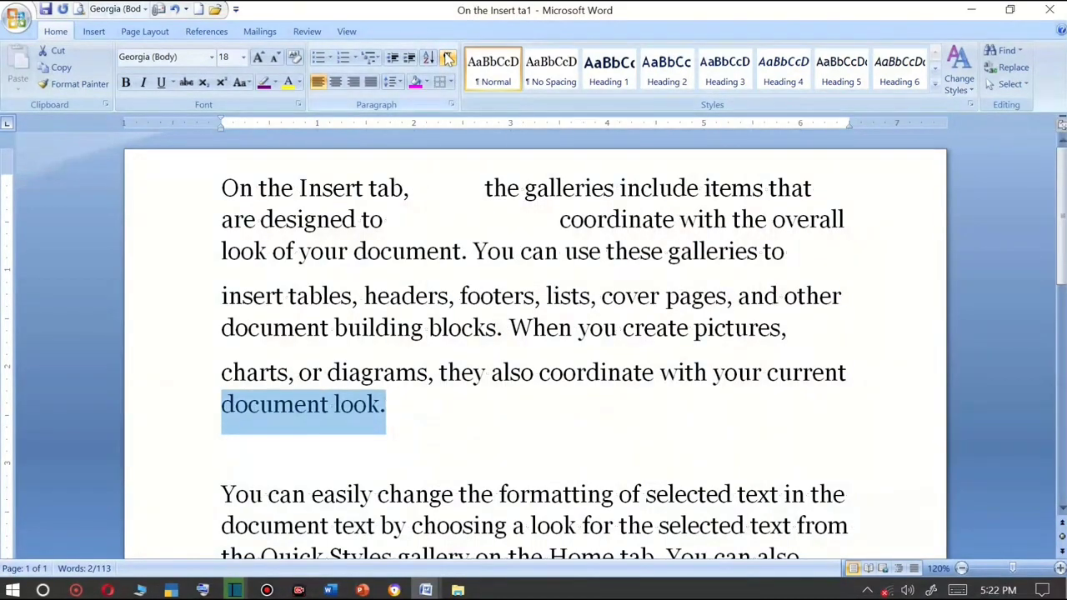
Open paragraph settings for that paragraph and set its alignment to Centered and outline level to Level 2.
left_click(451, 105)
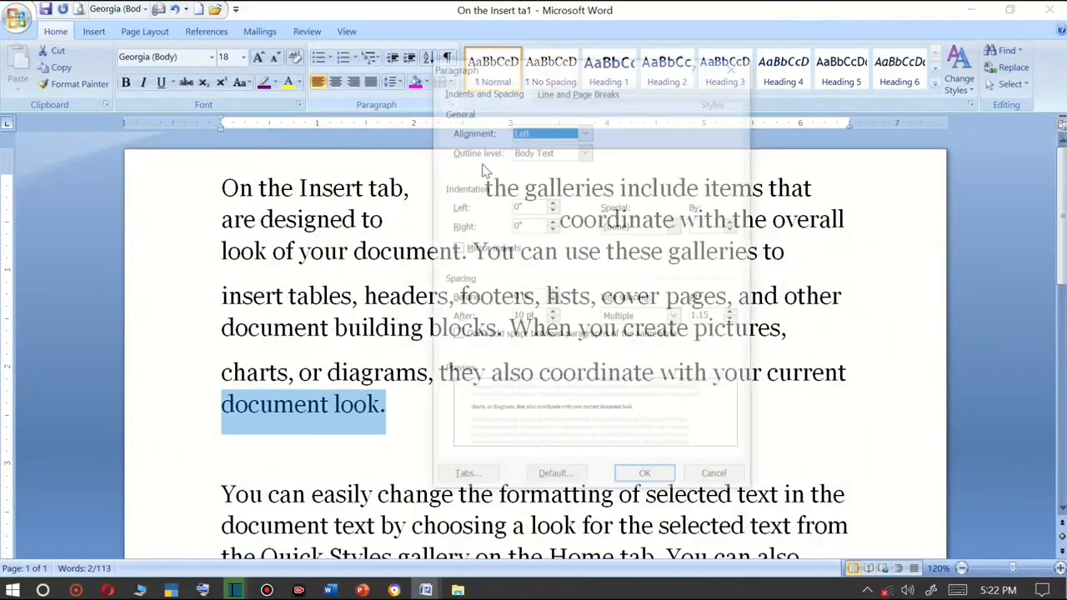
left_click(585, 130)
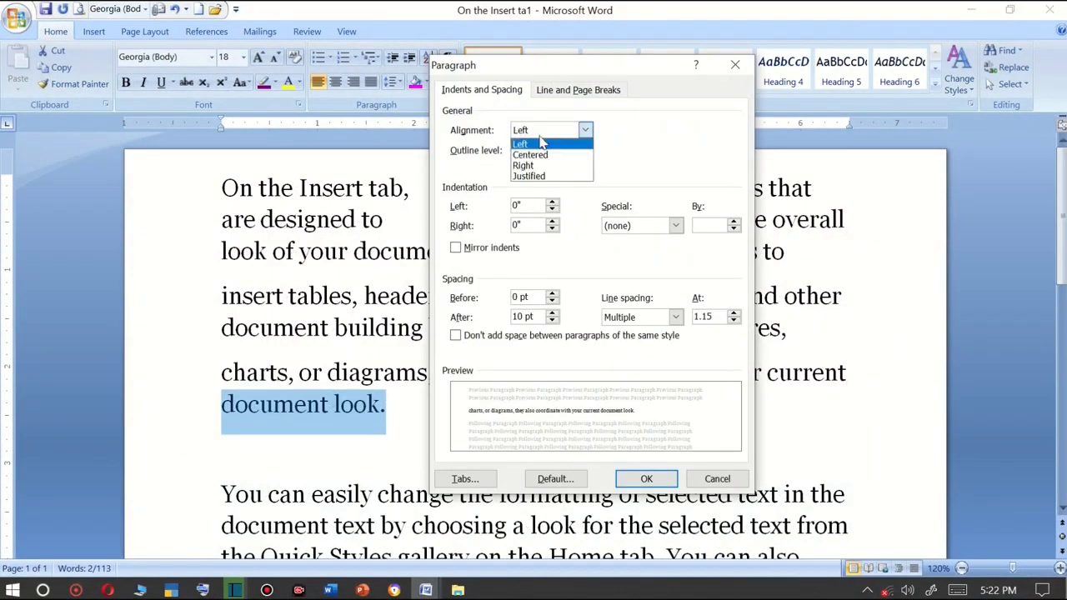
left_click(538, 153)
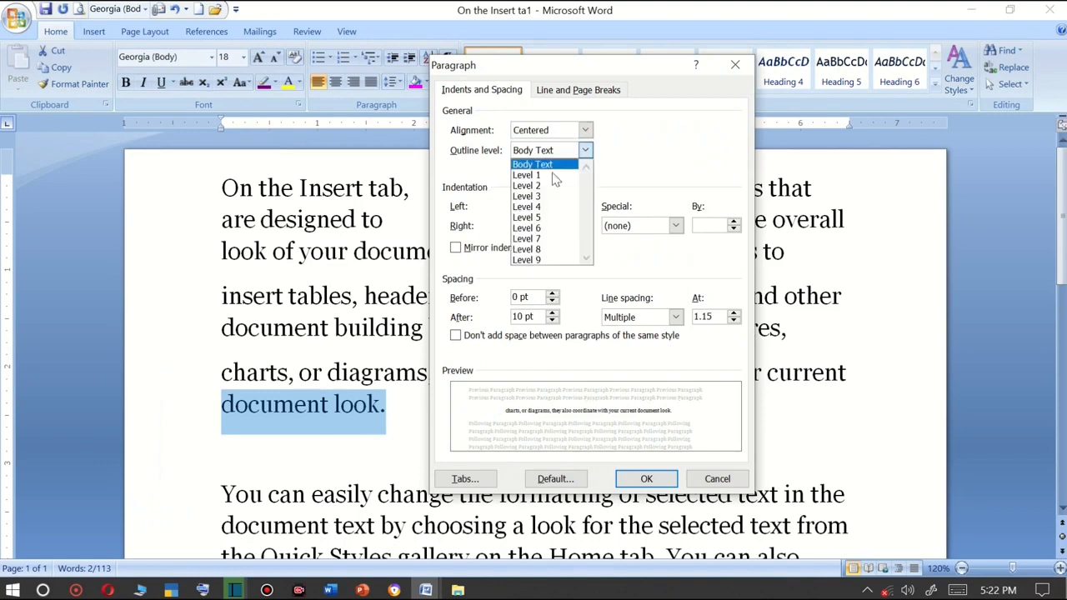
left_click(575, 152)
left_click(538, 186)
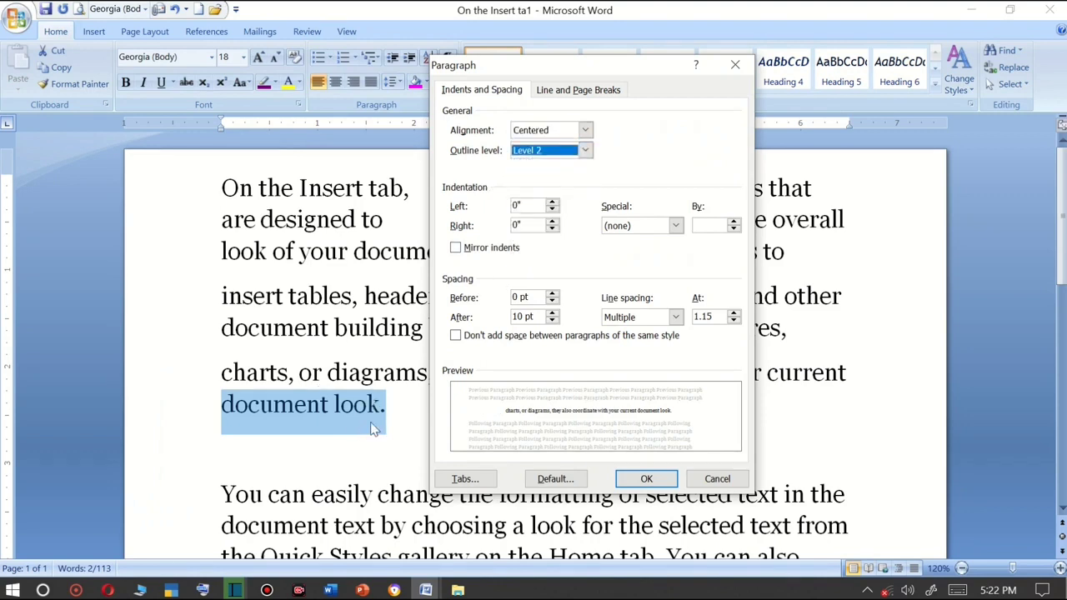
Set the paragraph's left indent to 0.7" and turn on mirror indents.
left_click(552, 203)
left_click(551, 202)
left_click(552, 203)
left_click(552, 203)
left_click(552, 203)
left_click(552, 203)
left_click(552, 203)
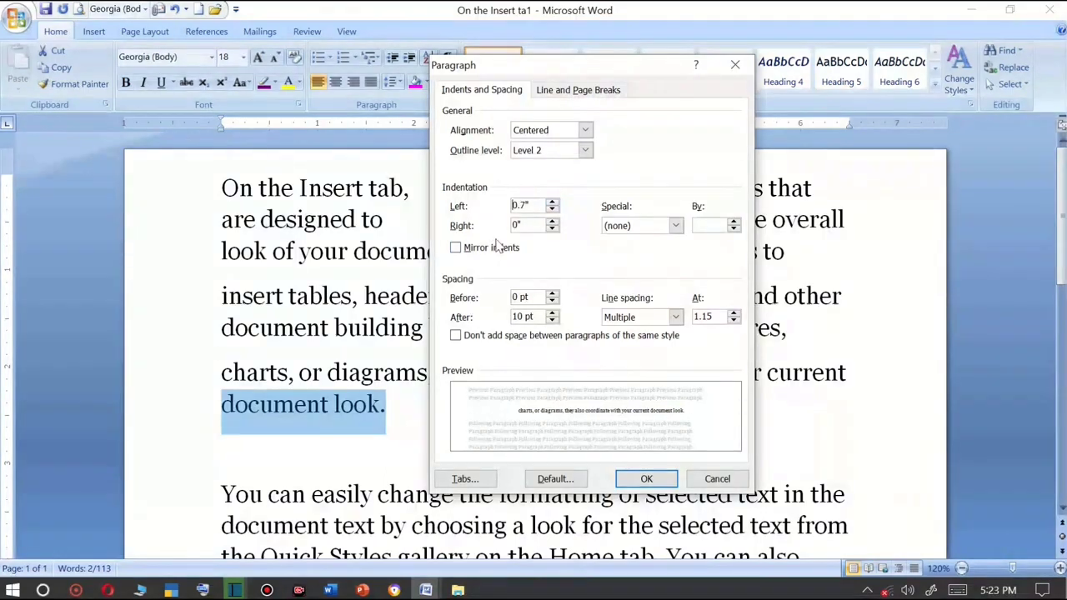
left_click(483, 255)
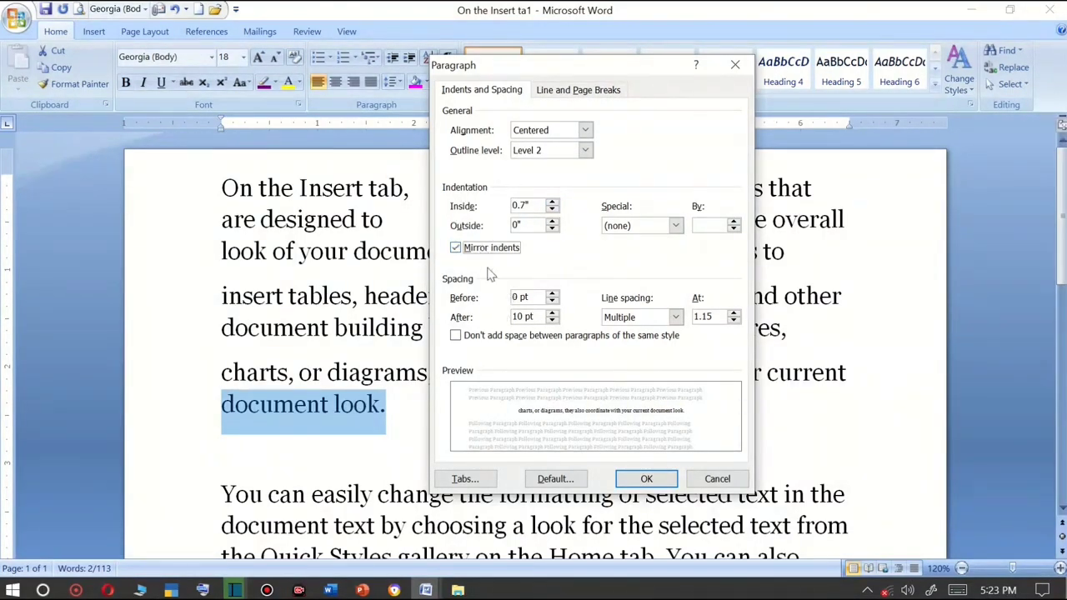
Set the spacing before the paragraph to 42 pt and apply the paragraph settings.
left_click(552, 294)
left_click(552, 294)
left_click(551, 293)
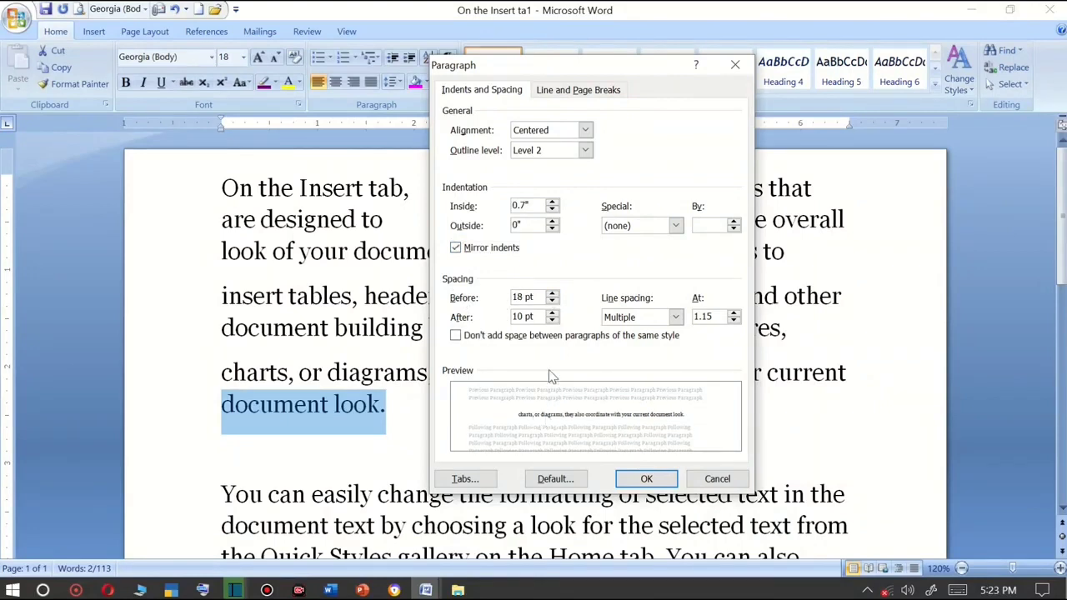
left_click(552, 294)
left_click(552, 293)
left_click(552, 293)
left_click(552, 293)
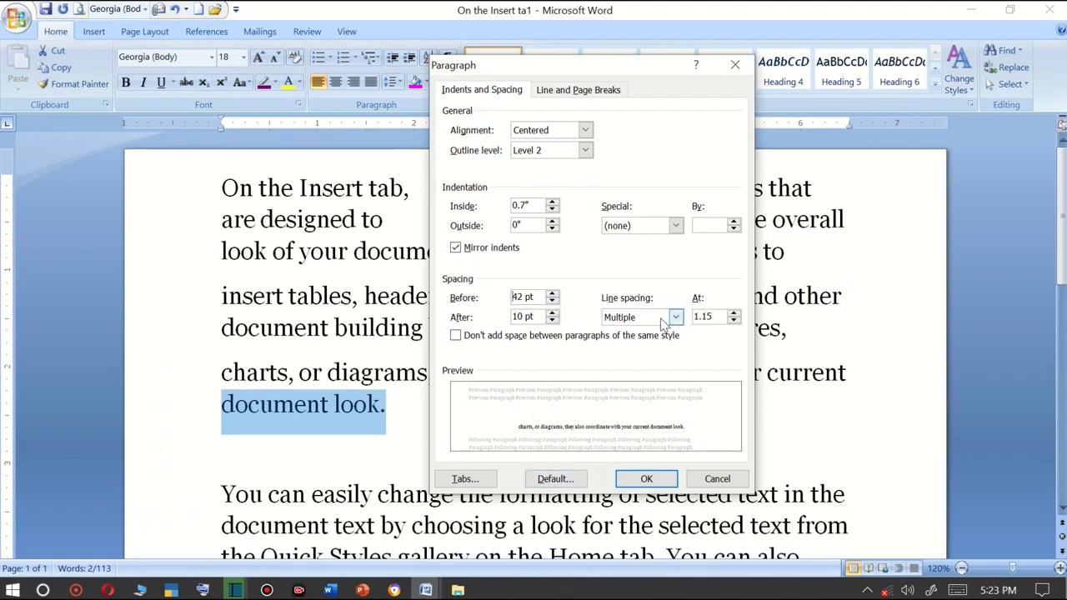
left_click(646, 479)
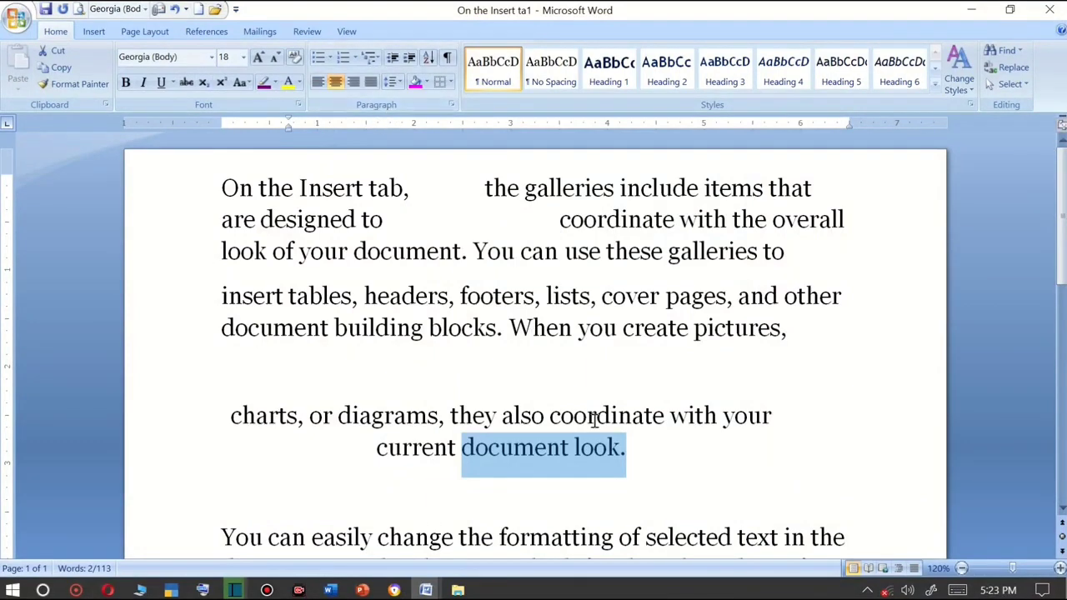
Replace the whole document with sample text generated by =RAND().
key("ctrl+a")
key("Delete")
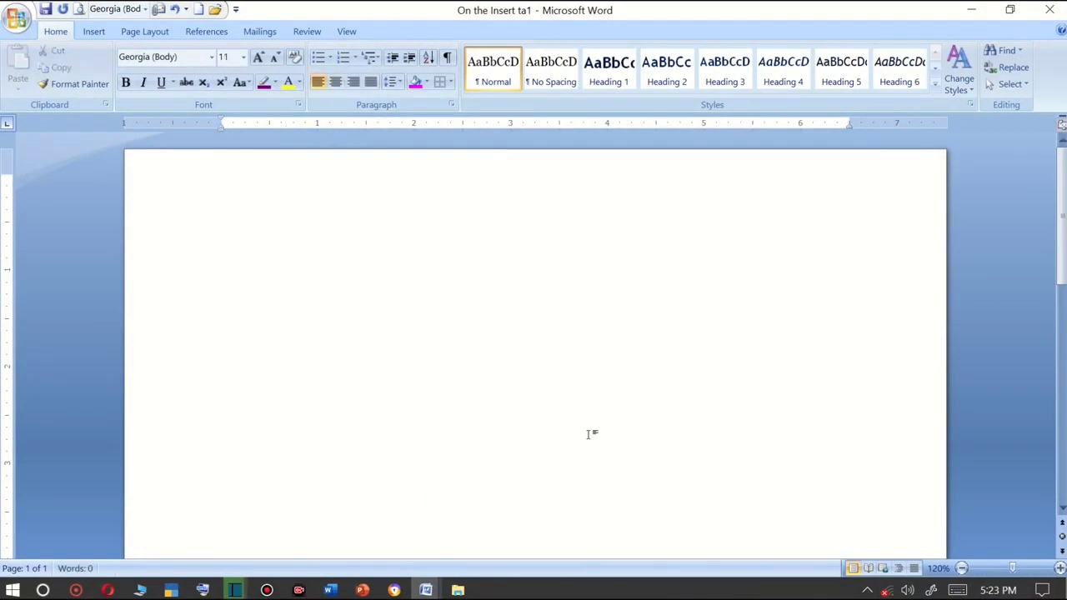
type("=RAND()")
key("Return")
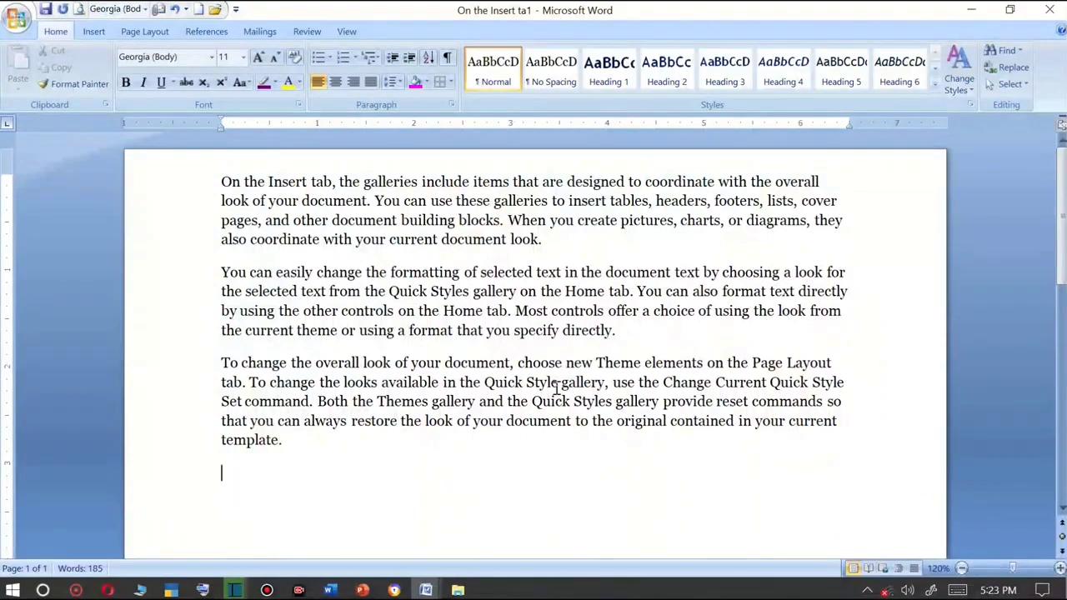
Select all the sample text and grow its font size to 28 pt.
left_click_drag(478, 461, 187, 180)
left_click(258, 57)
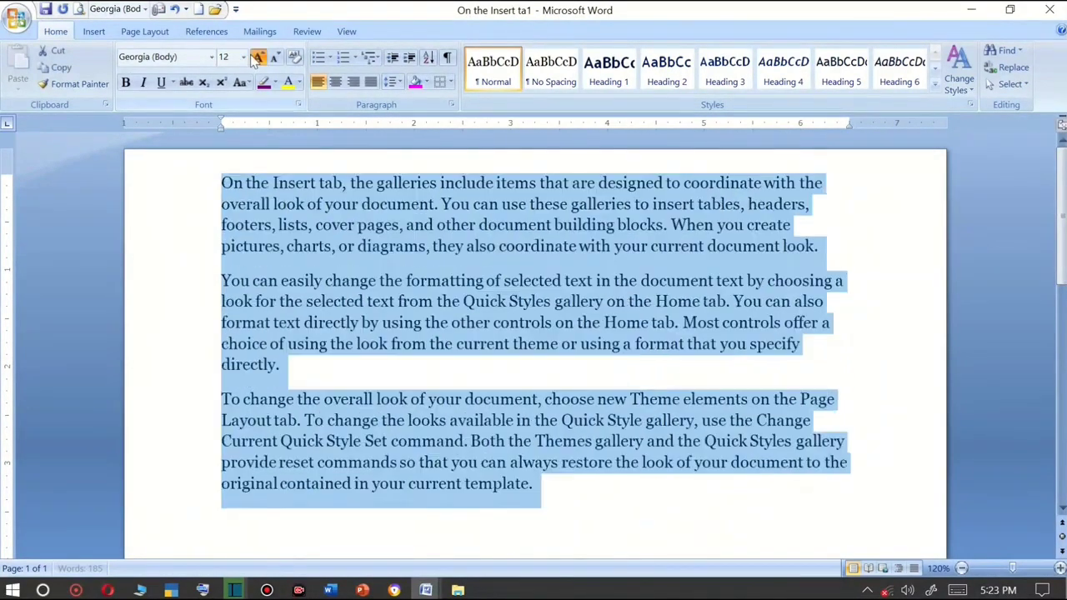
left_click(257, 57)
left_click(258, 57)
left_click(258, 57)
left_click(258, 56)
left_click(258, 56)
left_click(258, 56)
left_click(258, 57)
left_click(258, 56)
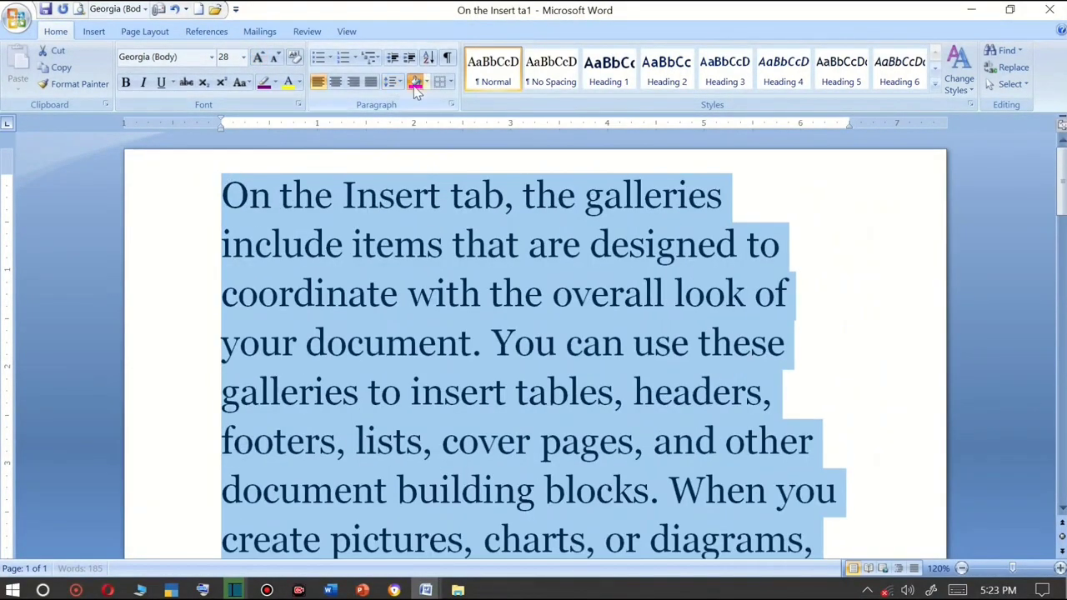
Apply the current shading colour and font colour to the selected text.
left_click(414, 81)
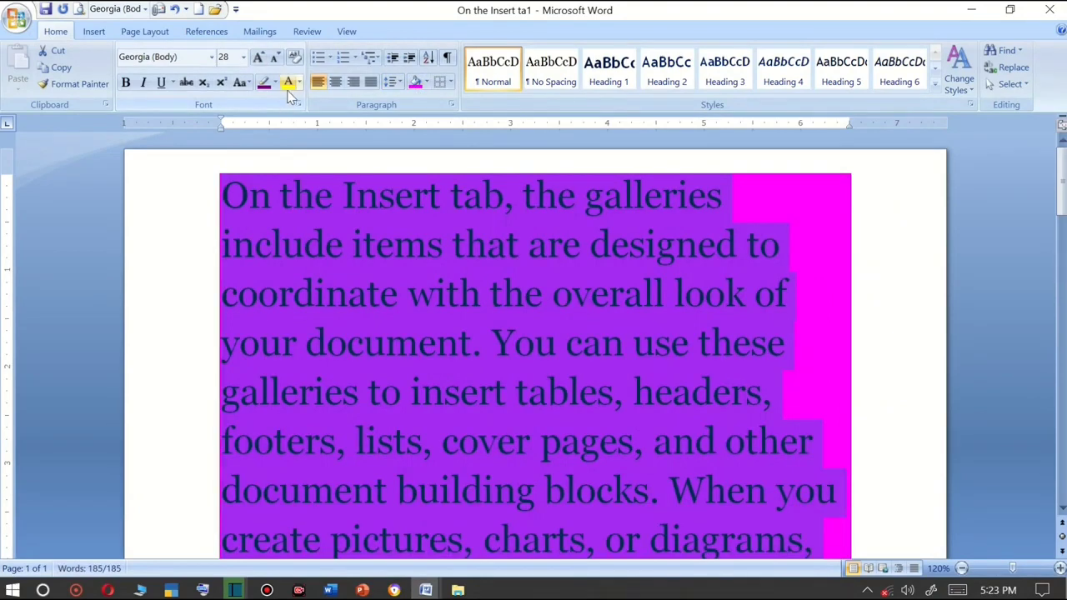
left_click(288, 85)
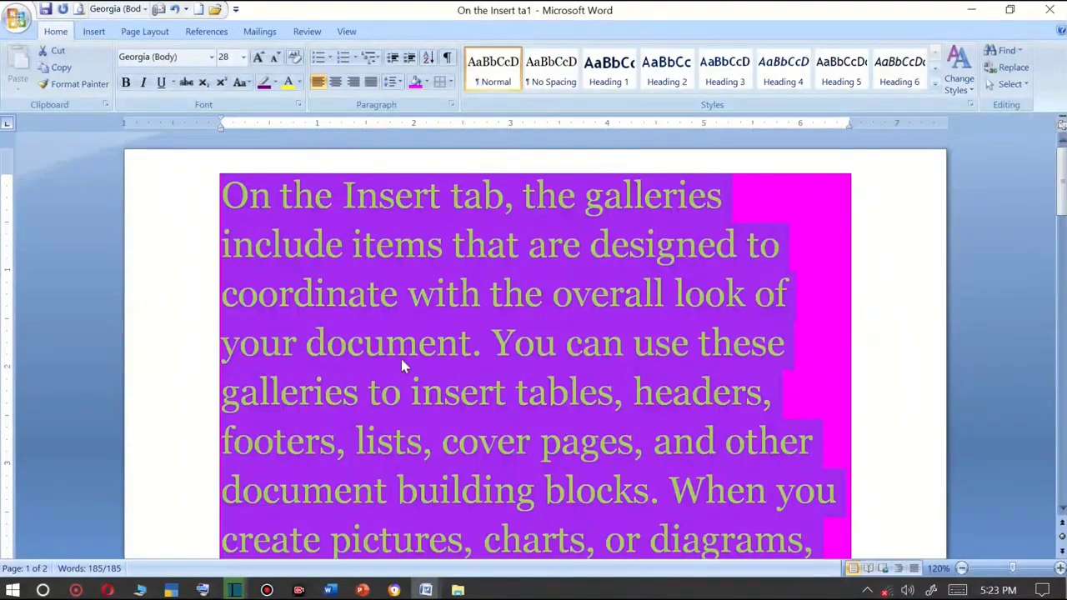
scroll(402, 365, "down", 6, "ctrl")
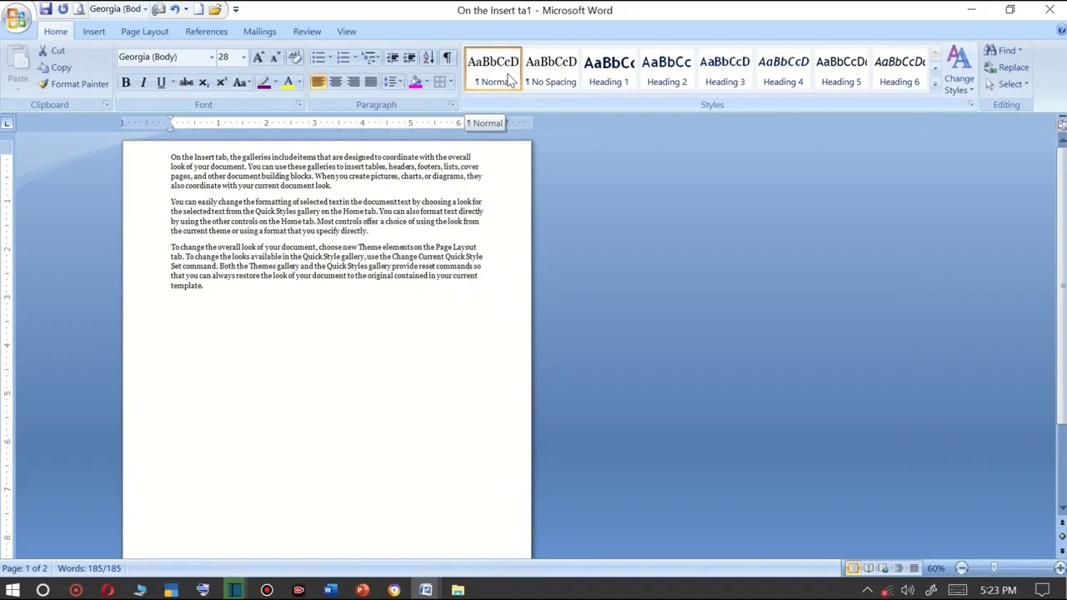
Select all three sample paragraphs and apply the No Spacing quick style.
key("ctrl+a")
scroll(355, 340, "up", 5)
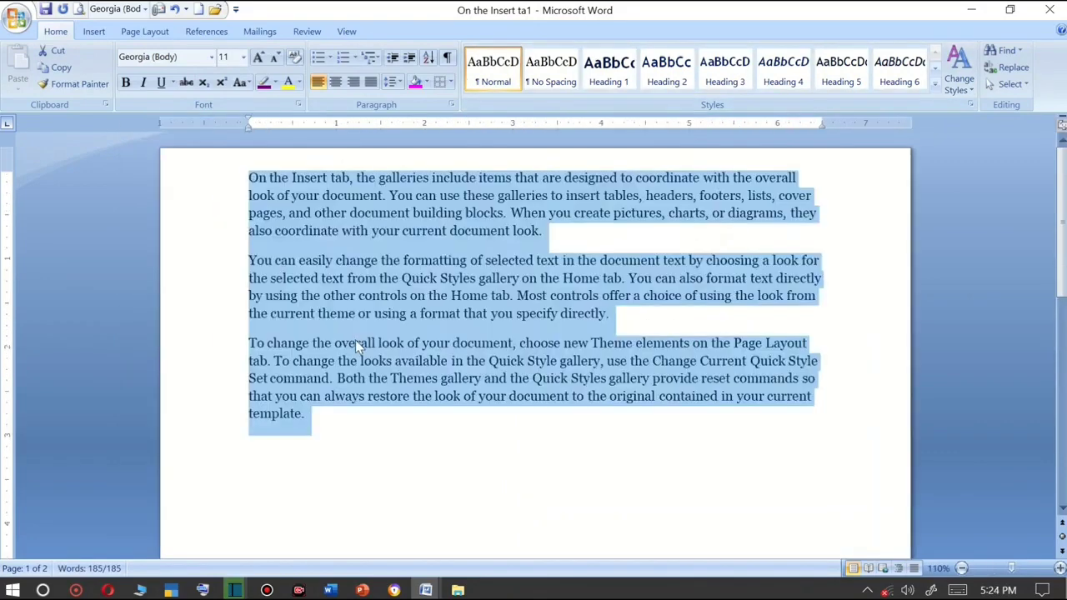
left_click(369, 269)
left_click_drag(246, 179, 350, 417)
left_click(546, 273)
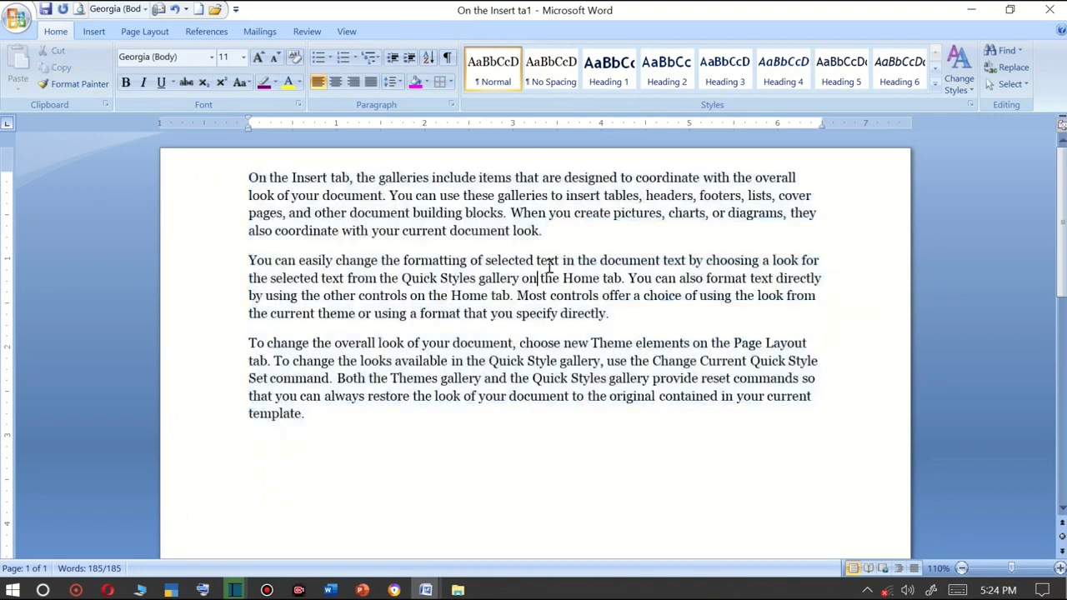
left_click_drag(329, 399, 162, 172)
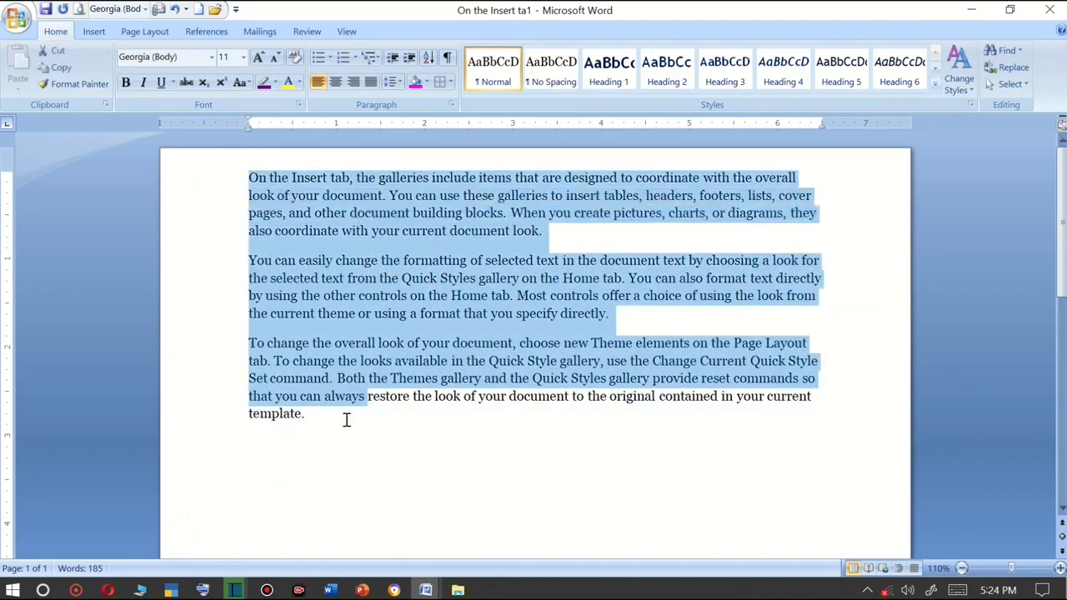
left_click(345, 420)
left_click_drag(318, 422, 234, 287)
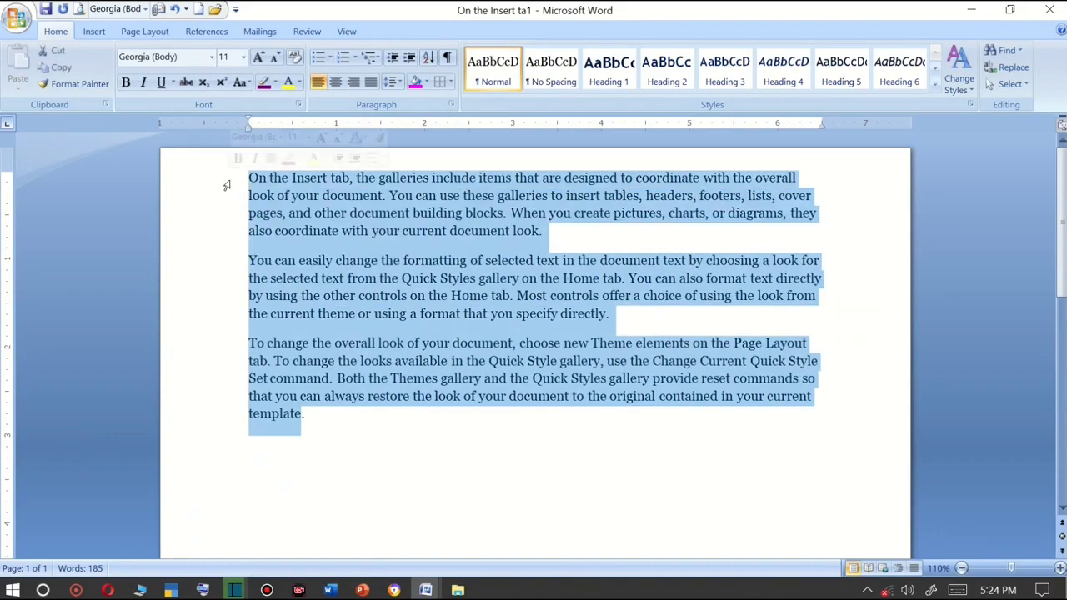
left_click(465, 445)
left_click(325, 407)
left_click_drag(326, 407, 221, 172)
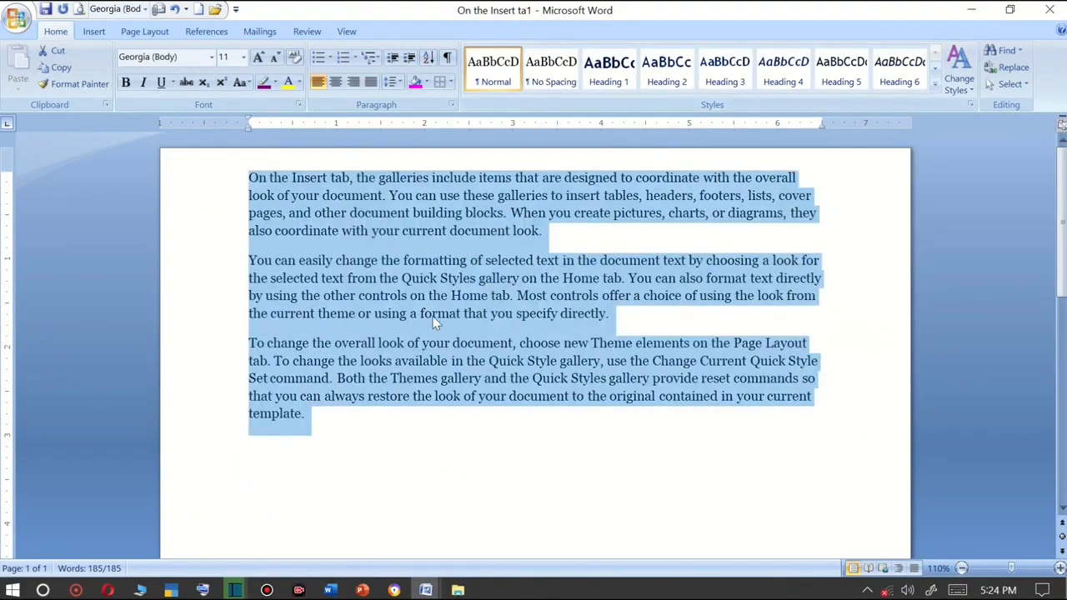
left_click(560, 72)
Open the No Spacing quick style for modification from the Apply Styles pane and rename it with the author's name.
scroll(496, 280, "up", 4)
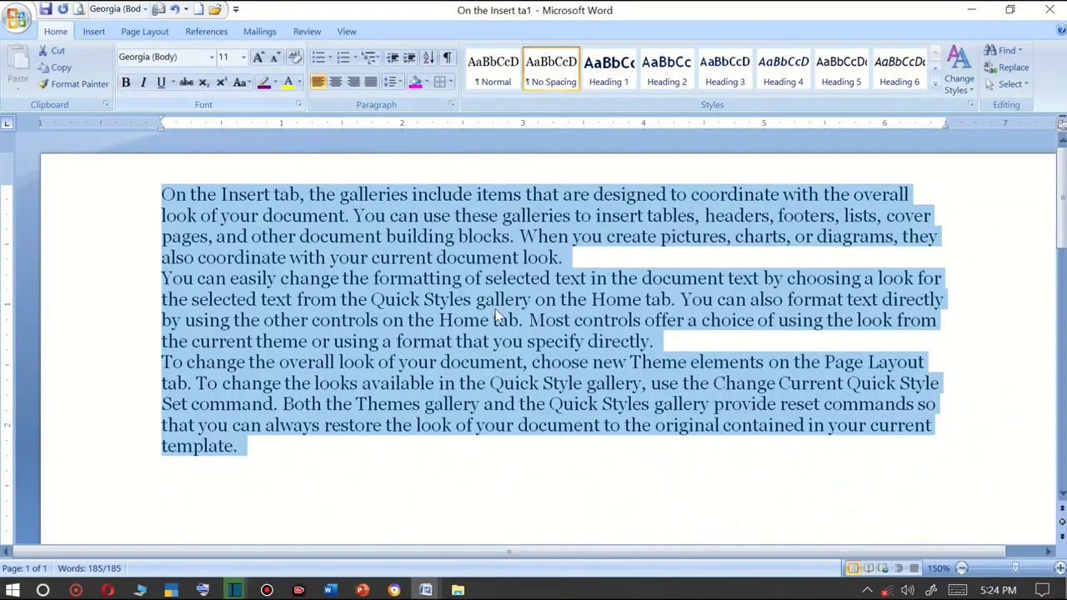
left_click(936, 84)
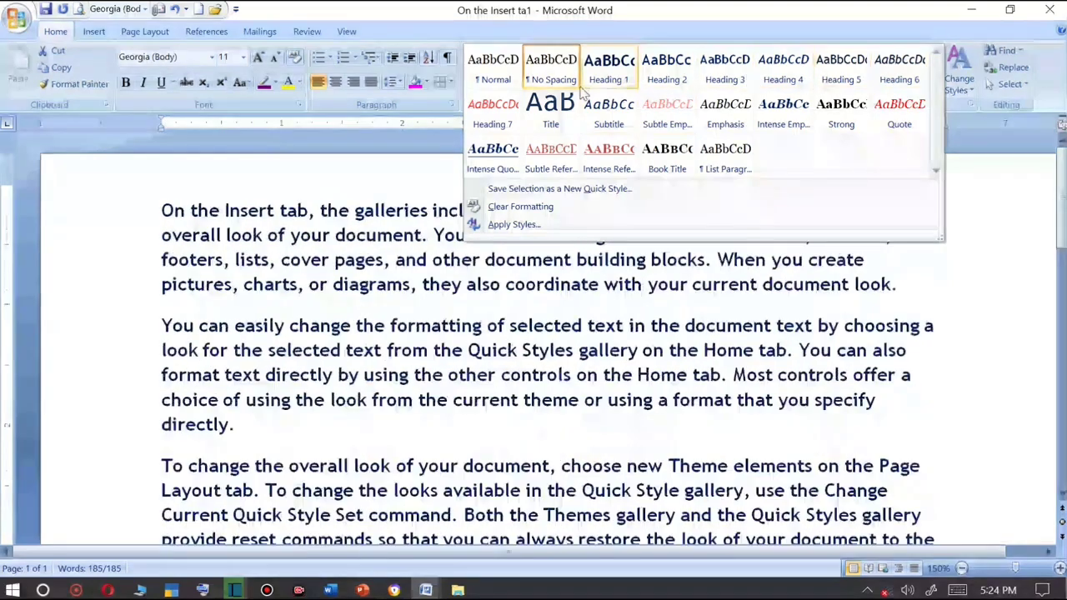
left_click(201, 36)
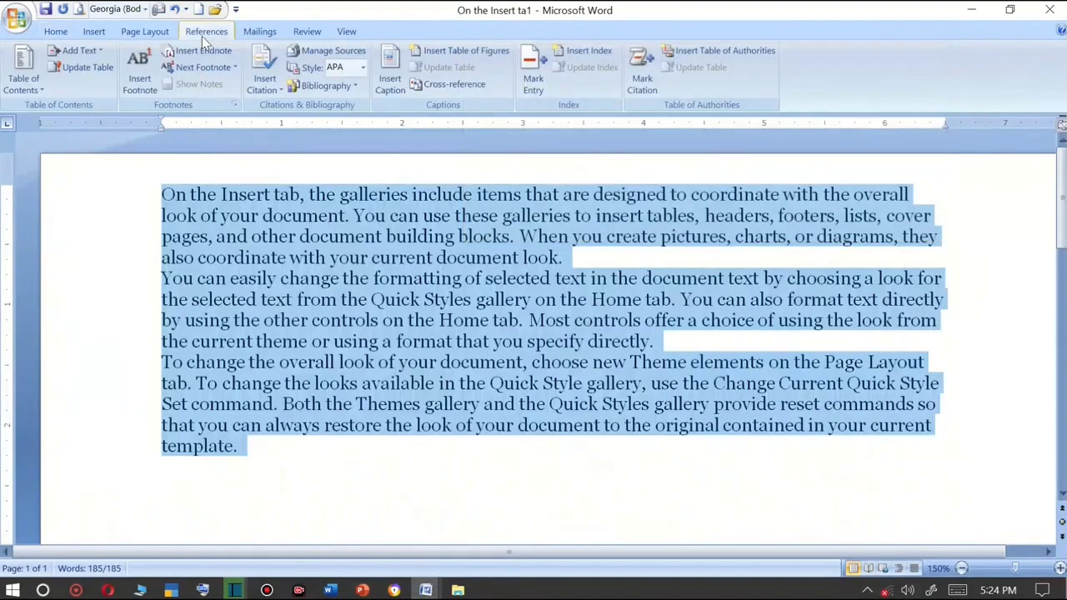
left_click(60, 33)
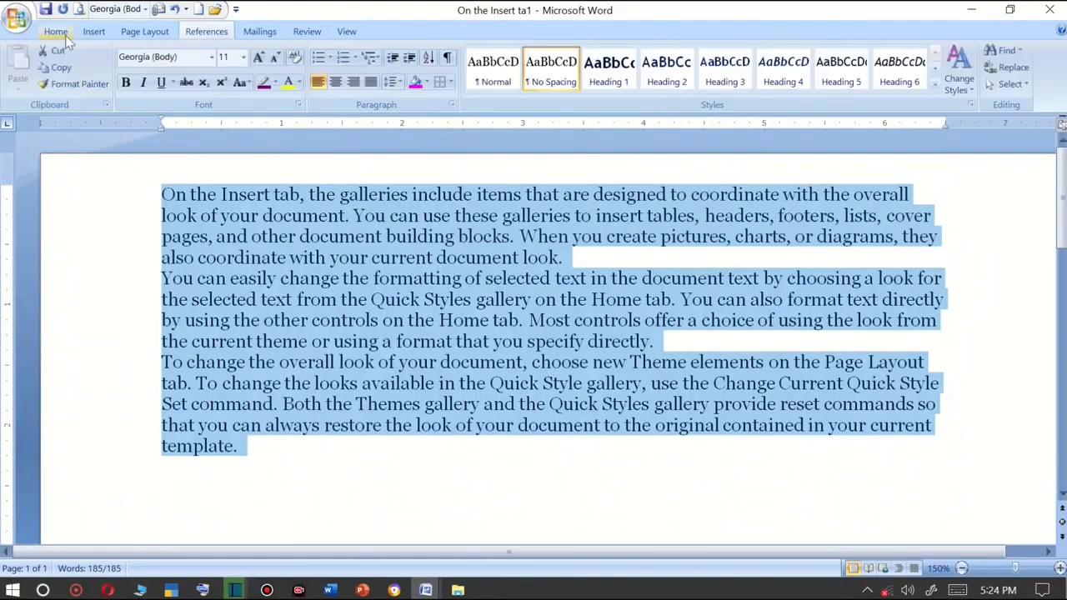
left_click(937, 87)
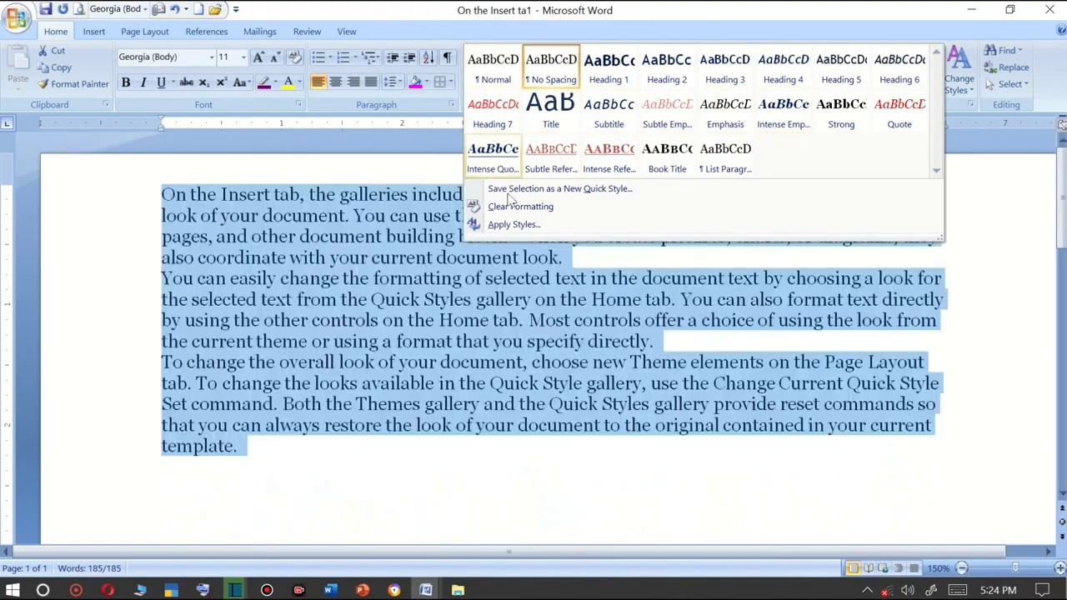
left_click(515, 225)
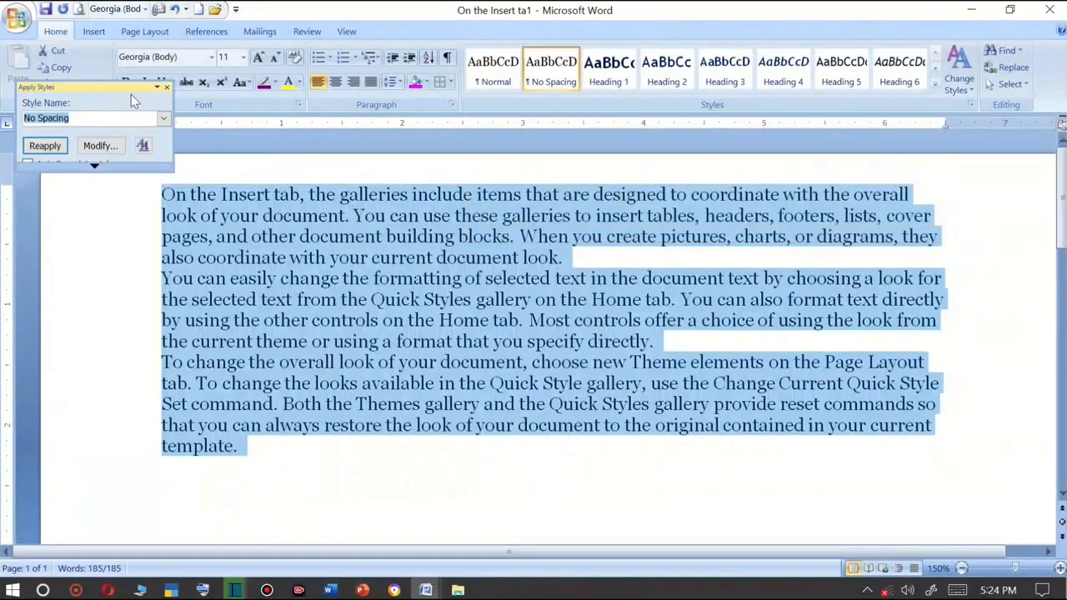
left_click(99, 146)
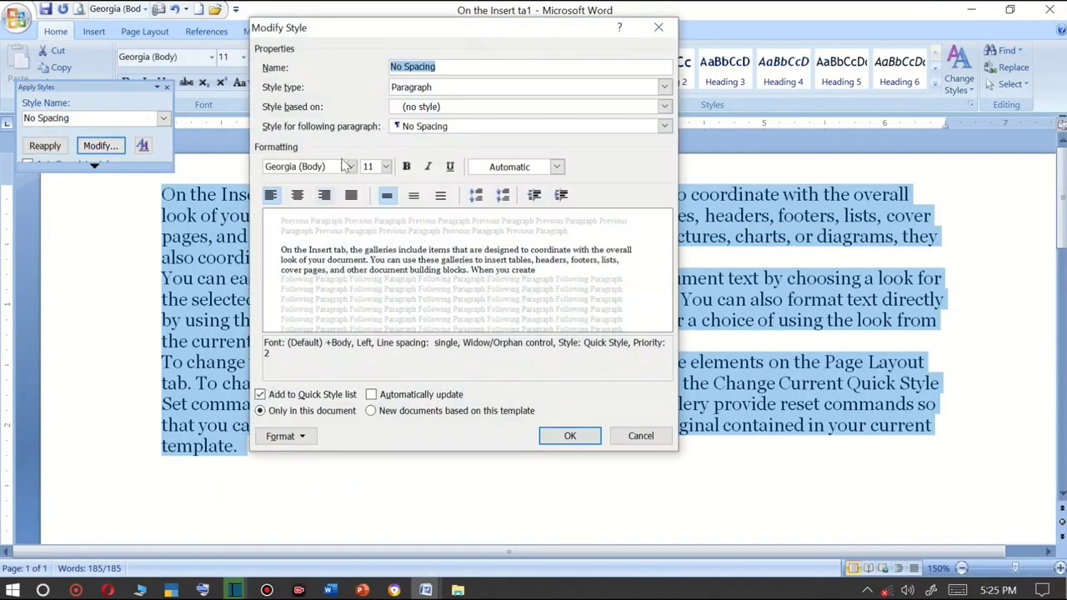
left_click_drag(421, 29, 611, 55)
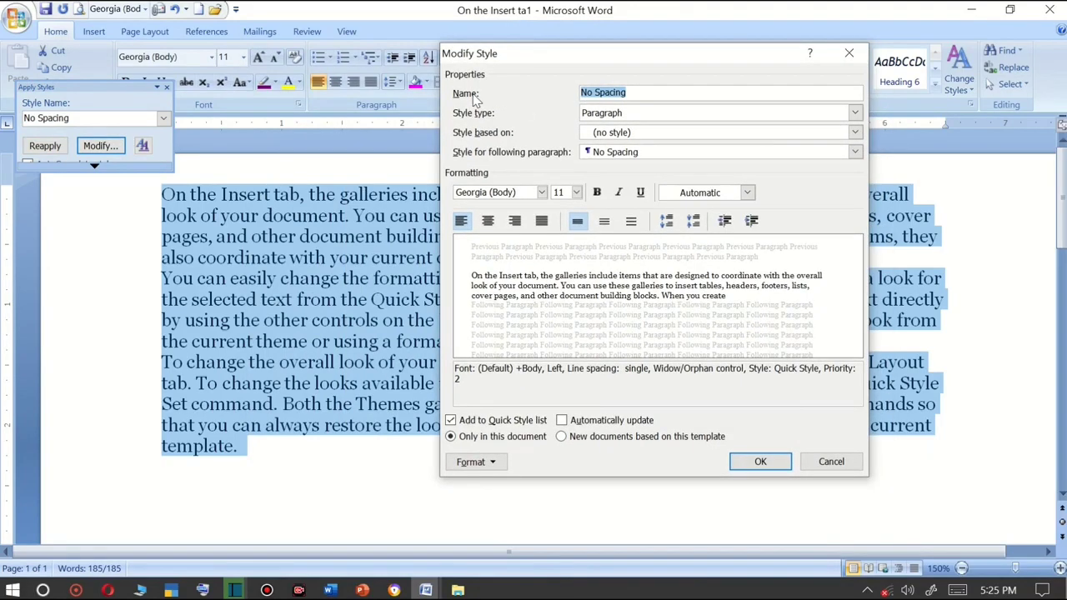
type("AKHILESH")
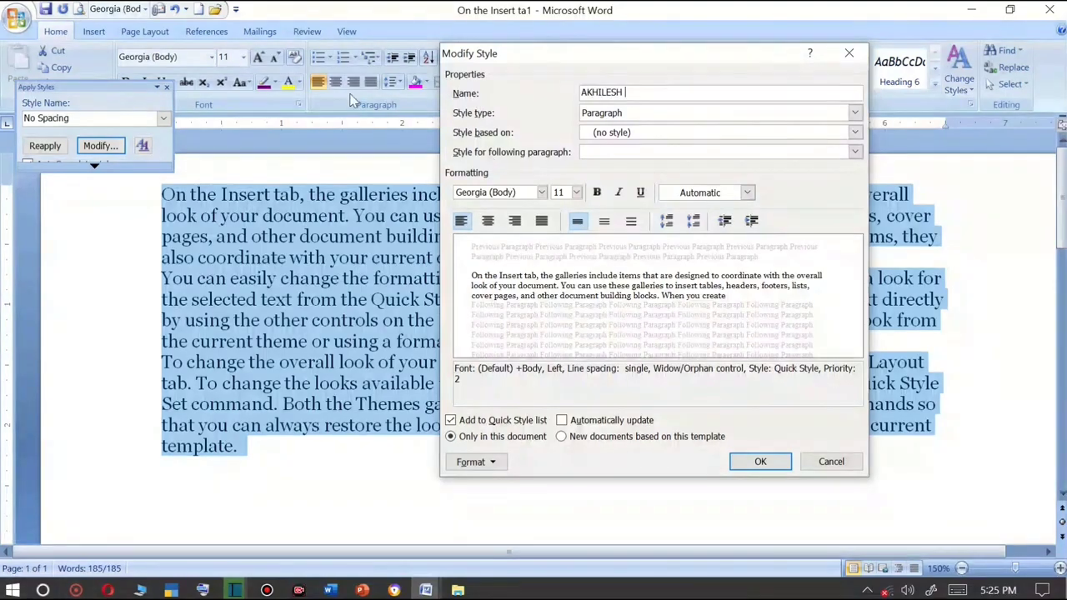
Keep the style type as Paragraph and base the style on Heading 3.
left_click(589, 116)
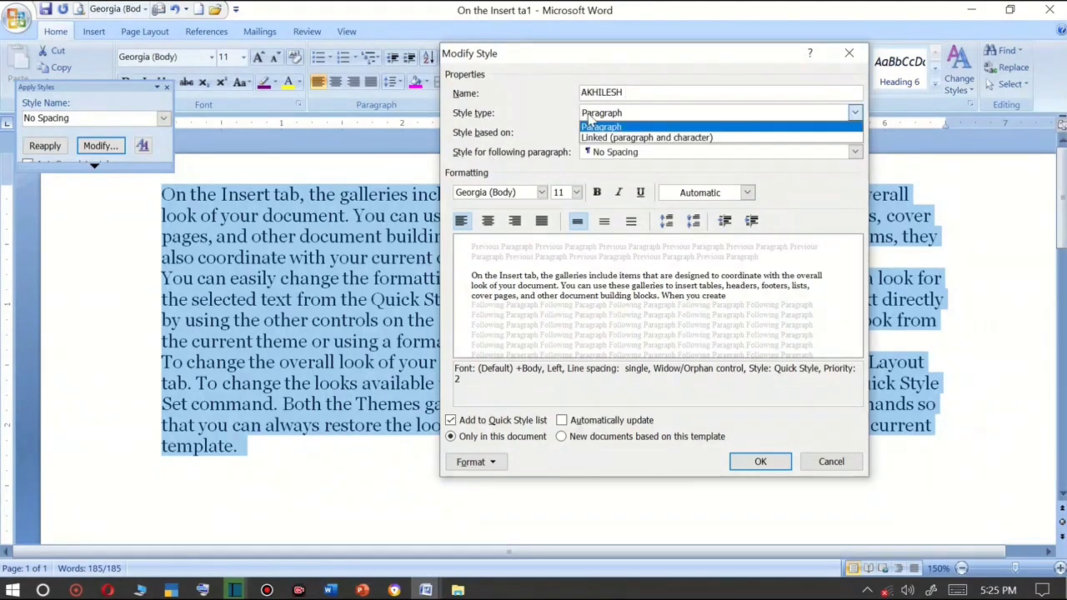
left_click(601, 127)
left_click(597, 136)
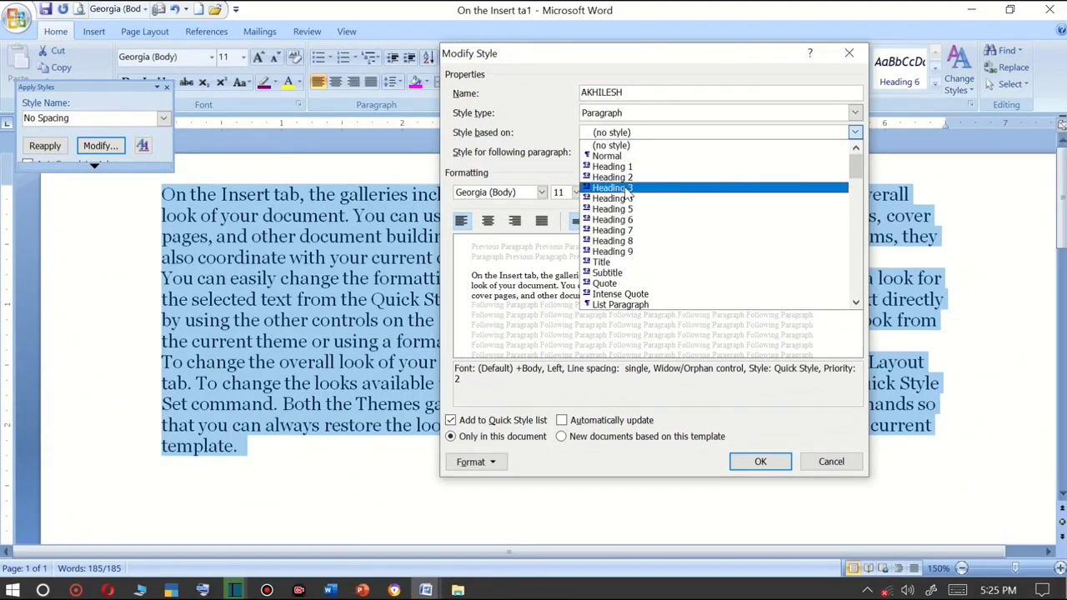
left_click(627, 191)
Set the style's font size to 22 pt and its font colour to Red.
left_click(577, 193)
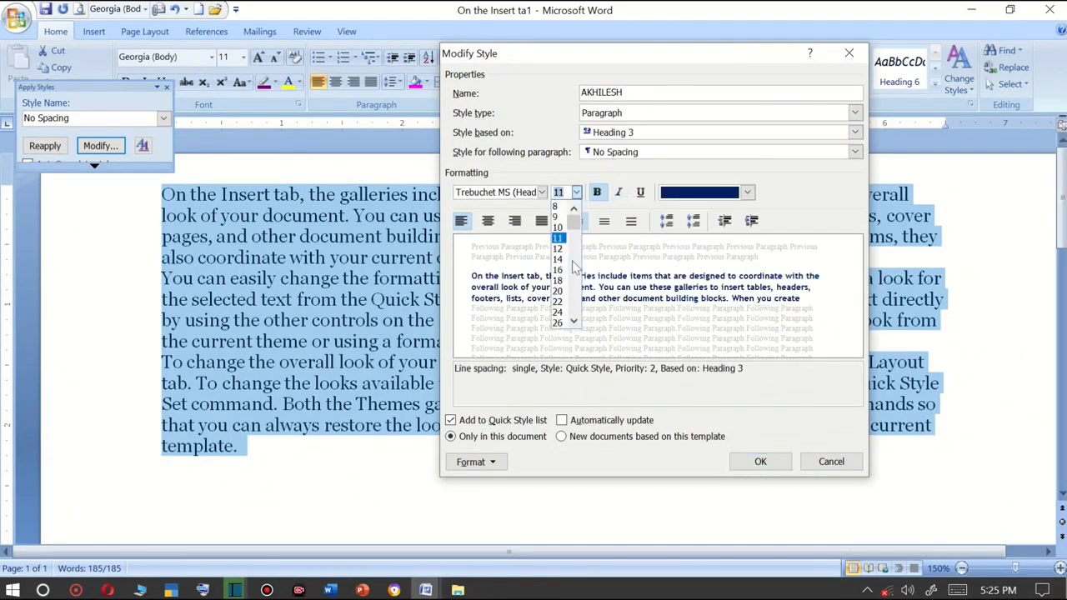
left_click(562, 305)
left_click(703, 196)
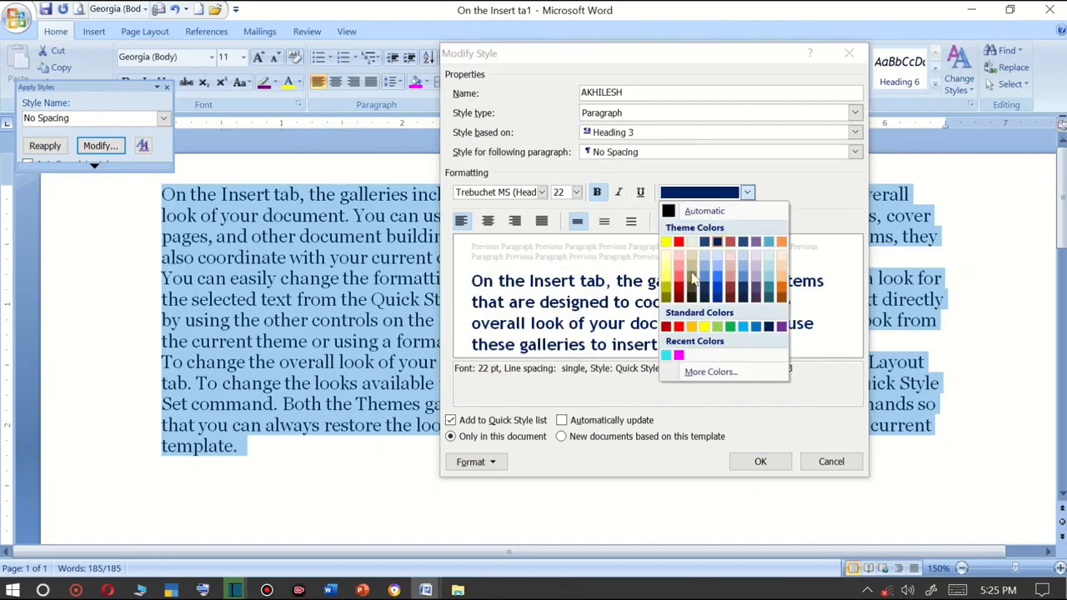
left_click(674, 328)
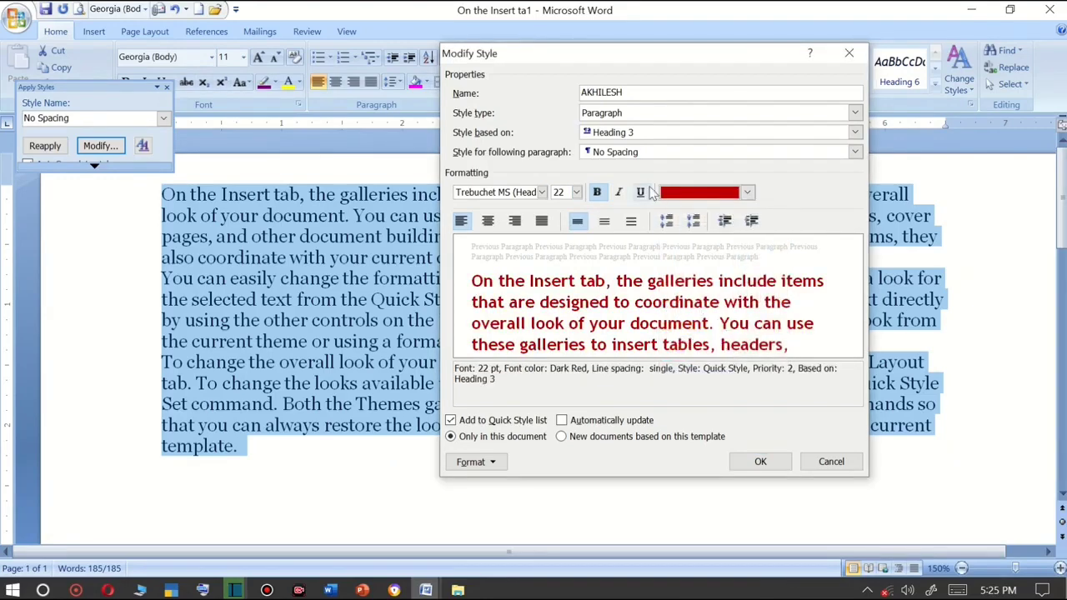
left_click(703, 194)
left_click(679, 328)
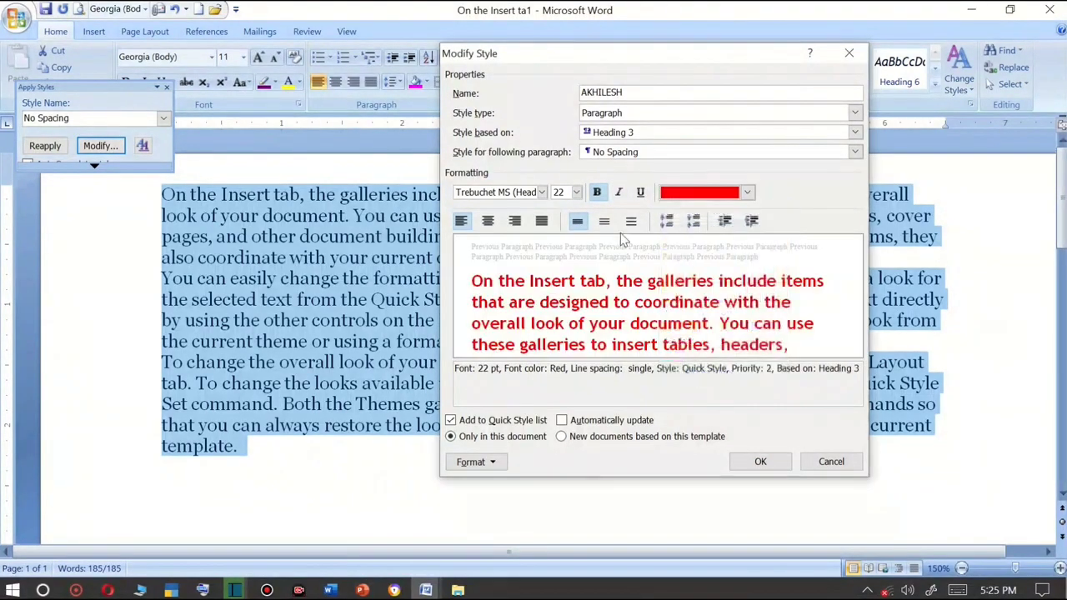
Make the style centred, italic and underlined in Matura MT Script Capitals, and save the changes.
left_click(488, 221)
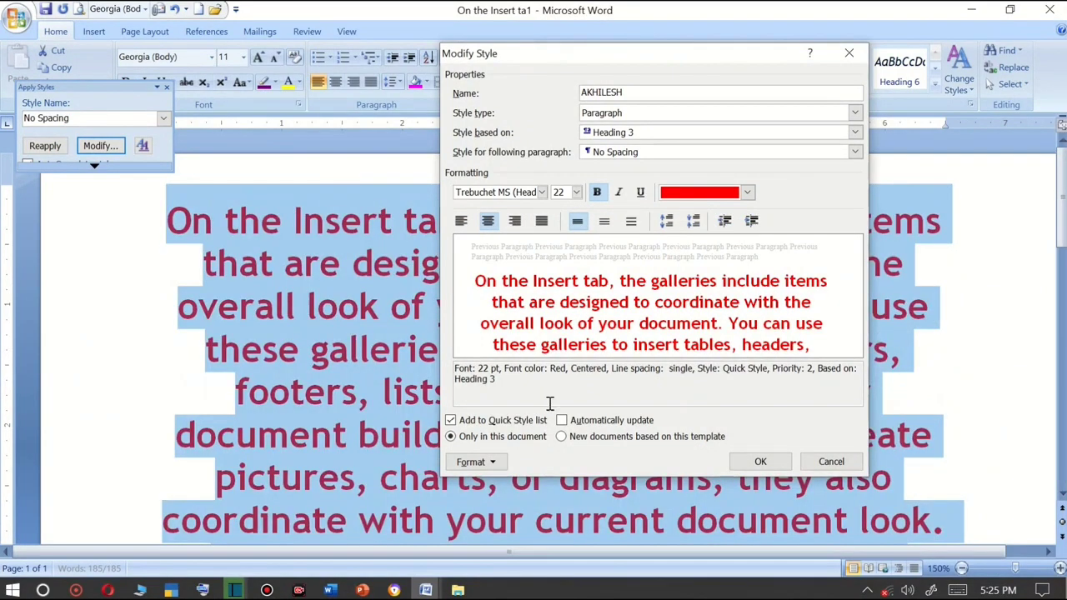
left_click(618, 193)
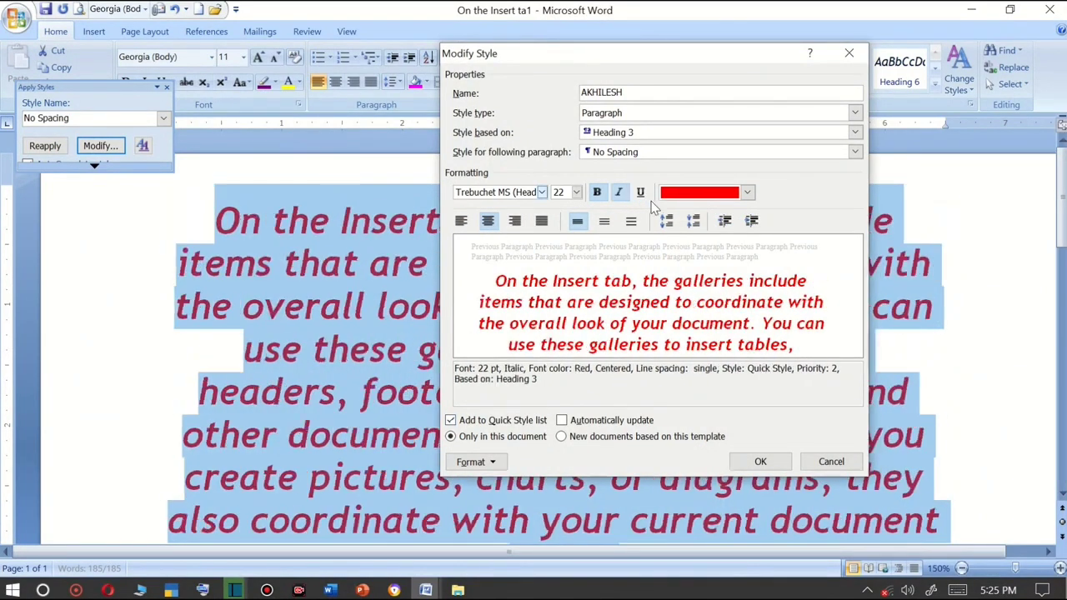
left_click(641, 193)
left_click(542, 192)
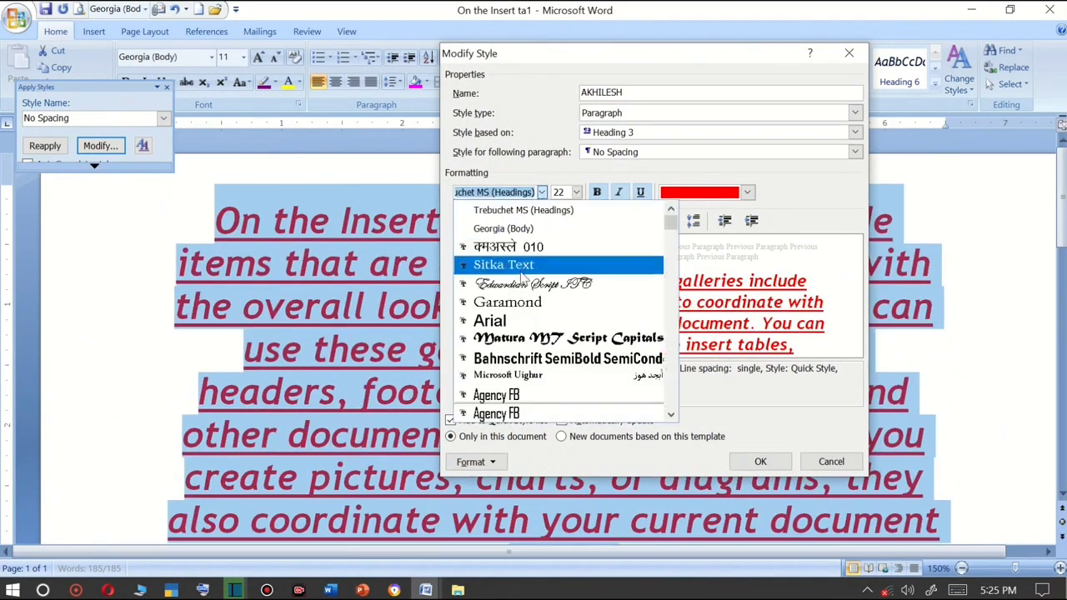
left_click(538, 337)
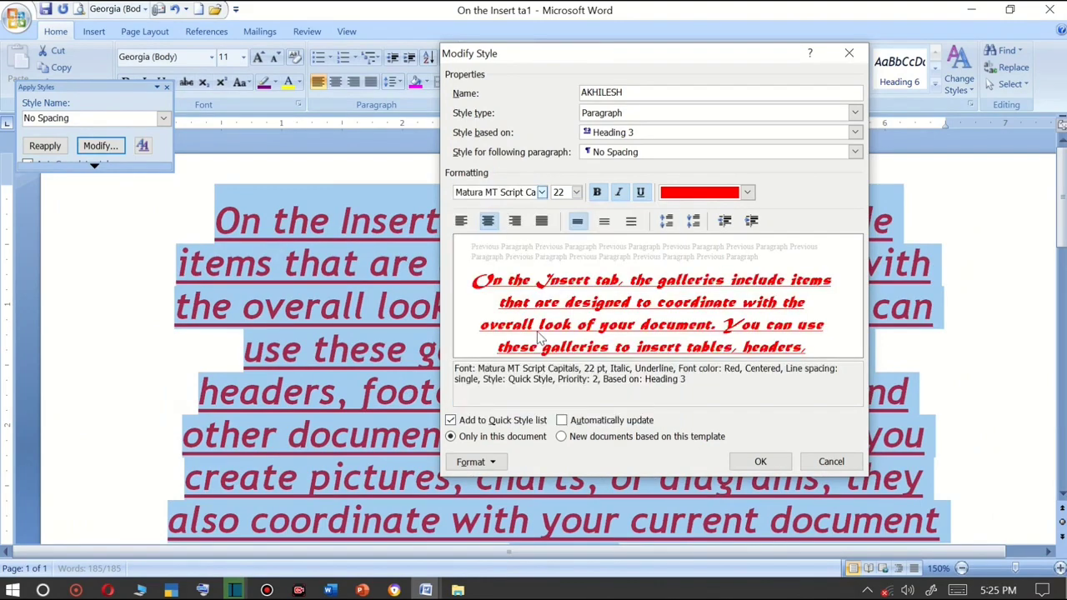
left_click(760, 461)
Close the Apply Styles pane and review the new style in the quick styles gallery.
left_click(397, 257)
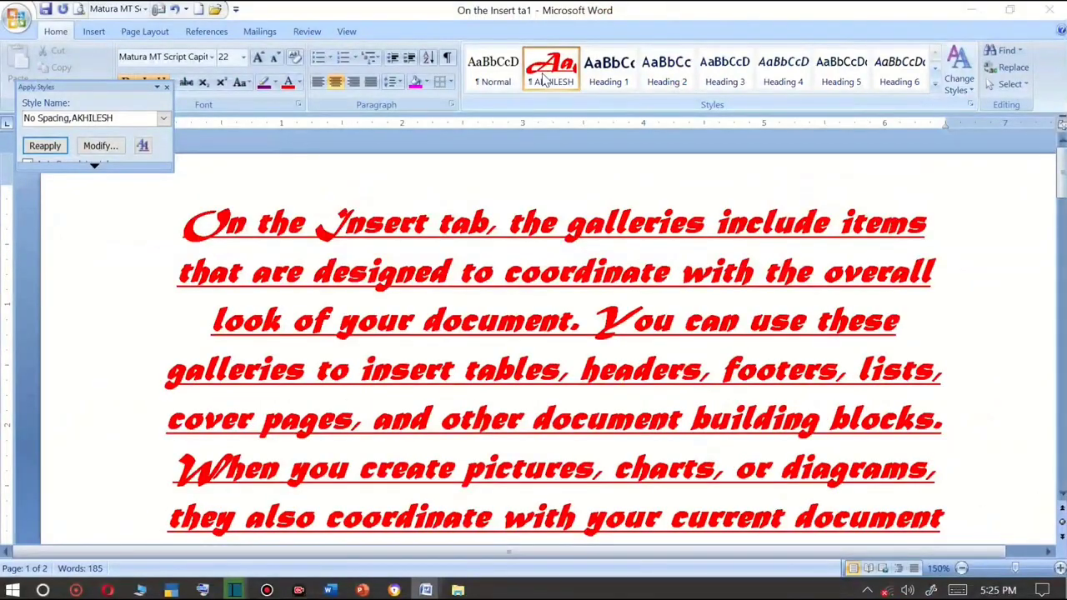
left_click(164, 117)
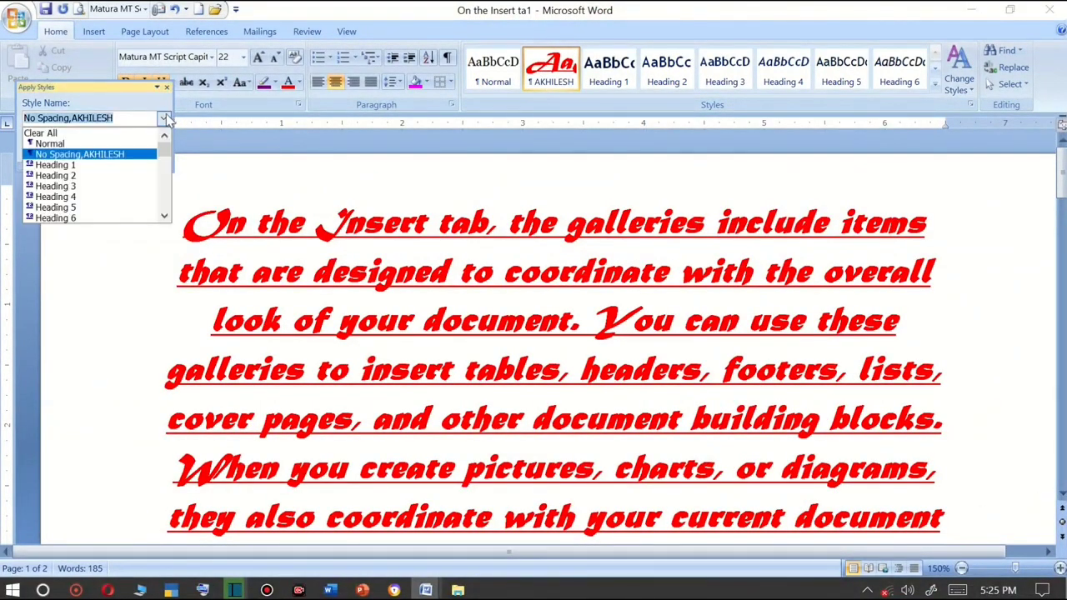
left_click(165, 89)
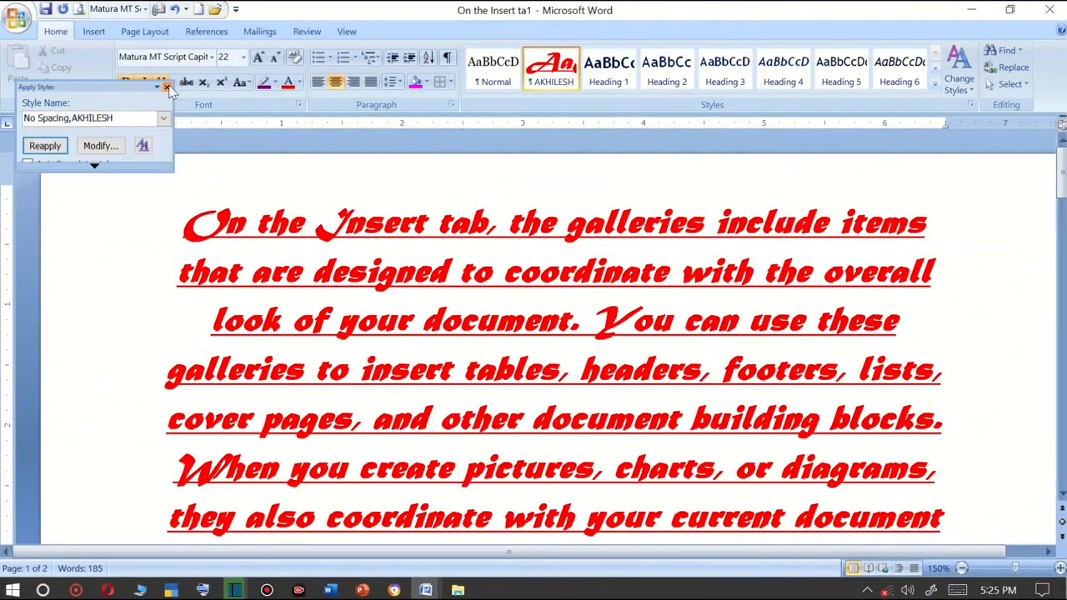
left_click(165, 89)
left_click(936, 85)
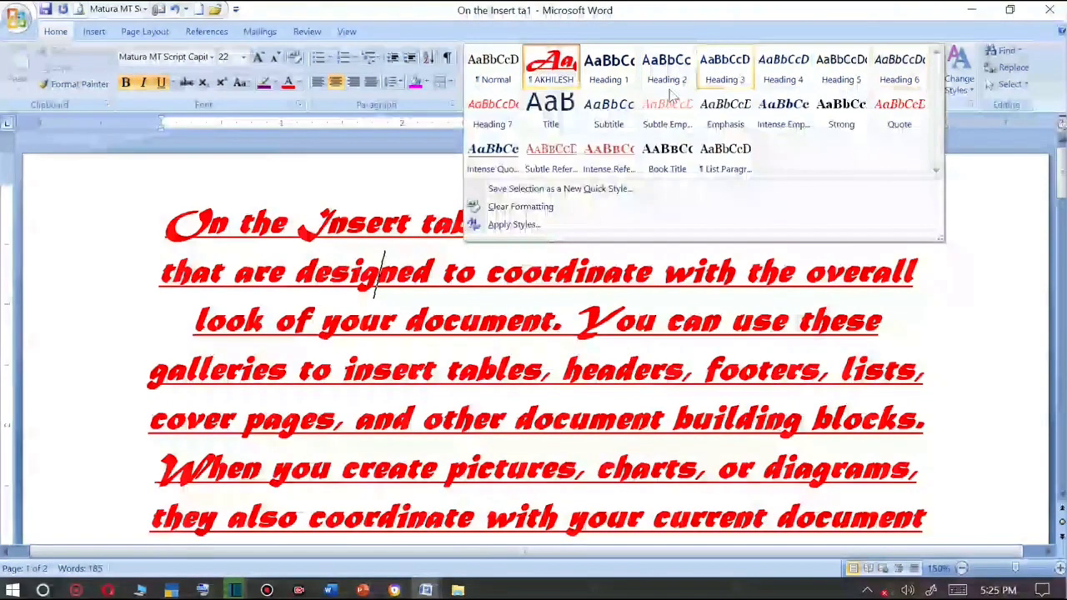
left_click(867, 289)
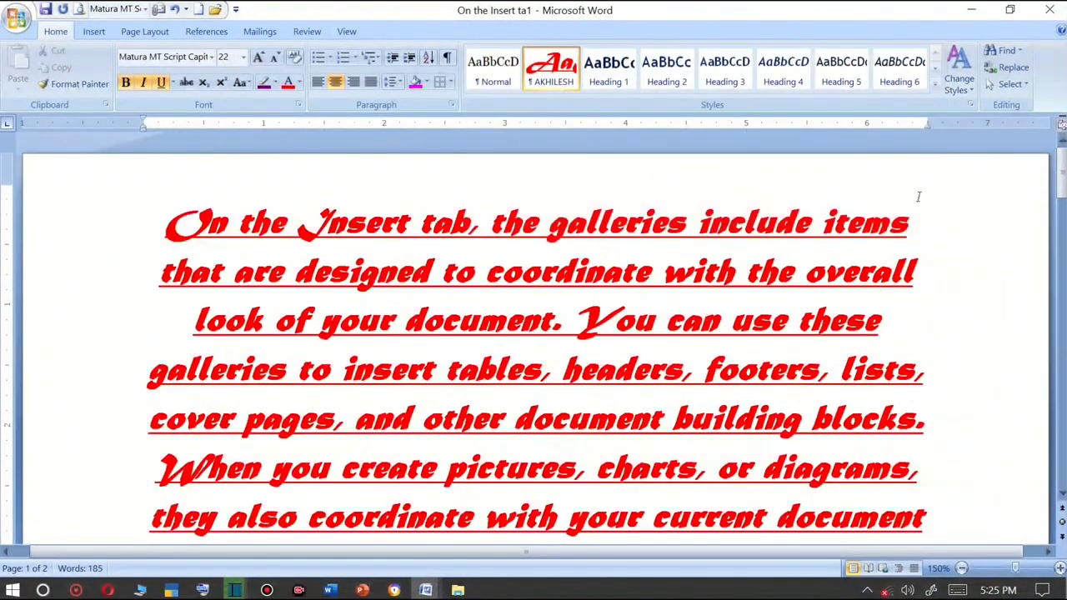
Select all the document text and open the Change Styles style set options.
left_click(959, 83)
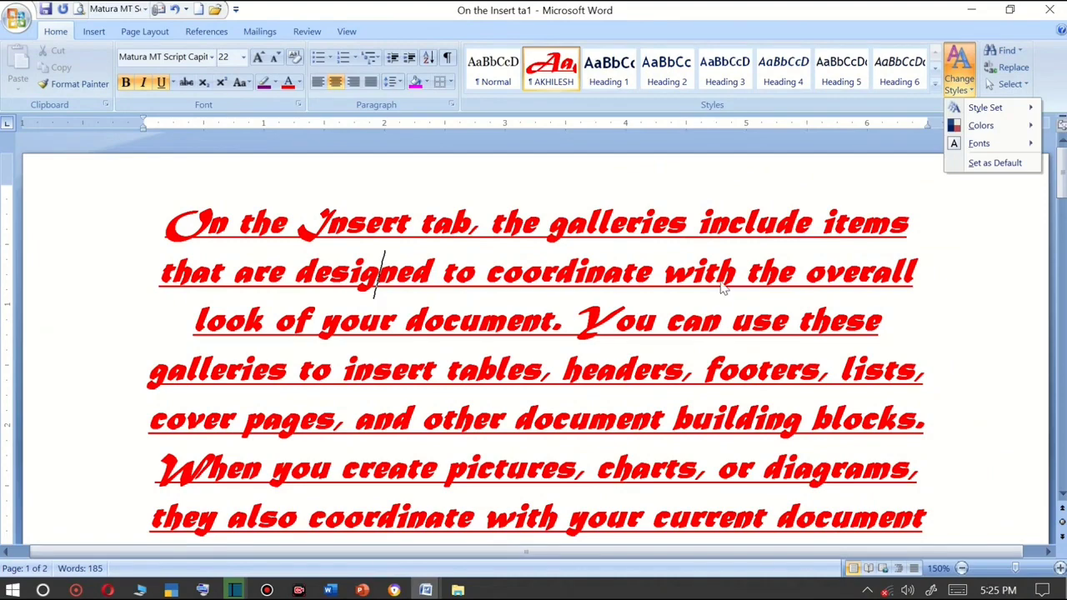
scroll(723, 288, "down", 7, "ctrl")
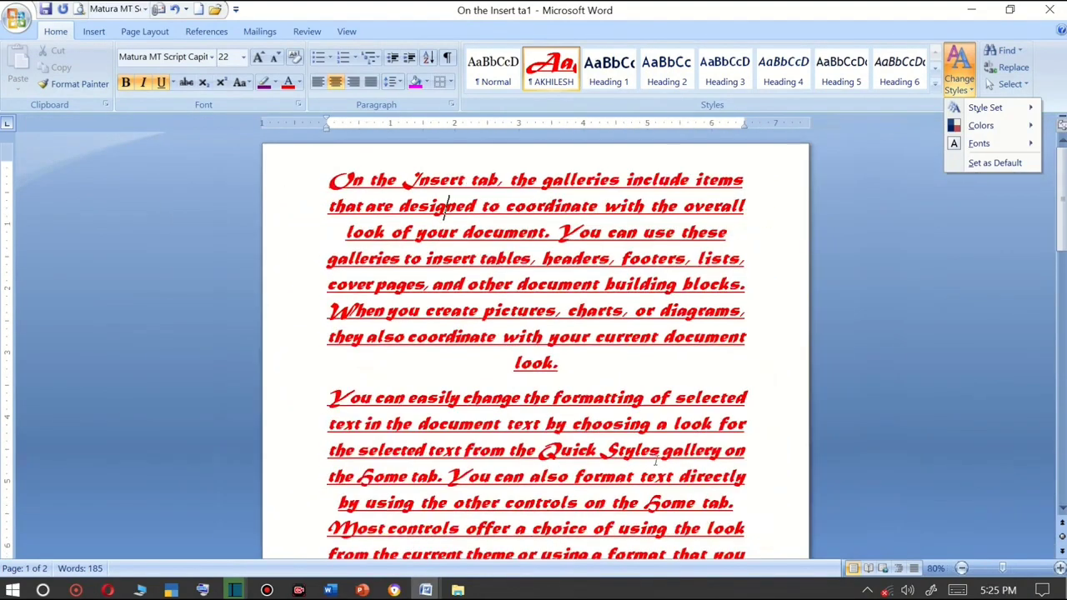
left_click(338, 177)
left_click_drag(335, 178, 702, 553)
left_click(961, 88)
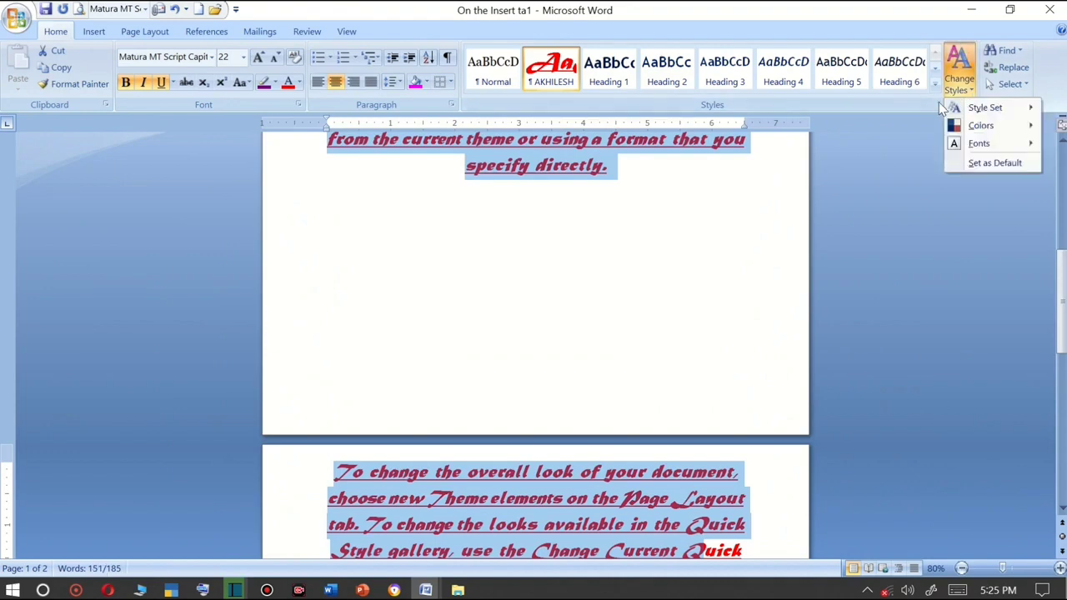
mouse_move(959, 108)
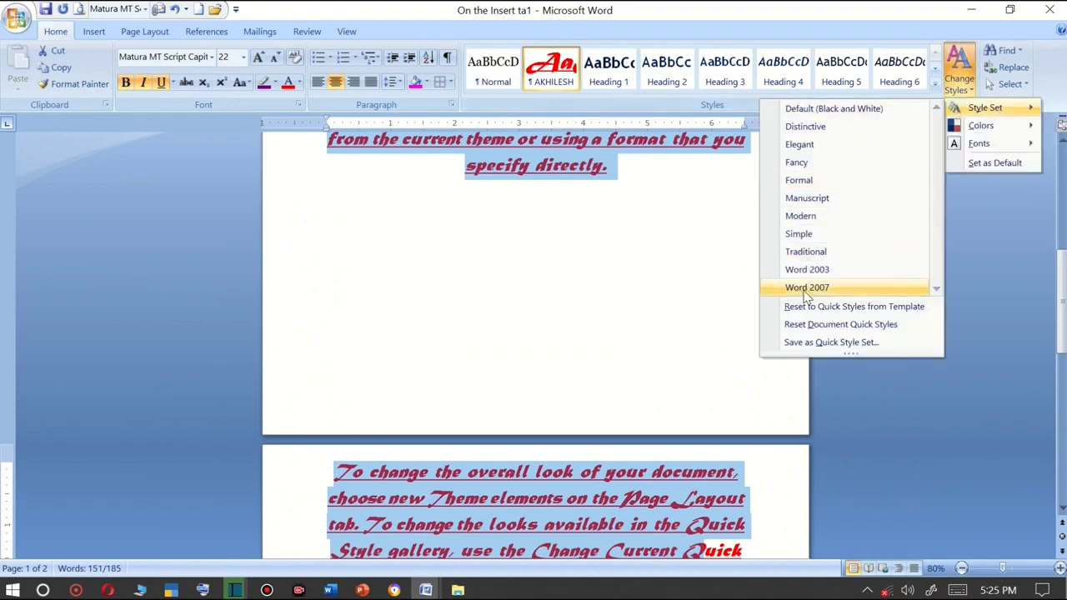
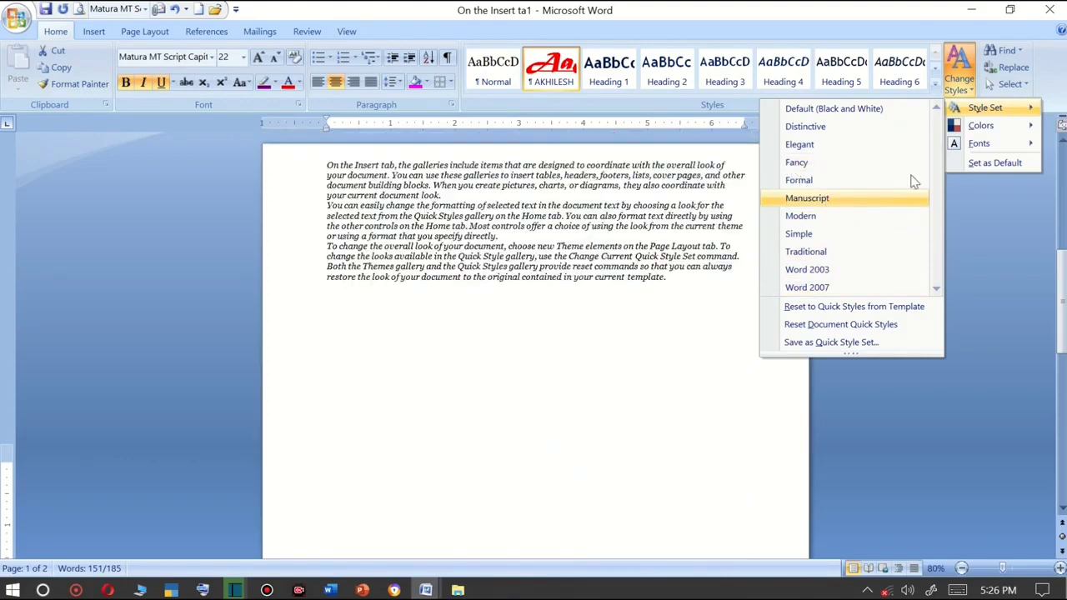
Apply the Manuscript style set and shade the selected text light pink.
left_click(825, 200)
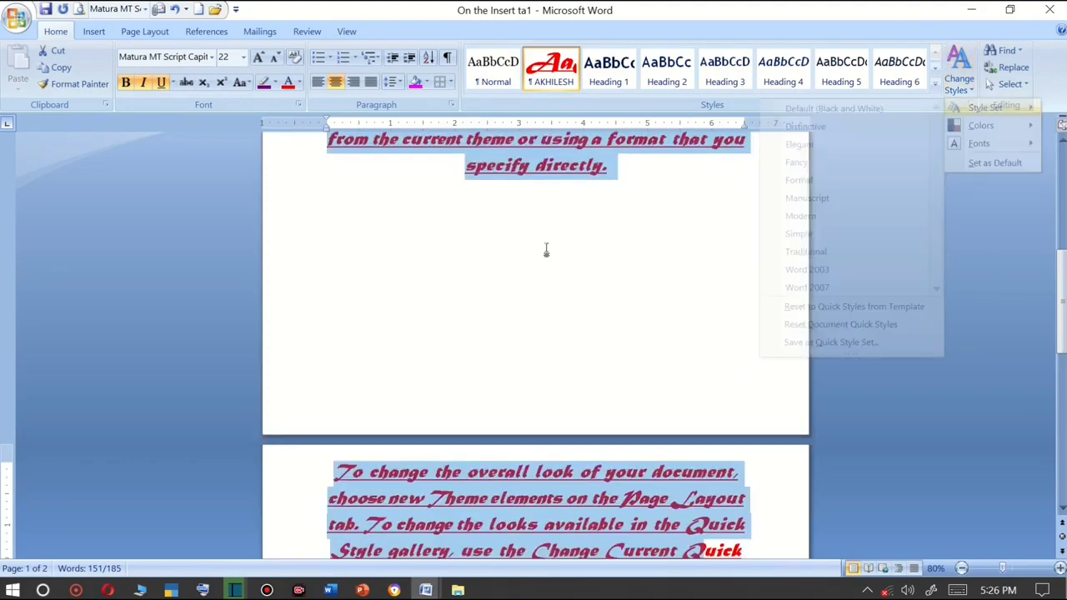
left_click(427, 80)
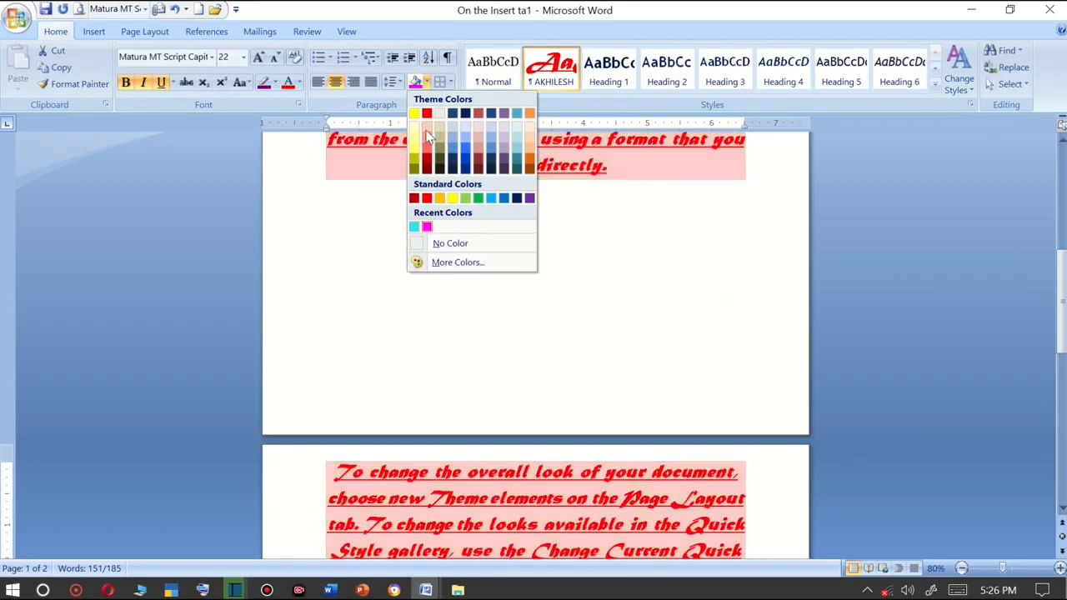
left_click(427, 135)
scroll(742, 213, "up", 6)
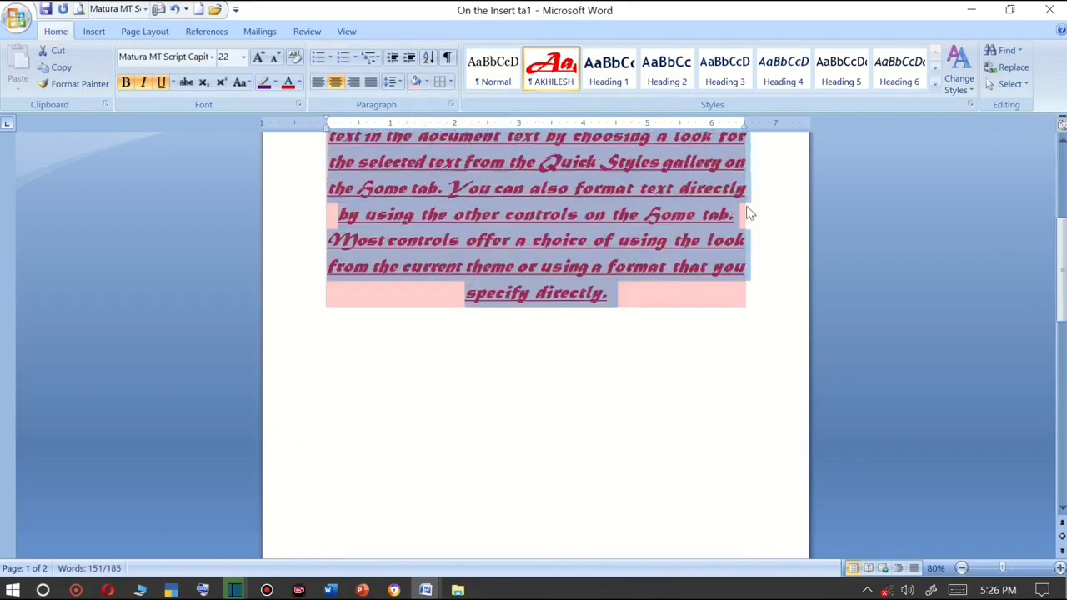
scroll(722, 235, "up", 4, "ctrl")
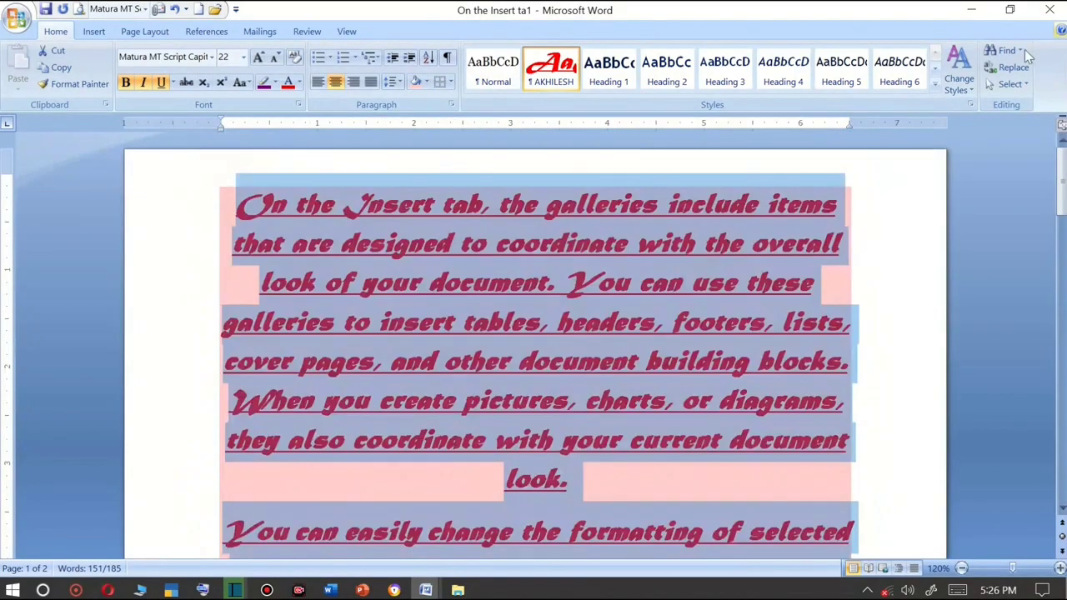
left_click(956, 90)
mouse_move(980, 125)
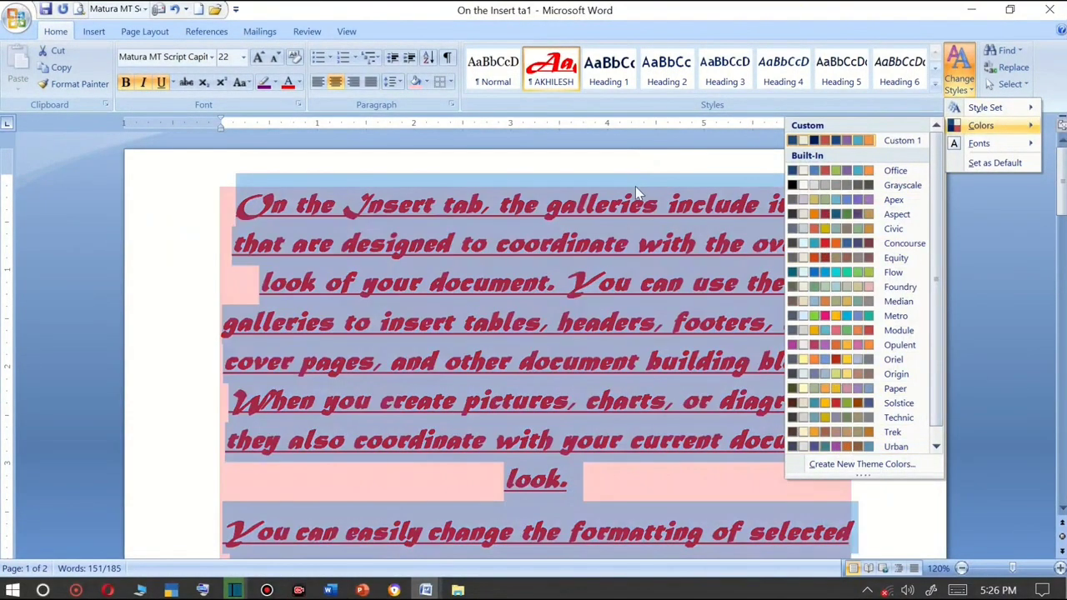
left_click(584, 204)
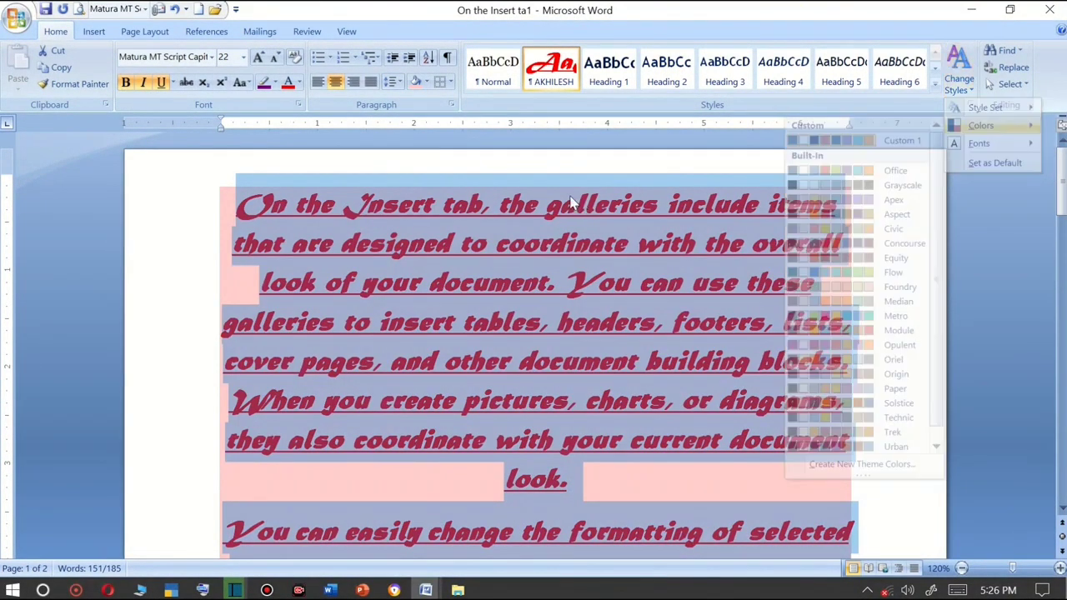
Change the selected text's shading to light blue.
left_click(426, 82)
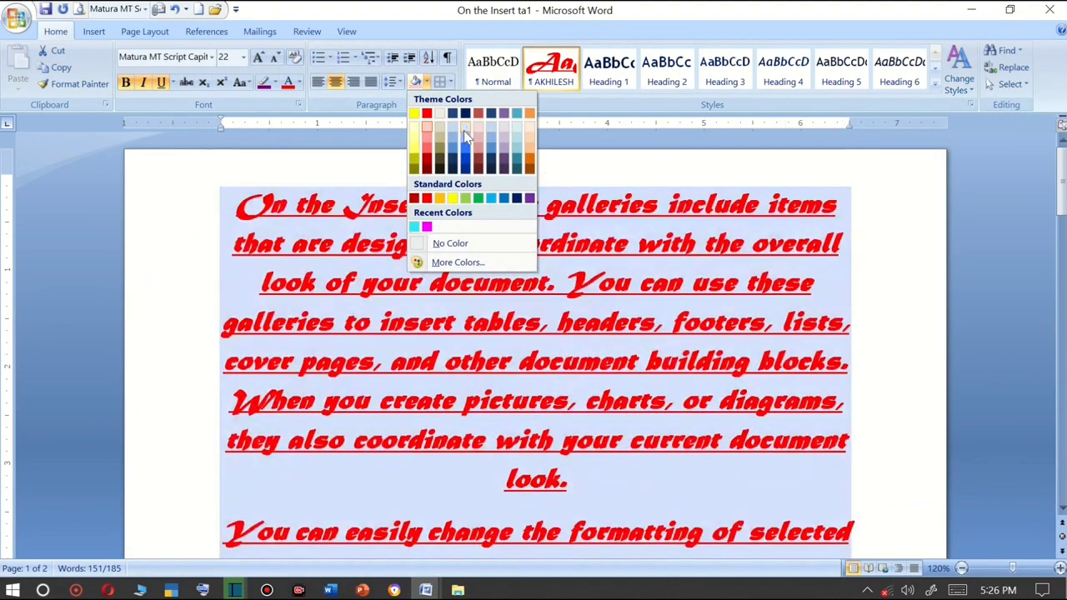
left_click(464, 134)
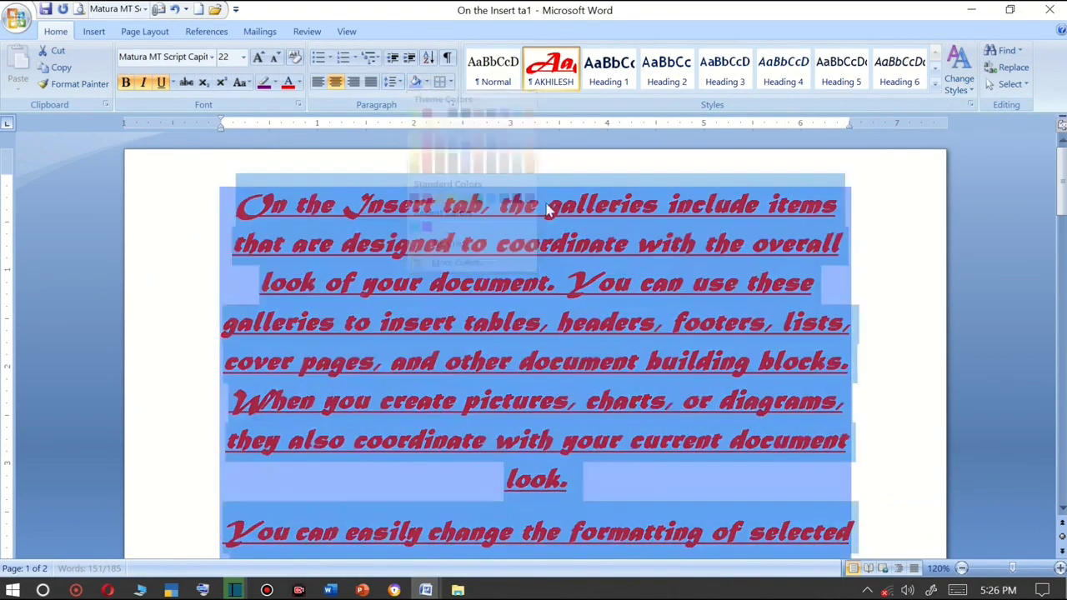
Start creating new theme colours, setting Text/Background - Dark 1 to Red, Background 1, Lighter 40% and Light 1 to green.
left_click(959, 74)
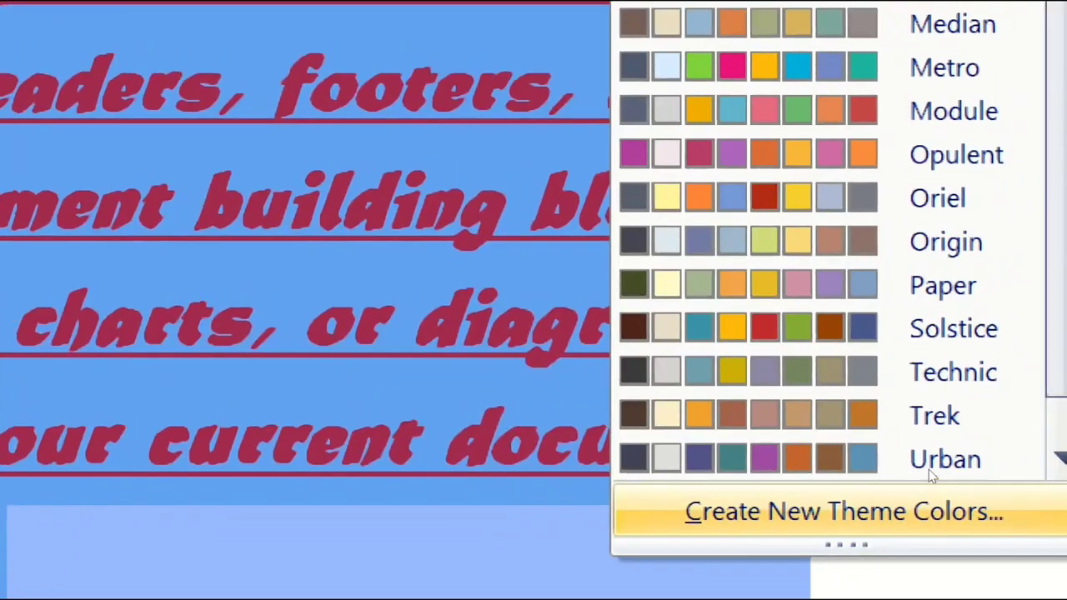
left_click(902, 492)
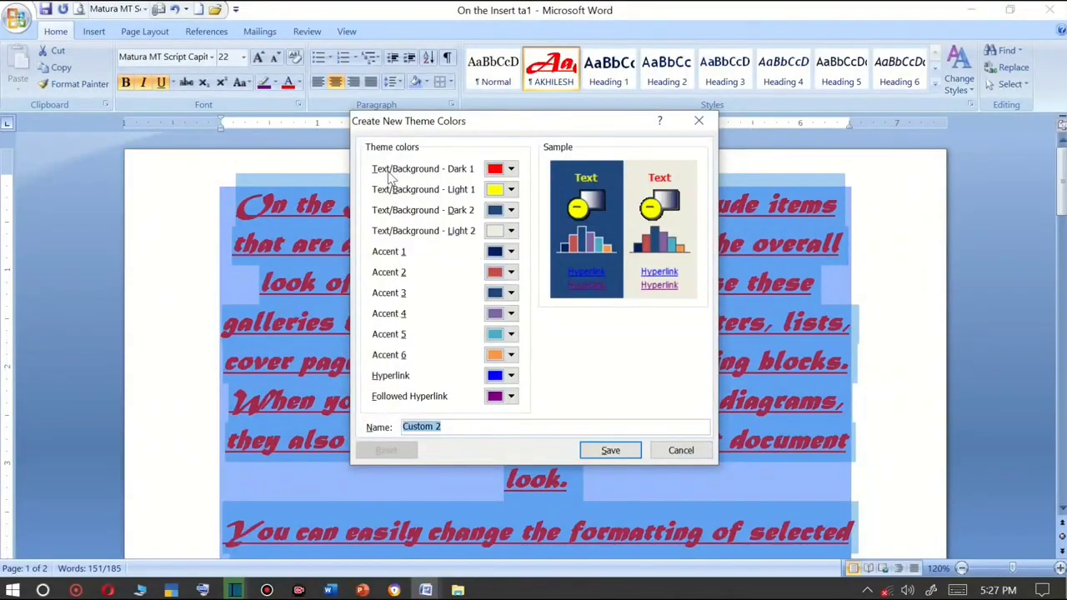
left_click(509, 169)
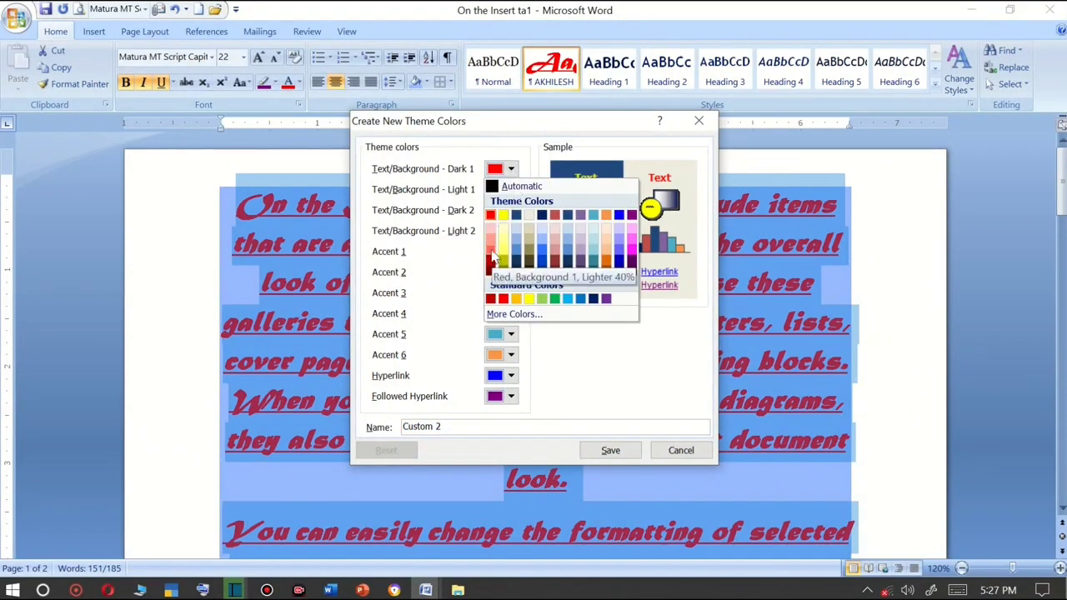
left_click(490, 247)
left_click(511, 190)
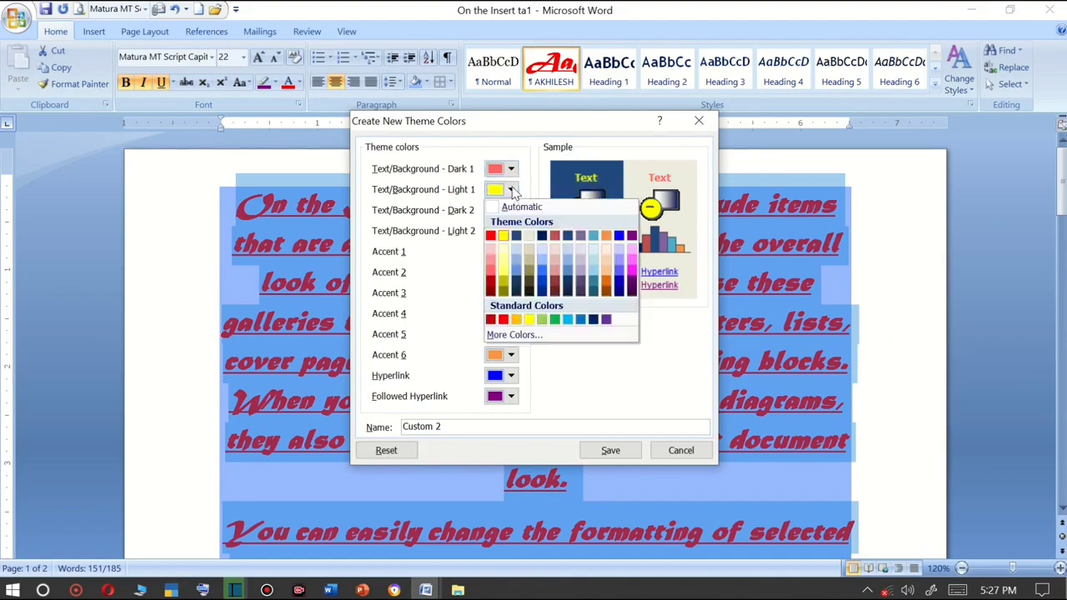
left_click(555, 321)
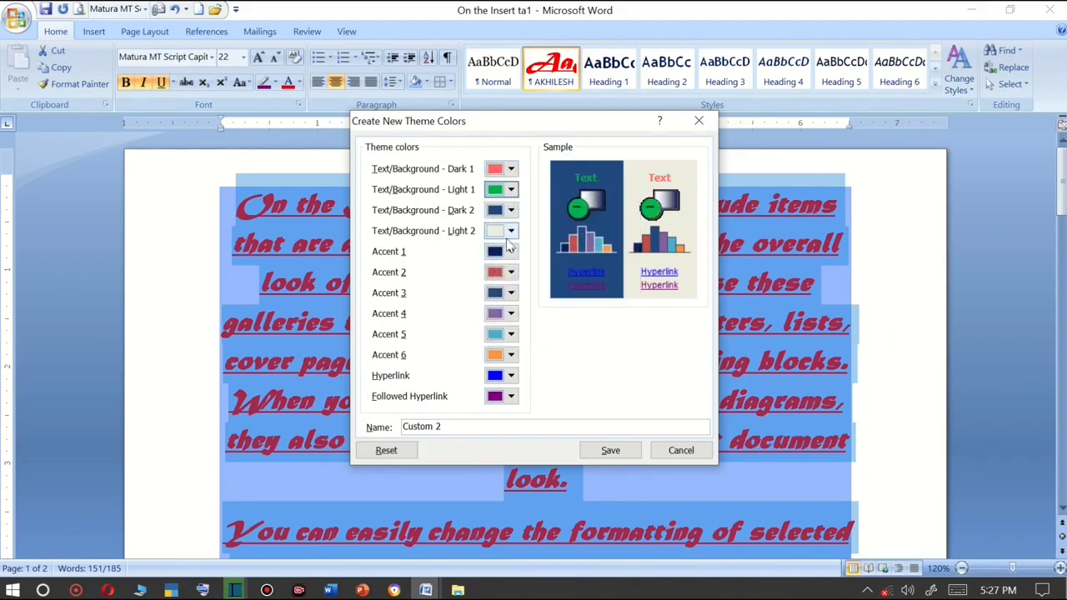
Set Text/Background - Light 2 to red and save the theme colours as Custom 2.
left_click(511, 231)
left_click(503, 345)
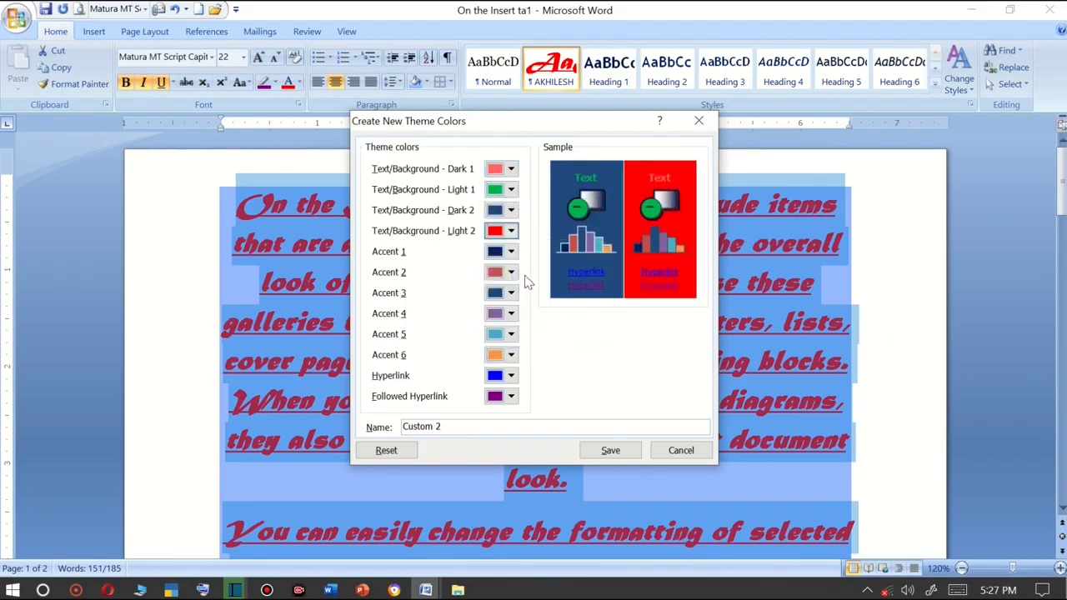
left_click(517, 254)
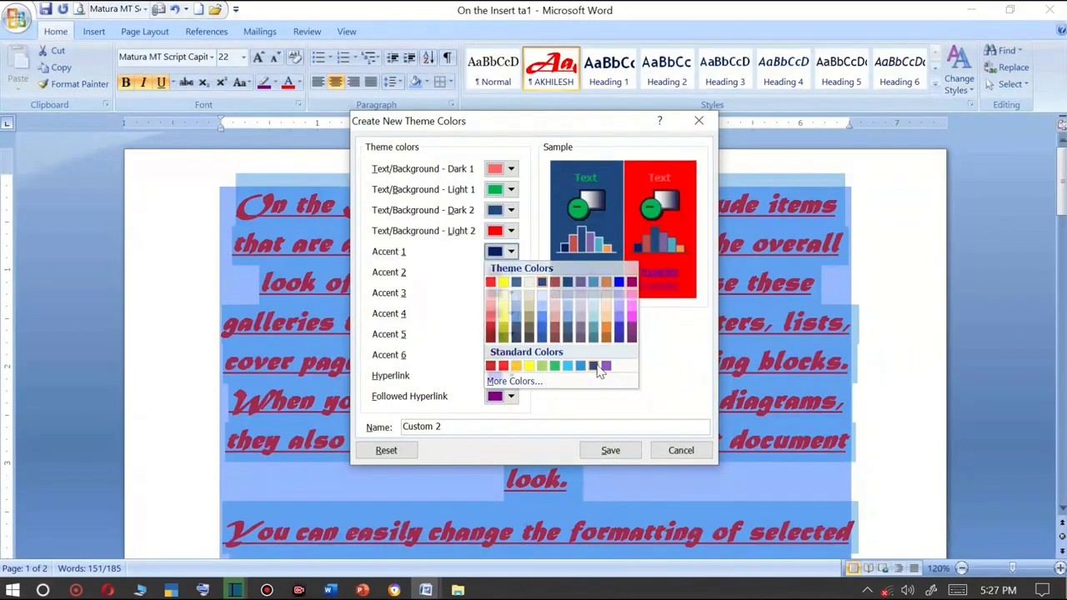
left_click(565, 407)
left_click(611, 451)
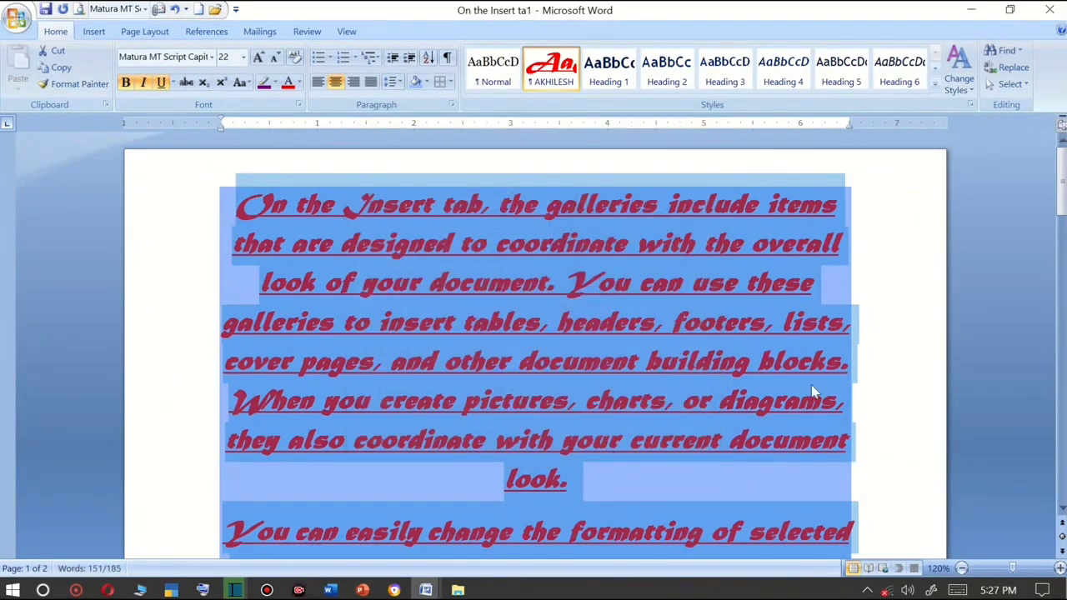
Apply the Custom 2 theme colours to the document.
left_click(959, 86)
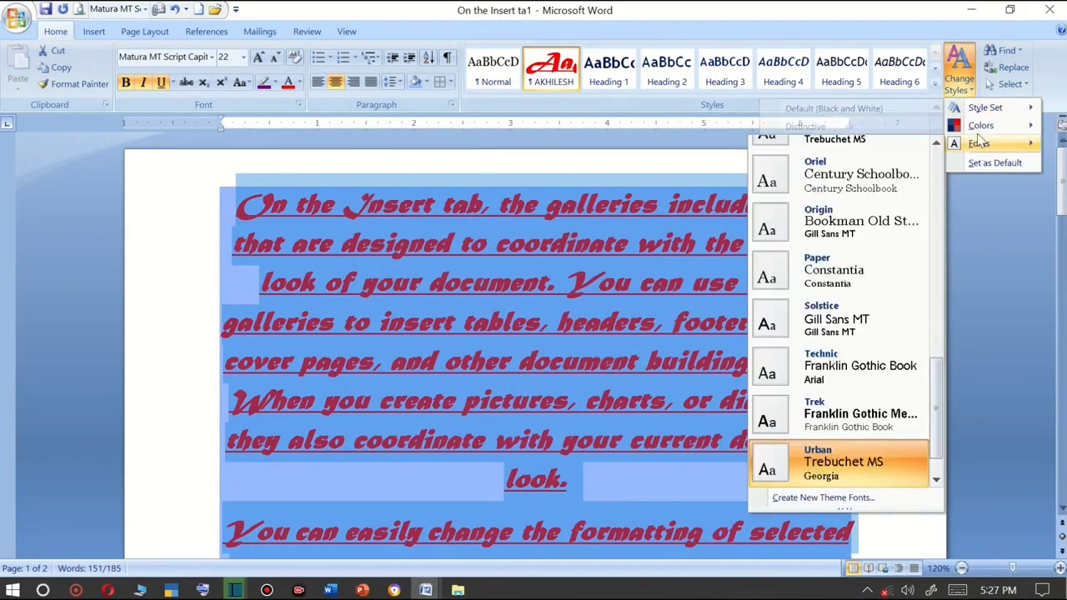
mouse_move(981, 127)
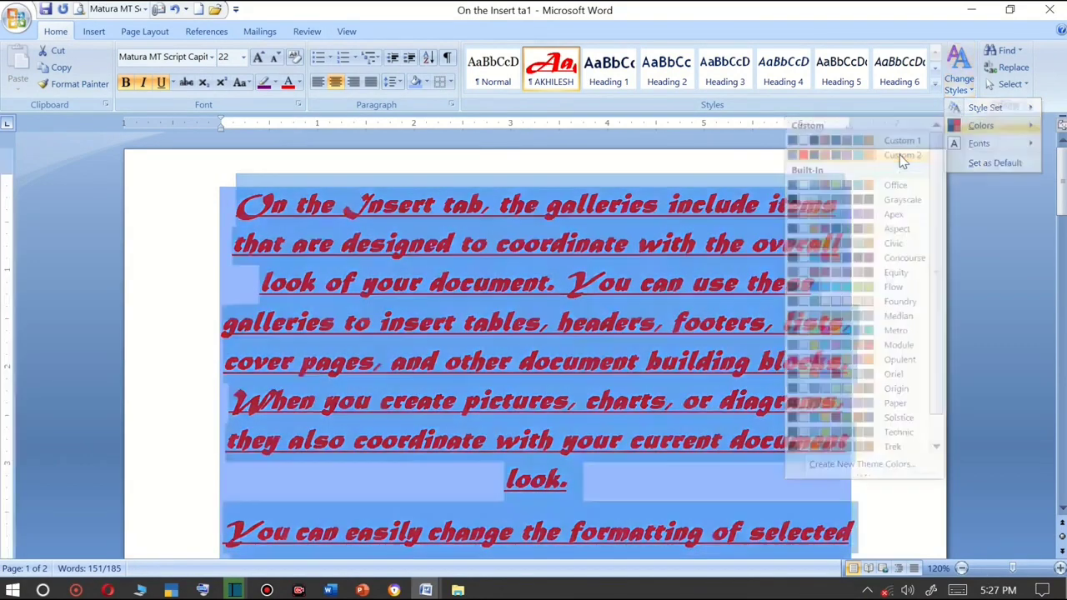
left_click(901, 155)
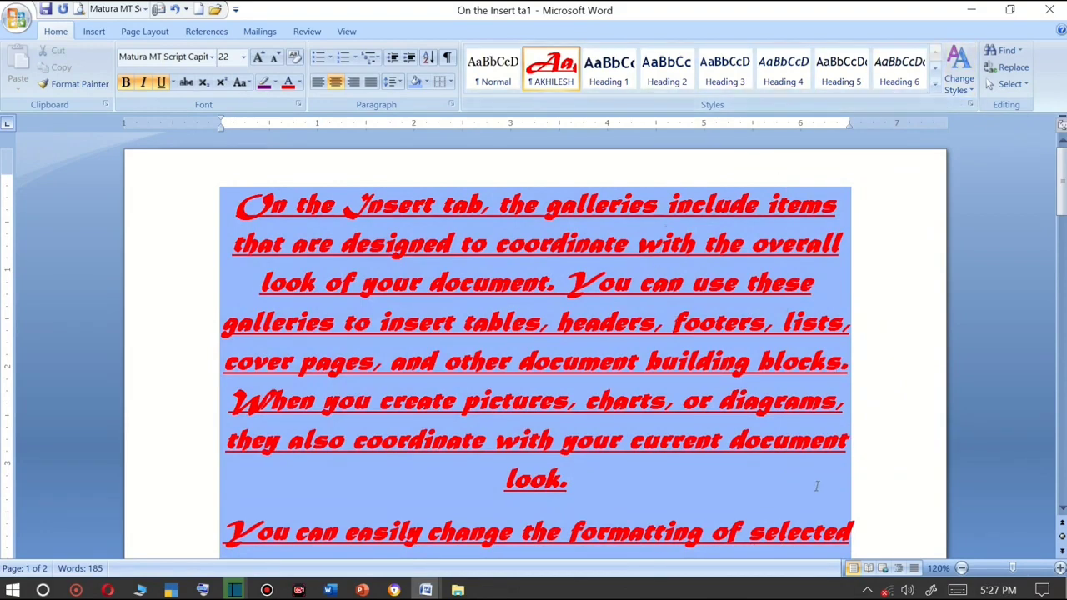
Select the first paragraph and apply the Origin theme fonts.
left_click_drag(816, 486, 269, 216)
left_click(961, 85)
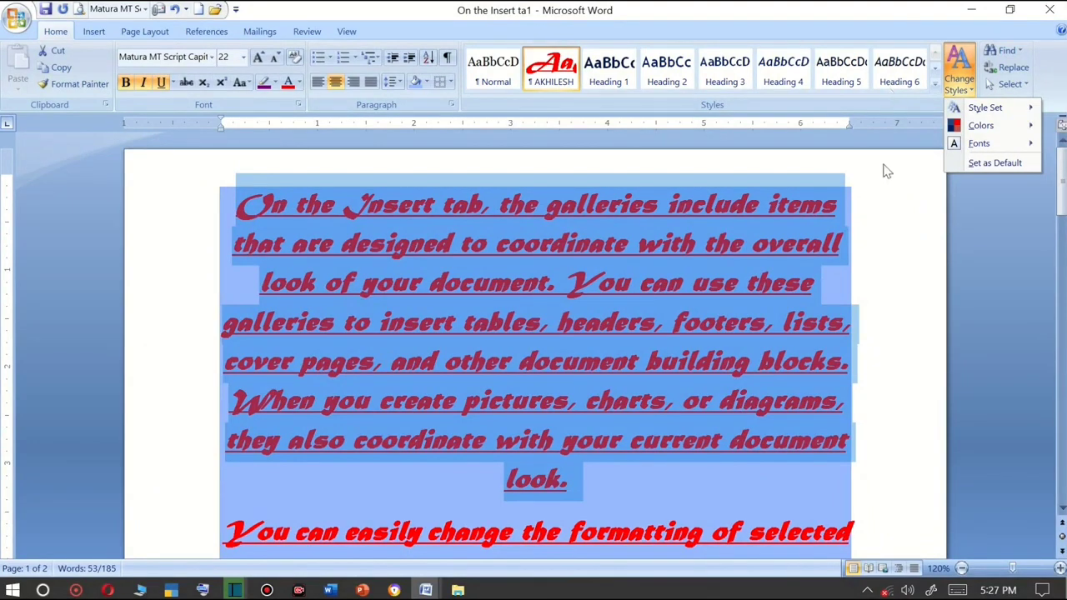
mouse_move(980, 146)
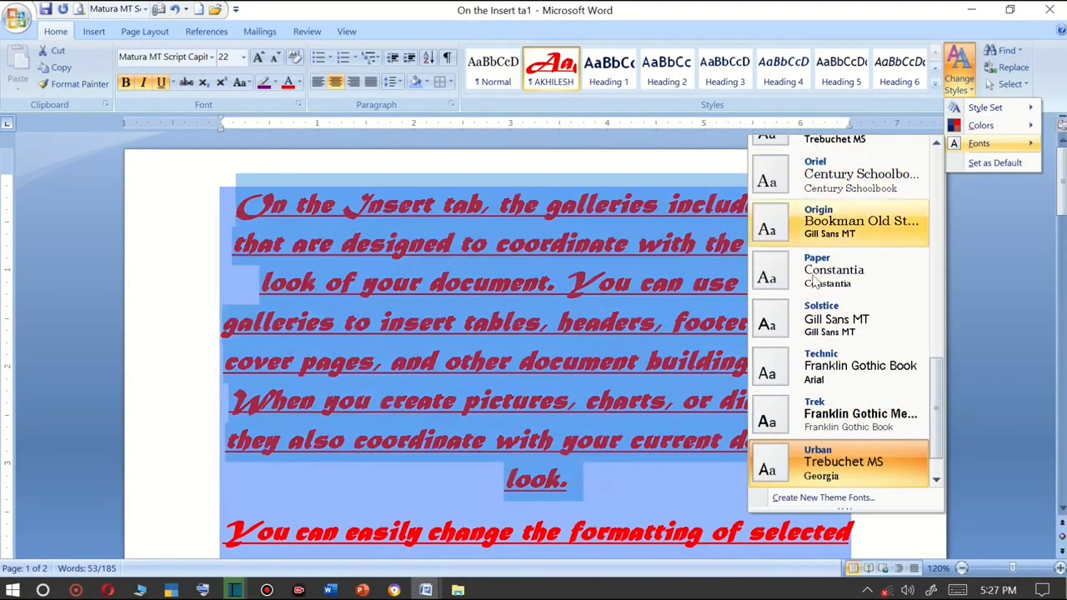
scroll(818, 417, "down", 1)
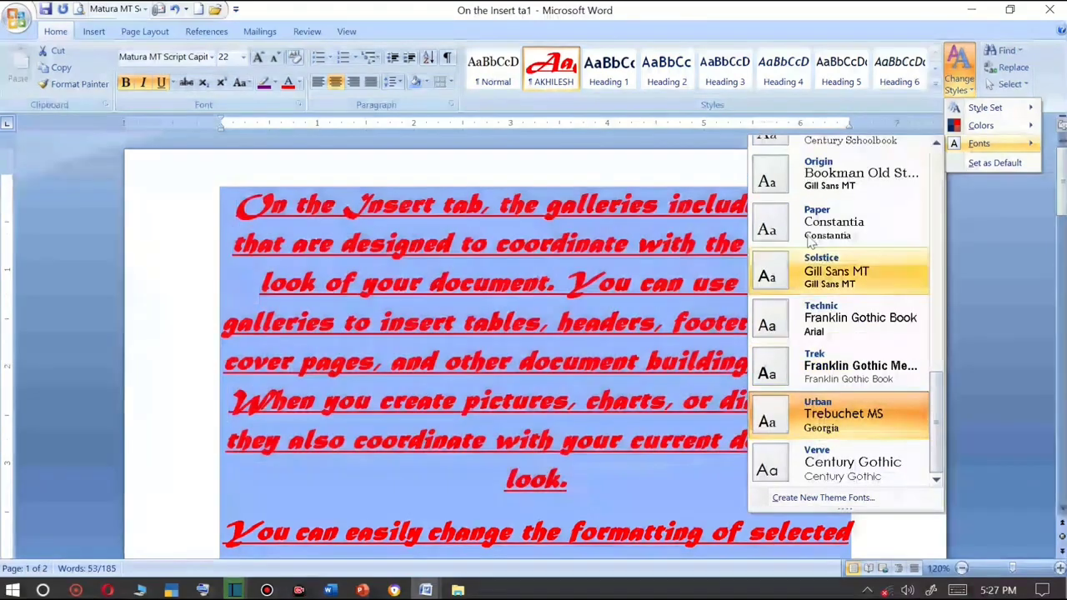
left_click(812, 186)
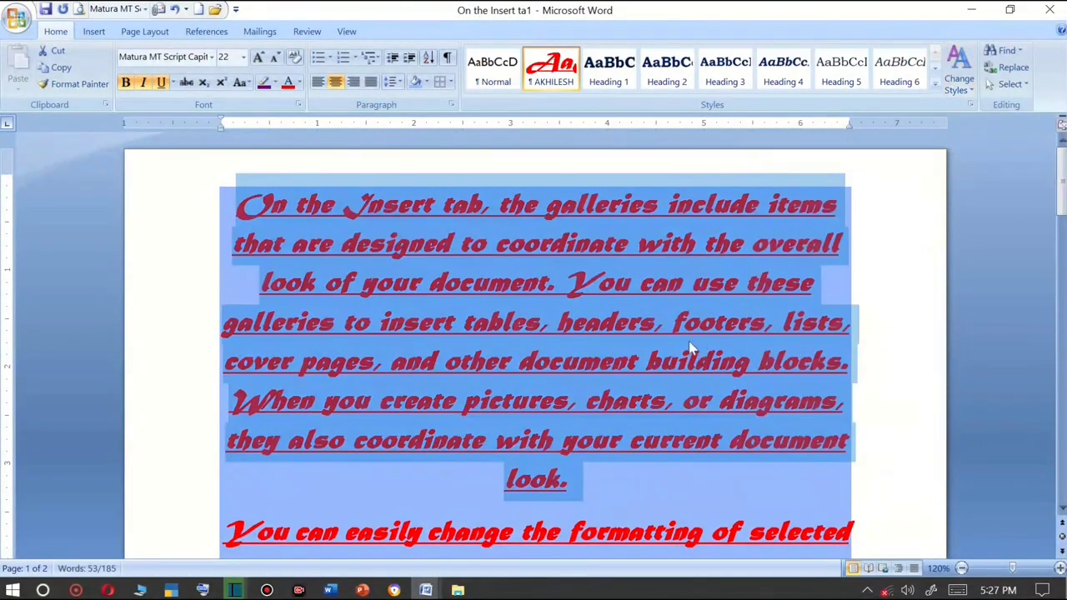
Replace all document text with fresh sample text generated by =RAND().
key("ctrl+a")
key("Delete")
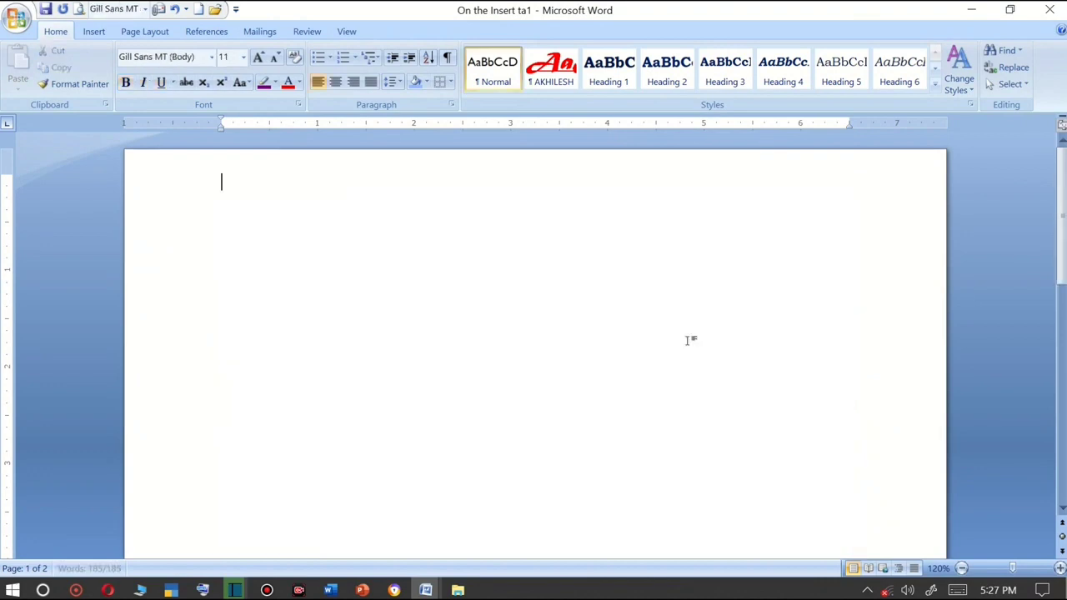
type("=RAND")
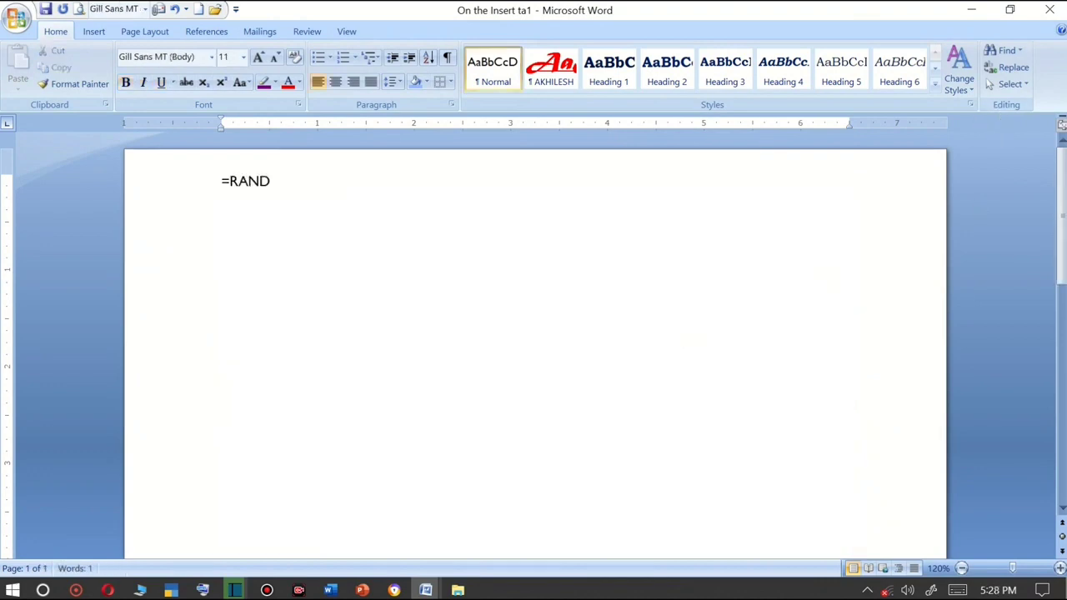
type("()")
key("Return")
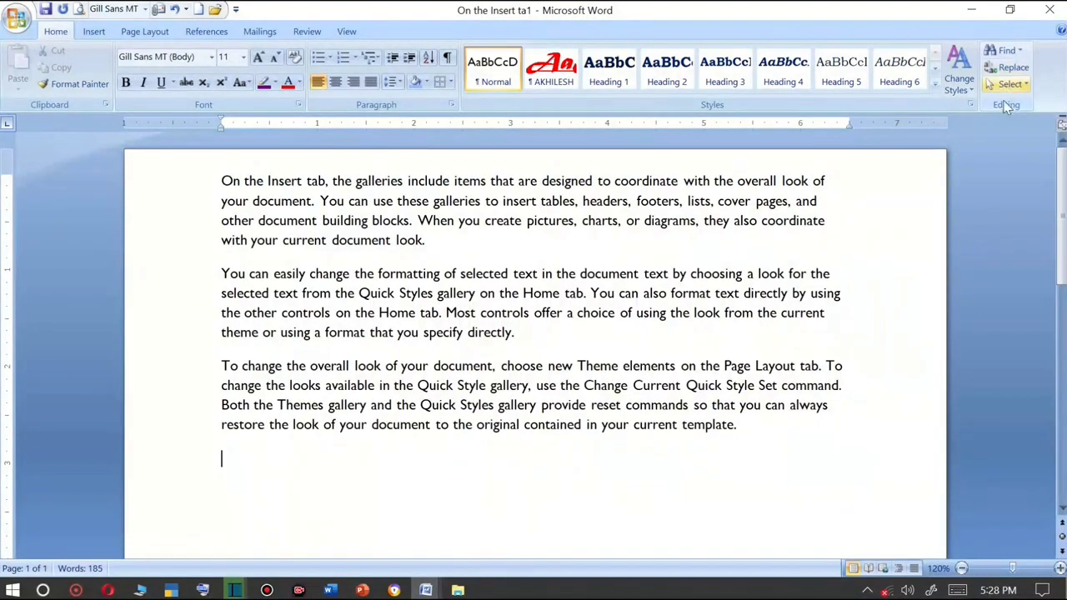
Open Find and Replace, move the dialog, and enter the as the search text.
left_click(1021, 52)
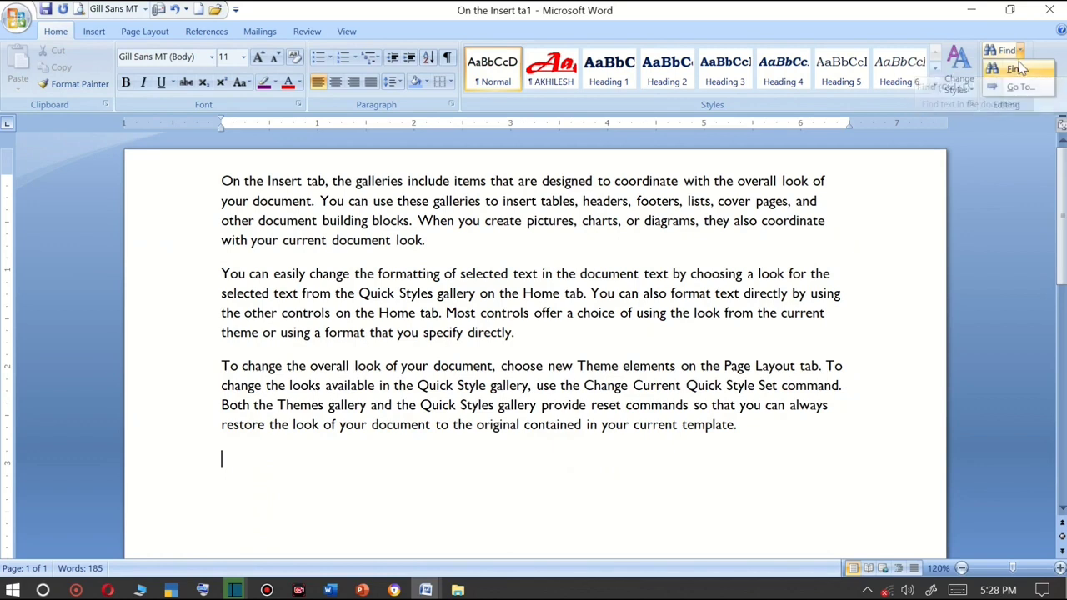
left_click(1017, 69)
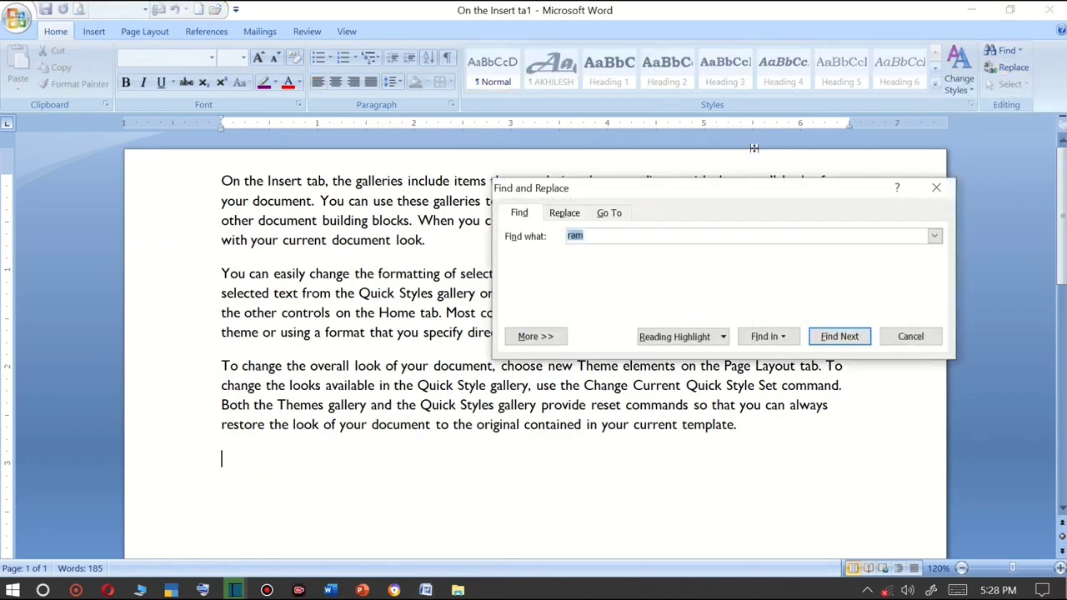
left_click_drag(696, 183, 560, 143)
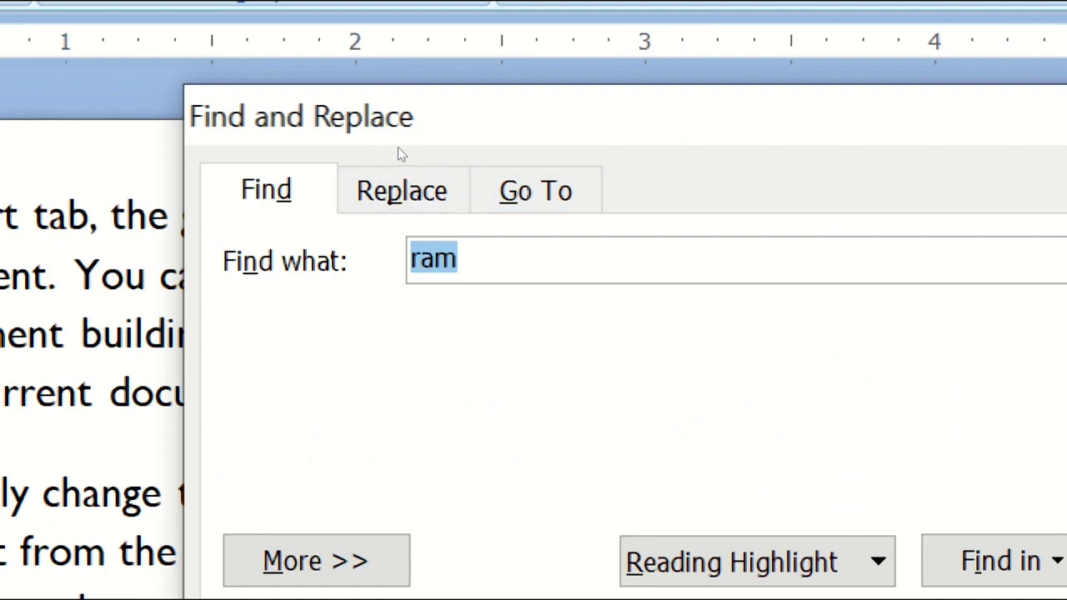
key("End")
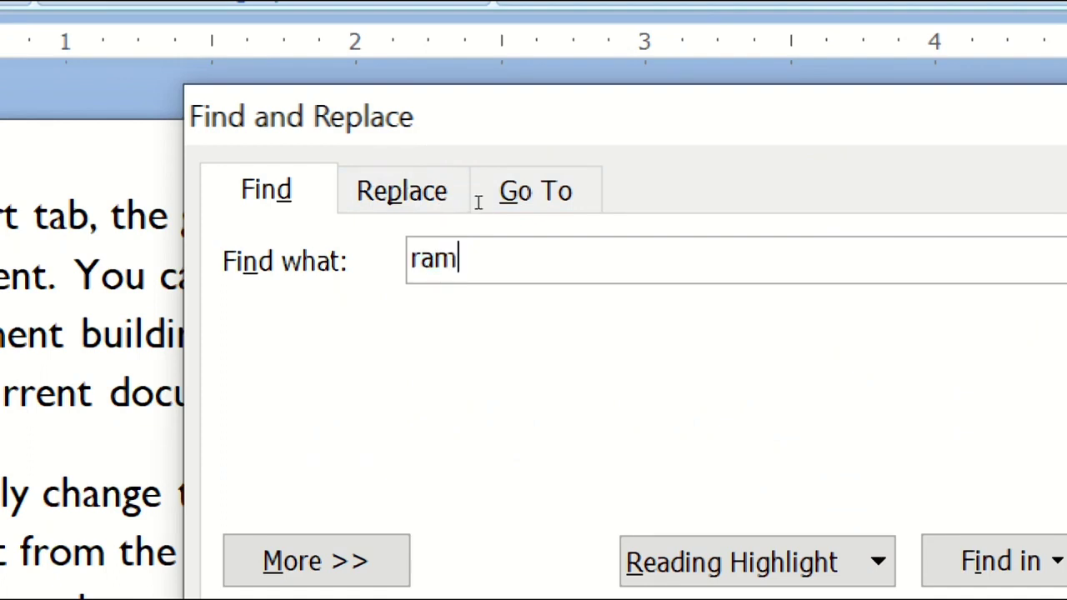
key("shift+Home")
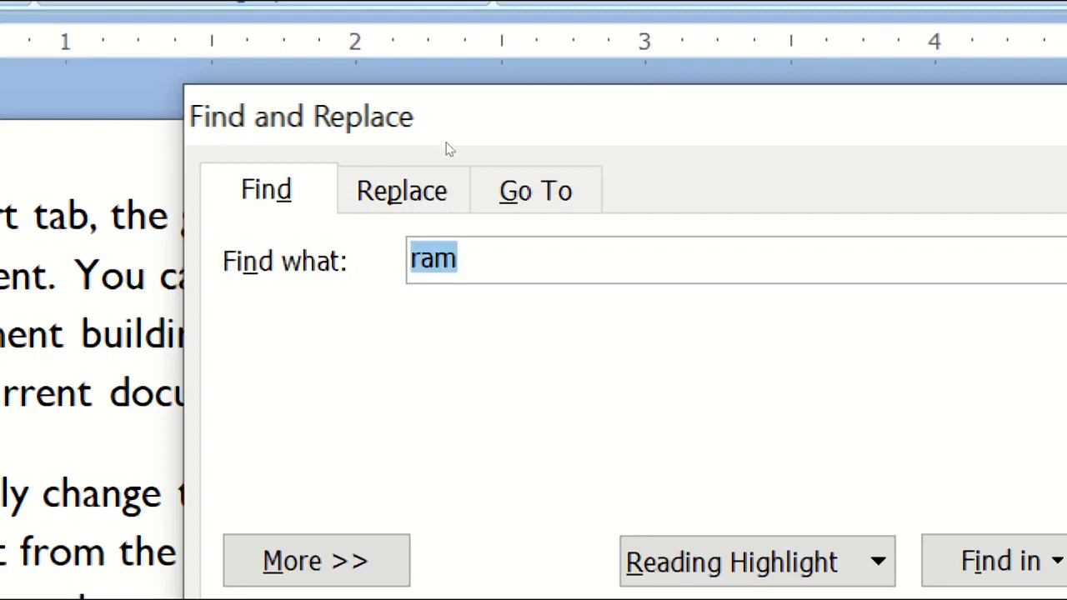
key("BackSpace")
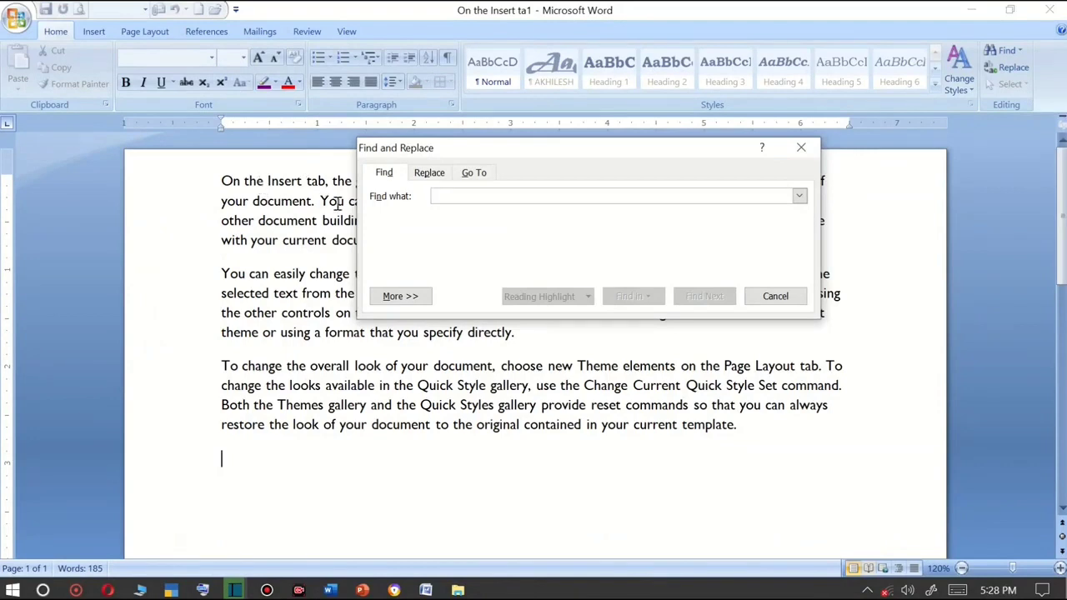
type("TH")
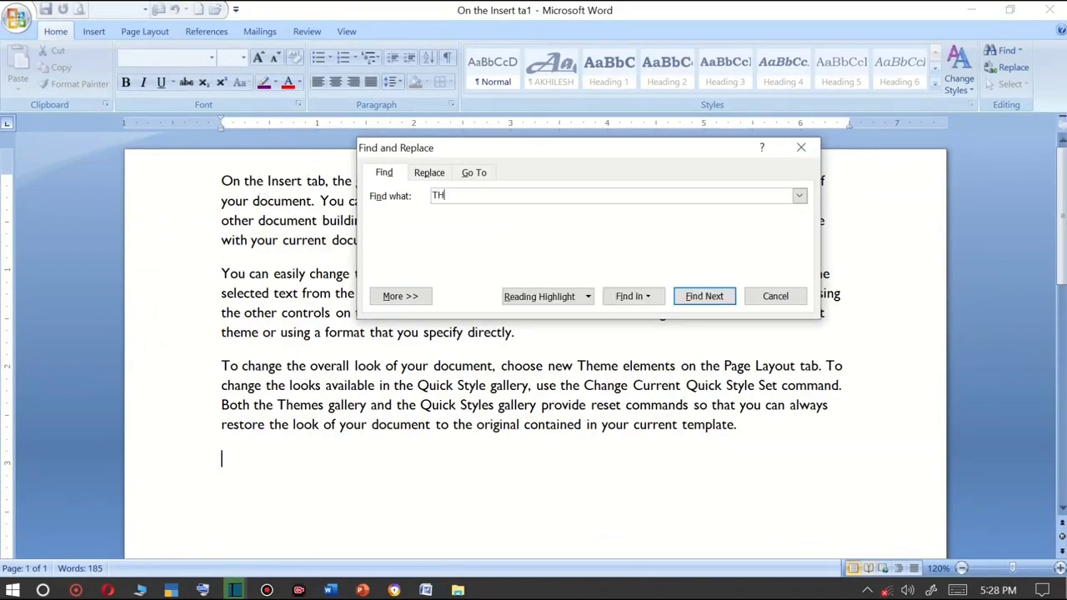
key("BackSpace")
key("BackSpace")
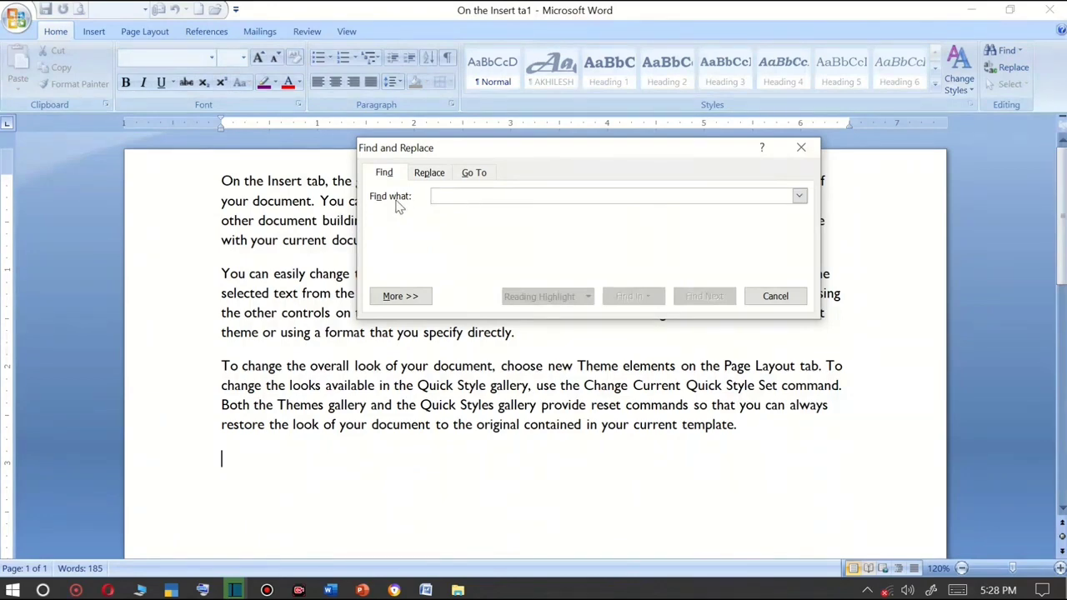
type("the")
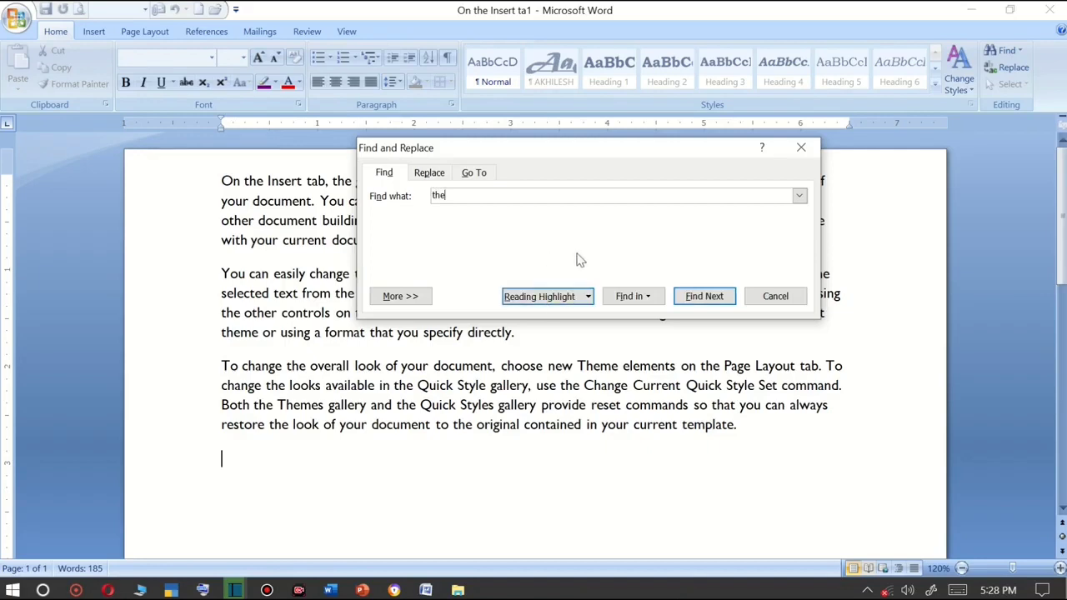
Restrict the search for "the" to the main document.
left_click(613, 302)
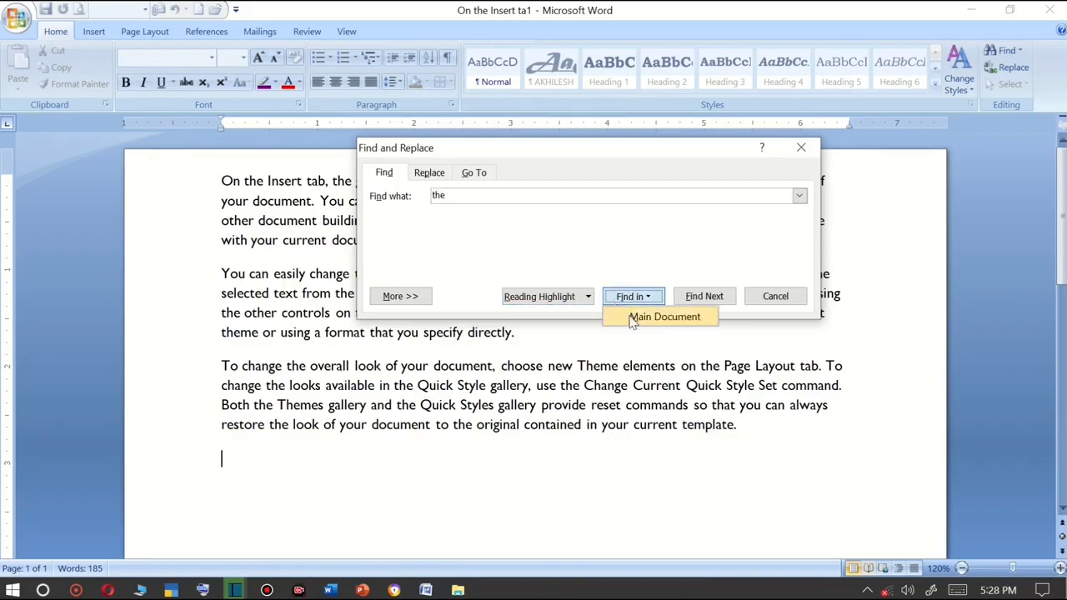
left_click(634, 319)
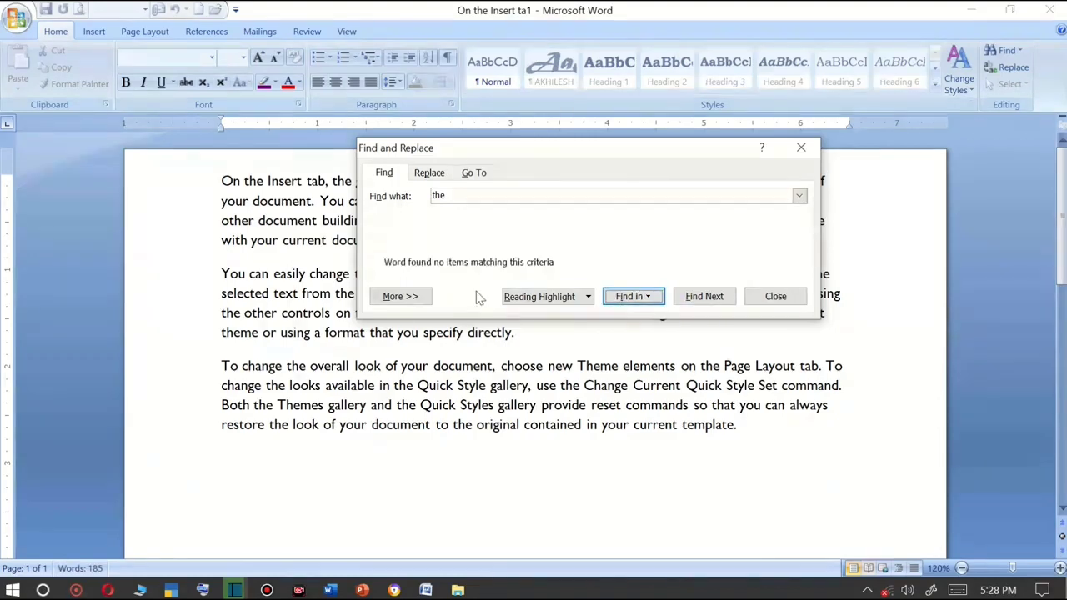
Expand the Find and Replace search options and enable Match case.
left_click(421, 297)
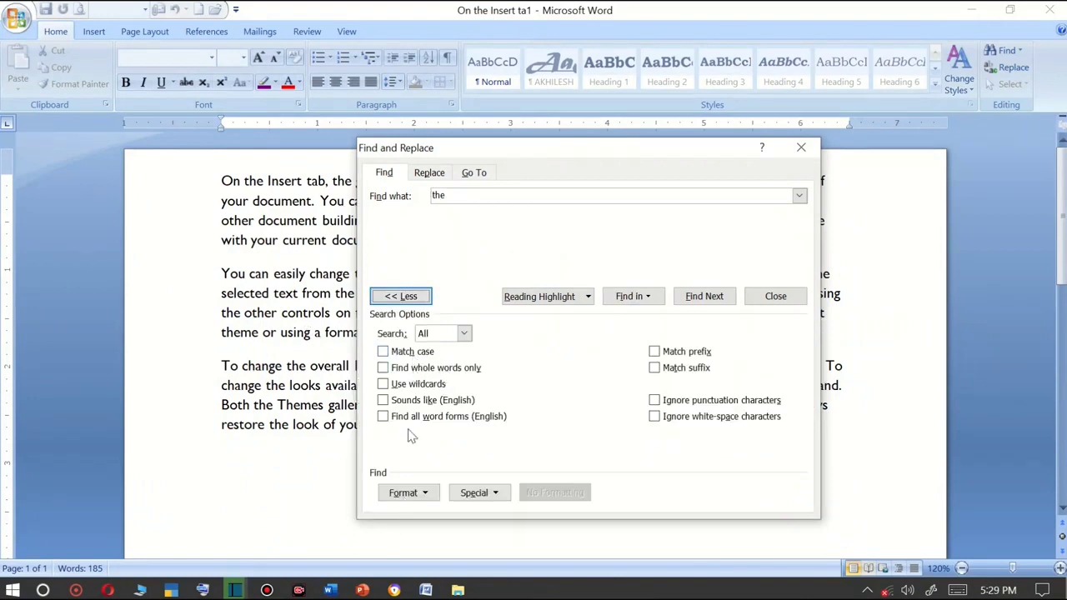
left_click(383, 352)
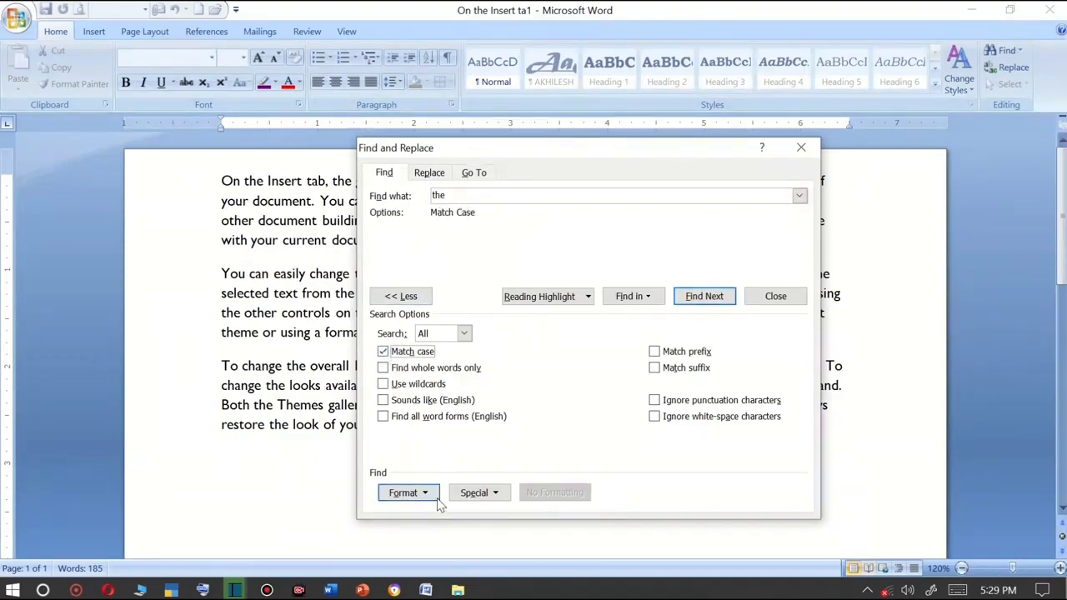
left_click(528, 300)
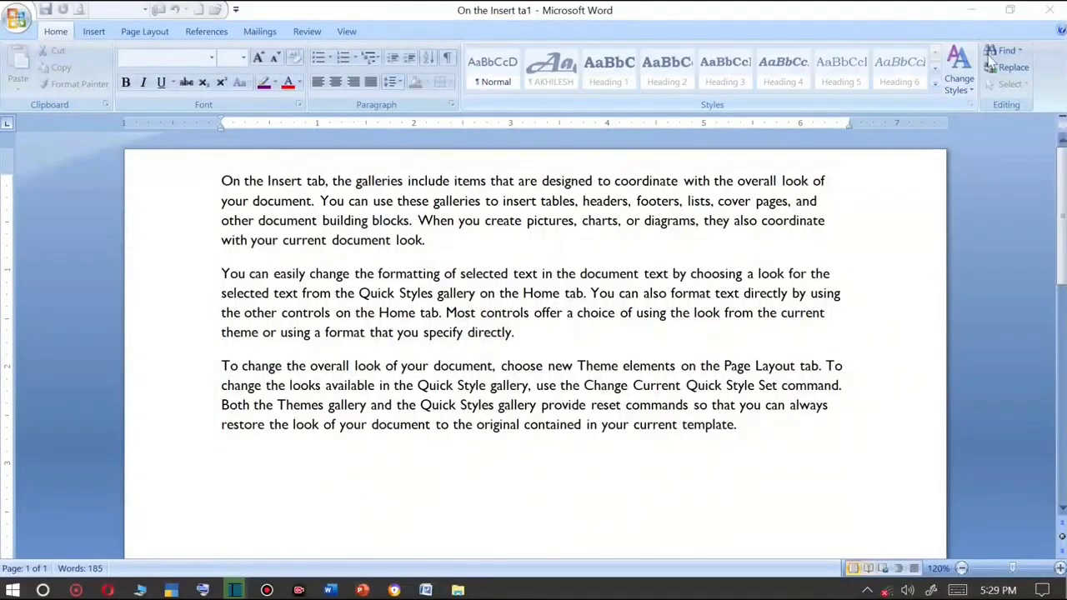
Reopen Find and highlight all occurrences of "the" with Reading Highlight, then move the dialog aside.
left_click(999, 52)
left_click(550, 296)
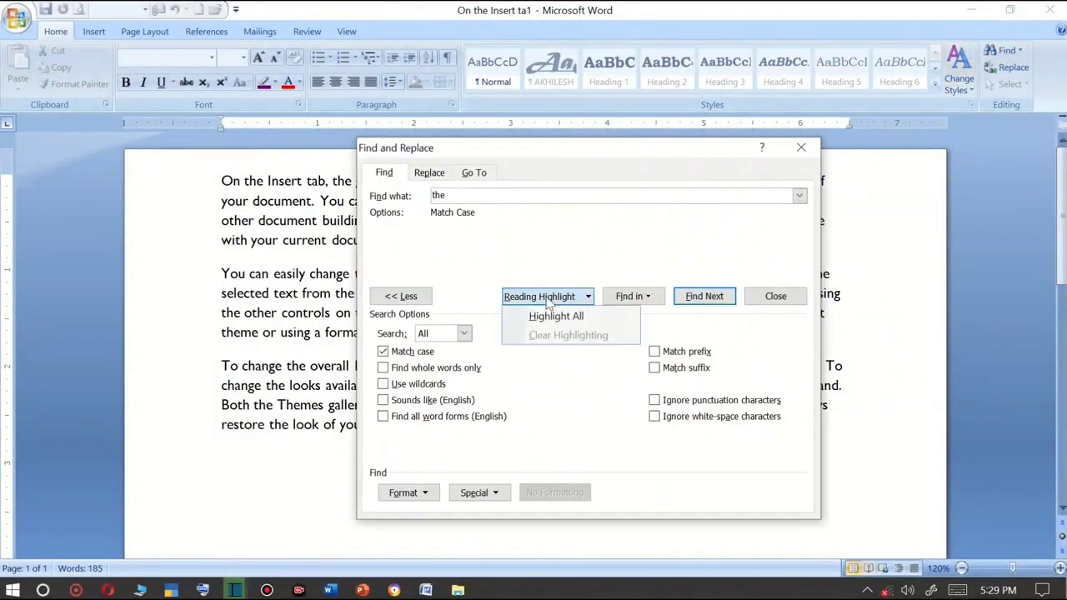
left_click(557, 318)
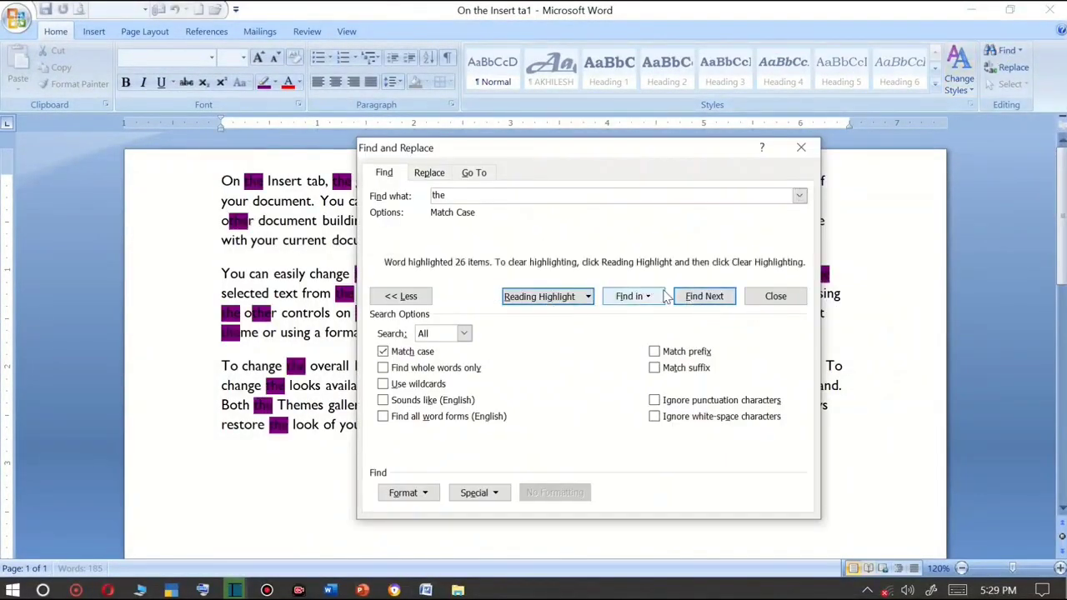
left_click_drag(606, 148, 801, 218)
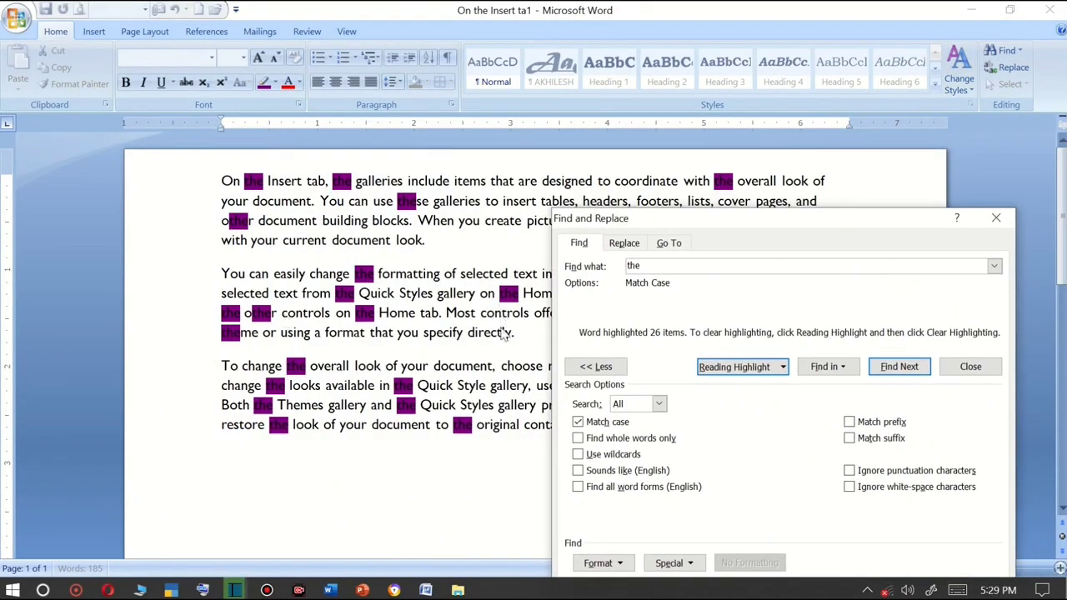
Browse the Special characters list, step through matches of "the" one by one, and close the dialog.
left_click(674, 563)
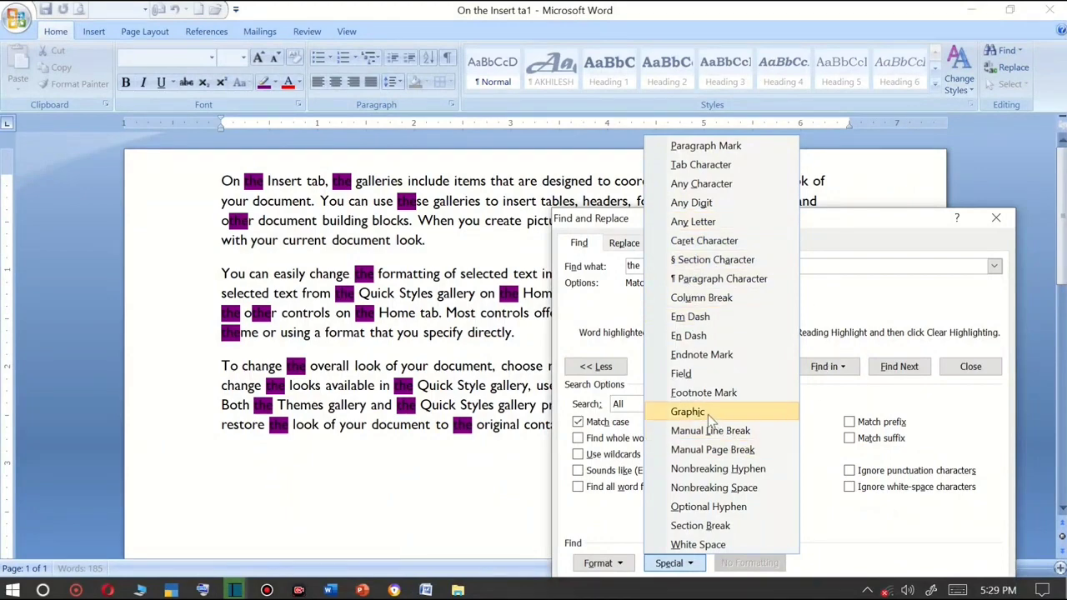
left_click(861, 263)
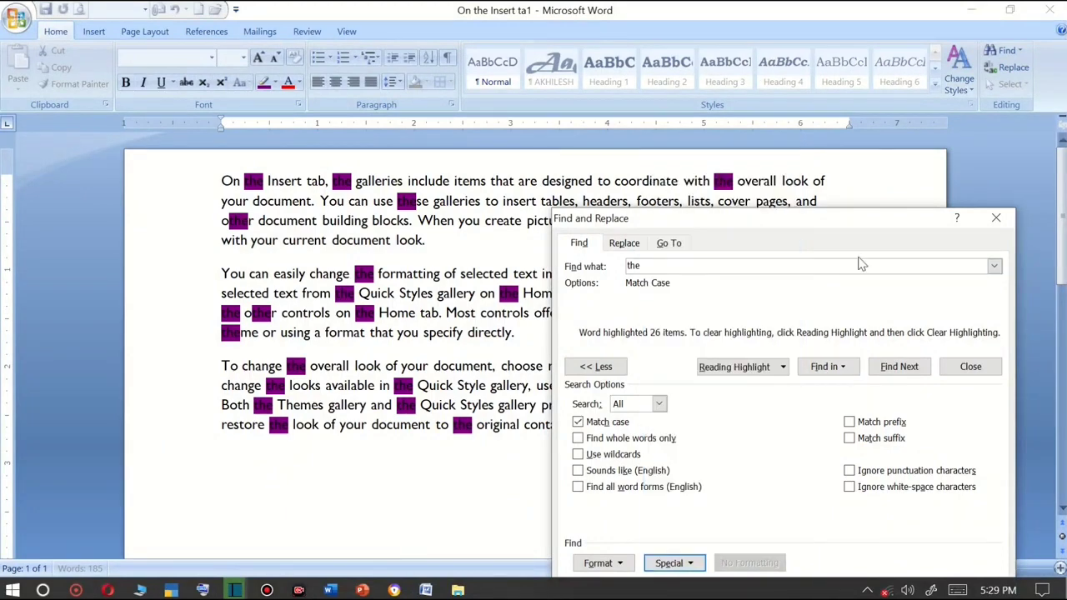
left_click(894, 369)
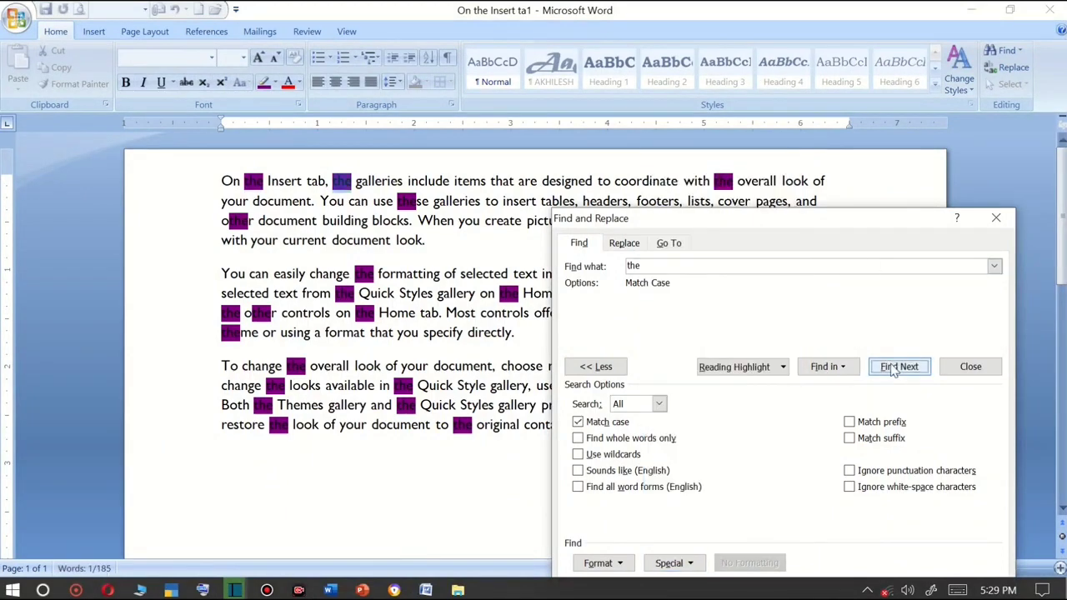
left_click(893, 369)
left_click(893, 369)
left_click(894, 369)
left_click(894, 369)
left_click(894, 369)
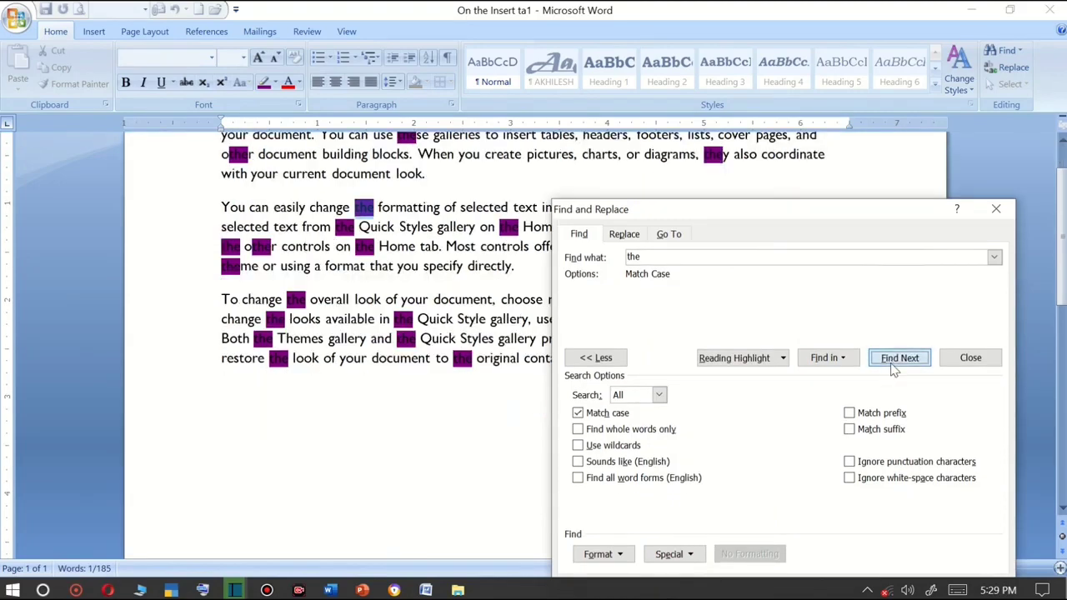
left_click(894, 369)
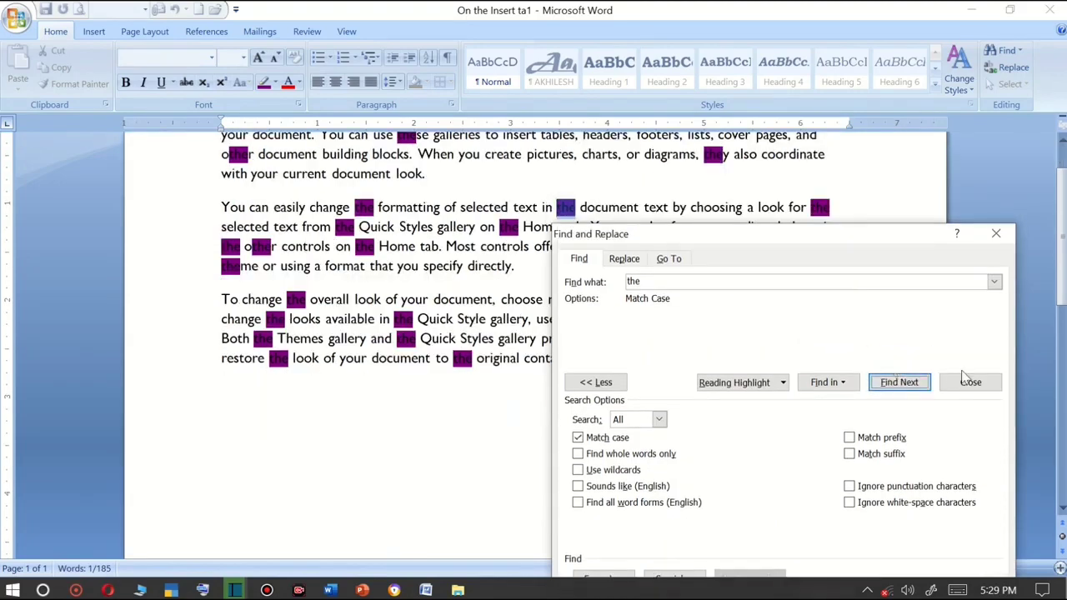
left_click(996, 235)
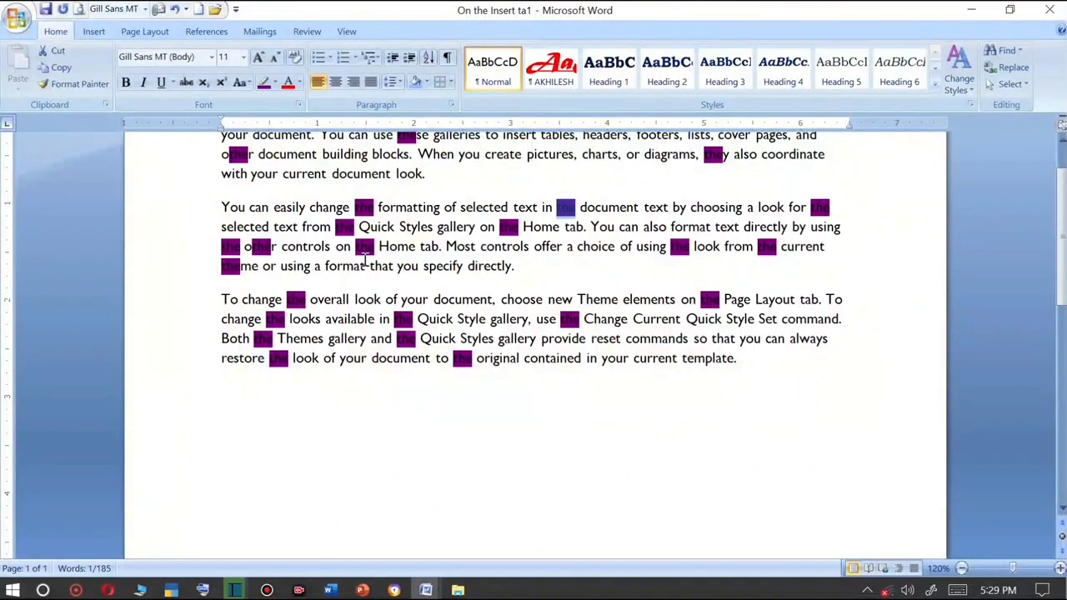
Open the Replace tab and set the replacement text for "the" to "jay shree ram".
left_click(448, 253)
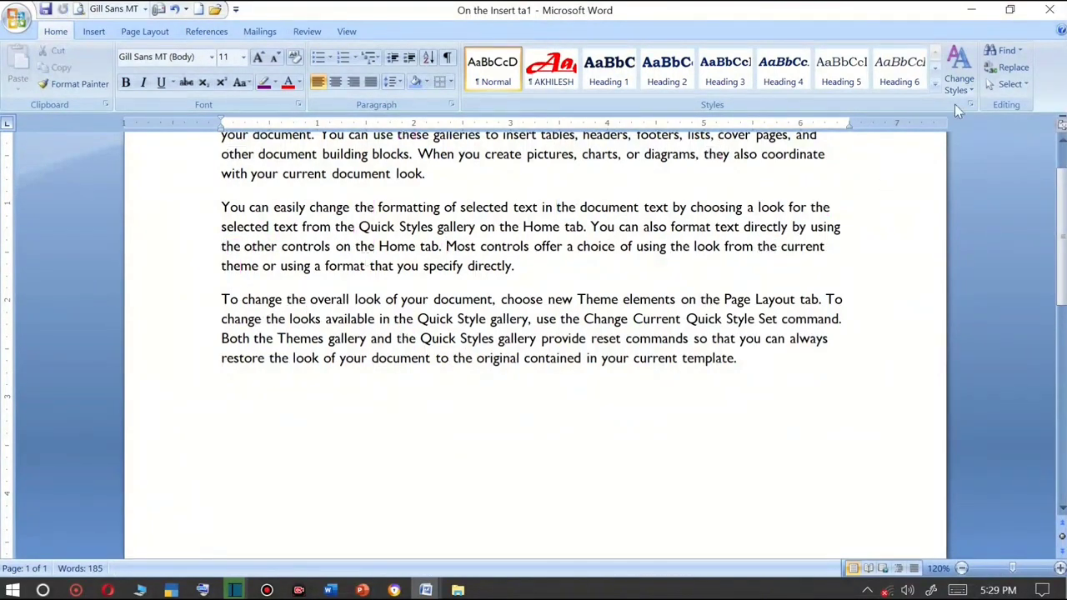
left_click(1003, 50)
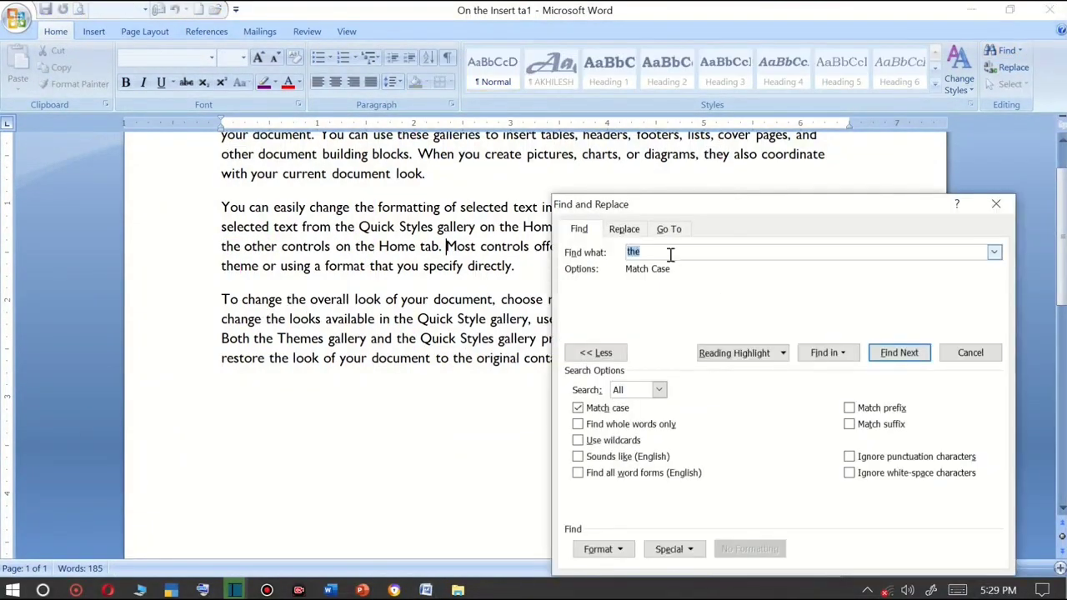
left_click(625, 231)
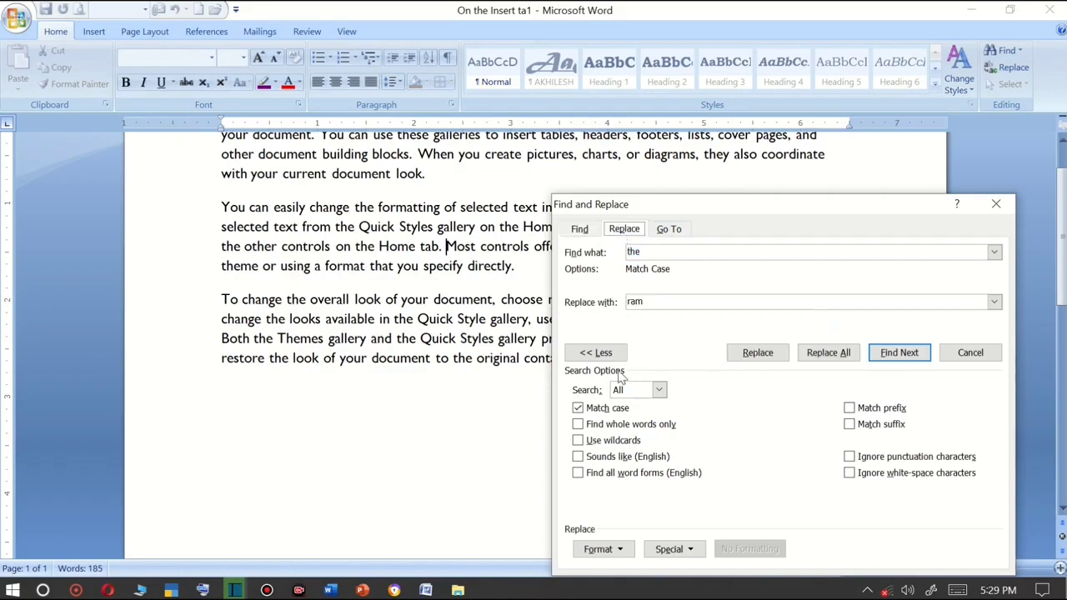
left_click(640, 253)
left_click_drag(648, 305, 560, 294)
type("jay shree")
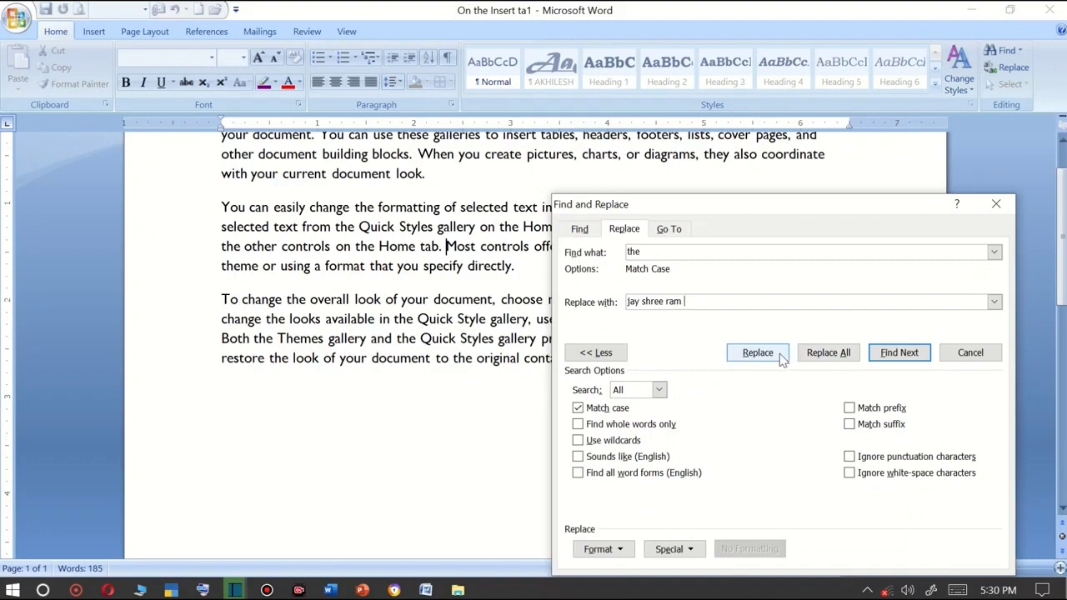
Replace one occurrence of "the", then replace all remaining occurrences with "jay shree ram" and close the dialog.
left_click(899, 352)
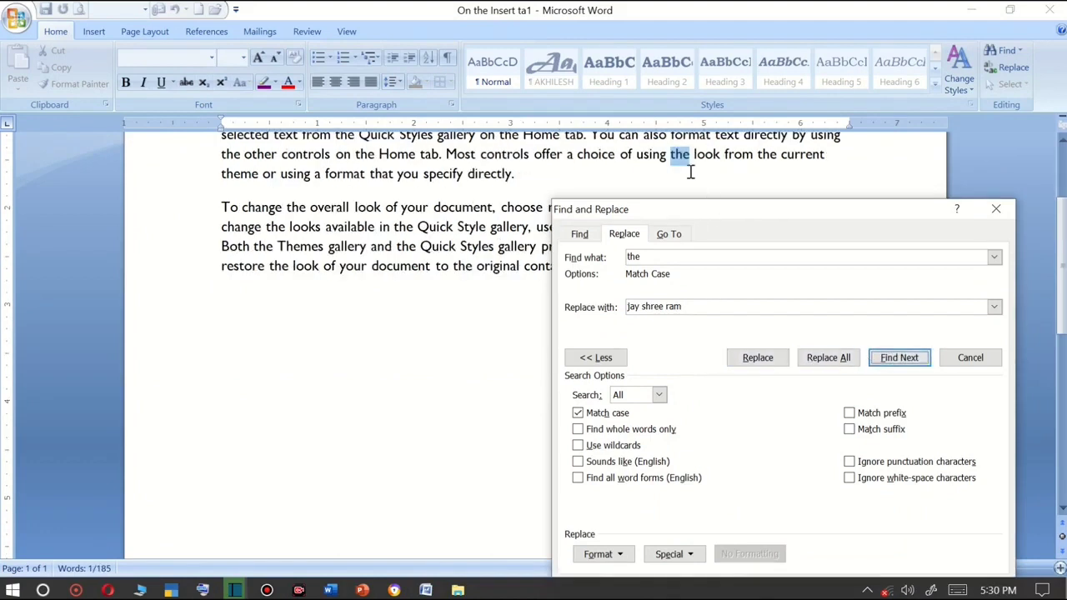
left_click(756, 358)
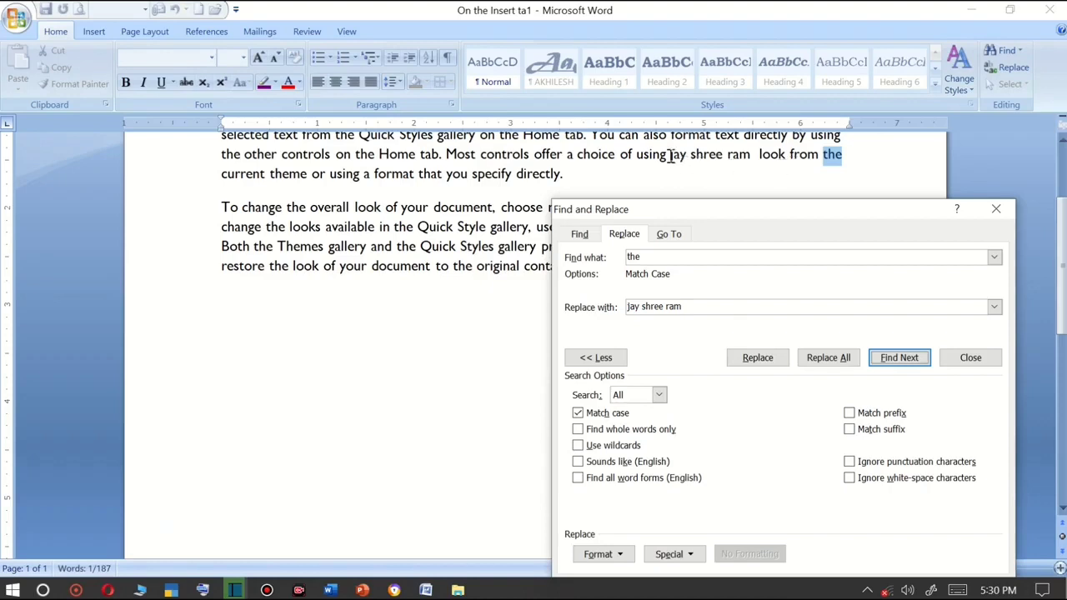
left_click(689, 156)
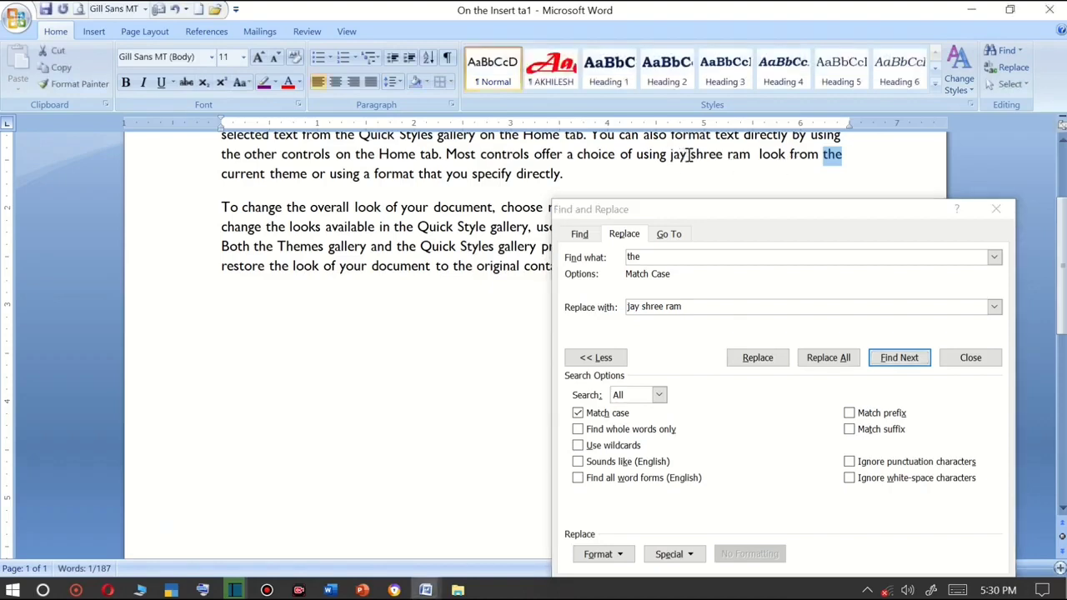
left_click(821, 357)
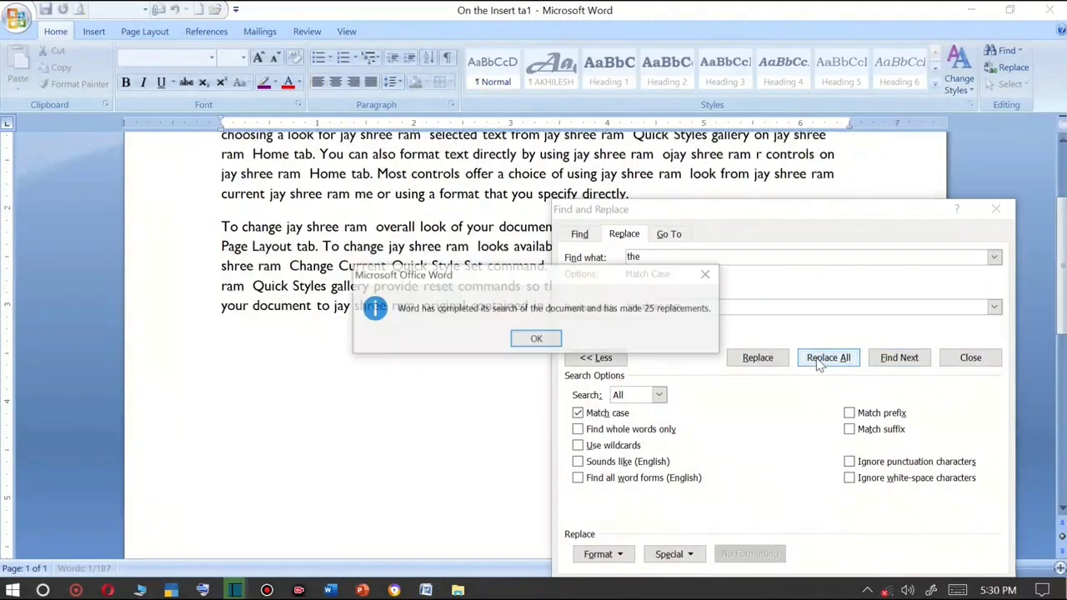
left_click(540, 339)
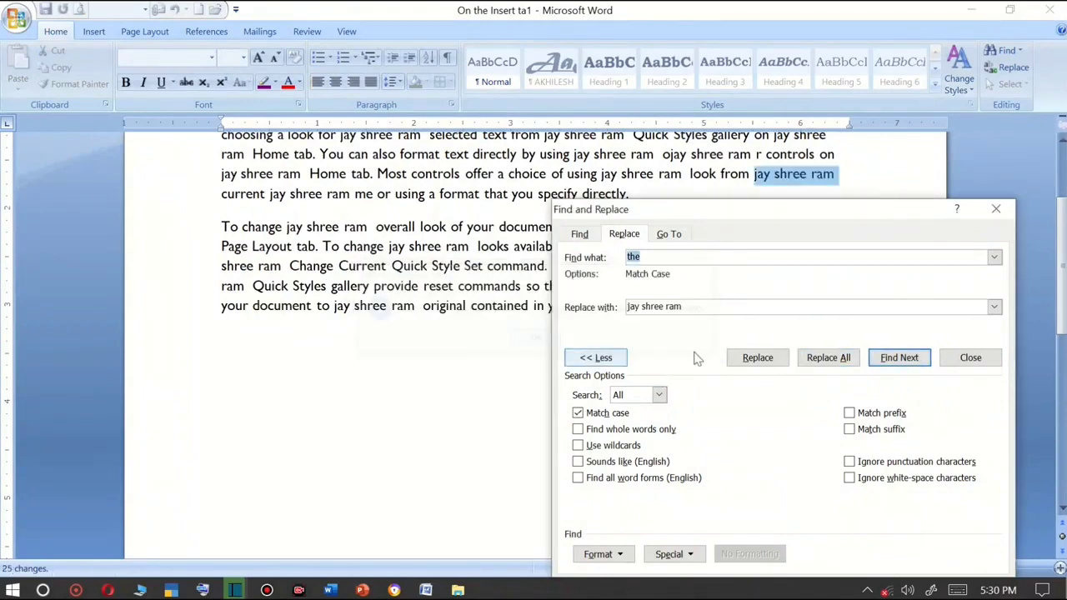
left_click(996, 208)
Select the first two occurrences of "jay shree ram" in the opening paragraph.
scroll(631, 263, "up", 2)
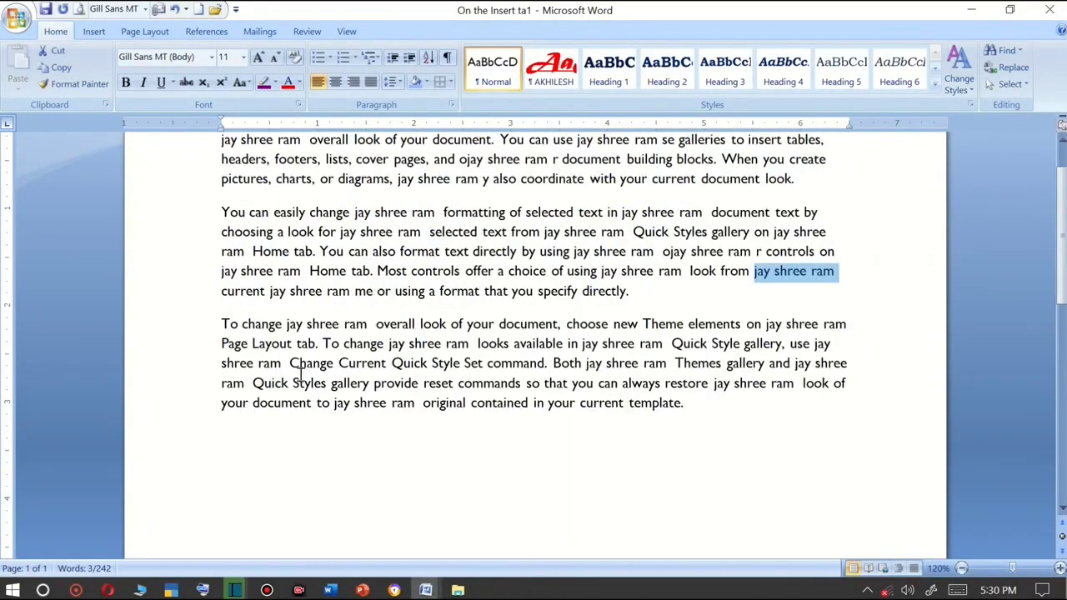
scroll(336, 275, "up", 1)
scroll(336, 270, "up", 7)
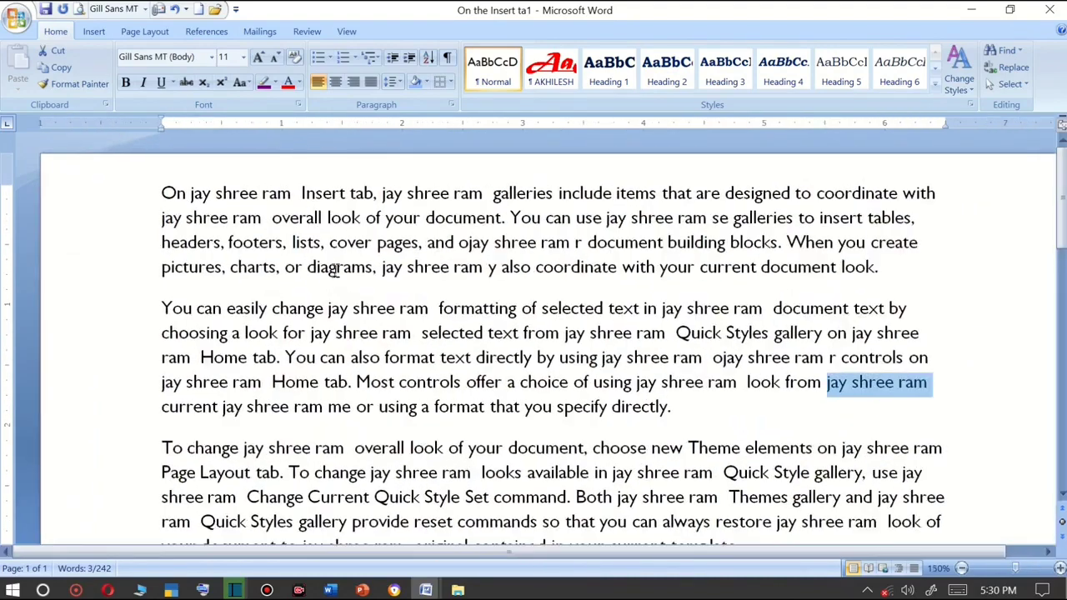
left_click_drag(73, 211, 171, 214)
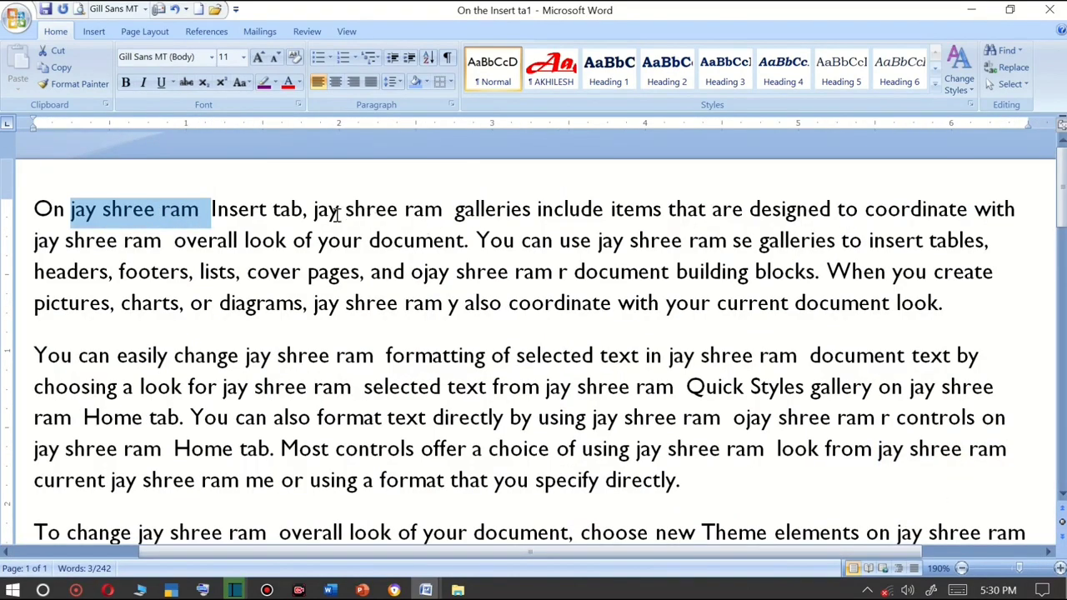
left_click_drag(316, 215, 444, 213)
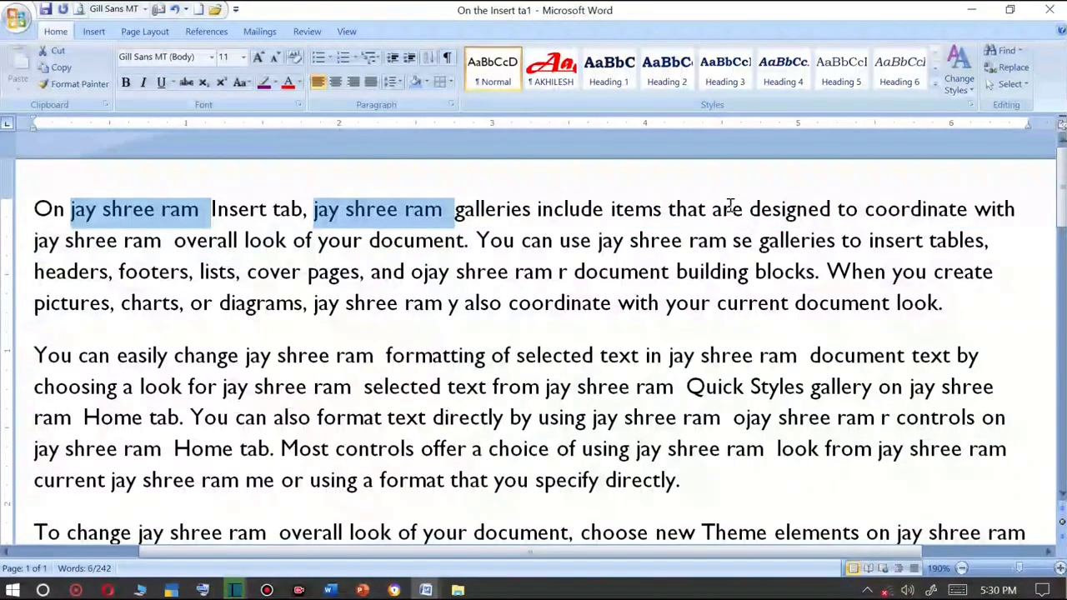
scroll(540, 261, "down", 1)
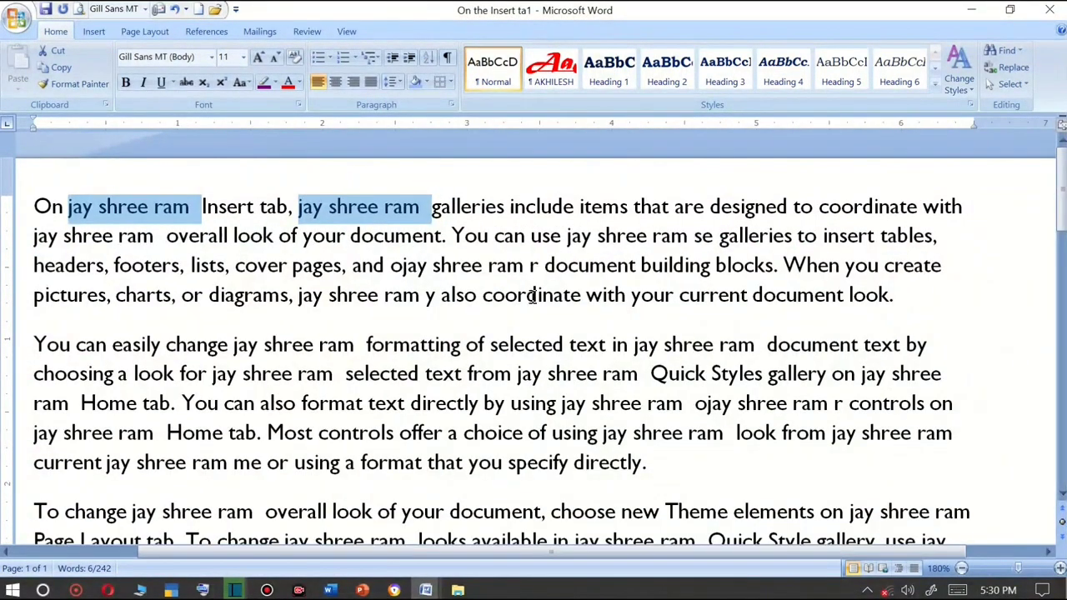
left_click(527, 296)
Open Find and Replace, view the Go To tab, and close the dialog.
left_click(1005, 50)
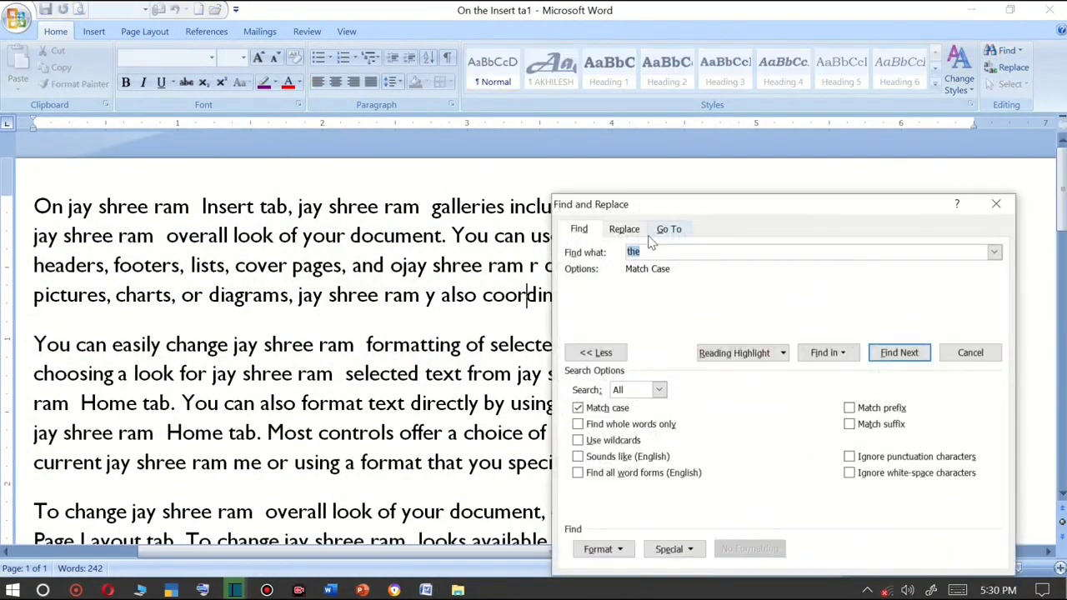
left_click(667, 230)
left_click_drag(707, 209, 480, 117)
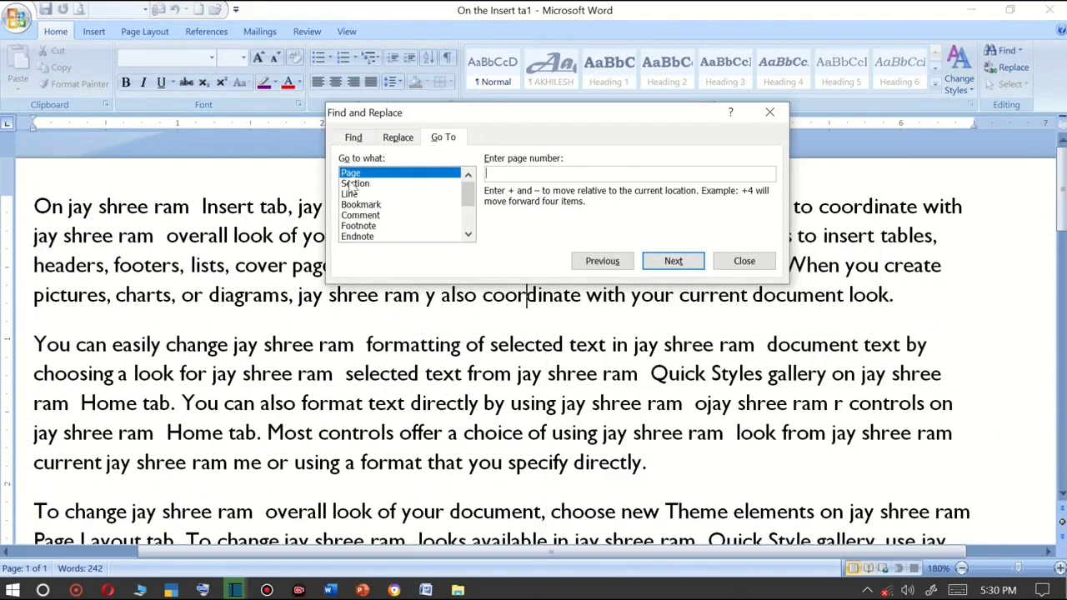
left_click(740, 262)
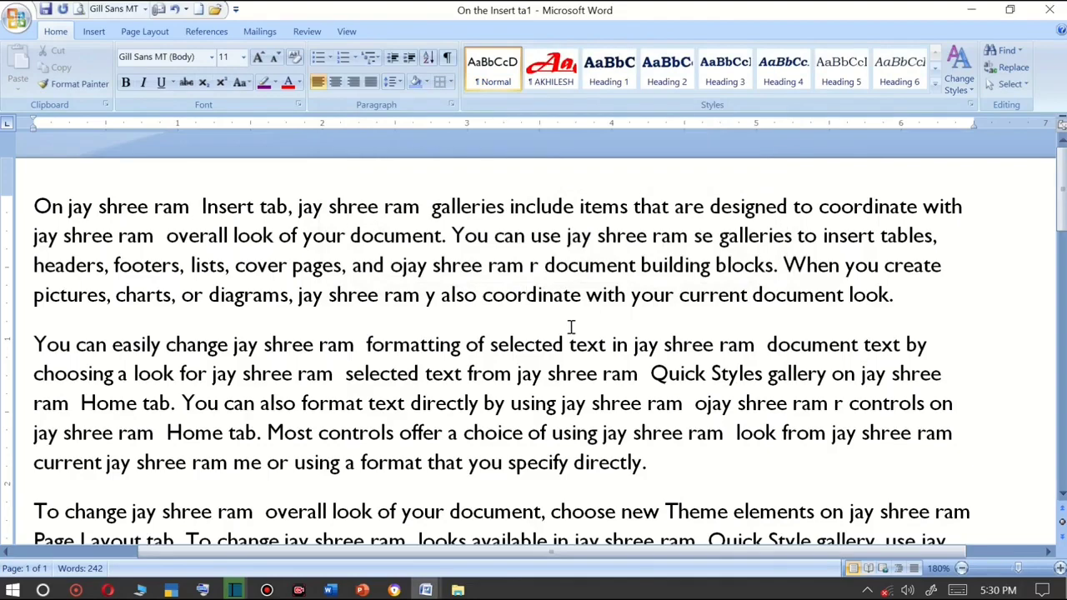
Copy all document text and paste it three times at the end of the document.
scroll(564, 384, "down", 8, "ctrl")
left_click(607, 484)
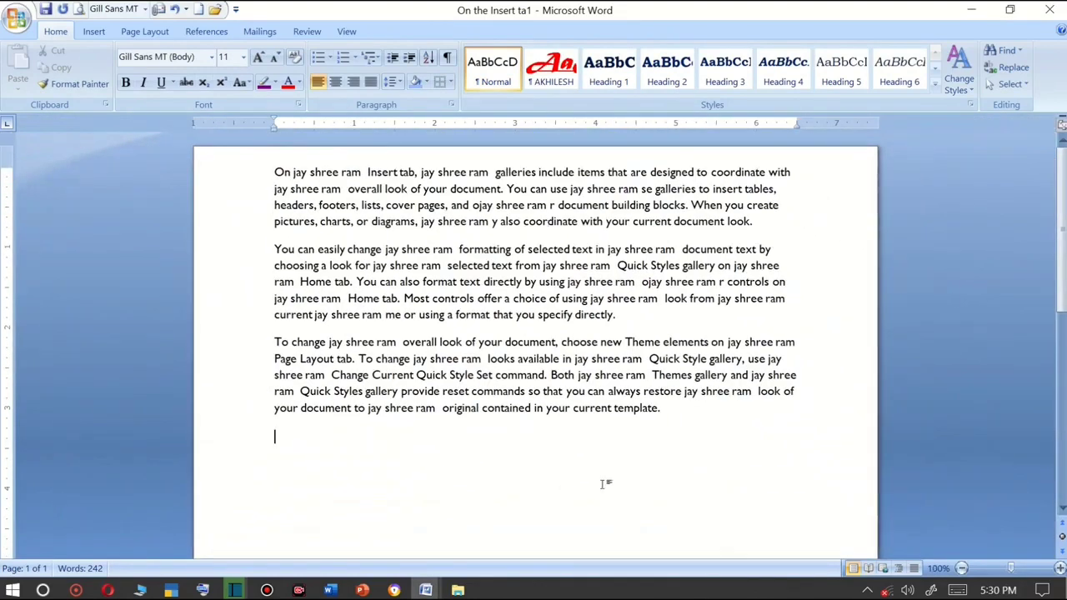
key("ctrl+a")
key("ctrl+c")
left_click(363, 463)
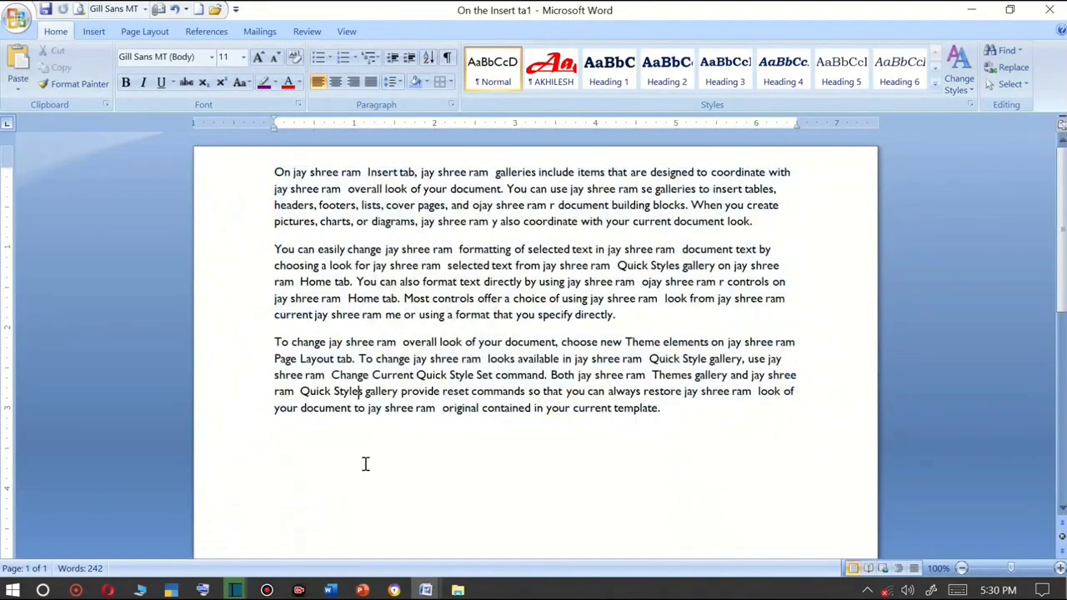
key("ctrl+v")
key("ctrl+v")
key("ctrl+v")
key("ctrl+v")
key("ctrl+v")
key("ctrl+v")
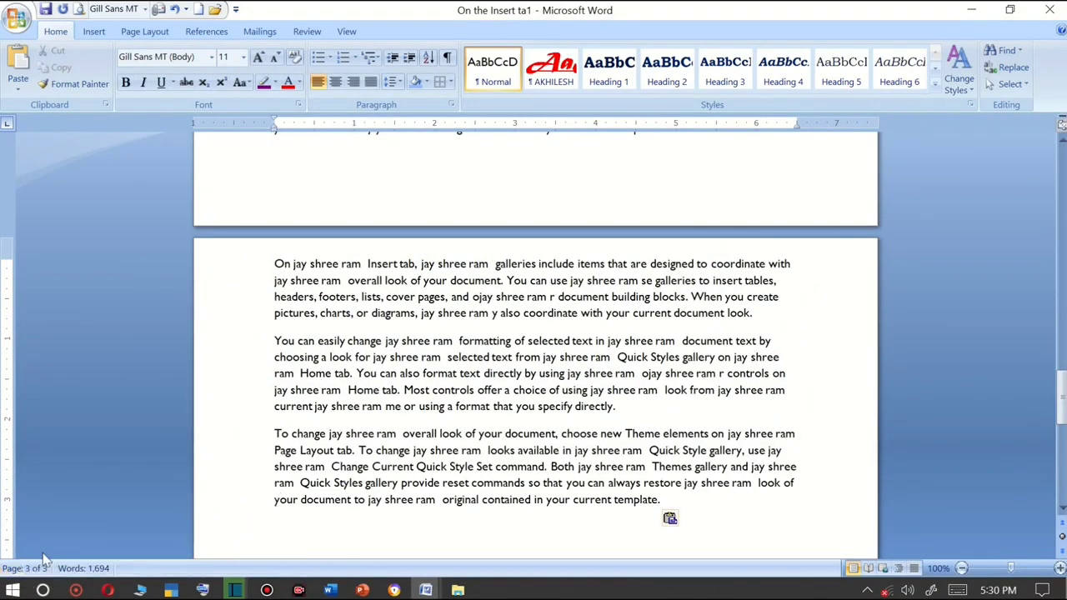
Use Go To in Find and Replace to jump to page 1, then close the dialog.
left_click(1006, 50)
left_click_drag(716, 210, 592, 163)
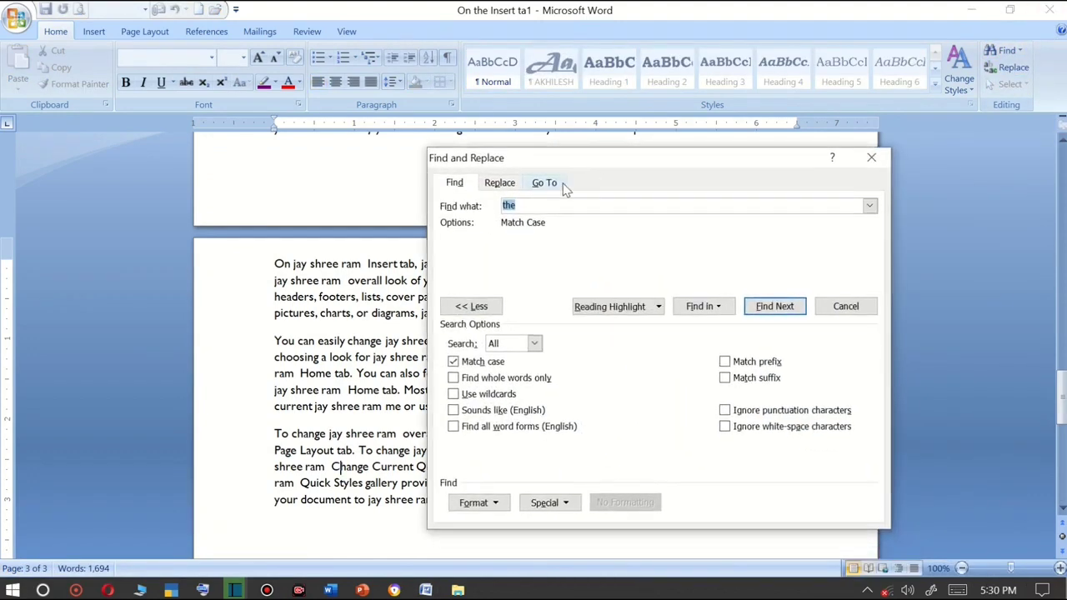
left_click(545, 182)
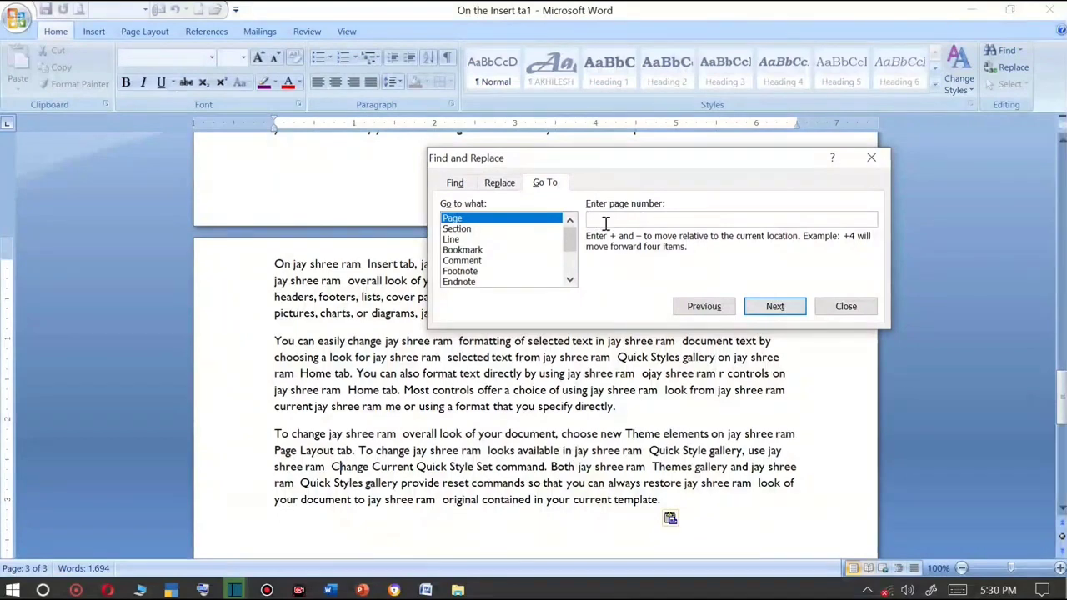
left_click_drag(596, 173, 473, 185)
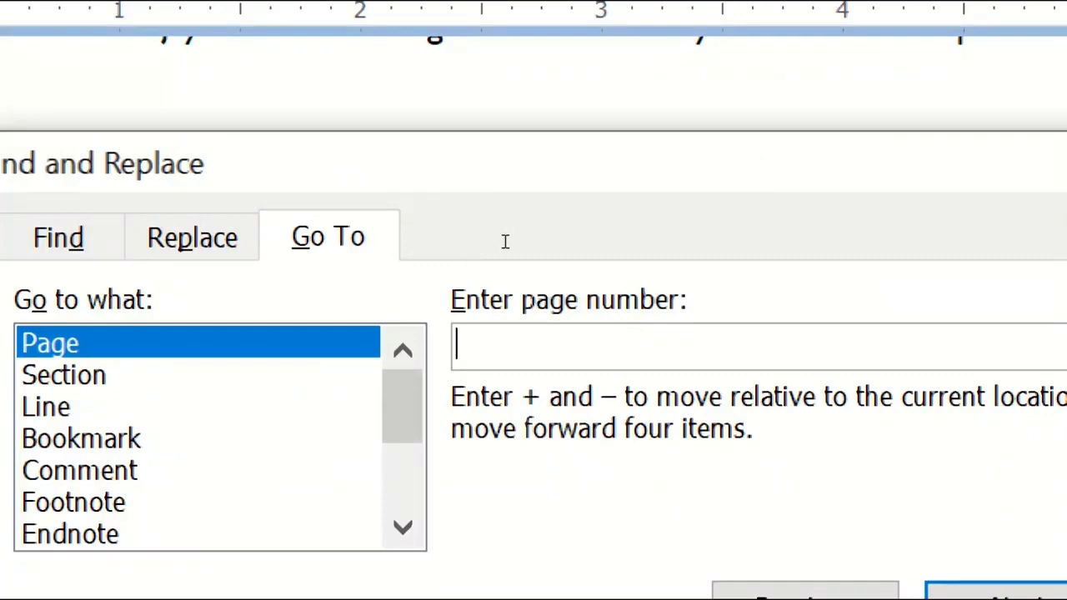
type("1")
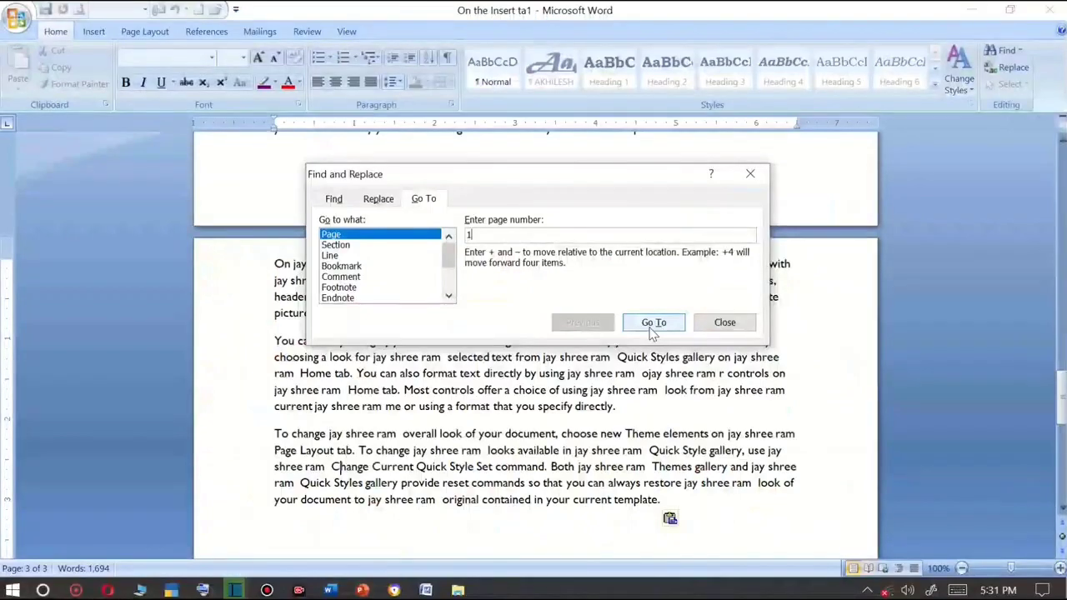
left_click(757, 221)
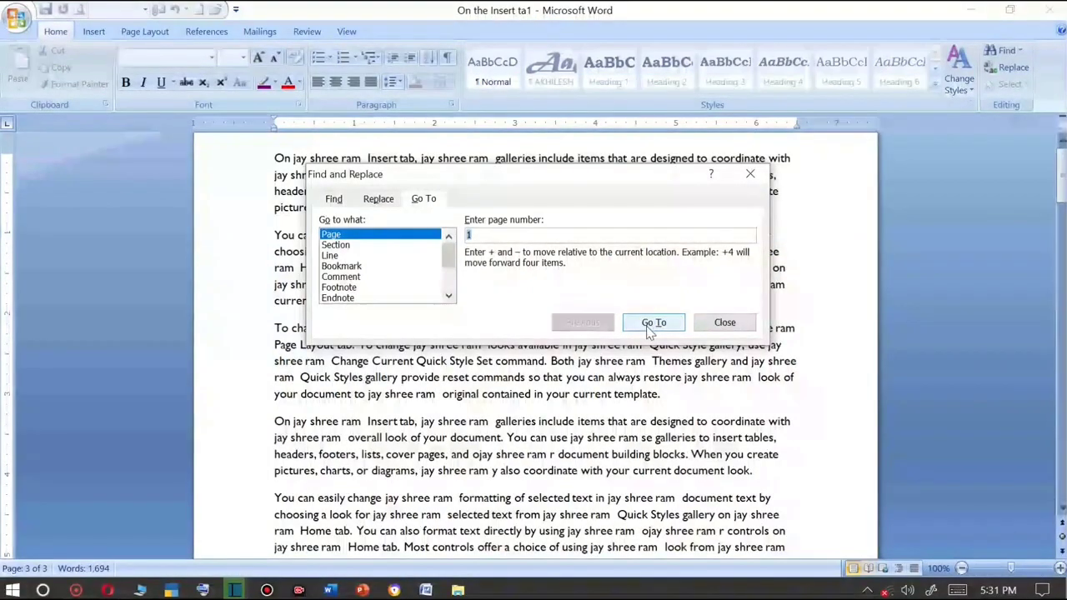
left_click(751, 173)
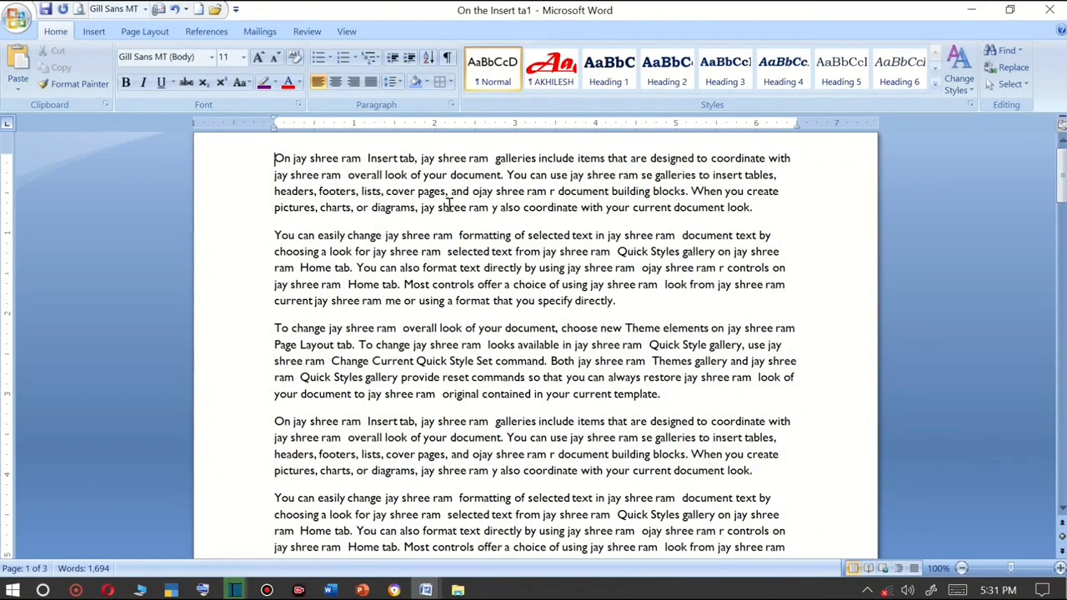
Select all document text, delete it, and undo the deletion.
left_click(1009, 85)
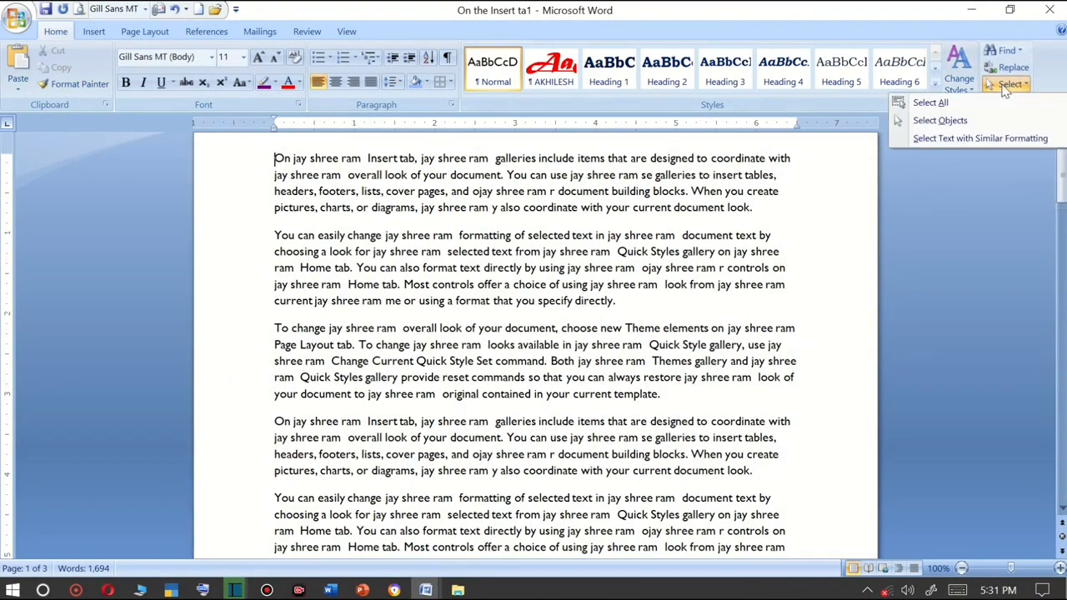
left_click(930, 103)
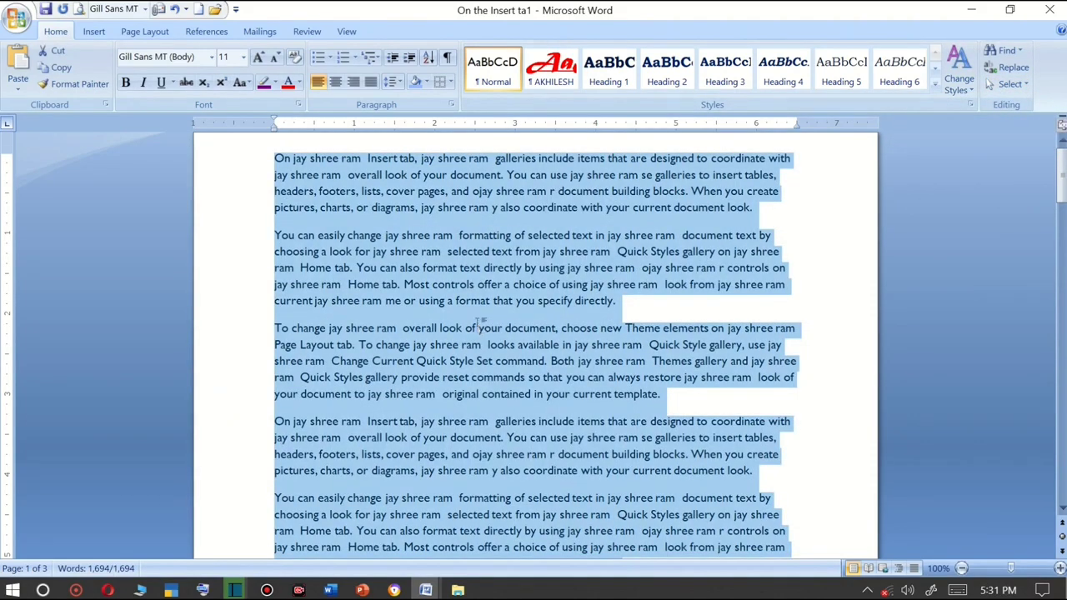
key("Delete")
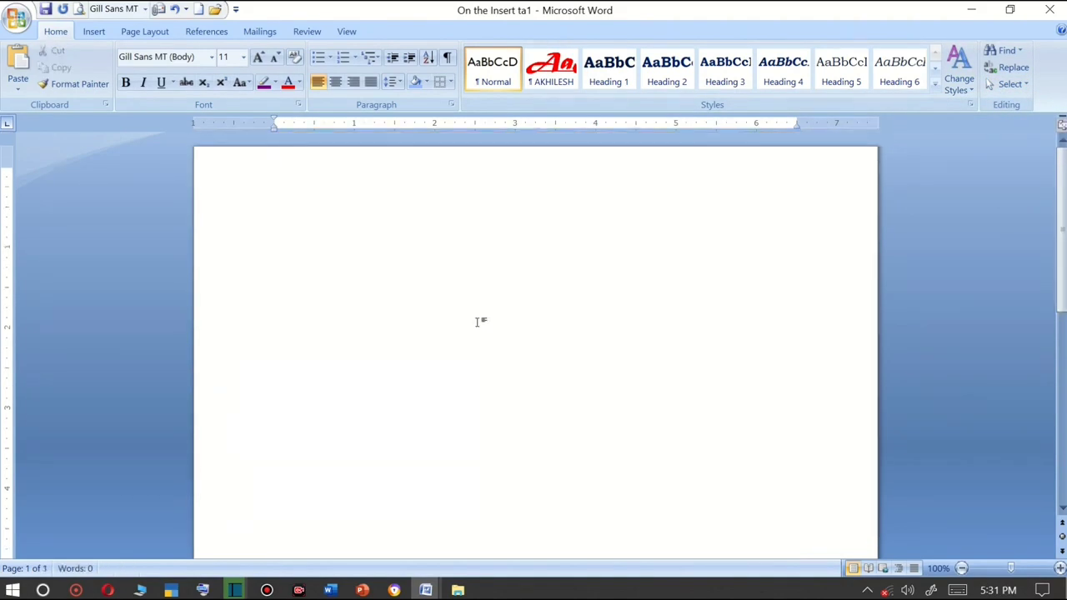
key("ctrl+z")
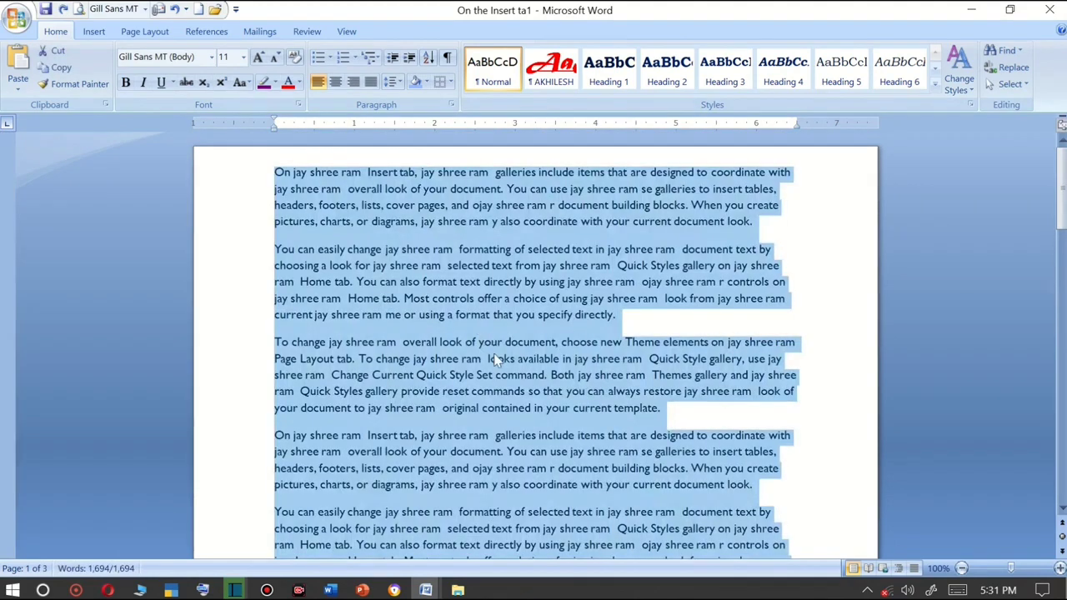
Select all text with similar formatting.
left_click(1013, 84)
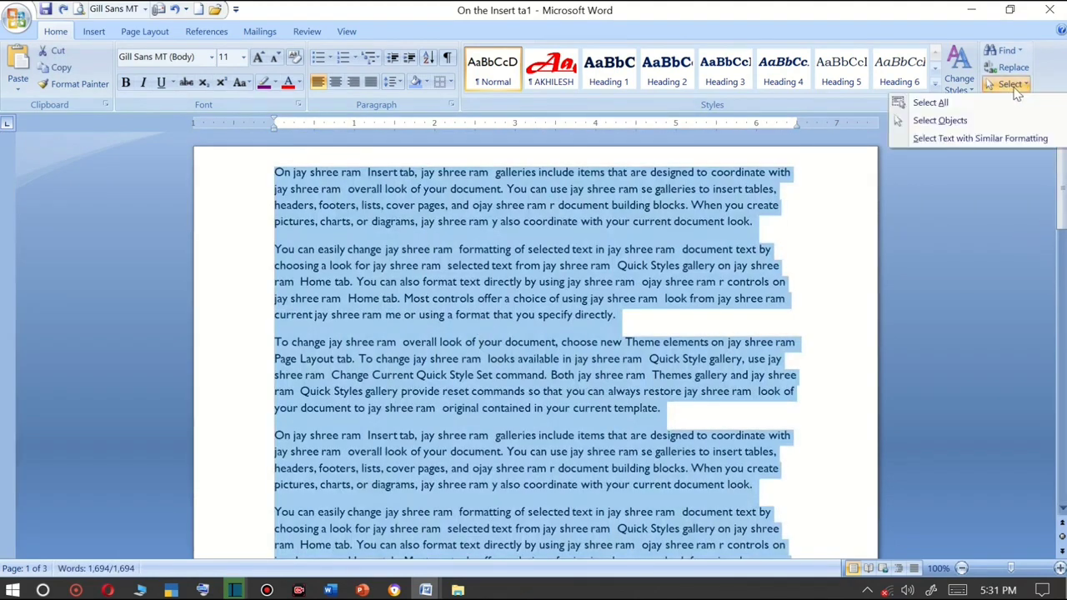
left_click(973, 138)
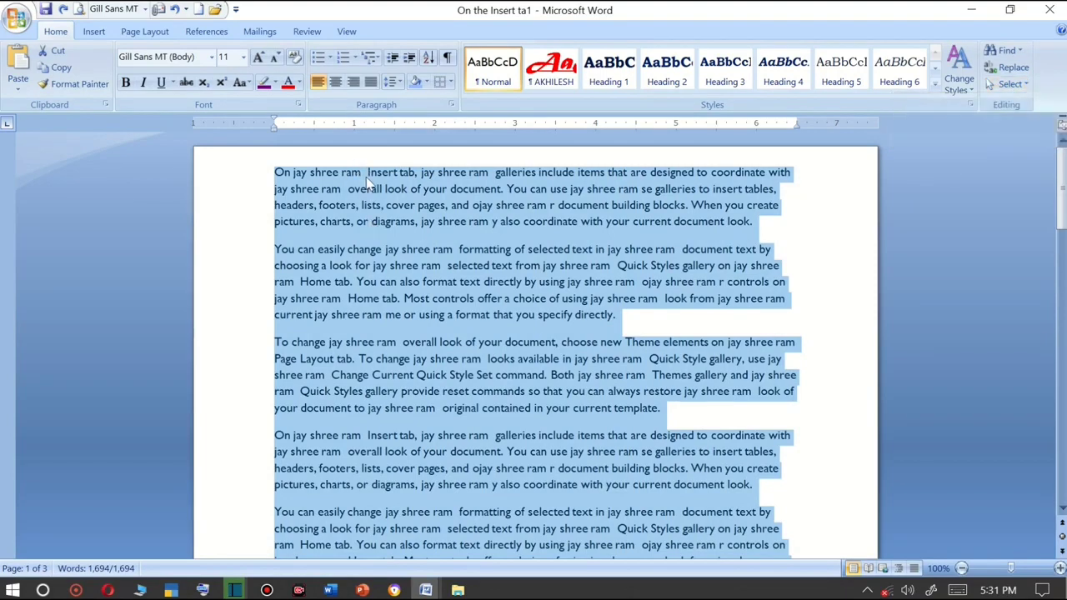
Start a new paragraph after the opening "On jay shree ram".
left_click(364, 172)
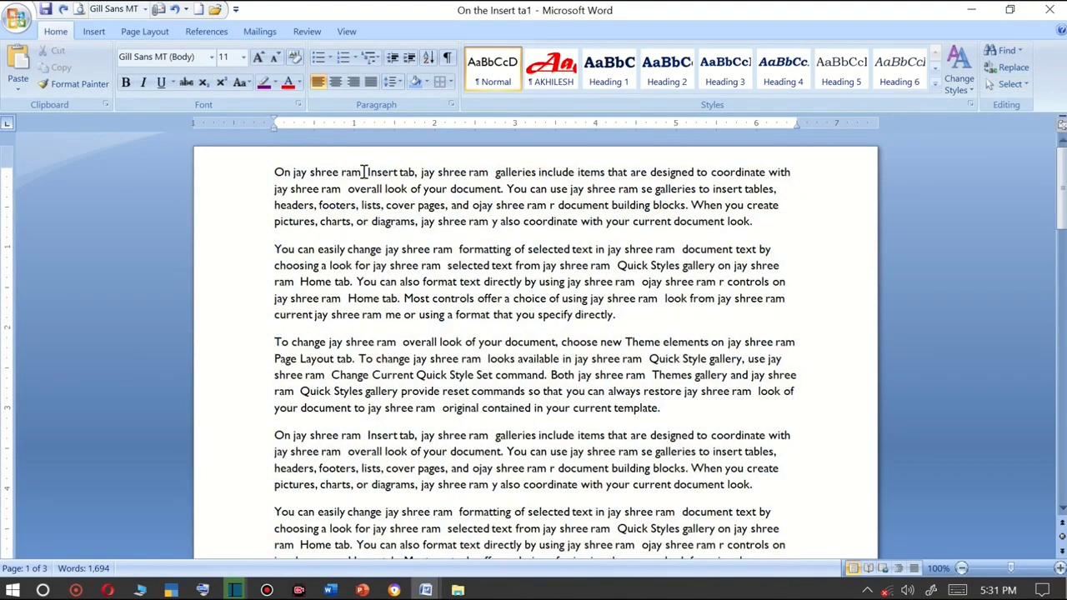
key("Return")
Enlarge the first "jay shree ram" phrase to 26 pt.
left_click_drag(364, 173, 294, 172)
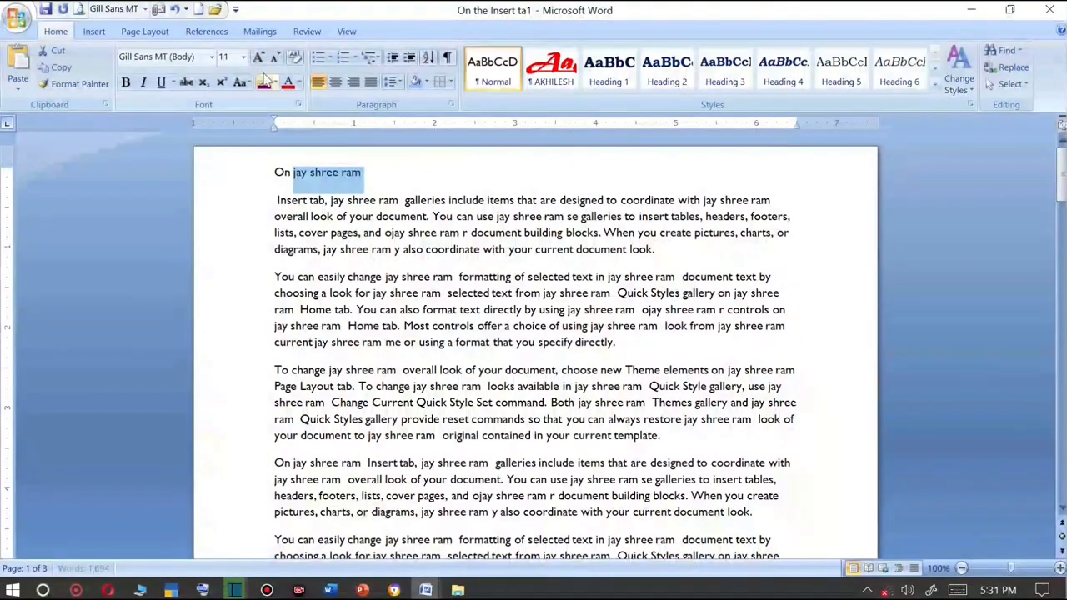
left_click(258, 57)
left_click(258, 57)
left_click(258, 58)
left_click(258, 58)
left_click(258, 58)
left_click(258, 57)
left_click(259, 57)
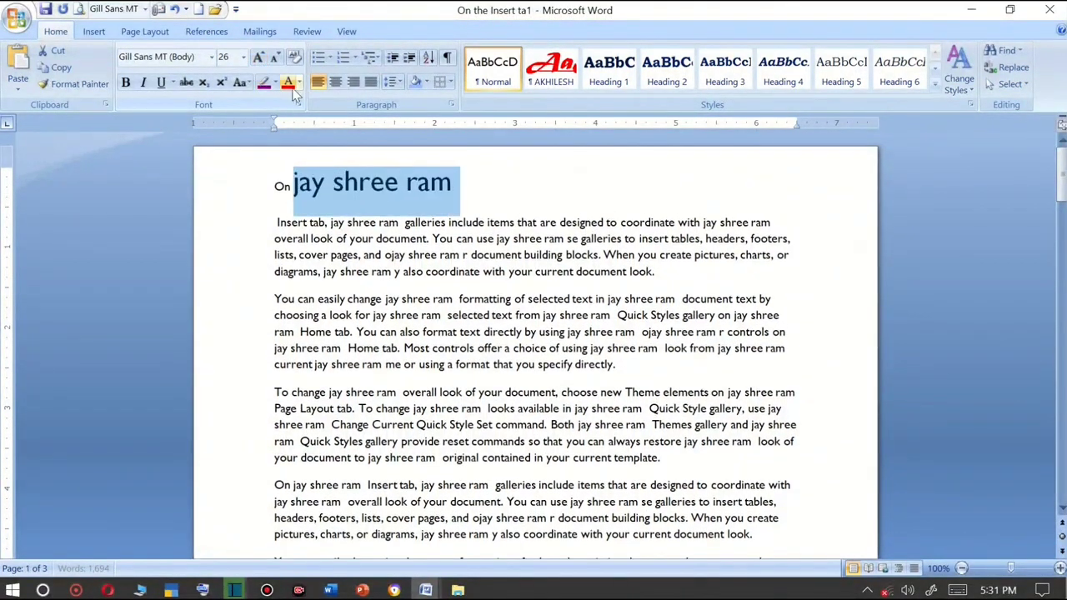
Make that phrase red, bold, italic and underlined.
left_click(290, 87)
left_click(126, 82)
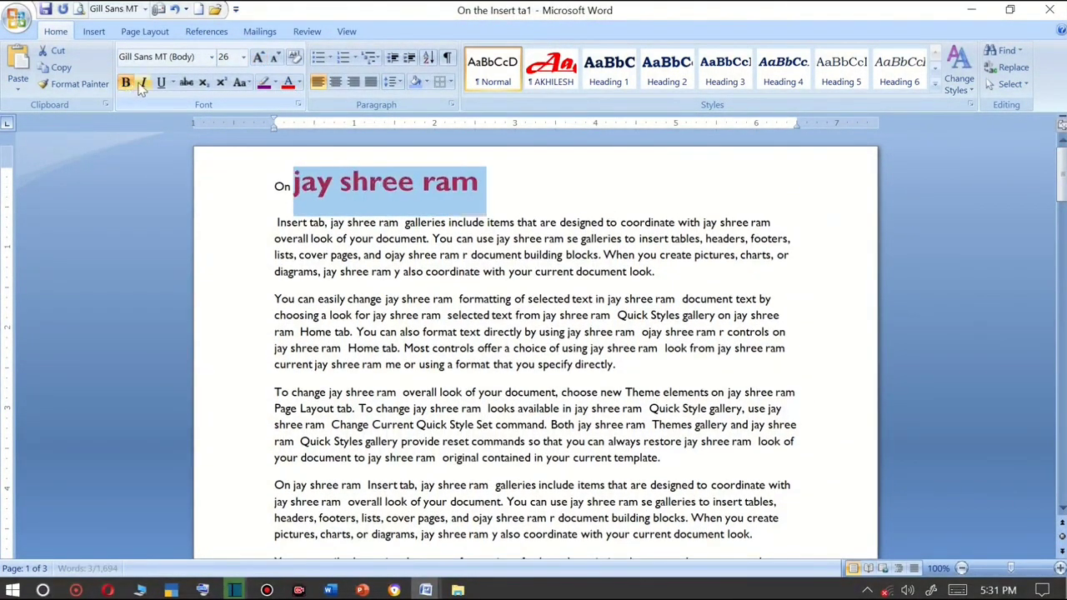
left_click(143, 82)
left_click(161, 83)
Use Format Painter to copy the phrase's formatting onto the next "jay shree ram", ", or", and the "jay shree ram" in the second paragraph.
left_click(75, 84)
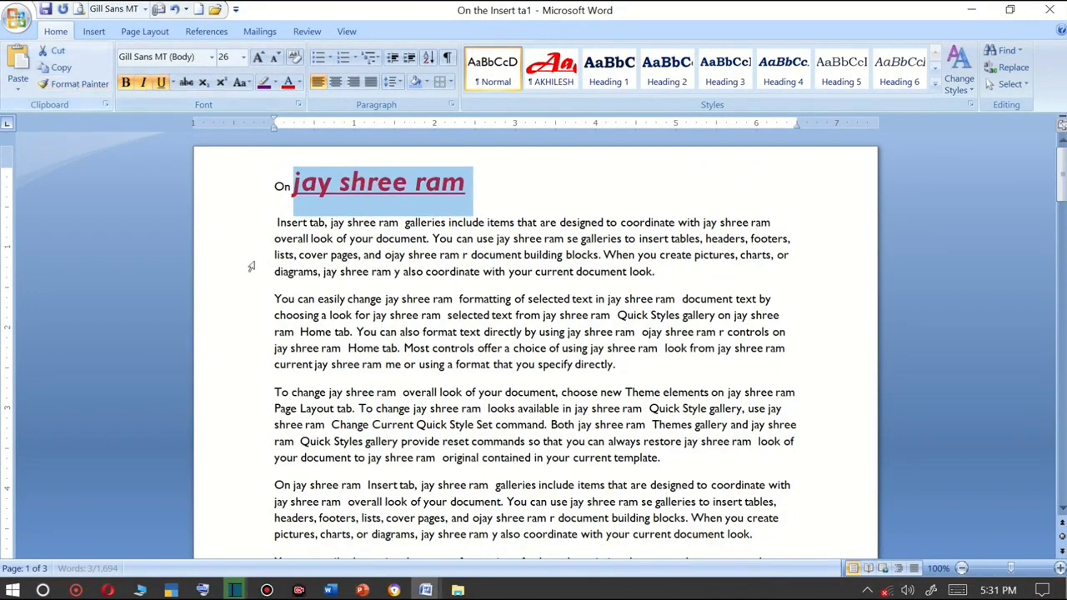
left_click(84, 86)
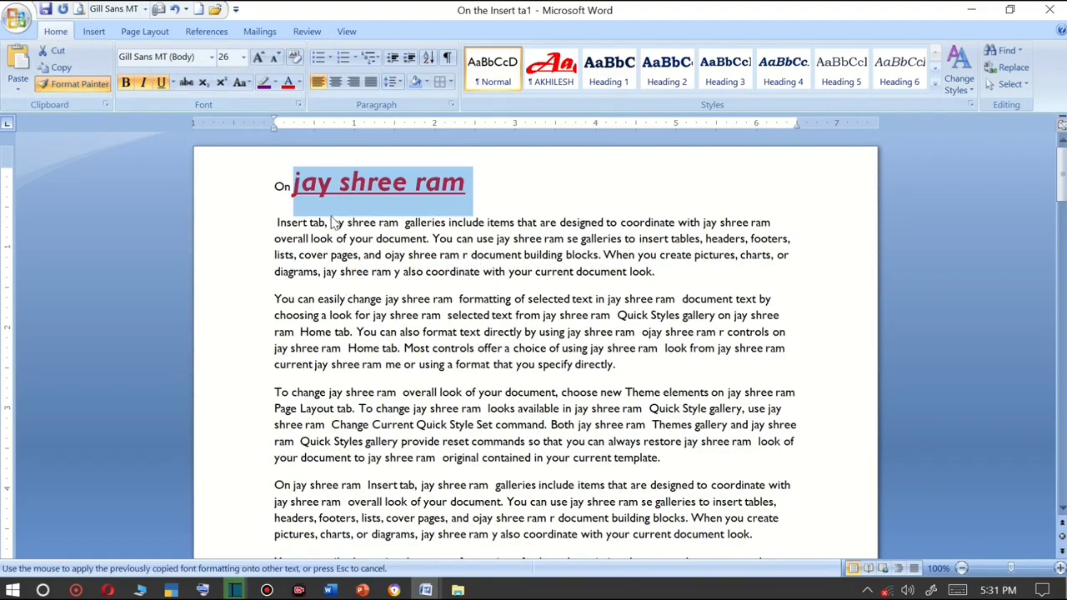
left_click_drag(331, 222, 400, 223)
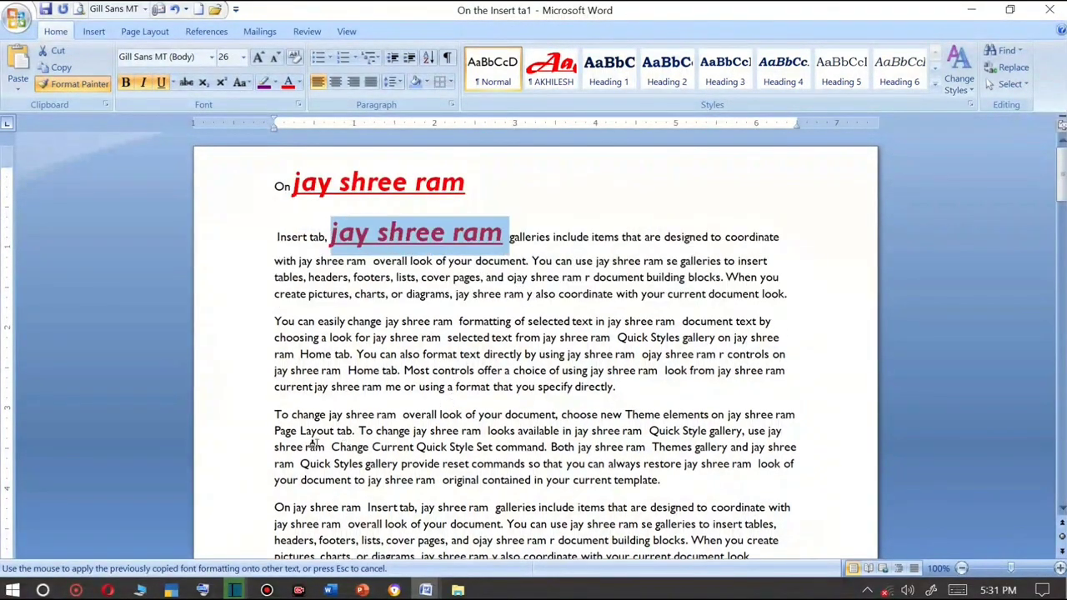
mouse_move(386, 310)
left_mouse_down()
mouse_move(434, 320)
mouse_move(414, 319)
mouse_move(406, 297)
left_mouse_up()
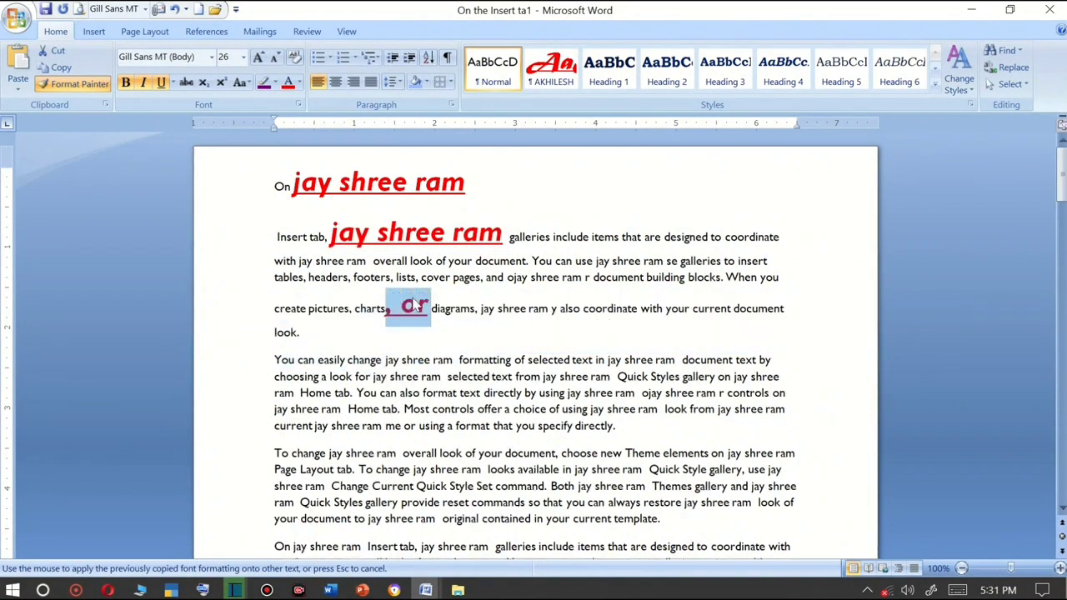
left_click_drag(452, 360, 386, 360)
left_click(96, 86)
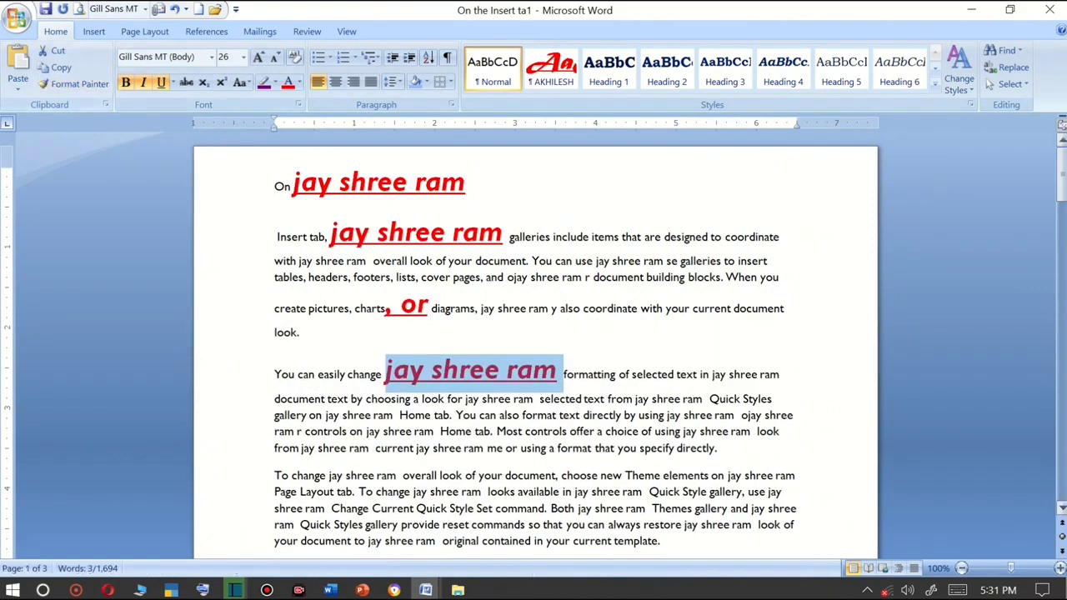
Select all text with formatting similar to the painted phrase.
left_click(1015, 84)
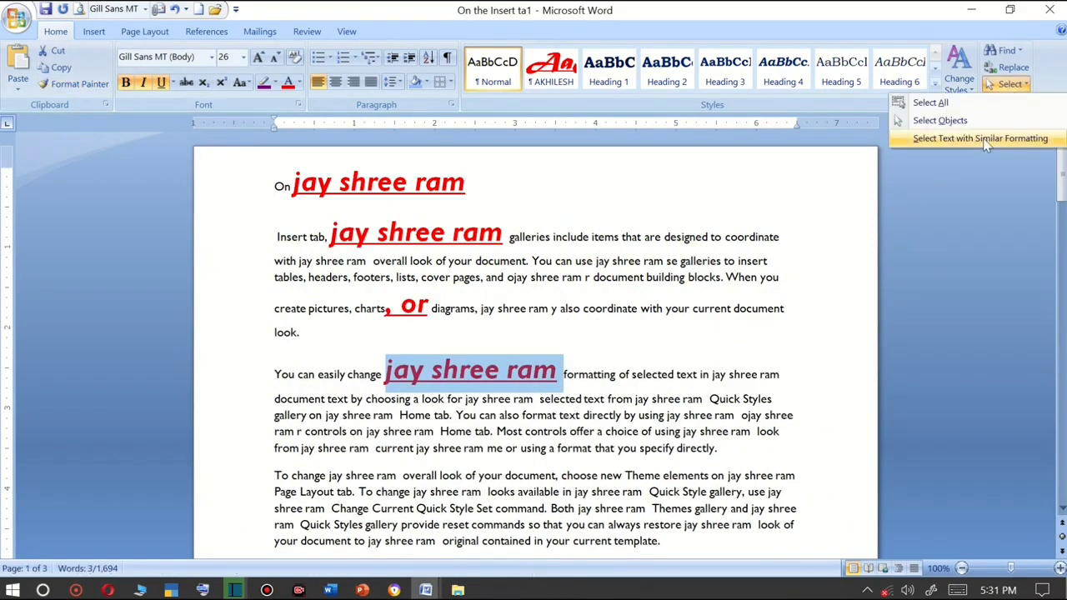